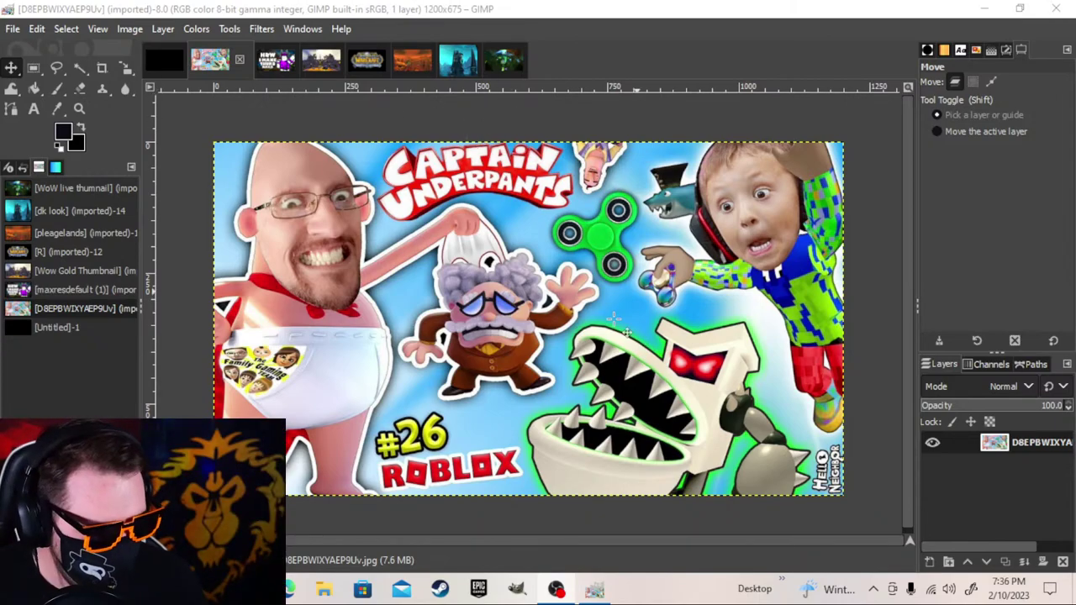
Step: Restore and re-maximize the window, then close the Captain Underpants and maxresdefault images
mouse_move(590, 596)
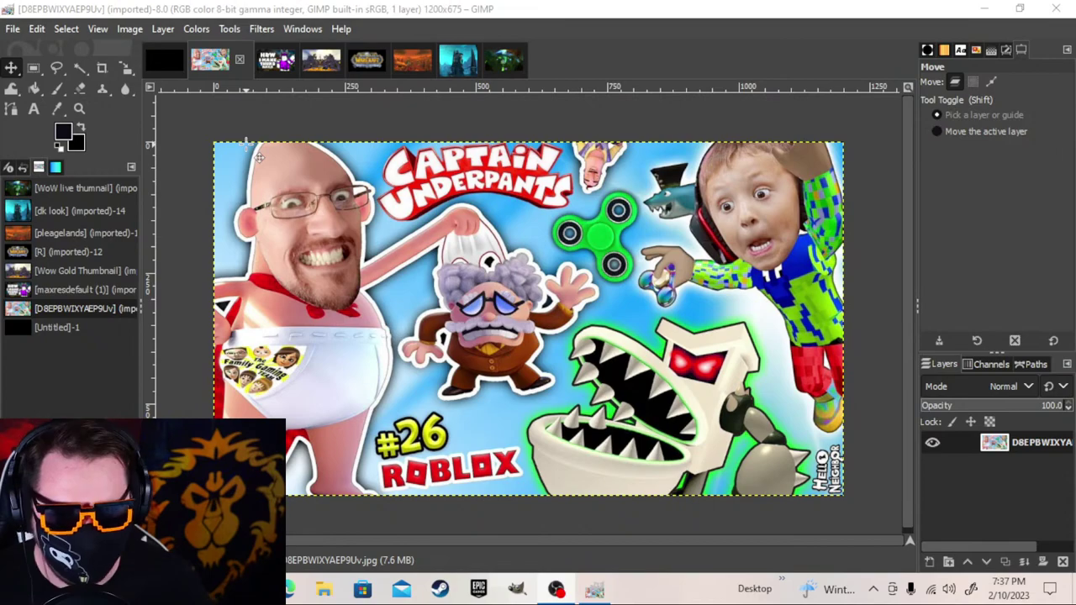
click(1020, 8)
click(1030, 12)
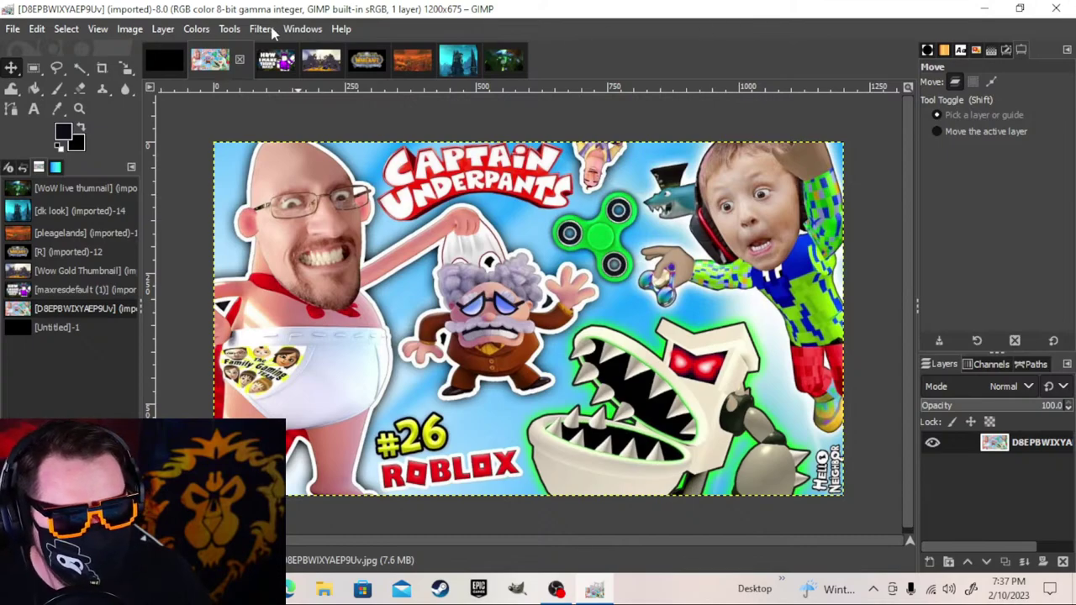
click(12, 29)
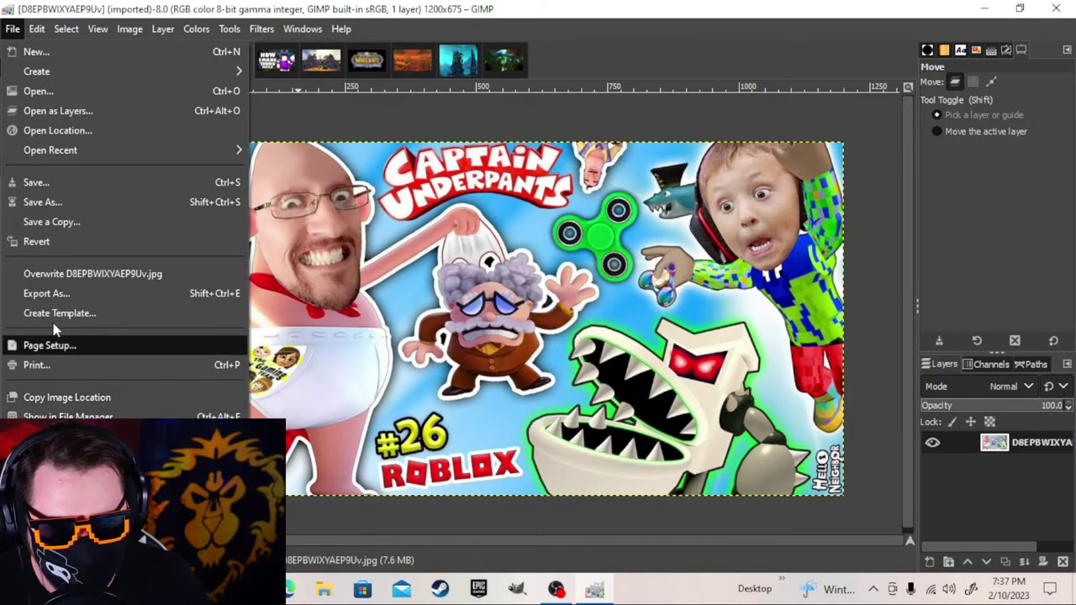
mouse_move(341, 29)
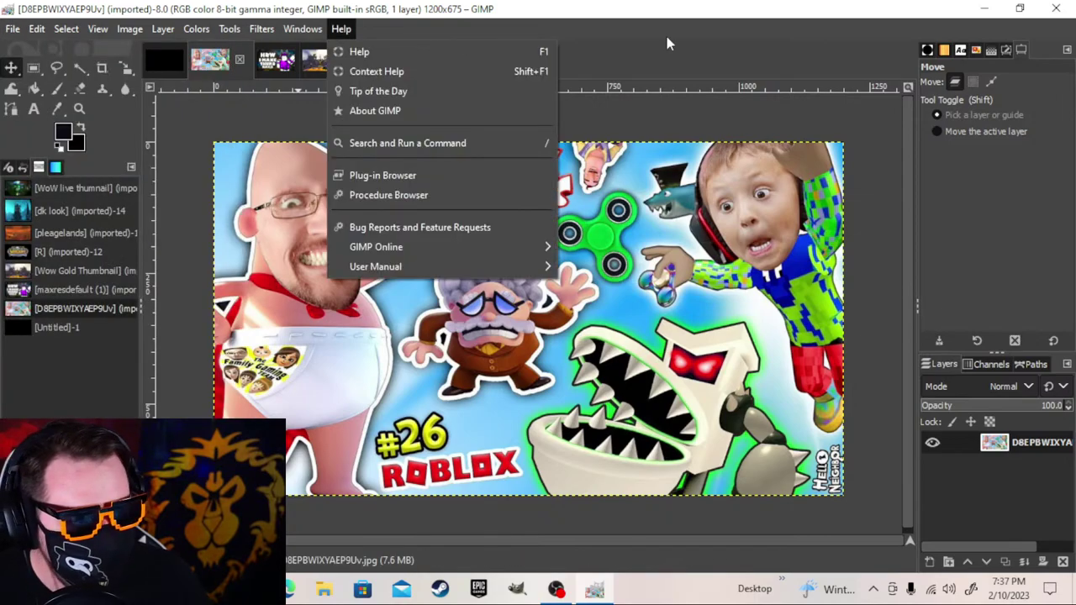
click(666, 38)
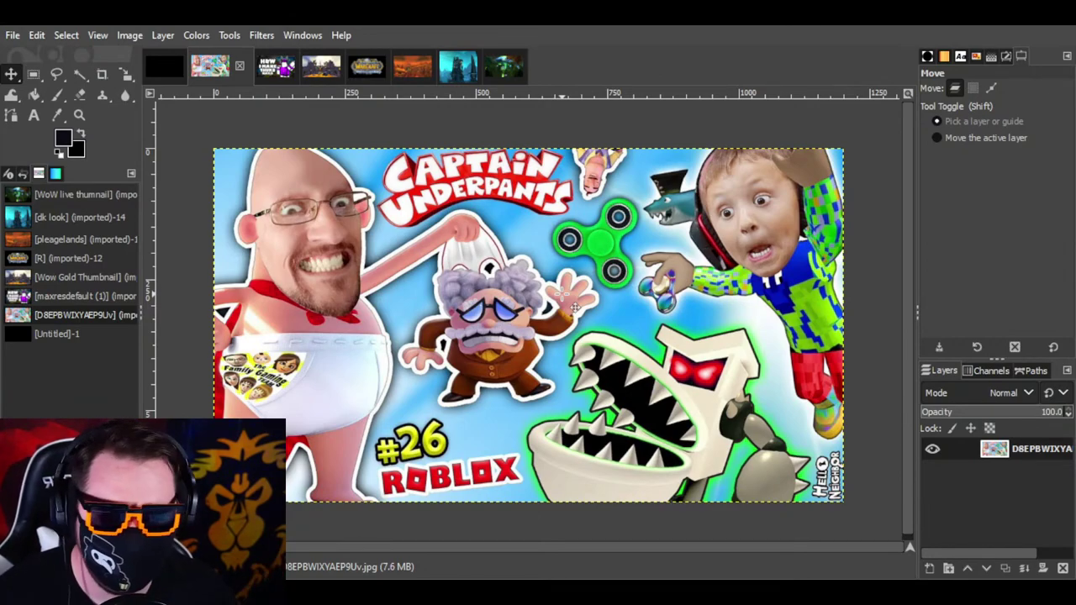
click(239, 69)
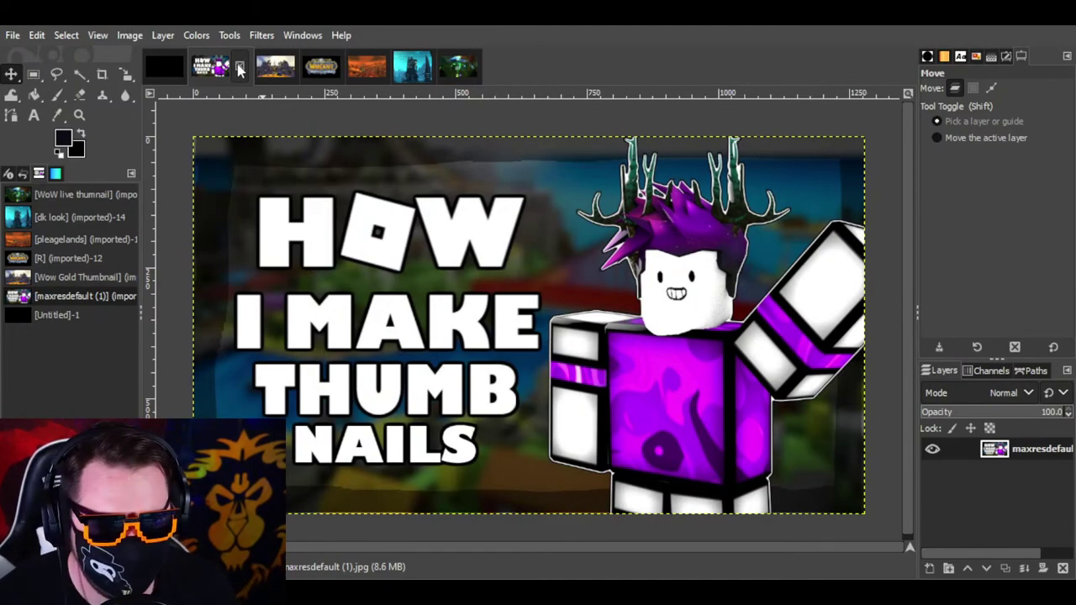
click(240, 67)
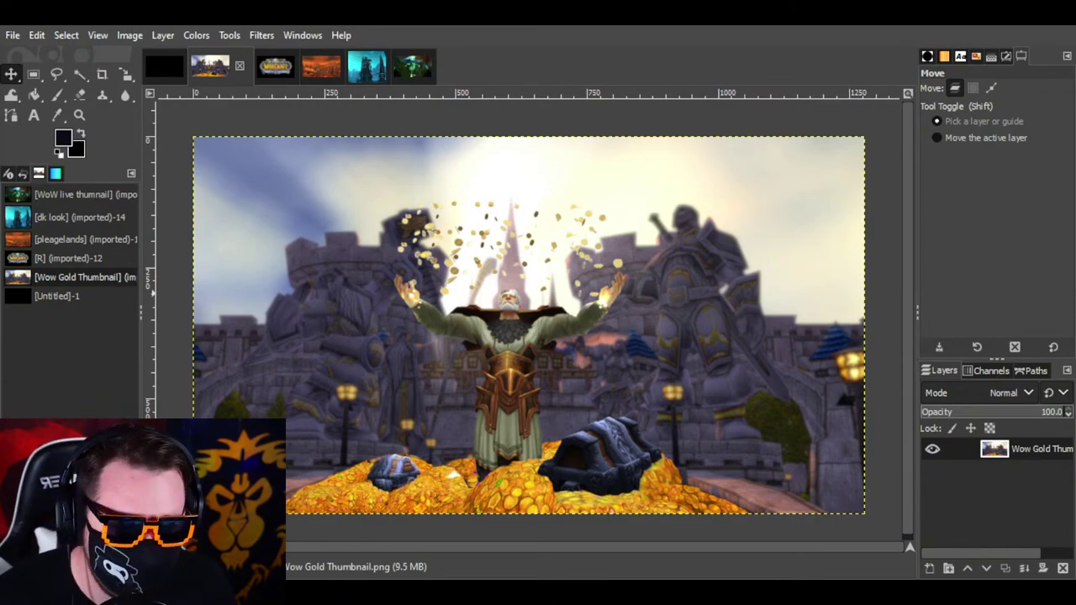
Step: Close Wow Gold Thumbnail, flip through dk look, WoW logo, pleagelands and live thumbnail, ending on Untitled-1
click(240, 65)
click(319, 69)
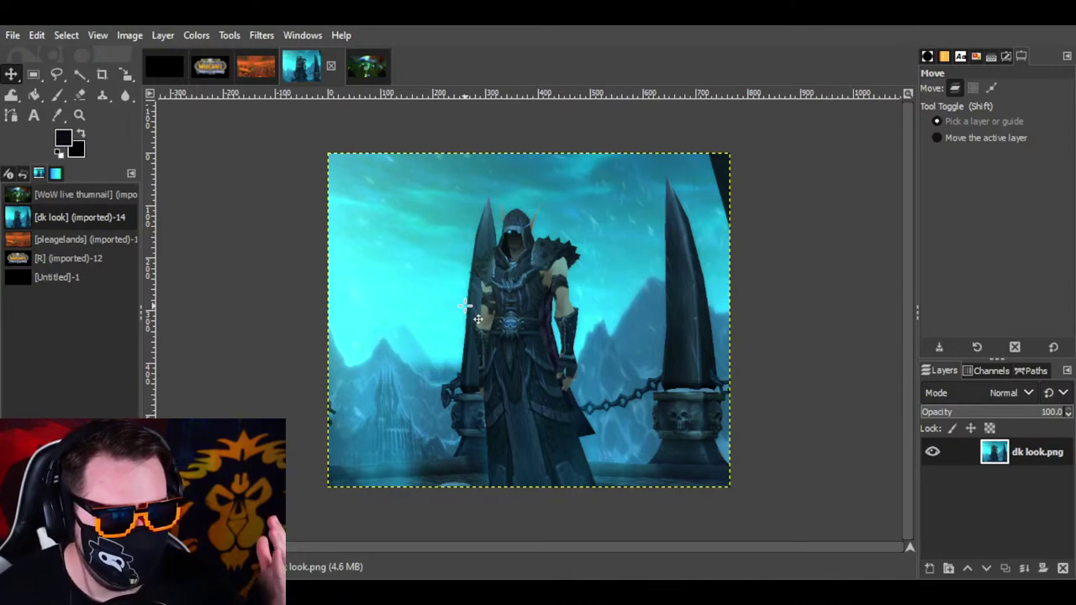
click(209, 67)
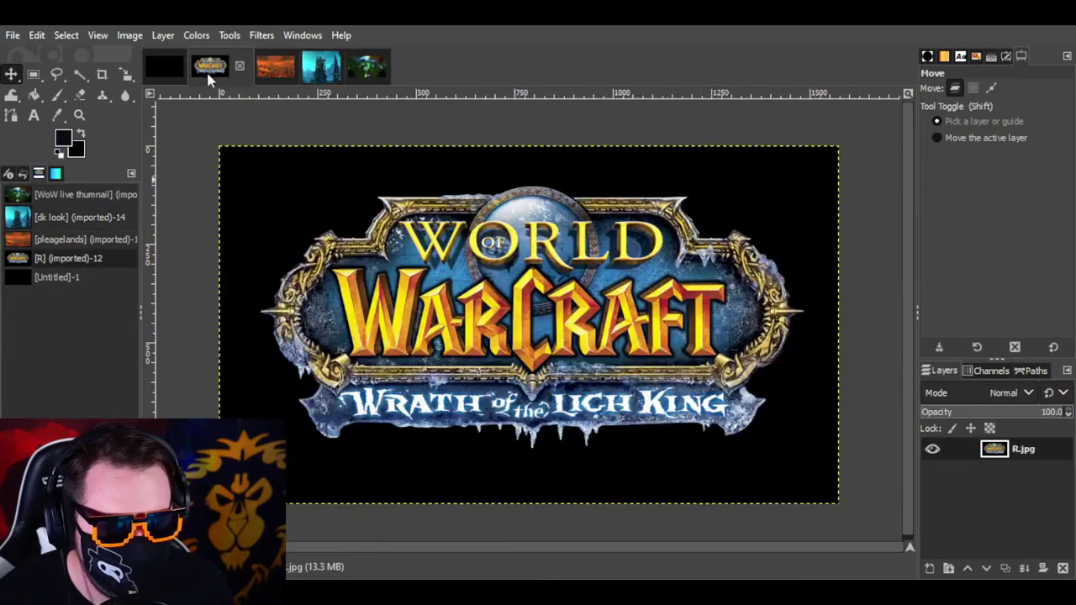
click(274, 70)
click(384, 63)
click(164, 76)
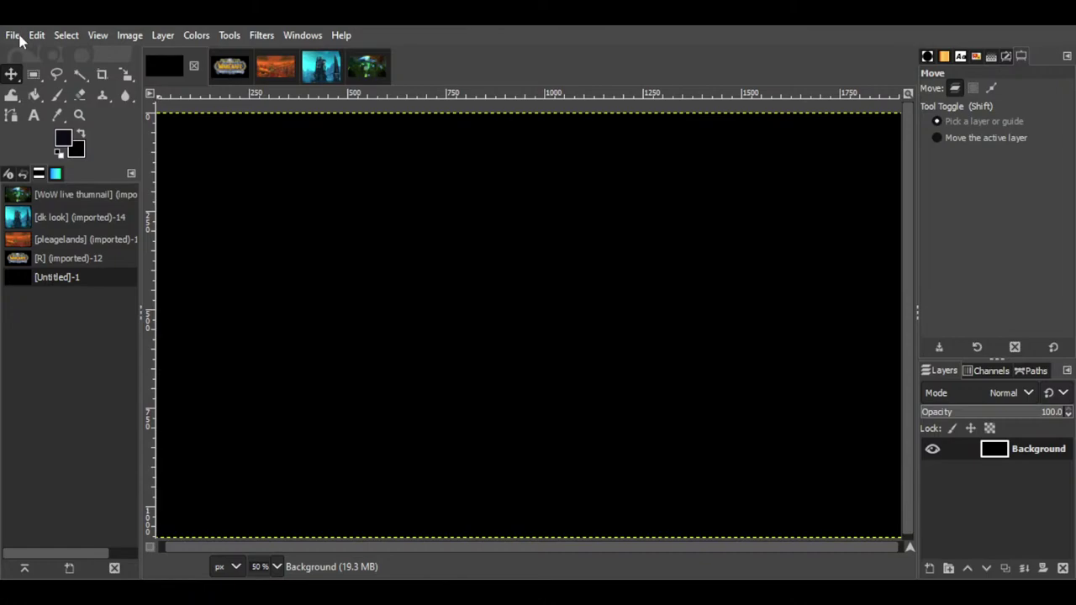
click(13, 36)
click(58, 60)
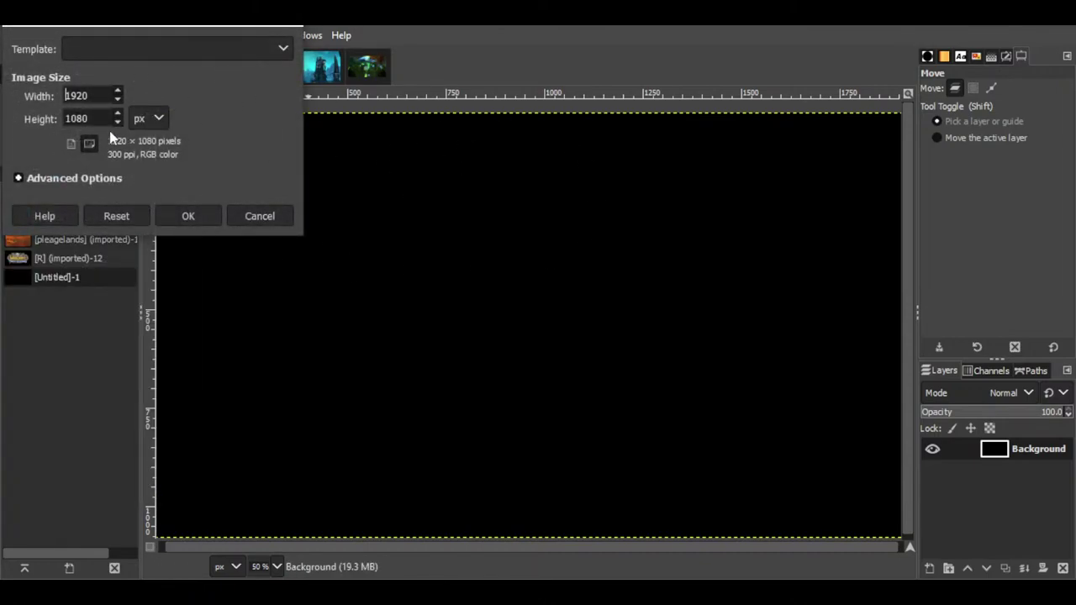
click(87, 50)
click(87, 50)
click(290, 28)
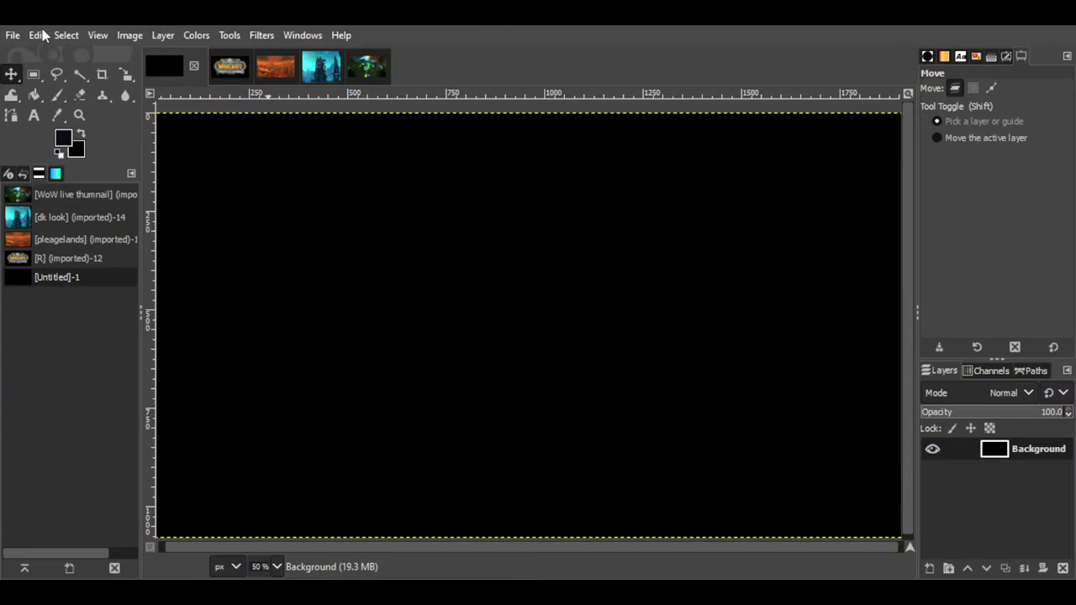
click(13, 36)
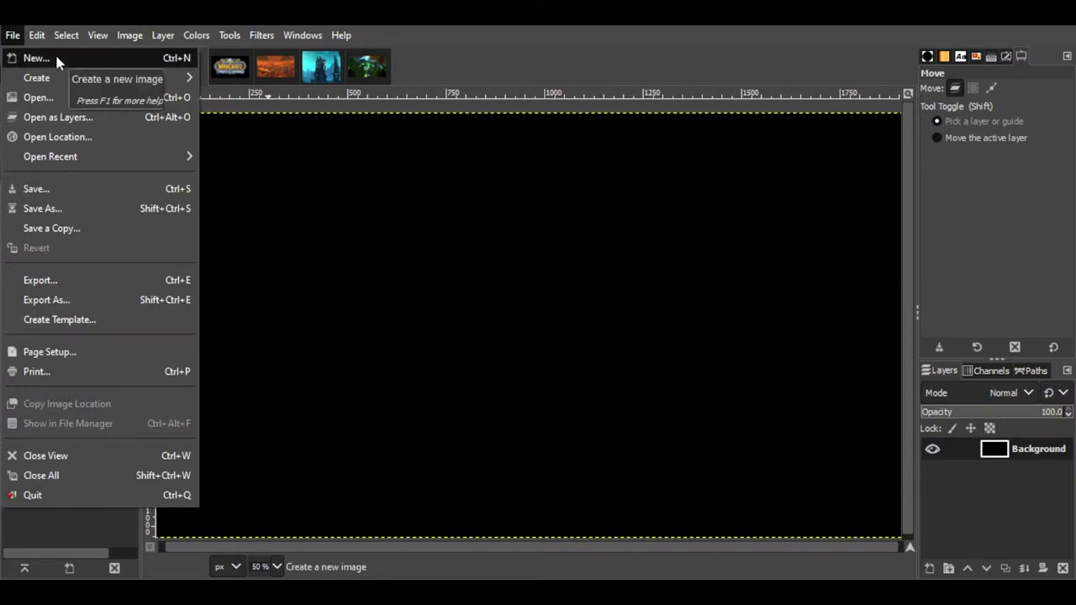
click(258, 274)
click(262, 35)
key(Escape)
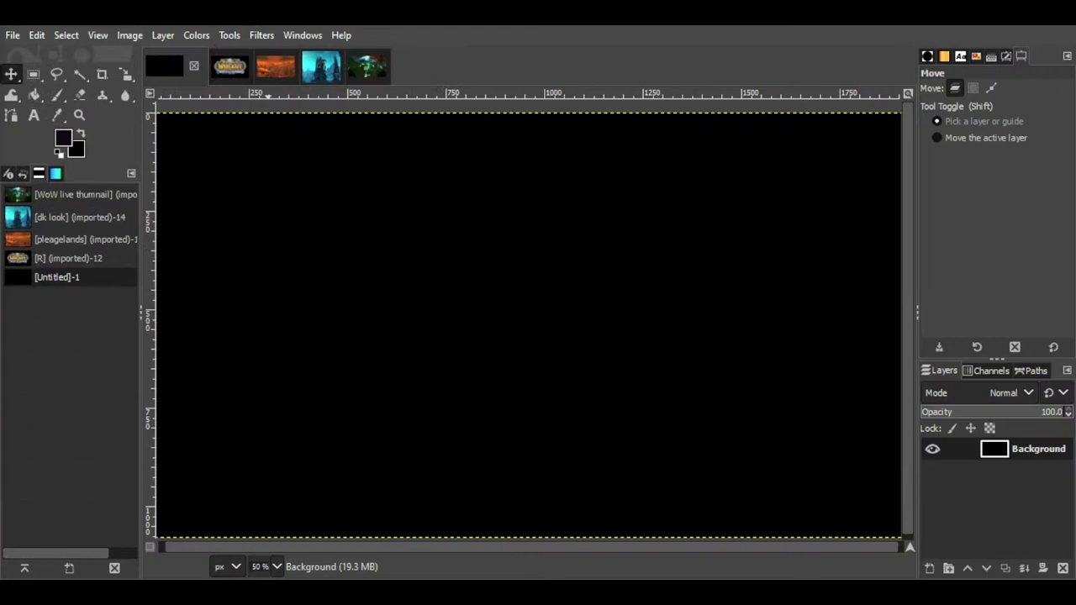
click(12, 36)
click(28, 57)
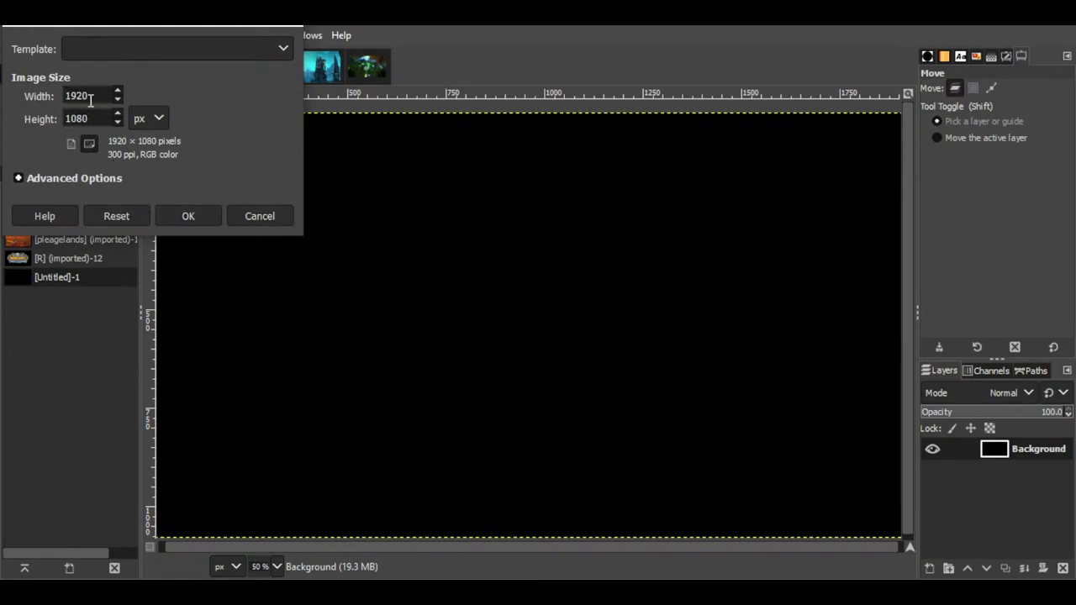
click(256, 215)
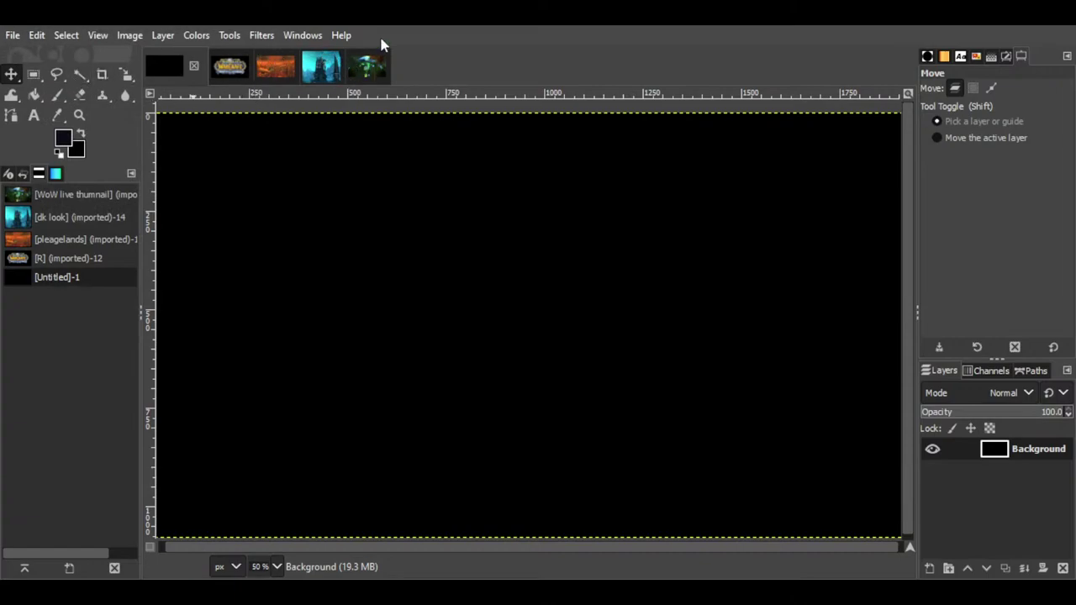
Step: Flip repeatedly between the WoW logo, dk look, R and live thumbnail images, ending on pleagelands
click(268, 69)
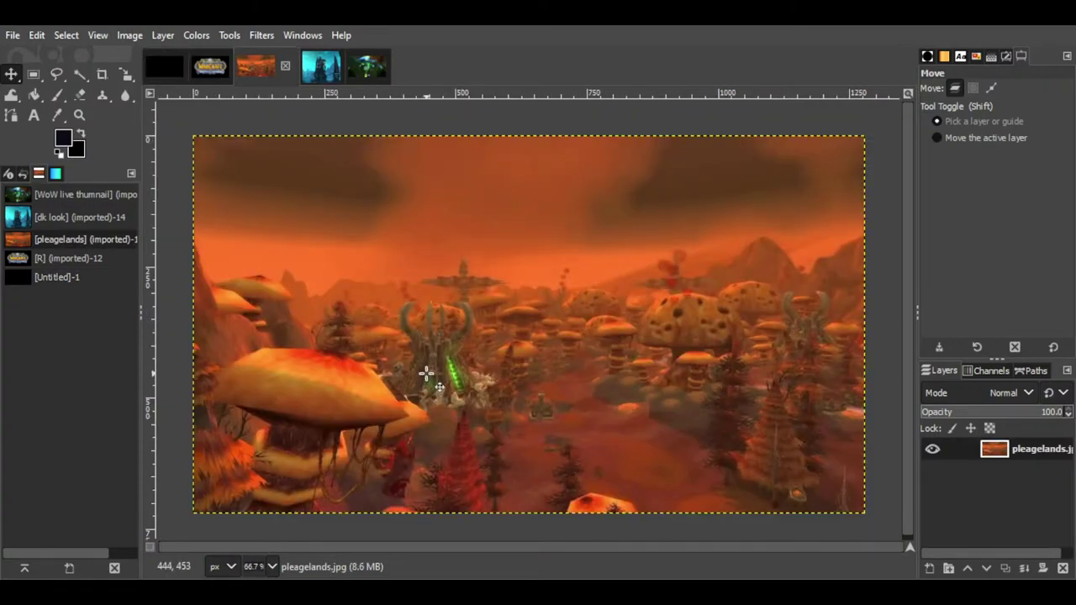
click(376, 74)
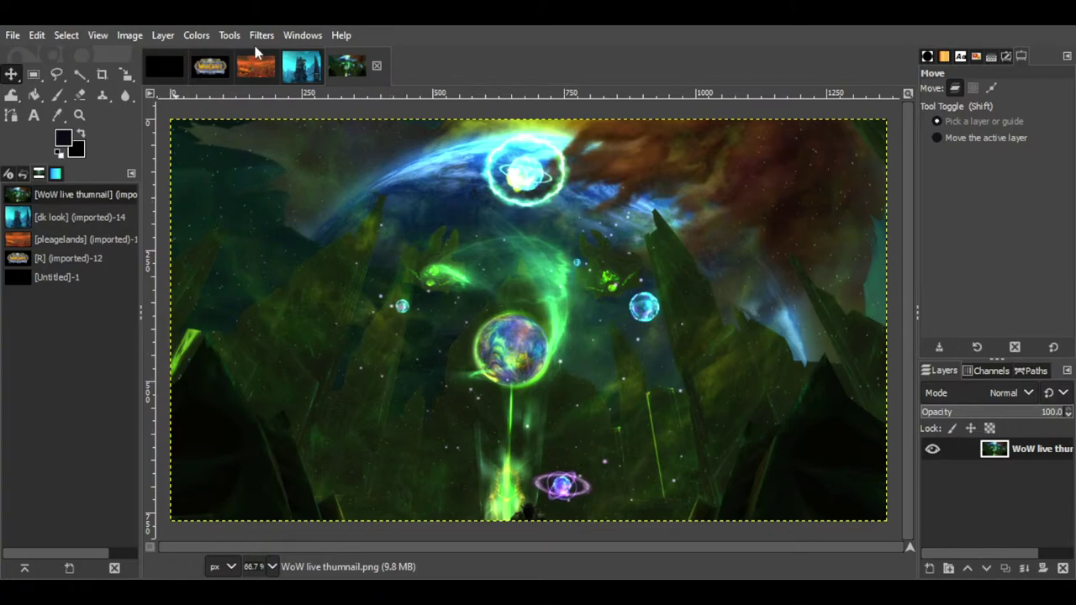
click(247, 74)
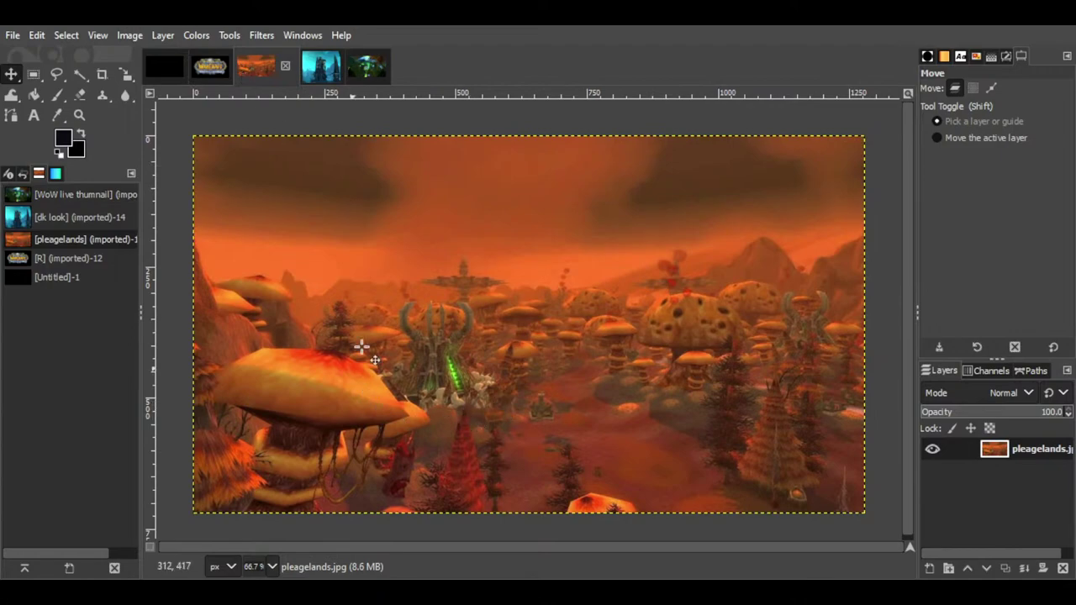
click(310, 72)
click(257, 69)
click(206, 67)
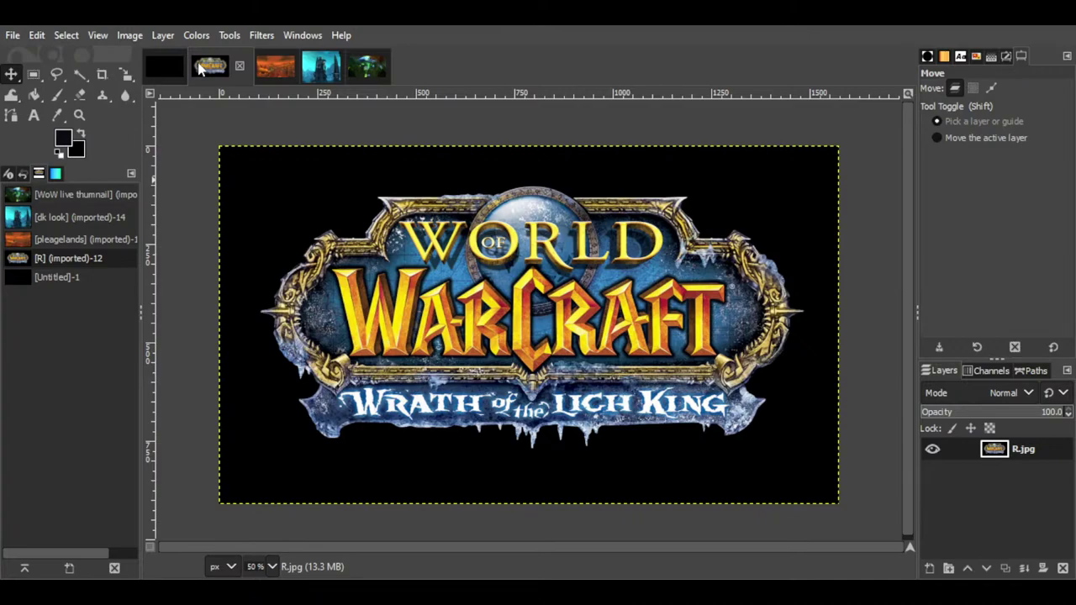
click(275, 69)
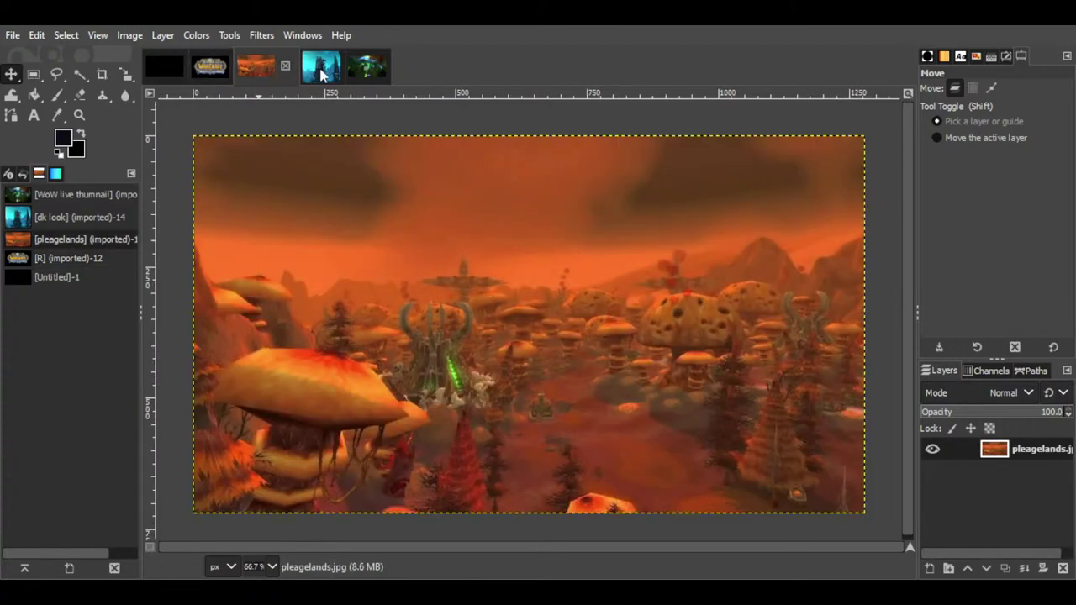
click(320, 67)
click(255, 69)
key(ctrl+Page_Down)
click(256, 67)
click(210, 66)
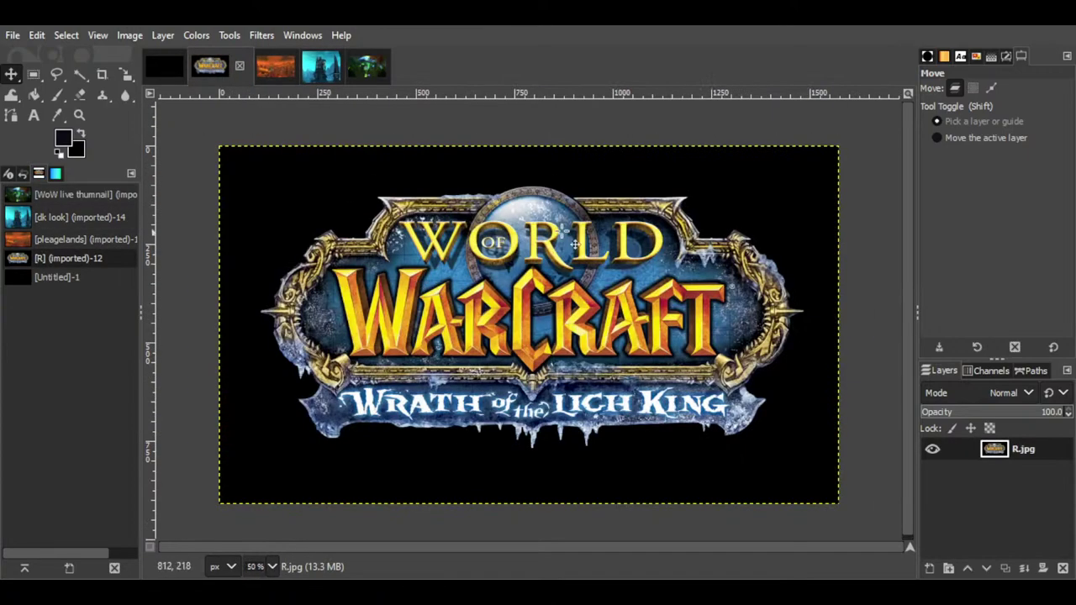
click(267, 67)
click(313, 66)
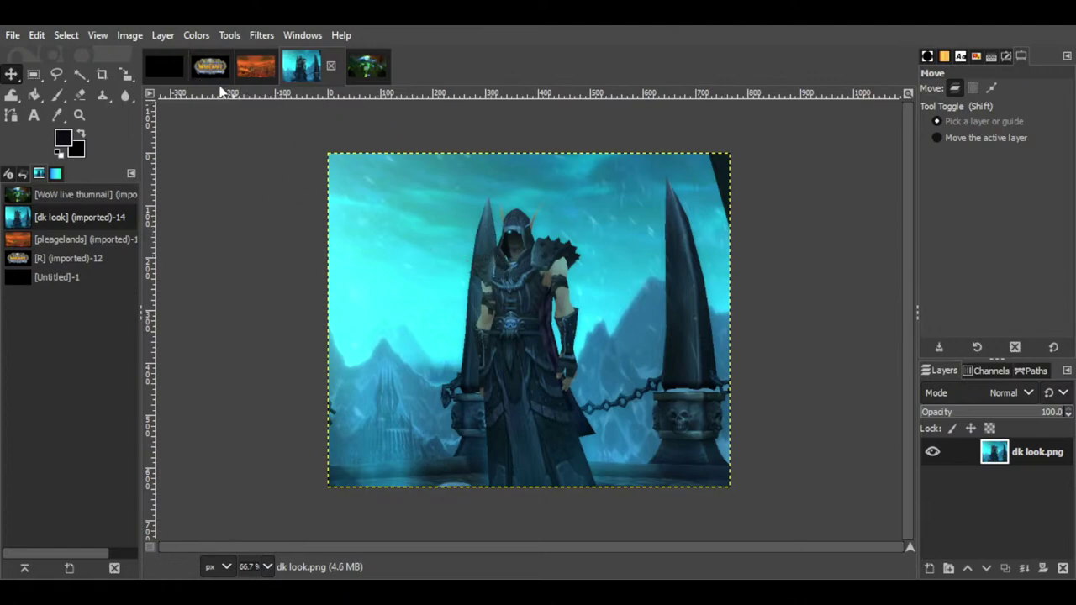
click(250, 64)
click(207, 66)
click(268, 66)
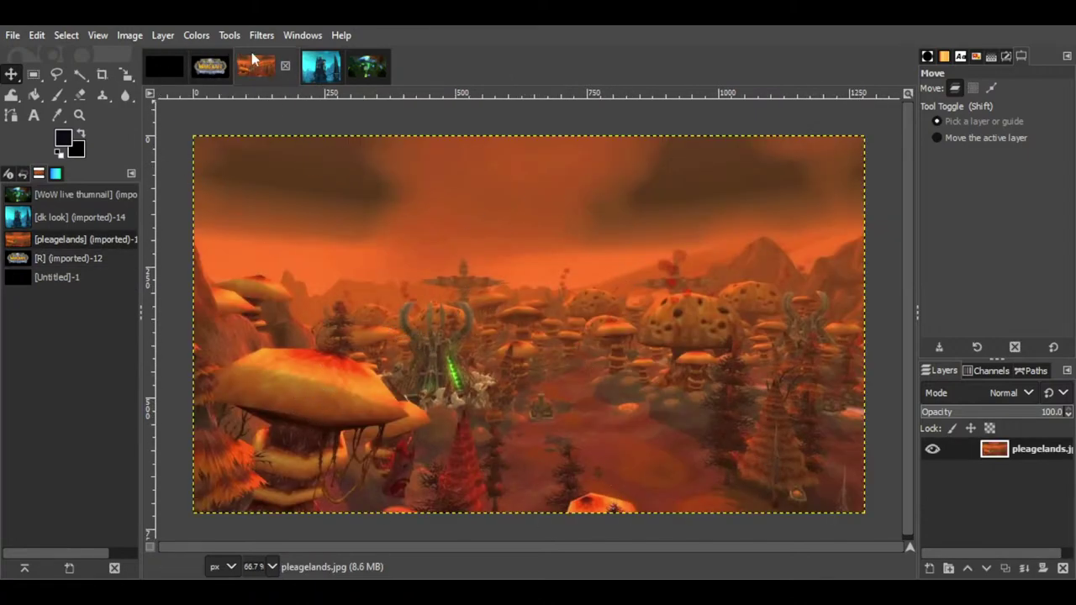
click(368, 68)
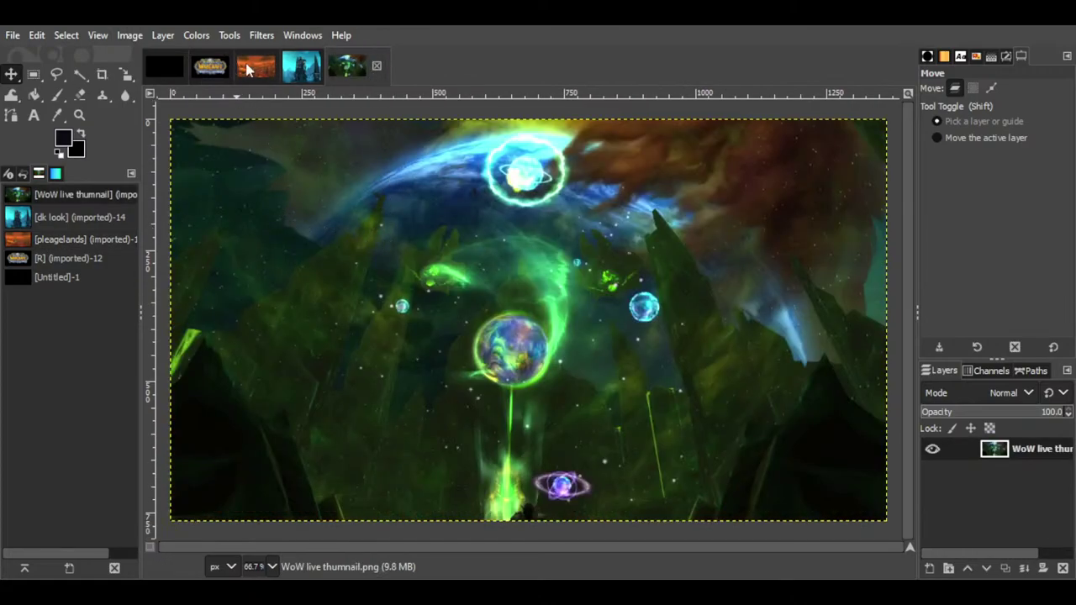
click(211, 72)
click(309, 73)
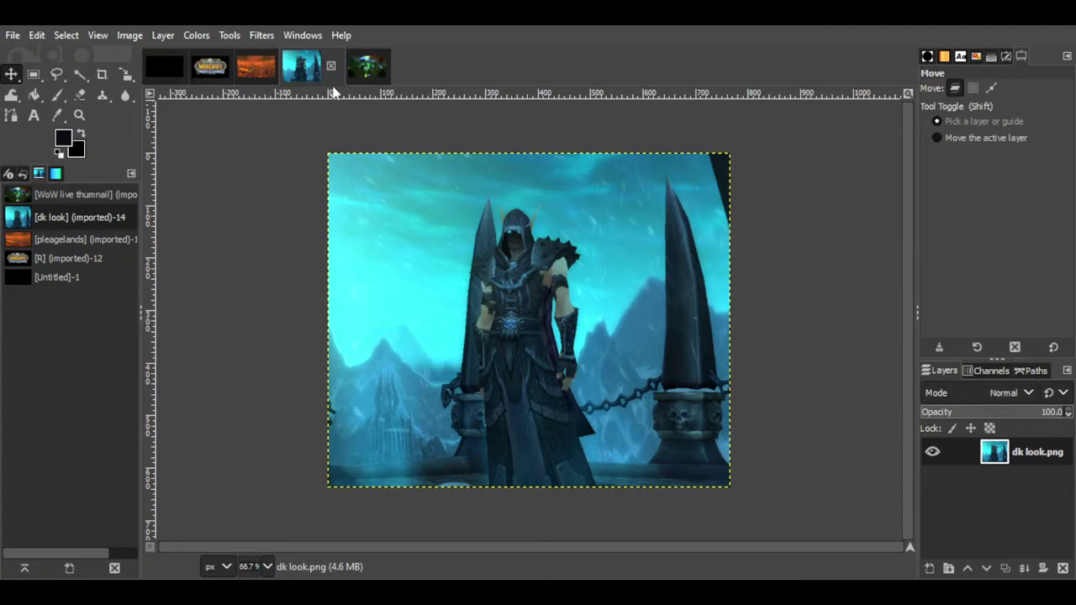
click(355, 71)
click(256, 68)
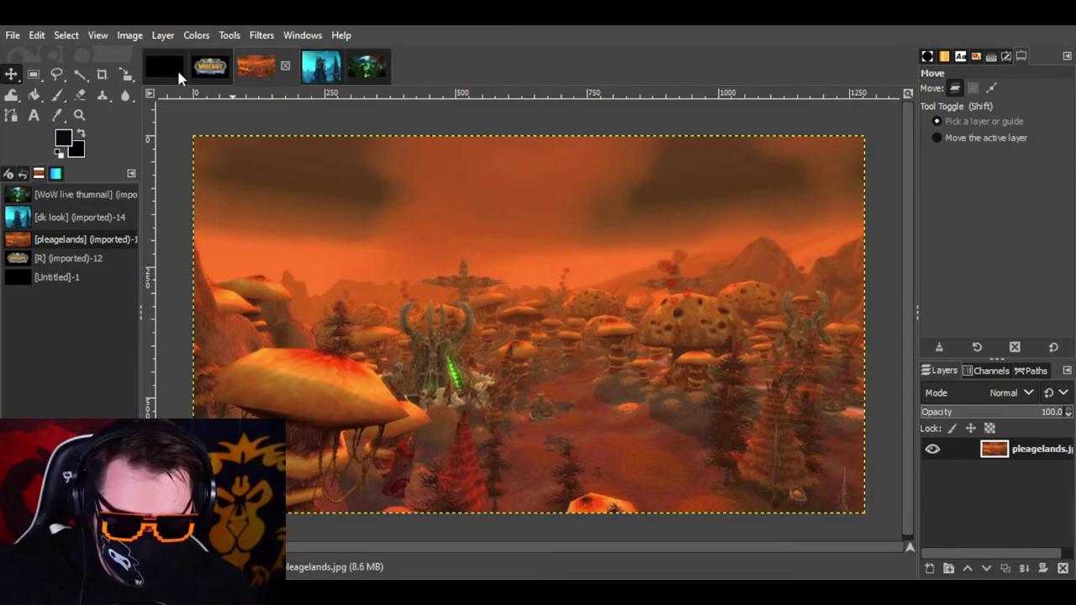
Step: Start File > Open and preview images in Pictures > Saved Pictures, including R, pleagelands and room
click(15, 36)
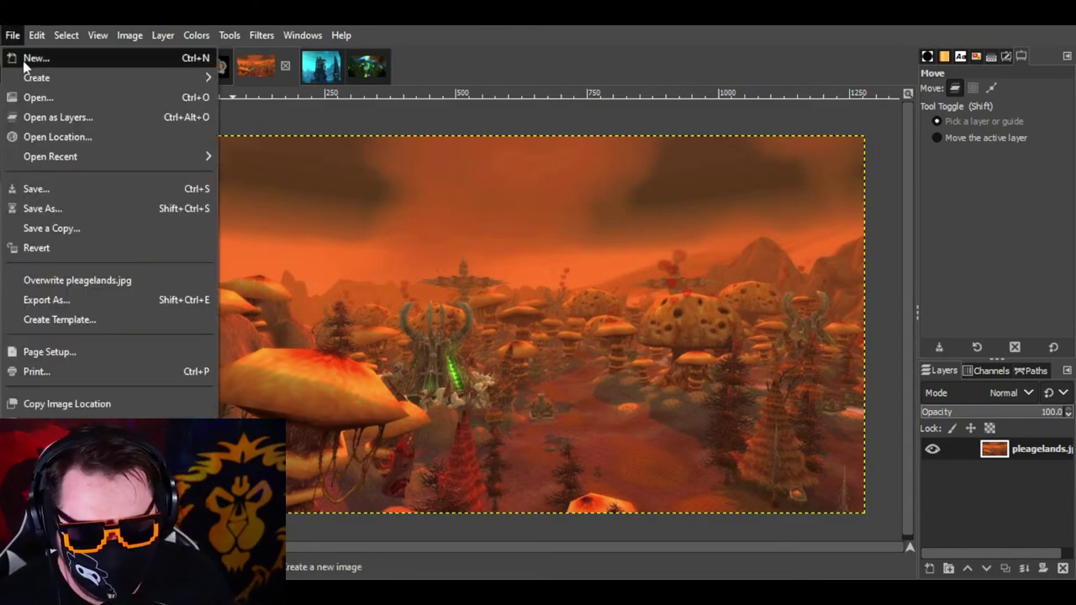
click(49, 100)
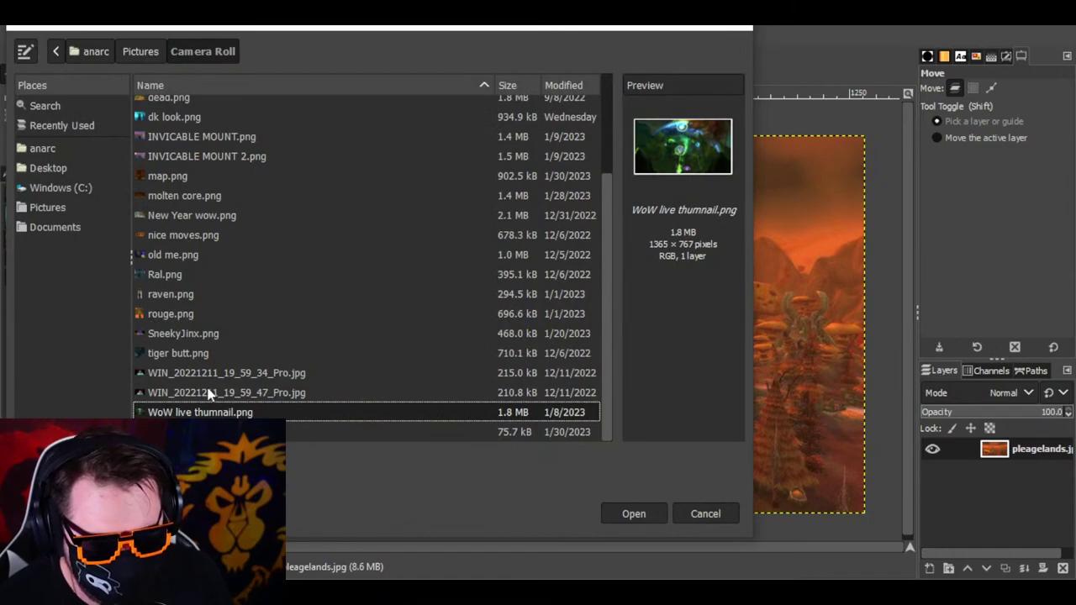
scroll(208, 395, up, 3)
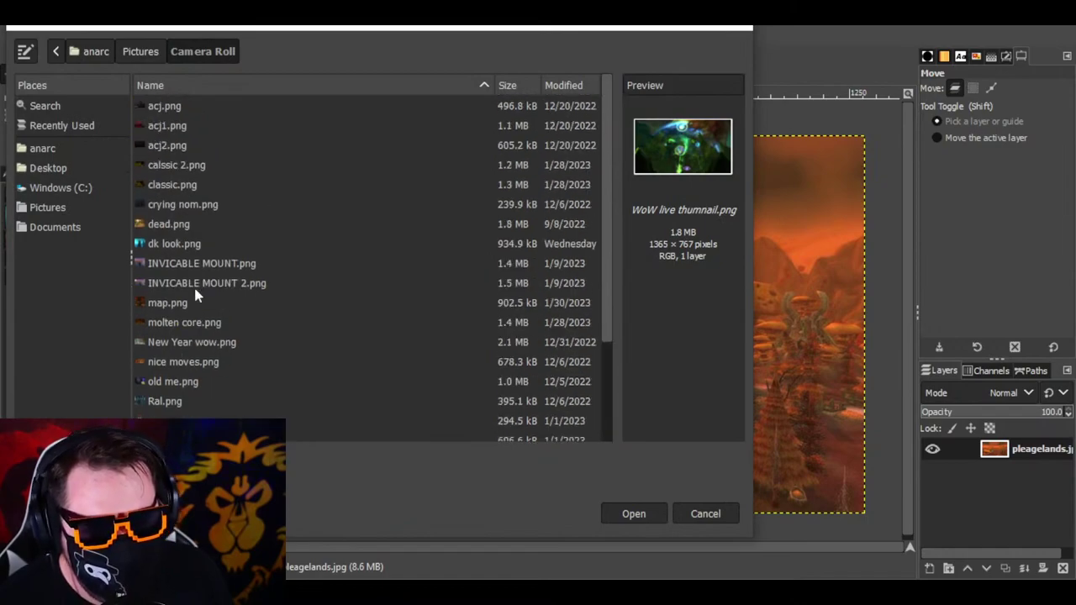
click(47, 211)
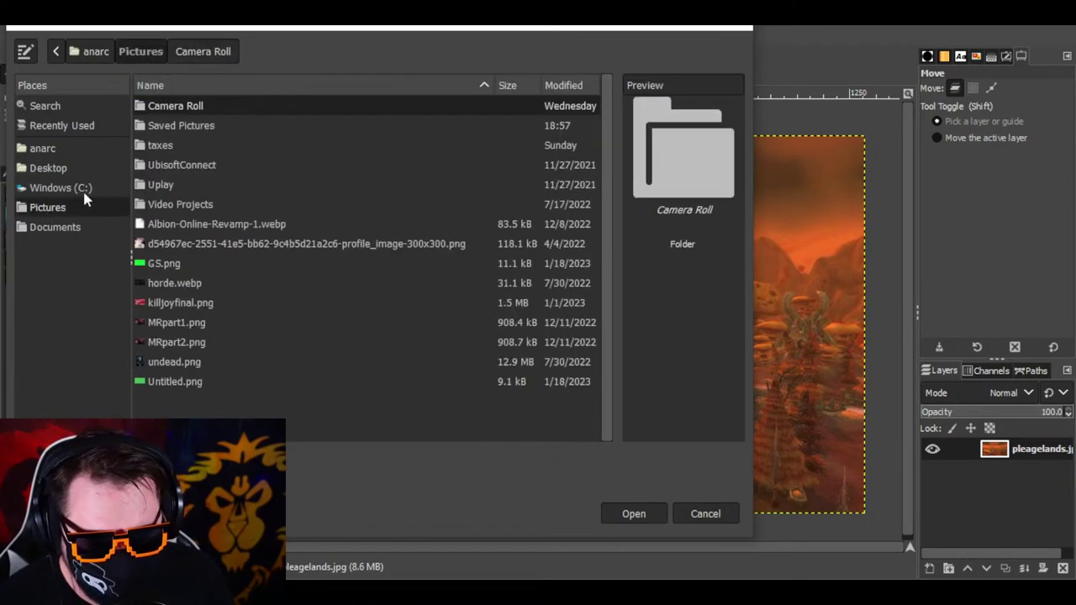
double_click(195, 126)
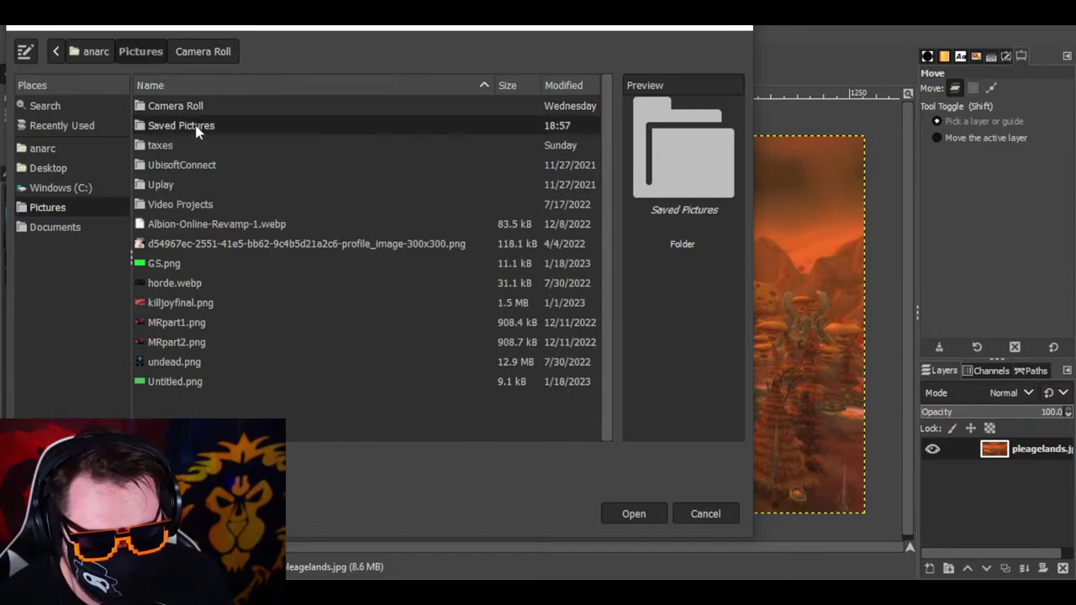
scroll(191, 244, down, 7)
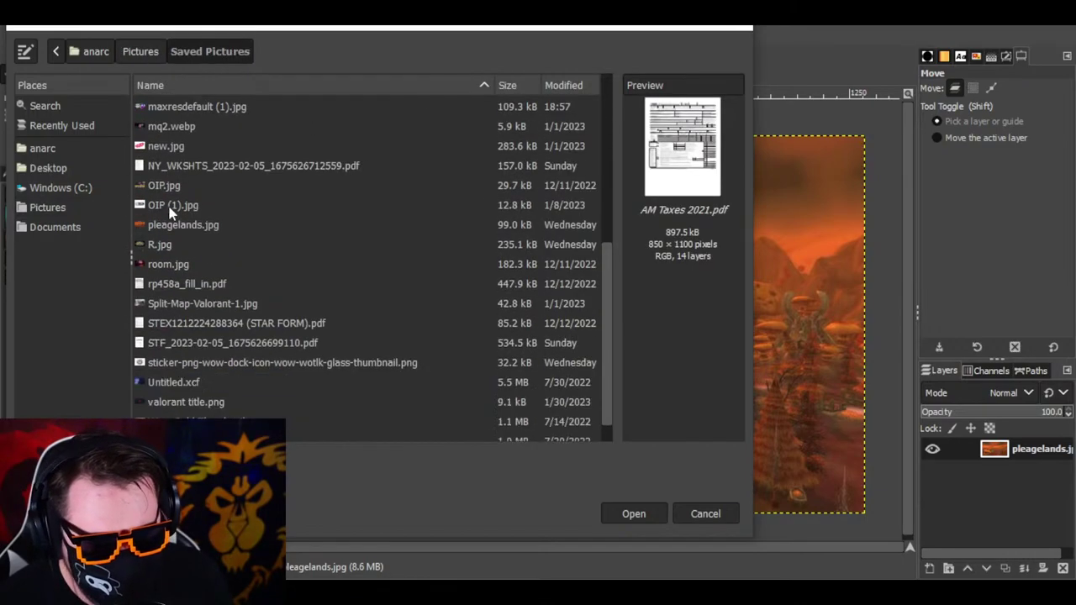
click(172, 242)
click(180, 225)
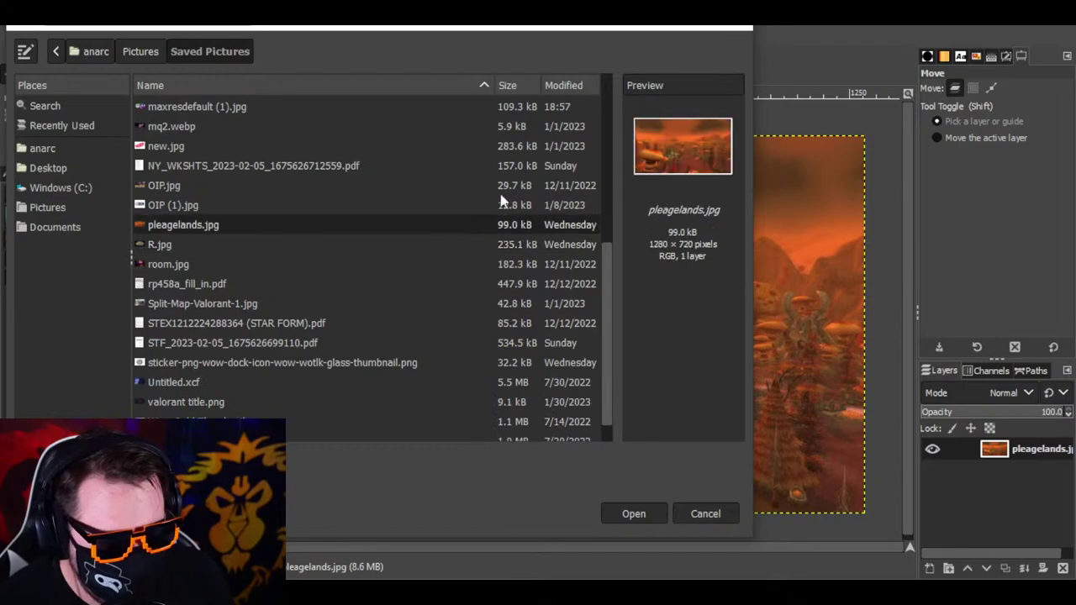
click(182, 243)
click(158, 266)
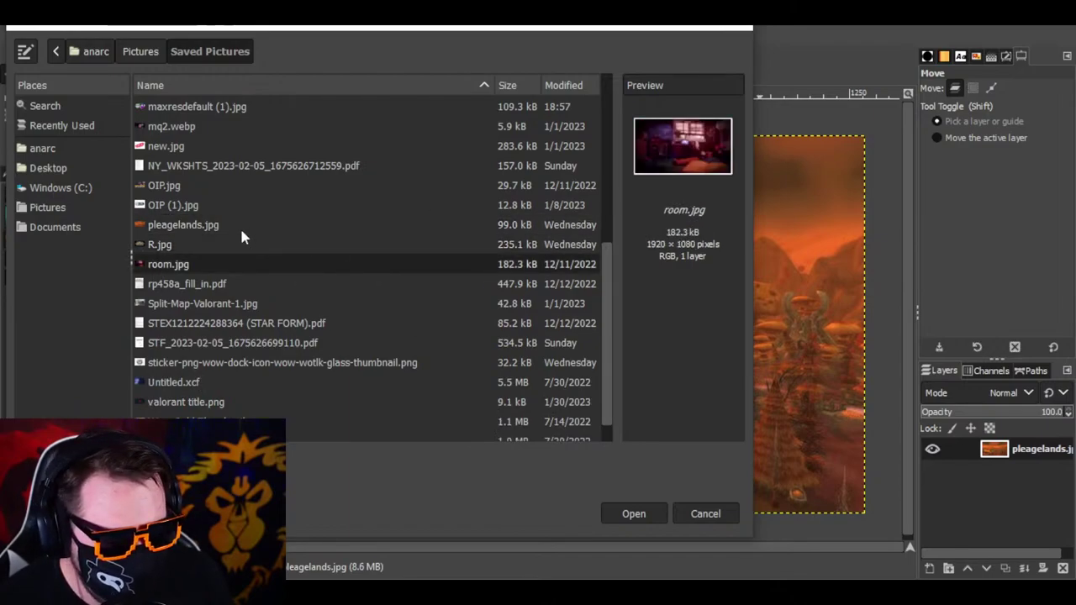
scroll(241, 238, down, 1)
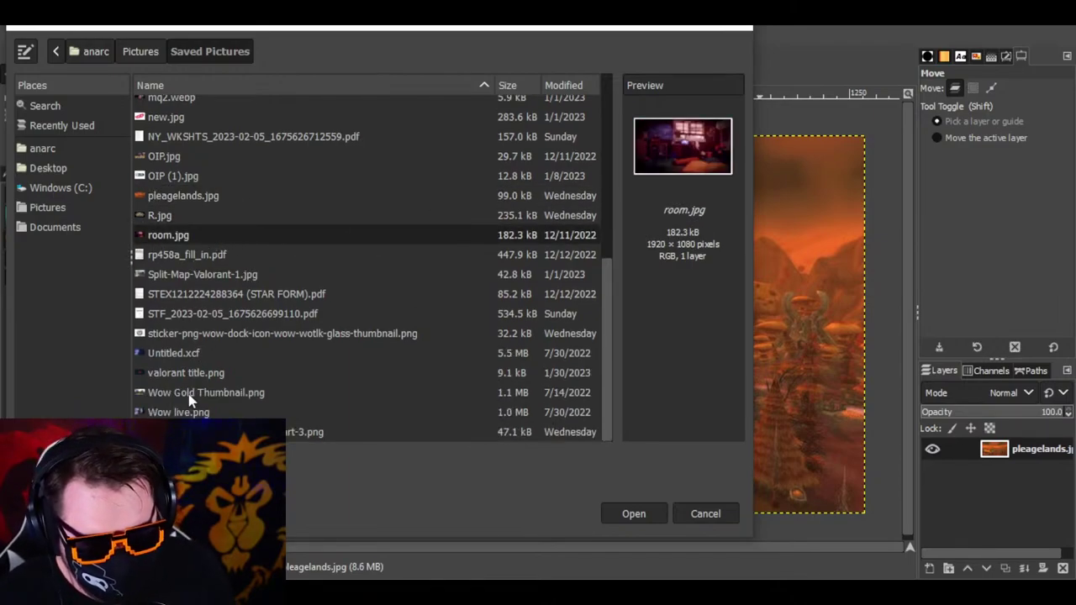
click(177, 357)
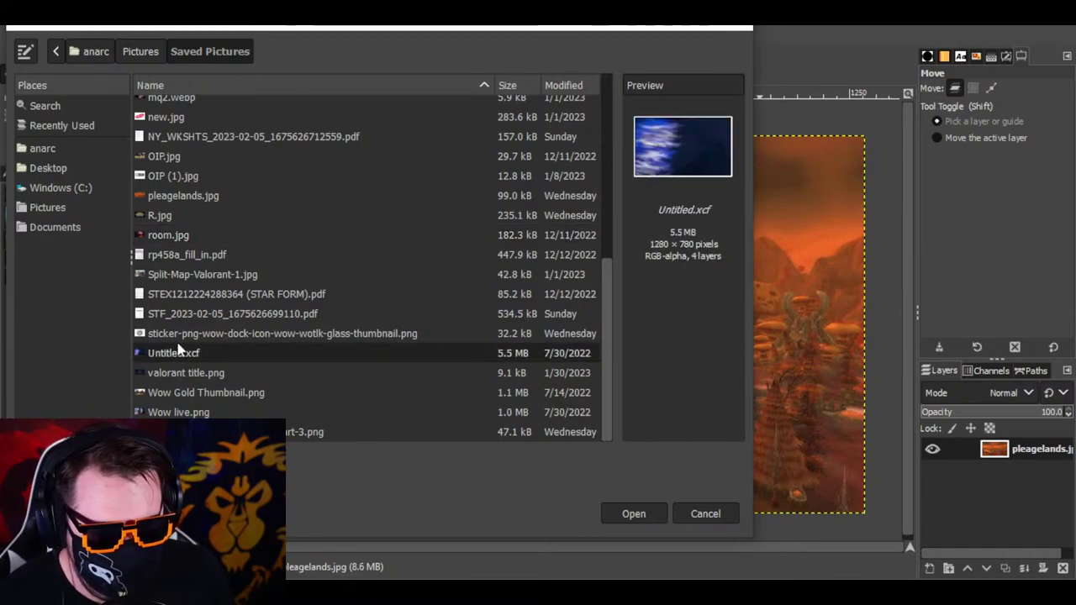
click(189, 337)
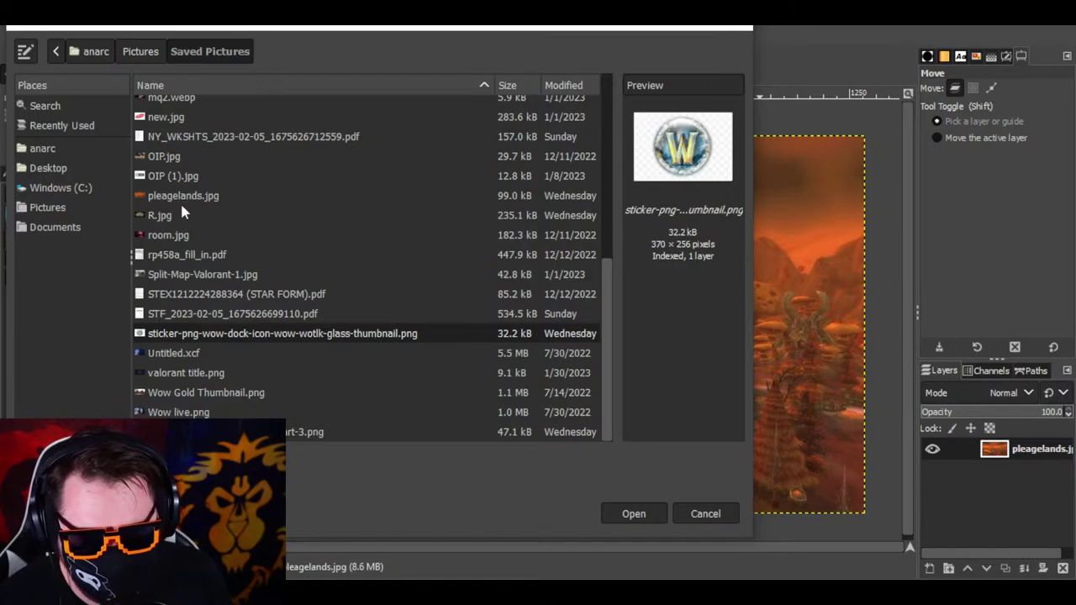
scroll(194, 252, up, 1)
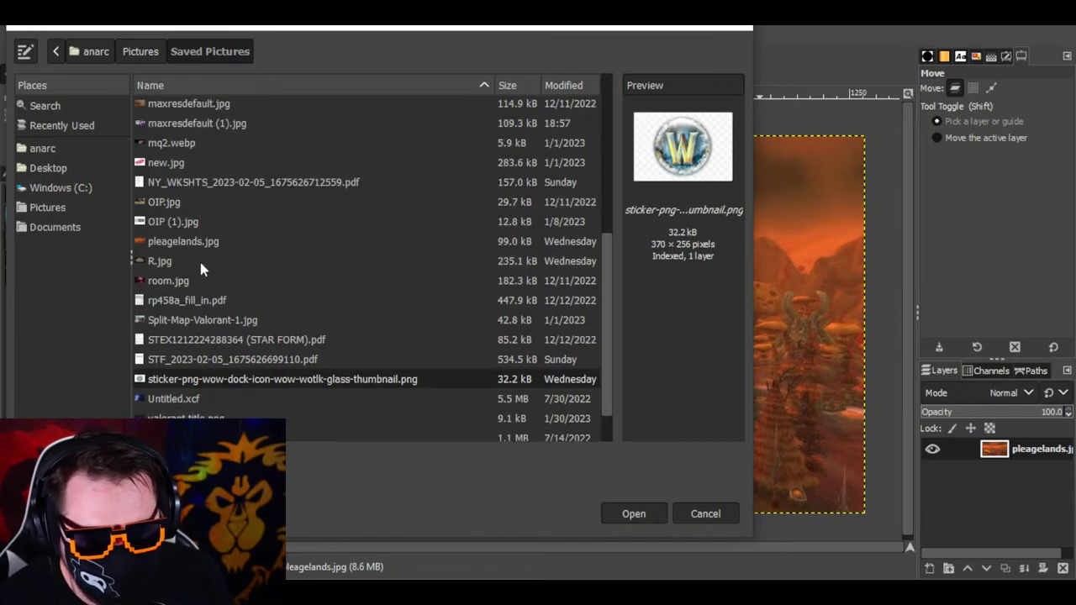
scroll(198, 258, up, 4)
scroll(173, 177, up, 1)
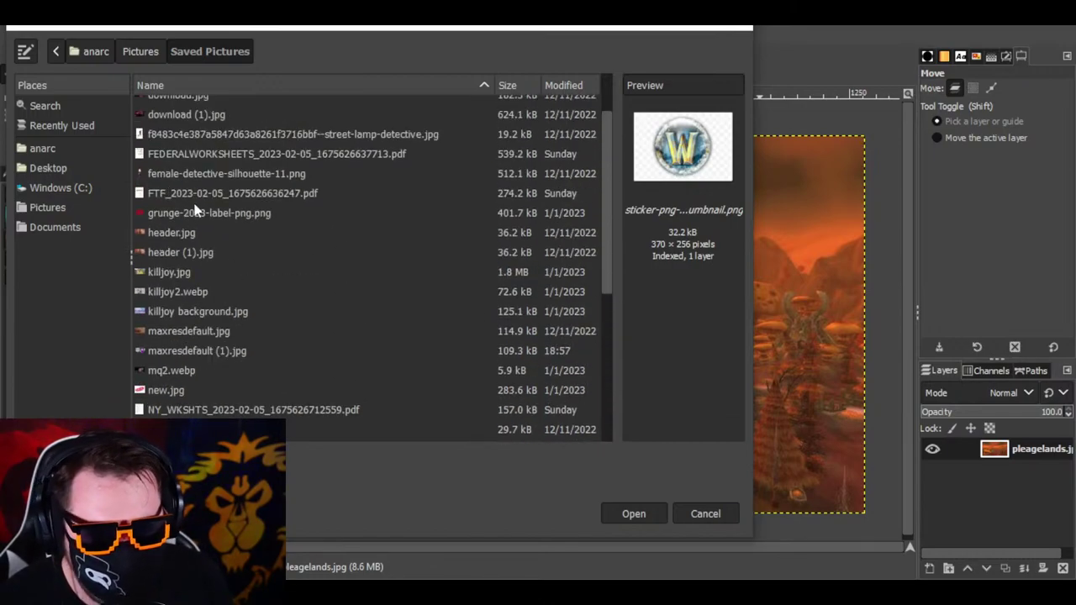
scroll(193, 185, up, 2)
click(174, 126)
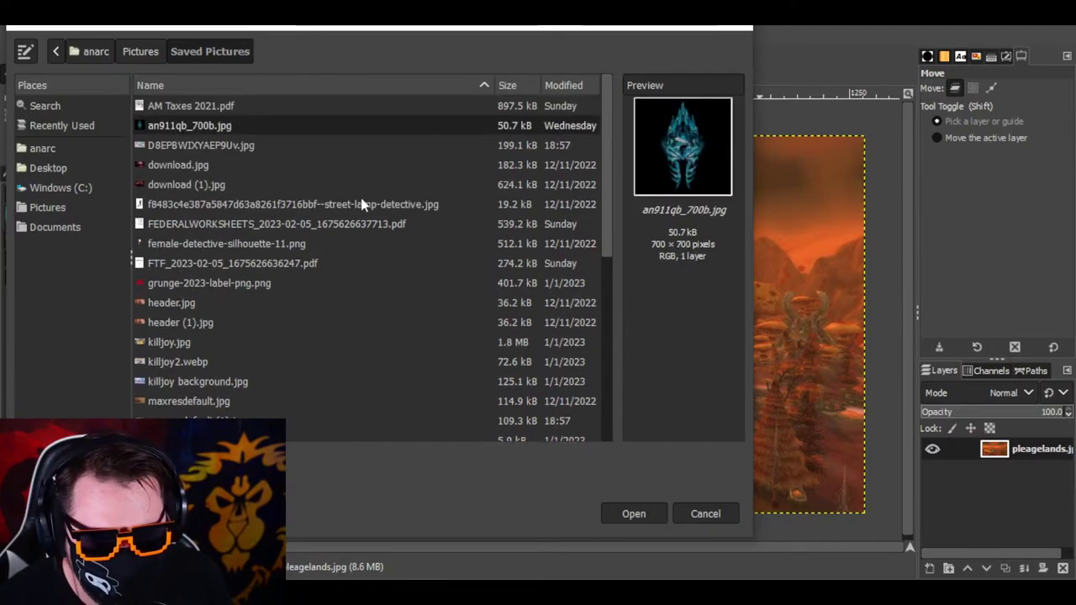
Step: In Camera Roll, preview the acj and classic screenshots and select calssic 2.png to open
click(49, 208)
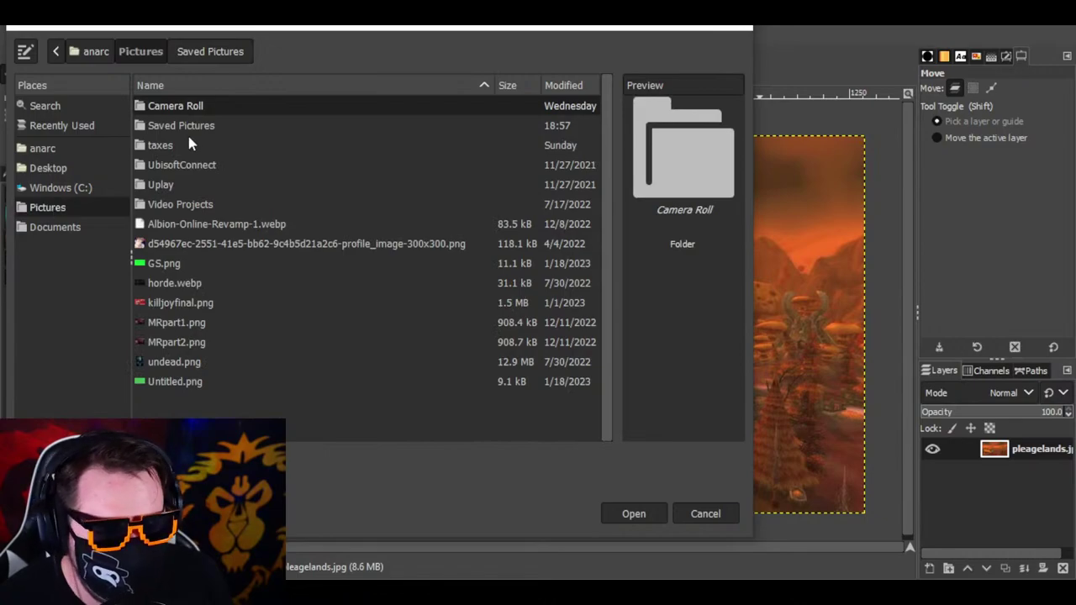
double_click(197, 105)
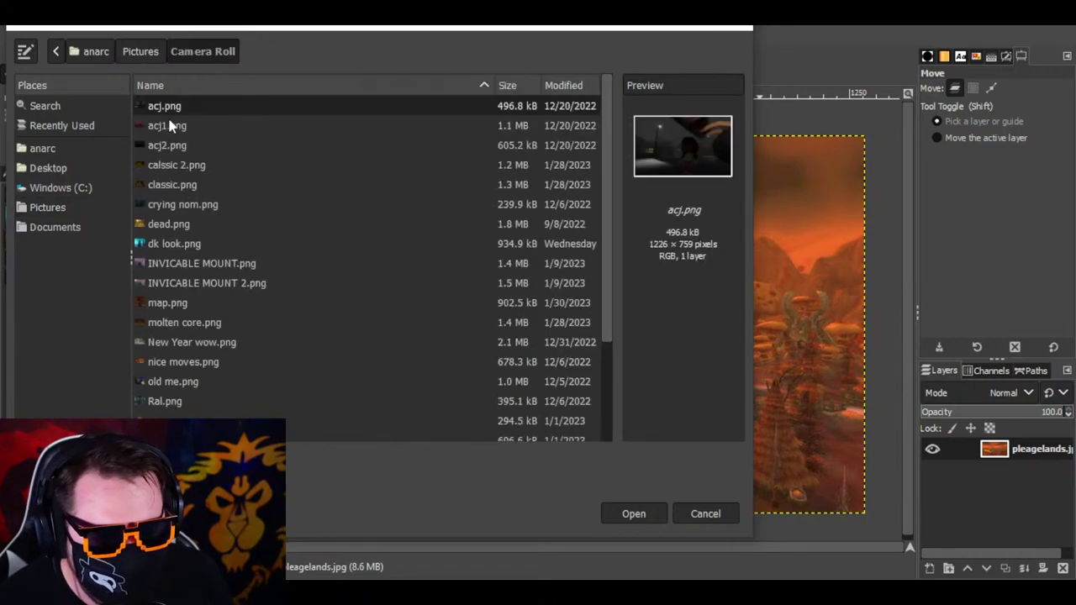
click(169, 125)
click(166, 147)
click(168, 166)
click(167, 187)
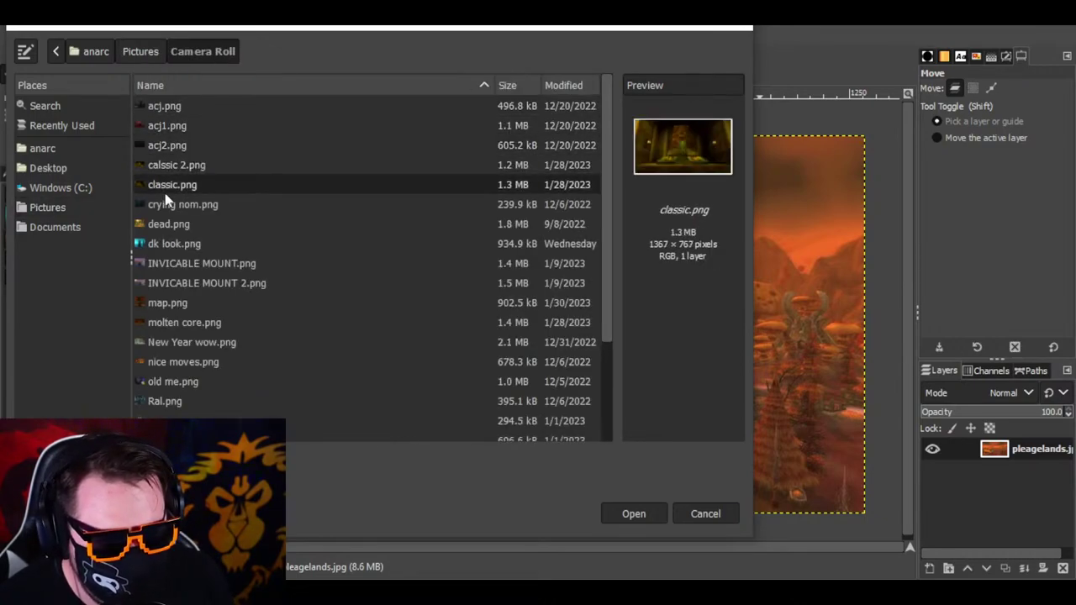
click(168, 166)
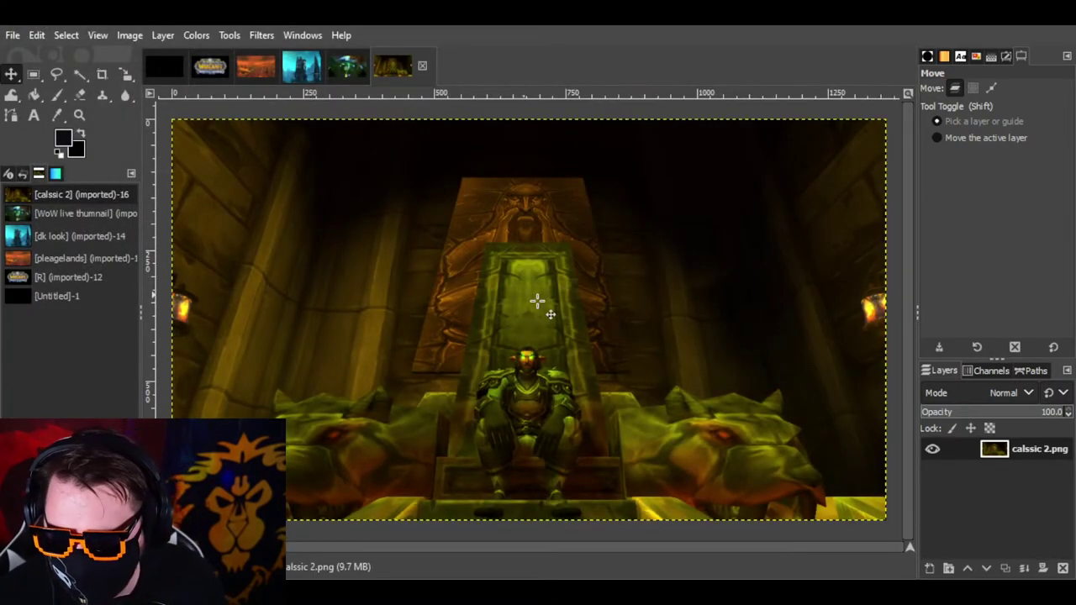
Step: Start another File > Open and preview Camera Roll screenshots like INVICABLE MOUNT, nice moves and Ral
click(13, 36)
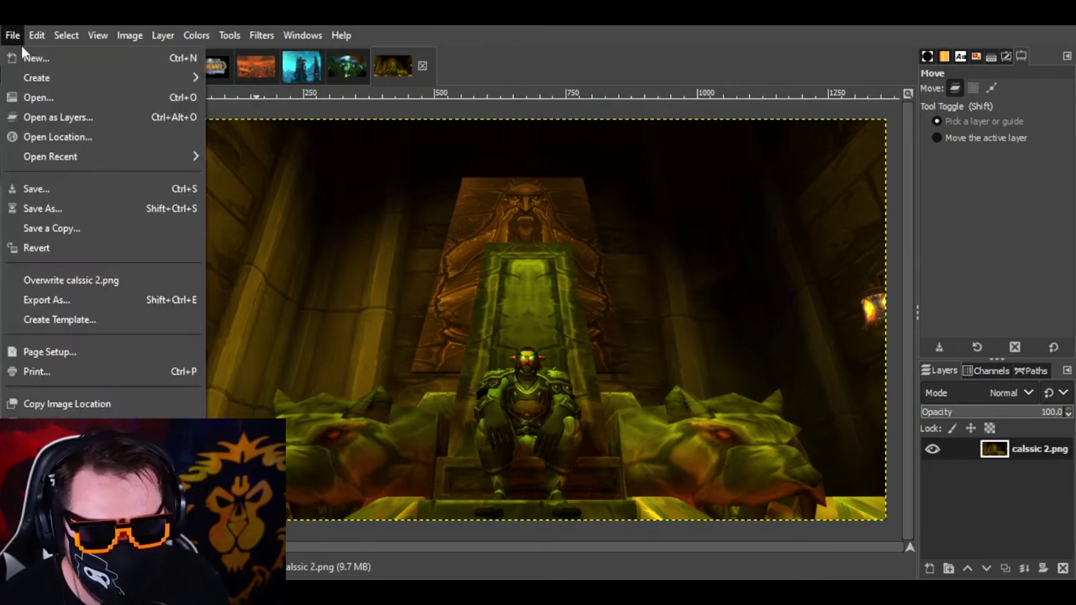
click(84, 102)
scroll(331, 294, down, 2)
scroll(312, 291, up, 2)
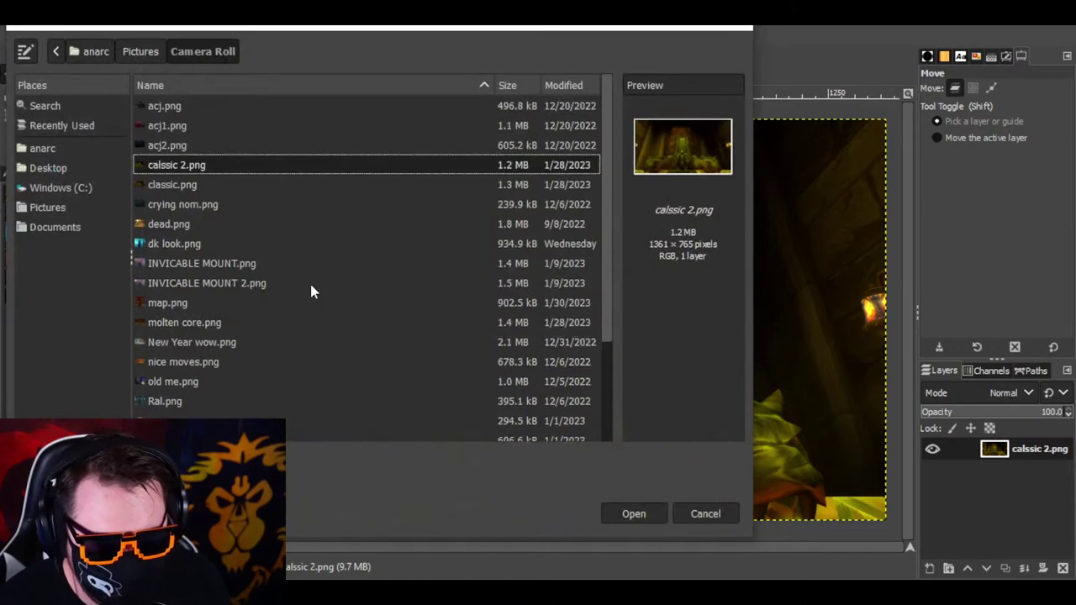
click(155, 265)
scroll(180, 301, down, 2)
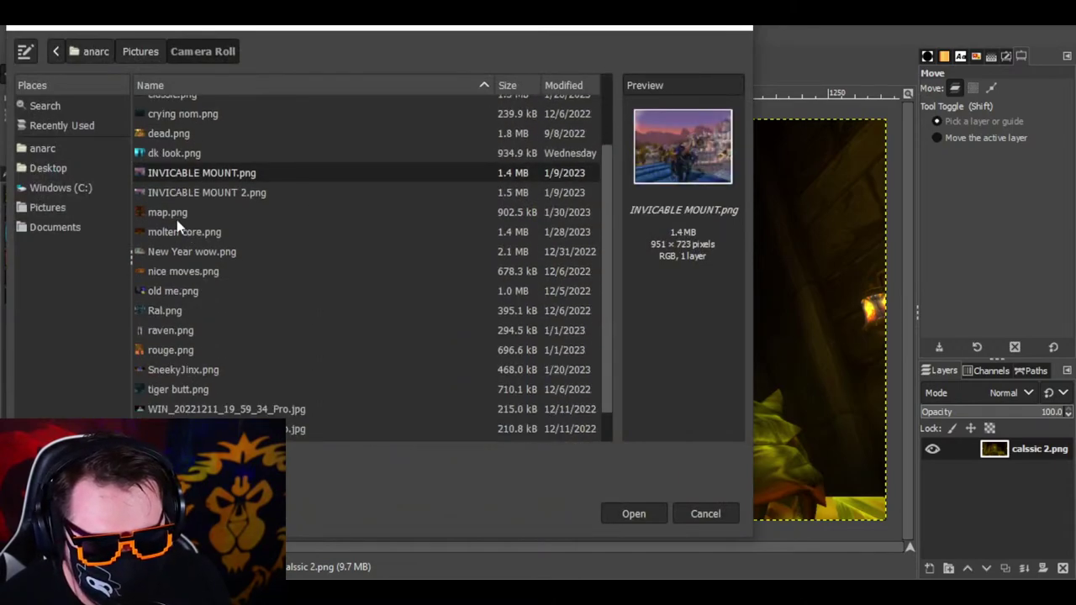
click(171, 273)
click(163, 290)
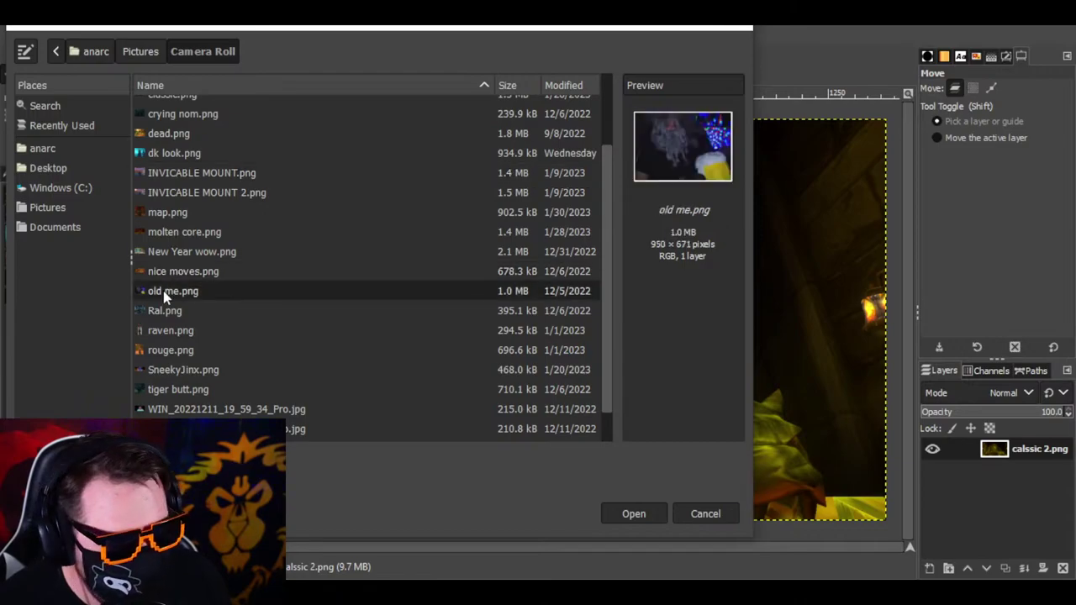
click(163, 312)
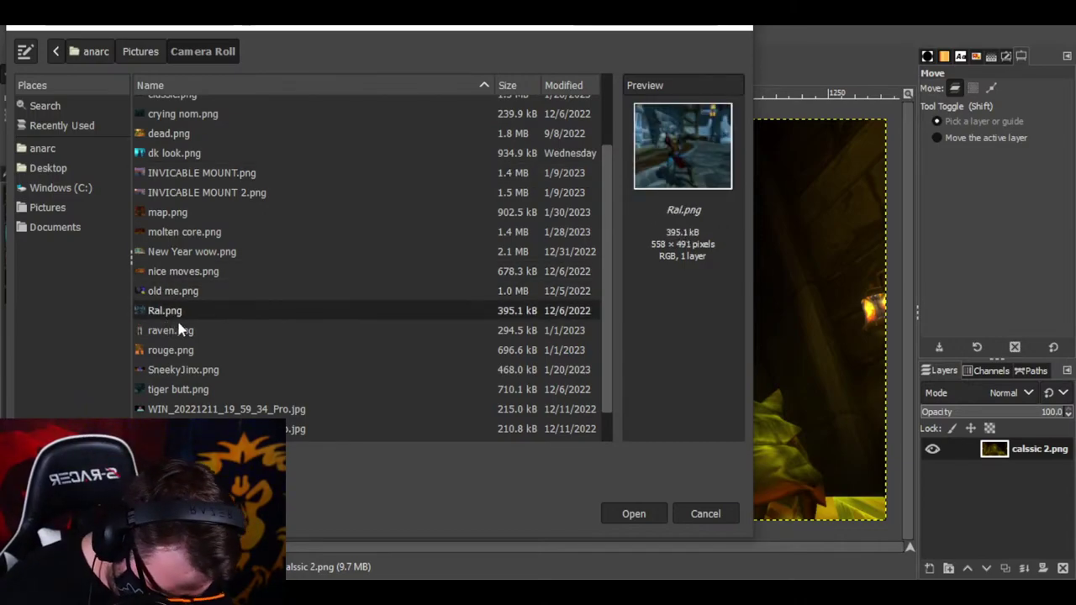
key(Down)
key(Down)
key(Down)
key(Down)
key(Down)
key(Down)
key(Down)
key(Down)
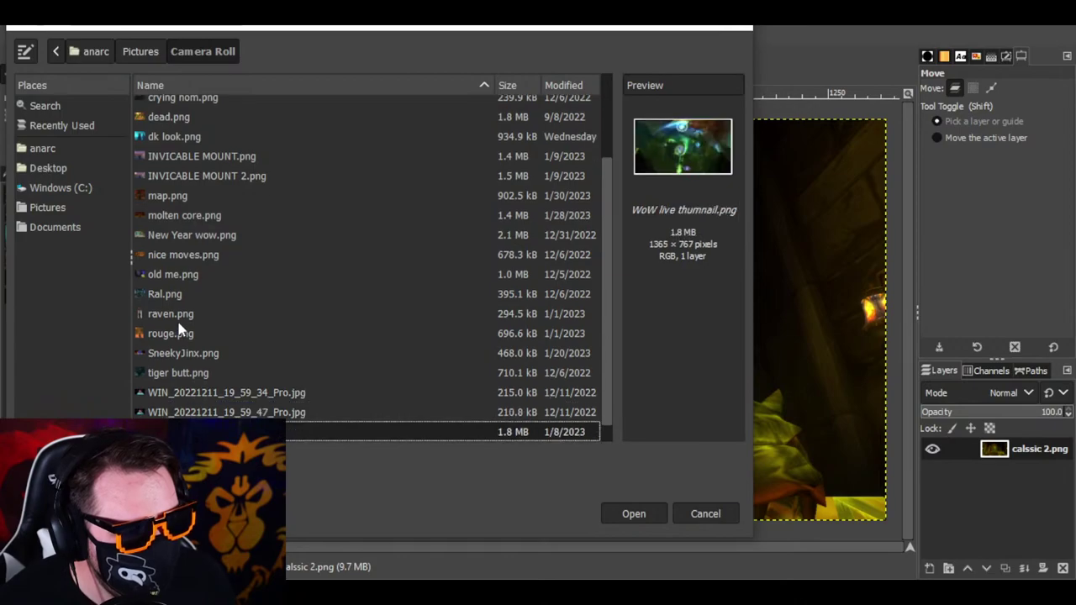
key(Up)
key(Up)
key(Up)
key(Up)
key(Up)
key(Up)
key(Up)
key(Up)
key(Up)
key(Up)
key(Up)
key(Up)
key(Up)
key(Up)
key(Up)
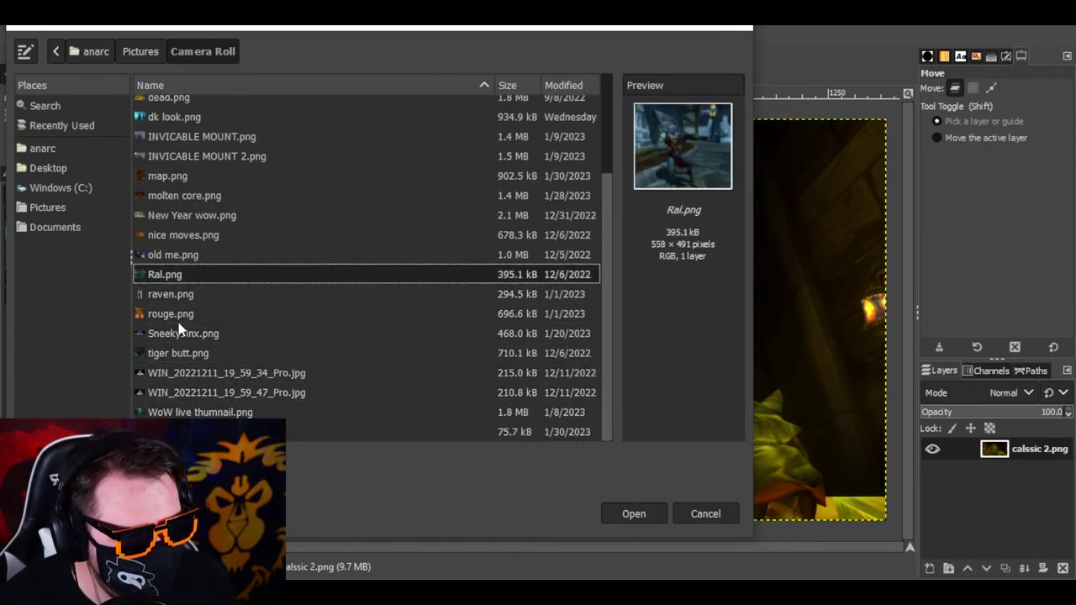
key(Up)
key(Up)
key(Up)
key(Up)
key(Up)
key(Up)
key(Up)
key(Up)
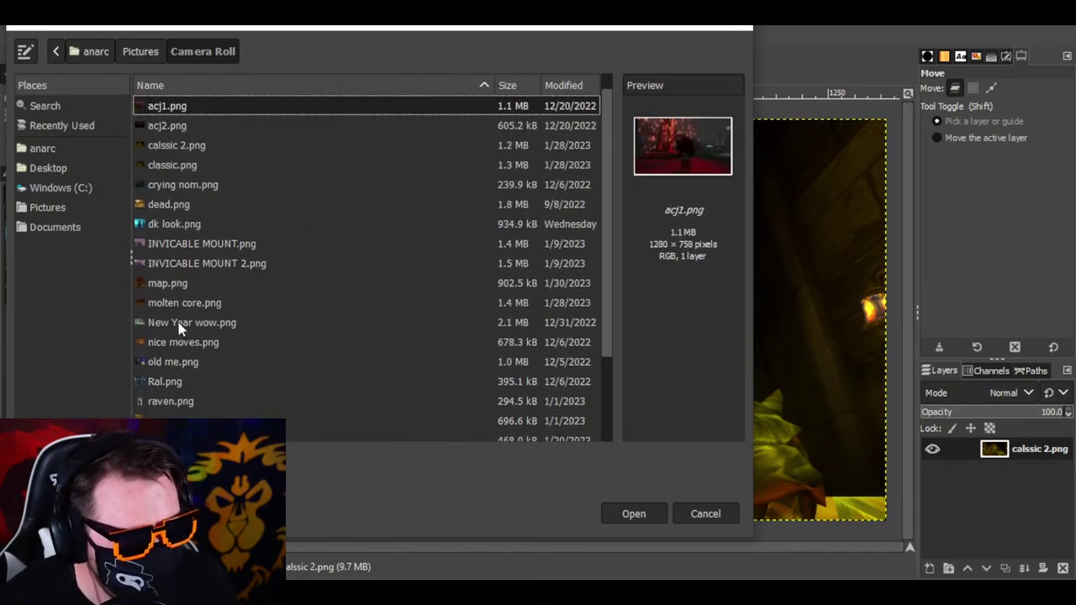
Step: Go up to Pictures > Saved Pictures and open D8EPBWIXYAEP9Uv.jpg as a new image
click(57, 52)
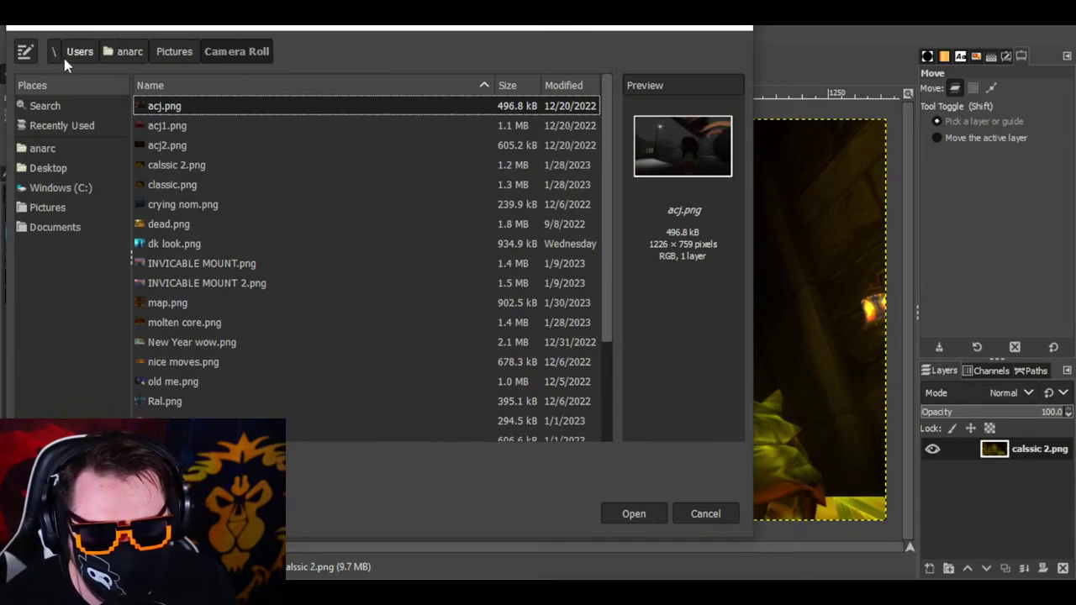
click(58, 51)
click(168, 52)
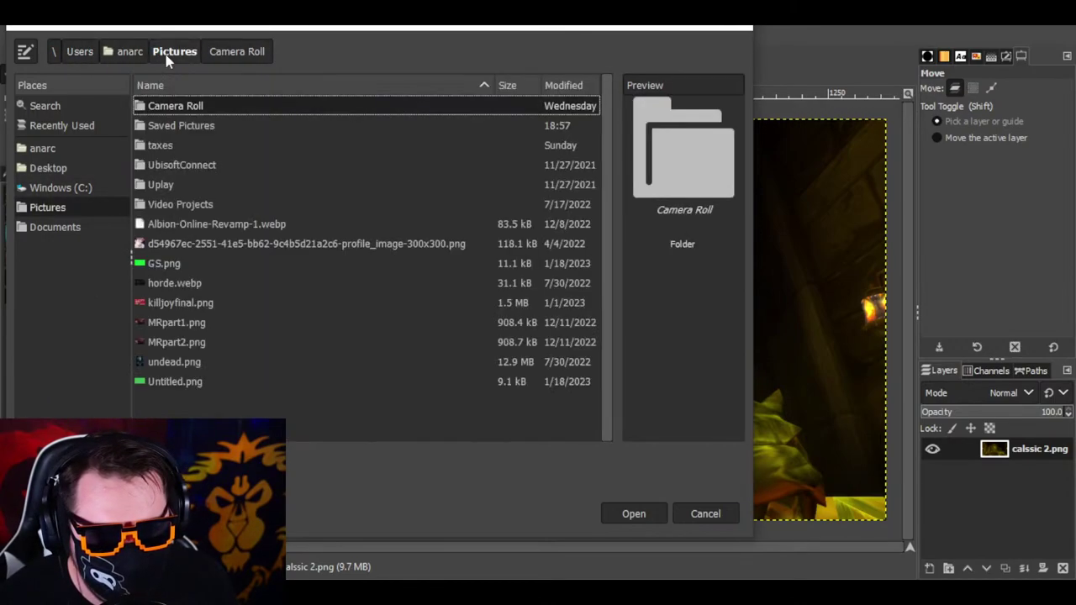
double_click(173, 125)
key(Down)
key(Down)
key(Down)
key(Down)
key(Down)
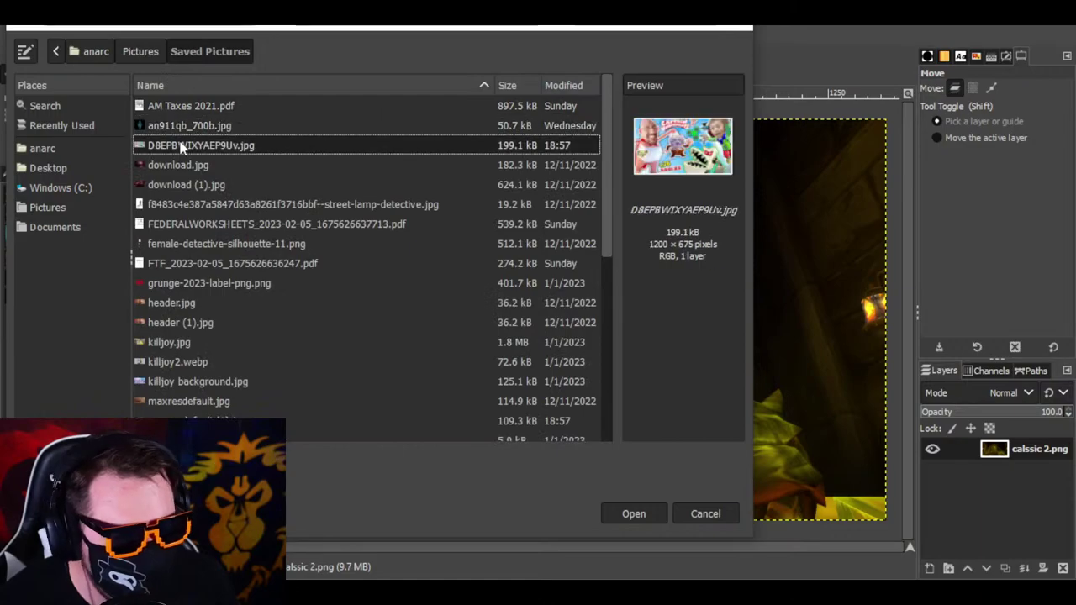
key(Up)
key(Up)
click(182, 144)
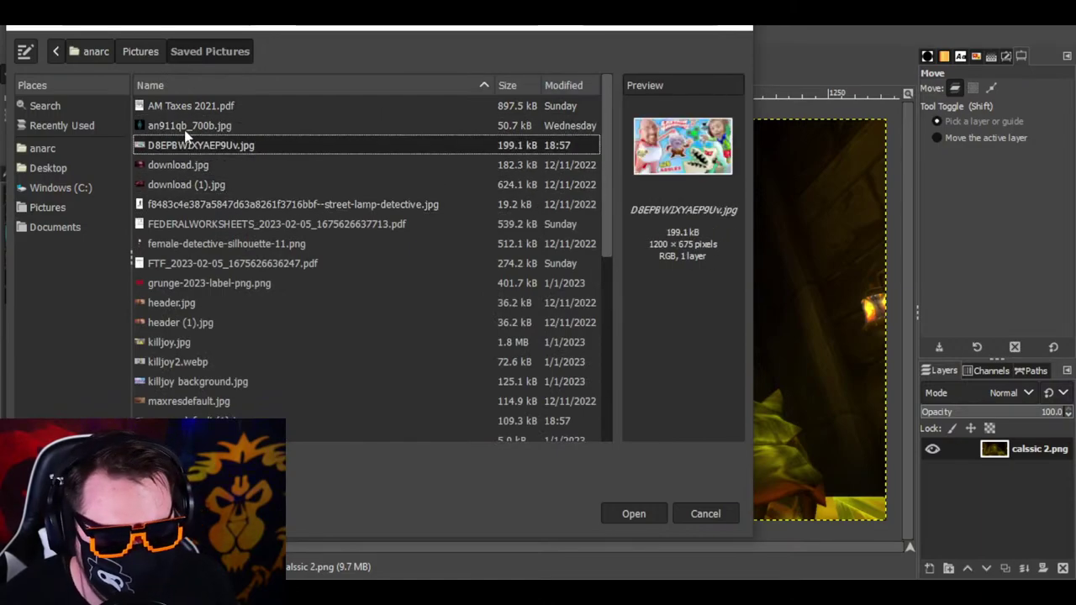
double_click(185, 145)
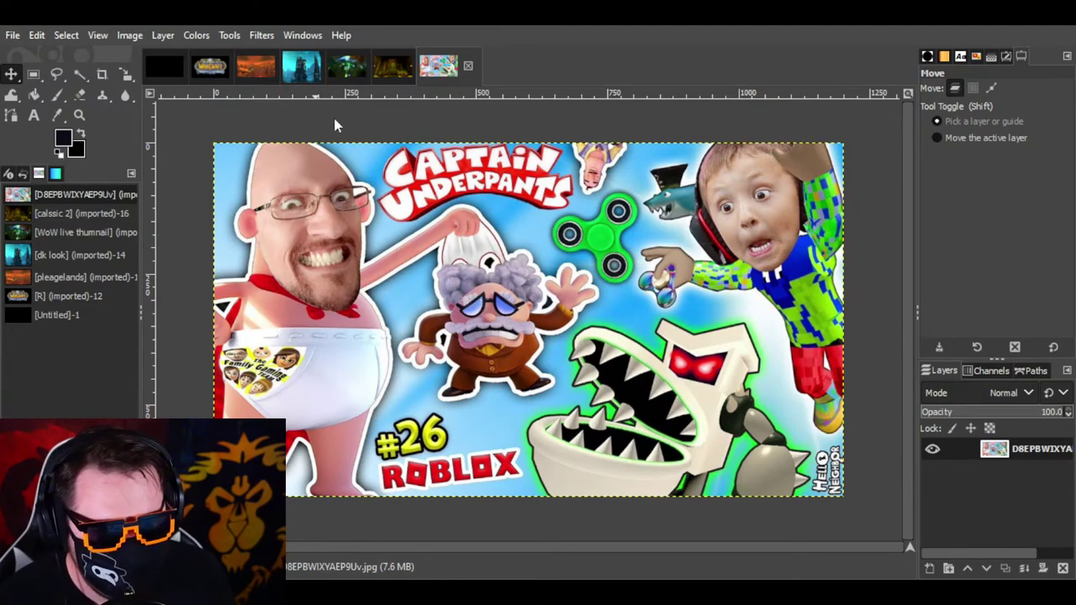
Step: Switch the view to the orange pleagelands mushroom-forest image
click(256, 69)
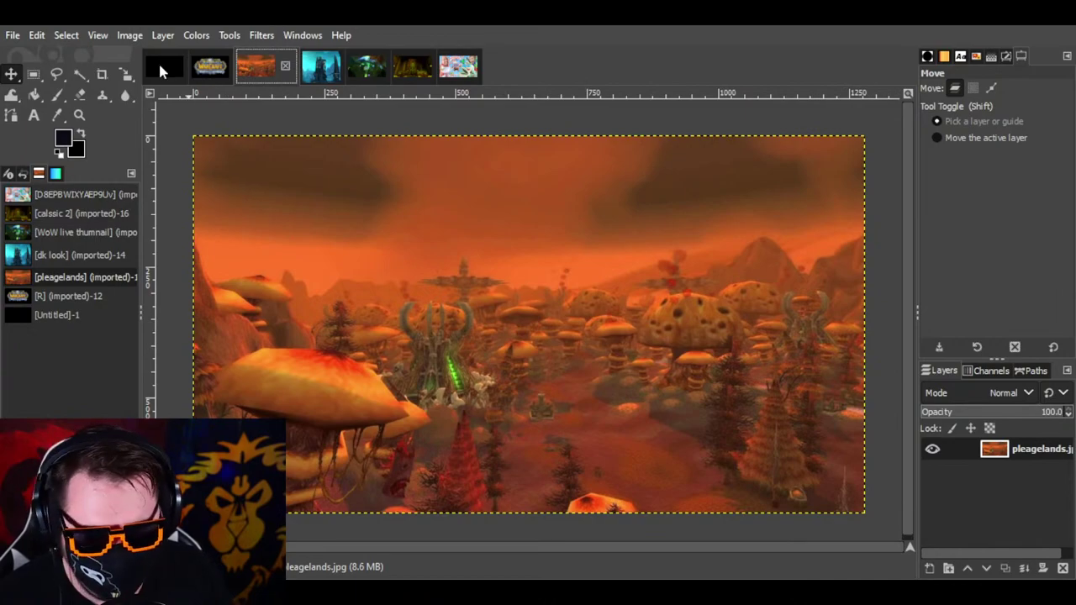
Step: Alternate between Untitled-1 and Captain Underpants, settle on Untitled-1, and pick the Zoom tool
click(163, 67)
click(464, 71)
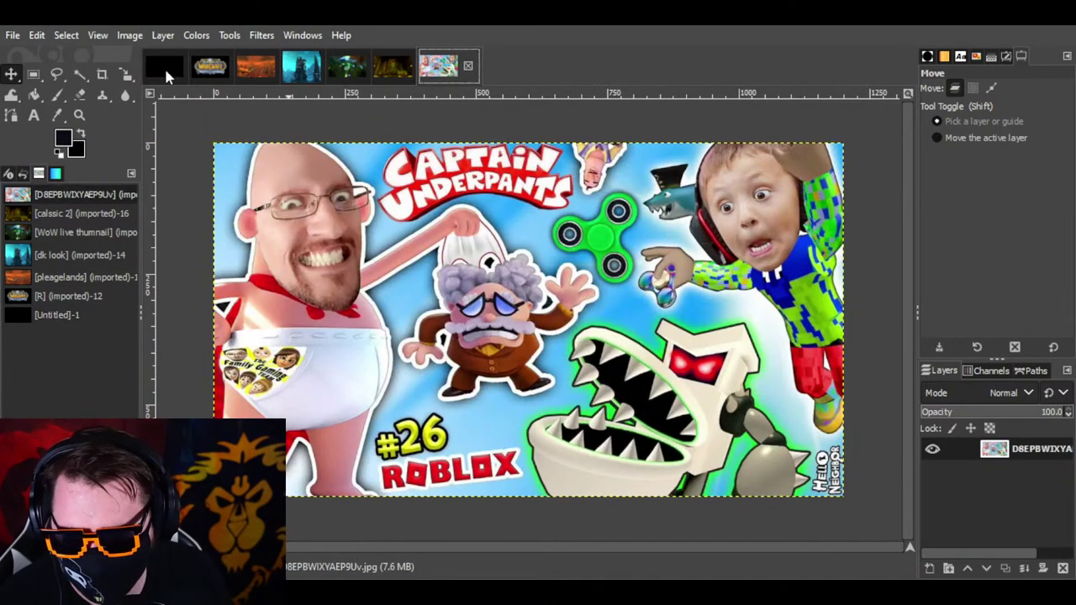
click(164, 67)
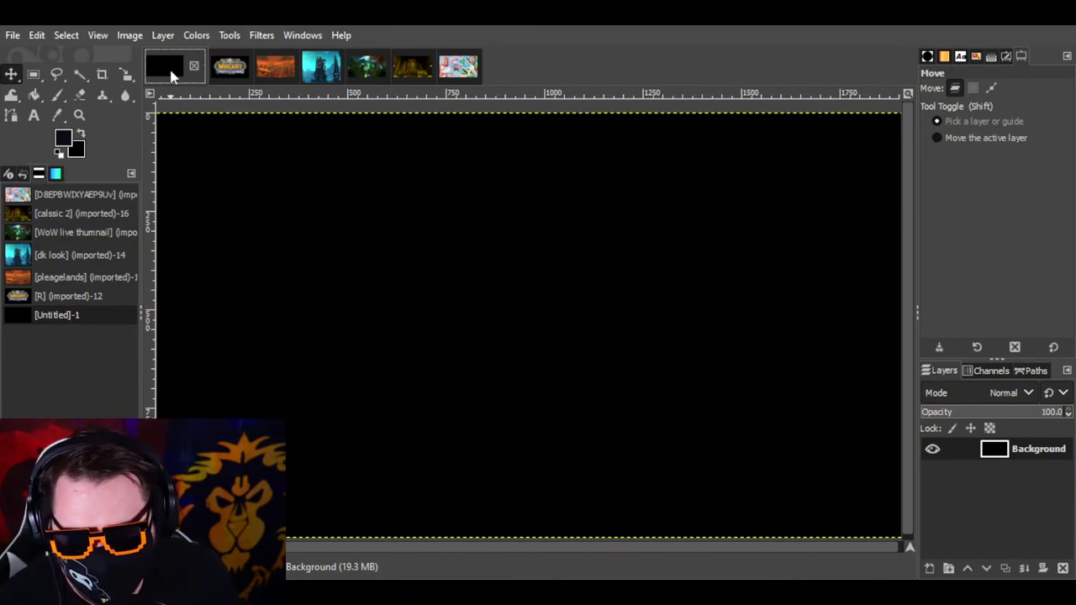
click(454, 69)
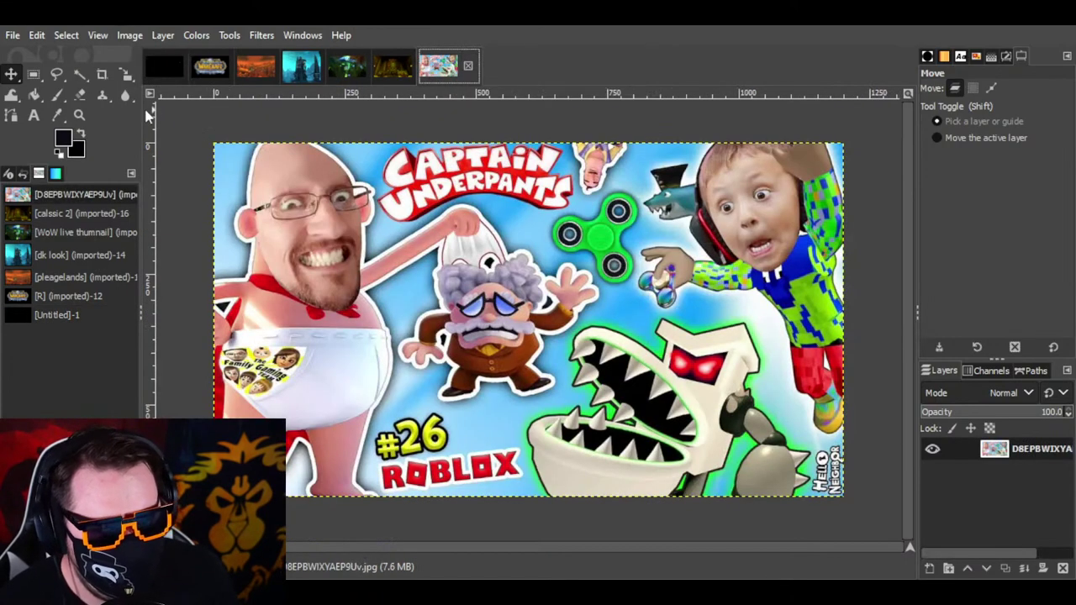
click(165, 69)
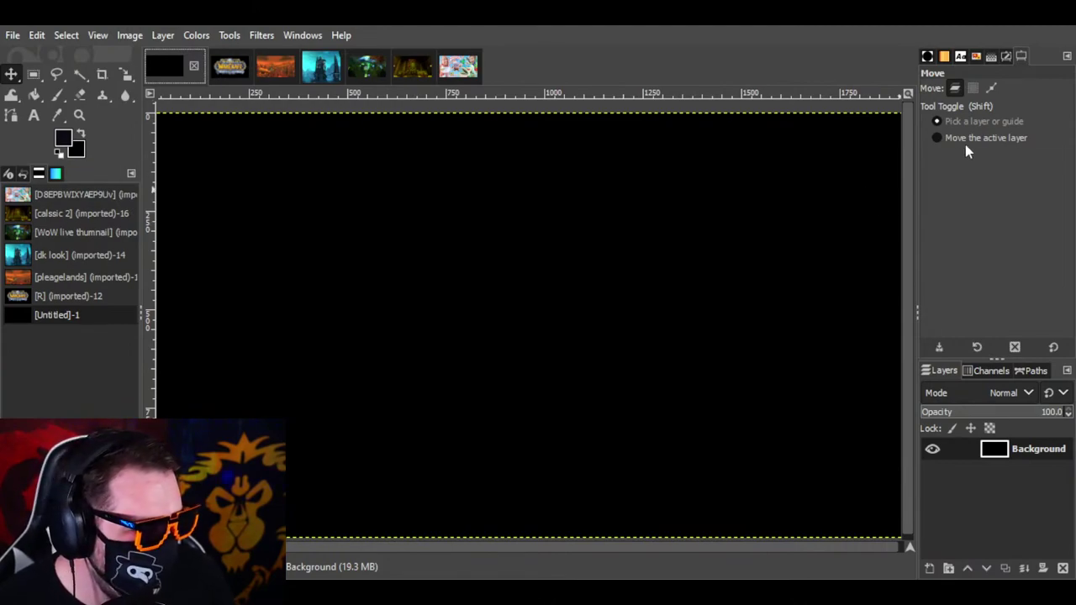
click(78, 116)
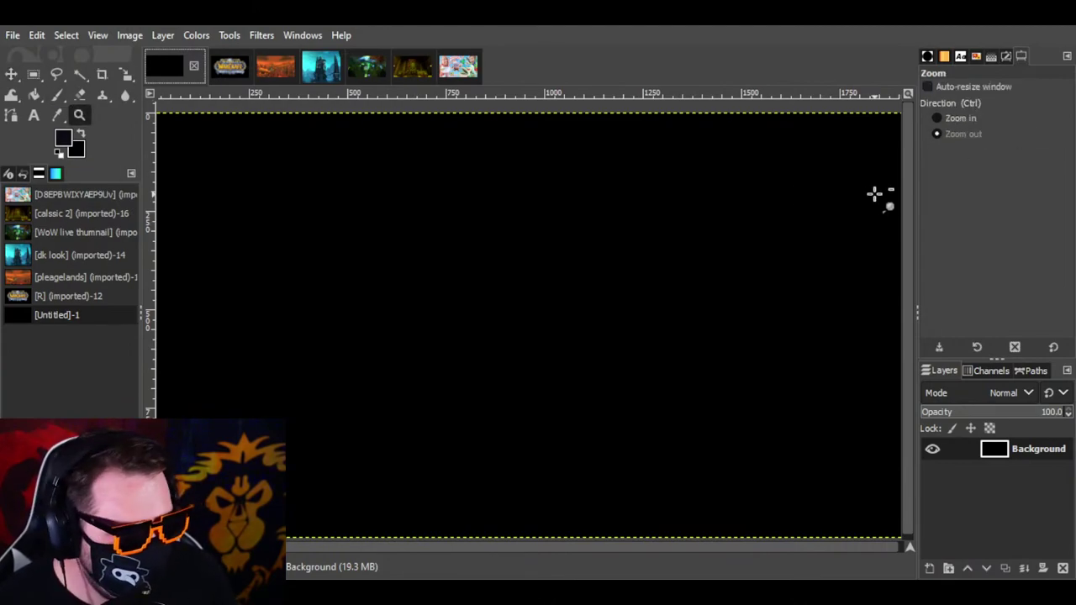
Step: Zoom the black Untitled-1 canvas in and out several steps, recentering it in the view
click(940, 117)
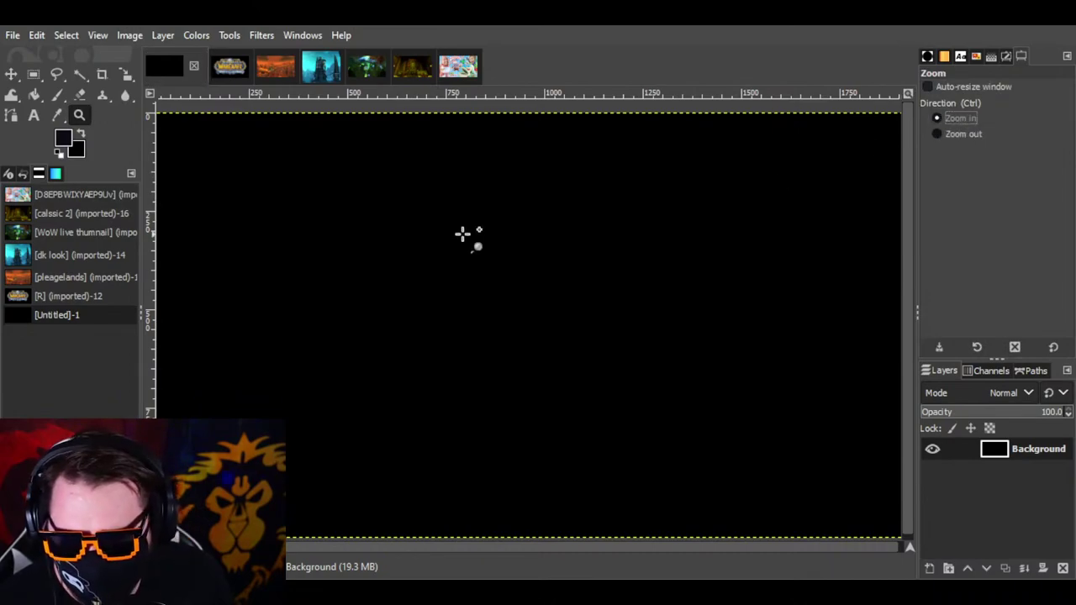
click(464, 232)
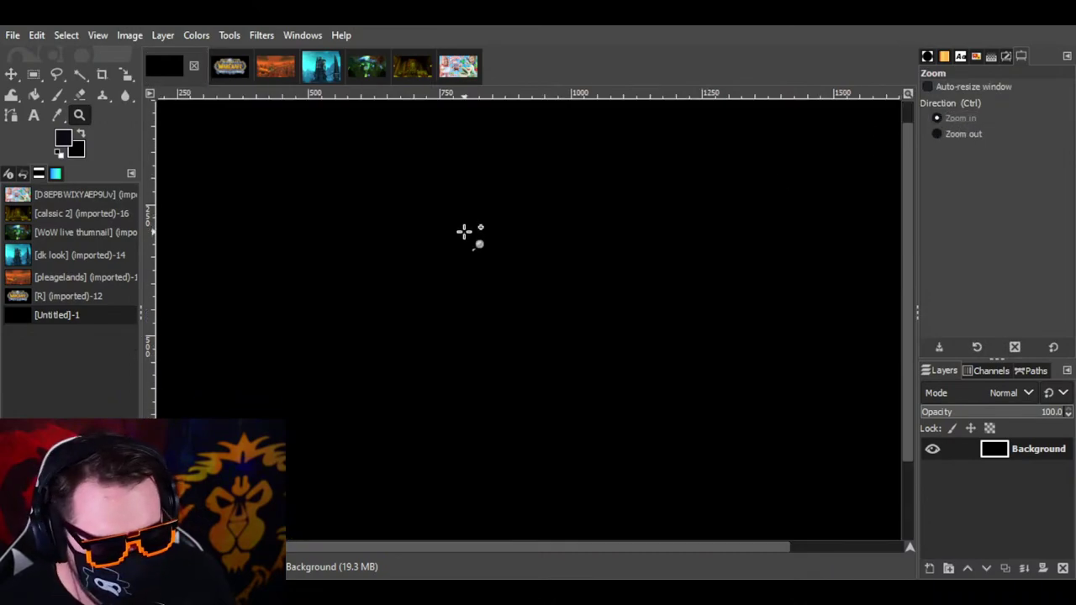
click(940, 134)
click(366, 263)
click(366, 264)
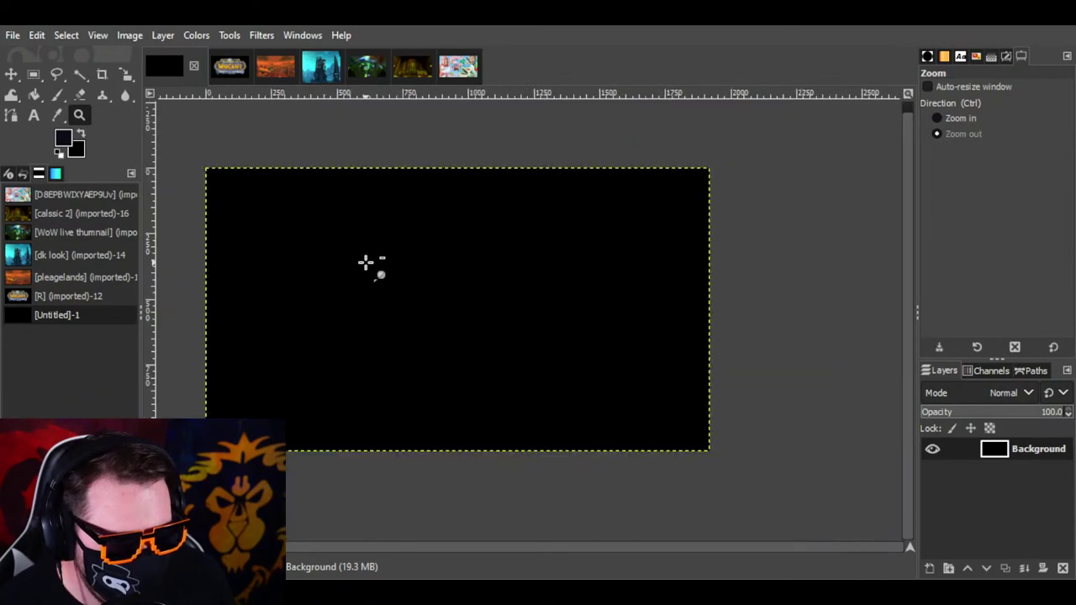
drag(596, 546, 525, 546)
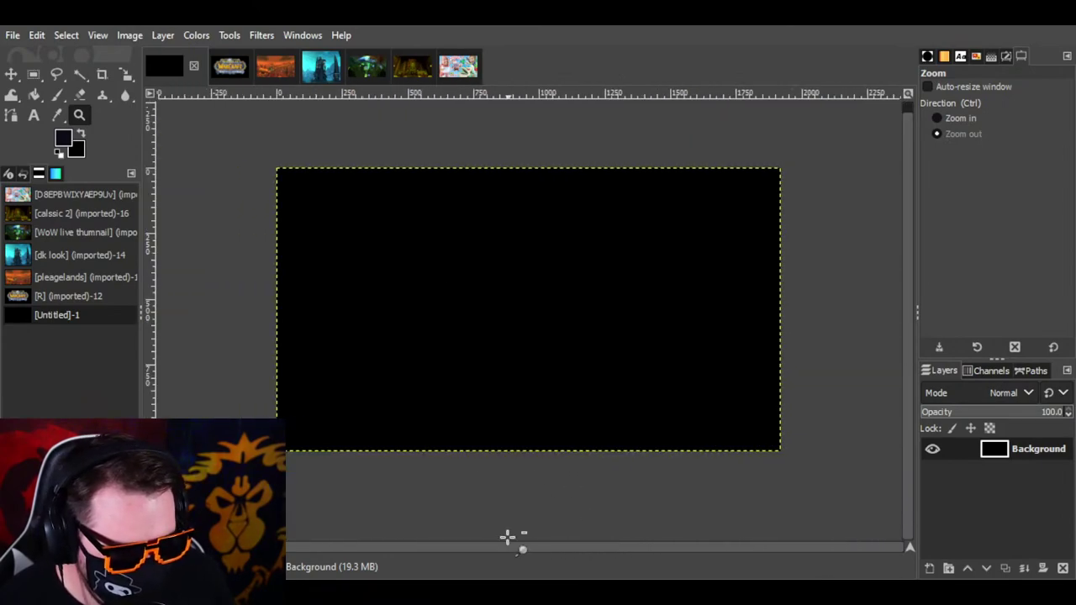
click(444, 279)
click(444, 279)
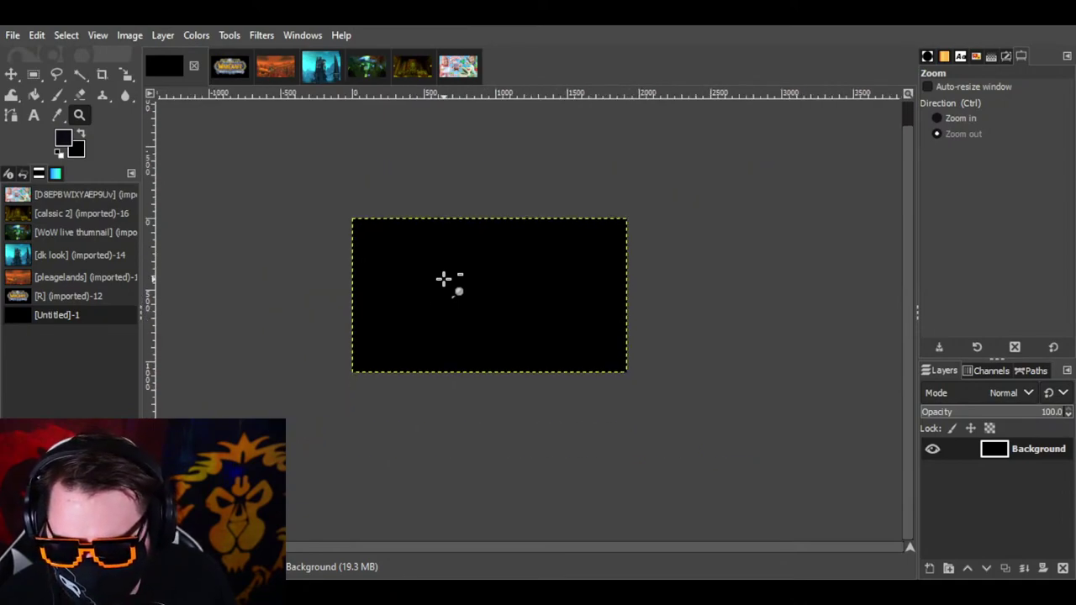
click(444, 279)
click(444, 279)
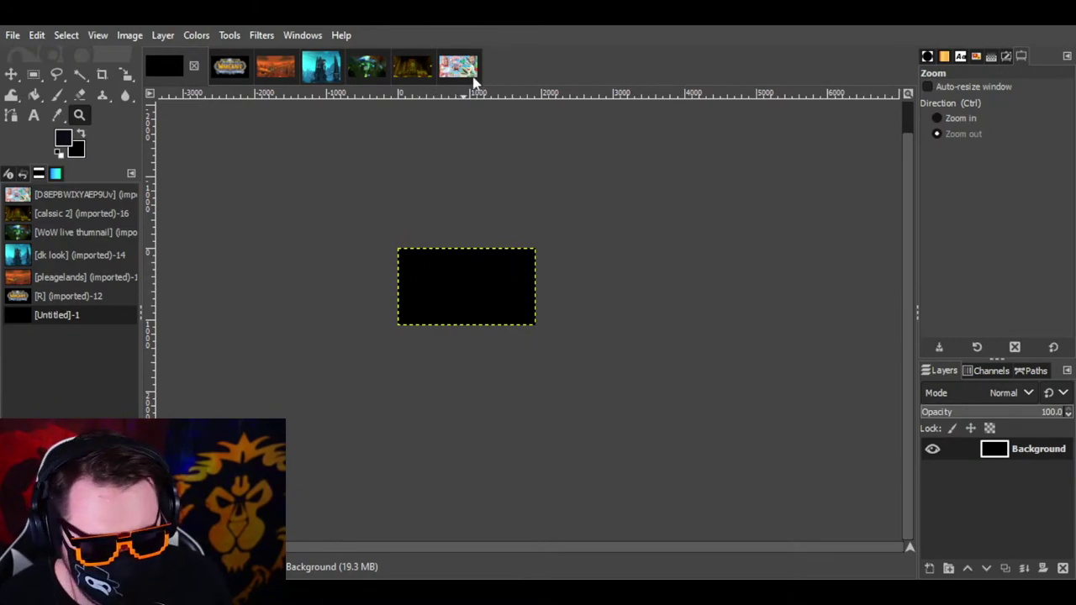
click(939, 116)
click(415, 284)
click(415, 284)
click(416, 284)
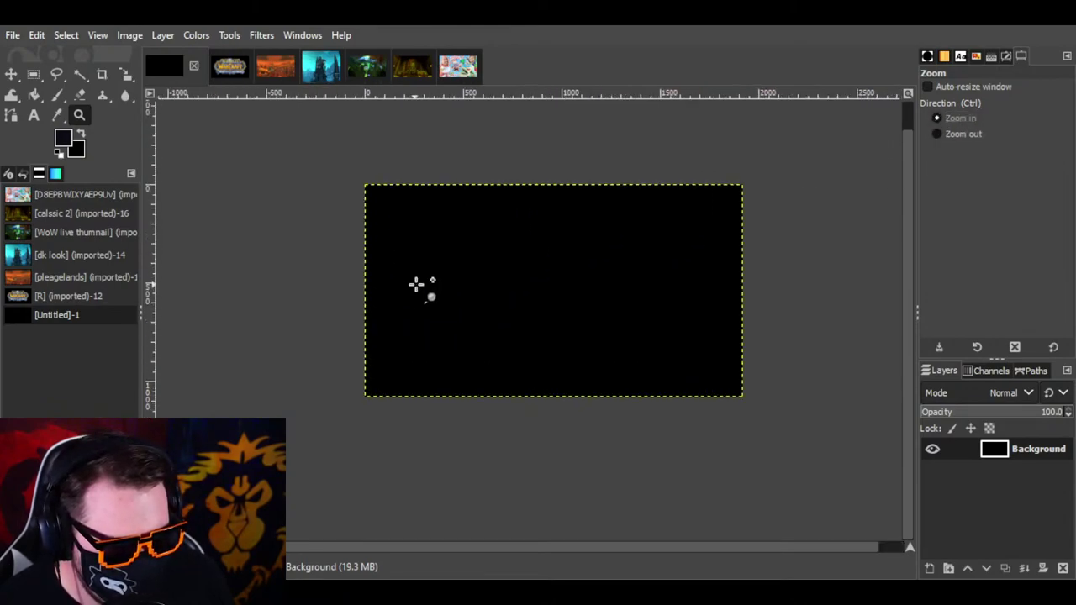
Step: Show the Captain Underpants image and zoom it out five steps to a small preview
click(458, 67)
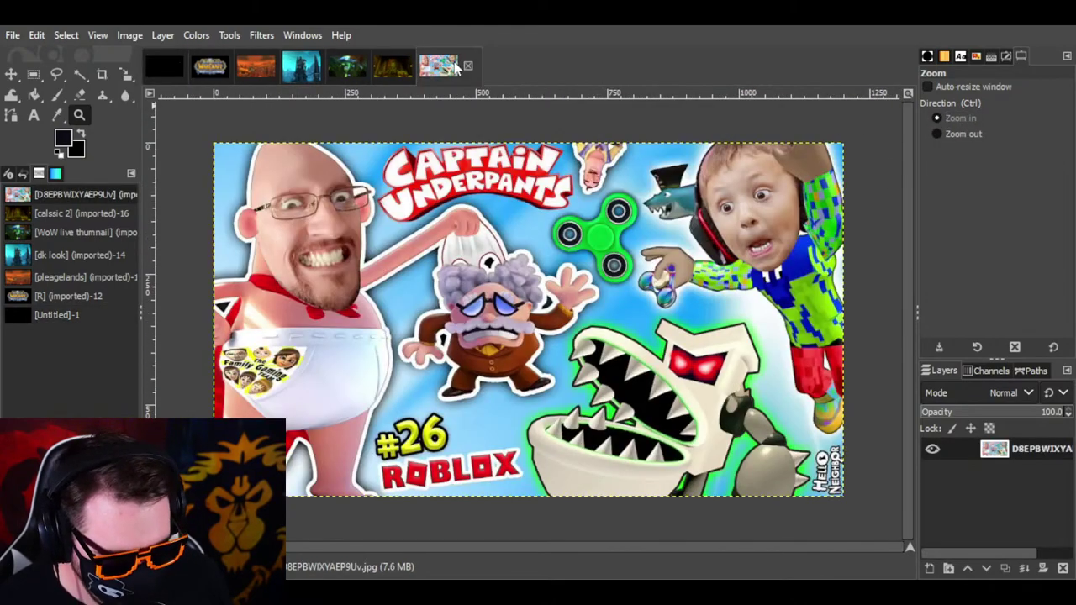
click(939, 134)
click(501, 335)
click(500, 335)
click(500, 335)
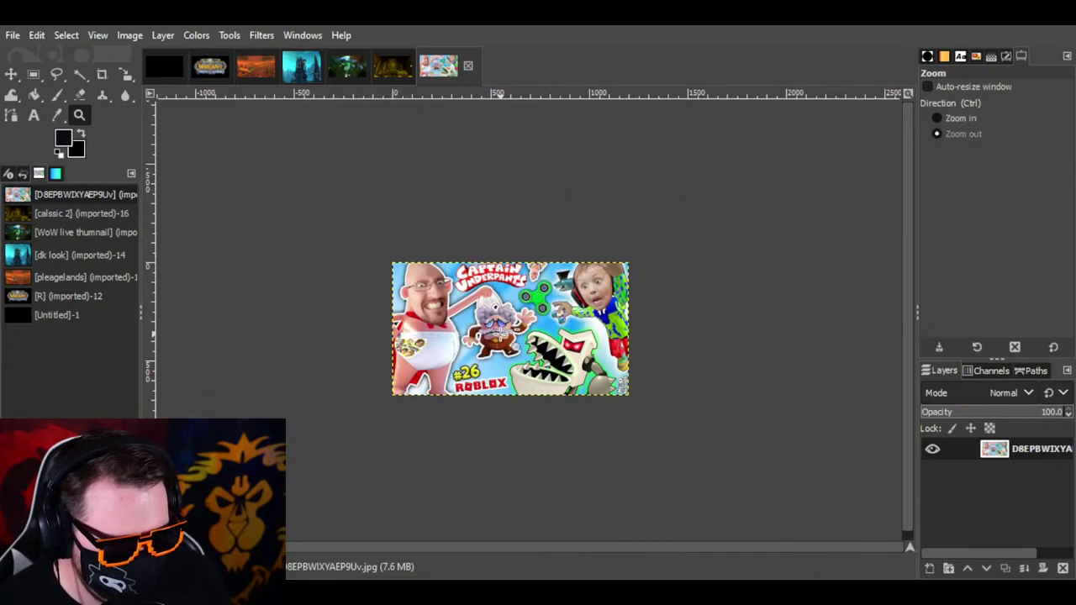
click(500, 335)
click(499, 334)
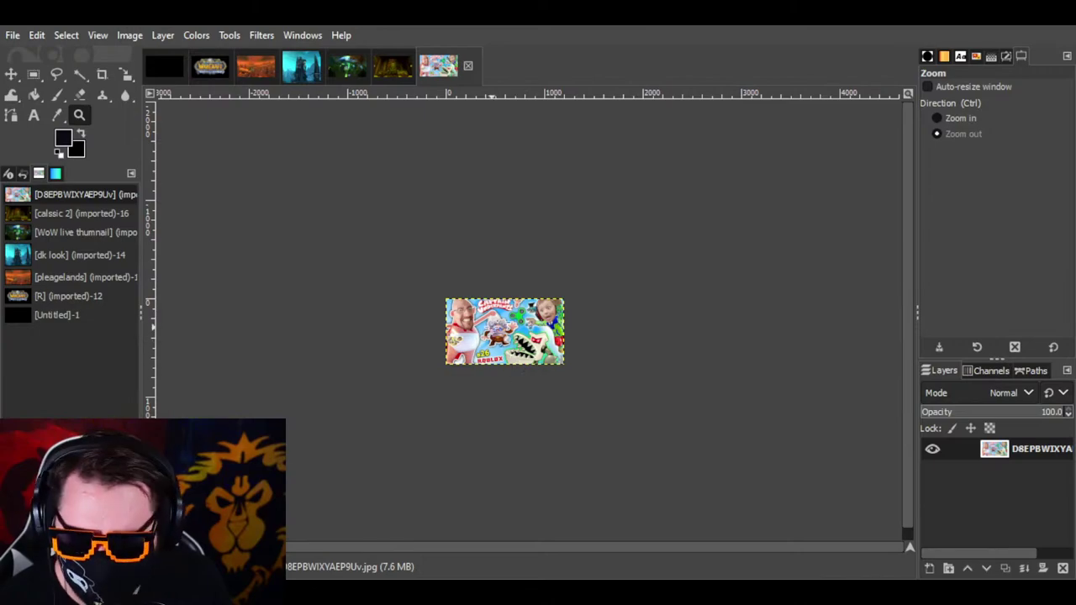
Step: On Untitled-1, add a transparent 1920x1080 layer named 'images' above Background
click(172, 66)
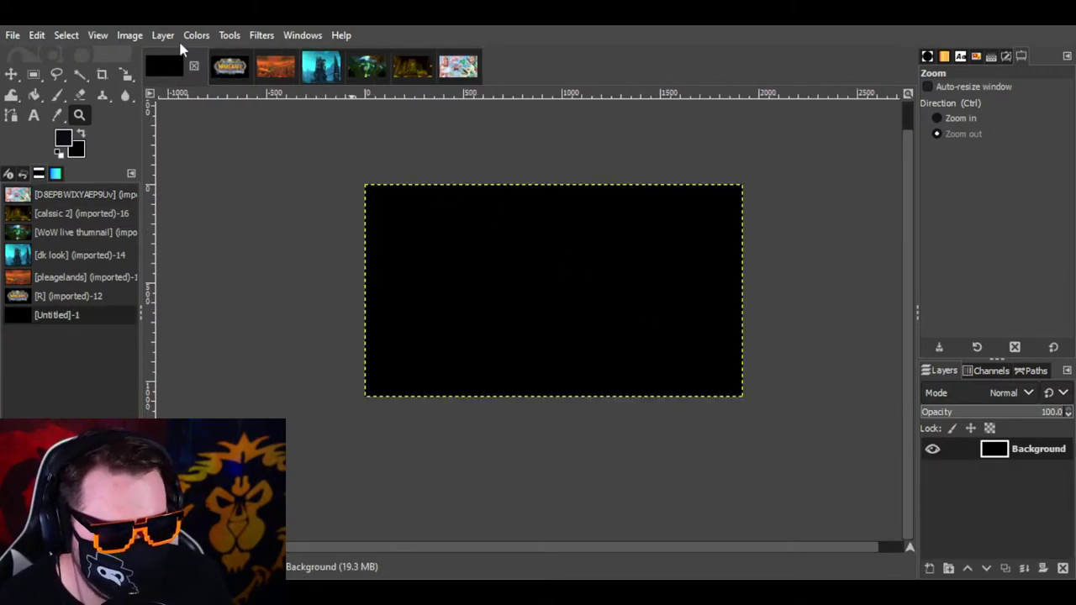
right_click(998, 455)
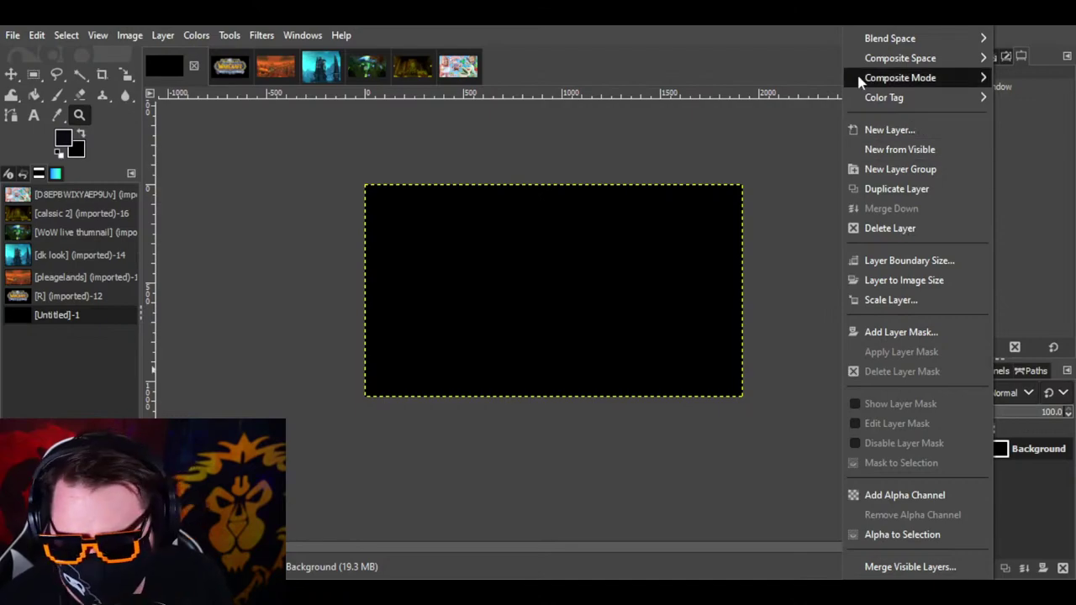
mouse_move(849, 74)
click(889, 129)
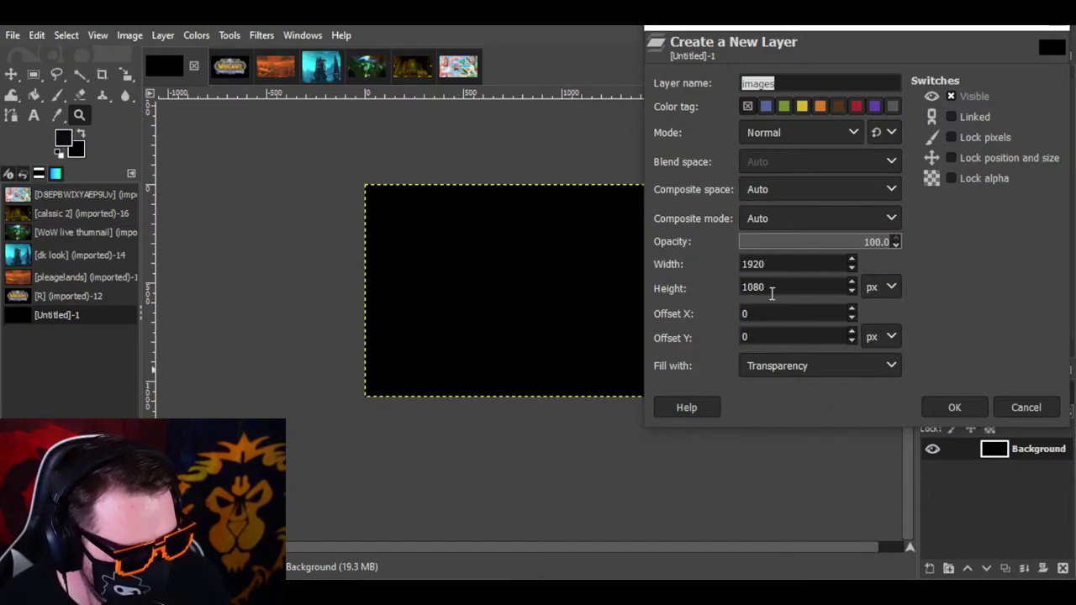
click(952, 410)
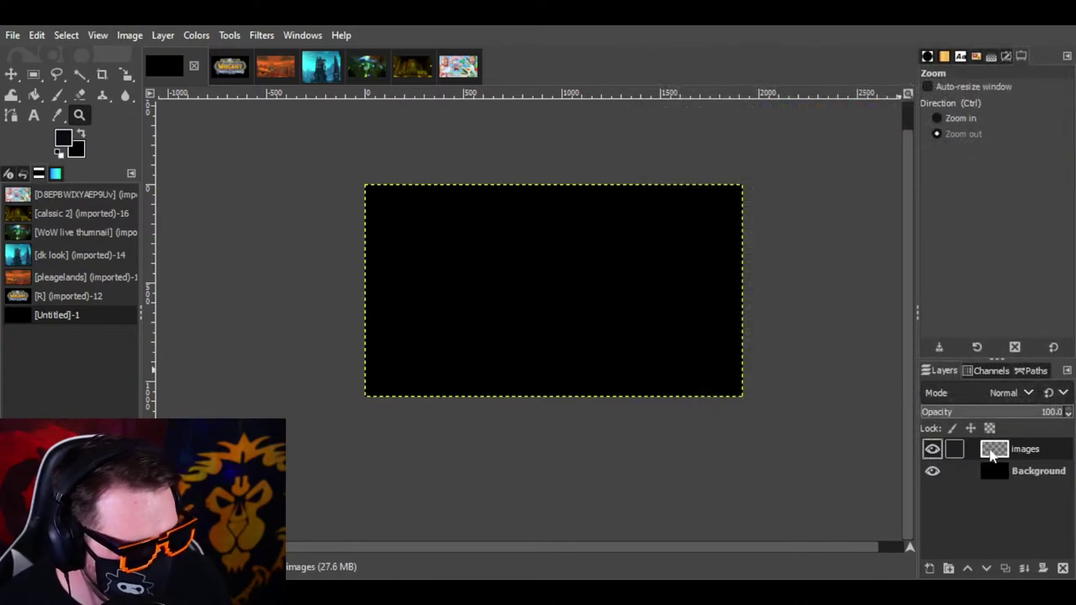
Step: Toggle the Background layer's visibility off and on three times, leaving it visible
click(932, 470)
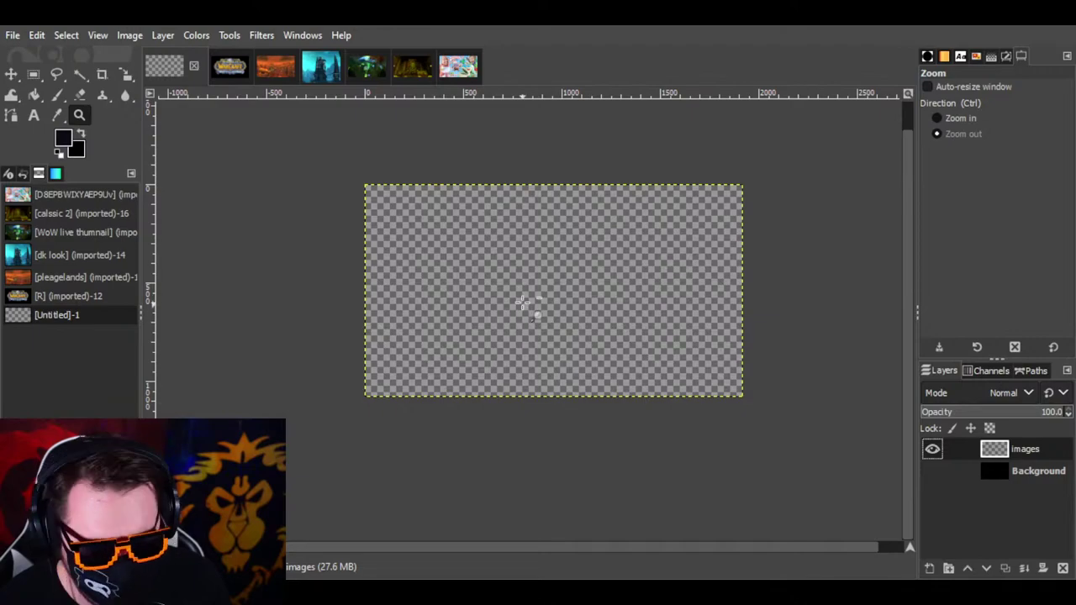
click(933, 471)
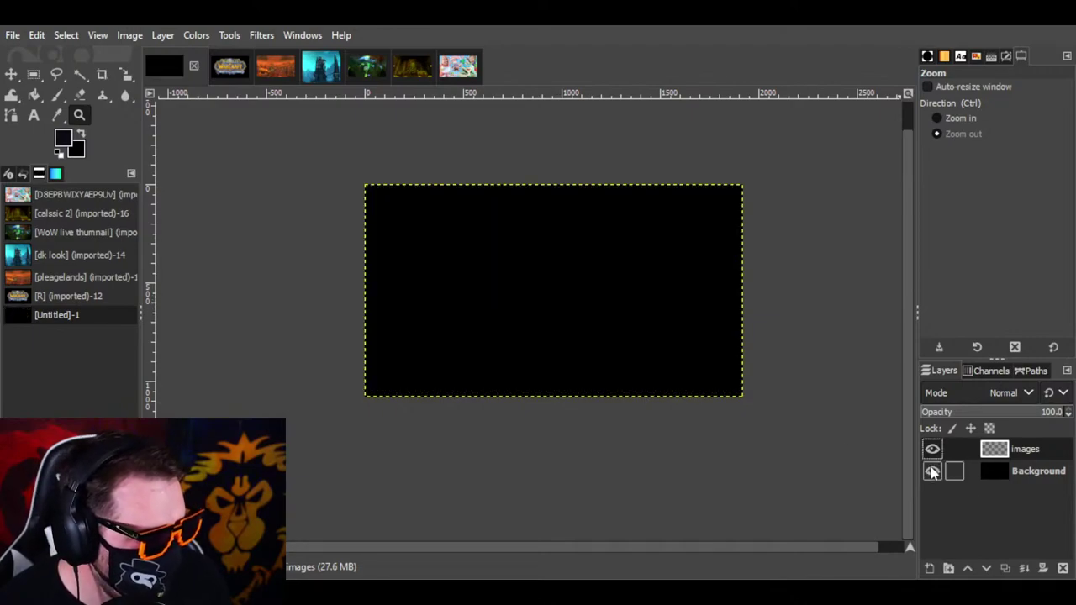
click(932, 471)
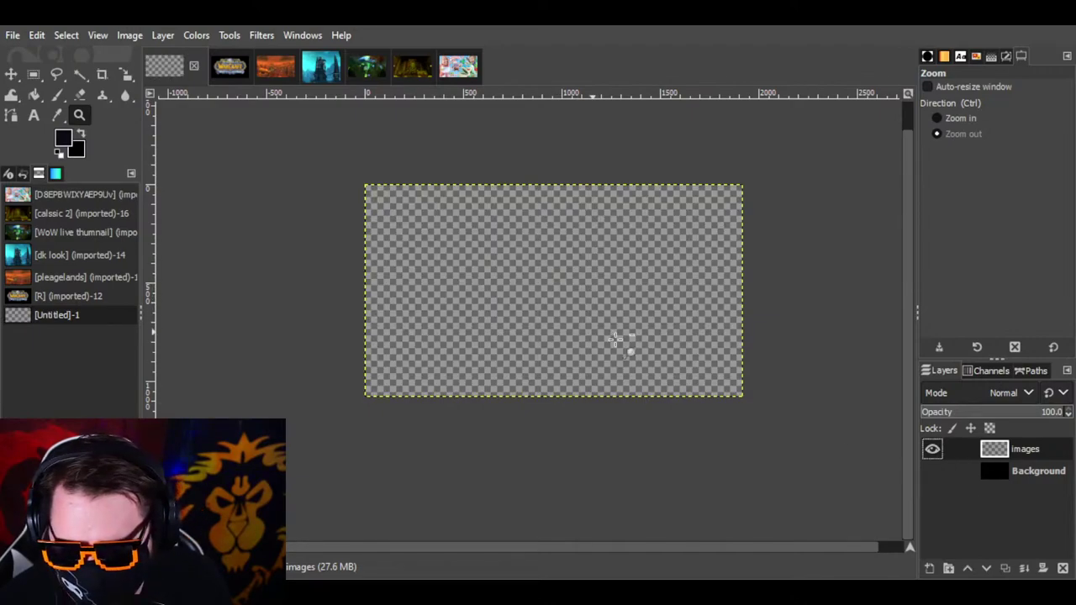
click(932, 471)
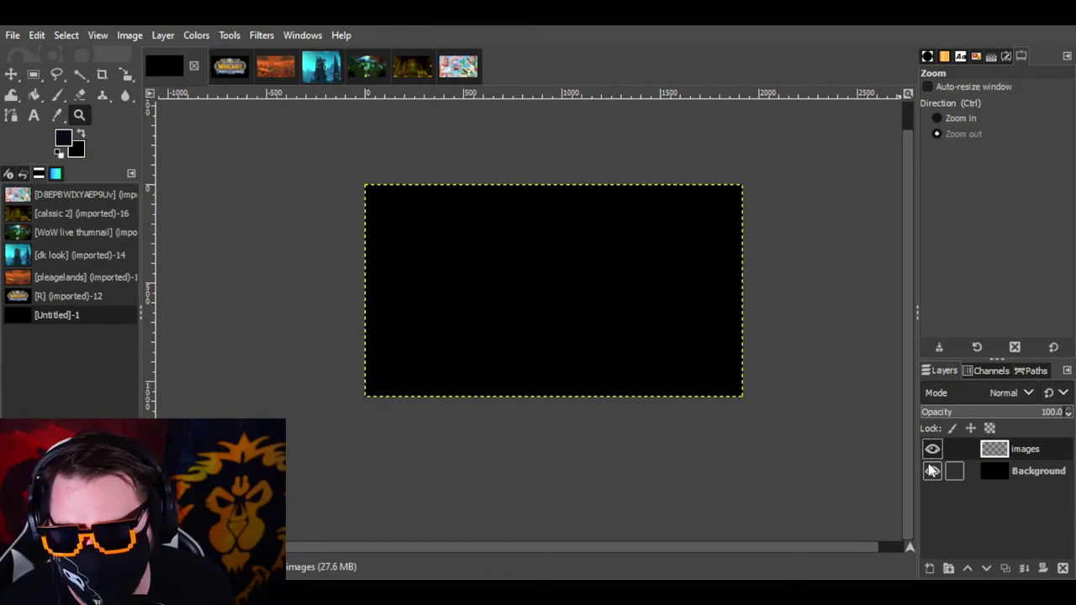
click(932, 471)
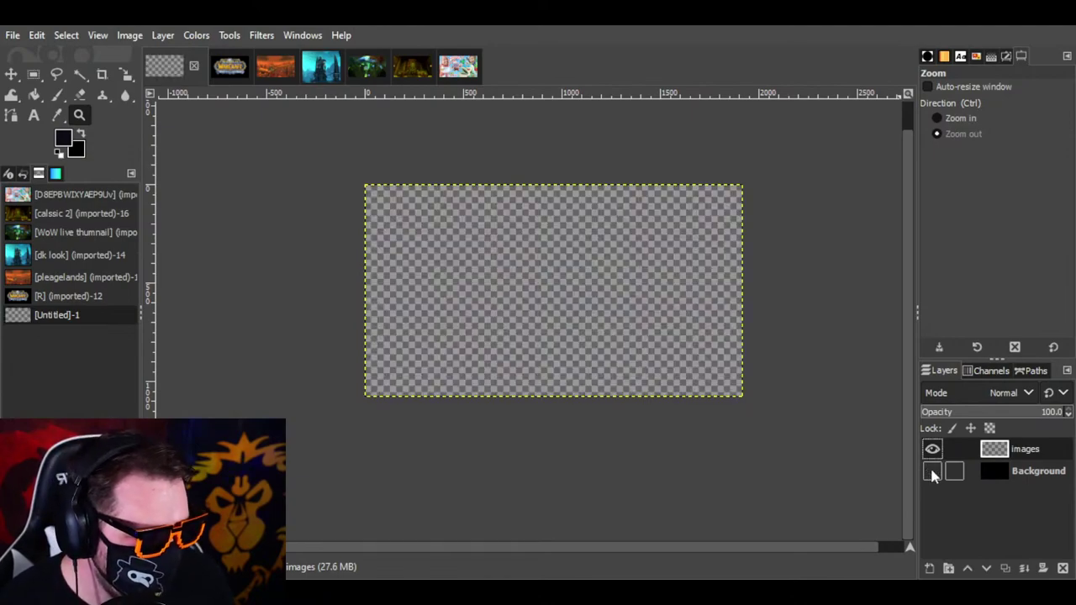
click(933, 471)
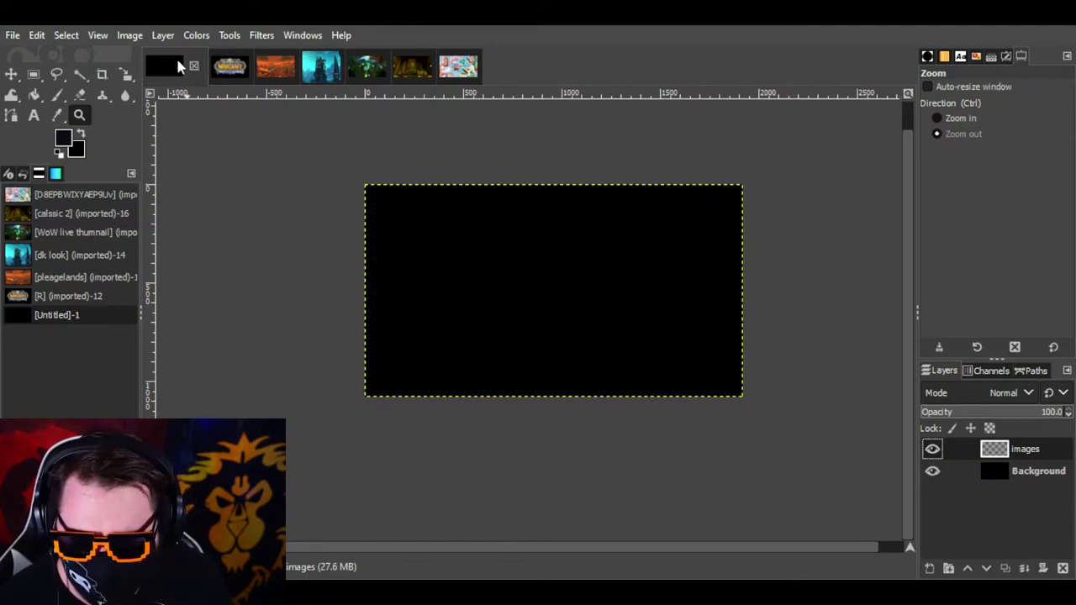
Step: Select all of the orange pleagelands screenshot
click(240, 66)
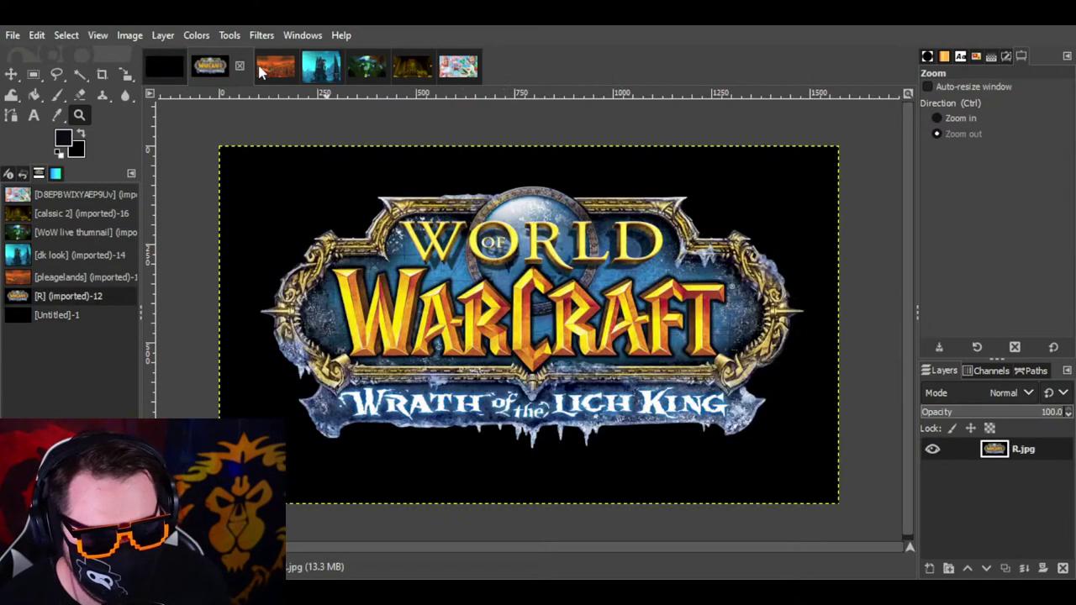
click(271, 64)
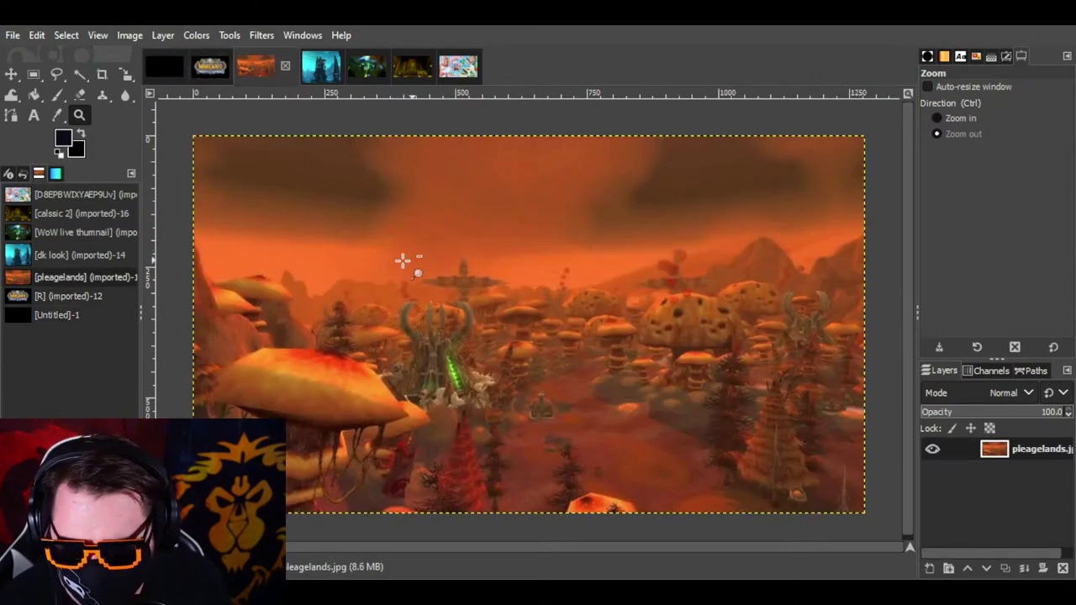
click(376, 72)
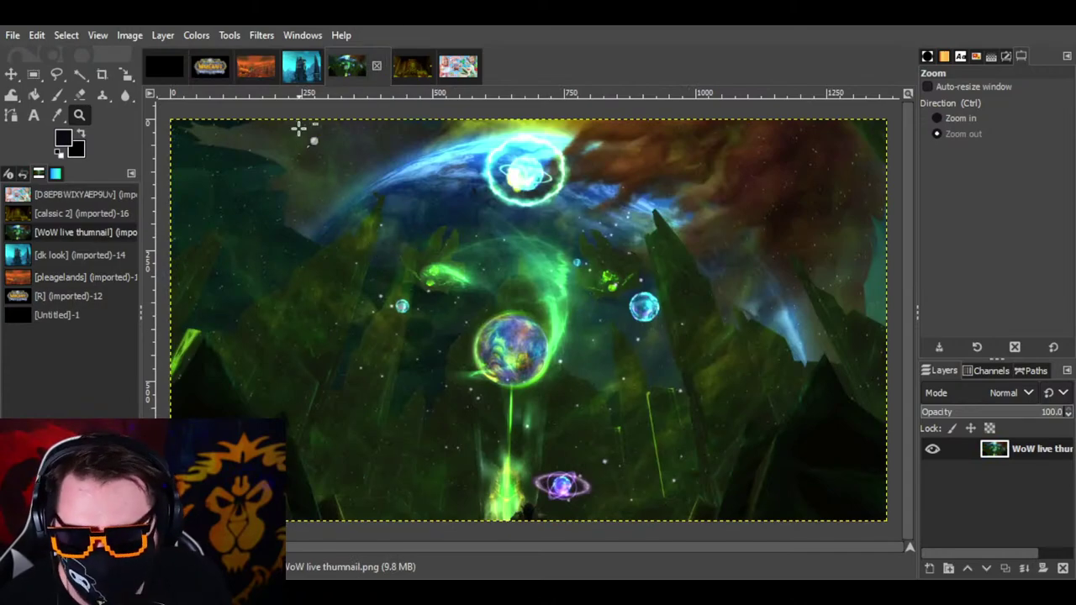
click(256, 69)
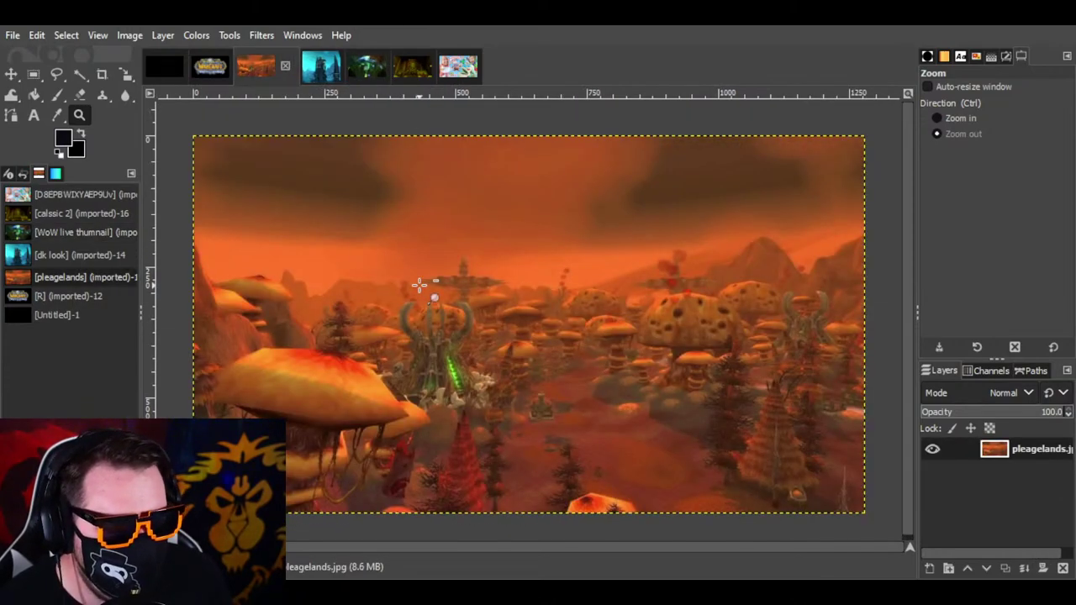
click(65, 35)
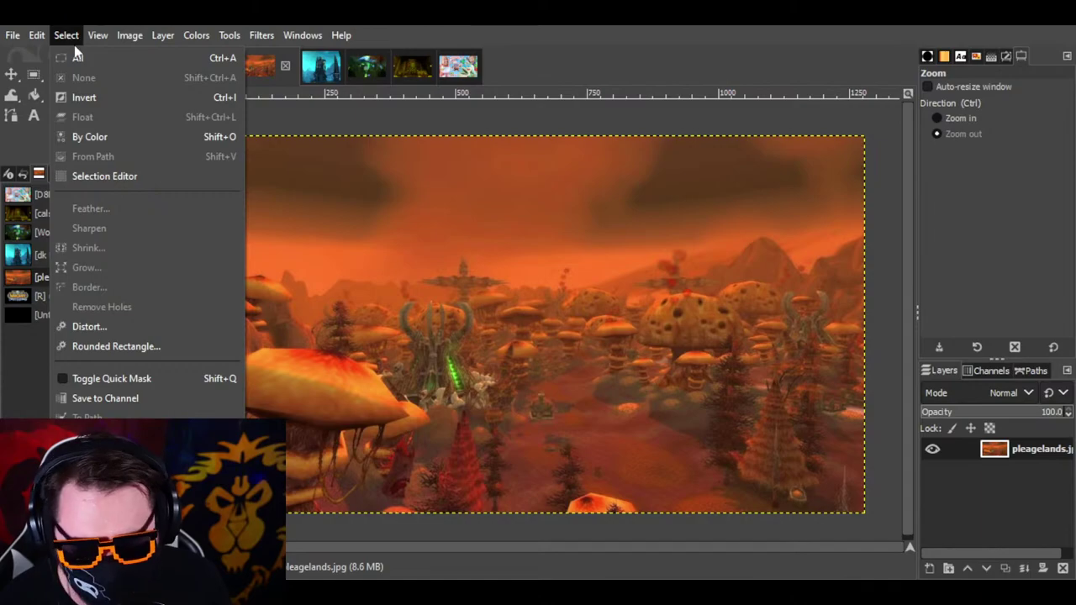
click(77, 58)
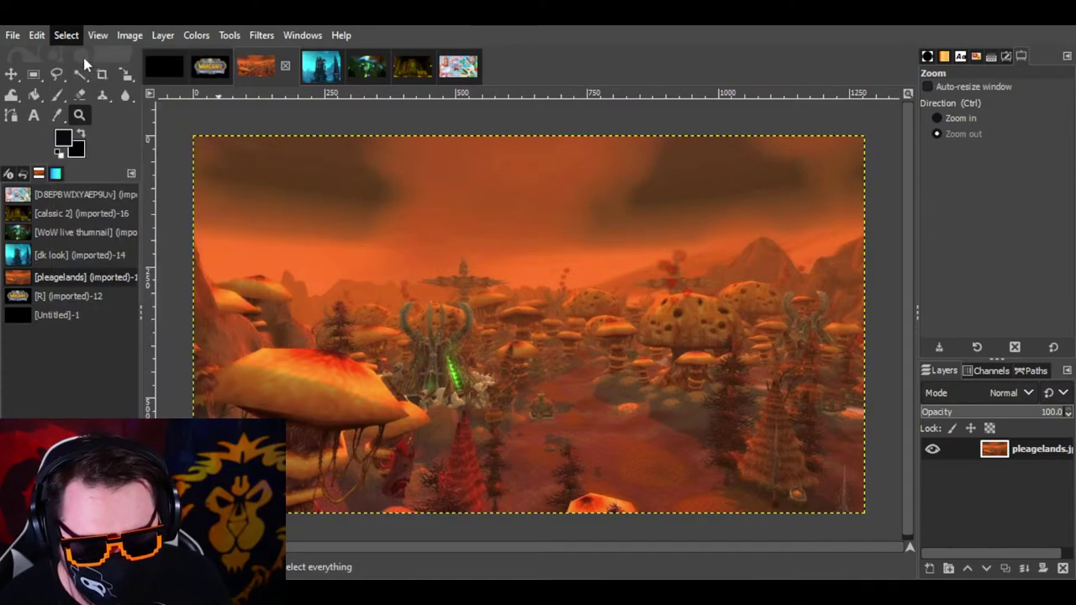
Step: Copy the screenshot and paste it onto the black Untitled canvas
click(14, 35)
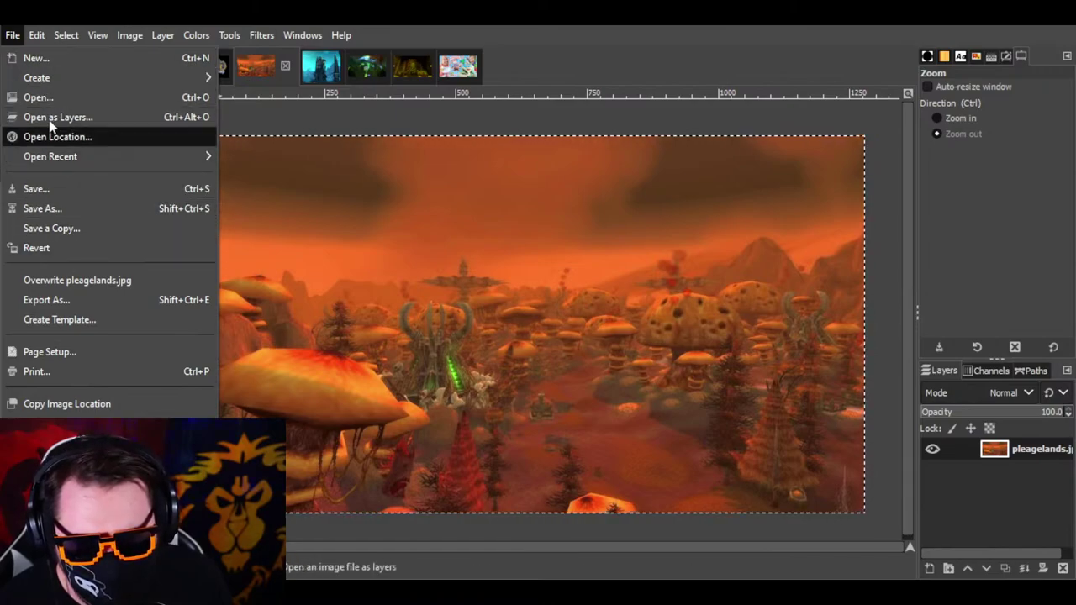
mouse_move(36, 35)
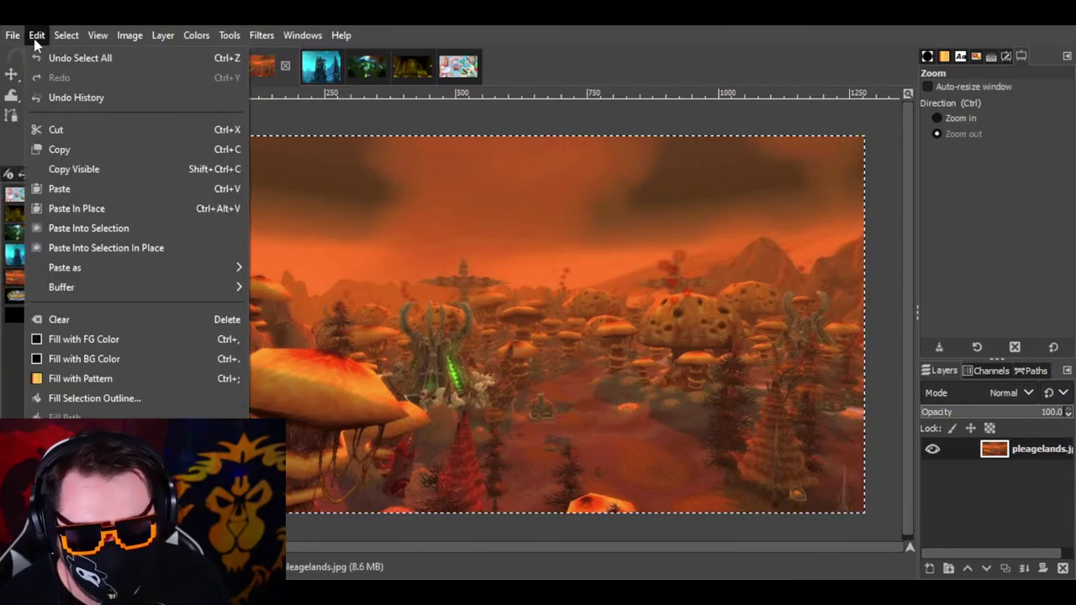
click(62, 151)
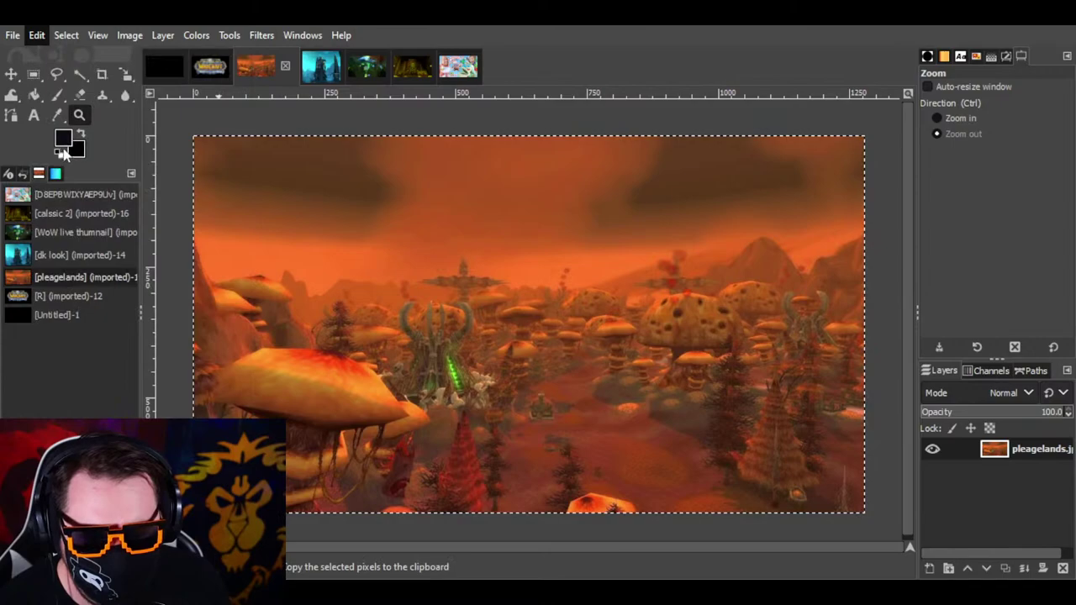
click(170, 61)
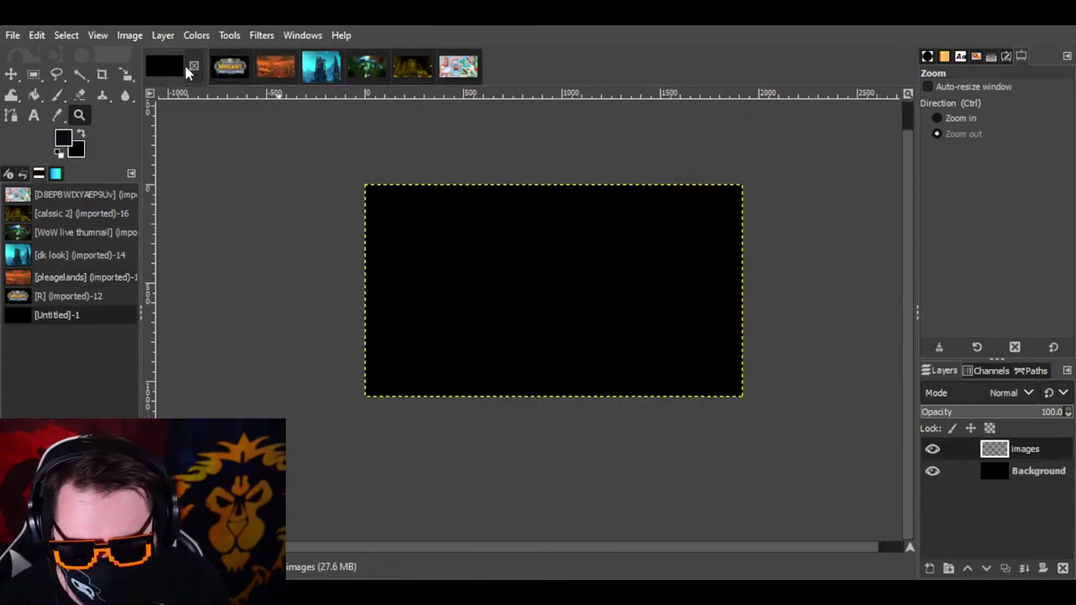
click(37, 35)
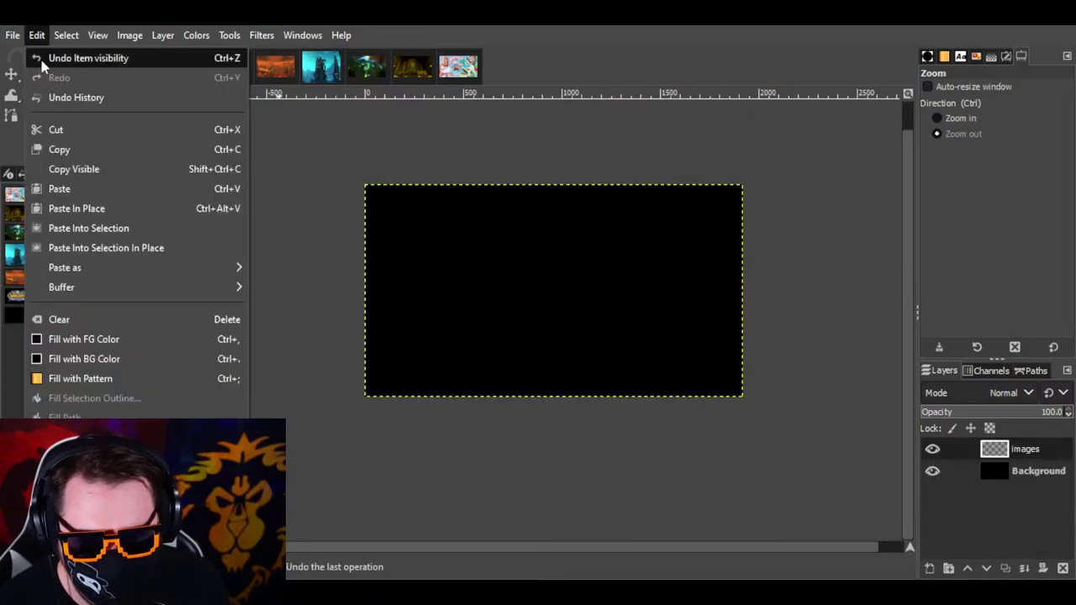
click(62, 185)
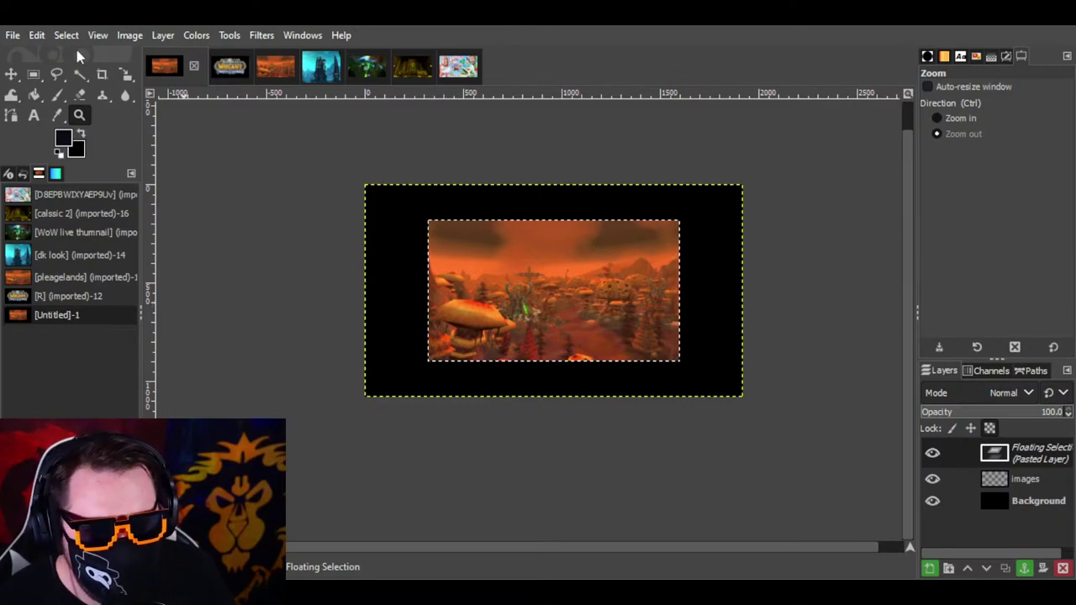
Step: Scale the pasted screenshot to 2161×1216 px, centred so it fills the canvas
click(125, 79)
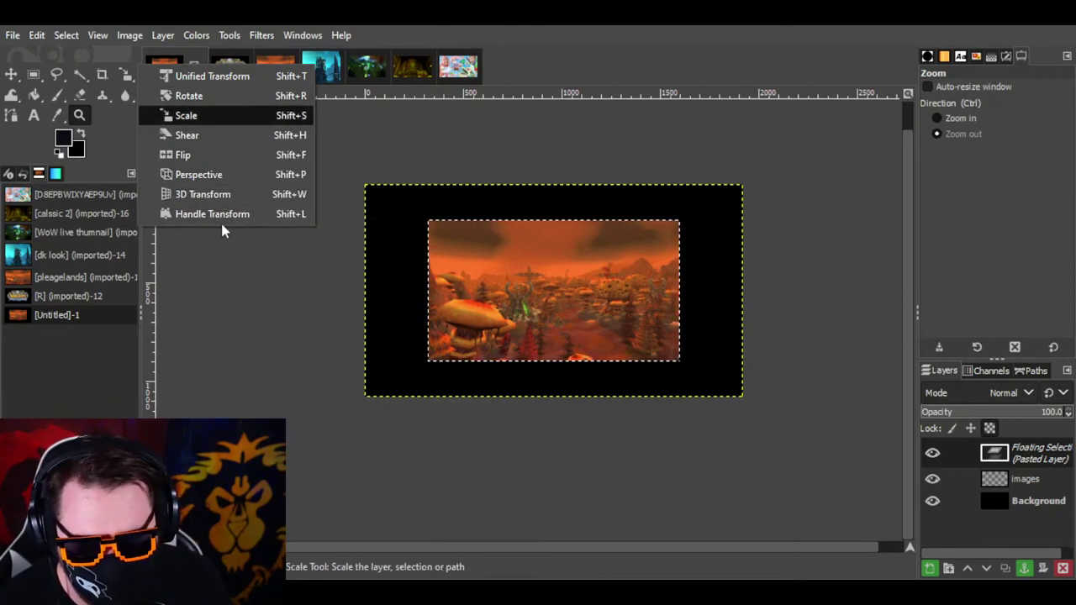
click(186, 117)
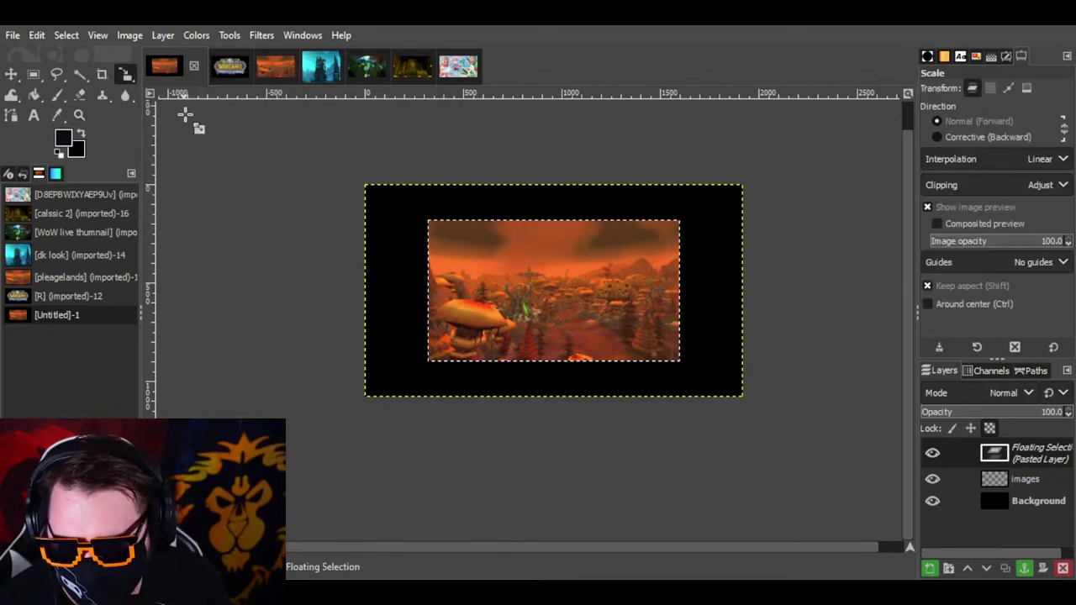
click(539, 280)
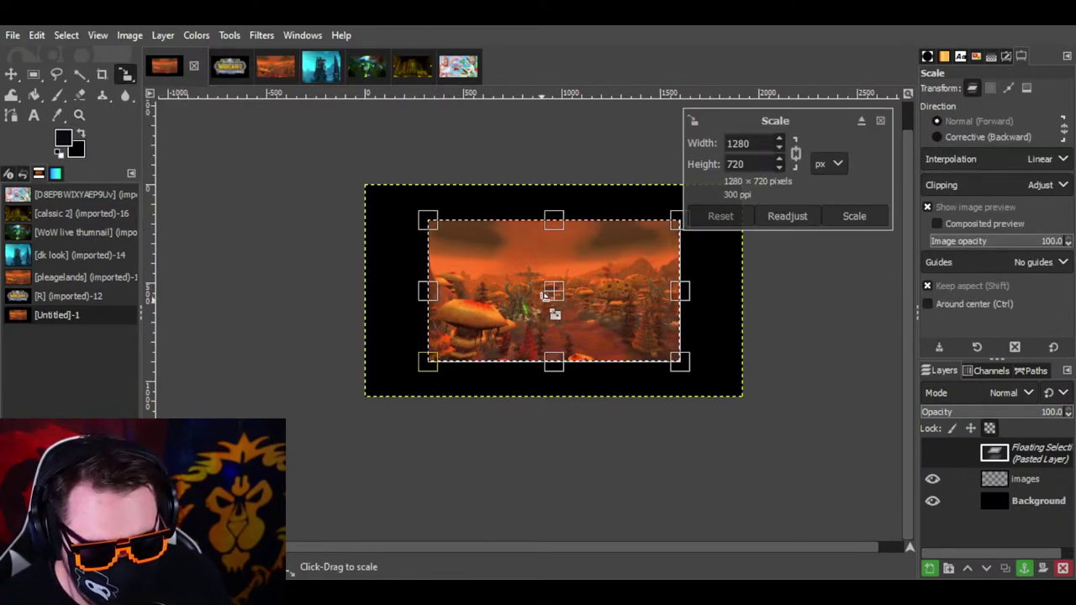
drag(525, 300, 434, 308)
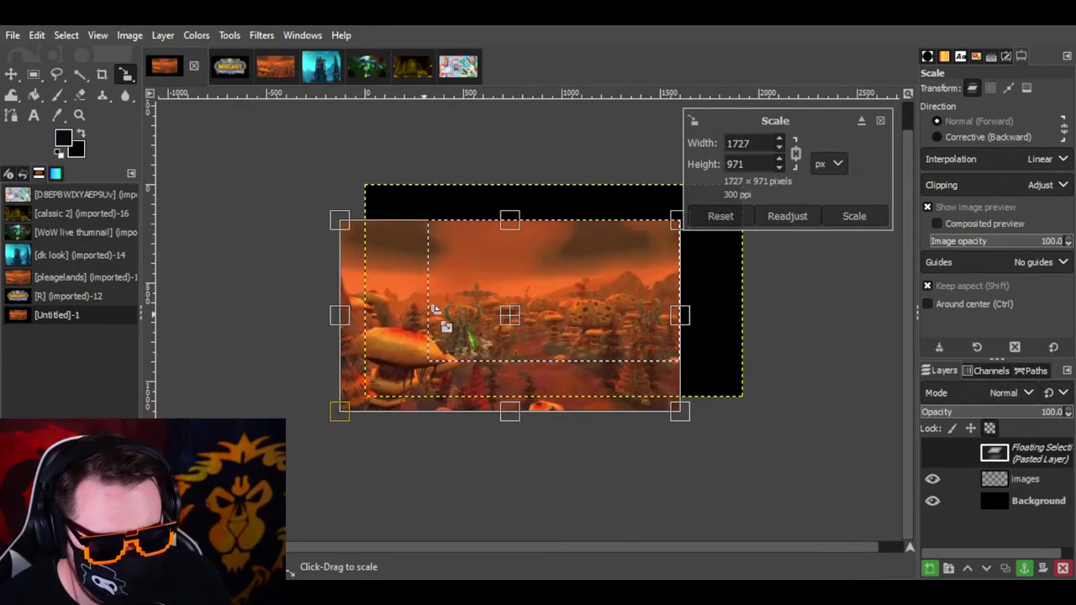
drag(513, 310, 606, 271)
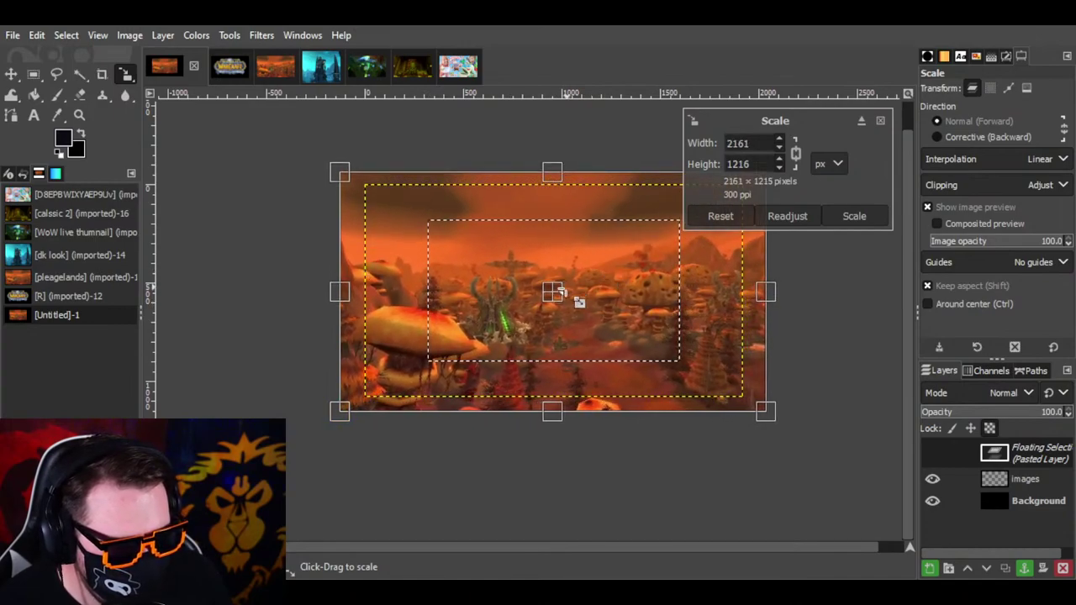
drag(566, 308, 576, 304)
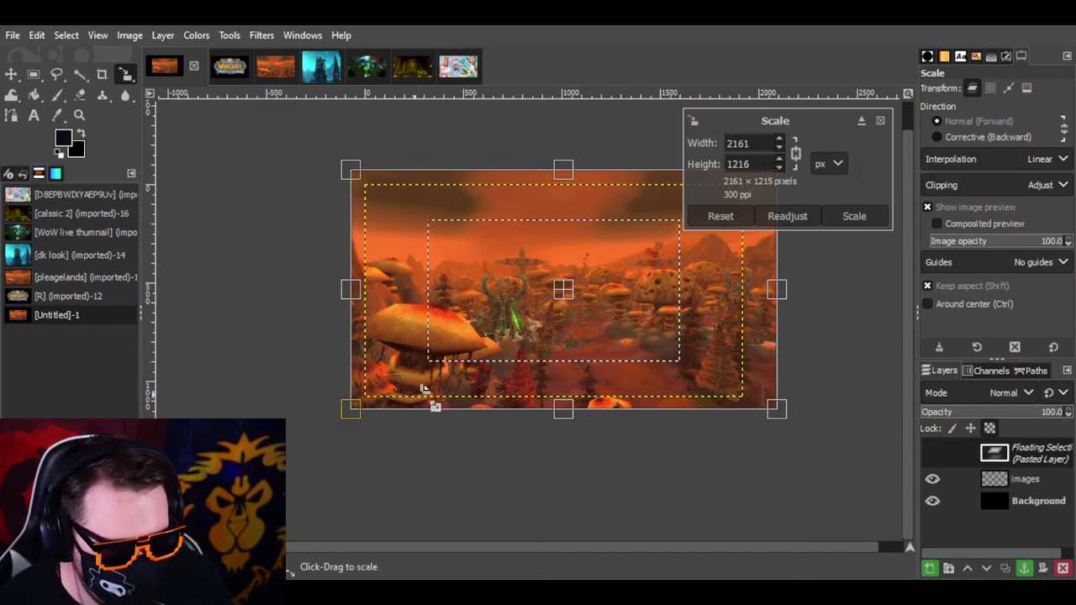
drag(565, 292, 563, 291)
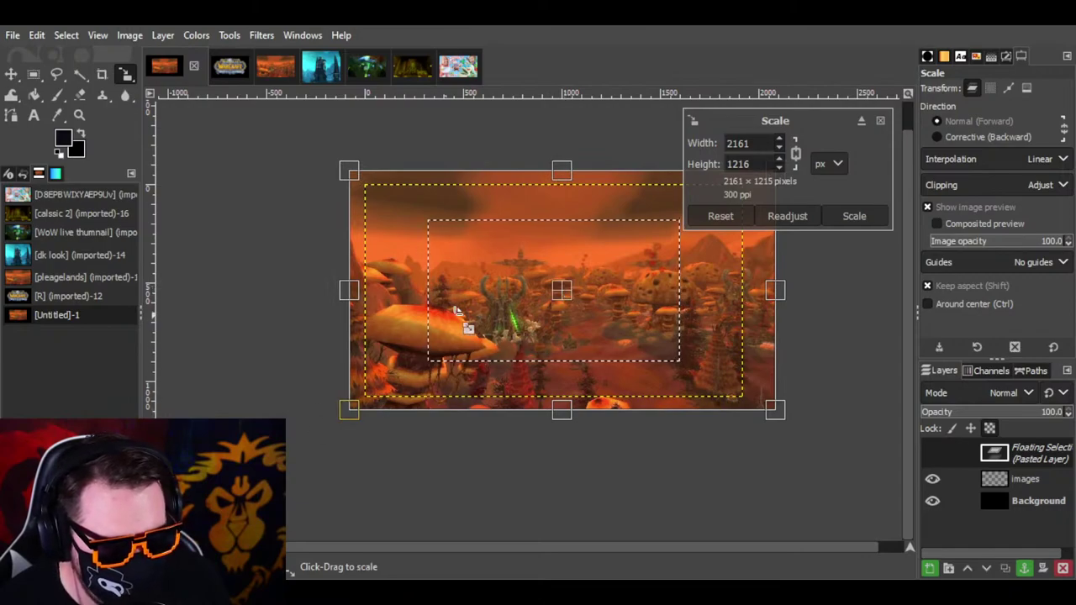
click(855, 217)
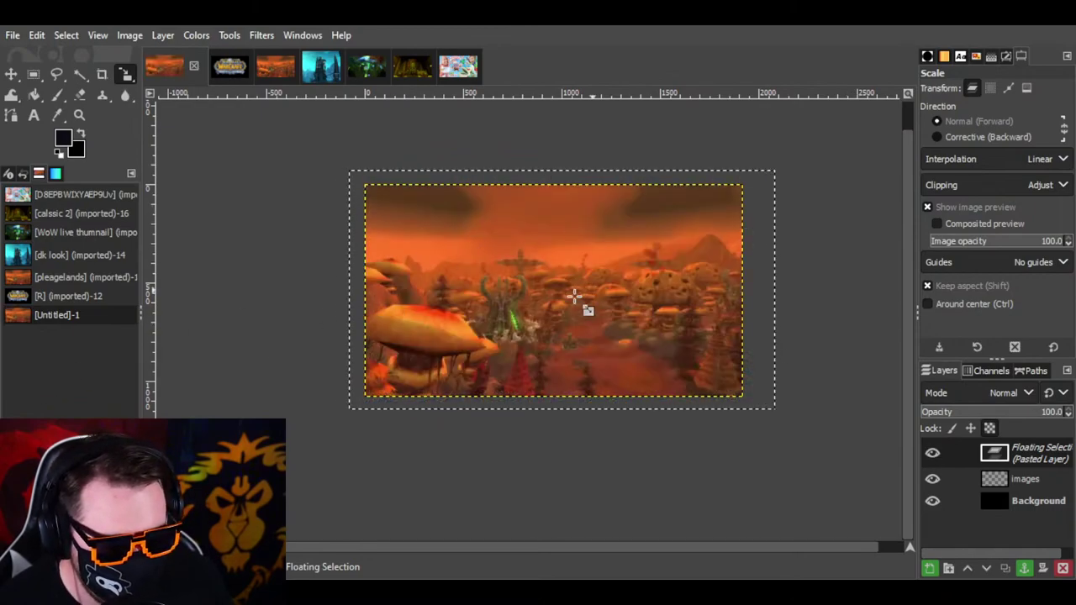
Step: Convert the floating selection to a new layer and make Pasted Layer active
right_click(996, 454)
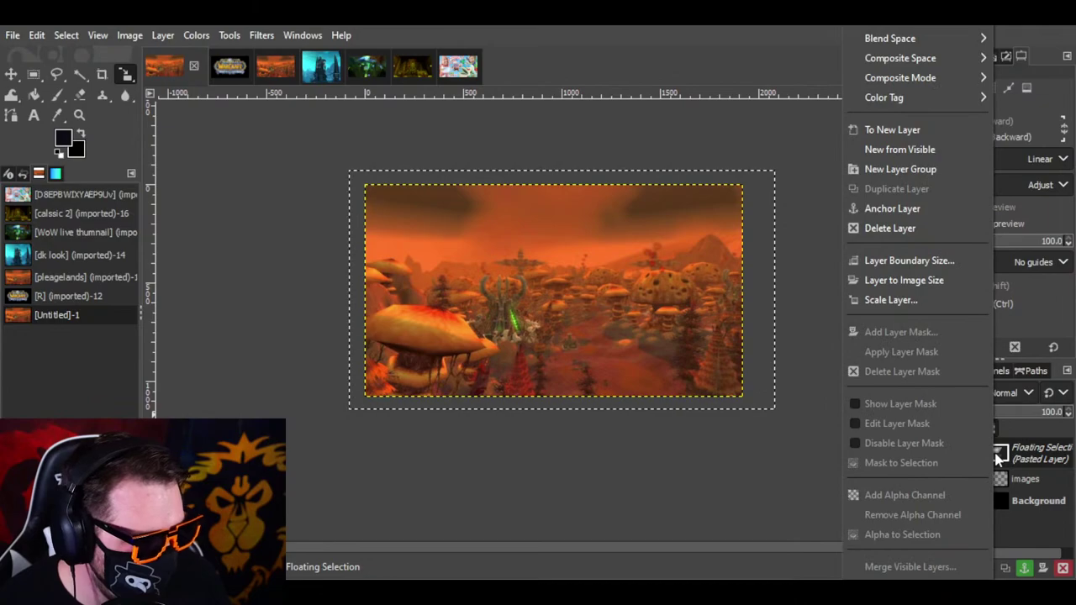
click(911, 129)
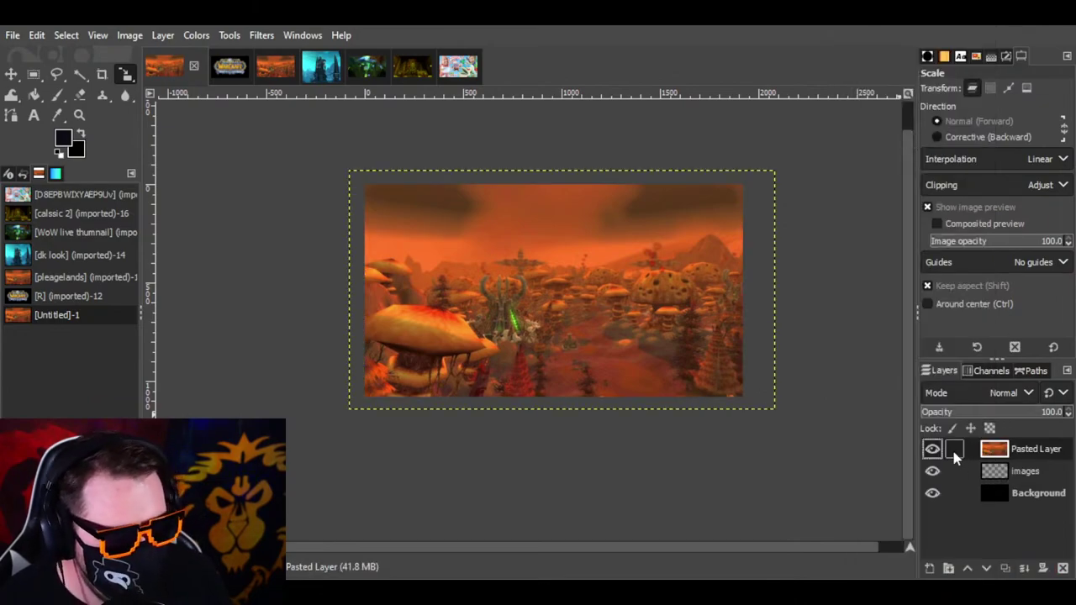
mouse_move(1026, 452)
mouse_down()
mouse_move(1026, 529)
mouse_move(1028, 458)
mouse_move(1015, 518)
mouse_move(1015, 443)
mouse_move(1013, 509)
mouse_move(1026, 442)
mouse_up()
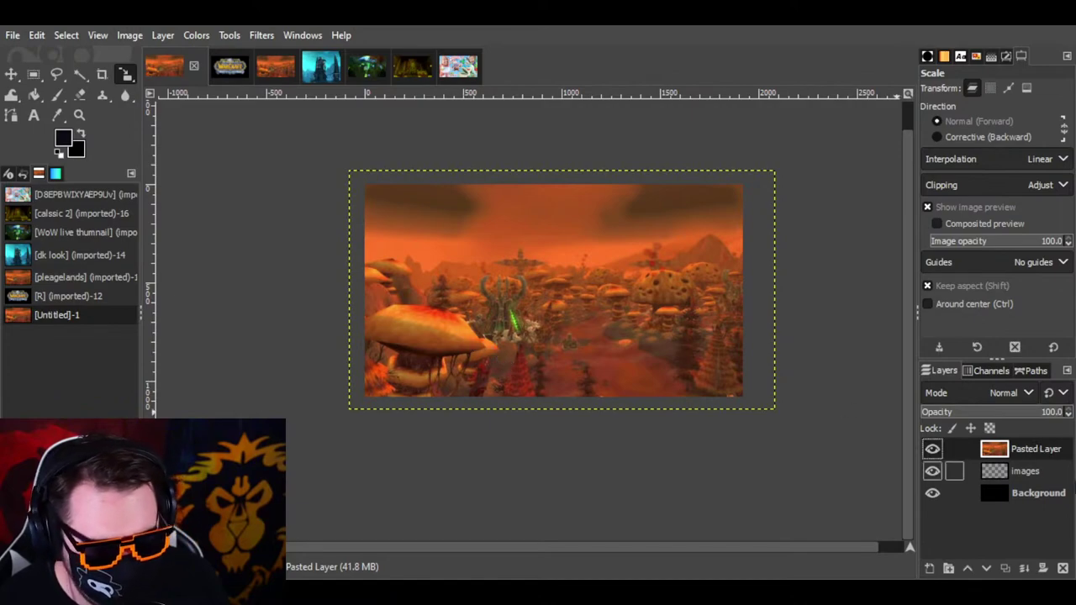
click(967, 474)
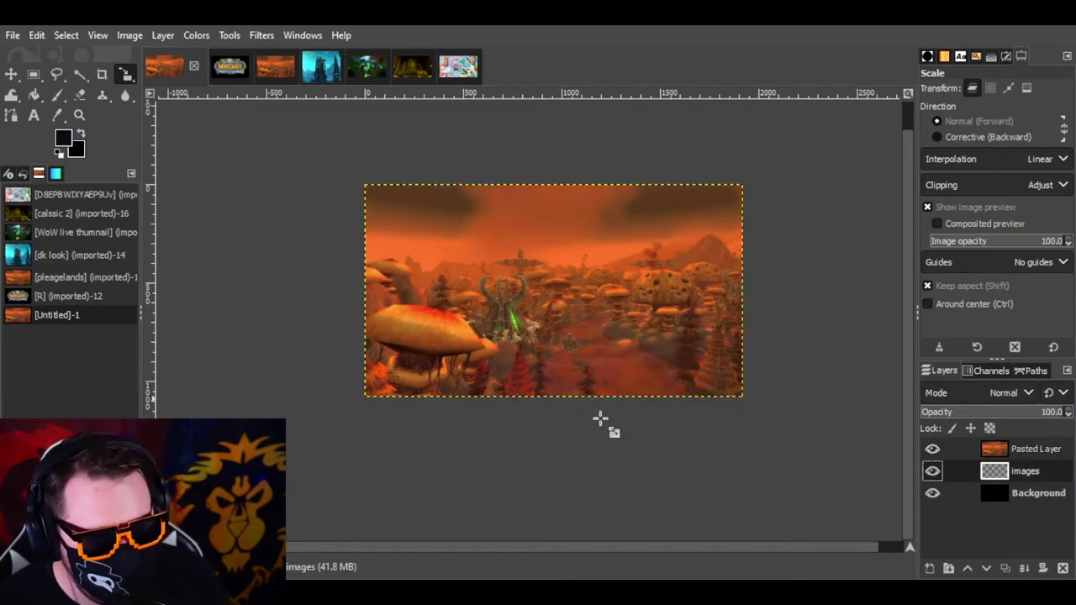
click(1028, 452)
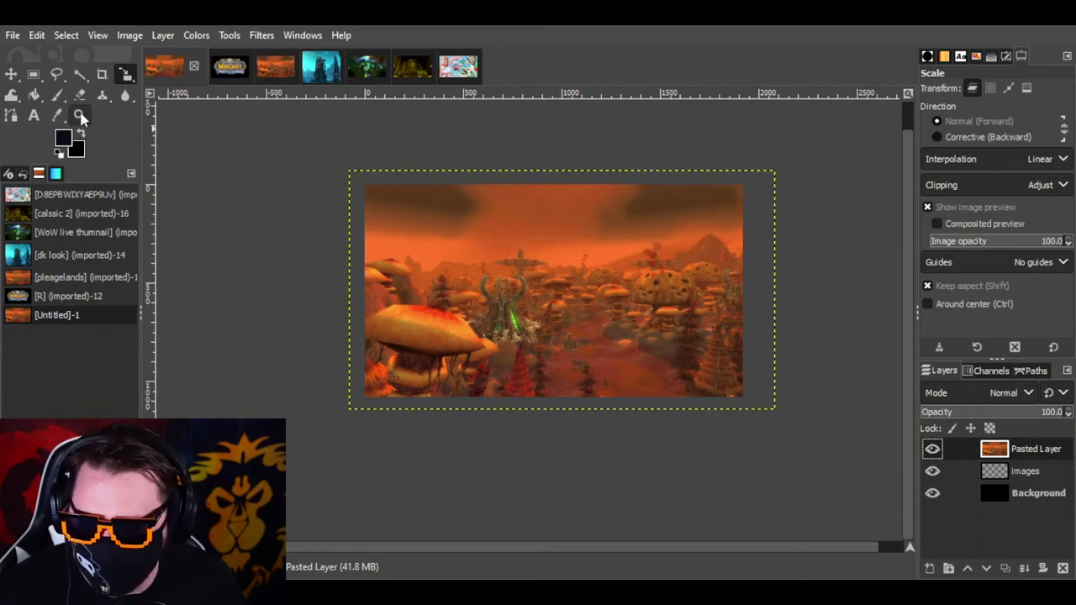
Step: Switch to the Blur/Sharpen tool and blur the image's upper-left area
click(34, 116)
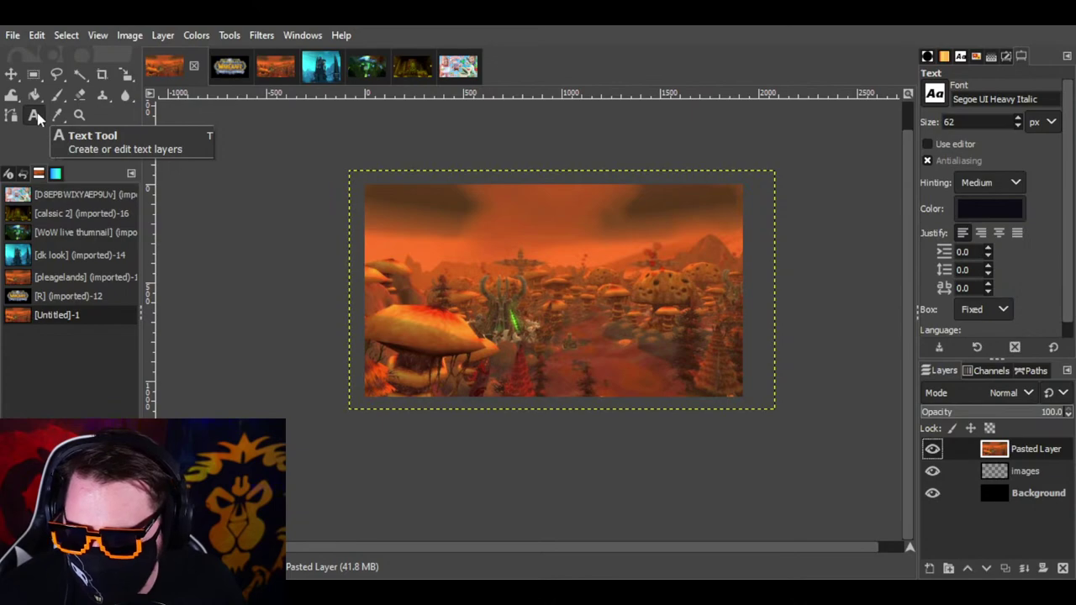
click(126, 97)
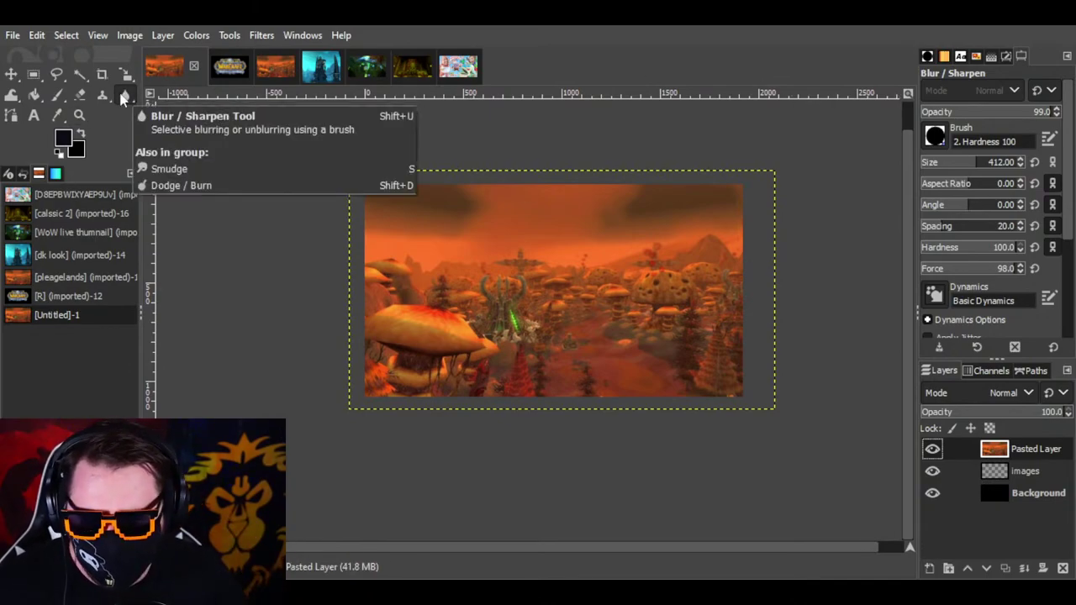
mouse_move(419, 191)
mouse_down()
mouse_move(428, 258)
mouse_move(485, 238)
mouse_move(460, 229)
mouse_move(451, 242)
mouse_move(463, 240)
mouse_up()
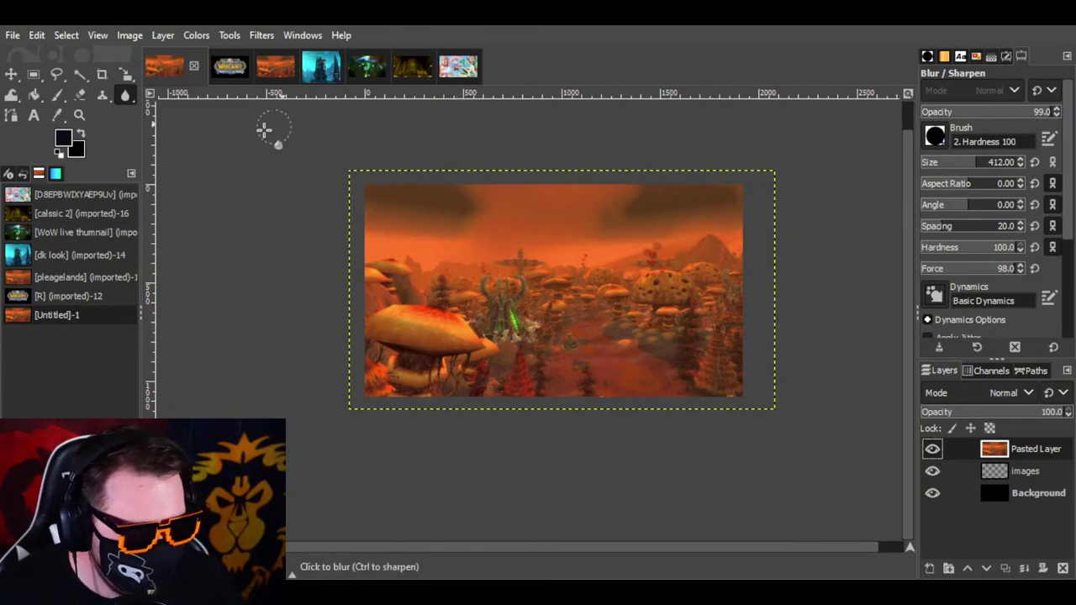
Step: Zoom in on the mushroom forest scene, then back out to the whole image
click(79, 114)
click(939, 119)
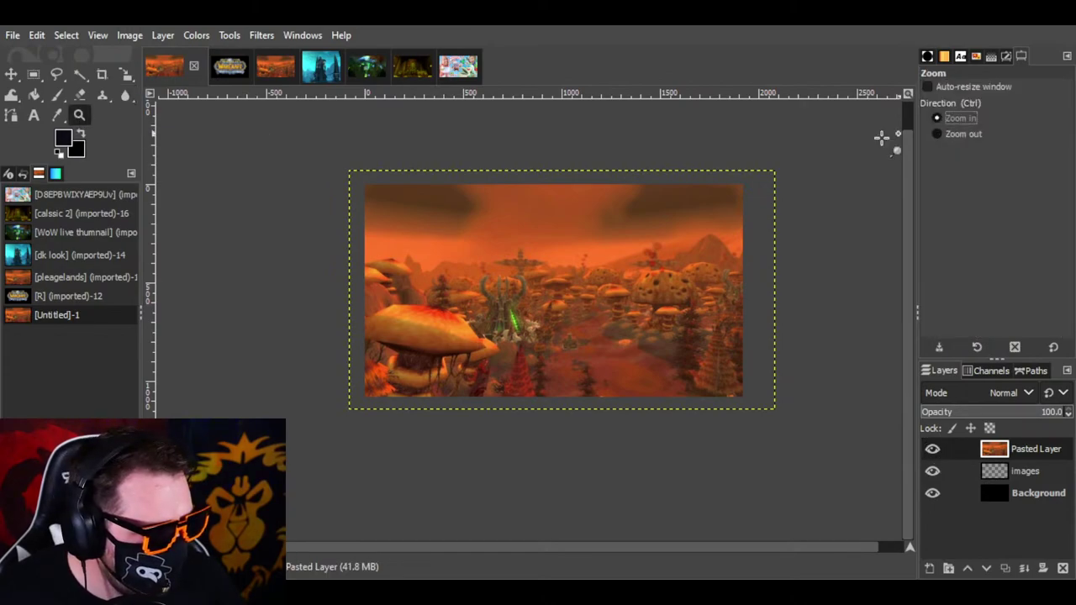
click(602, 253)
click(602, 253)
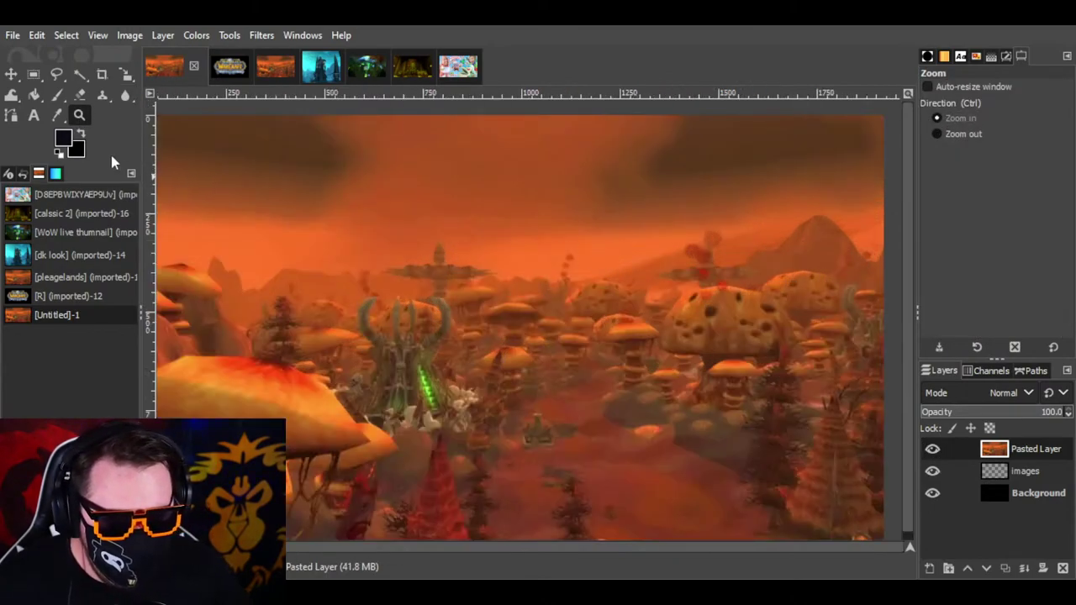
click(949, 134)
click(795, 249)
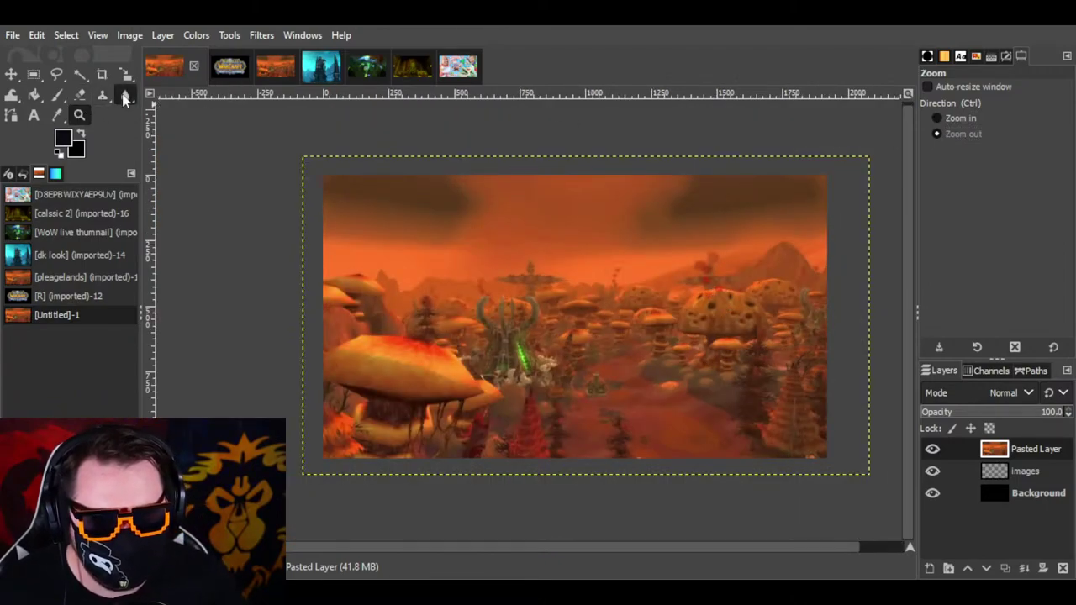
Step: Set the Blur/Sharpen brush size to 313 and force to 100
click(126, 95)
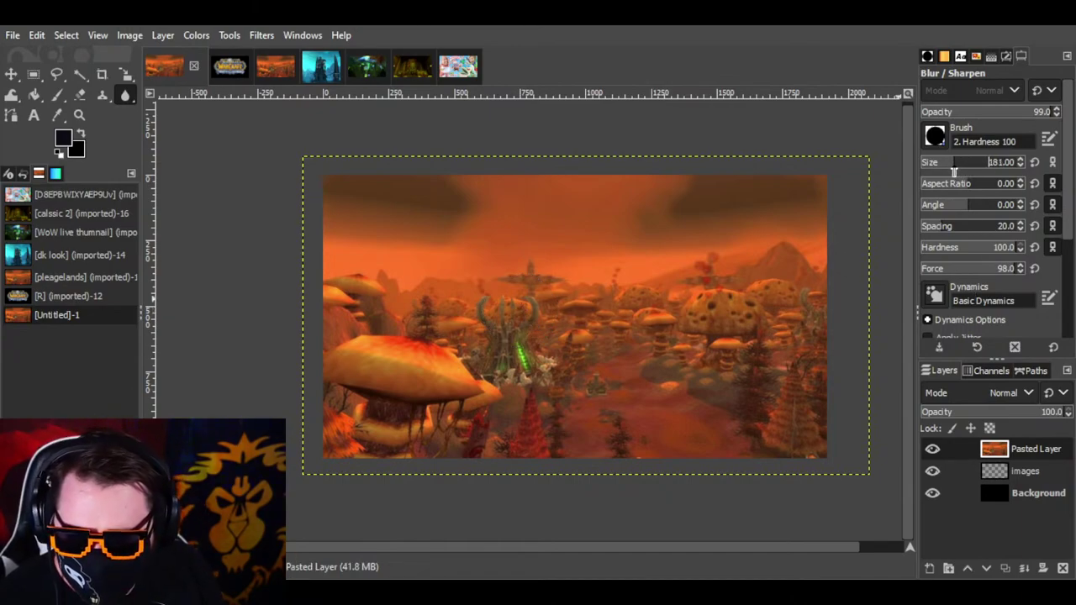
mouse_move(954, 173)
mouse_down()
mouse_move(975, 172)
mouse_move(945, 178)
mouse_up()
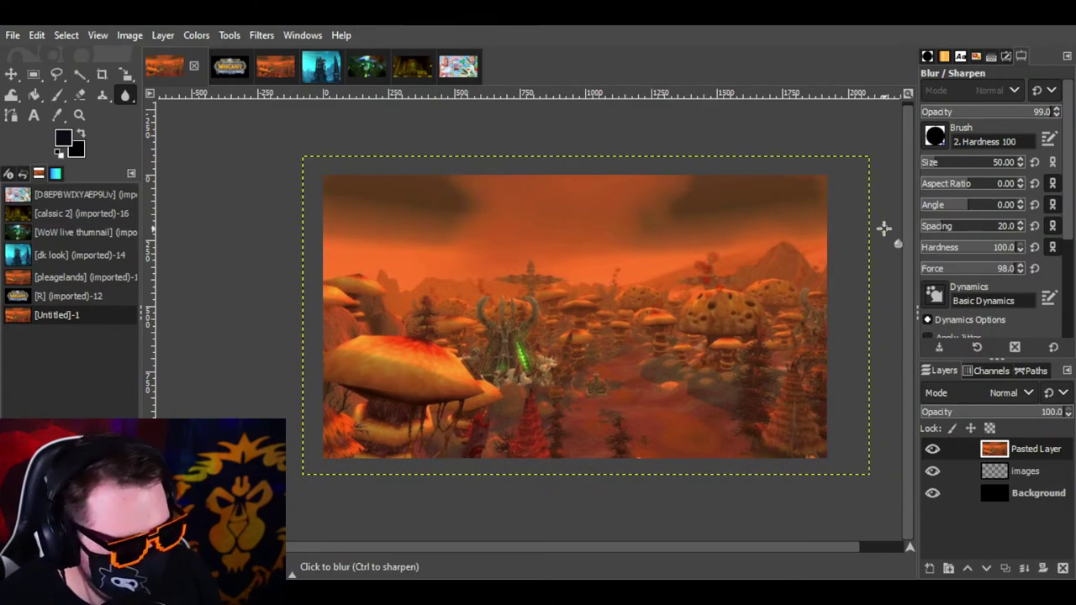
drag(933, 165, 969, 165)
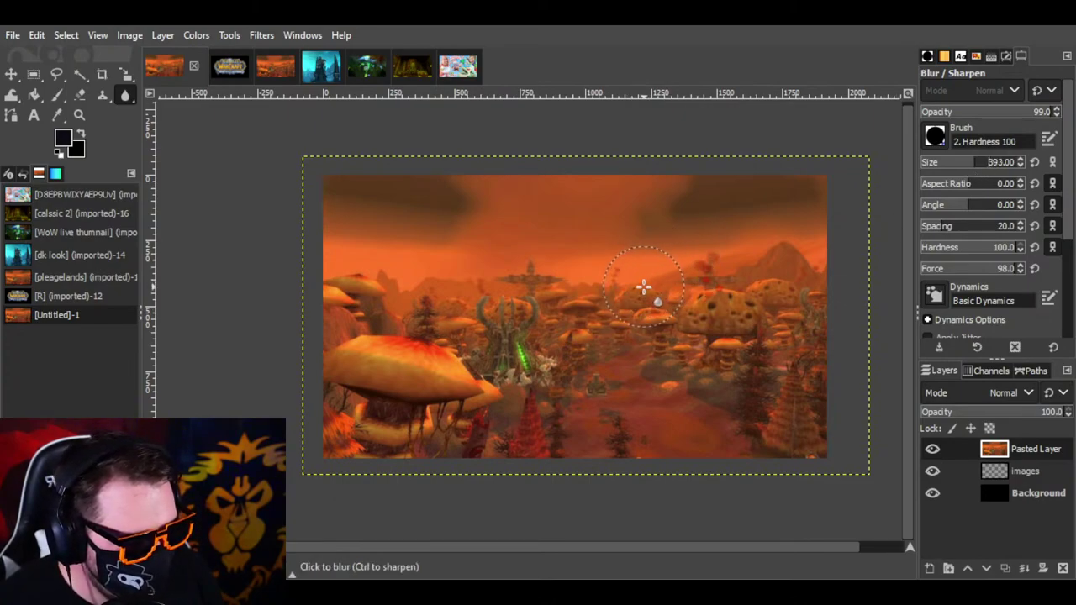
click(999, 274)
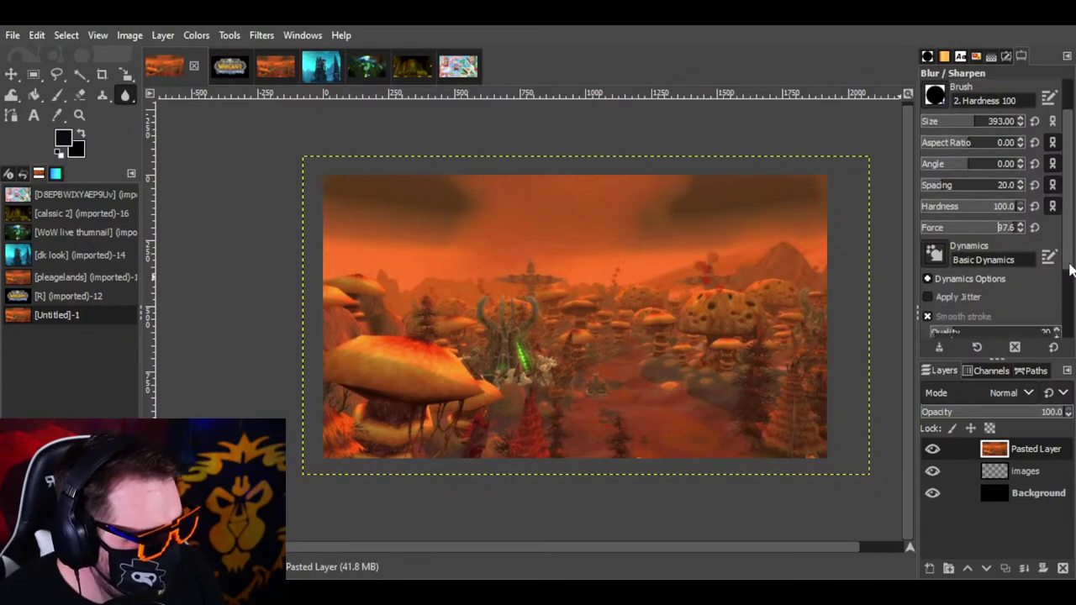
scroll(1070, 244, down, 5)
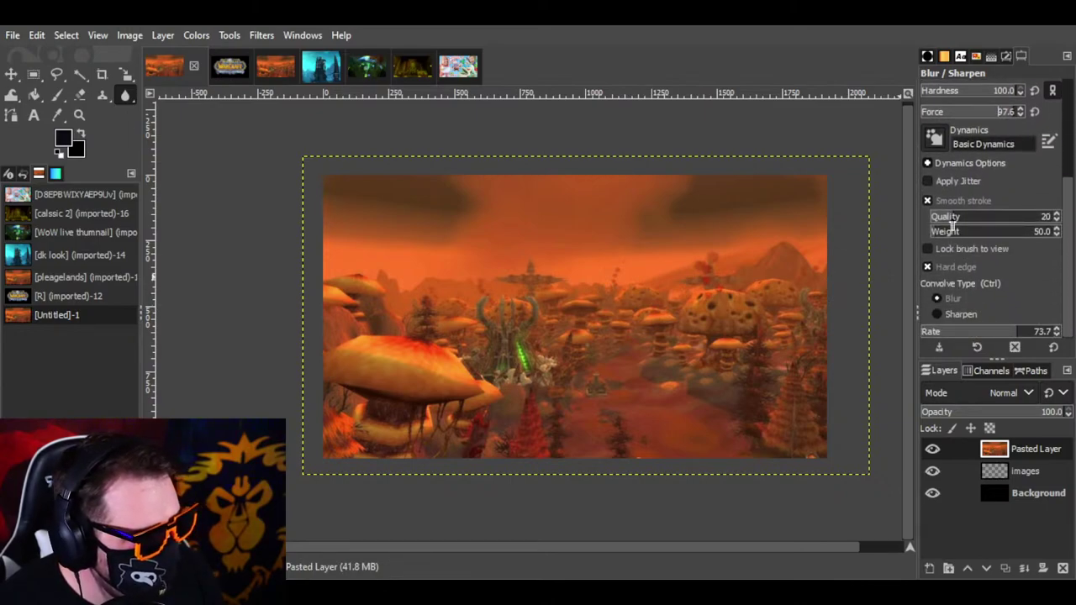
click(939, 316)
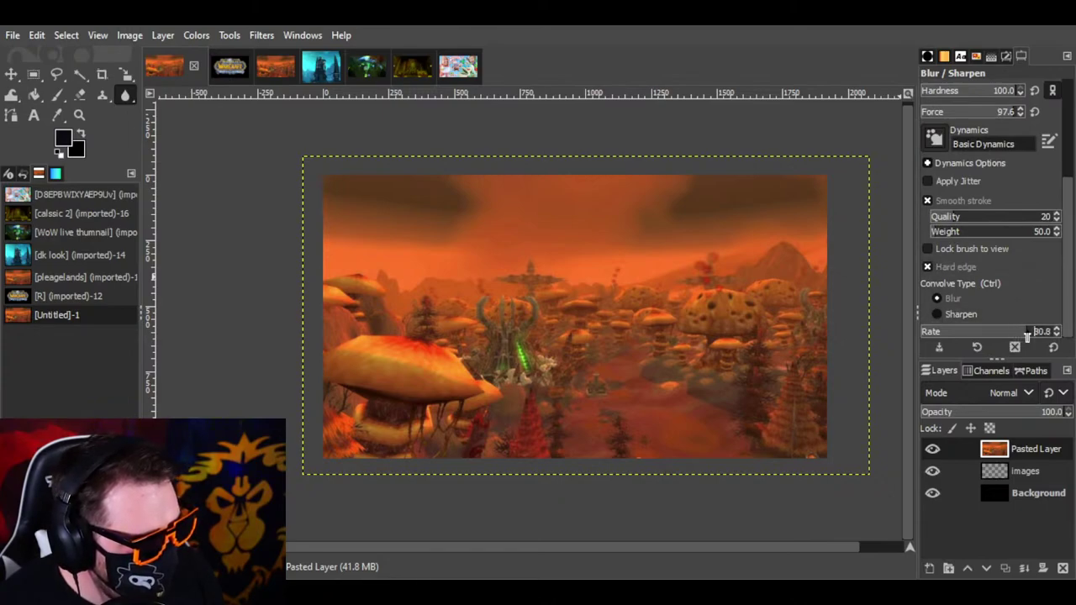
drag(1067, 288, 1075, 241)
scroll(1070, 214, up, 3)
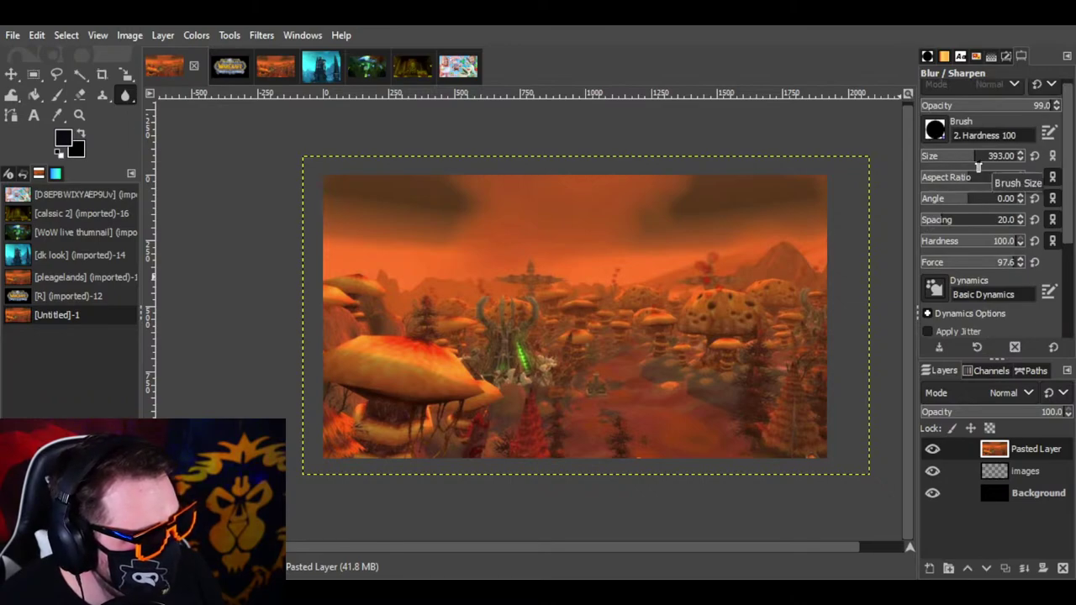
drag(980, 165, 972, 168)
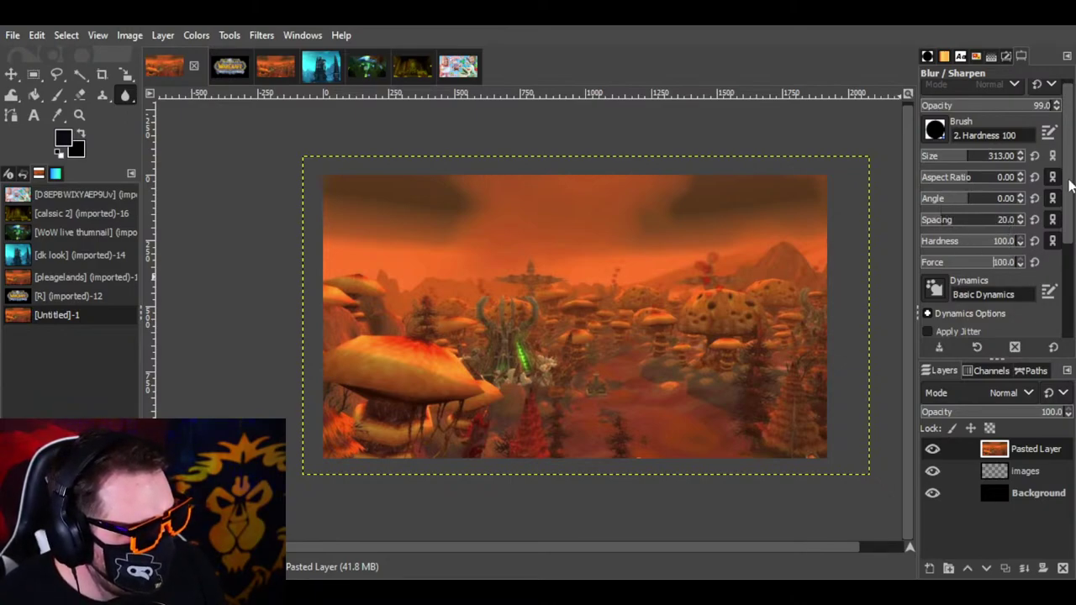
scroll(1070, 187, up, 1)
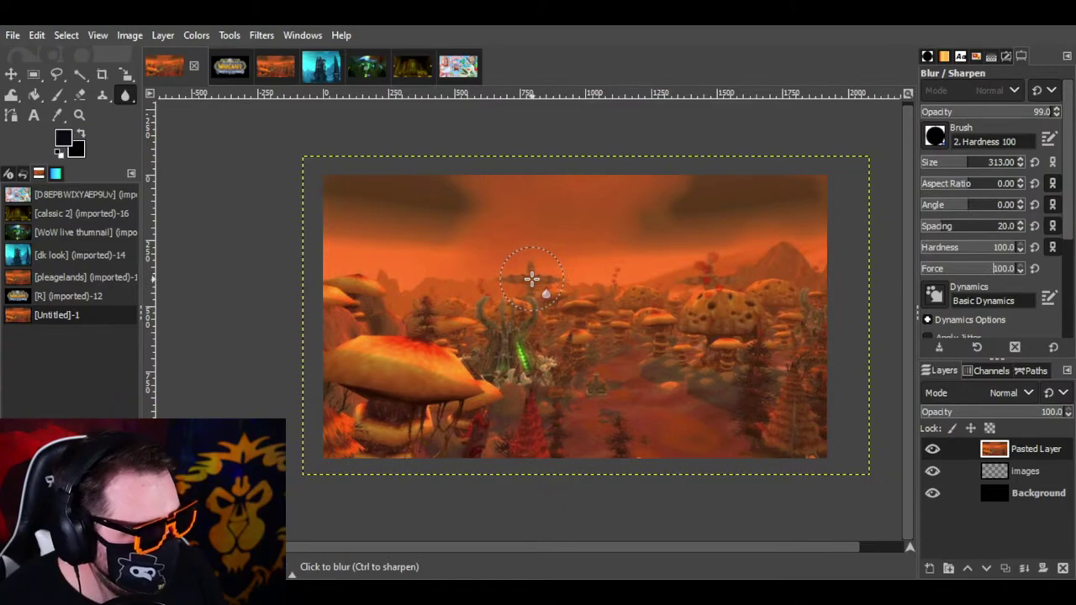
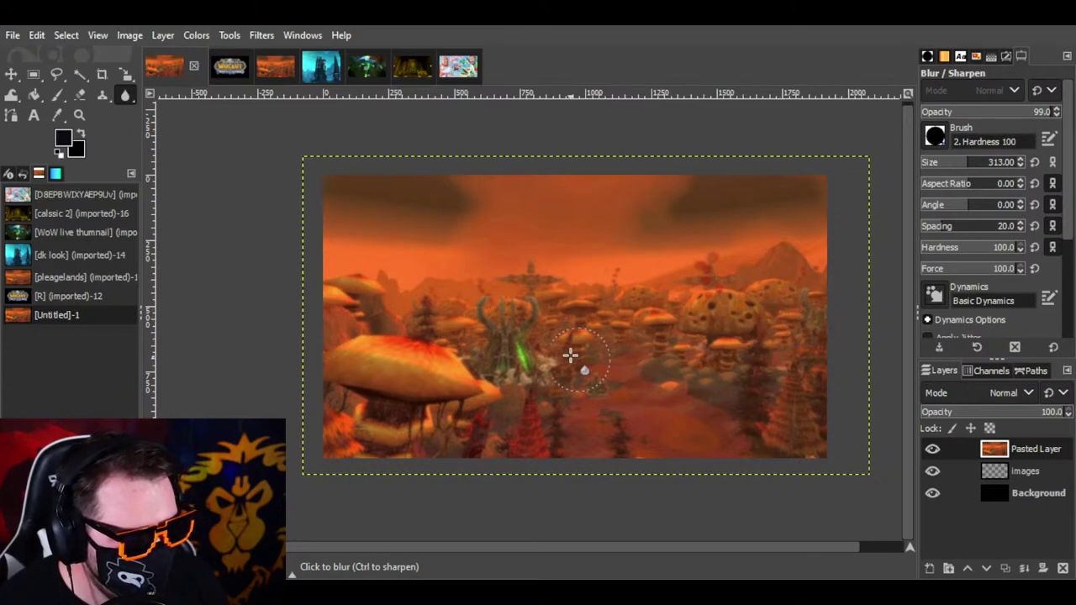
Step: Blur the landscape around the central figure and across the left and lower-middle mushrooms
mouse_move(587, 373)
mouse_down()
mouse_move(556, 341)
mouse_move(538, 367)
mouse_move(503, 335)
mouse_move(523, 342)
mouse_move(496, 377)
mouse_move(532, 359)
mouse_move(499, 351)
mouse_move(545, 348)
mouse_move(455, 337)
mouse_move(416, 366)
mouse_move(572, 359)
mouse_move(463, 354)
mouse_move(534, 320)
mouse_move(548, 338)
mouse_move(531, 380)
mouse_move(531, 427)
mouse_move(425, 406)
mouse_up()
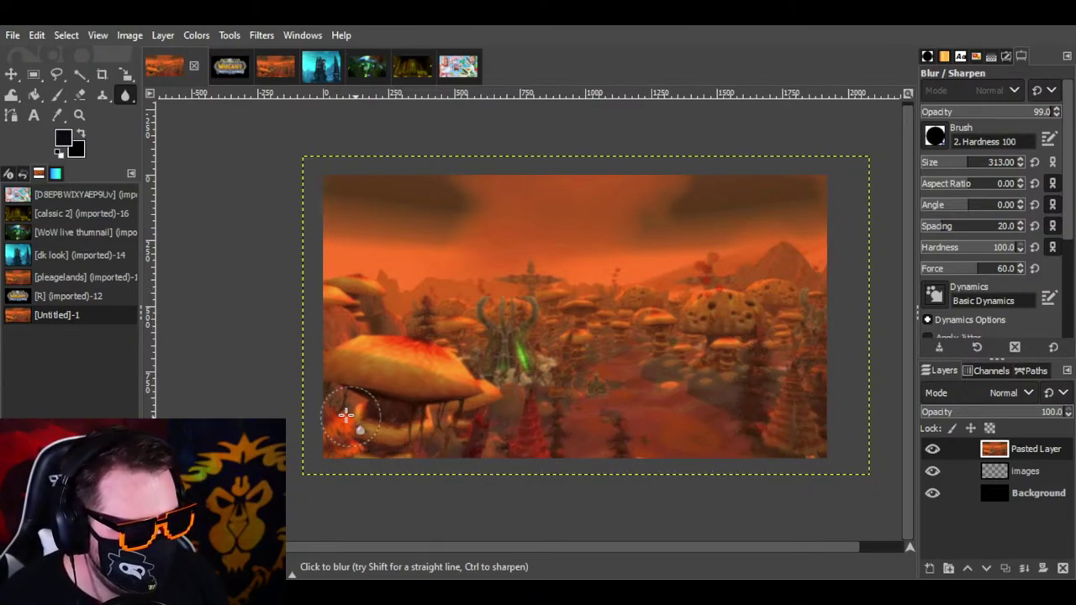
scroll(1035, 241, down, 3)
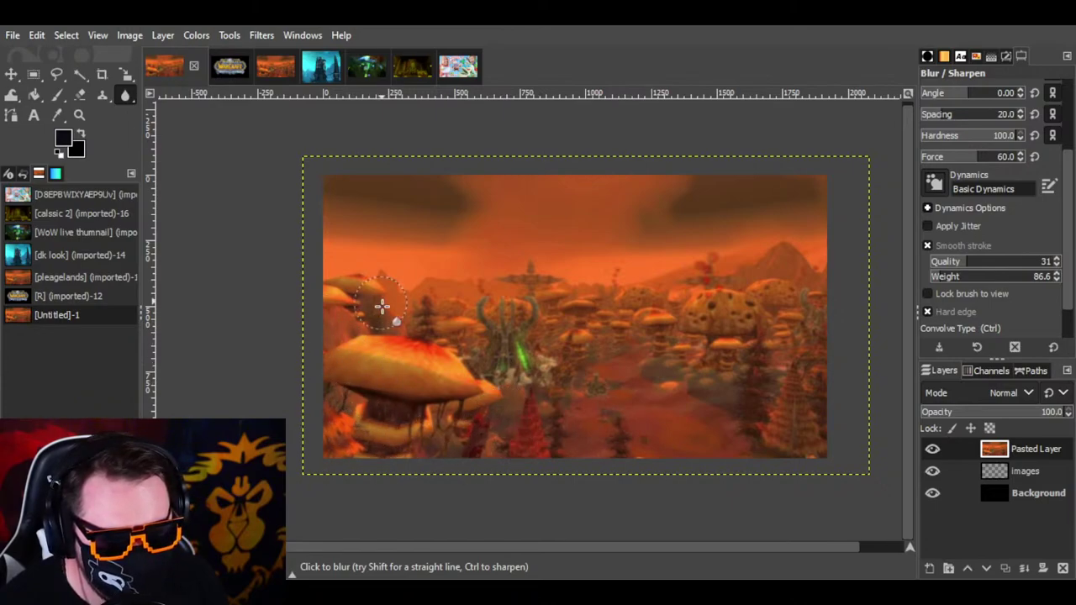
mouse_move(383, 306)
mouse_down()
mouse_move(422, 277)
mouse_move(455, 296)
mouse_move(504, 287)
mouse_move(473, 321)
mouse_move(557, 320)
mouse_move(556, 307)
mouse_move(566, 325)
mouse_move(608, 298)
mouse_move(646, 300)
mouse_move(638, 314)
mouse_move(653, 323)
mouse_move(708, 285)
mouse_move(688, 280)
mouse_move(780, 250)
mouse_move(788, 261)
mouse_move(808, 252)
mouse_move(791, 247)
mouse_move(786, 259)
mouse_move(727, 275)
mouse_move(810, 270)
mouse_up()
mouse_move(812, 315)
mouse_down()
mouse_move(772, 328)
mouse_move(762, 387)
mouse_move(610, 432)
mouse_move(526, 441)
mouse_move(359, 413)
mouse_move(363, 402)
mouse_move(330, 380)
mouse_move(415, 344)
mouse_move(423, 329)
mouse_move(456, 335)
mouse_move(391, 305)
mouse_move(358, 280)
mouse_move(363, 268)
mouse_move(335, 256)
mouse_move(357, 197)
mouse_move(368, 214)
mouse_move(458, 241)
mouse_up()
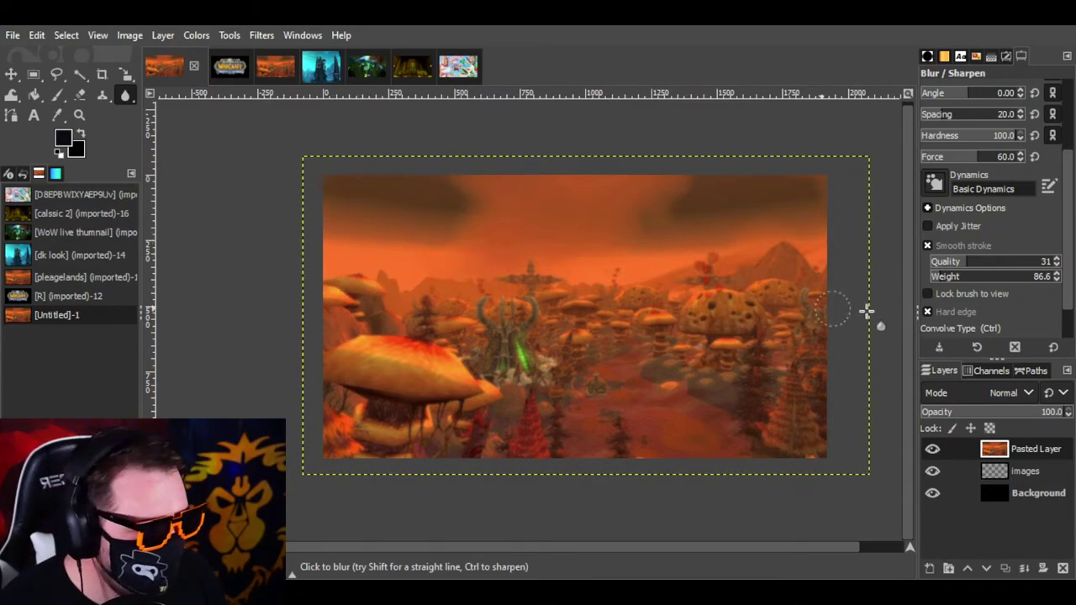
scroll(998, 310, down, 1)
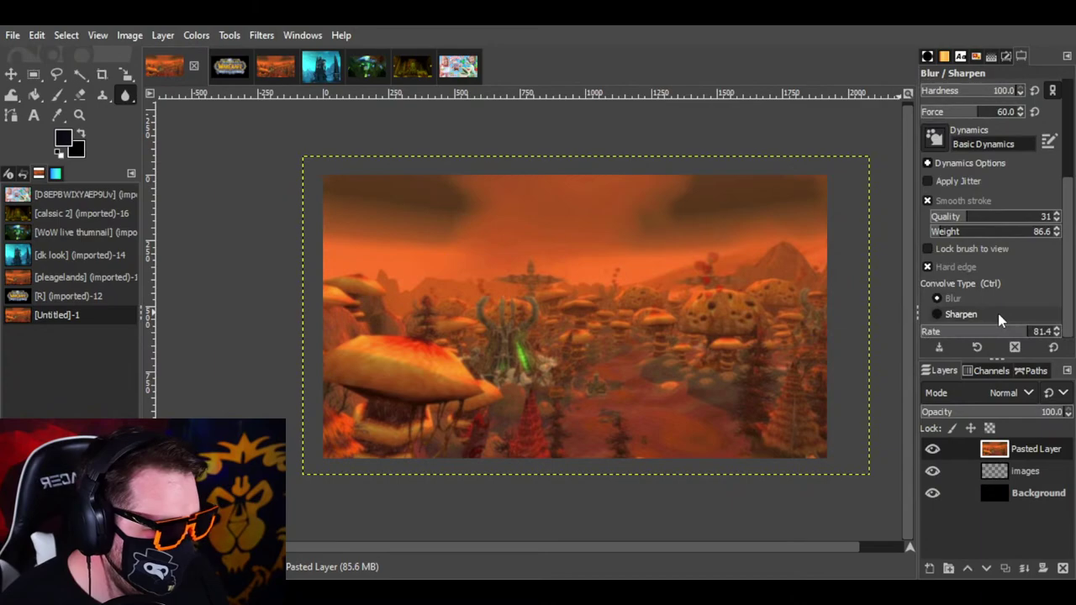
Step: Switch the convolve type to Sharpen and sharpen the right-of-centre mushrooms and central tower
click(937, 316)
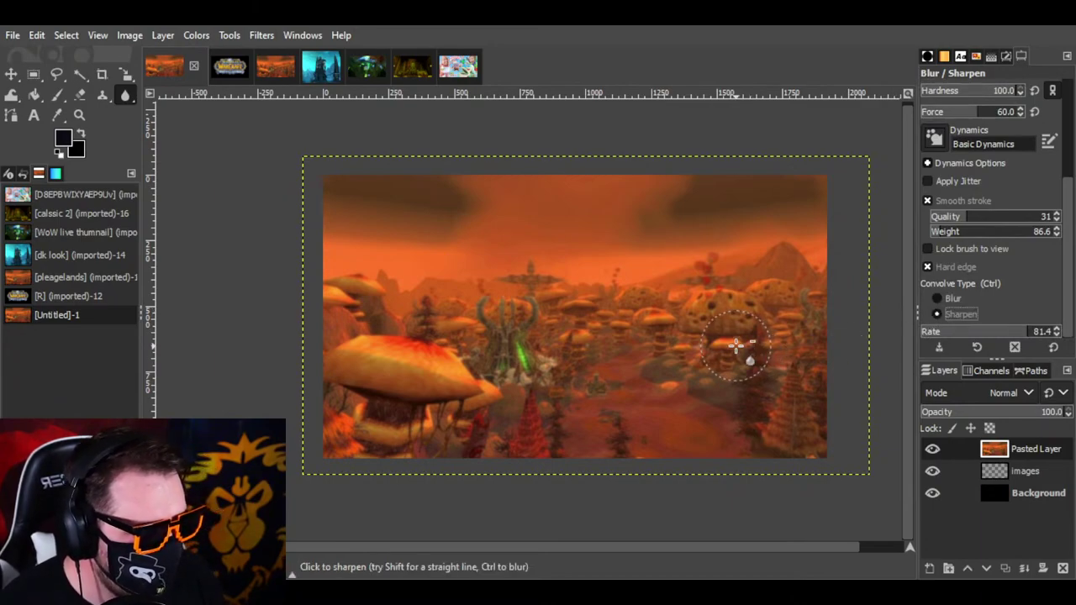
mouse_move(665, 364)
mouse_down()
mouse_move(752, 356)
mouse_move(749, 336)
mouse_move(636, 351)
mouse_up()
mouse_move(545, 336)
mouse_down()
mouse_move(466, 425)
mouse_move(411, 408)
mouse_move(389, 380)
mouse_up()
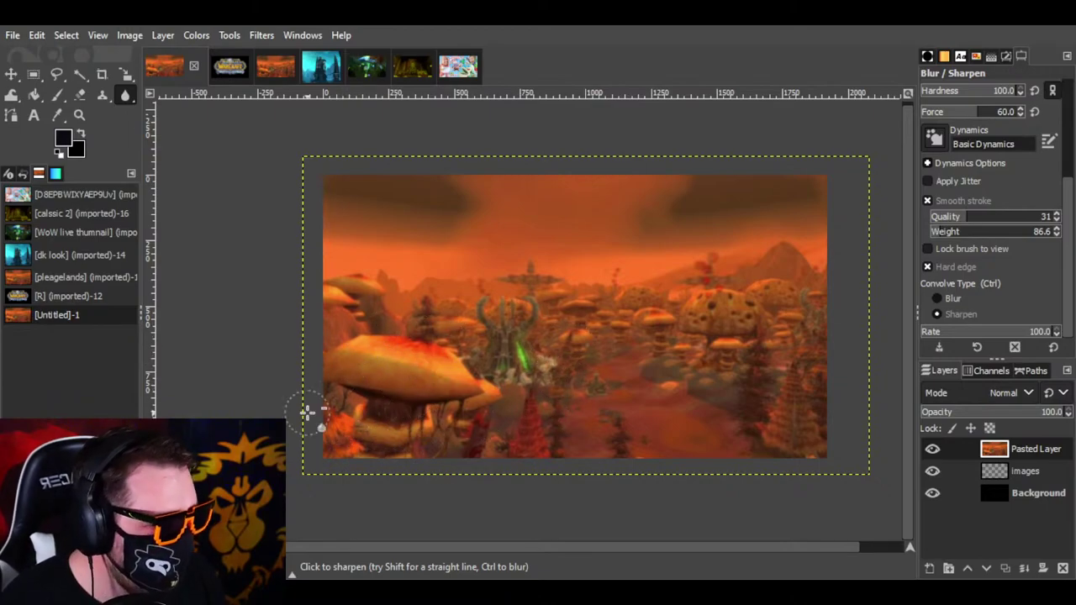
Step: Set the brush spacing to 263 and the aspect ratio to 20
scroll(1001, 283, up, 4)
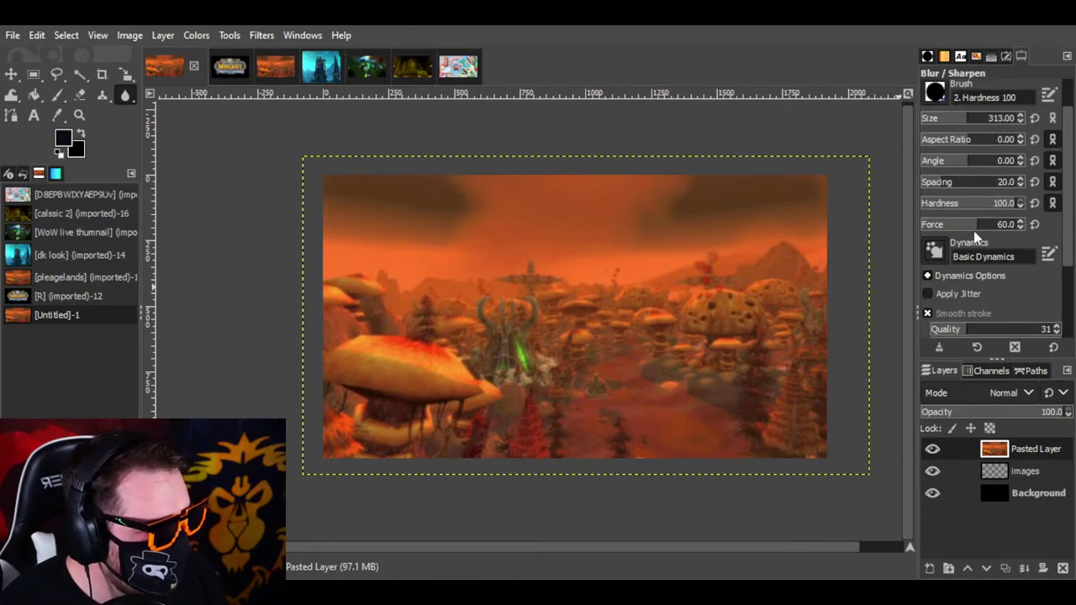
drag(934, 185, 1043, 177)
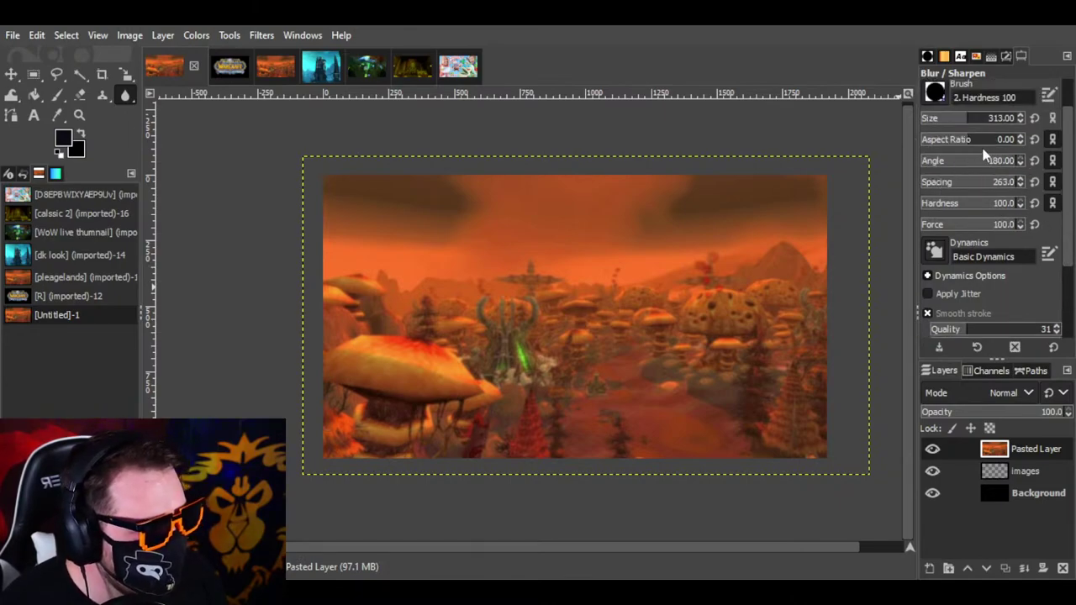
mouse_move(965, 148)
mouse_down()
mouse_move(988, 132)
mouse_move(1043, 125)
mouse_up()
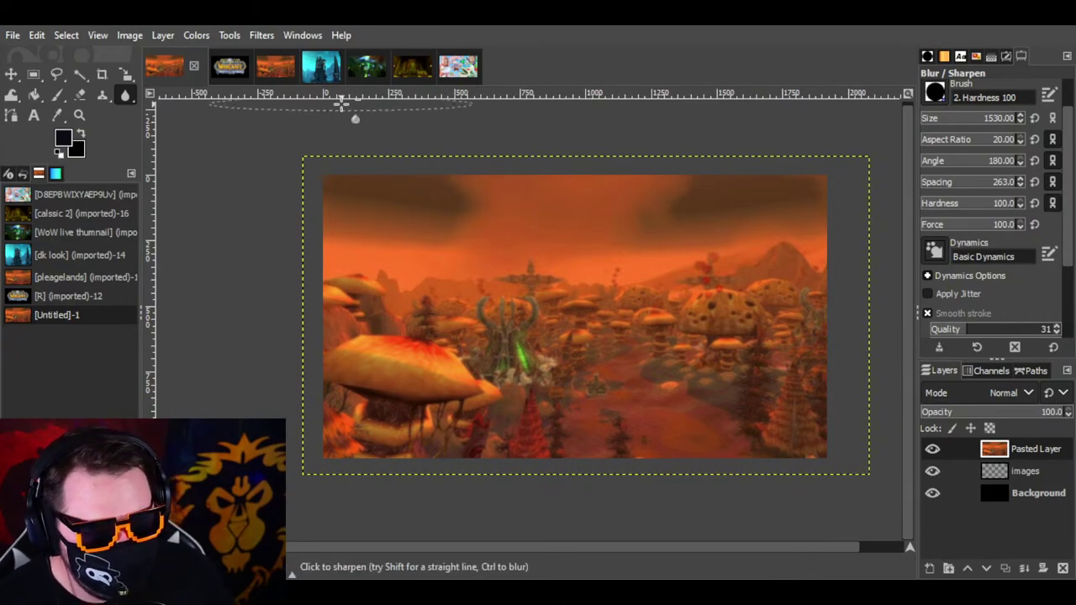
Step: Select all of the dk look image and copy it to the clipboard
click(321, 66)
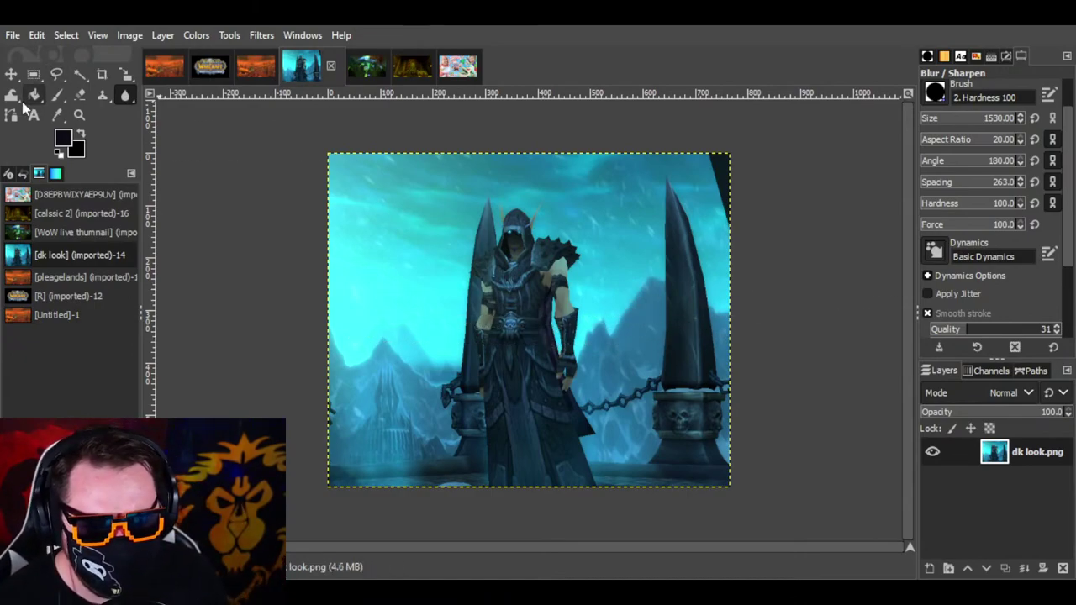
click(11, 74)
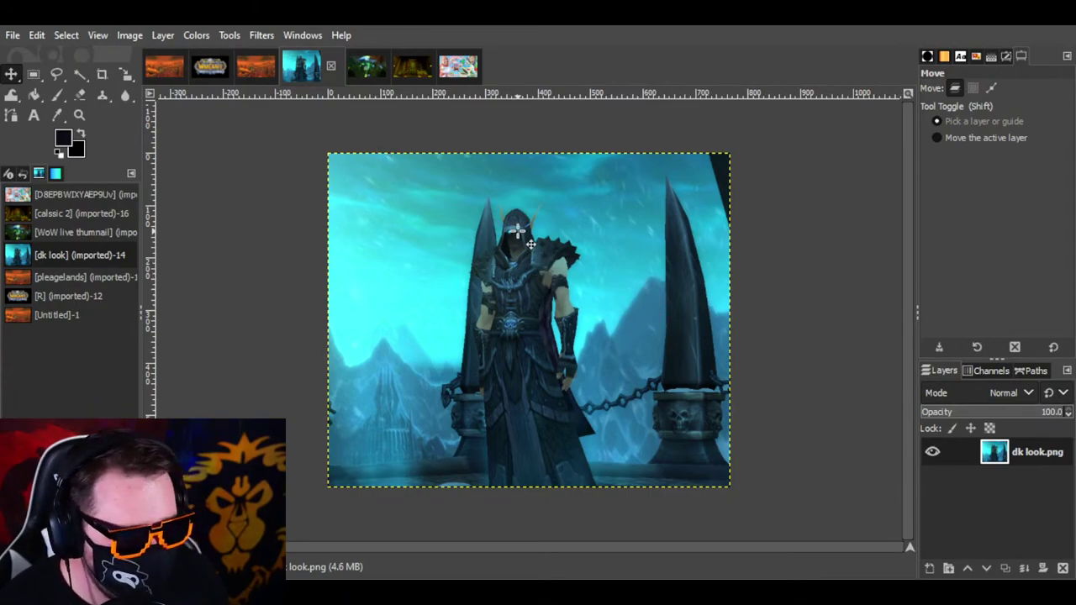
click(65, 36)
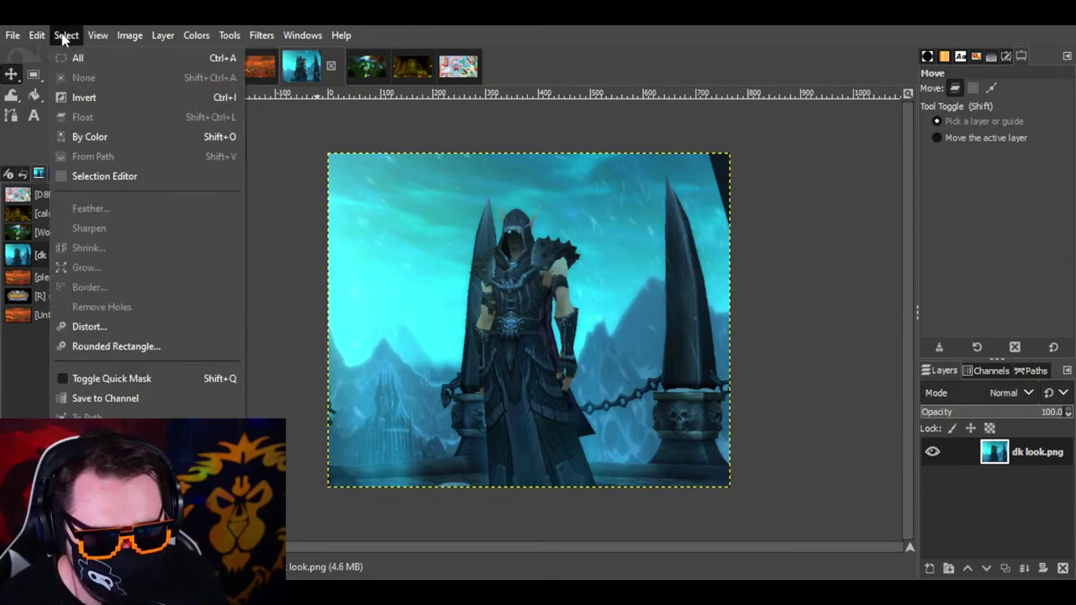
click(80, 58)
click(37, 36)
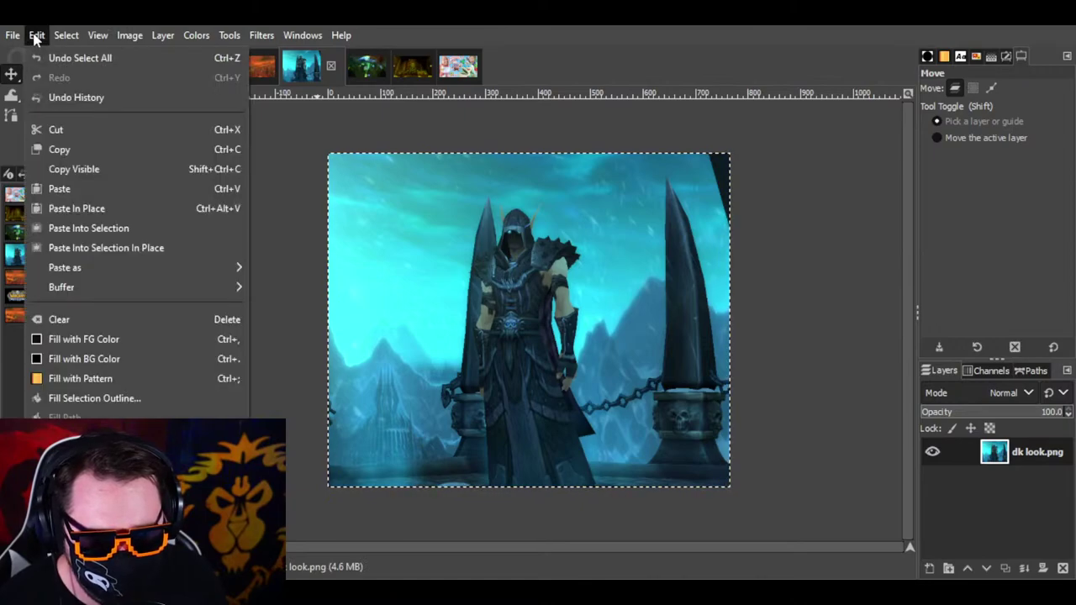
click(74, 147)
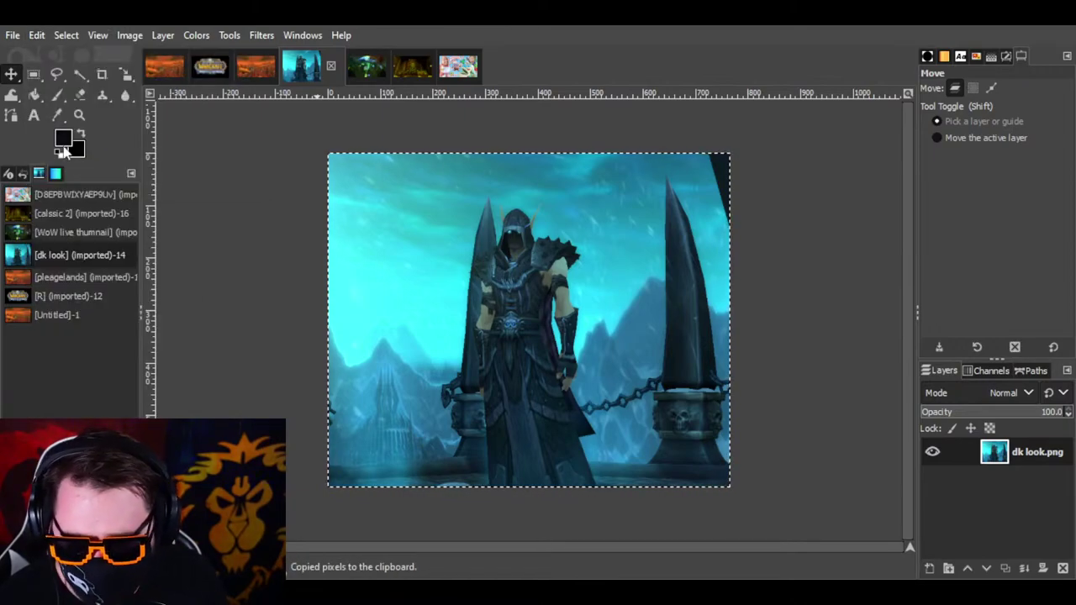
Step: Paste the death knight into the Untitled thumbnail as a new layer and hide the orange landscape layer
click(174, 66)
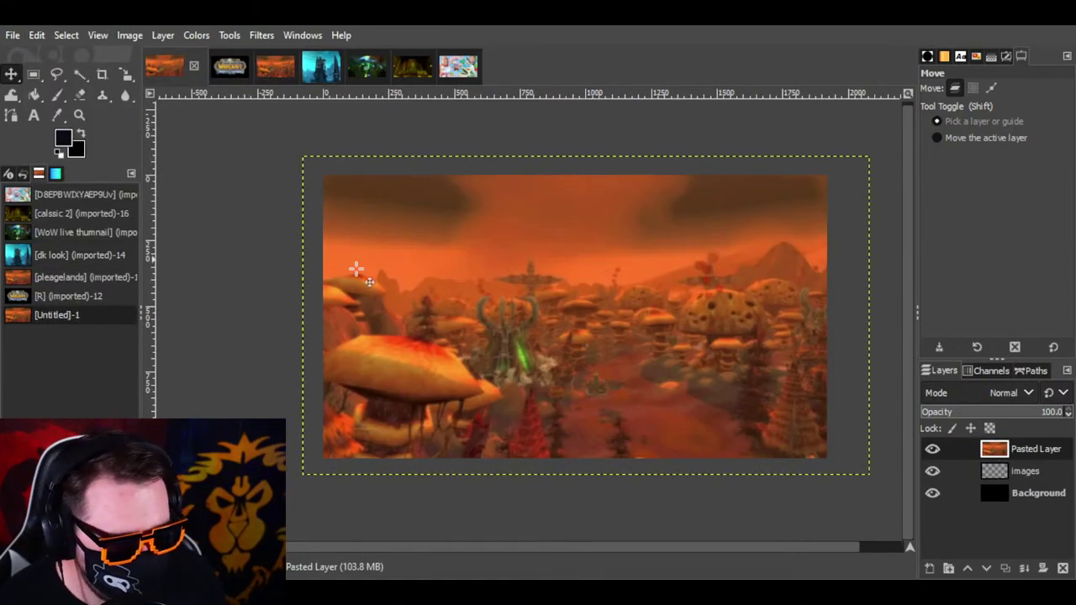
click(38, 36)
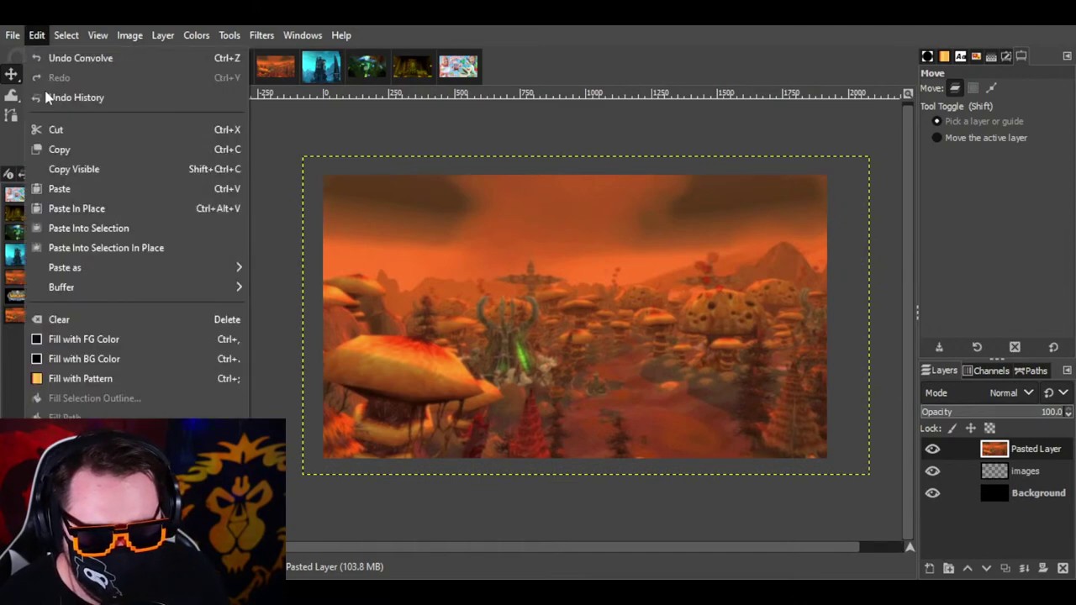
click(70, 190)
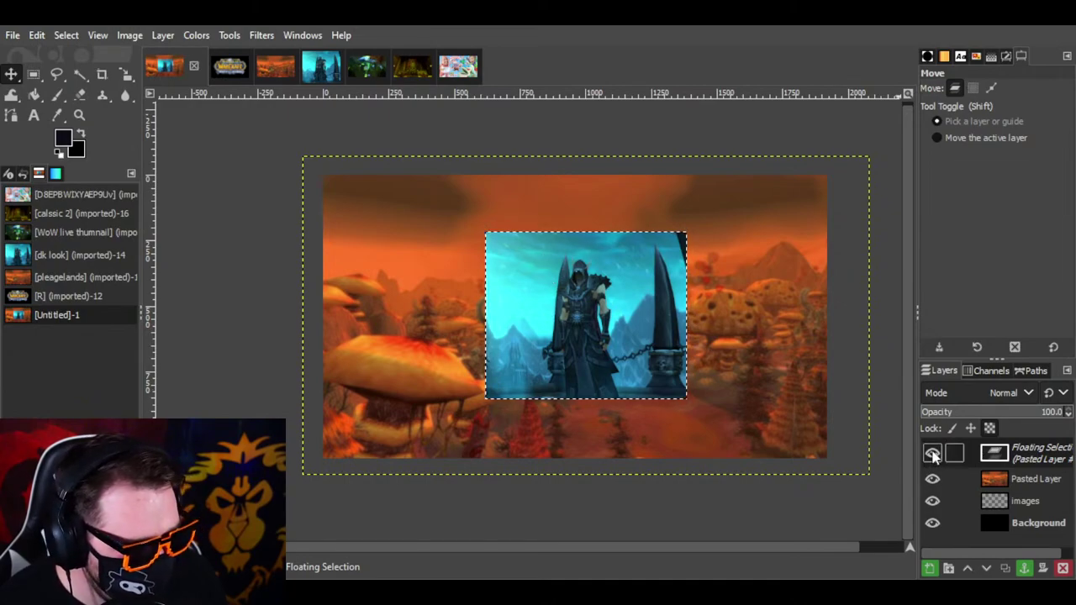
right_click(996, 455)
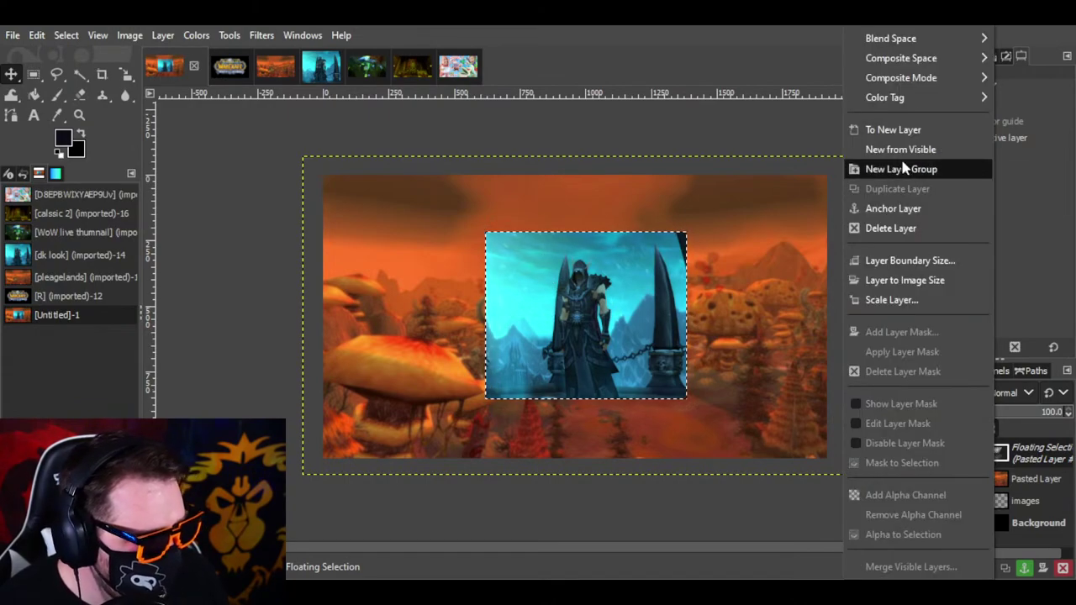
click(898, 128)
click(933, 471)
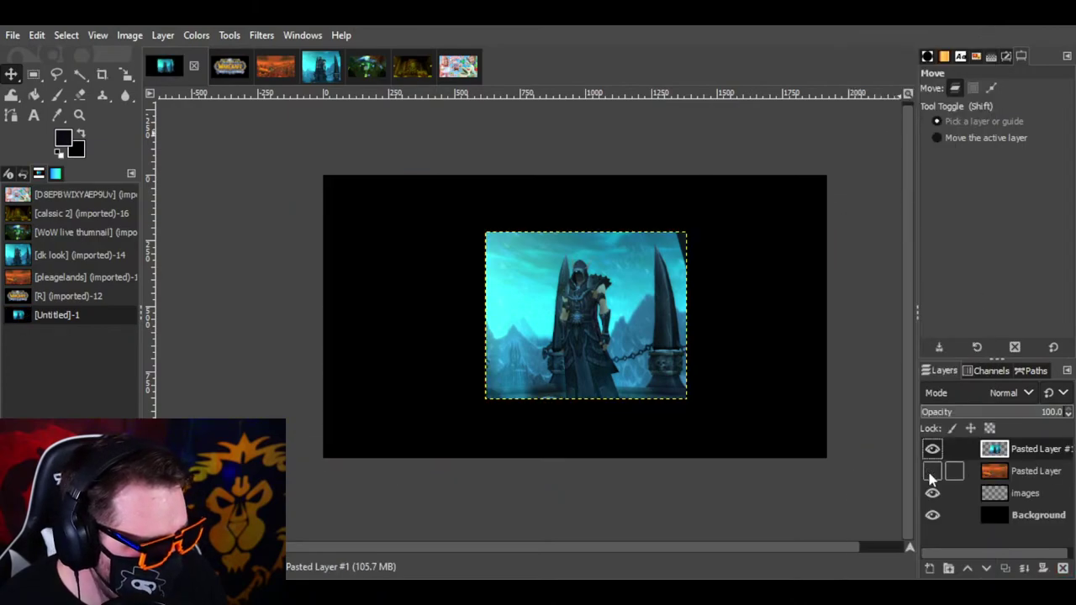
Step: Scale the death knight layer to 1419 × 1180 pixels and centre it on the canvas
click(102, 74)
click(125, 74)
click(550, 336)
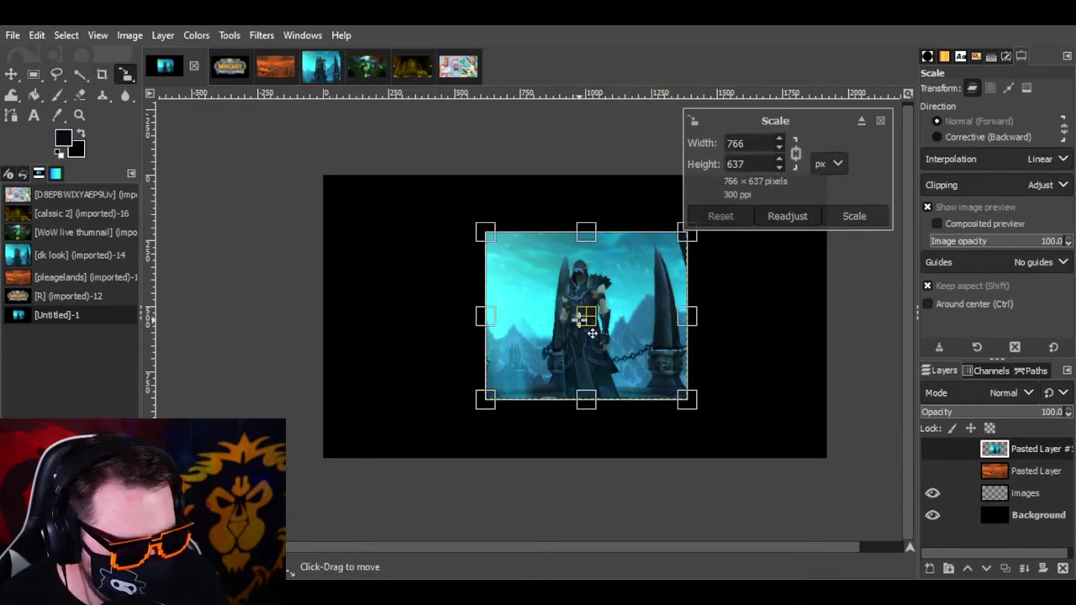
drag(577, 321, 484, 412)
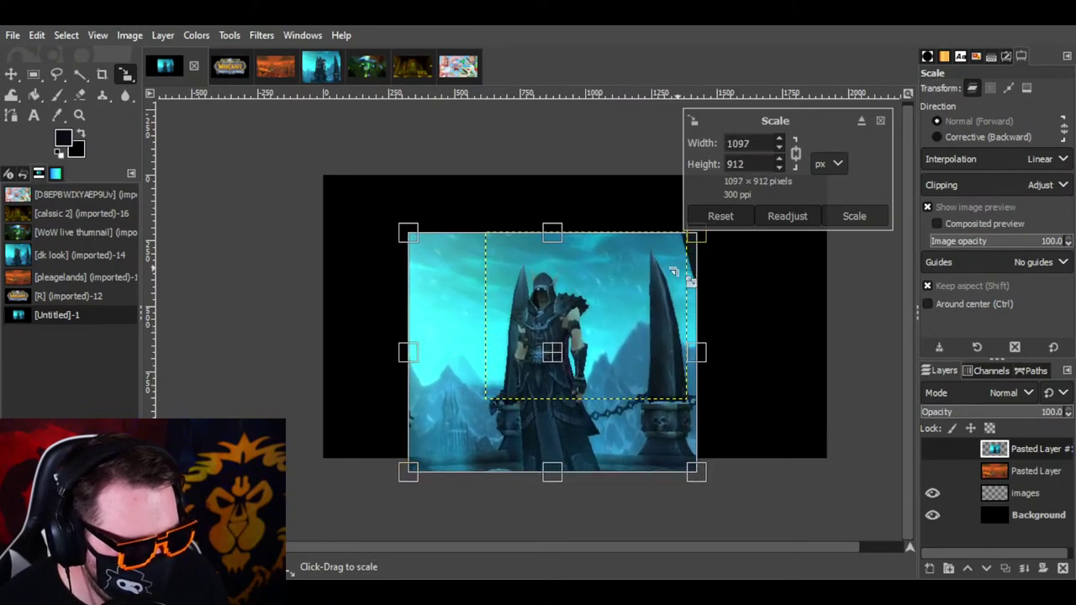
drag(555, 345, 672, 311)
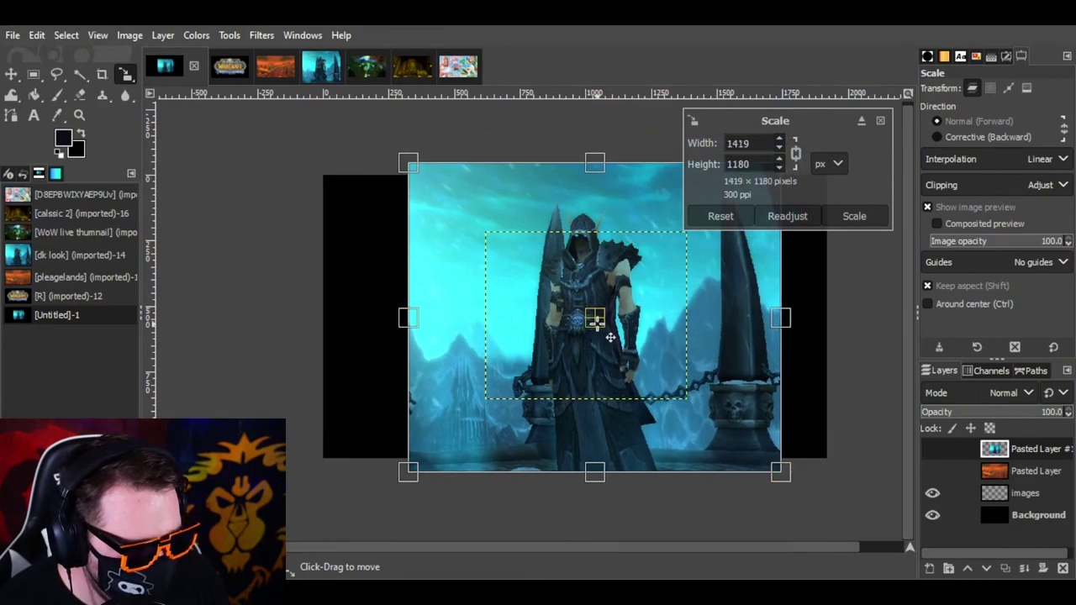
drag(595, 316, 674, 353)
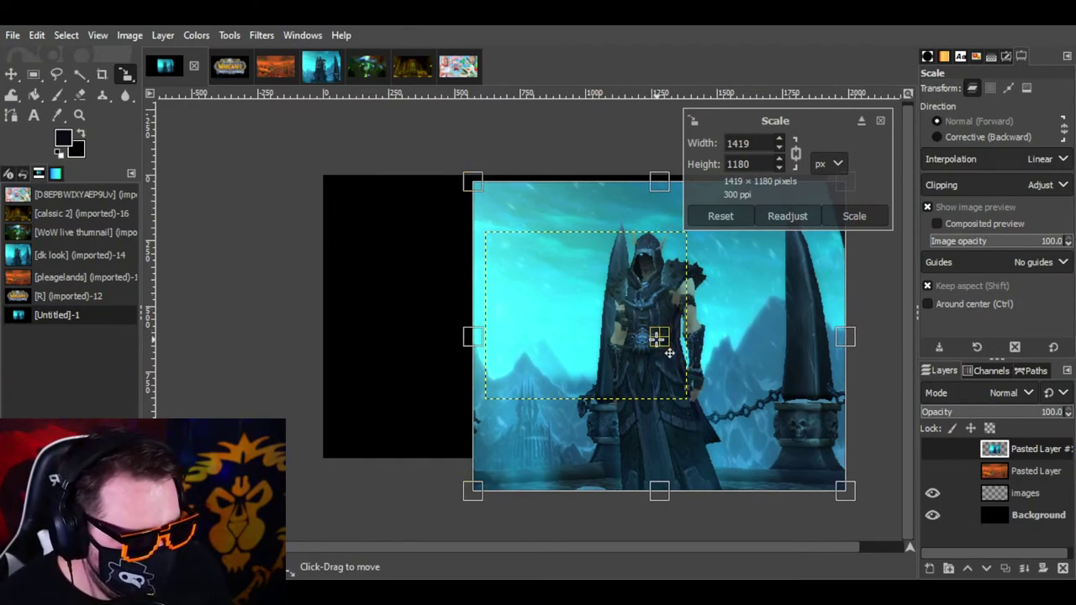
drag(673, 352, 579, 325)
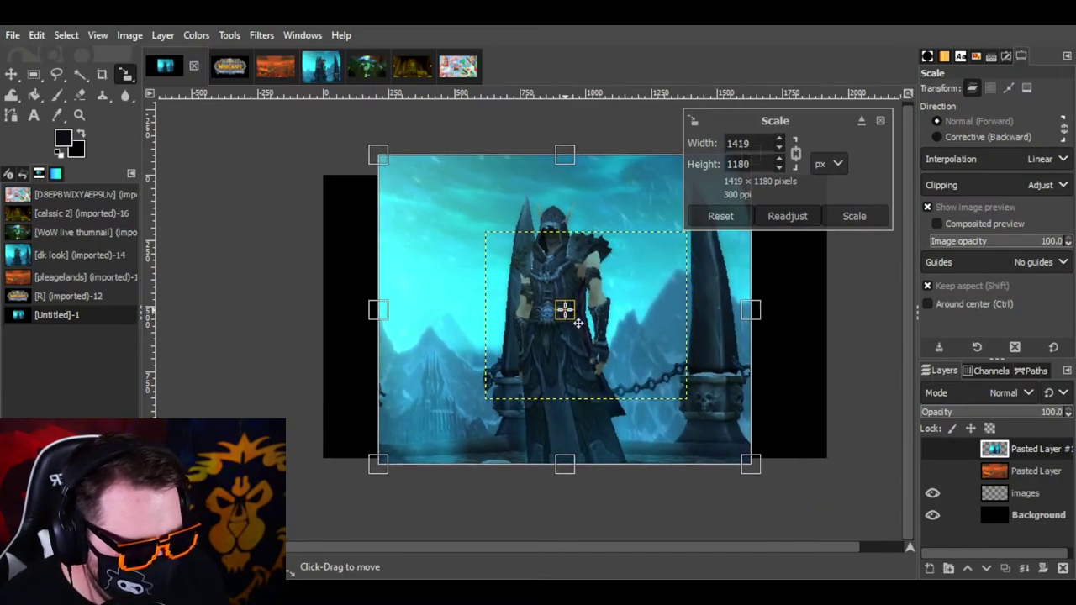
click(854, 217)
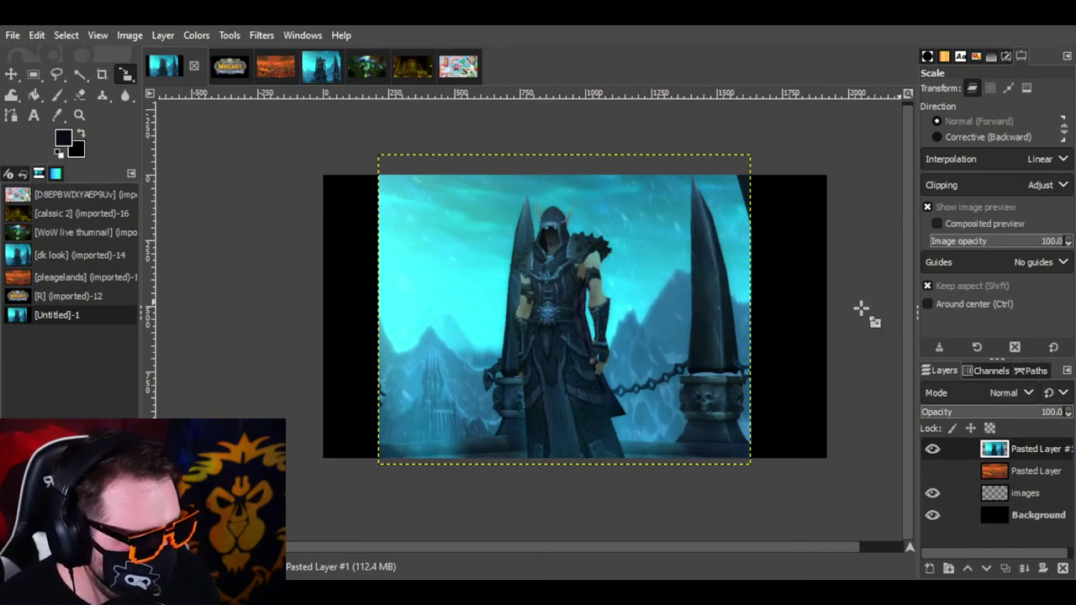
Step: Reset the eraser to size 51, aspect ratio 0, angle 0, spacing 10 and default force
click(79, 95)
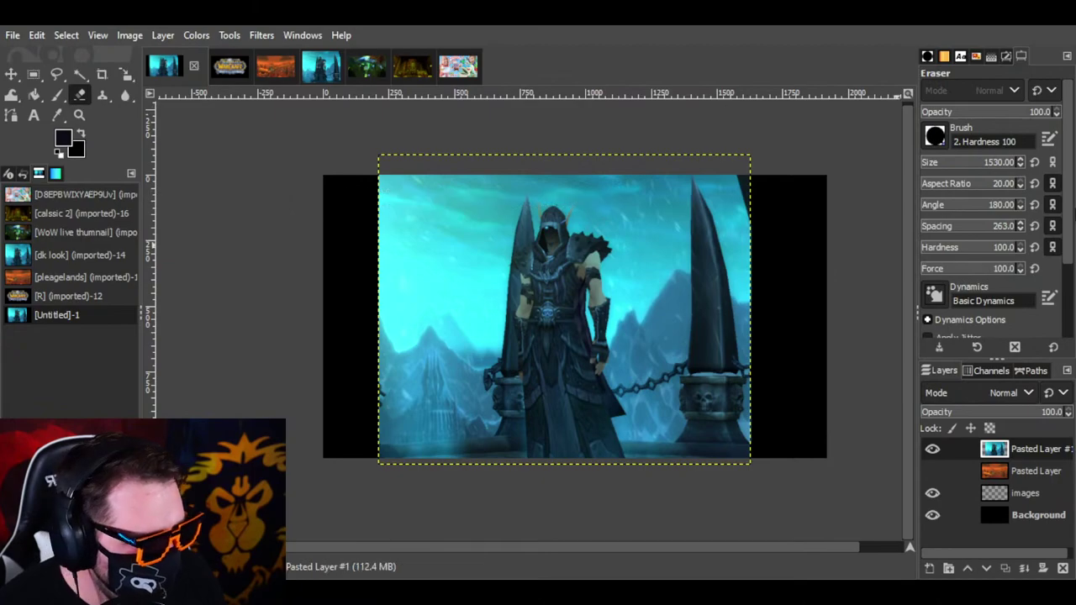
click(1035, 162)
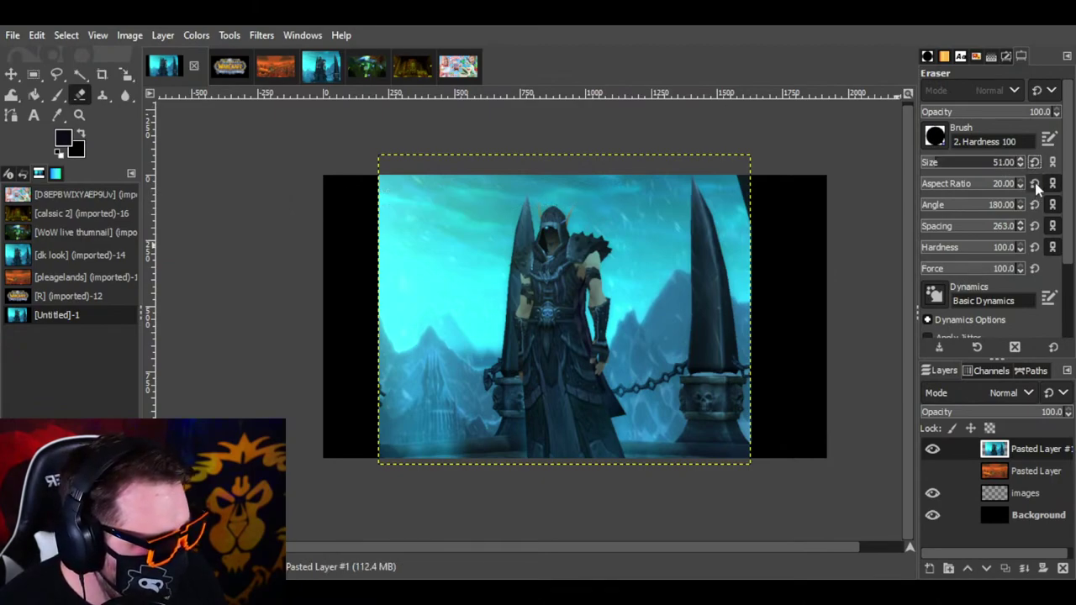
click(1035, 183)
click(1035, 204)
click(1035, 226)
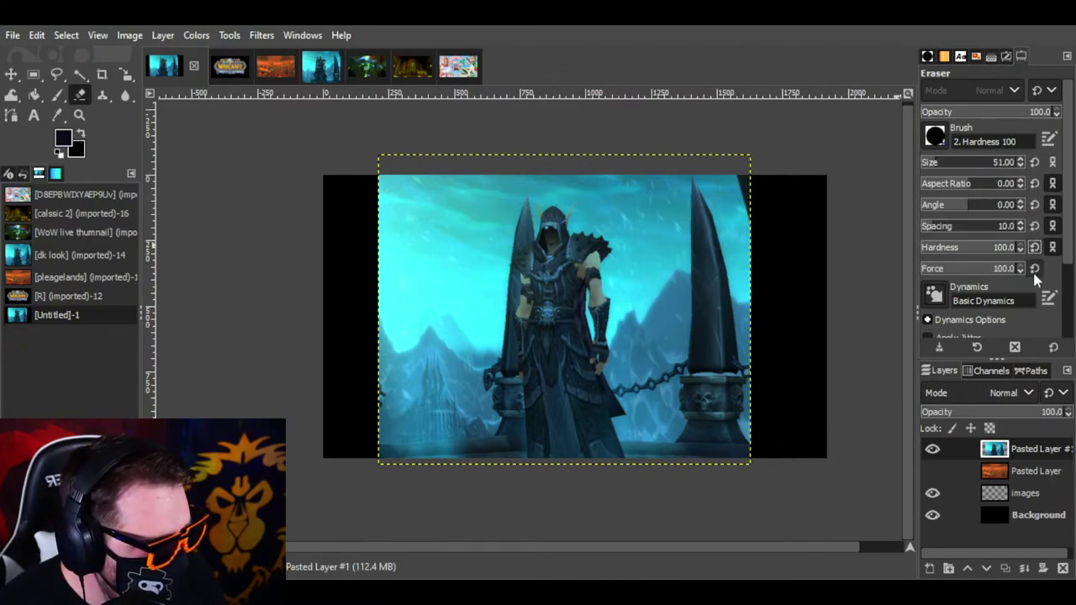
click(1036, 269)
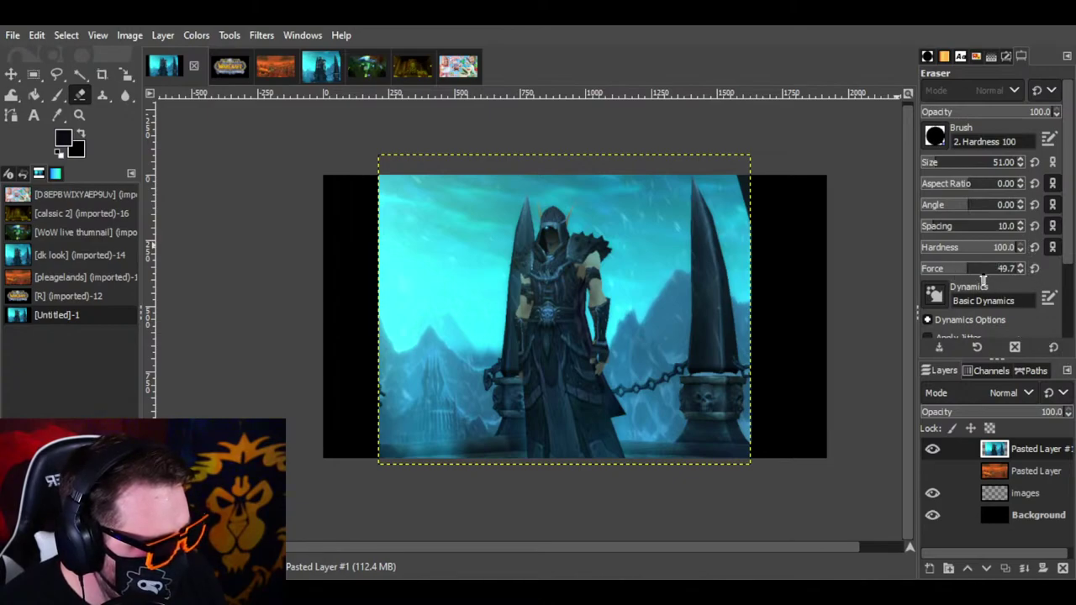
scroll(1068, 252, down, 3)
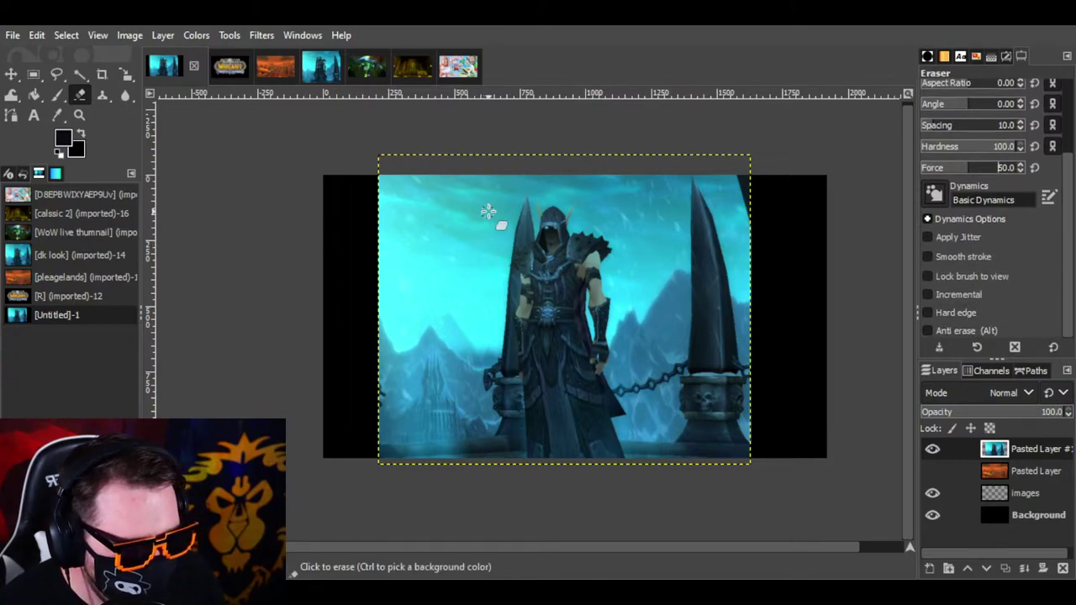
Step: Erase the icy sky at the top-left of the death knight layer, undoing strokes across the chest
mouse_move(485, 170)
mouse_down()
mouse_move(488, 253)
mouse_move(468, 274)
mouse_move(384, 265)
mouse_move(450, 216)
mouse_move(425, 228)
mouse_up()
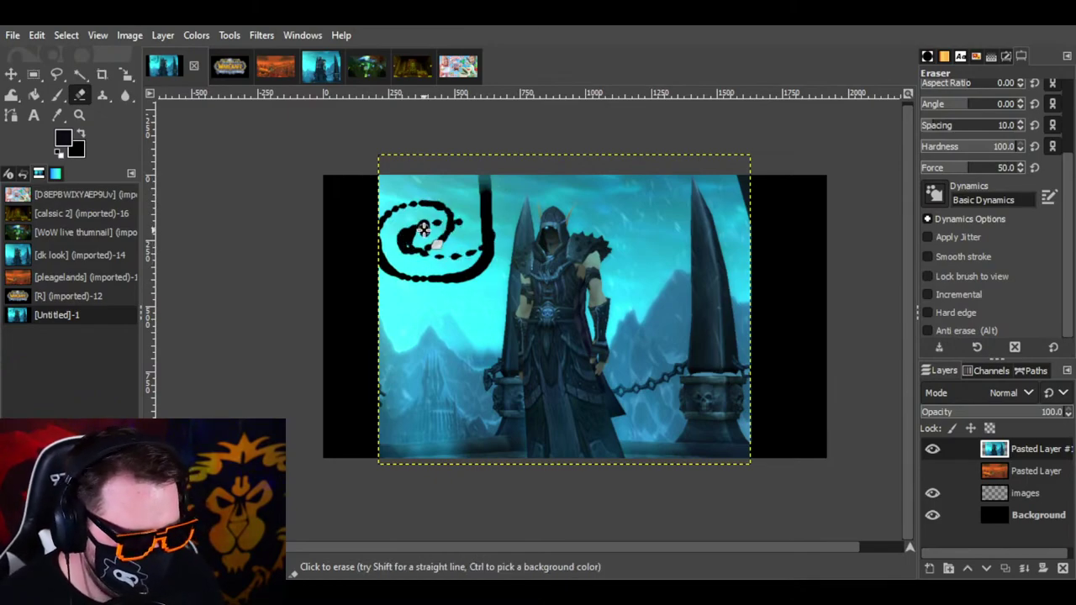
mouse_move(389, 220)
mouse_down()
mouse_move(413, 239)
mouse_move(416, 257)
mouse_move(427, 253)
mouse_move(414, 278)
mouse_move(389, 268)
mouse_move(386, 253)
mouse_move(426, 233)
mouse_move(383, 232)
mouse_move(382, 199)
mouse_move(360, 198)
mouse_move(388, 192)
mouse_move(363, 191)
mouse_move(425, 177)
mouse_move(407, 175)
mouse_move(494, 176)
mouse_move(386, 202)
mouse_move(447, 201)
mouse_move(377, 231)
mouse_move(470, 224)
mouse_move(452, 242)
mouse_move(427, 232)
mouse_move(501, 199)
mouse_move(450, 199)
mouse_move(494, 178)
mouse_up()
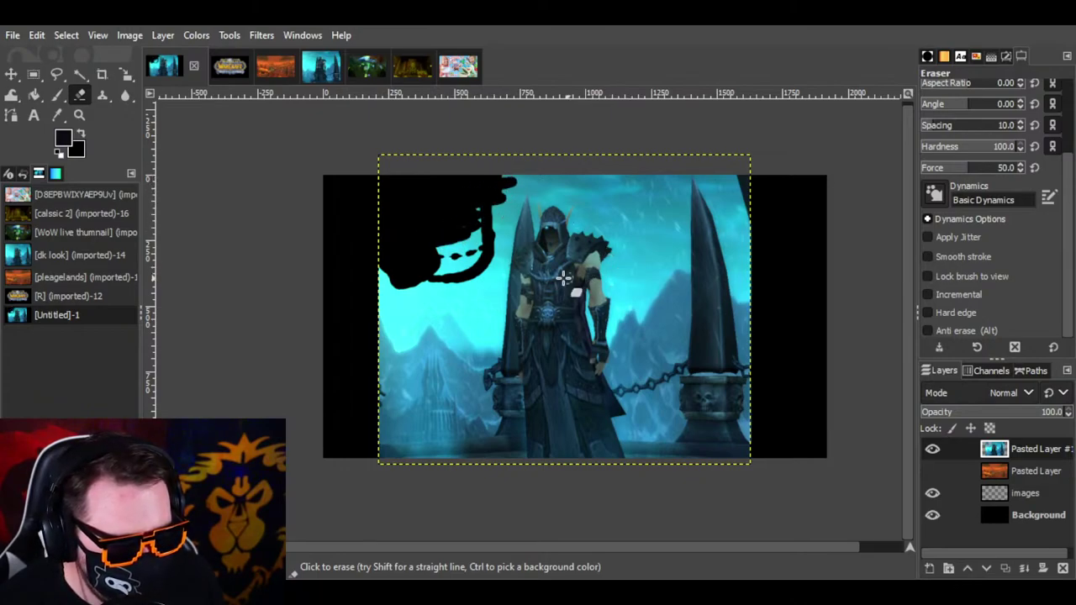
drag(478, 288, 637, 286)
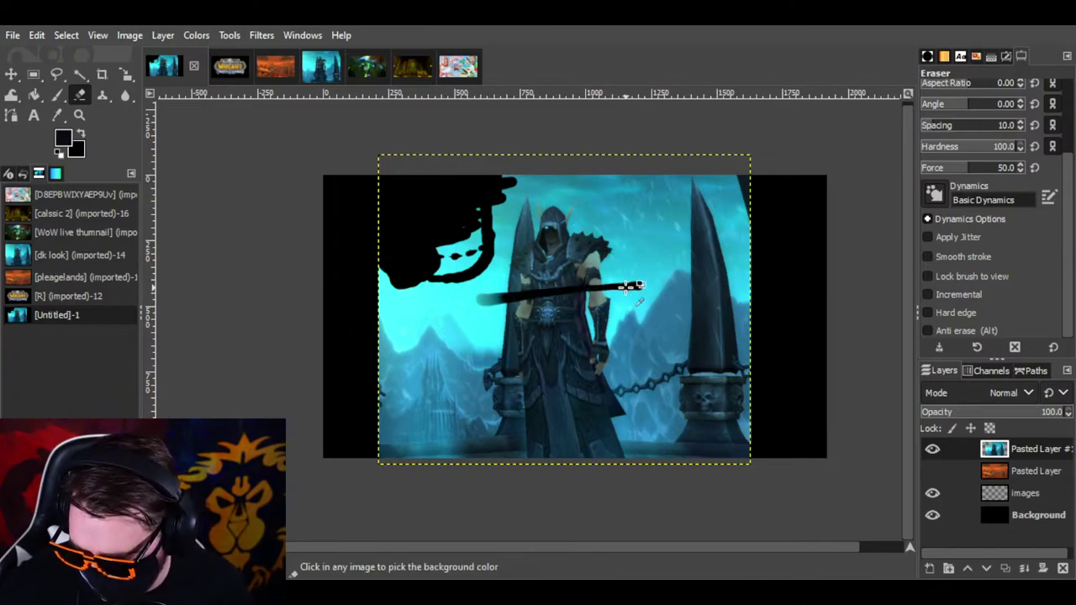
key(ctrl+z)
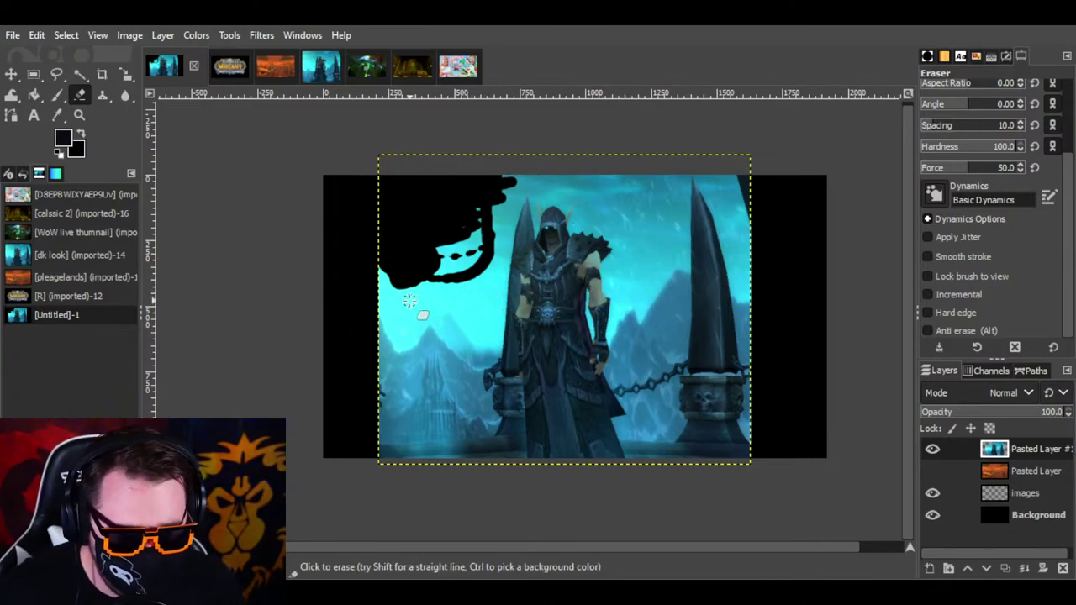
mouse_move(409, 300)
mouse_down()
mouse_move(442, 340)
mouse_move(372, 338)
mouse_move(410, 316)
mouse_move(596, 304)
mouse_move(584, 318)
mouse_move(600, 320)
mouse_move(622, 308)
mouse_up()
key(ctrl+z)
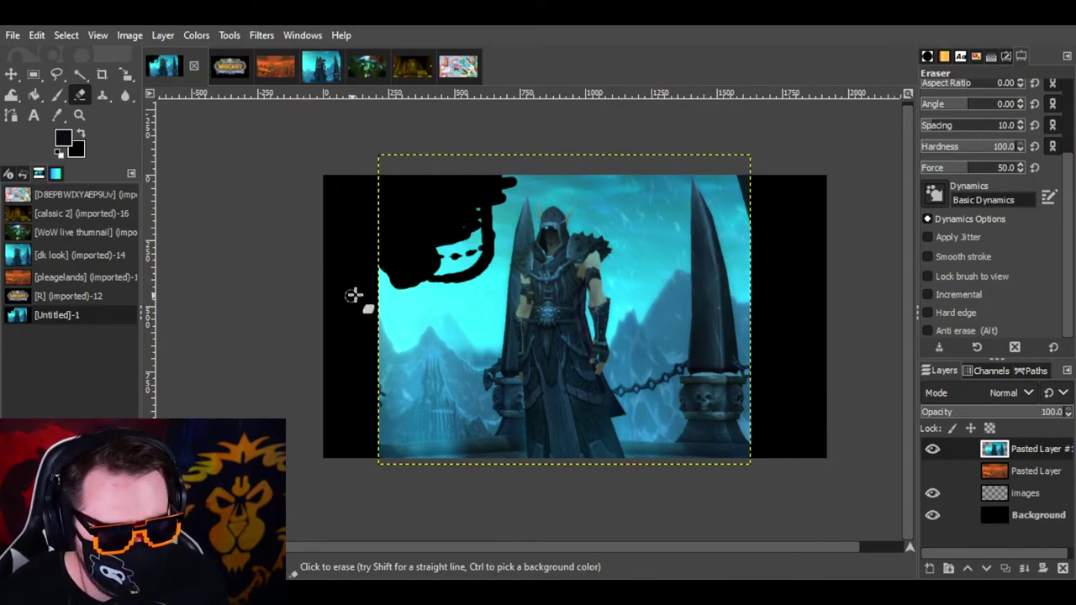
click(392, 305)
mouse_move(381, 303)
mouse_down()
mouse_move(400, 273)
mouse_move(375, 268)
mouse_move(387, 266)
mouse_move(372, 287)
mouse_move(378, 363)
mouse_move(388, 317)
mouse_move(377, 323)
mouse_move(389, 346)
mouse_move(404, 345)
mouse_move(401, 313)
mouse_move(373, 309)
mouse_move(435, 336)
mouse_move(413, 313)
mouse_move(435, 266)
mouse_move(439, 291)
mouse_move(422, 304)
mouse_move(441, 284)
mouse_move(438, 252)
mouse_move(407, 238)
mouse_move(448, 238)
mouse_move(465, 265)
mouse_move(485, 255)
mouse_move(481, 211)
mouse_move(473, 263)
mouse_move(483, 258)
mouse_move(453, 291)
mouse_up()
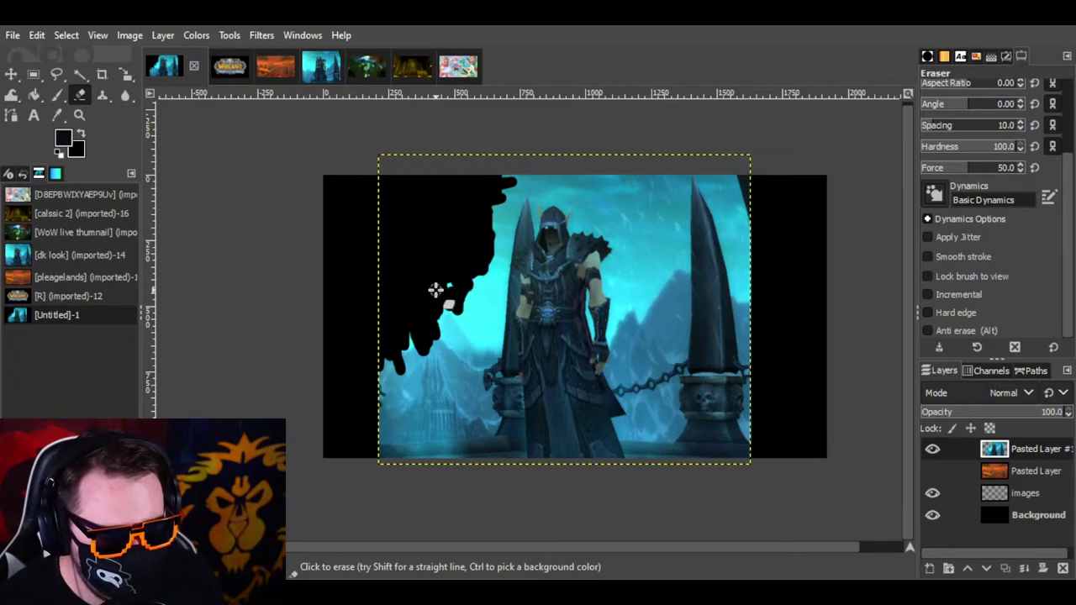
Step: Outline the background left of the figure with the Free Select tool
click(80, 75)
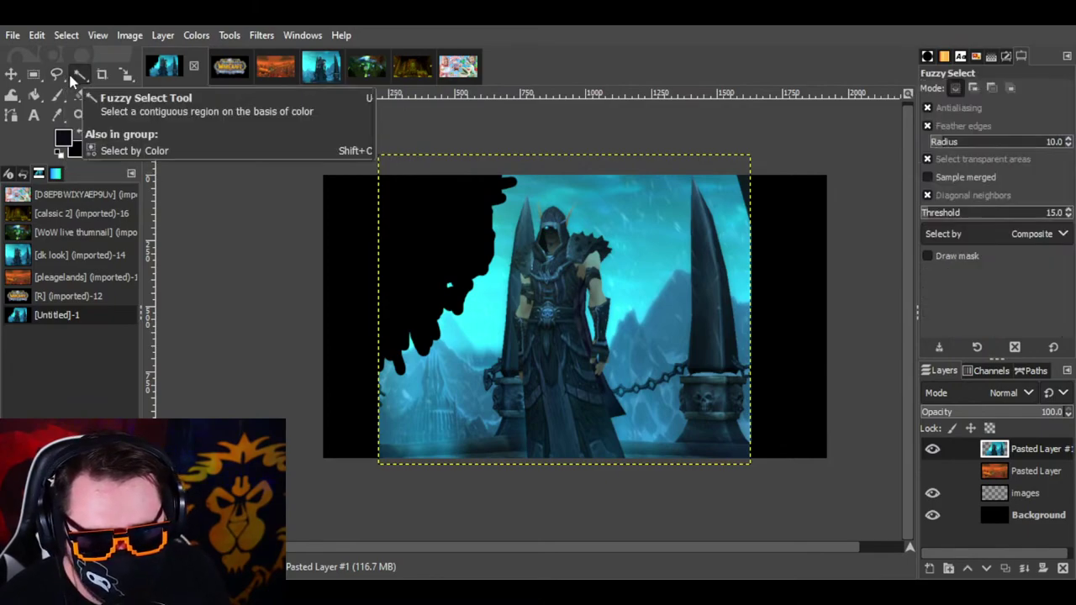
click(57, 76)
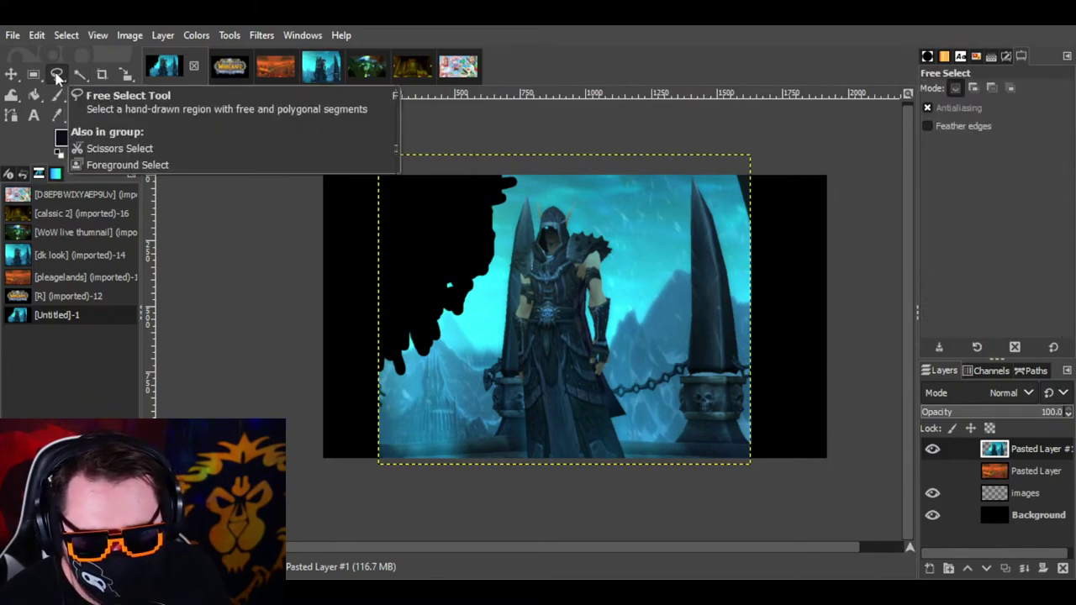
click(518, 163)
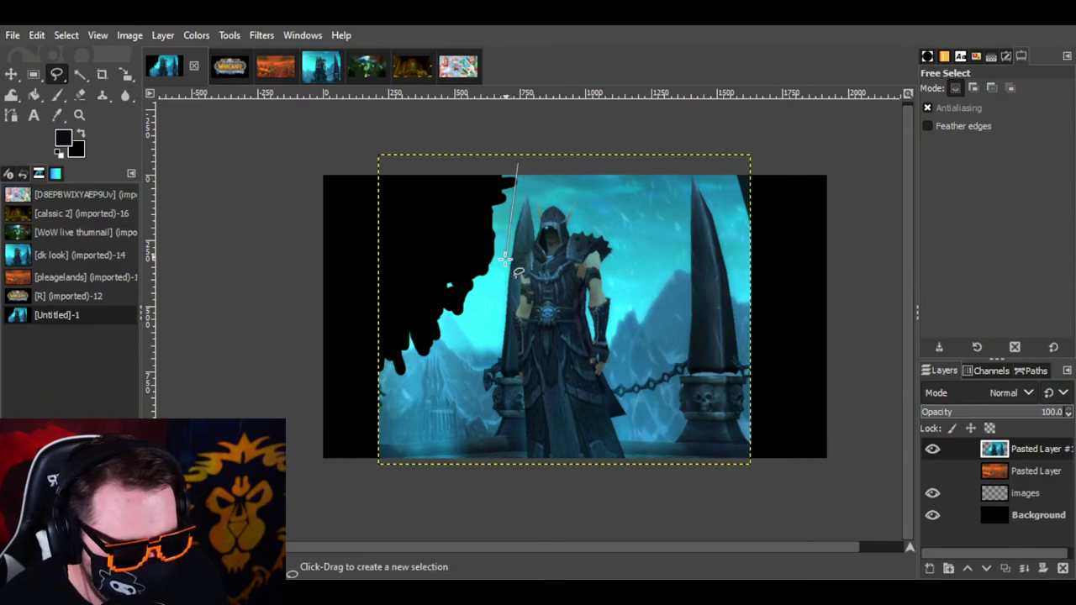
click(497, 380)
click(357, 439)
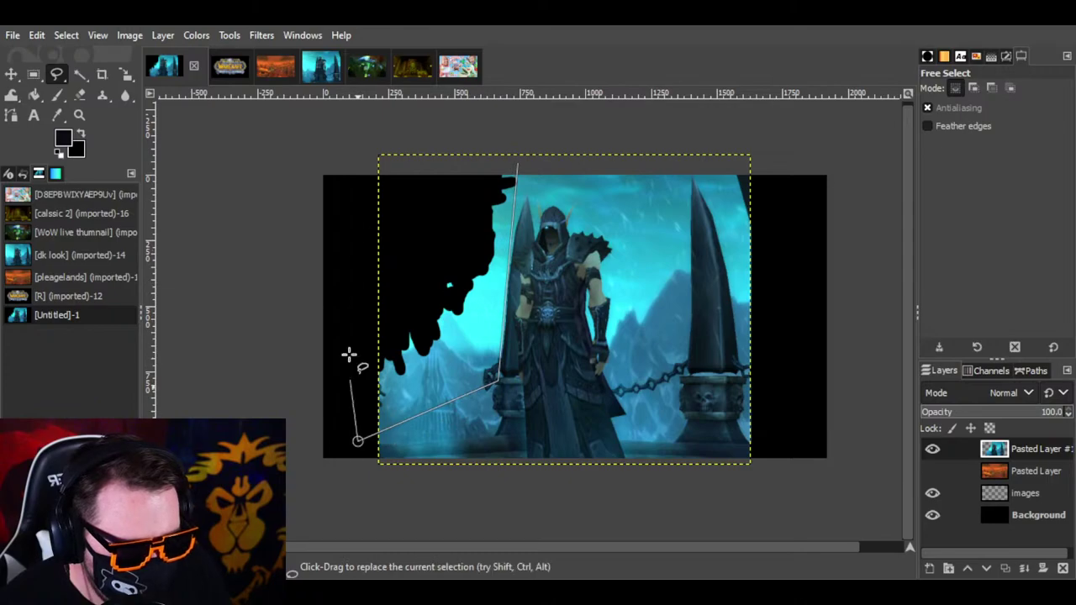
click(345, 130)
click(516, 164)
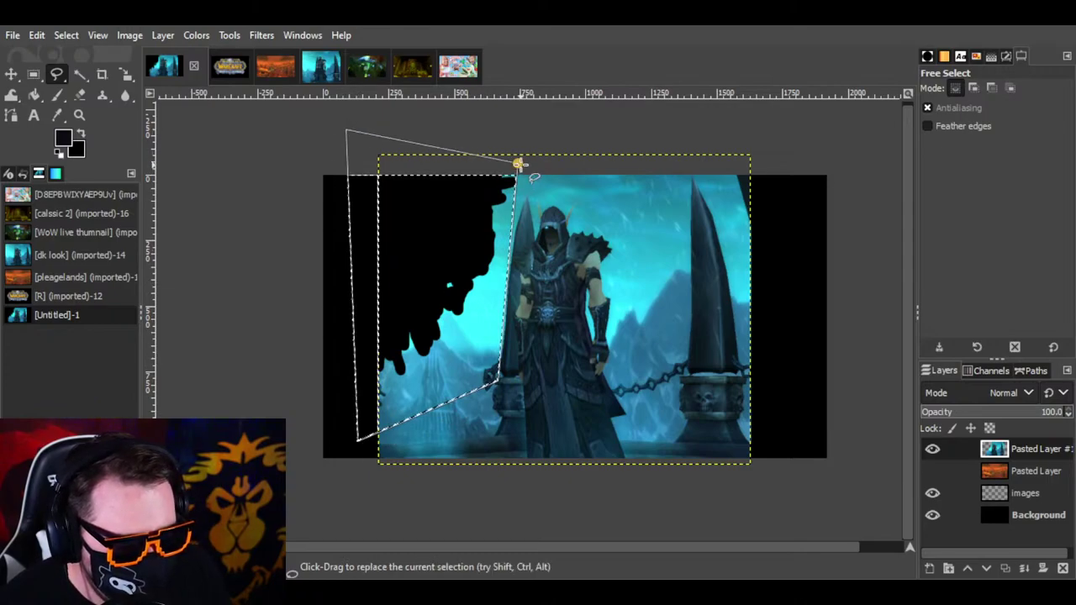
Step: Cut the selected background away and clear the selection
click(39, 37)
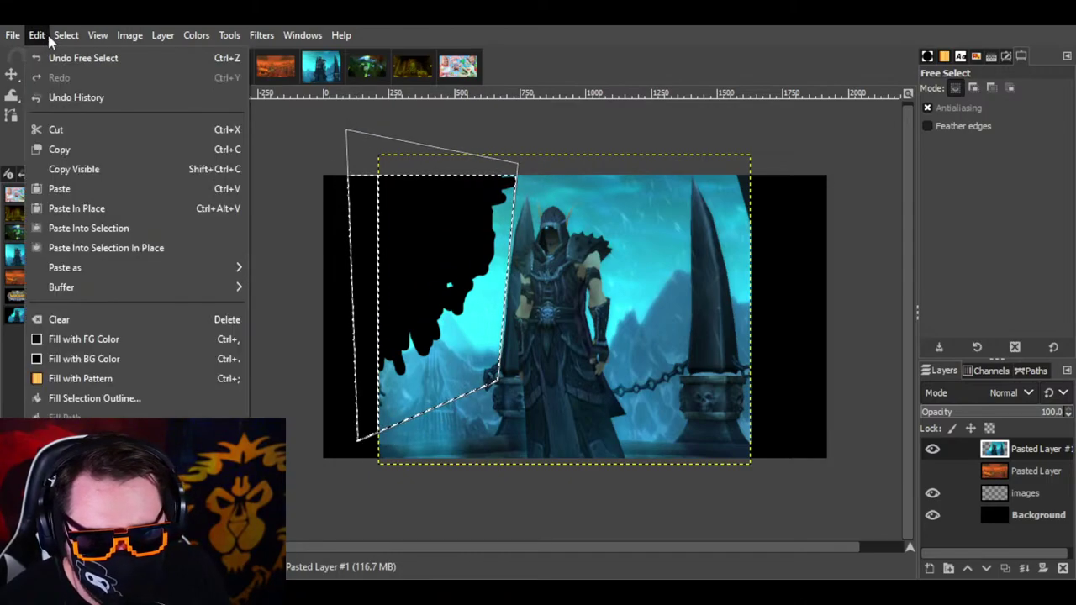
click(55, 131)
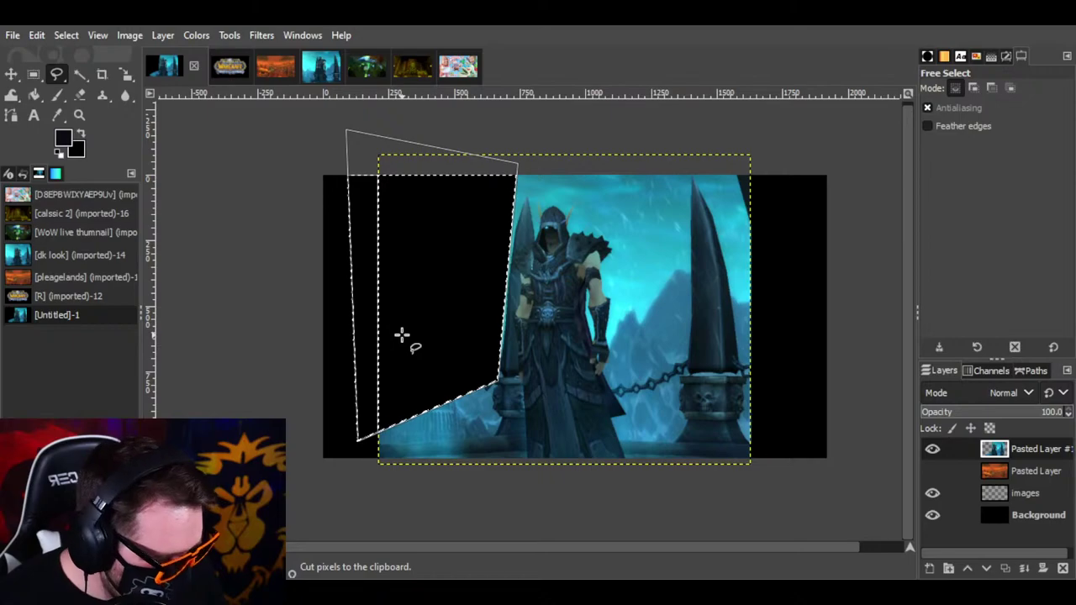
click(67, 34)
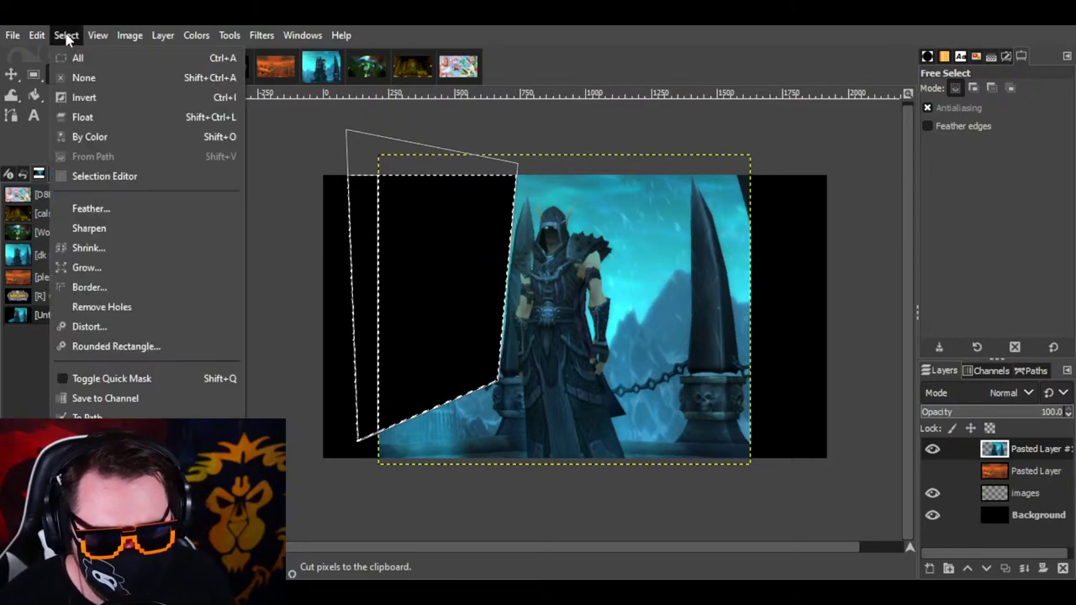
click(84, 77)
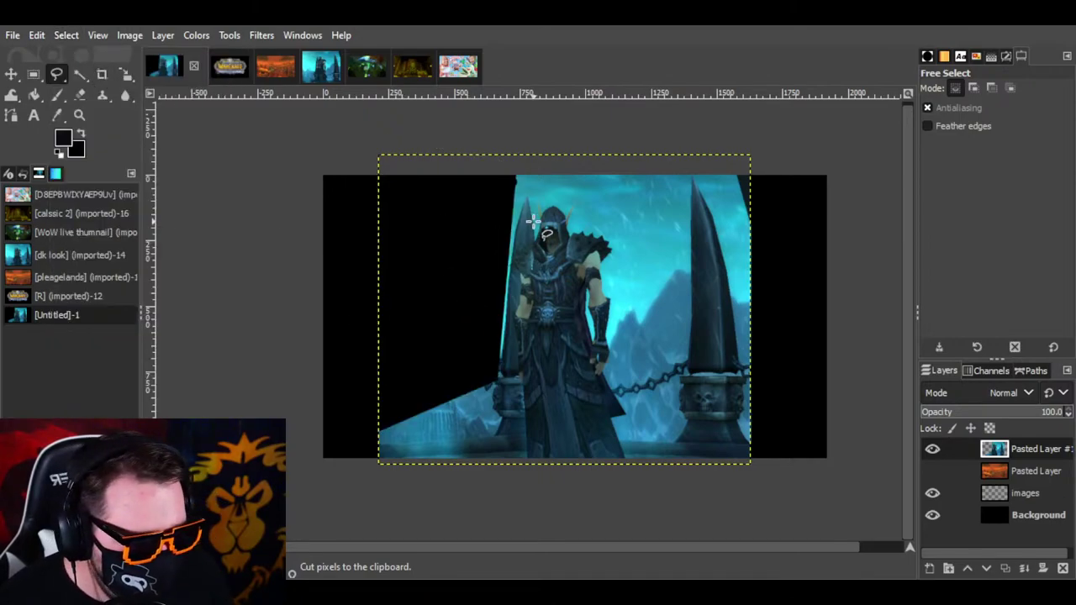
scroll(504, 215, up, 1)
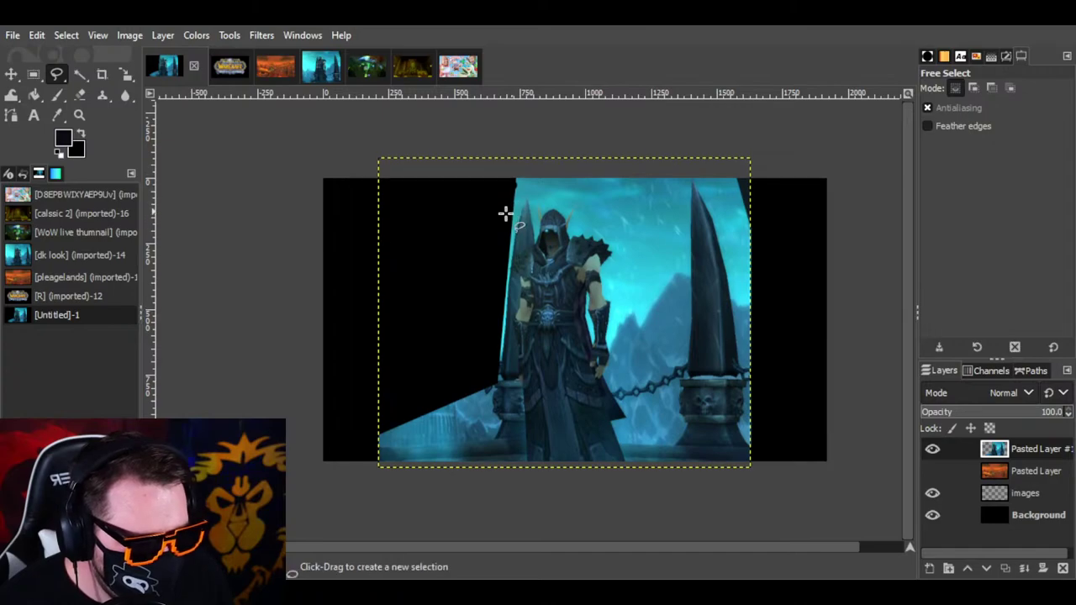
Step: Zoom the view in on the death knight's head and hood
click(79, 116)
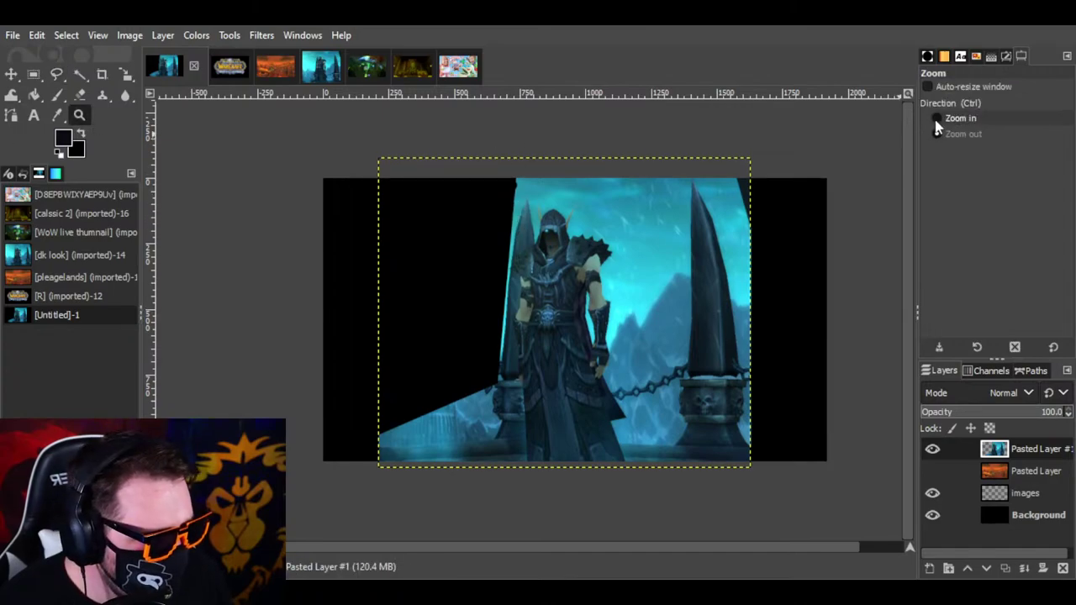
click(540, 289)
click(541, 290)
scroll(604, 291, up, 2)
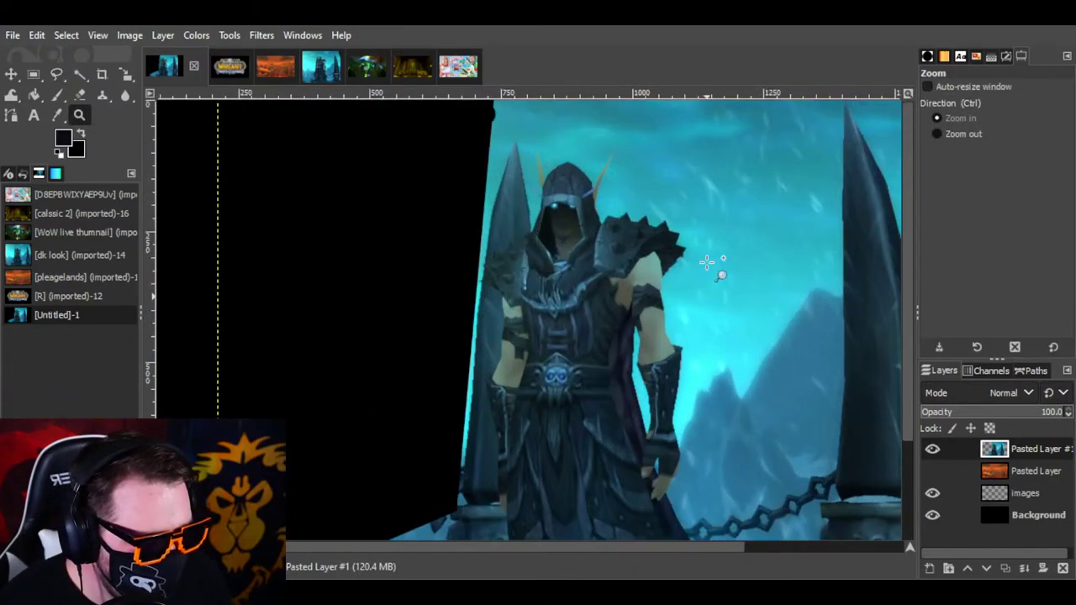
click(526, 224)
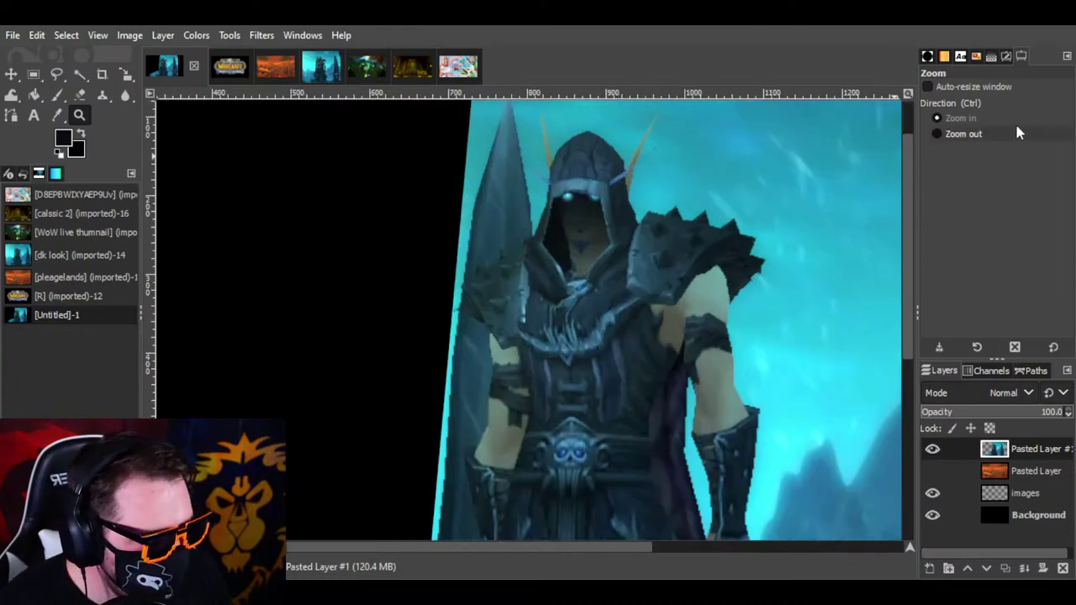
click(938, 135)
click(478, 220)
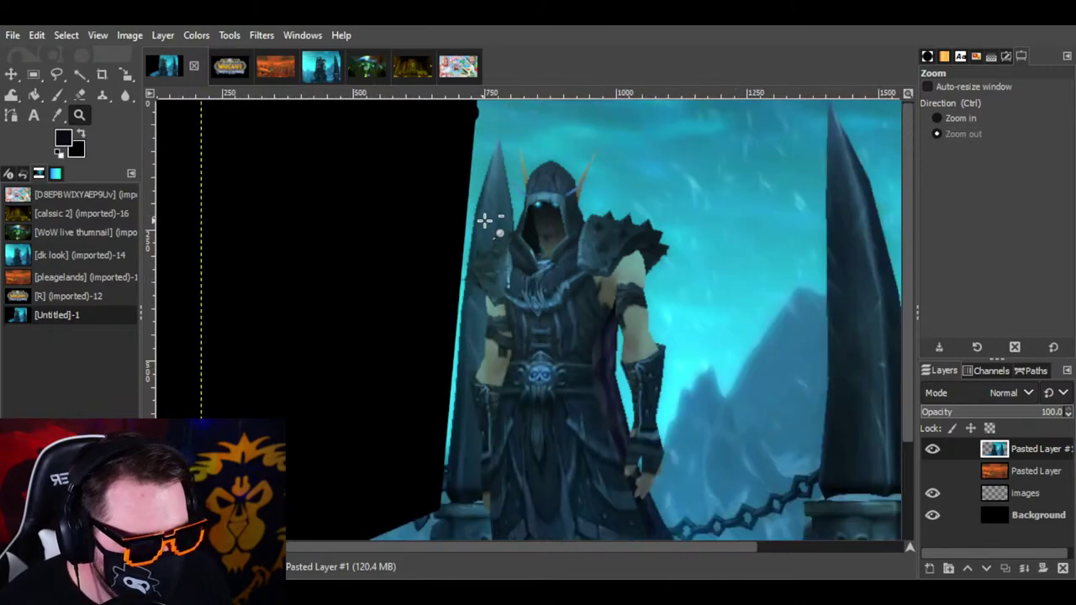
Step: Trace the sky above and left of the hood with Free Select and cut it away
click(57, 74)
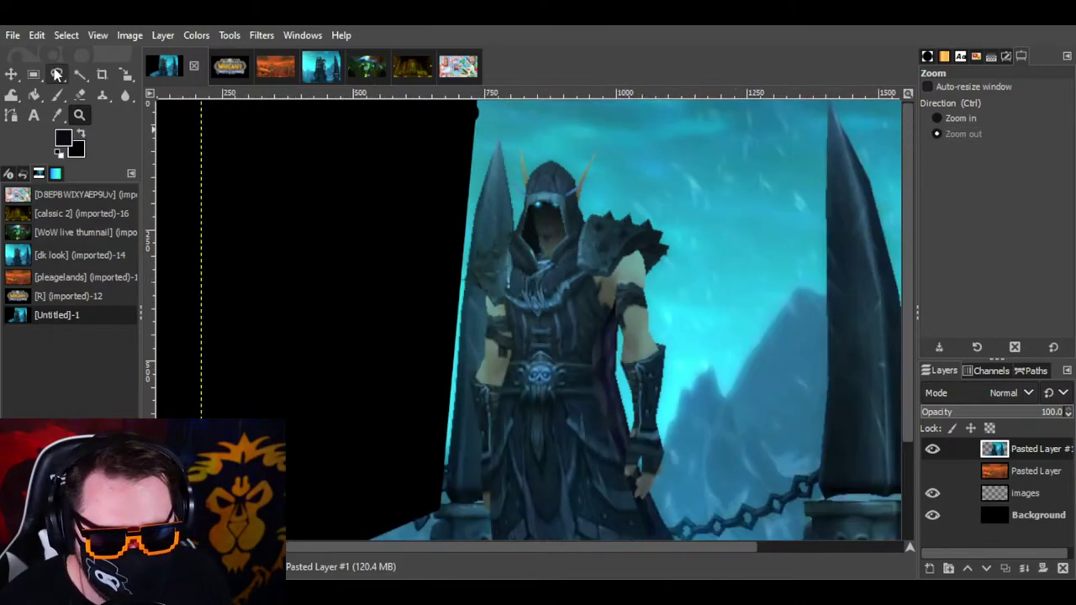
click(512, 223)
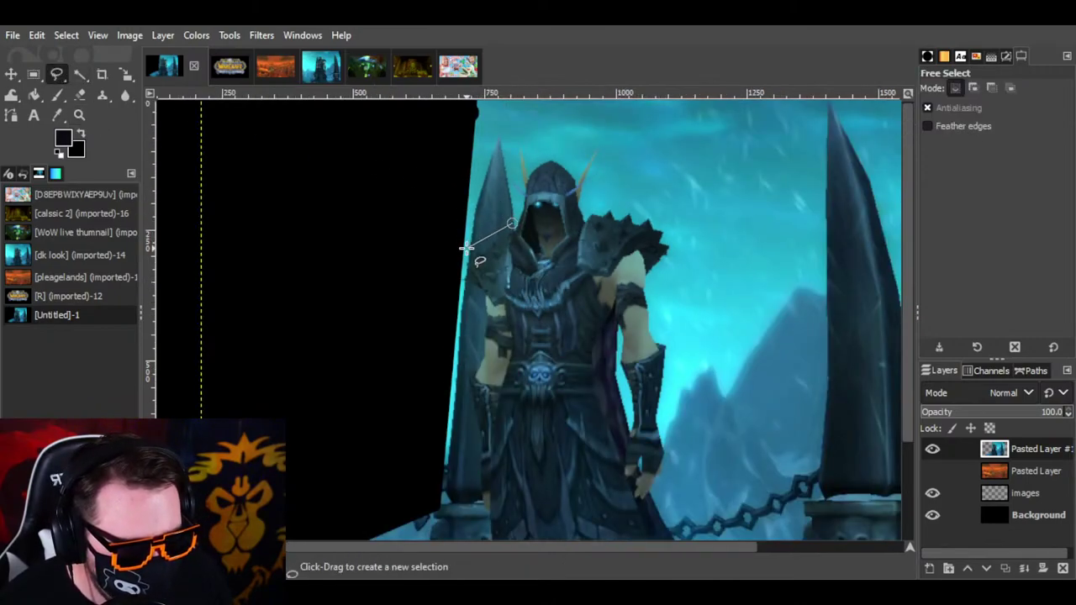
click(435, 270)
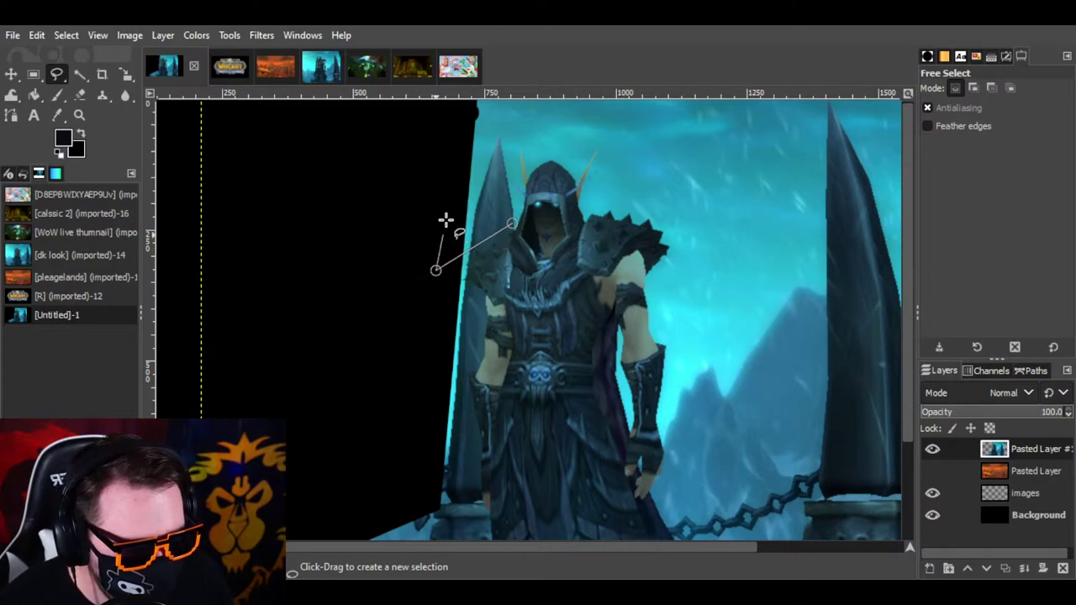
click(452, 105)
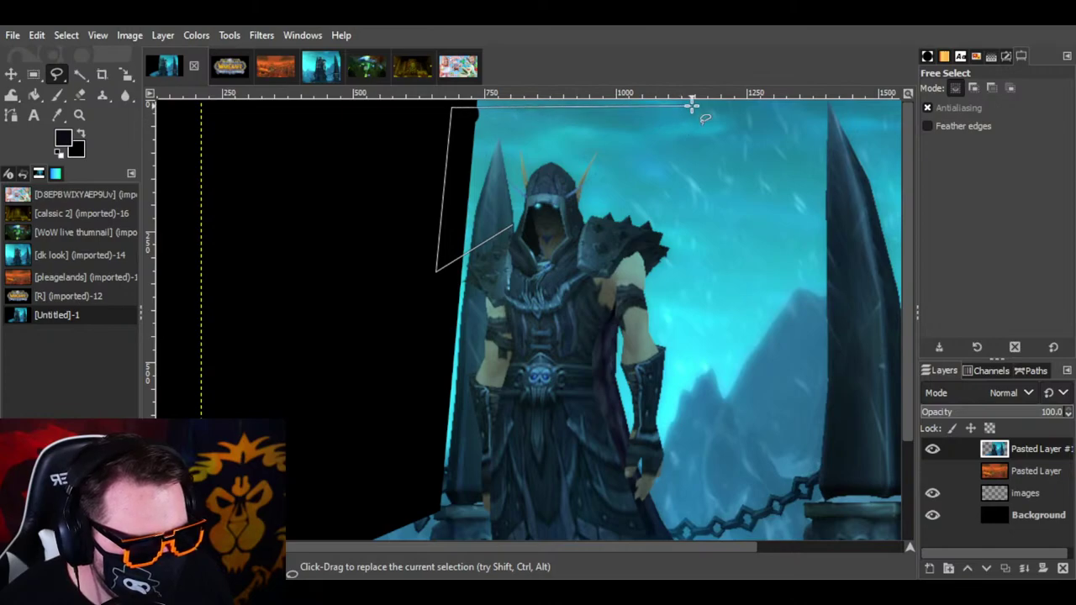
click(594, 209)
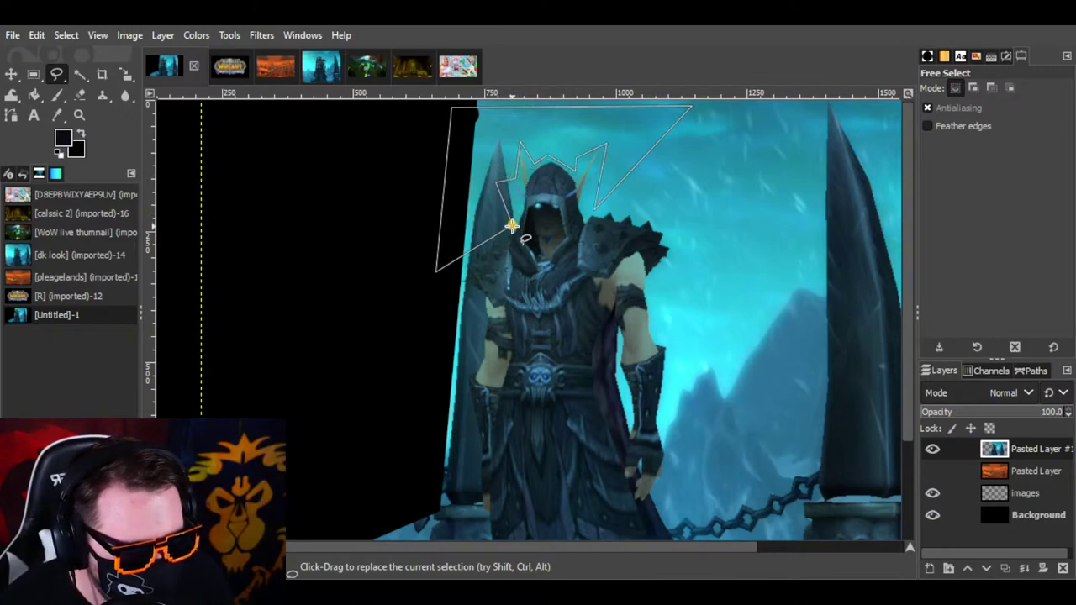
key(Return)
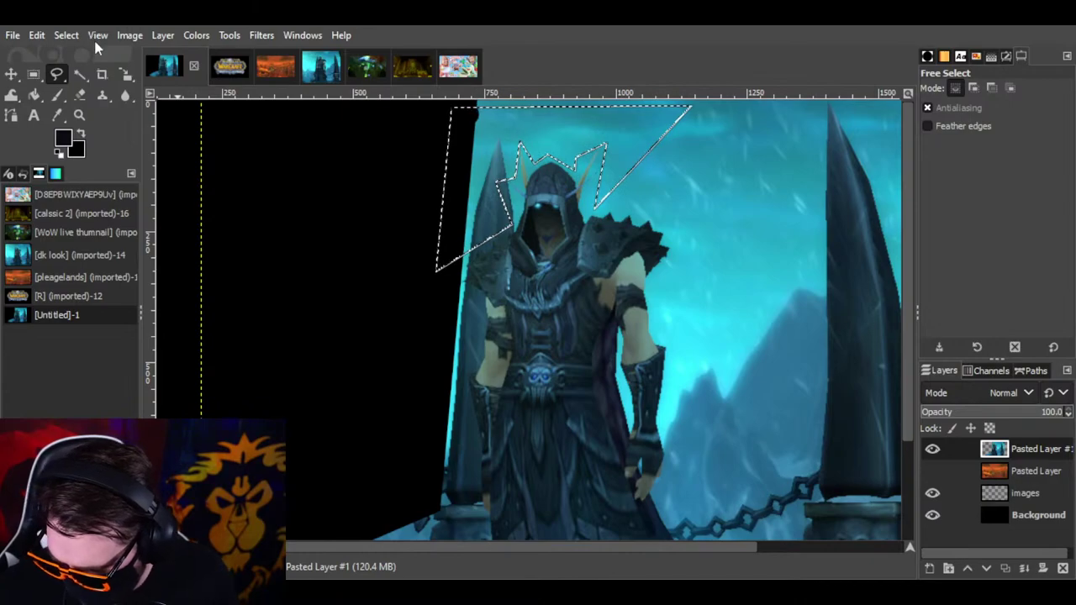
key(ctrl+x)
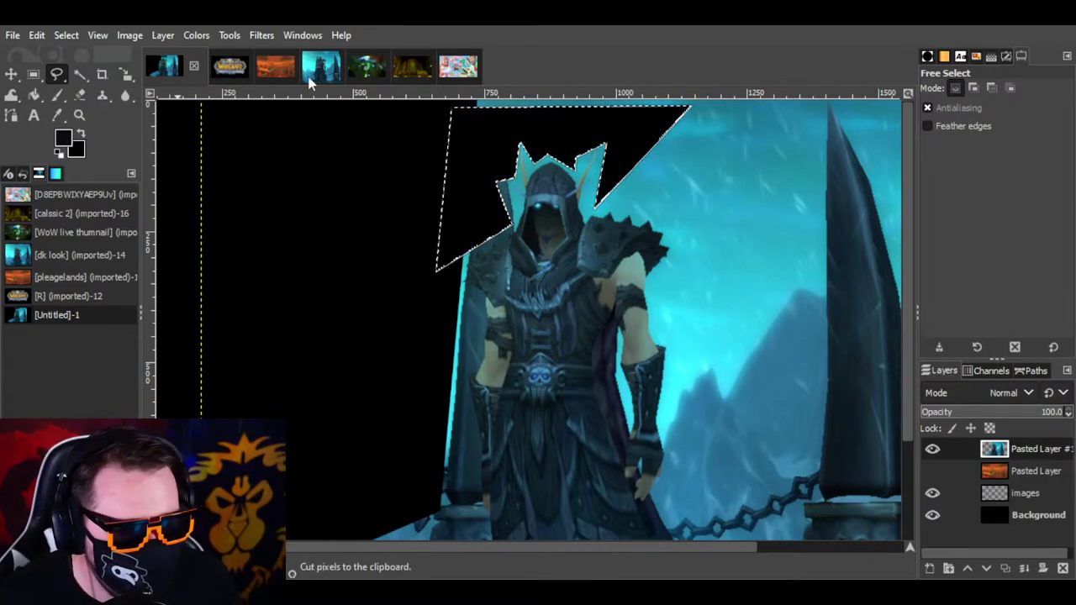
Step: Clear the selection, then trace and cut away the sky right of the head by the spike
click(63, 35)
click(84, 78)
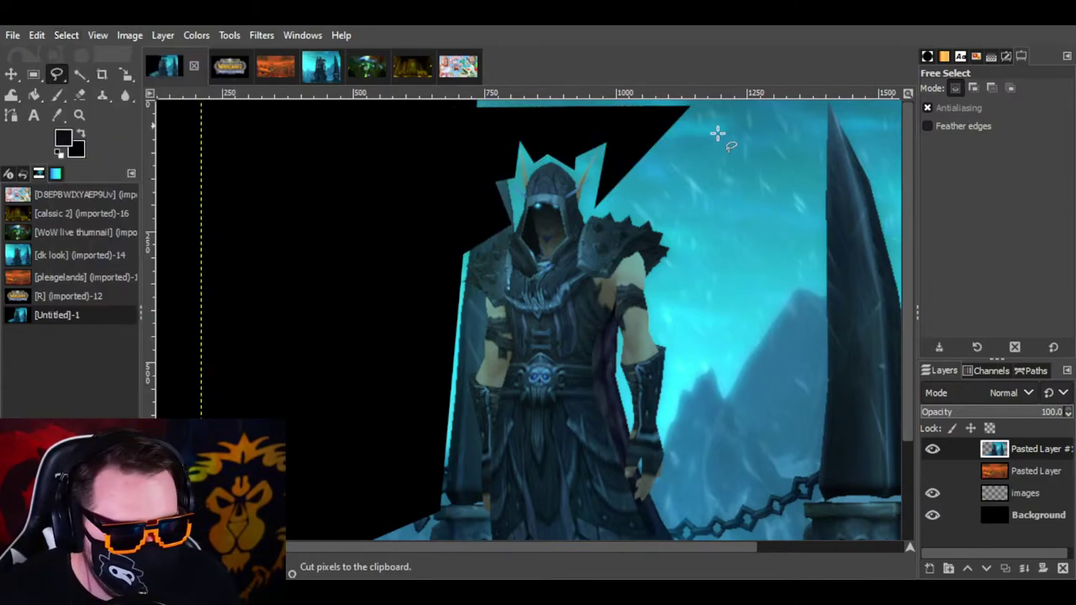
mouse_move(722, 185)
mouse_down()
mouse_move(717, 242)
mouse_move(691, 278)
mouse_up()
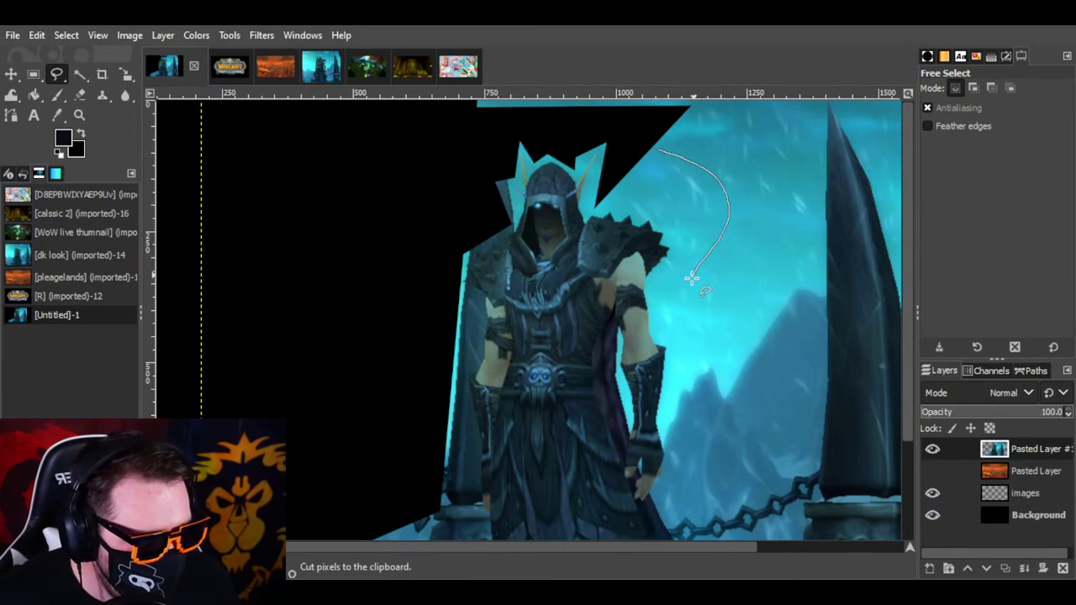
mouse_move(721, 340)
mouse_down()
mouse_move(812, 330)
mouse_move(856, 273)
mouse_move(863, 186)
mouse_move(805, 123)
mouse_move(710, 118)
mouse_move(661, 146)
mouse_up()
key(Return)
key(ctrl+x)
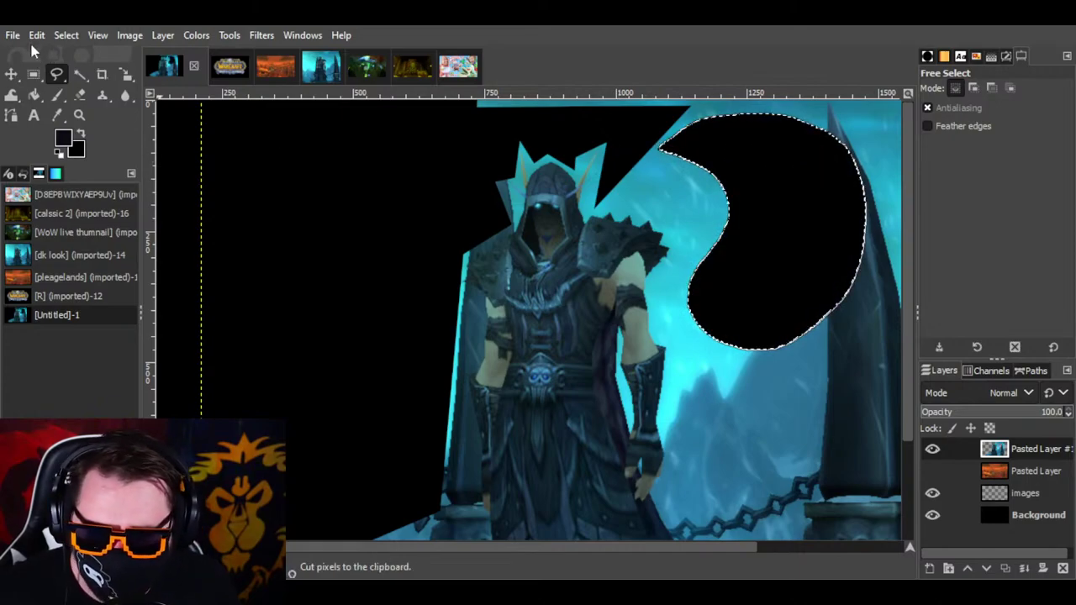
Step: Clear the selection and outline the background down the figure's shoulder, arm and robe
click(65, 35)
click(85, 77)
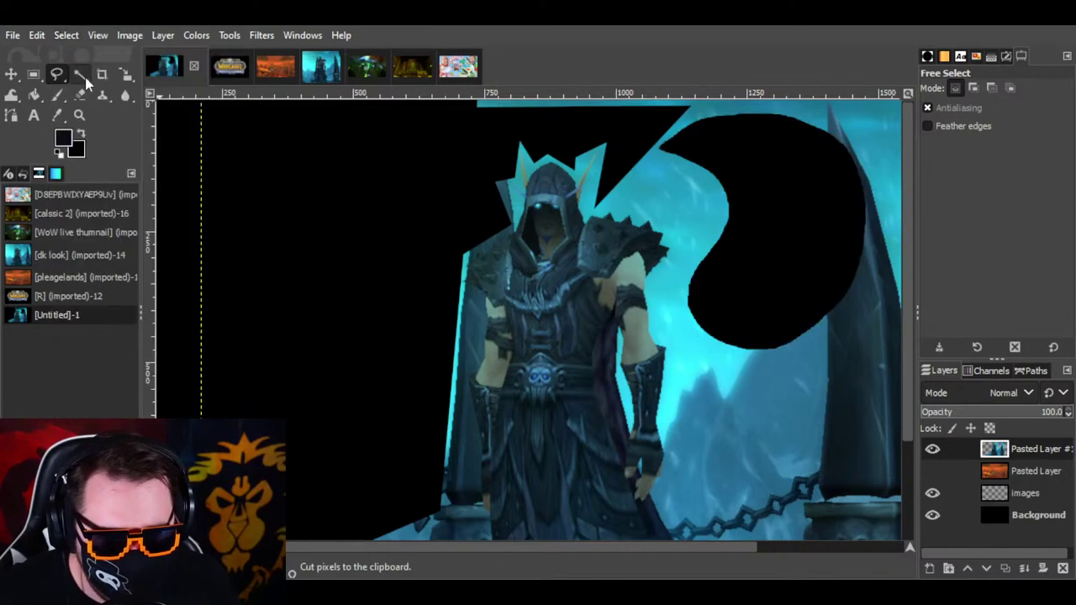
scroll(810, 277, down, 3)
scroll(742, 260, up, 3)
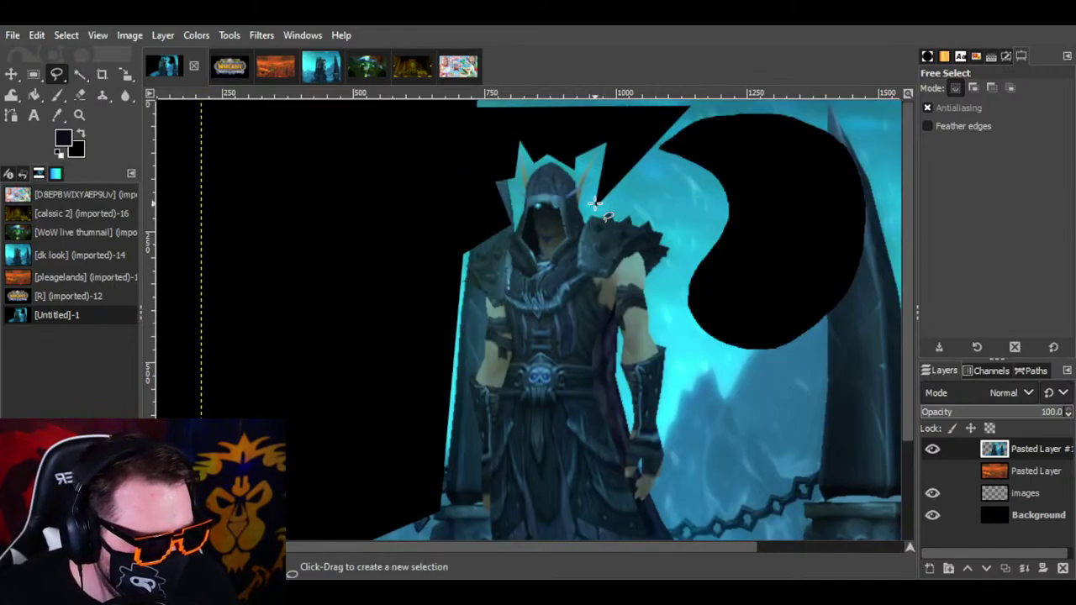
click(688, 227)
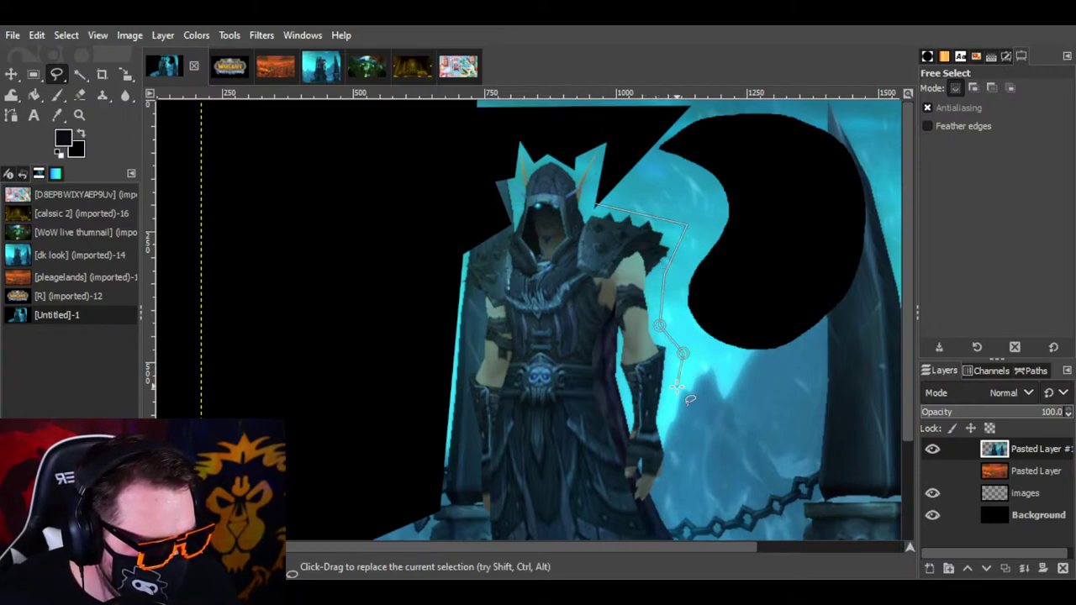
click(662, 423)
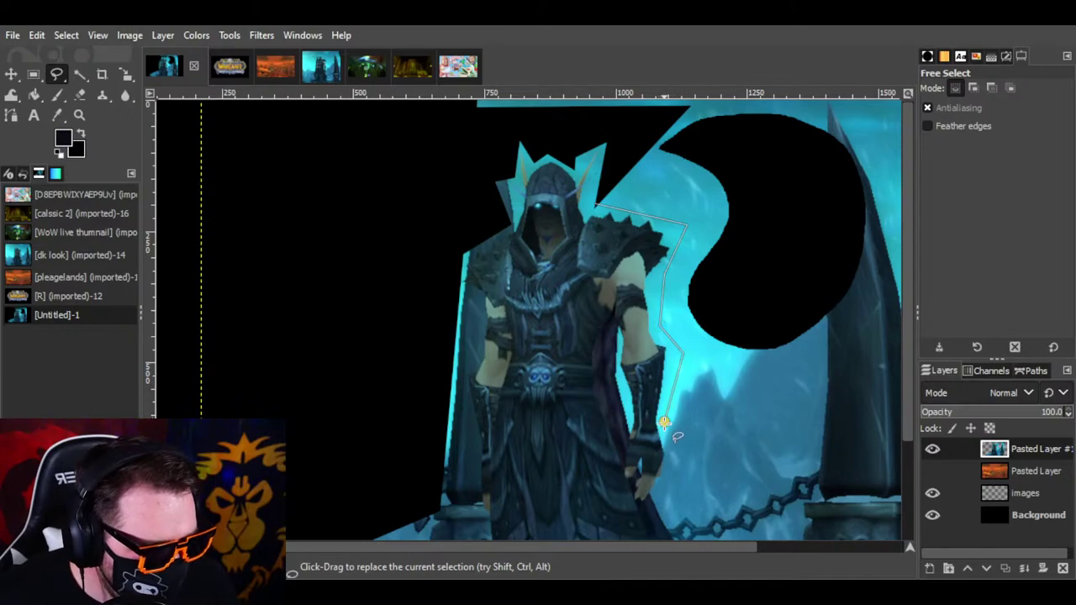
click(661, 492)
scroll(664, 490, down, 3)
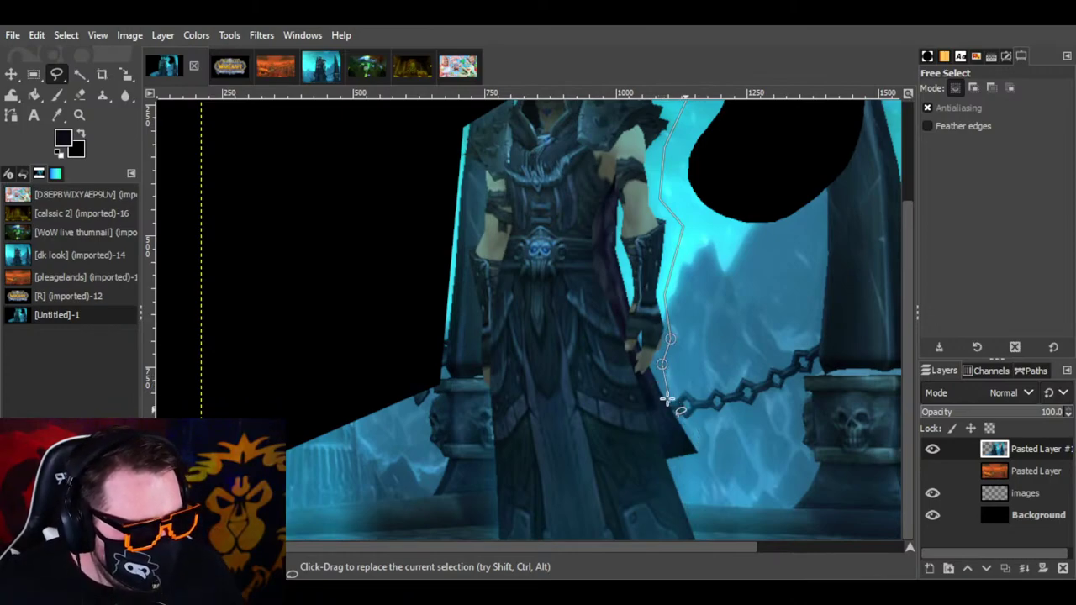
click(643, 382)
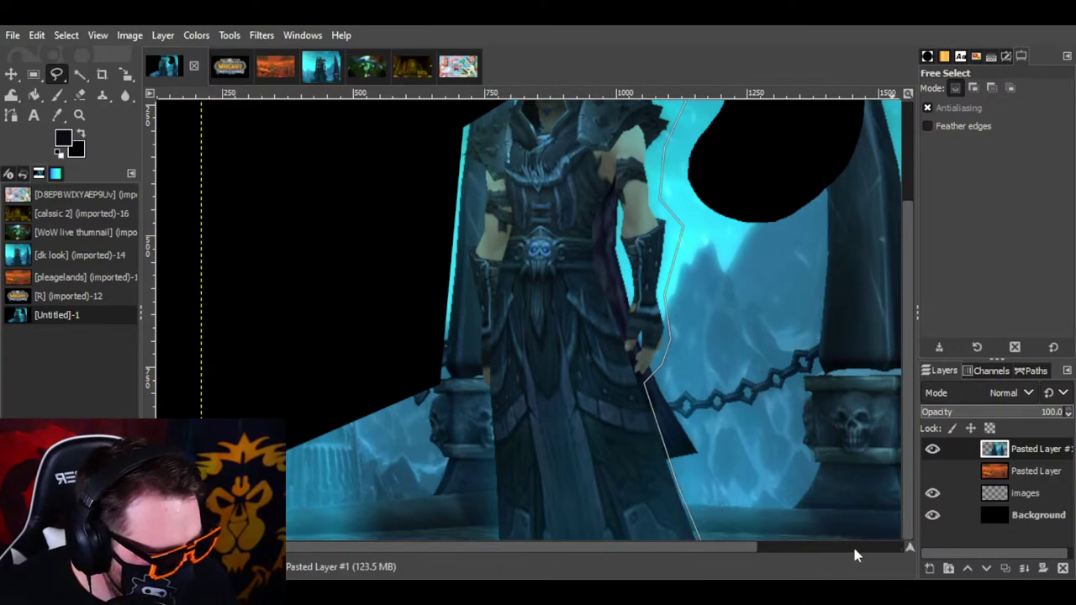
Step: Close the outline through the top-right corner and cut the right background away
drag(722, 554, 830, 549)
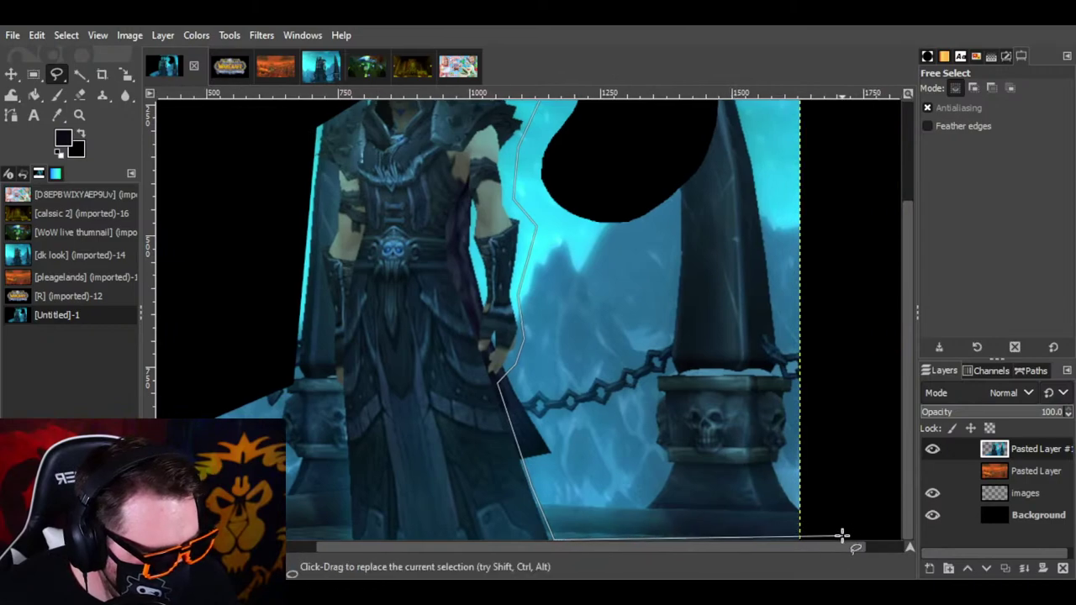
scroll(841, 336, up, 3)
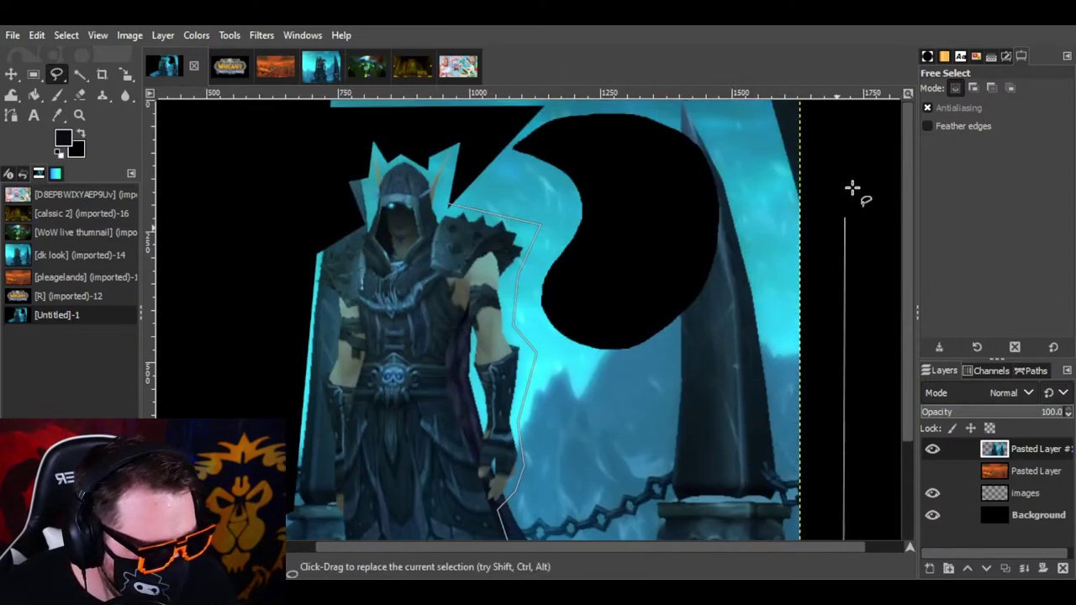
click(841, 106)
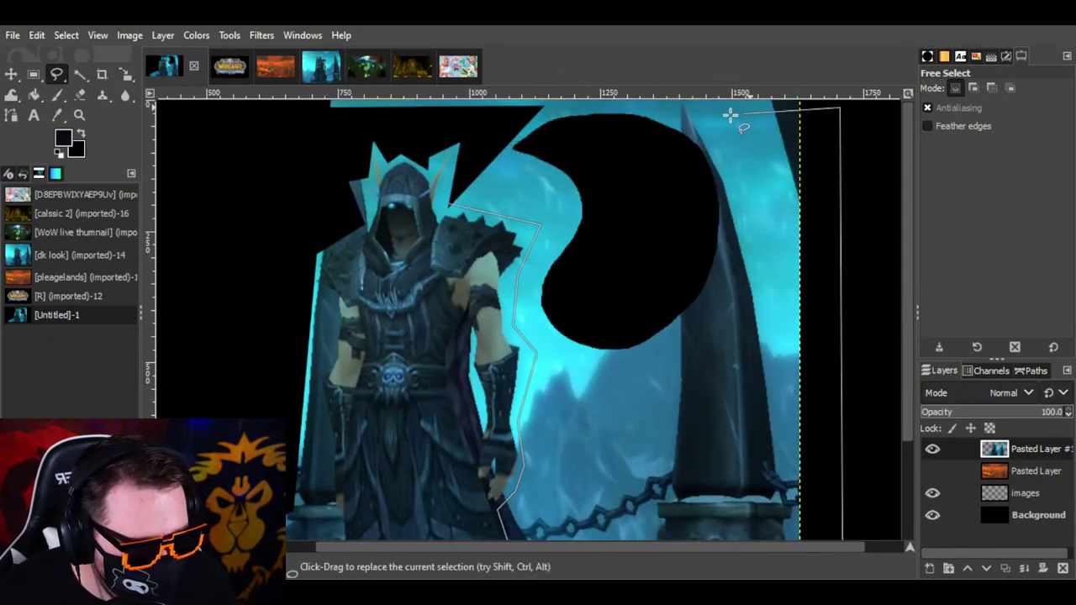
click(466, 144)
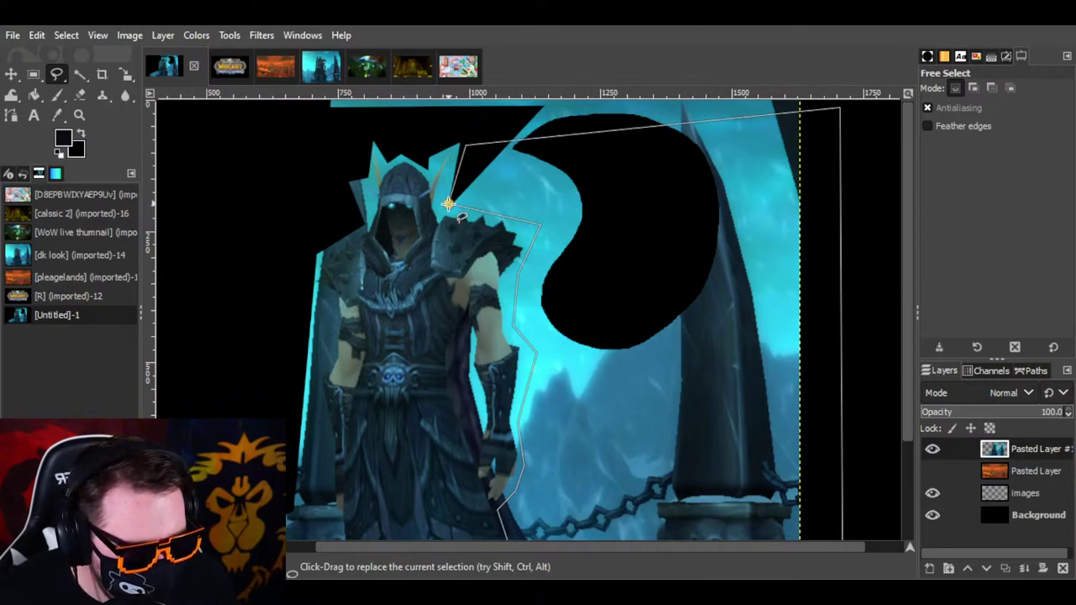
click(450, 204)
key(ctrl+x)
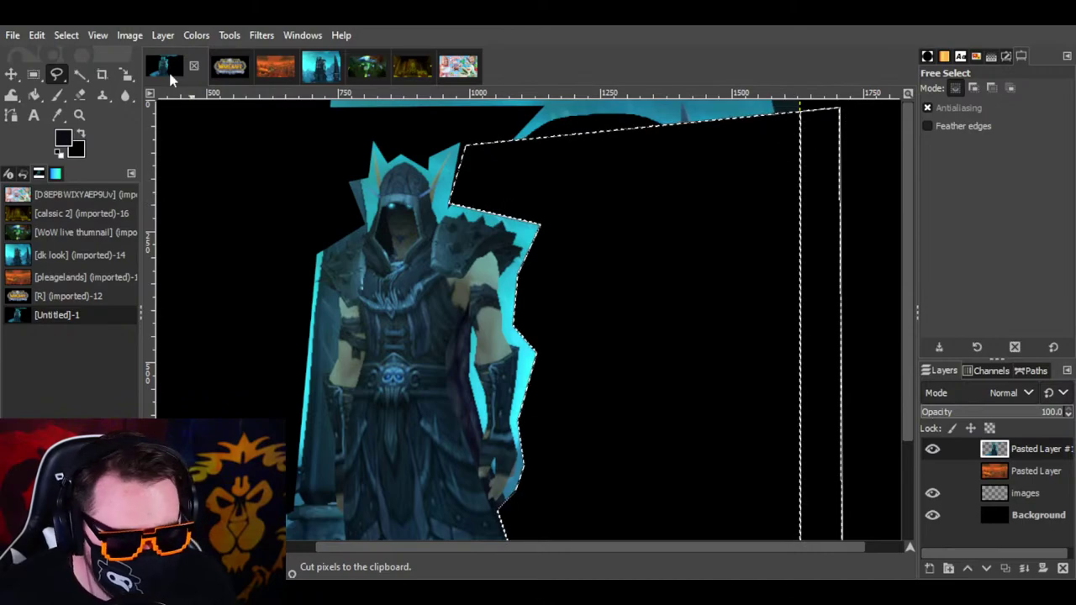
Step: Outline the cyan strip along the image top, then clear the selection
click(61, 37)
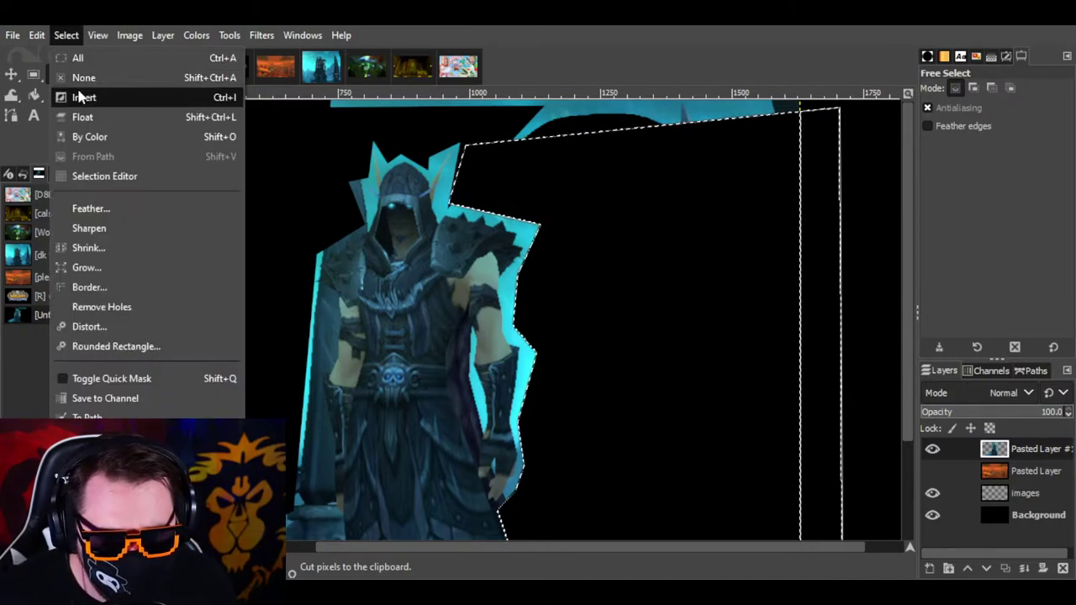
click(80, 77)
click(842, 150)
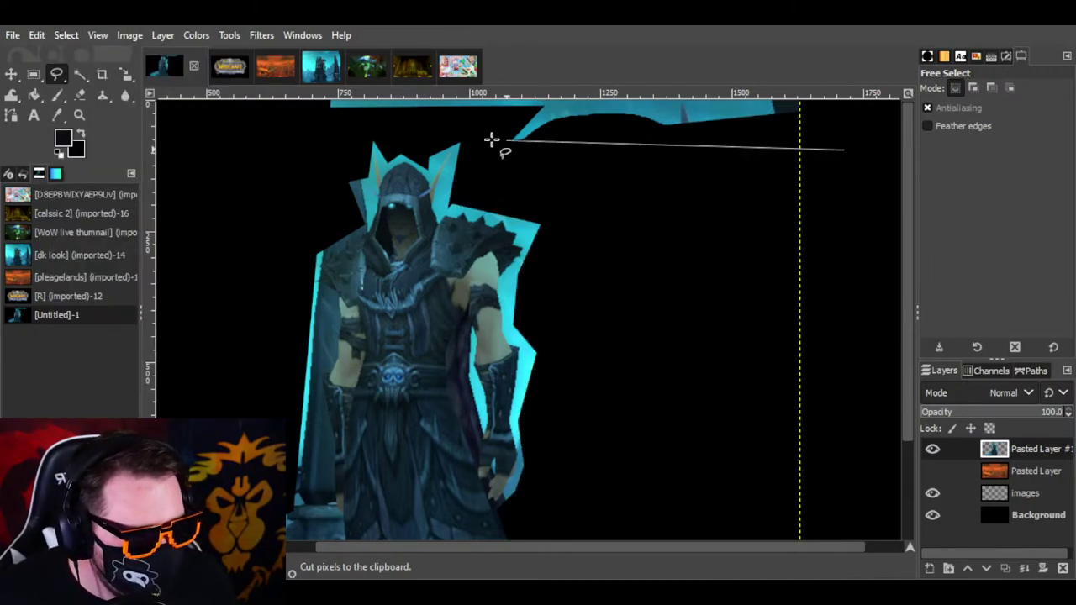
click(212, 127)
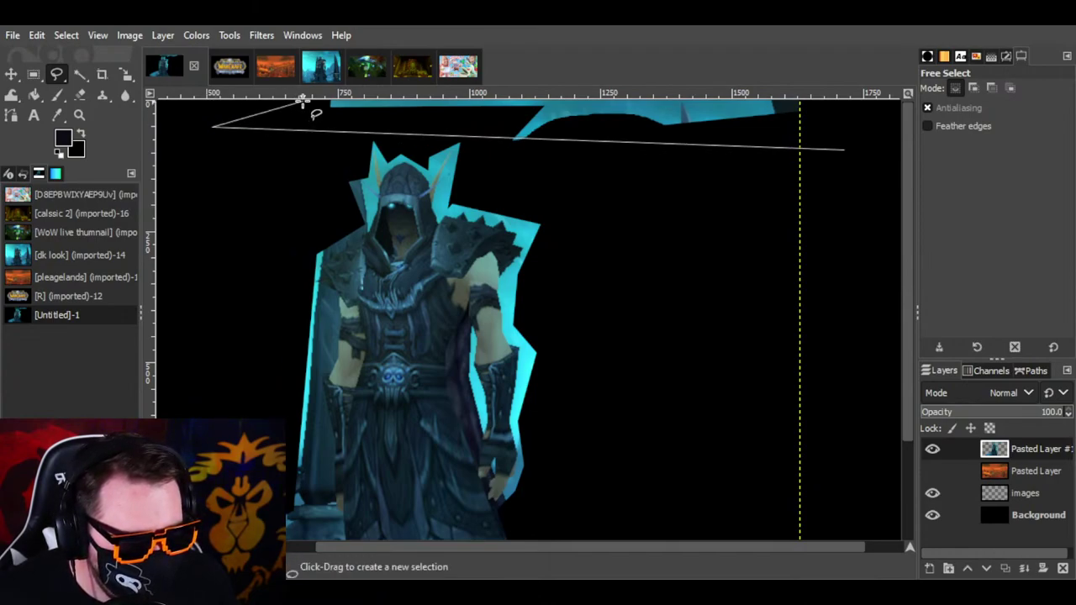
click(214, 126)
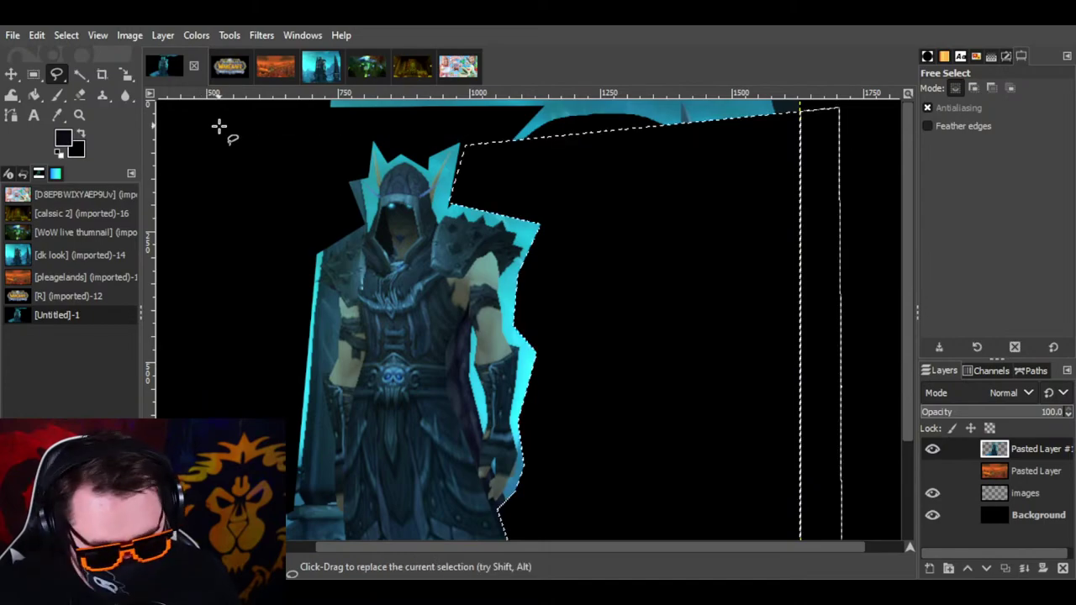
key(Return)
click(67, 36)
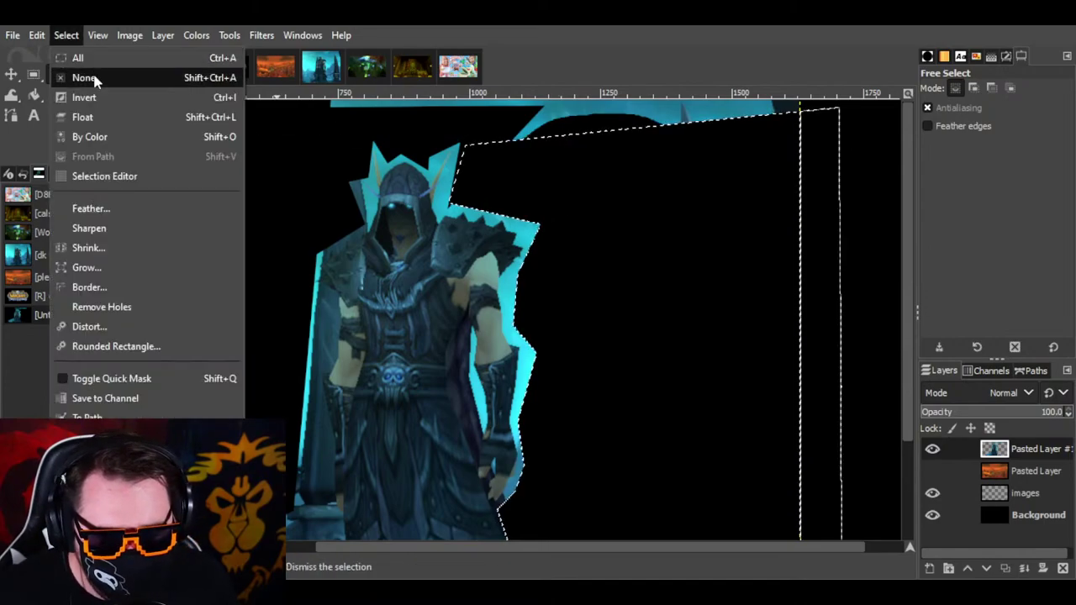
click(83, 77)
Step: Outline the strip and stone base left of the lower robe down to the bottom and cut them away
scroll(765, 281, down, 3)
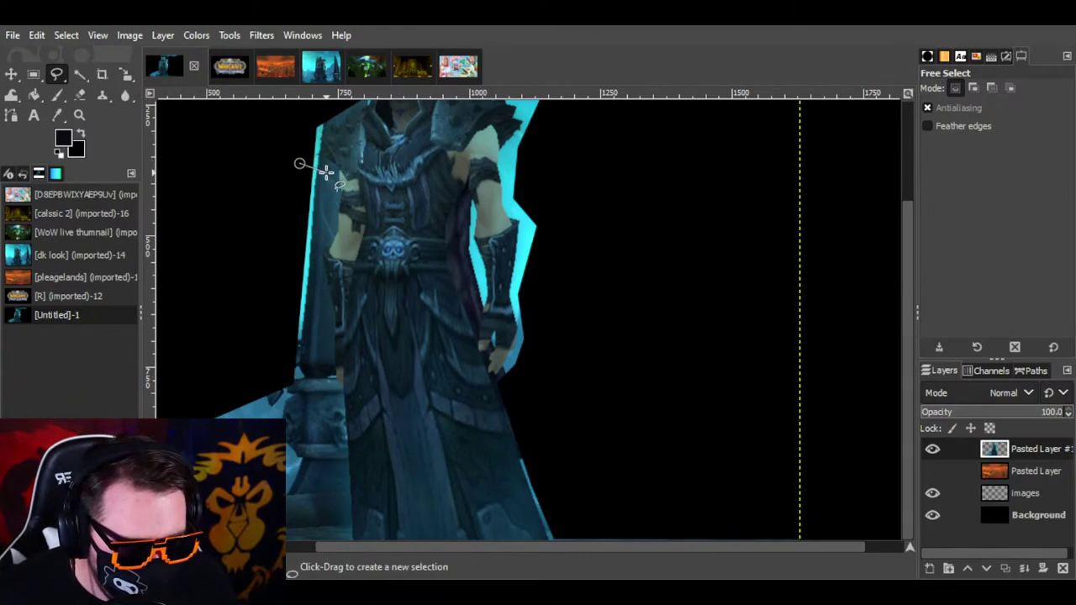
click(329, 237)
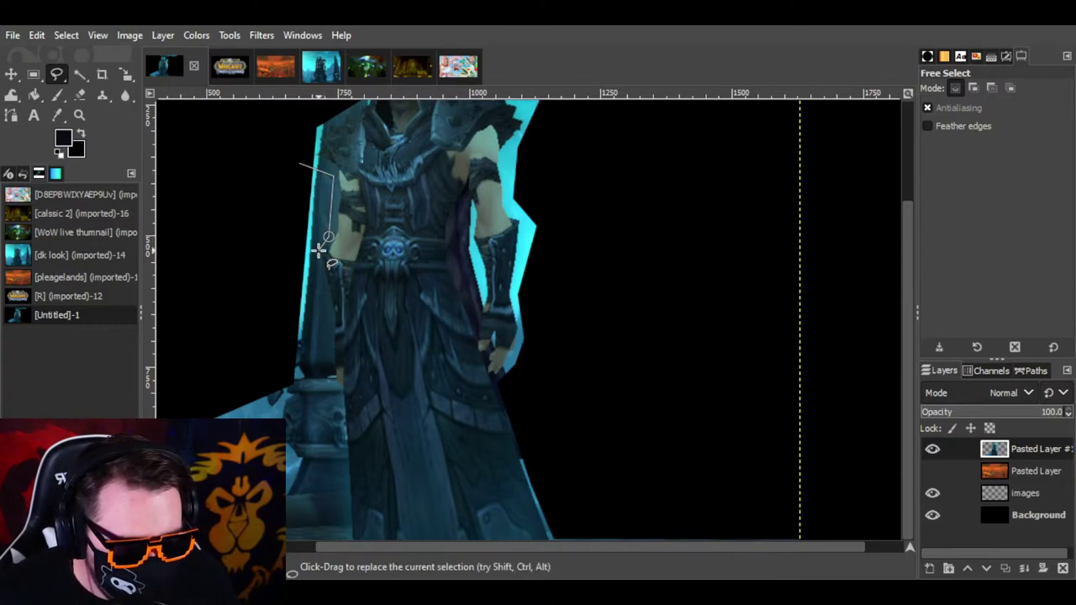
click(319, 250)
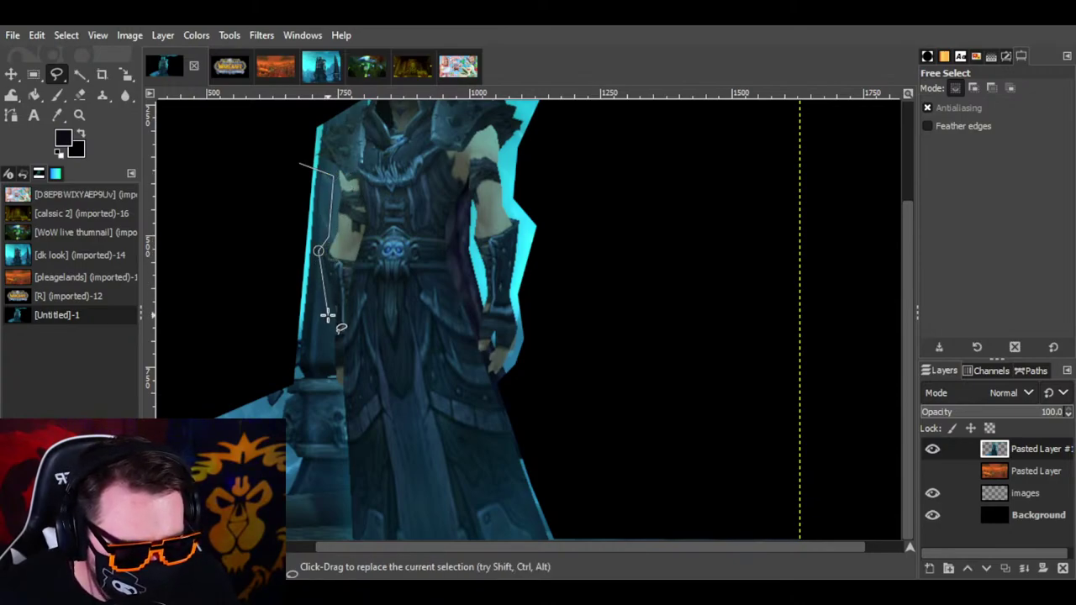
click(328, 316)
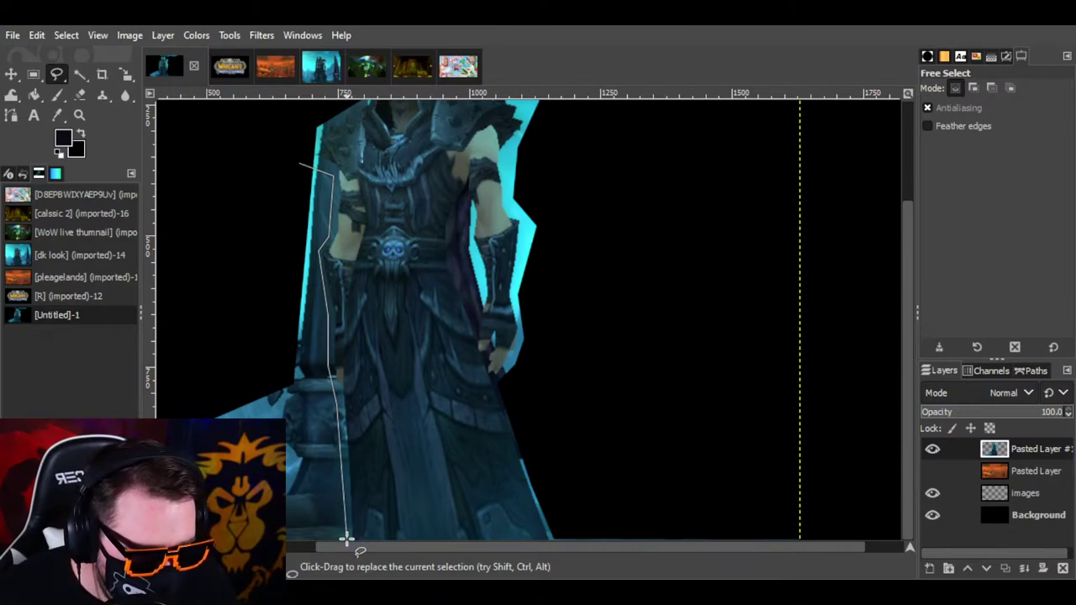
click(347, 538)
scroll(347, 538, left, 5)
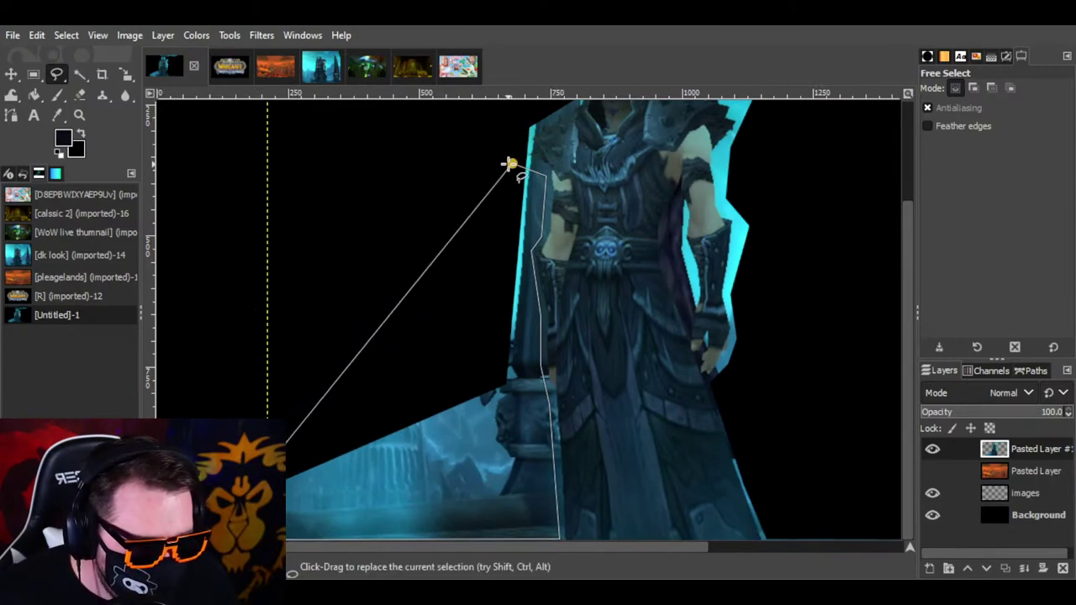
click(514, 164)
key(Return)
key(ctrl+x)
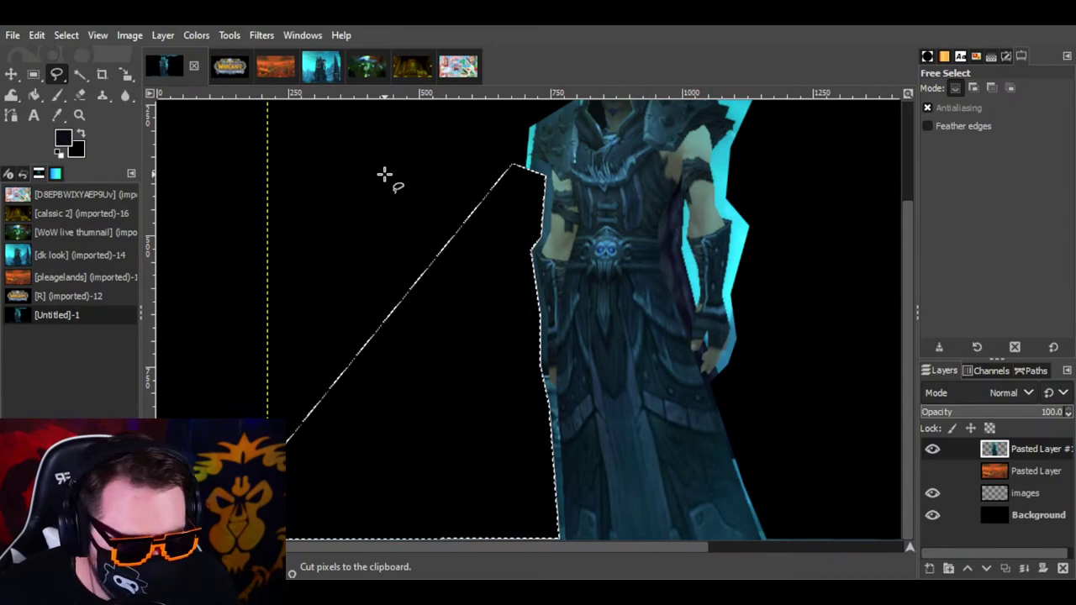
scroll(841, 404, up, 3)
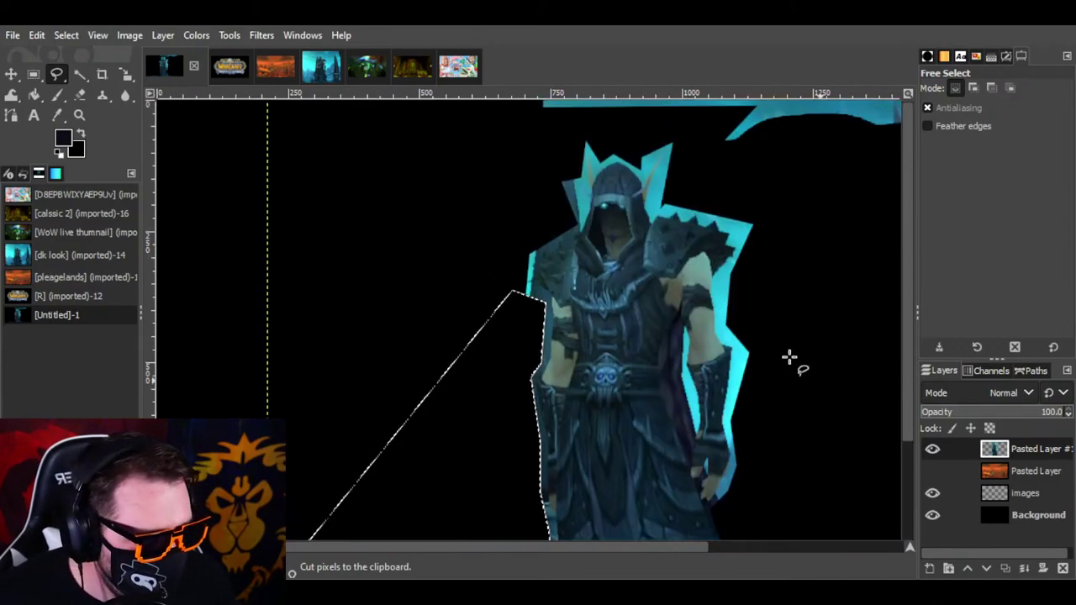
Step: Clear the selection and erase the leftover cyan strip along the top and the top-right fragment
click(80, 96)
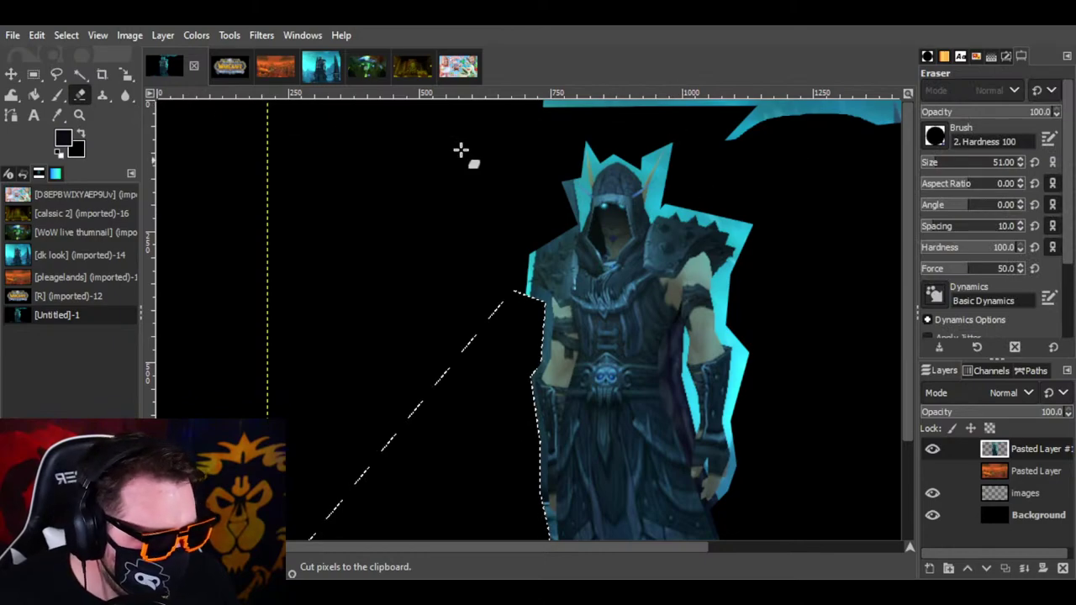
click(67, 34)
click(61, 76)
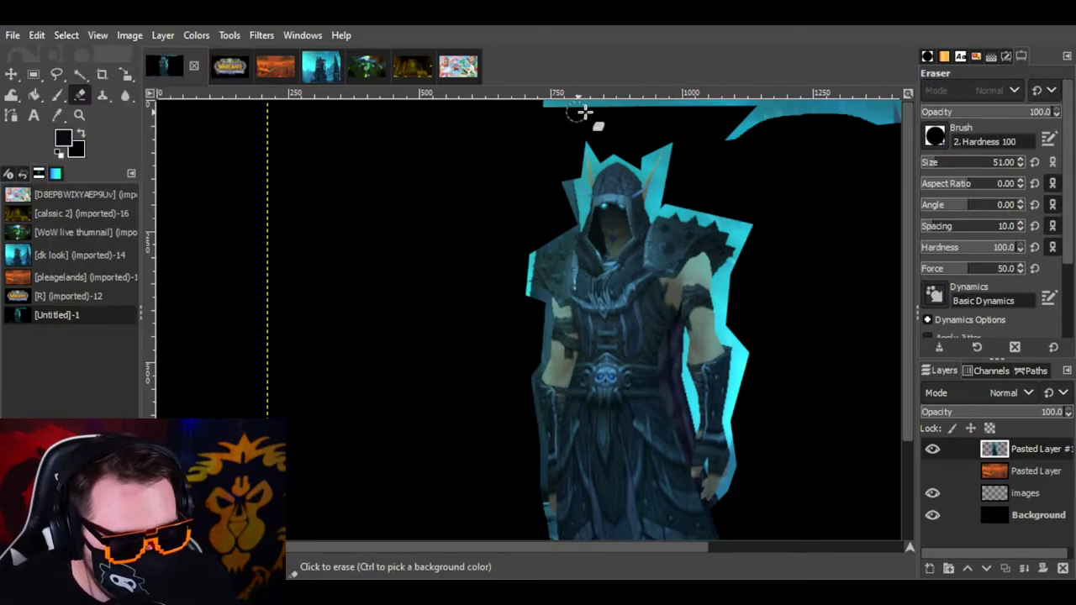
mouse_move(528, 111)
mouse_down()
mouse_move(899, 106)
mouse_move(512, 95)
mouse_move(589, 107)
mouse_move(575, 104)
mouse_move(777, 104)
mouse_move(717, 135)
mouse_move(883, 106)
mouse_move(866, 109)
mouse_move(852, 90)
mouse_move(864, 111)
mouse_move(904, 118)
mouse_up()
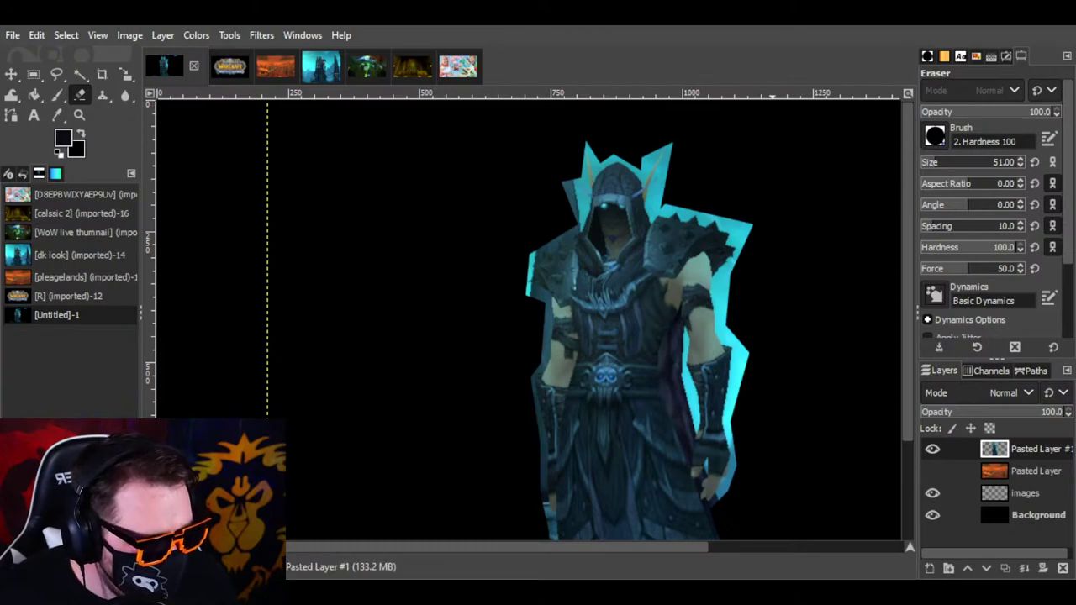
drag(669, 548, 794, 548)
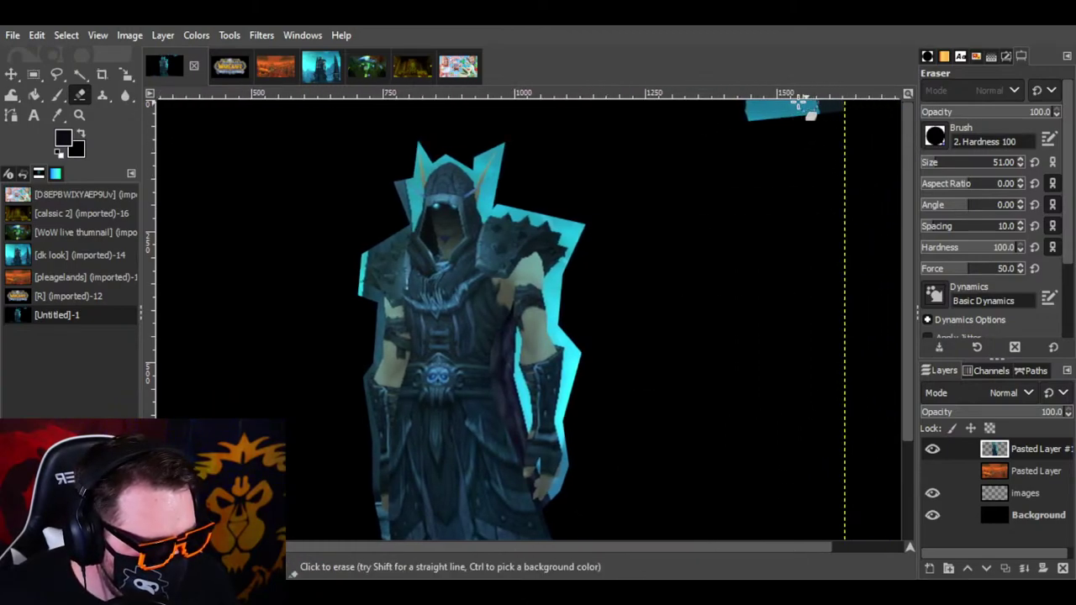
mouse_move(805, 94)
mouse_down()
mouse_move(782, 117)
mouse_move(848, 104)
mouse_move(751, 116)
mouse_up()
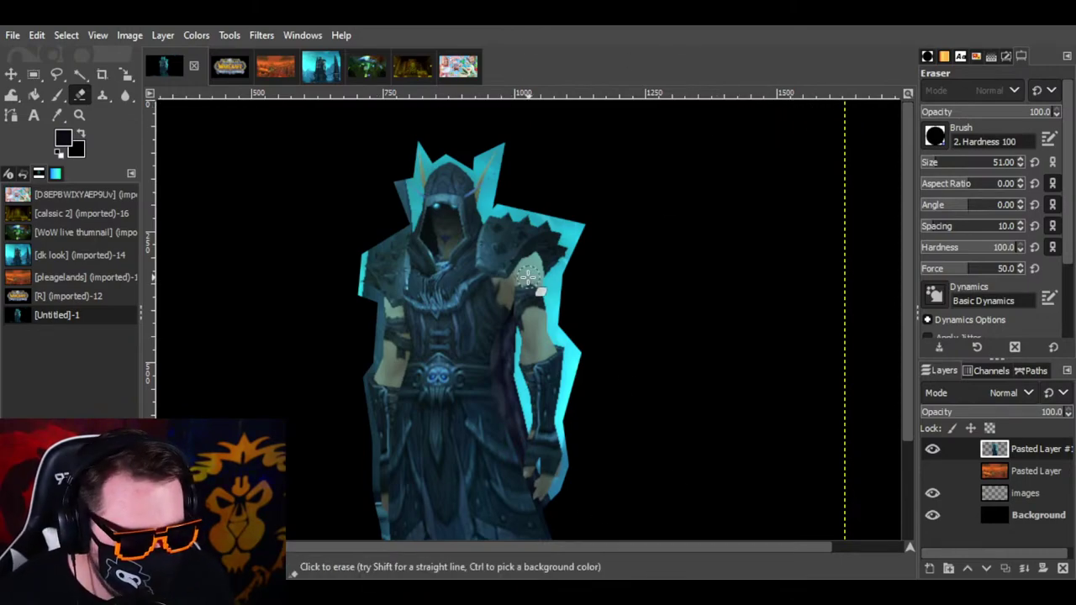
scroll(763, 303, down, 5)
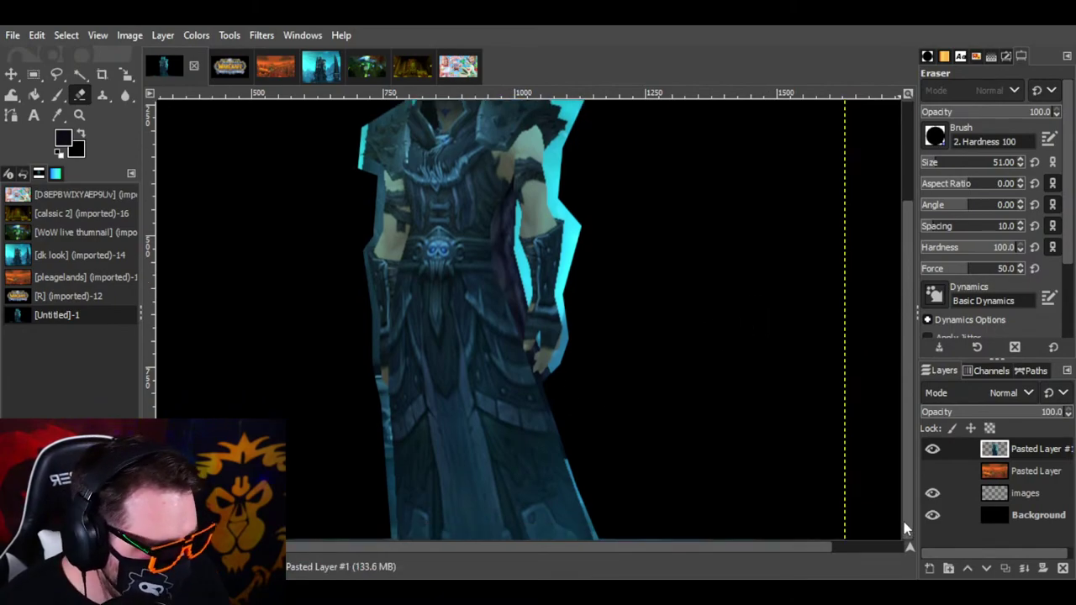
scroll(905, 528, up, 4)
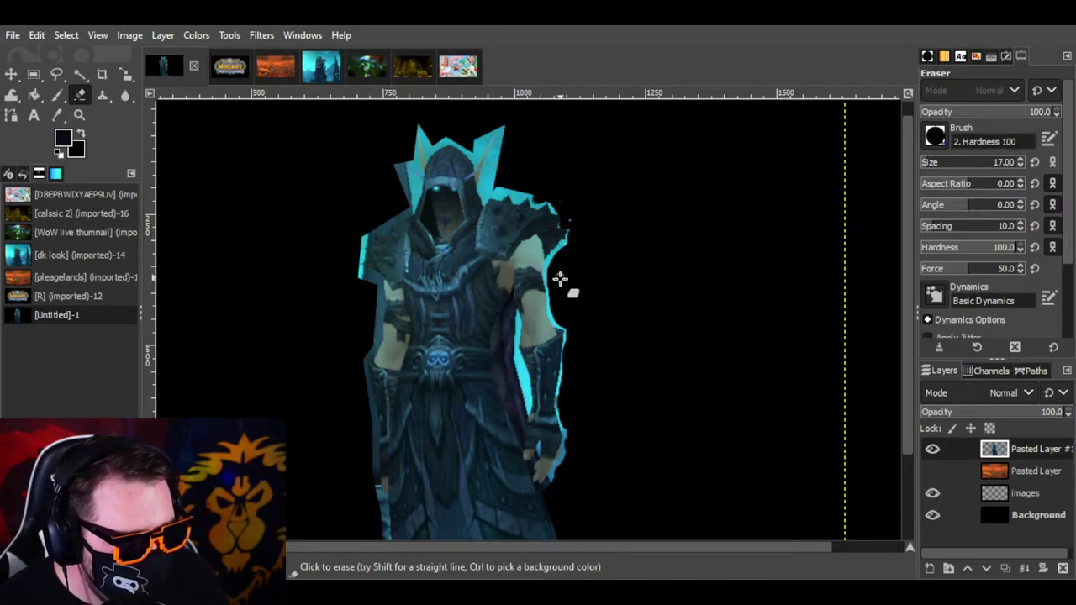
Step: Zoom in on the head and erase the cyan fringe along the hood's left edge and spike tip
click(80, 115)
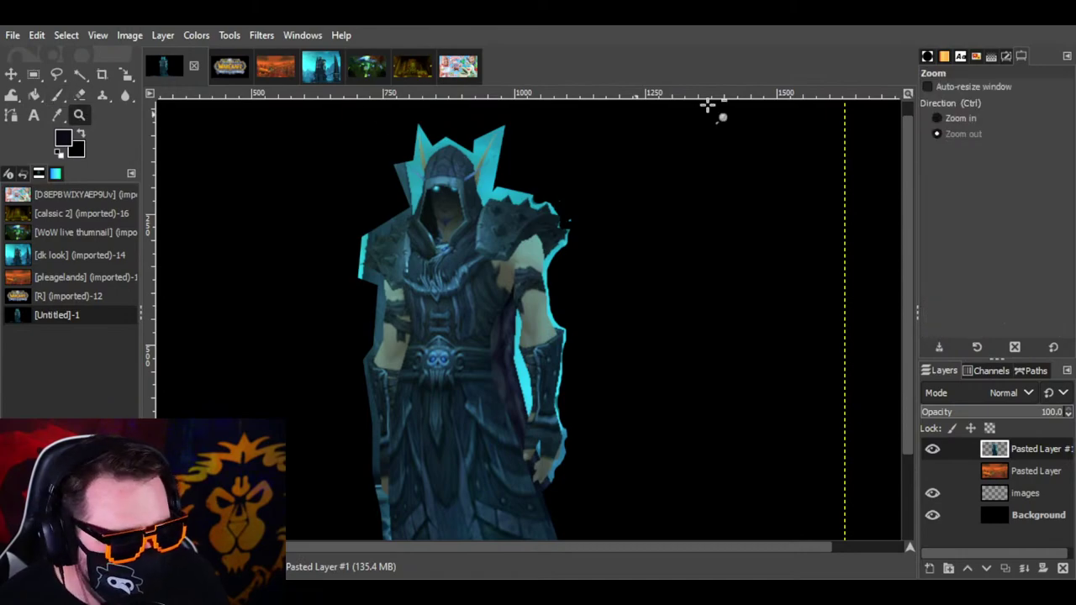
click(383, 278)
click(393, 281)
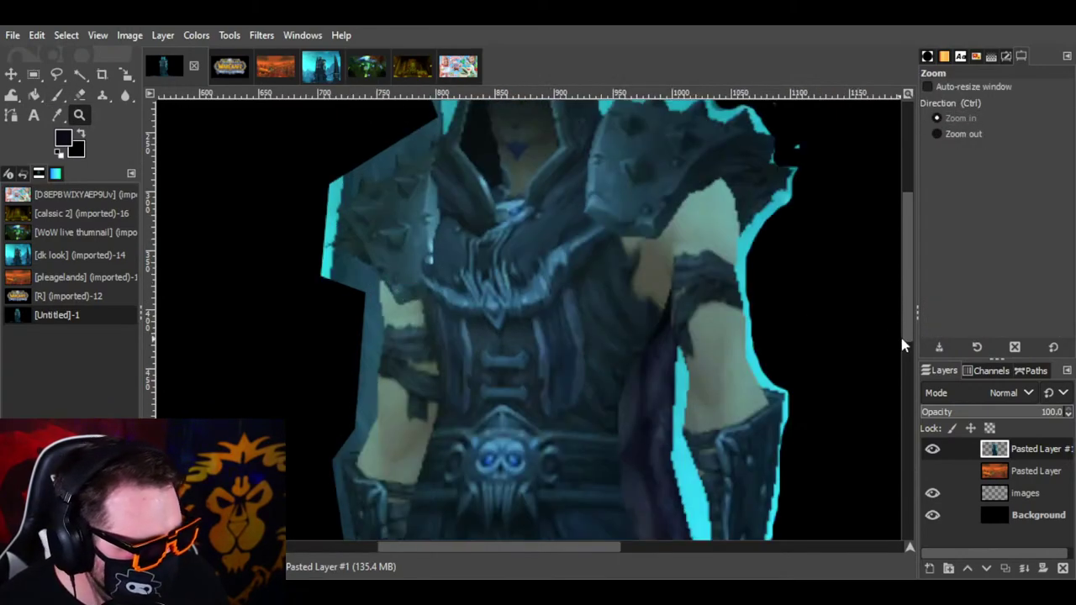
drag(904, 345, 891, 243)
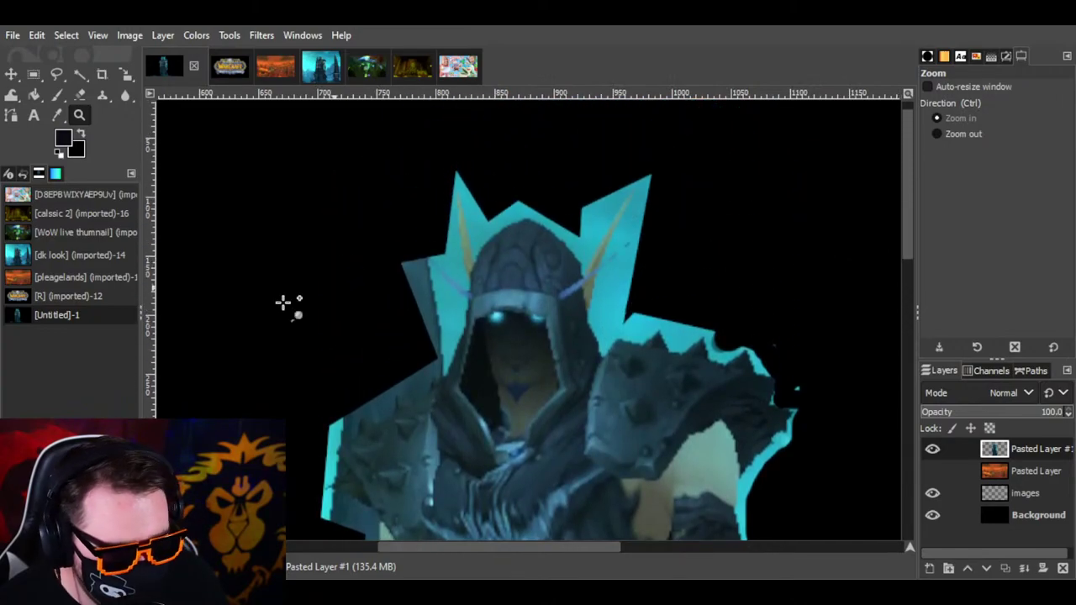
click(79, 95)
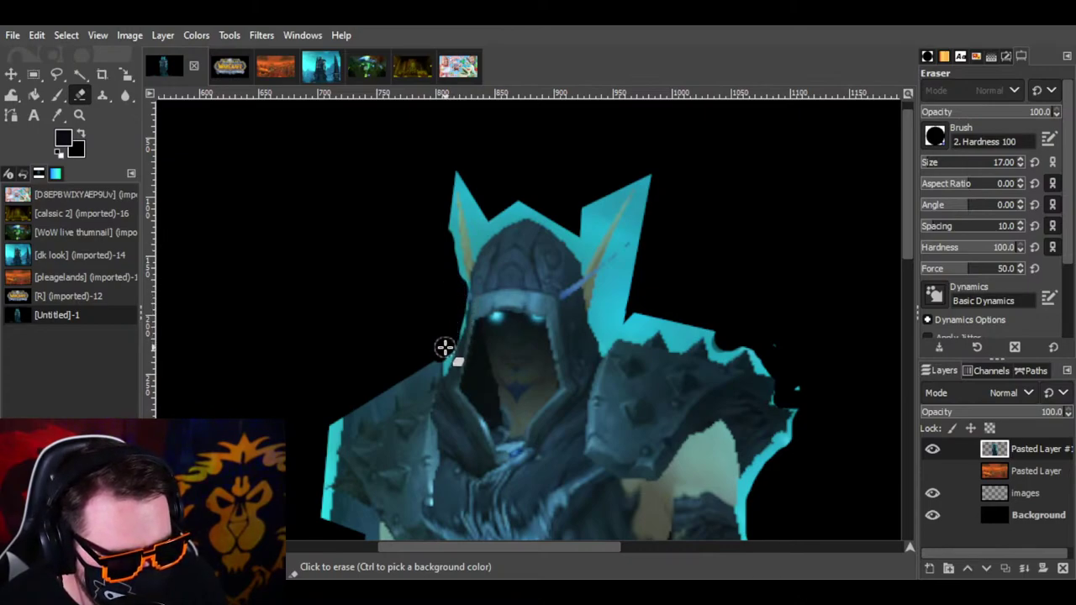
mouse_move(444, 347)
mouse_down()
mouse_move(457, 277)
mouse_move(448, 241)
mouse_up()
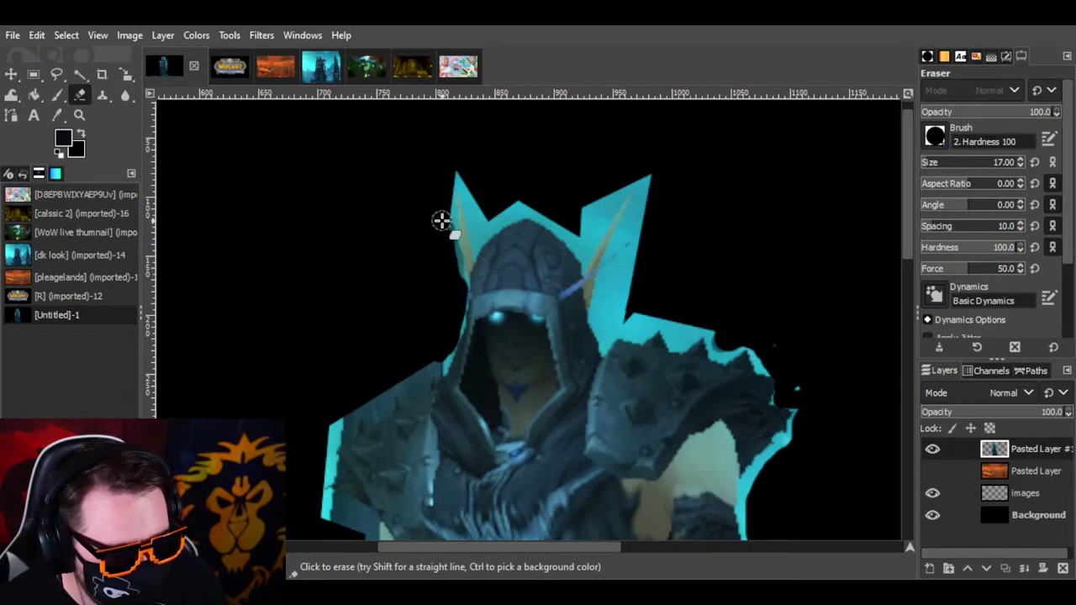
mouse_move(467, 184)
mouse_down()
mouse_move(485, 220)
mouse_move(553, 209)
mouse_move(515, 205)
mouse_move(488, 218)
mouse_move(444, 158)
mouse_move(469, 173)
mouse_up()
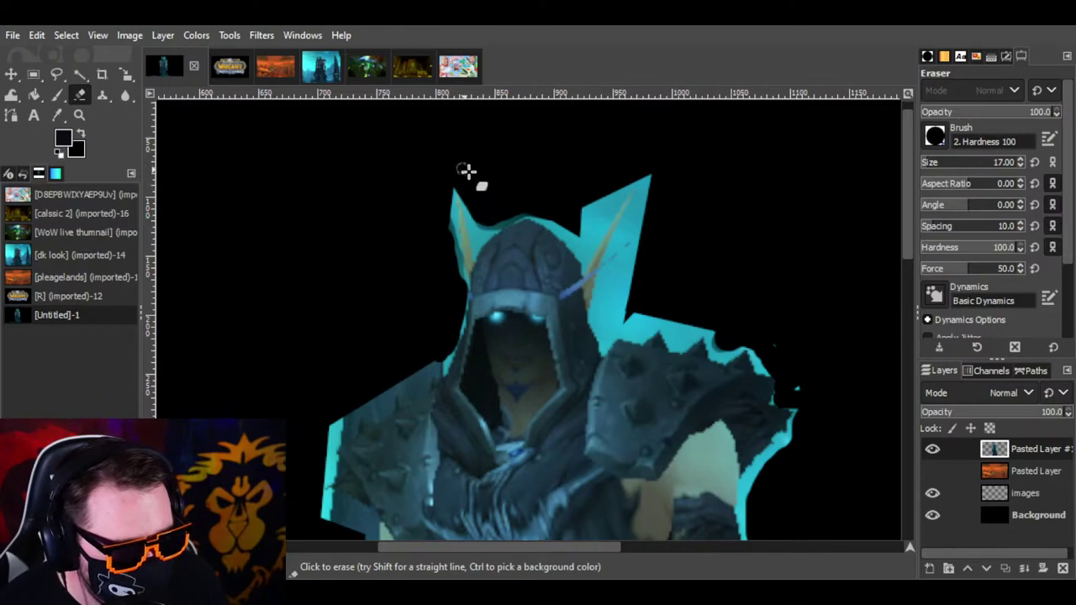
Step: Trace a Free Select outline from the left spike tip over the hood's top and down its right edge
click(57, 74)
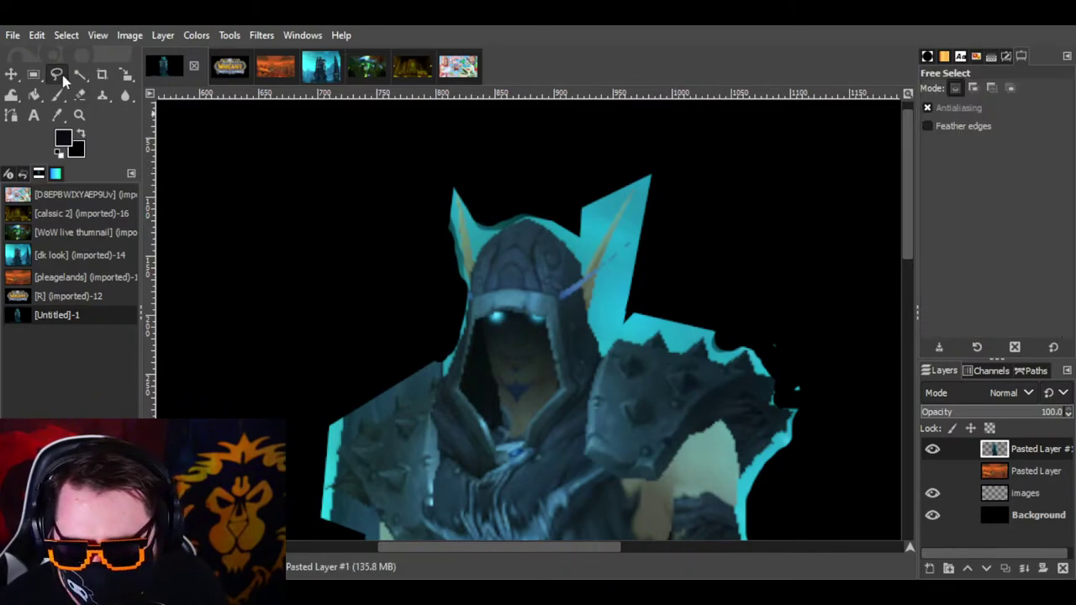
click(459, 193)
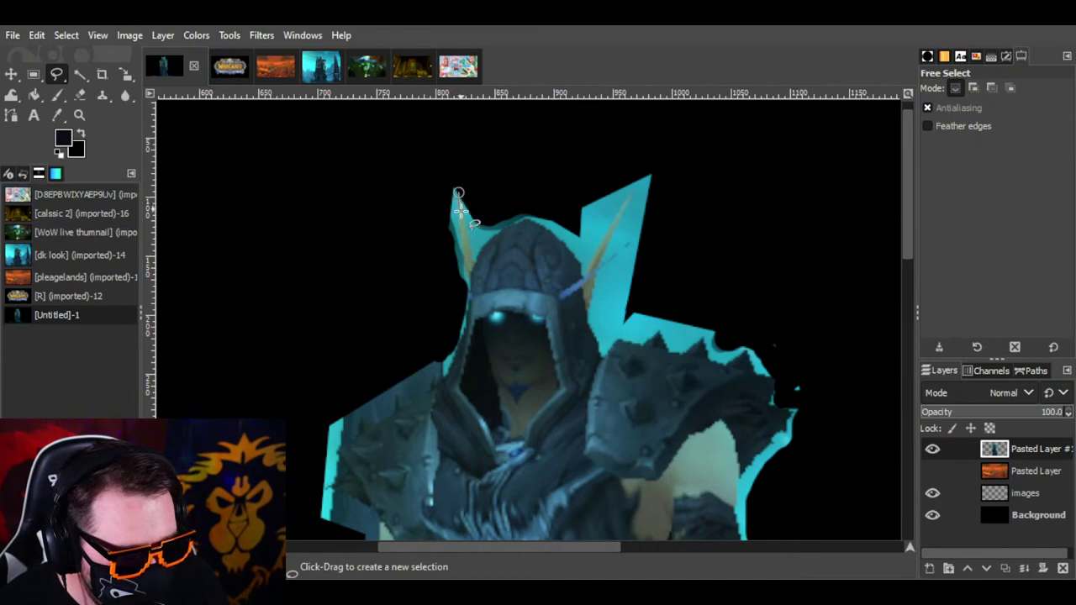
click(475, 260)
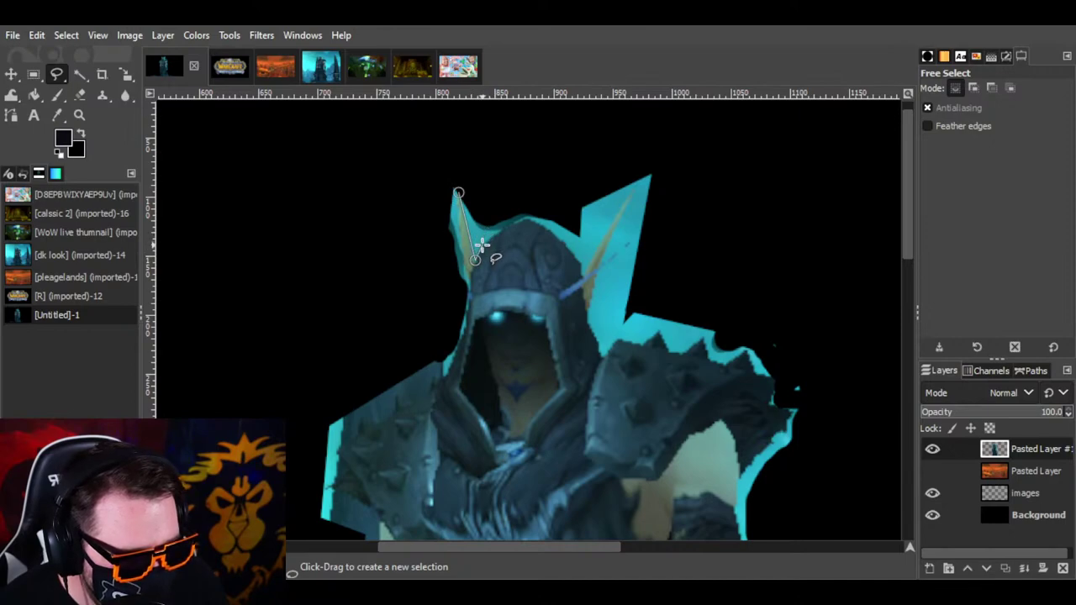
click(481, 250)
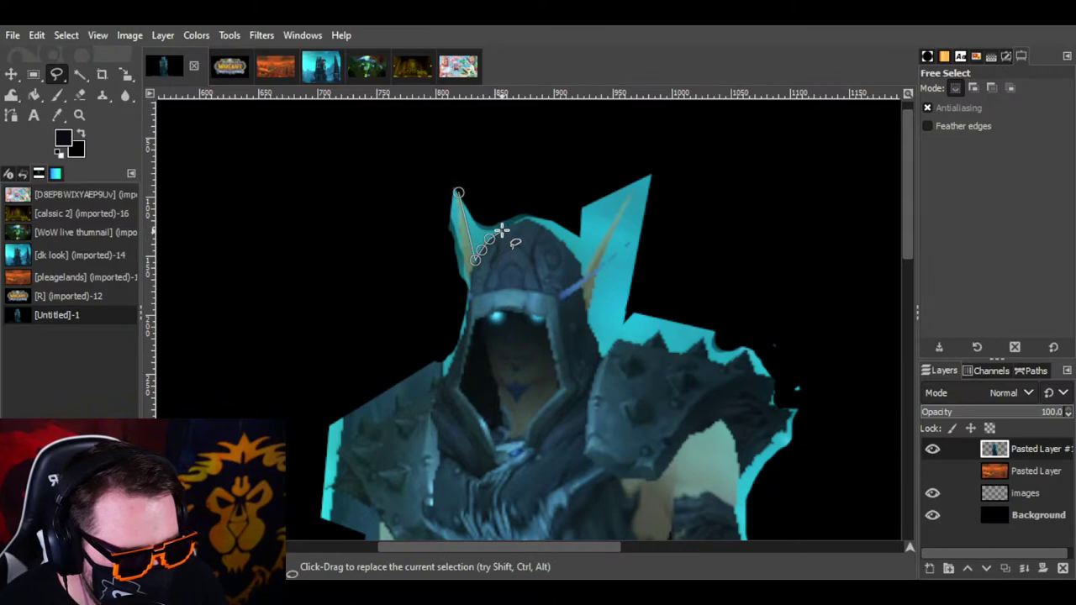
click(502, 229)
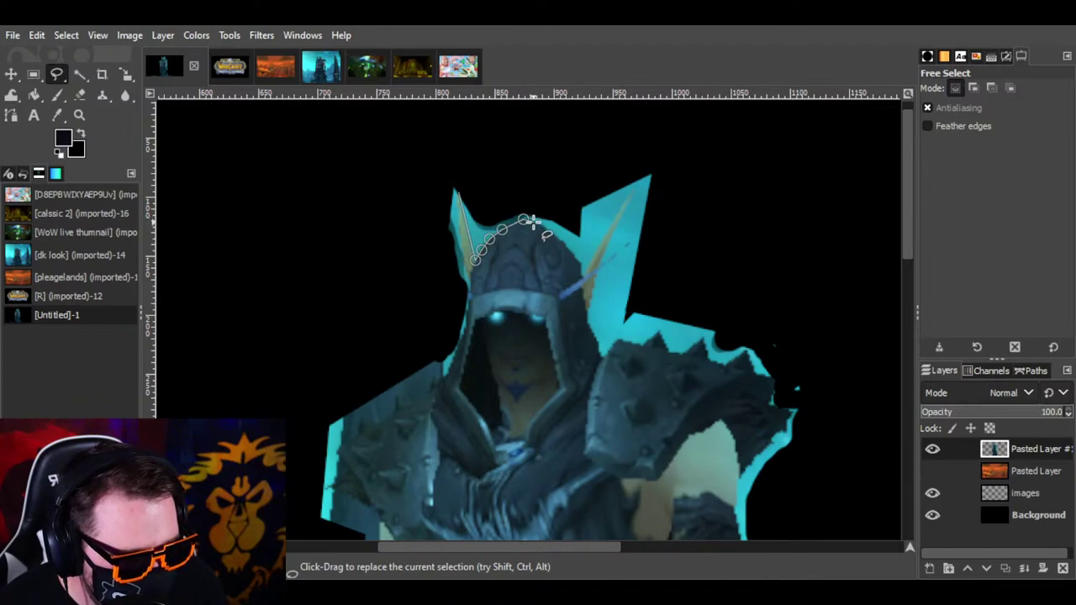
click(534, 223)
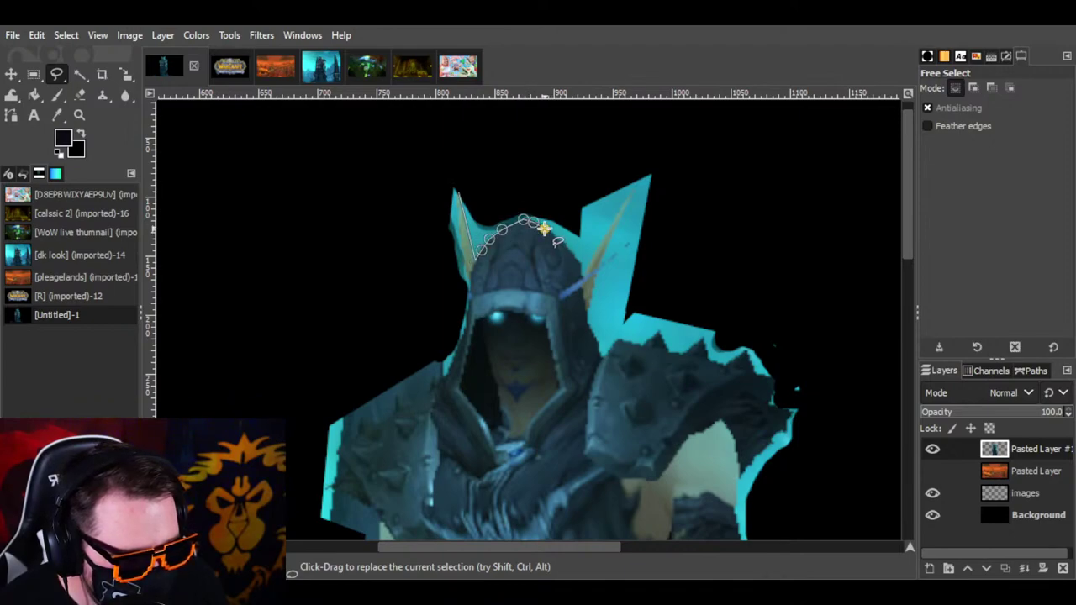
click(544, 228)
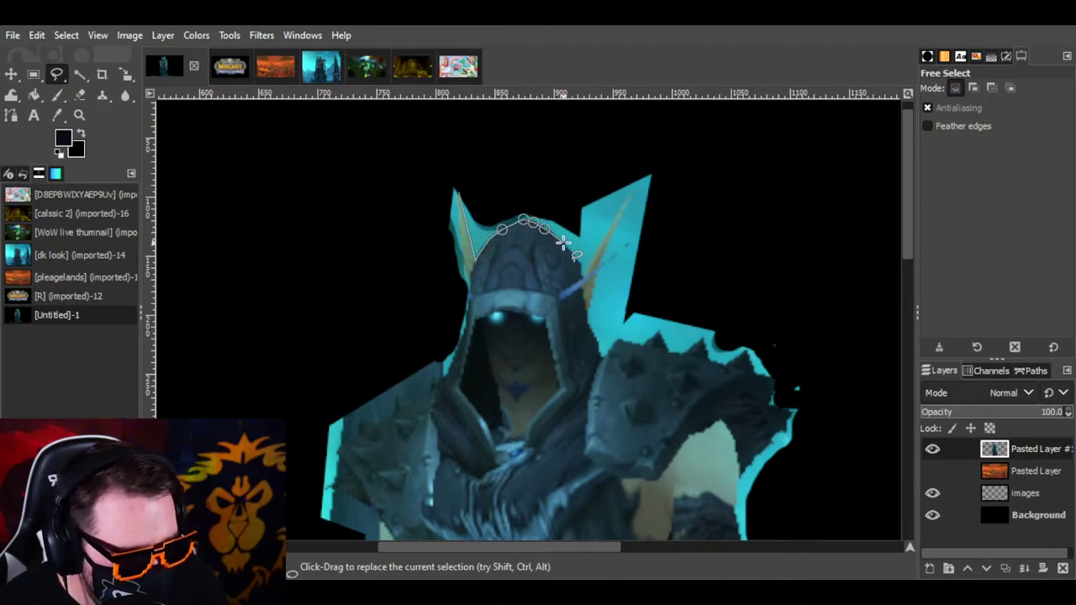
click(563, 242)
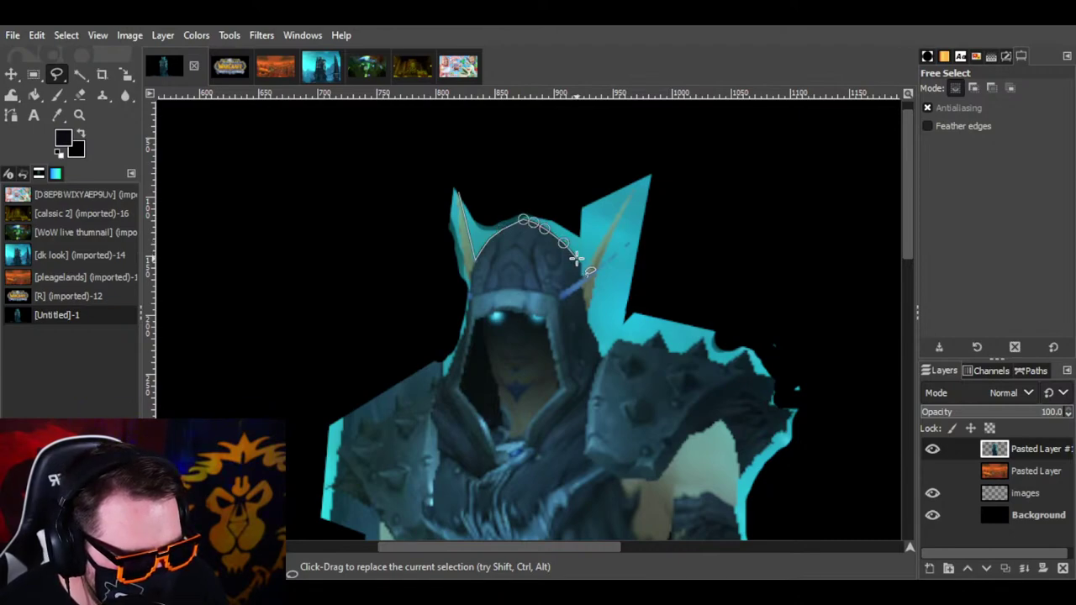
click(577, 258)
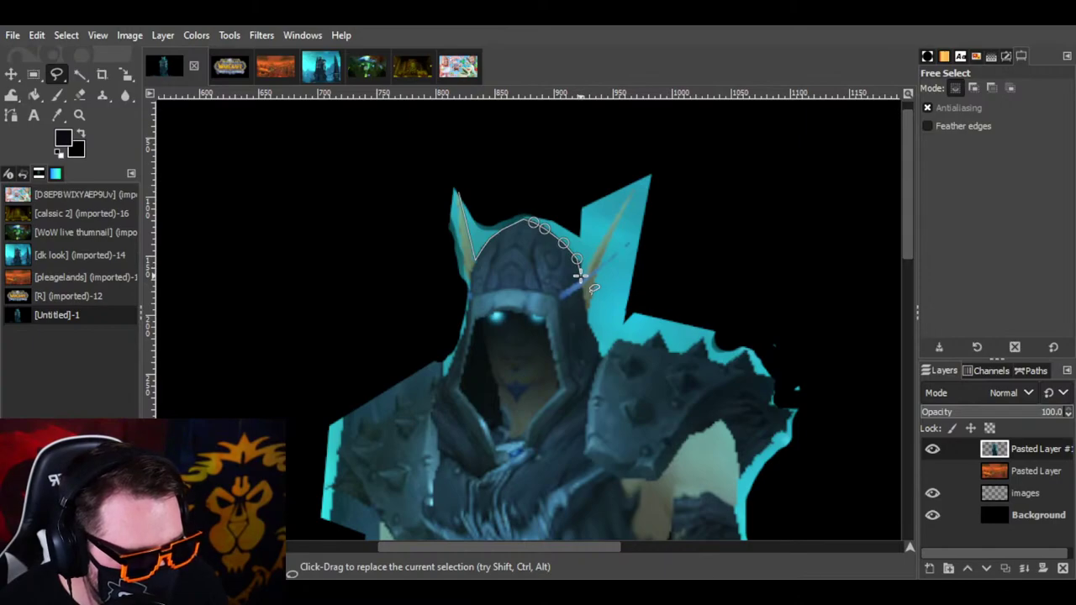
click(580, 275)
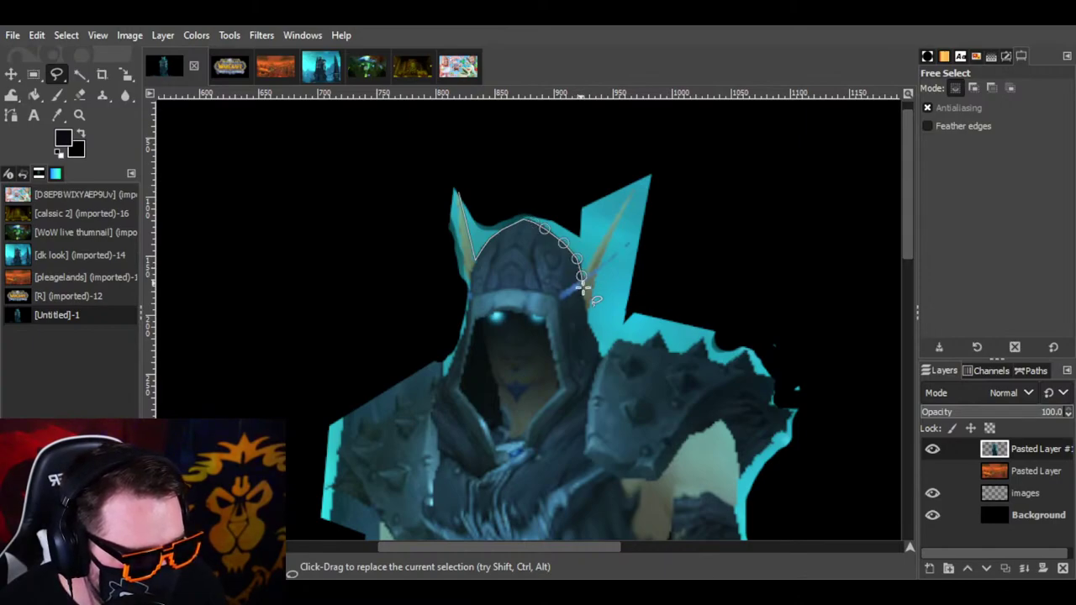
Step: Enclose the right cyan spike and upper-left area, close the selection and cut it away
click(589, 322)
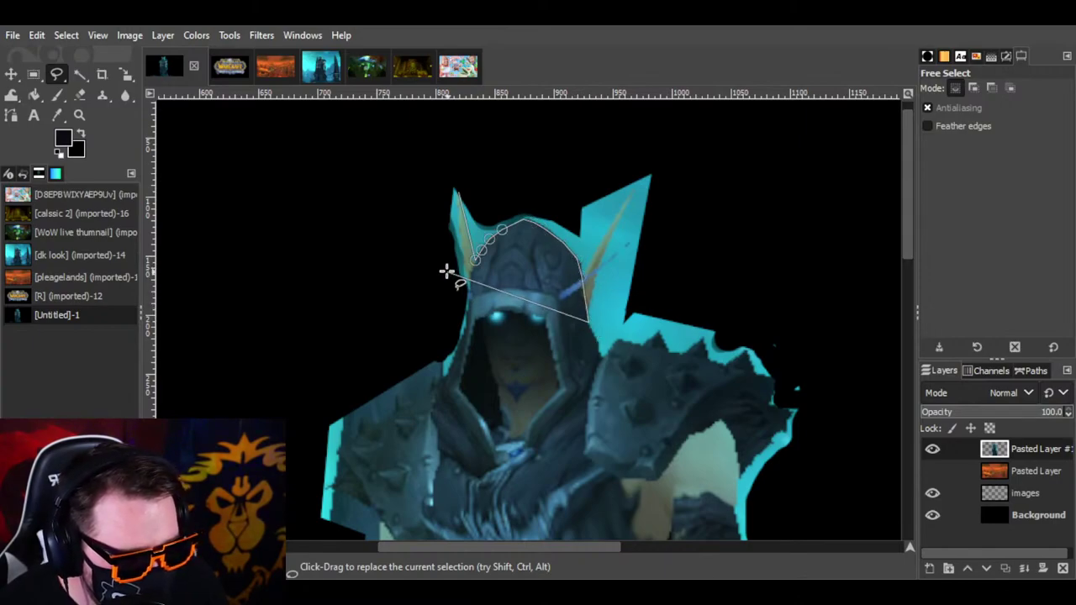
click(668, 259)
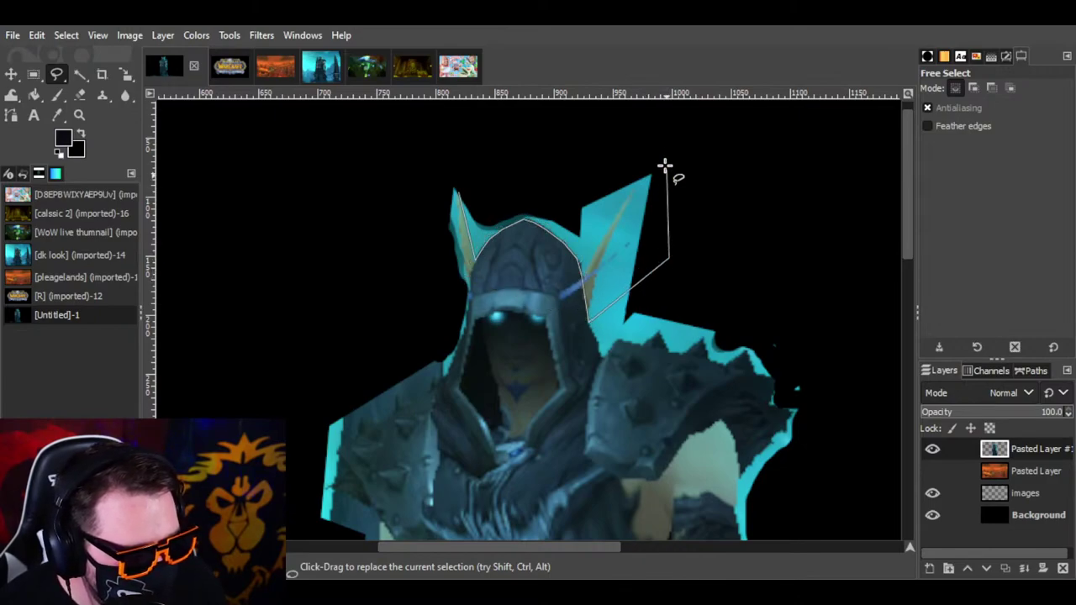
click(664, 157)
click(380, 187)
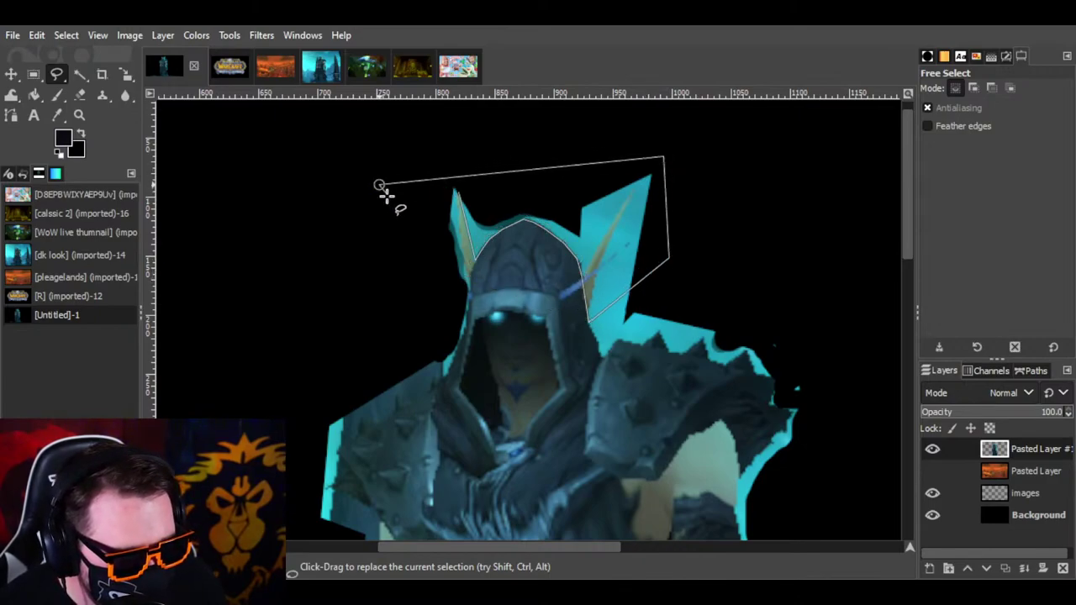
click(468, 297)
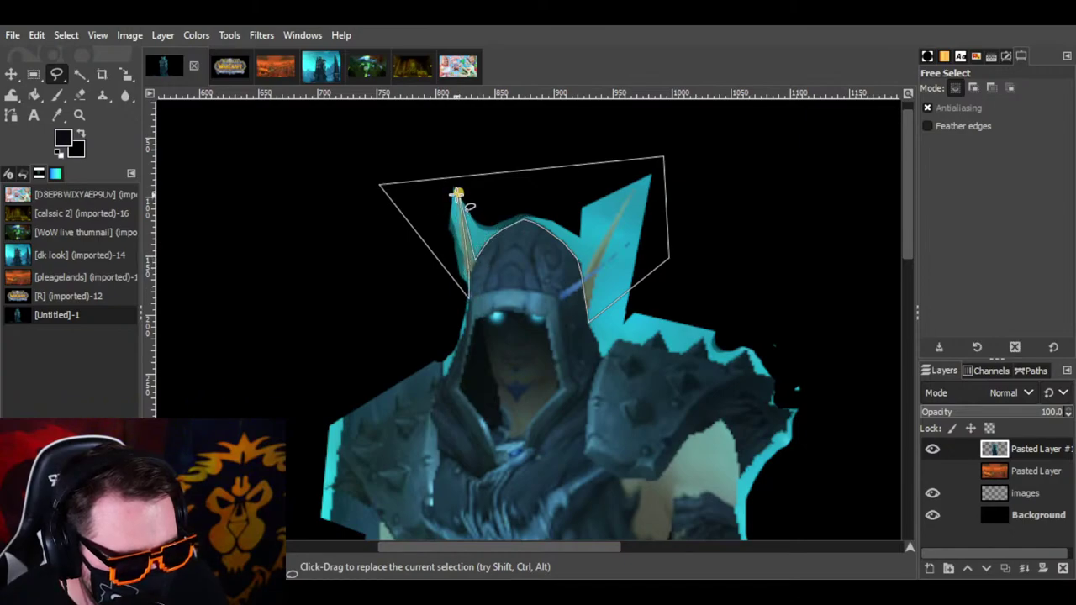
double_click(457, 195)
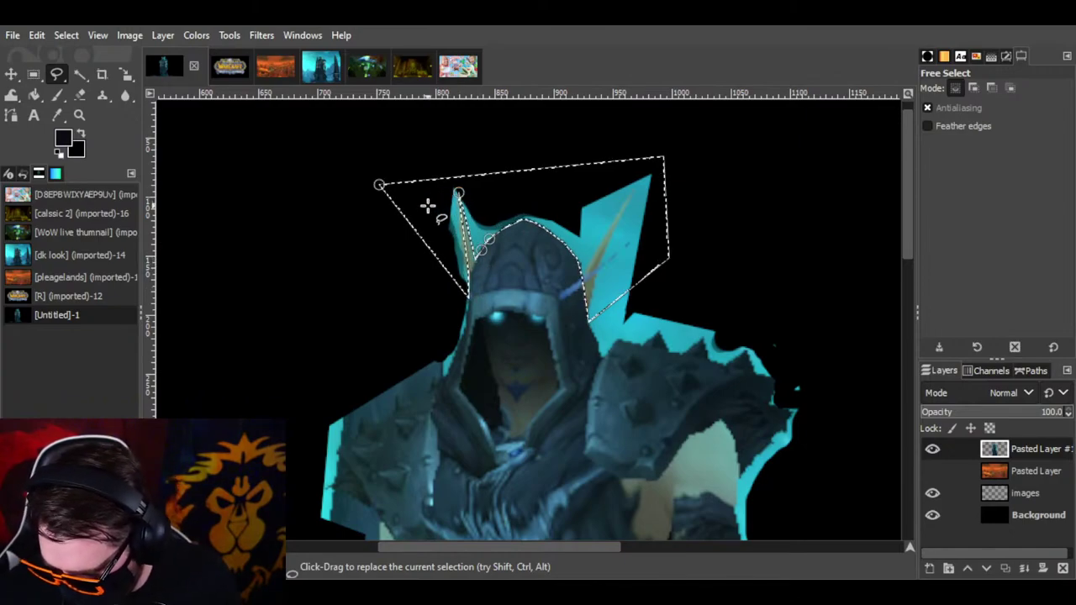
key(ctrl+x)
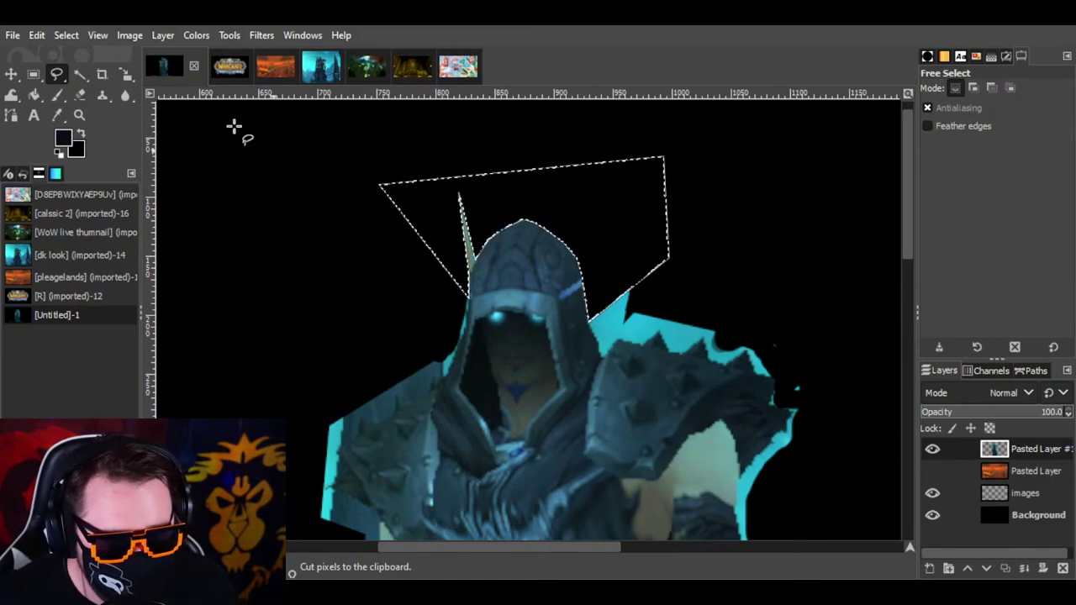
Step: Clear the selection and trace a new outline down the hood's left edge past the spike's base
click(76, 40)
click(76, 77)
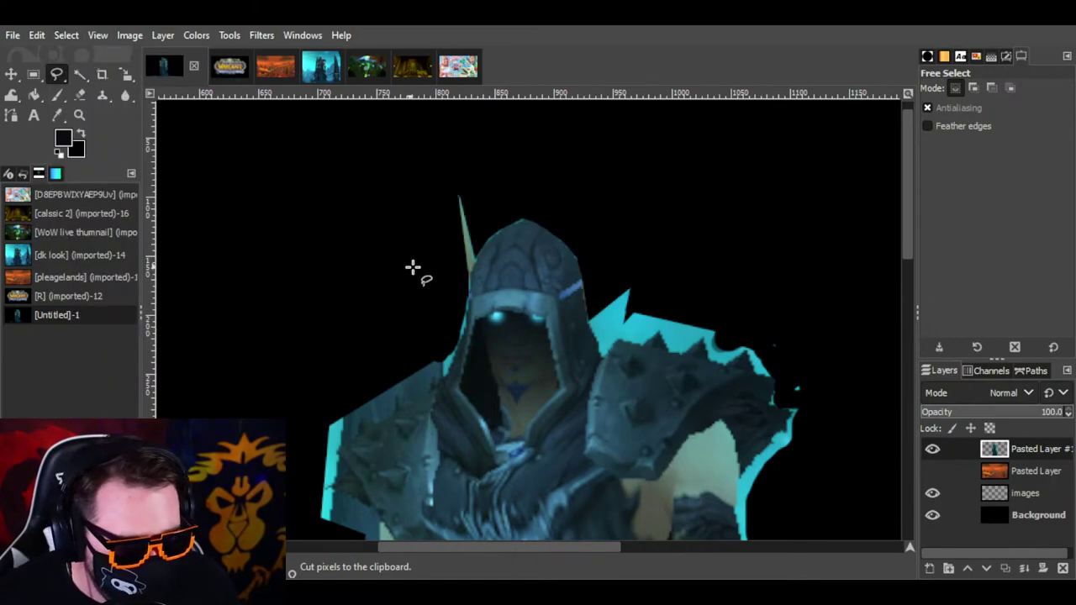
click(479, 243)
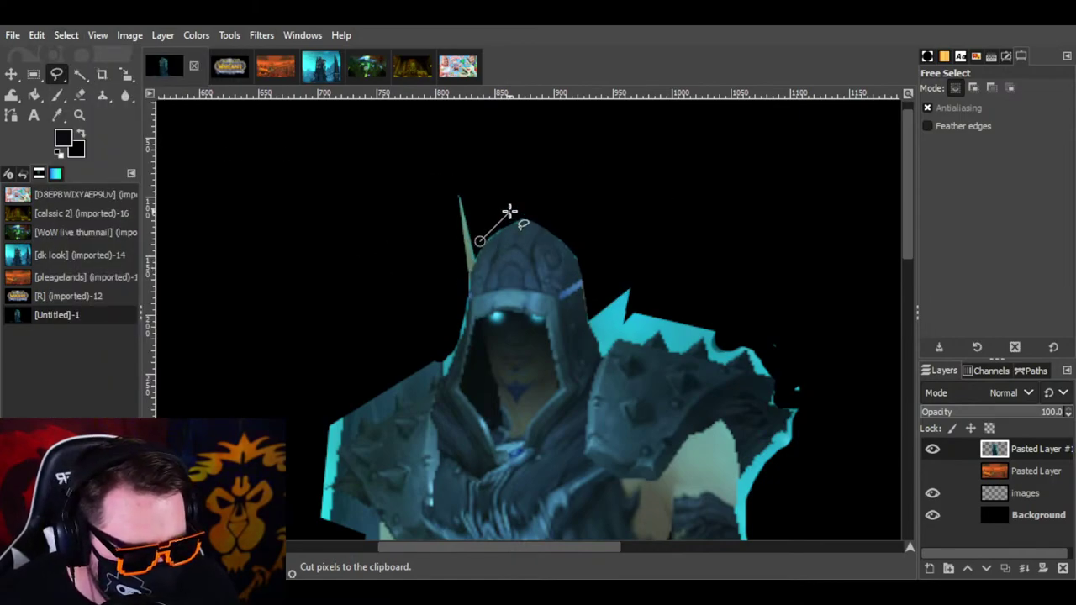
click(479, 253)
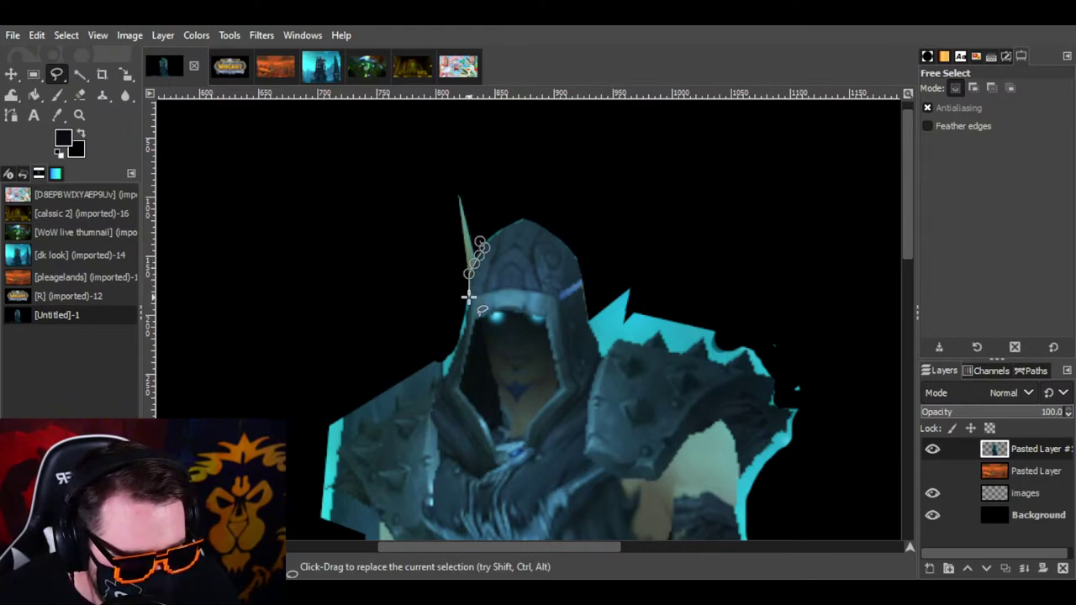
click(470, 297)
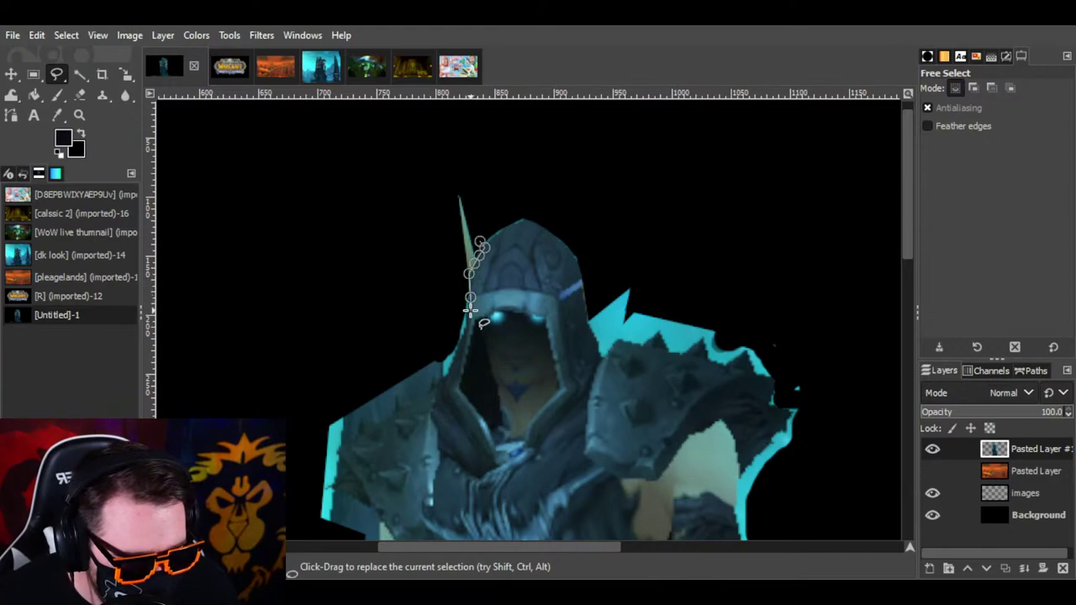
click(467, 312)
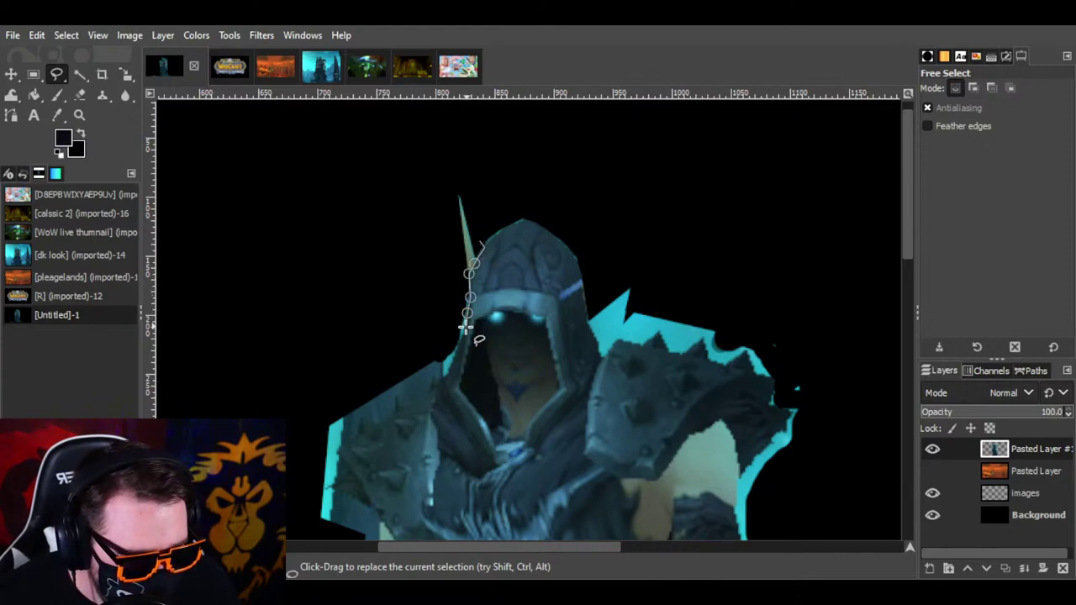
click(464, 330)
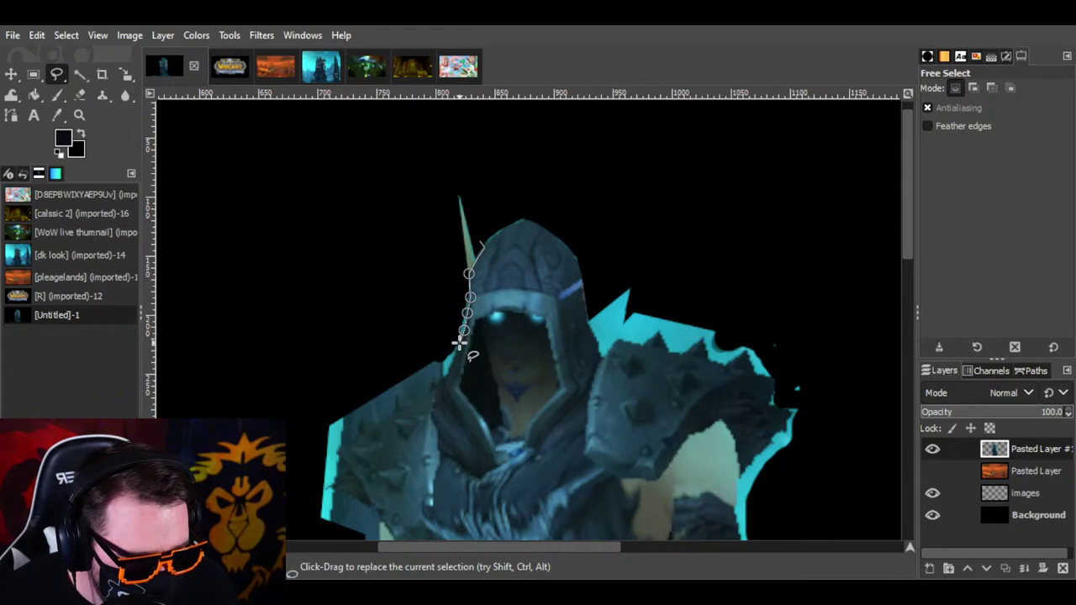
click(460, 343)
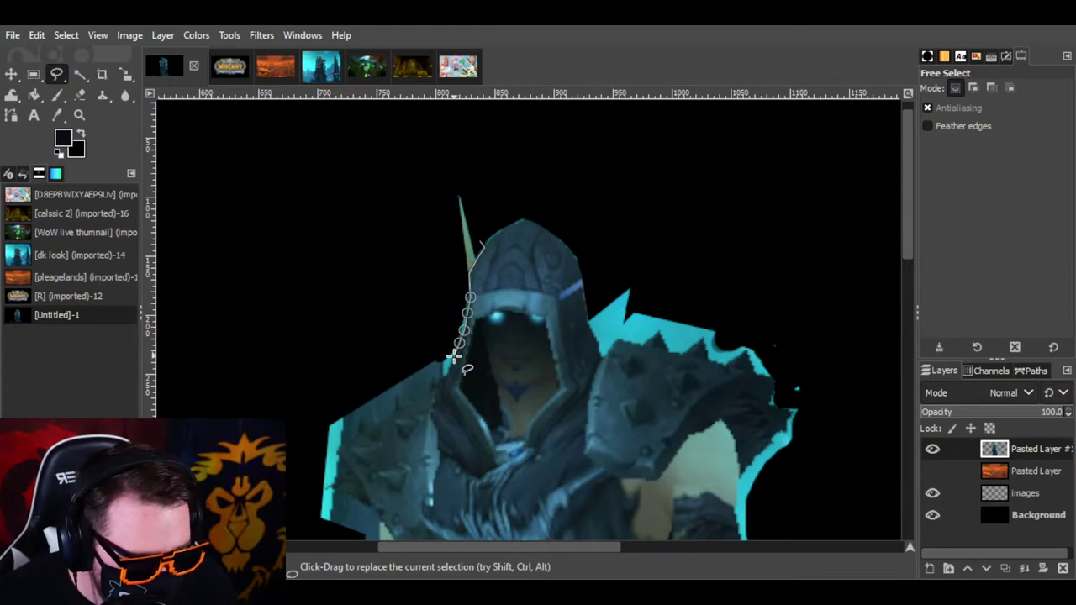
click(452, 358)
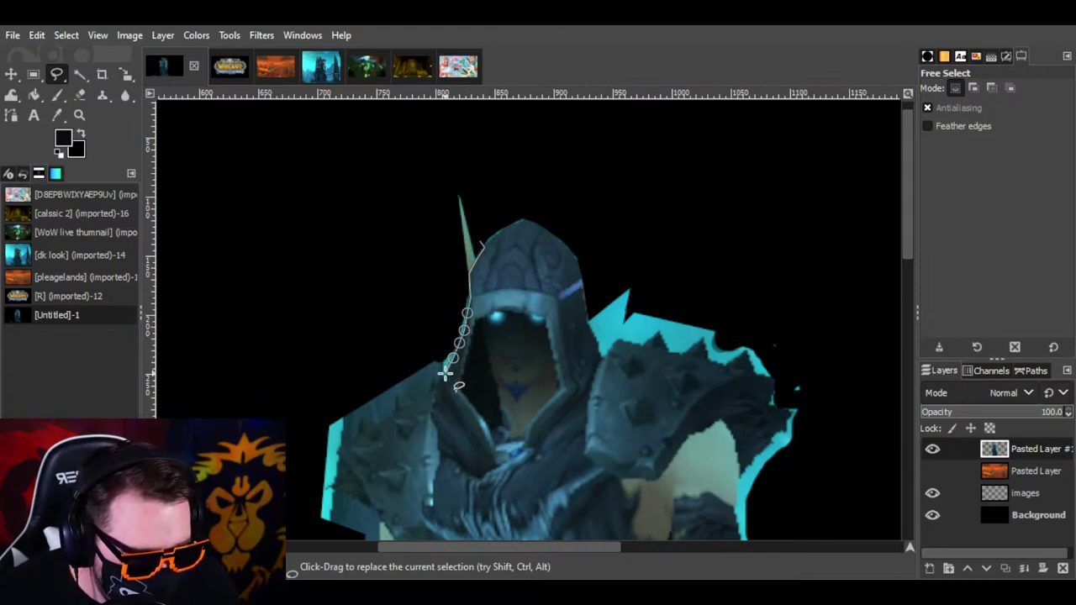
click(445, 374)
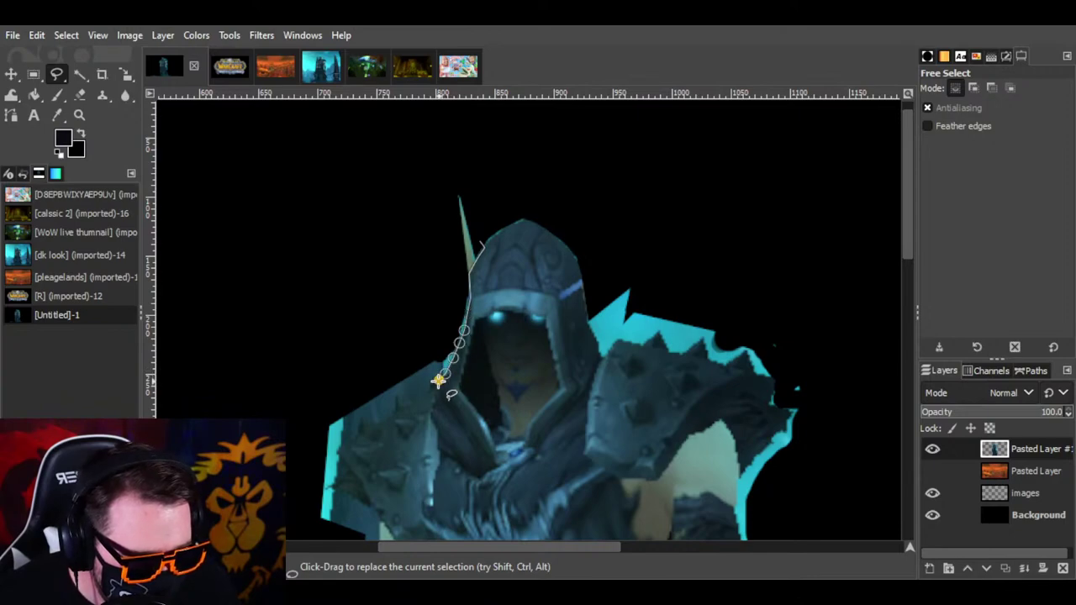
click(438, 381)
click(429, 387)
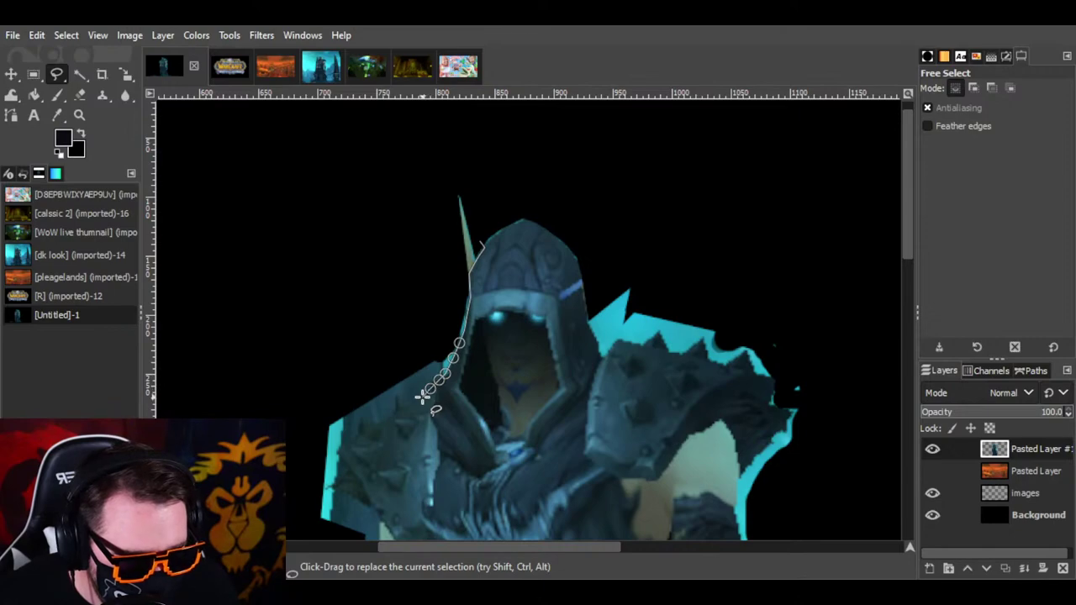
Step: Enclose the pale spike, cut it out, and deselect everything
click(400, 180)
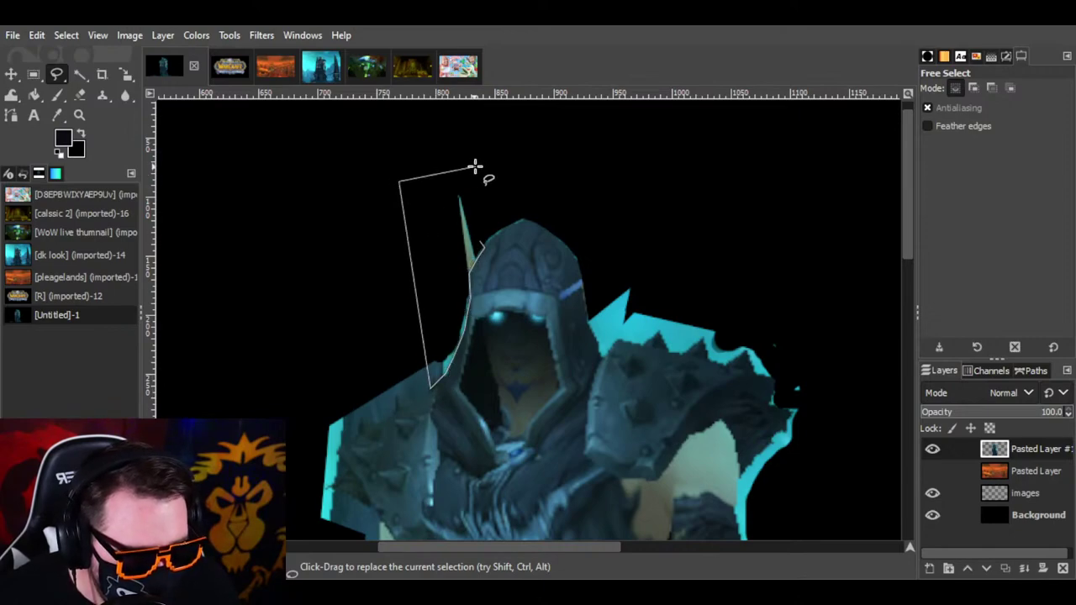
click(480, 172)
click(481, 241)
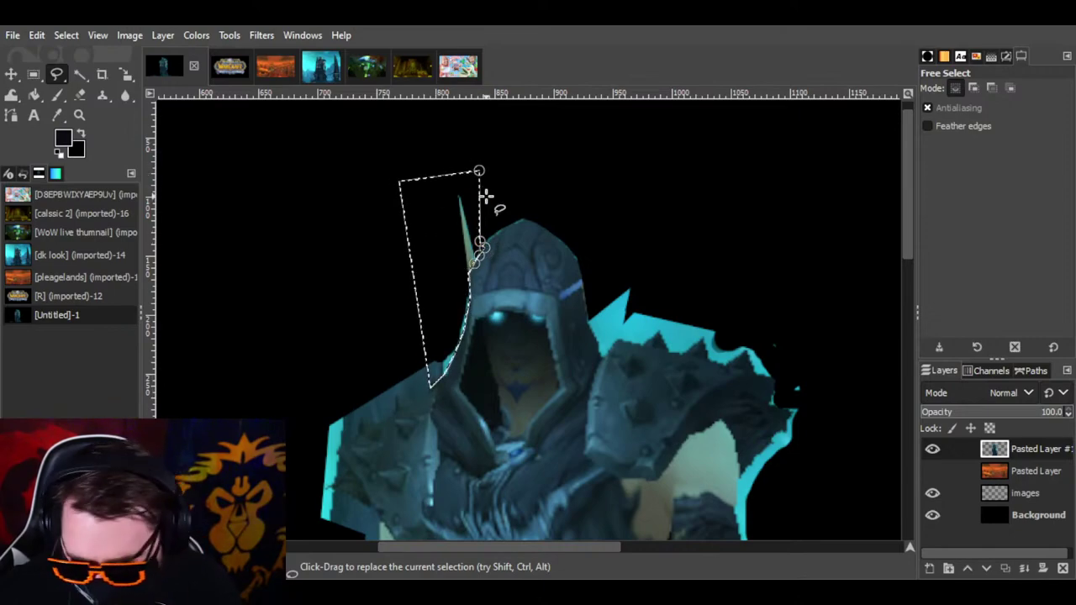
key(ctrl+x)
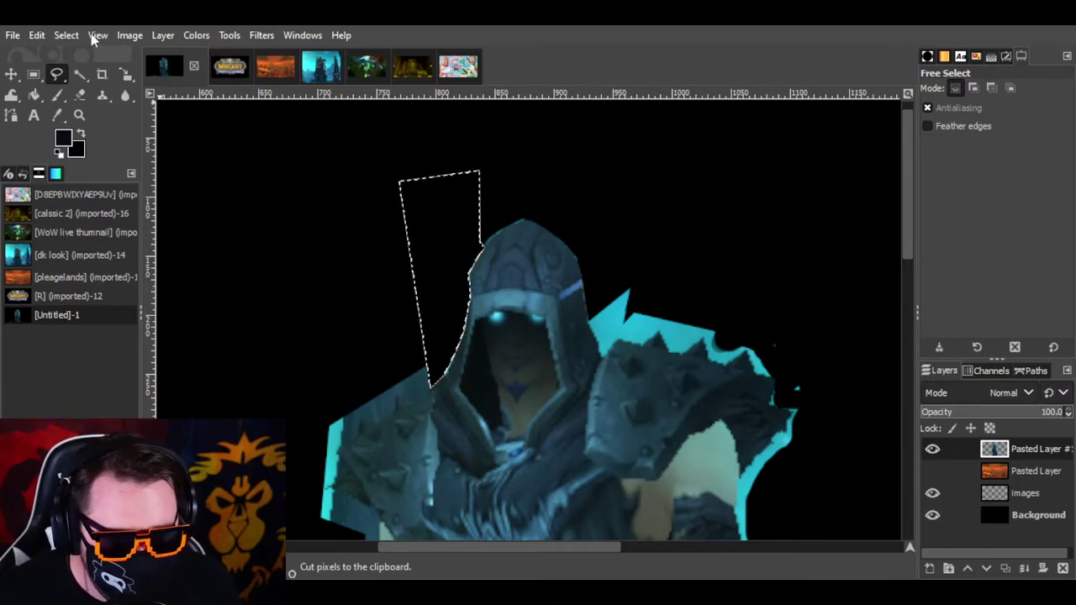
click(65, 35)
click(84, 77)
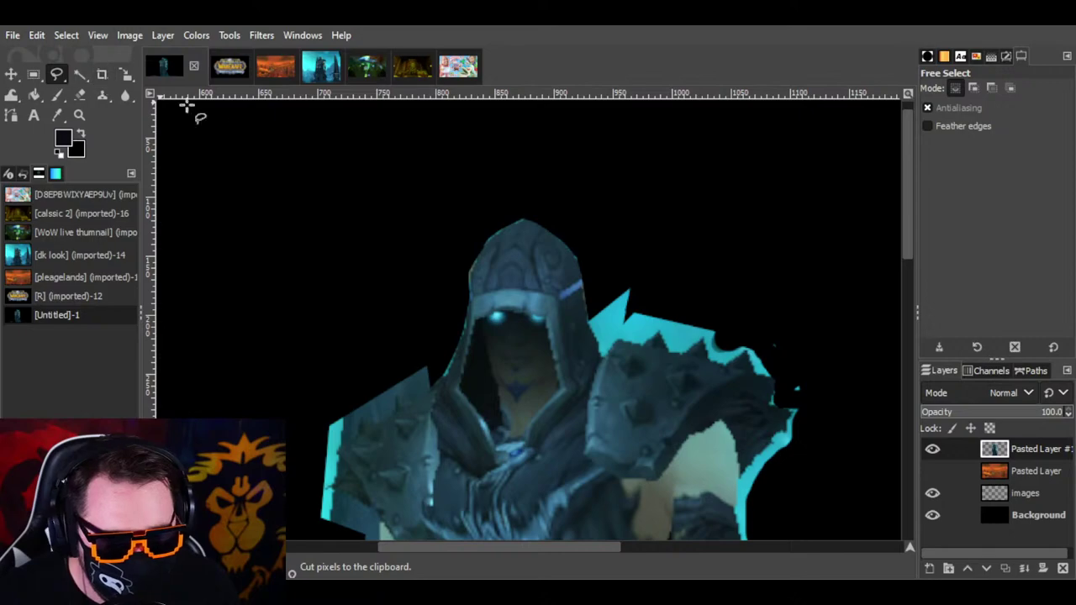
Step: Begin an outline along the right shoulder's edge, then cancel the unfinished outline
scroll(648, 240, down, 3)
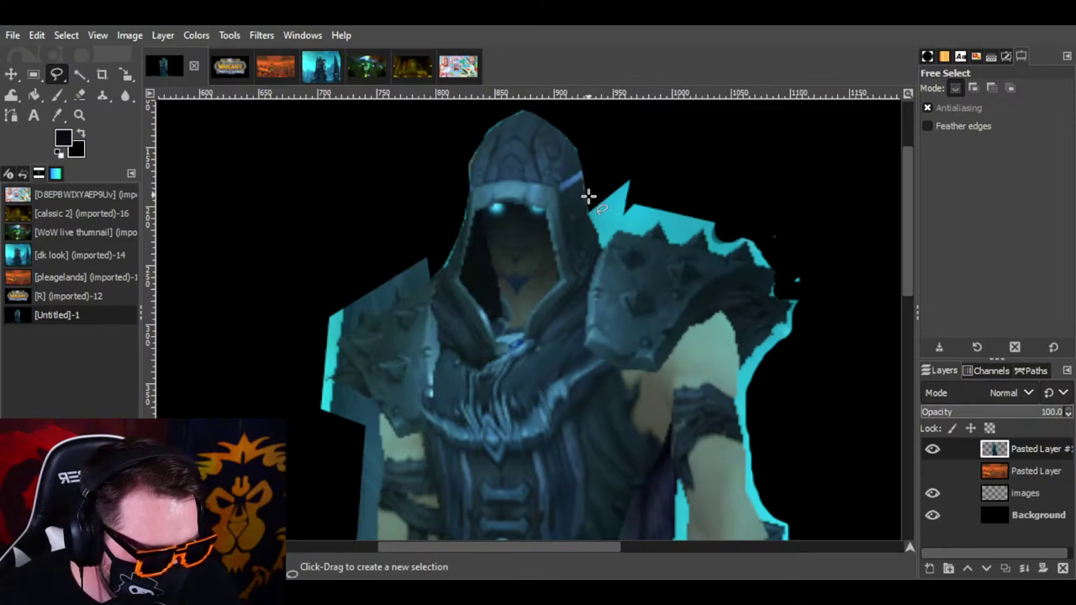
click(587, 204)
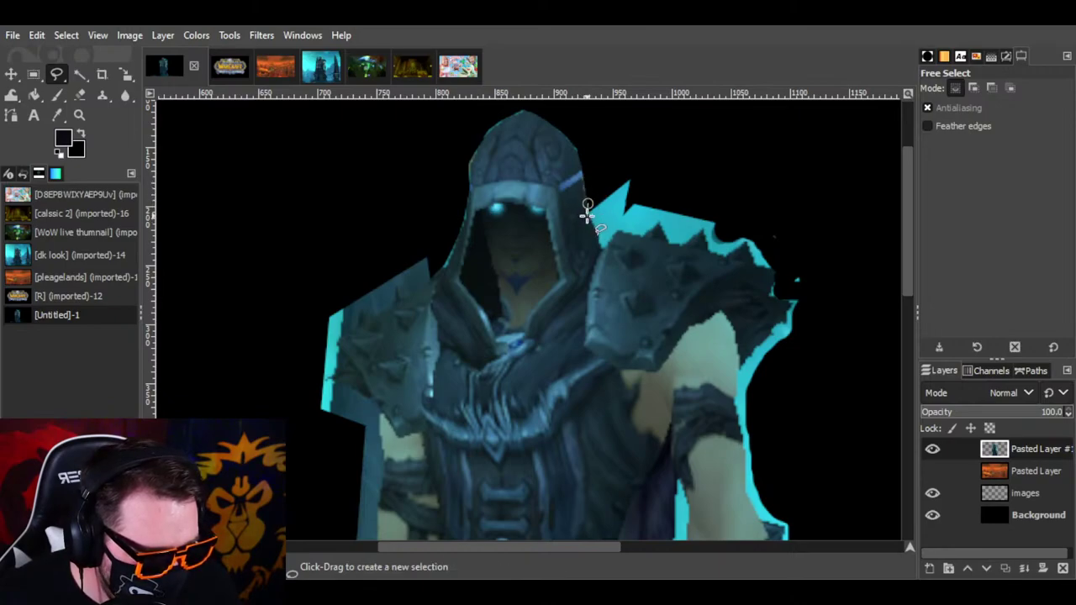
click(587, 217)
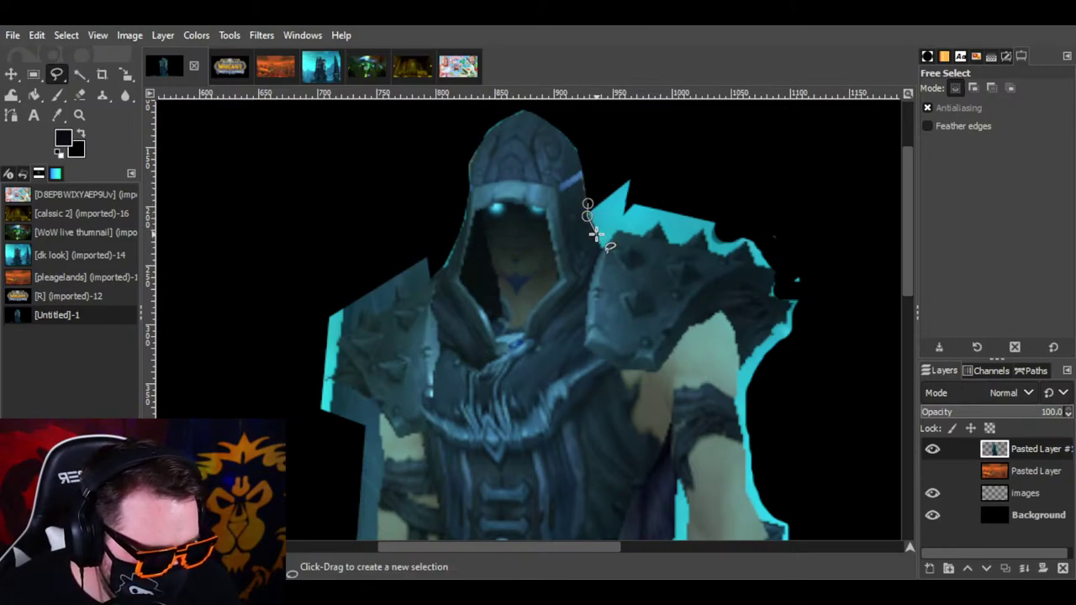
click(603, 248)
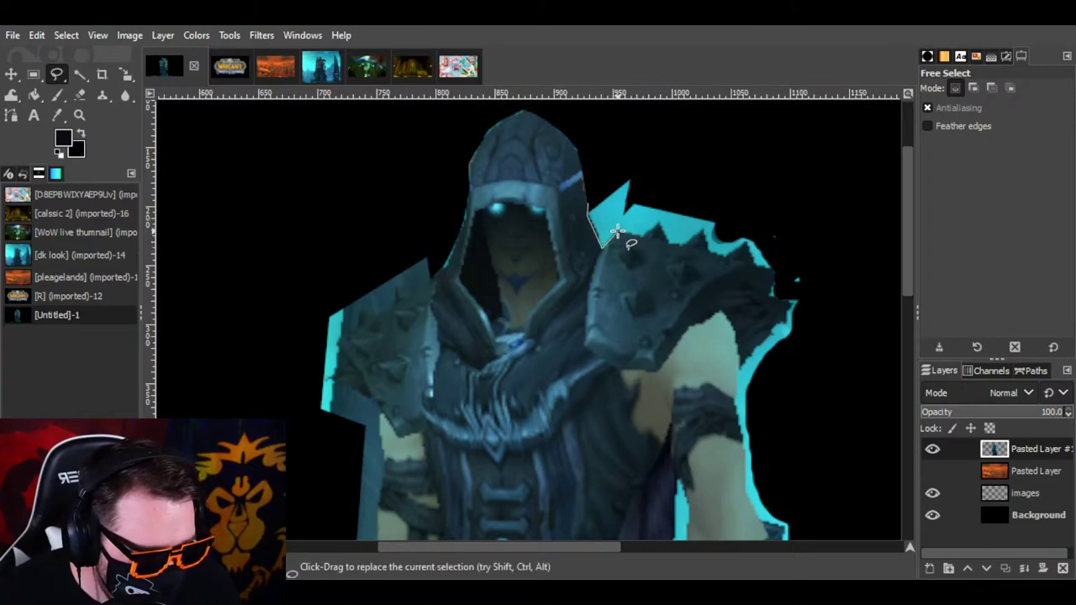
click(617, 231)
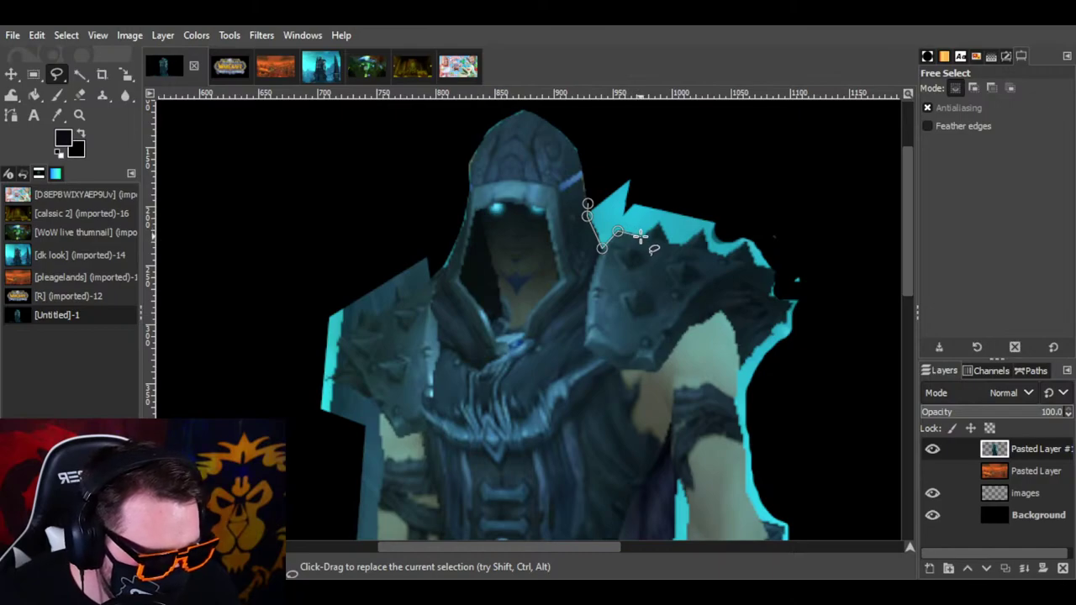
click(641, 237)
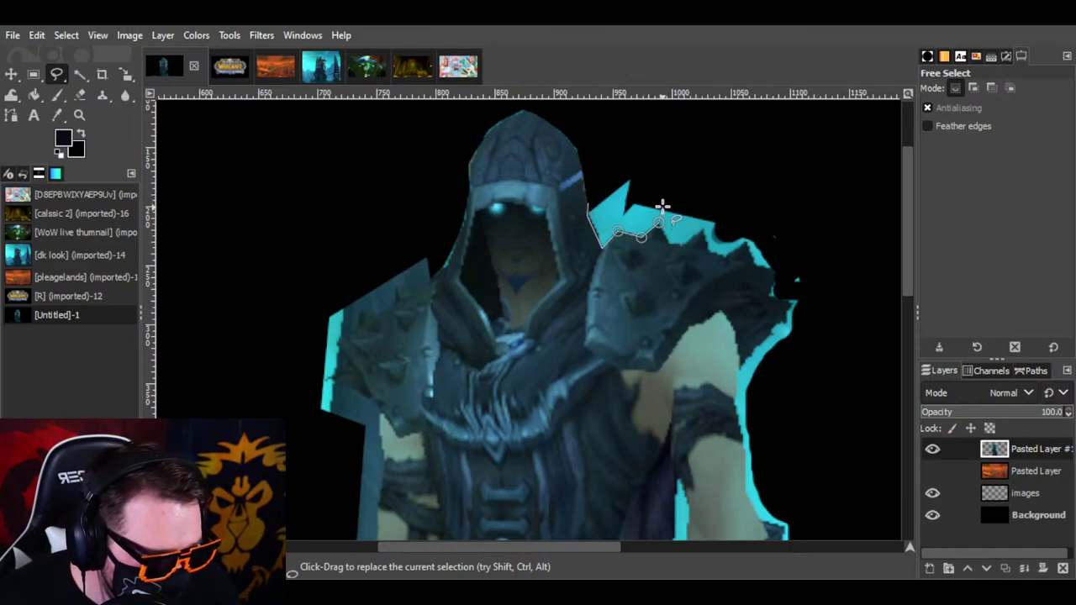
key(Escape)
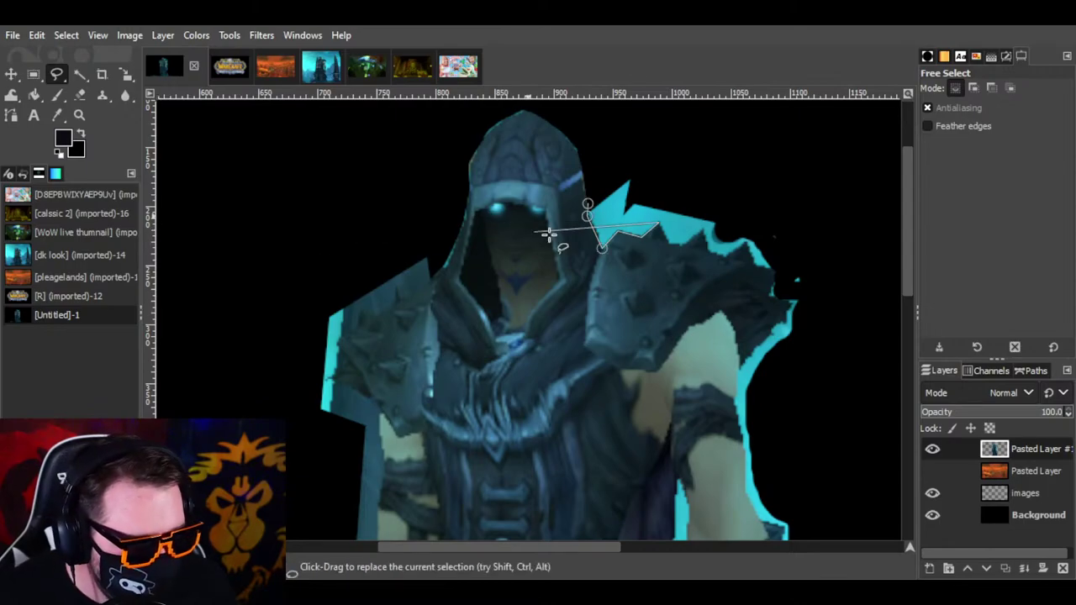
Step: Retrace the outline along the shoulder pad's spiky top to its outer corner
click(602, 248)
click(618, 232)
click(640, 237)
click(659, 225)
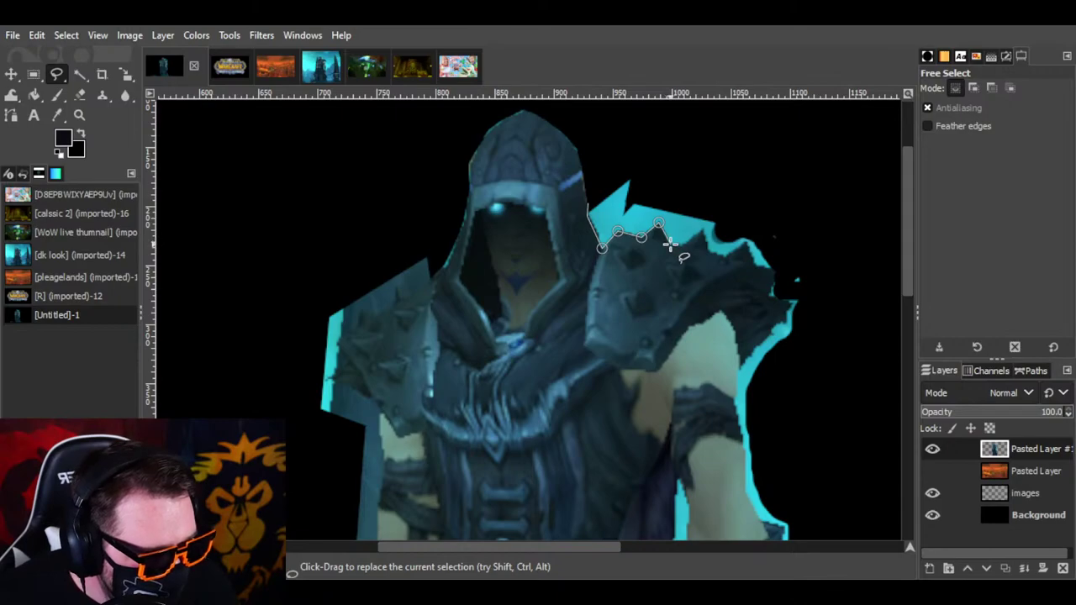
click(671, 244)
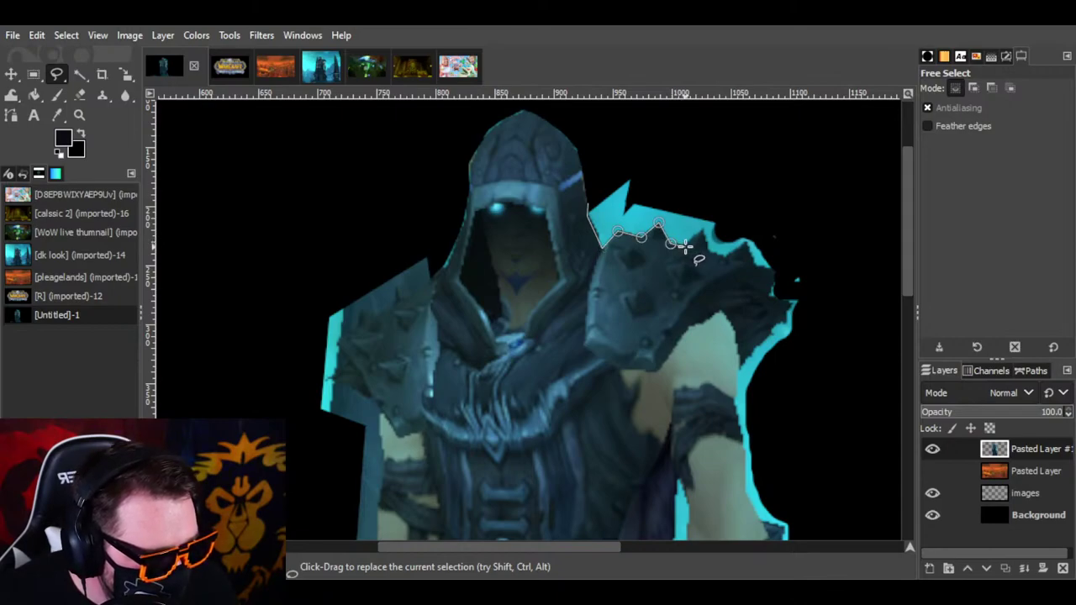
click(683, 243)
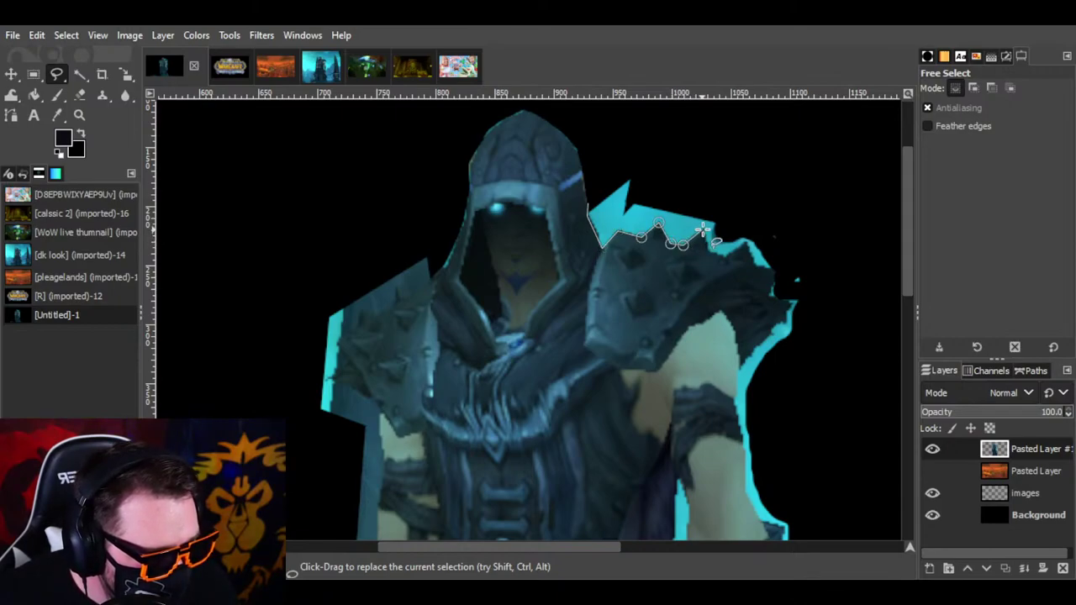
click(705, 228)
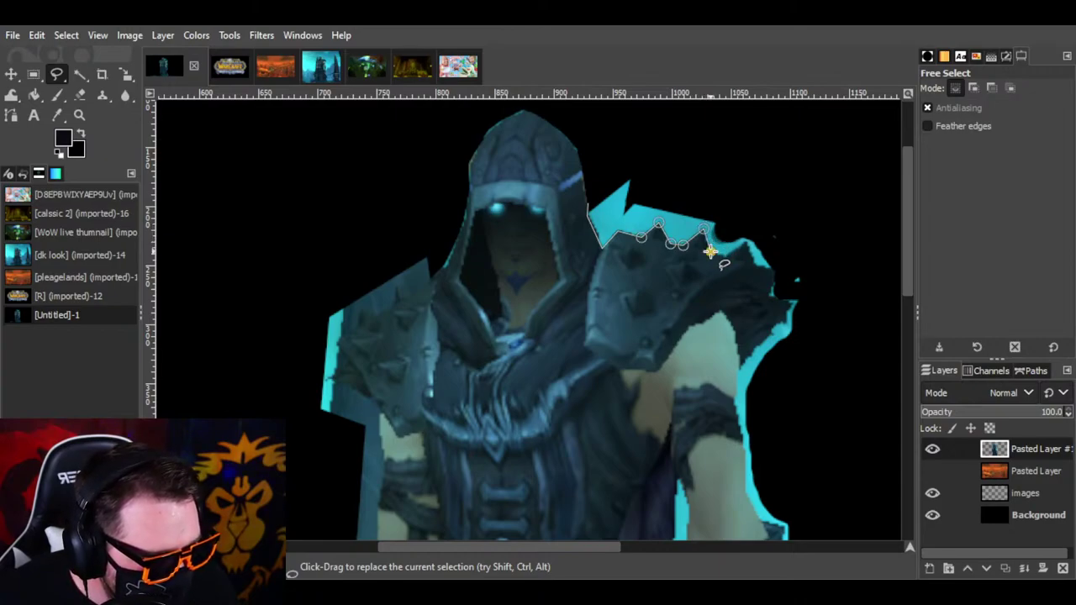
click(710, 251)
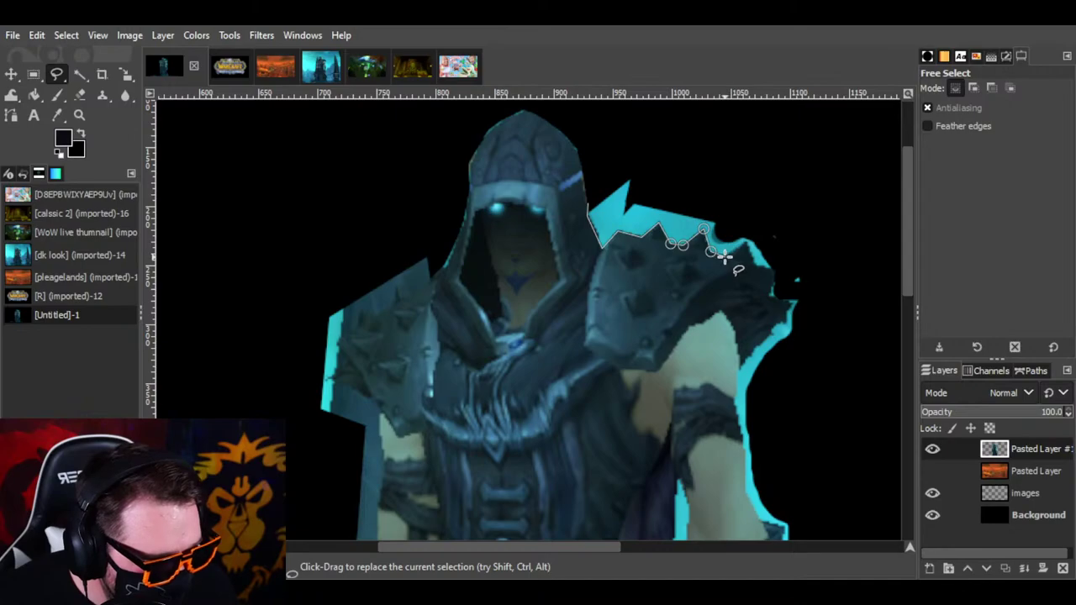
click(725, 257)
click(746, 244)
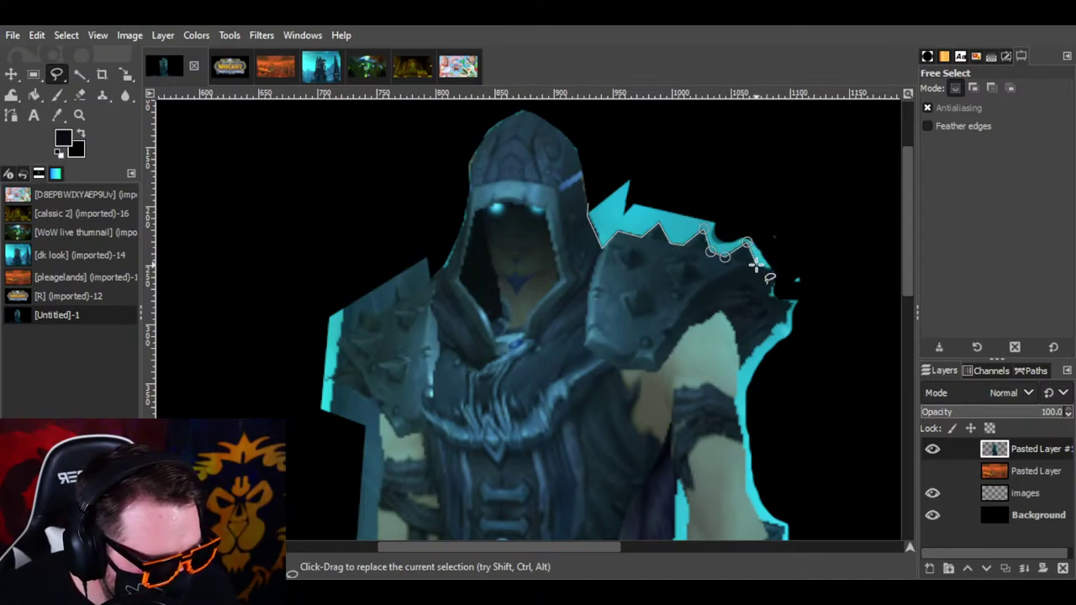
click(757, 264)
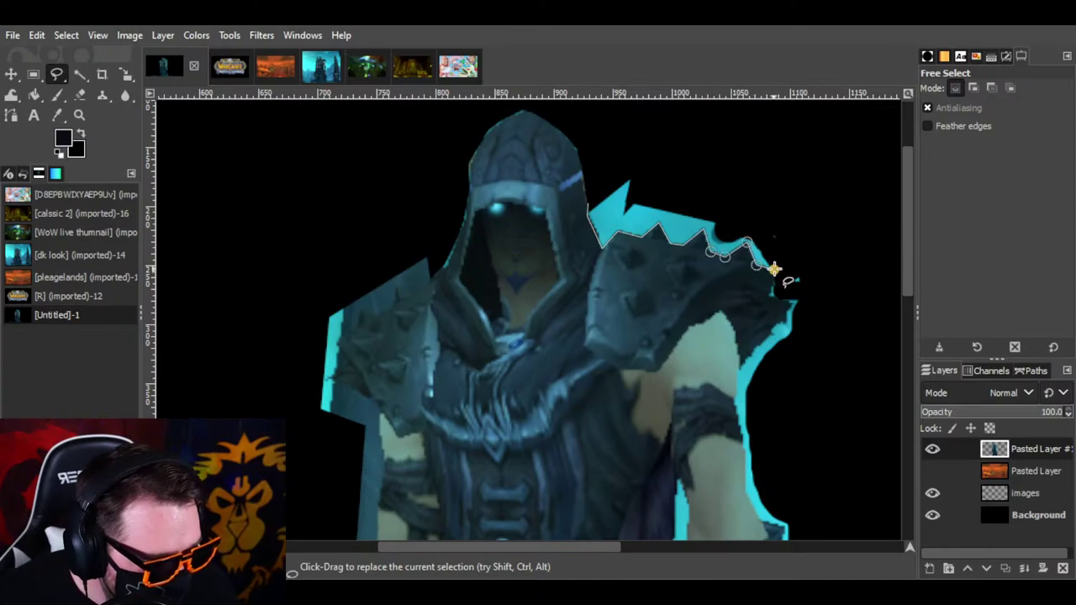
click(773, 270)
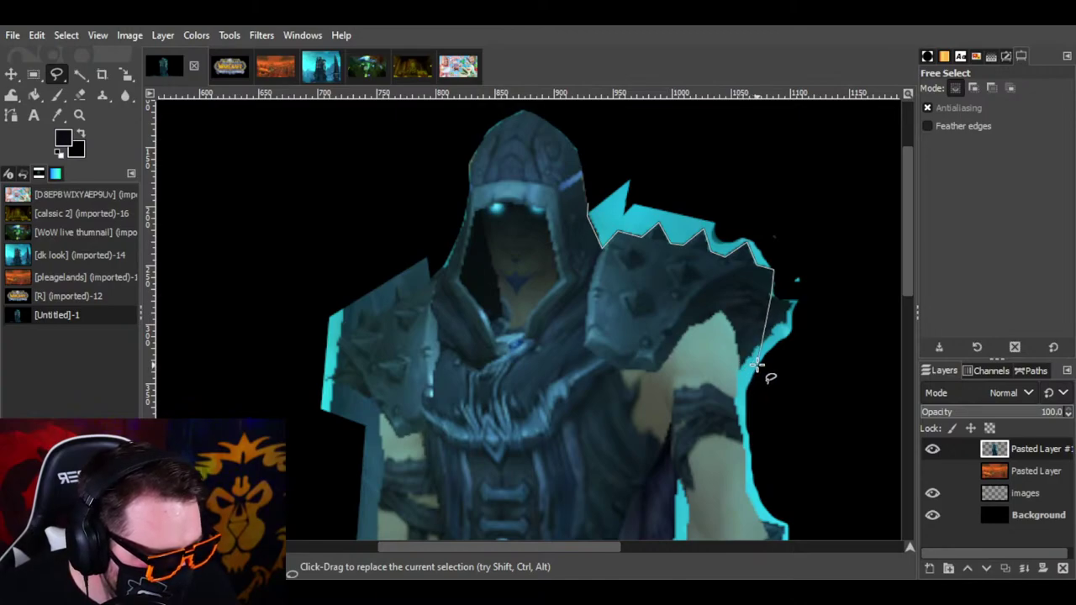
Step: Enclose the cyan fringe out into the black, close the selection and cut it
click(771, 293)
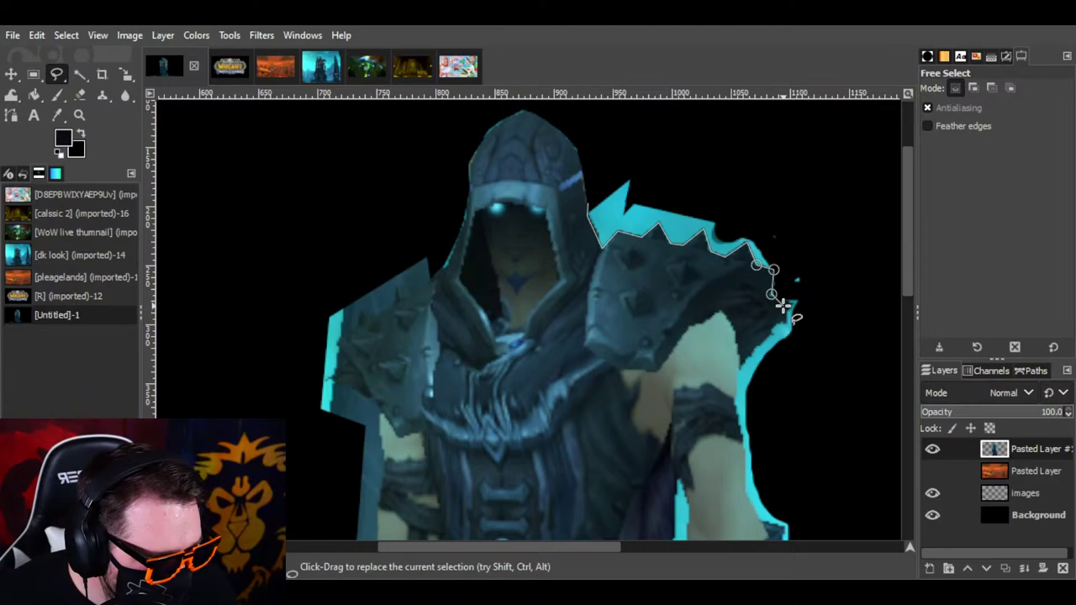
click(738, 372)
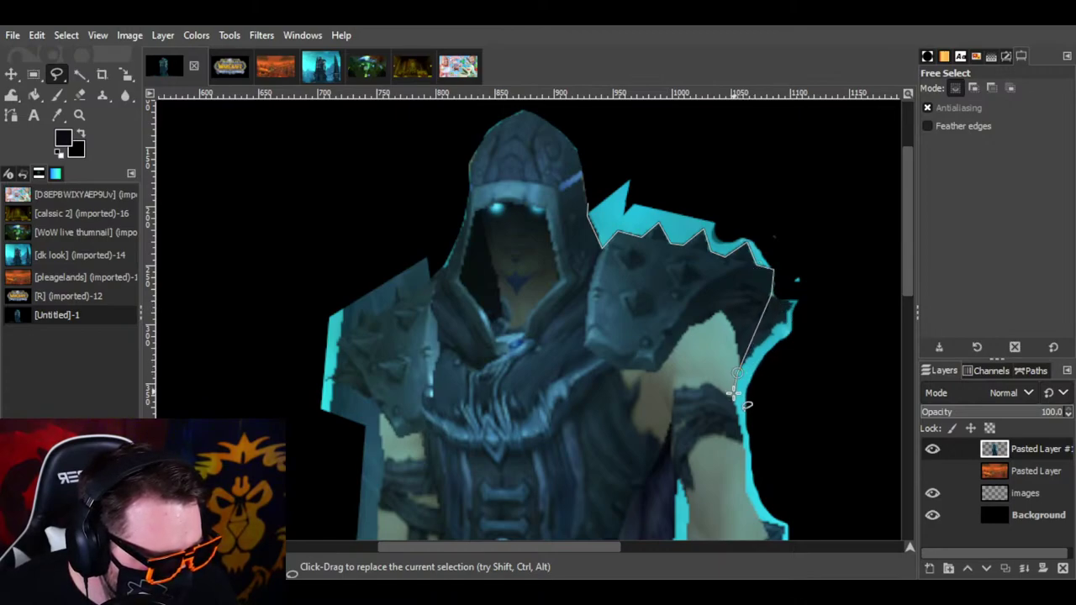
click(834, 382)
click(833, 196)
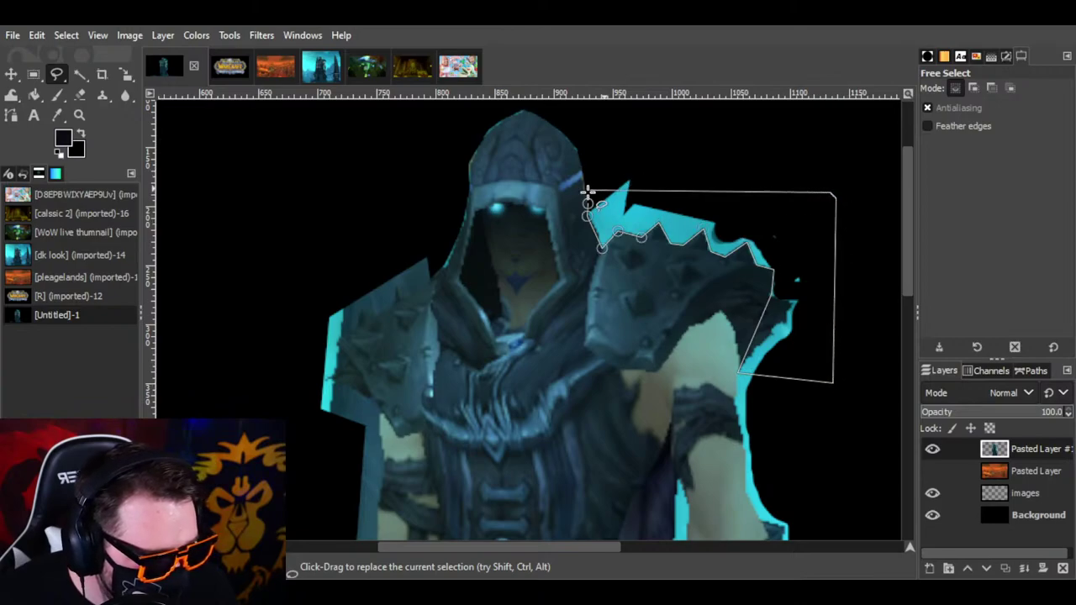
click(637, 152)
click(589, 204)
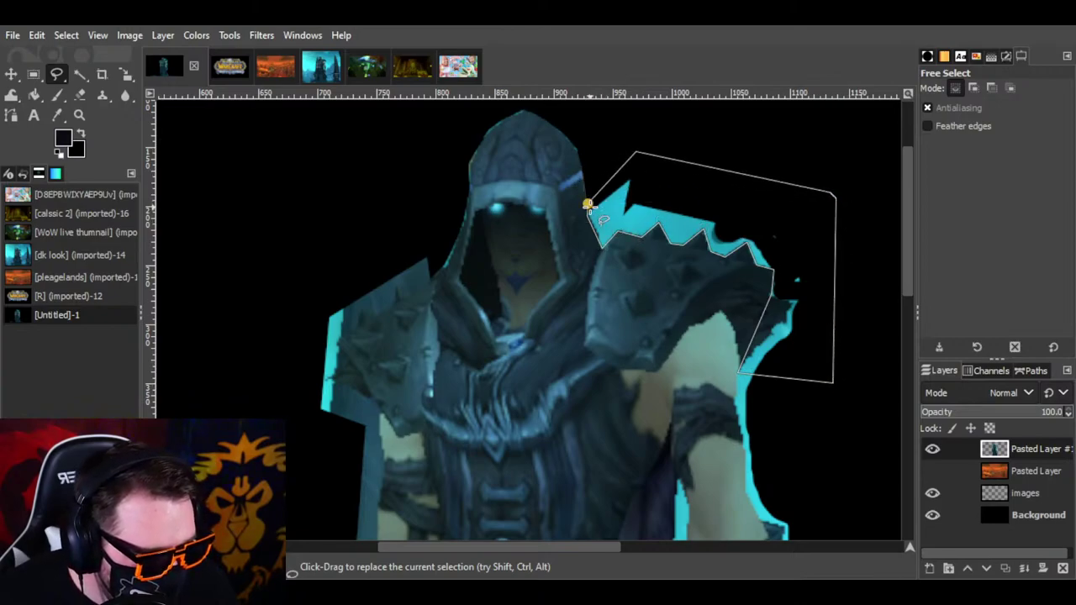
key(Return)
key(ctrl+x)
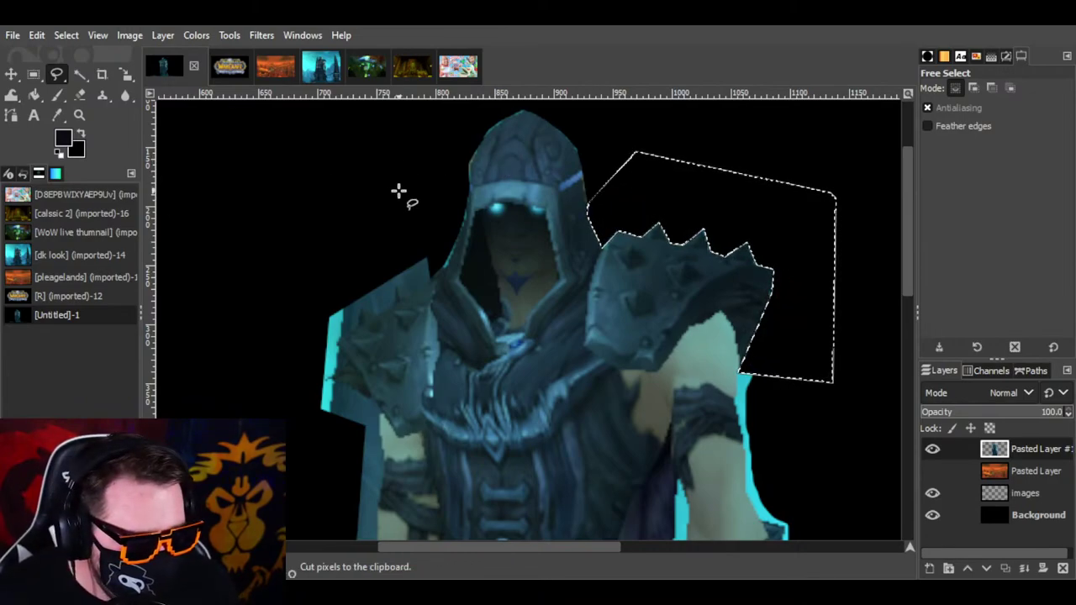
click(66, 36)
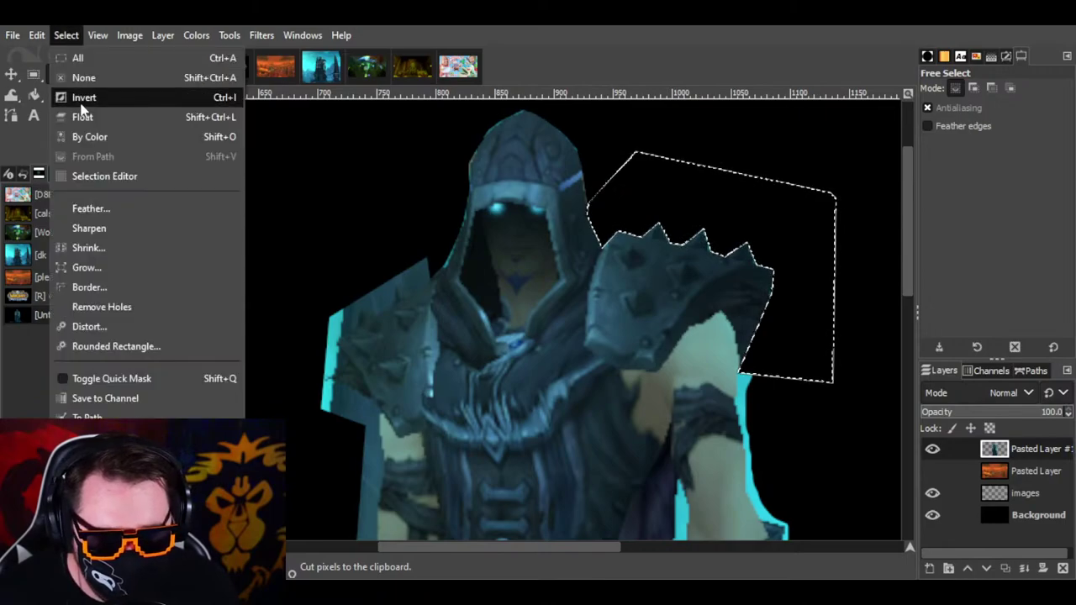
click(72, 96)
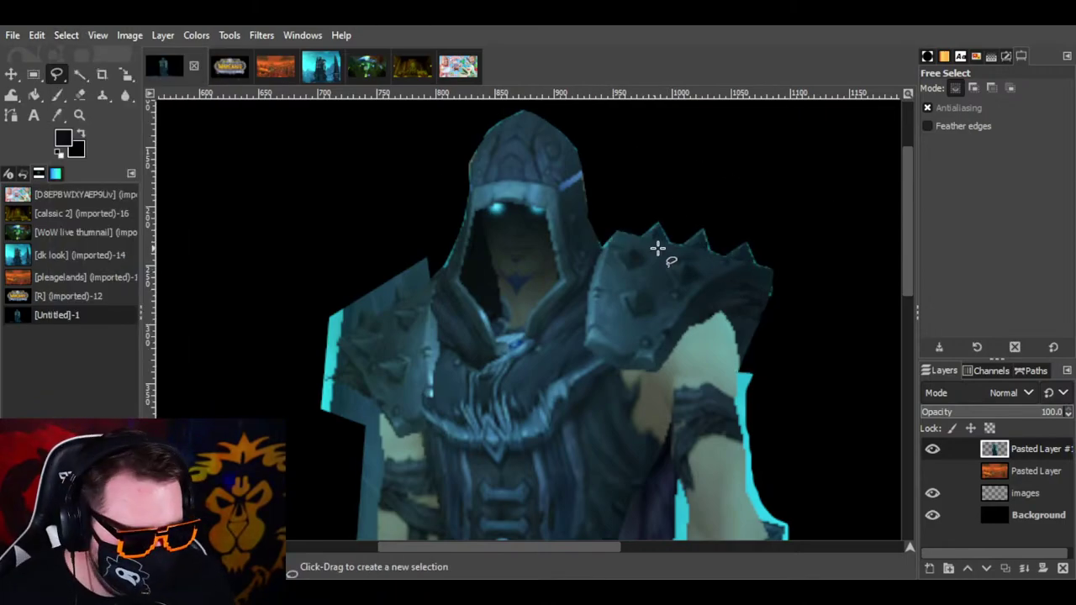
Step: Trace the cyan fringe down the upper arm's outer edge past the elbow
scroll(662, 243, down, 2)
scroll(745, 236, down, 2)
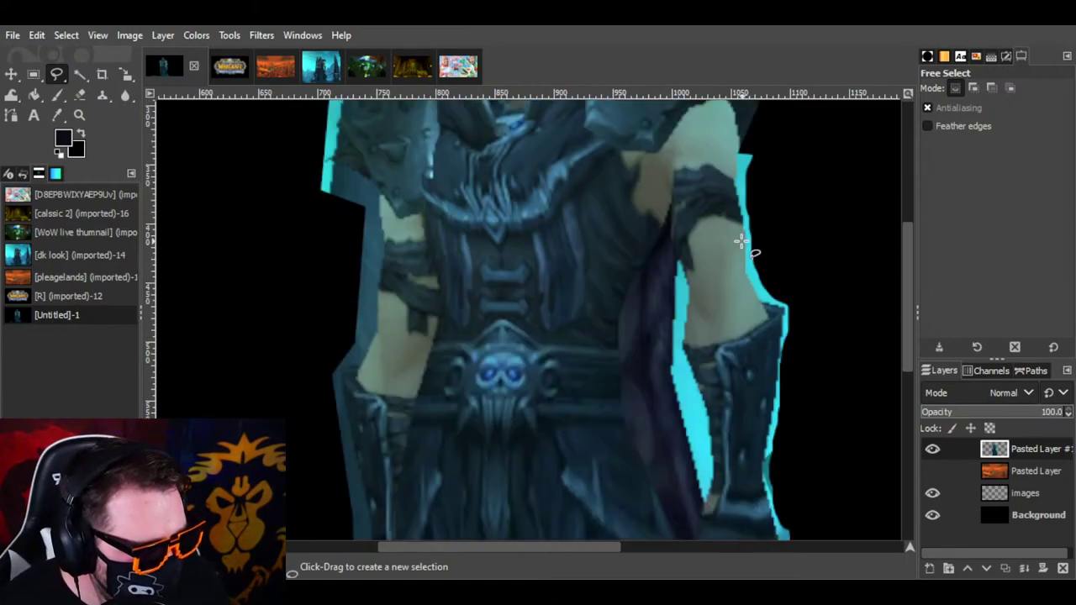
click(737, 150)
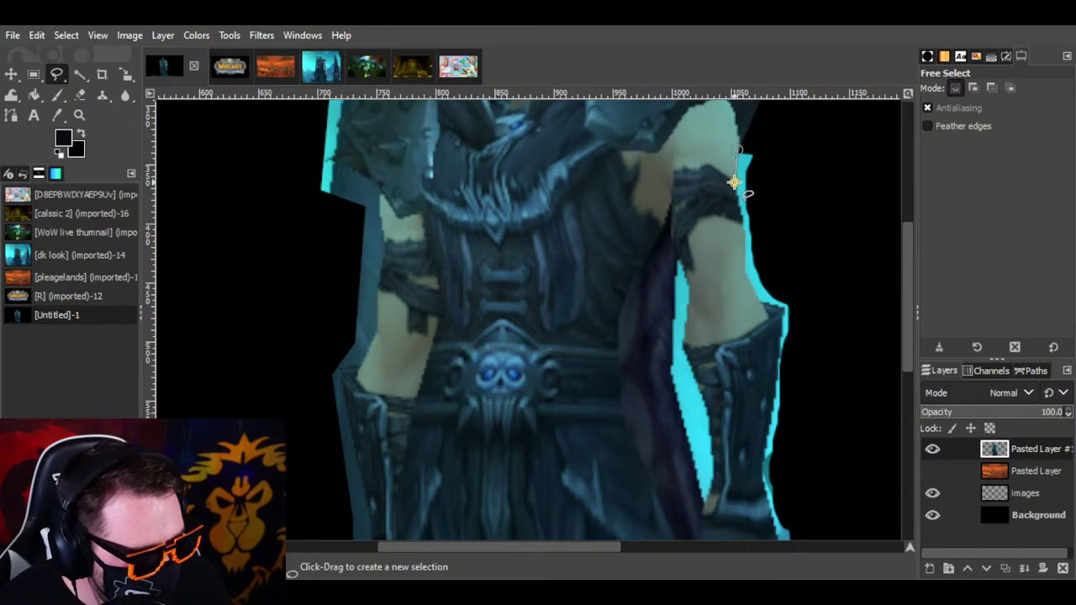
click(734, 182)
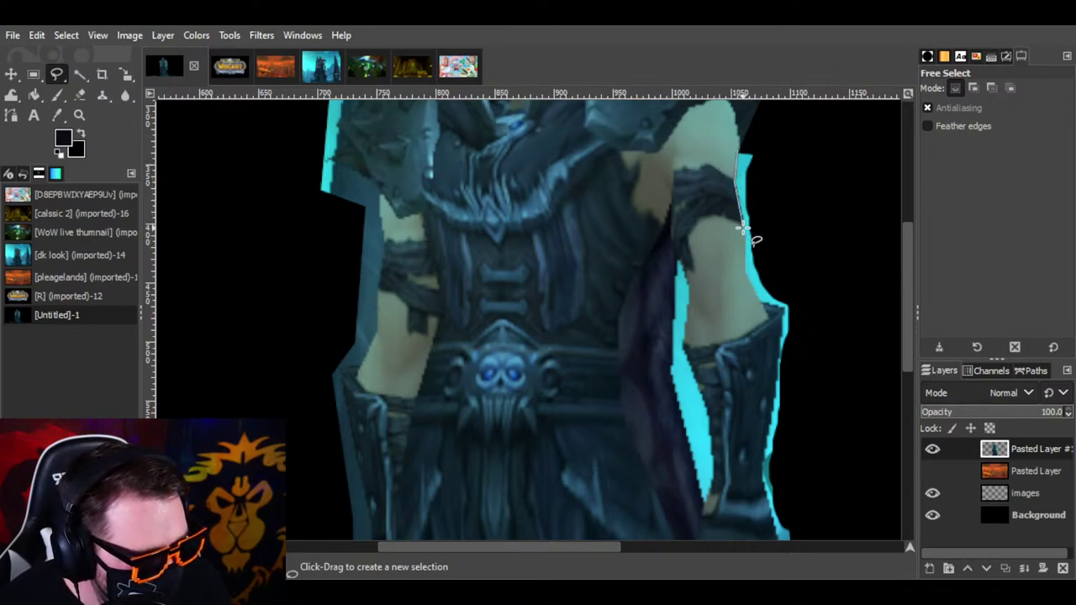
click(743, 227)
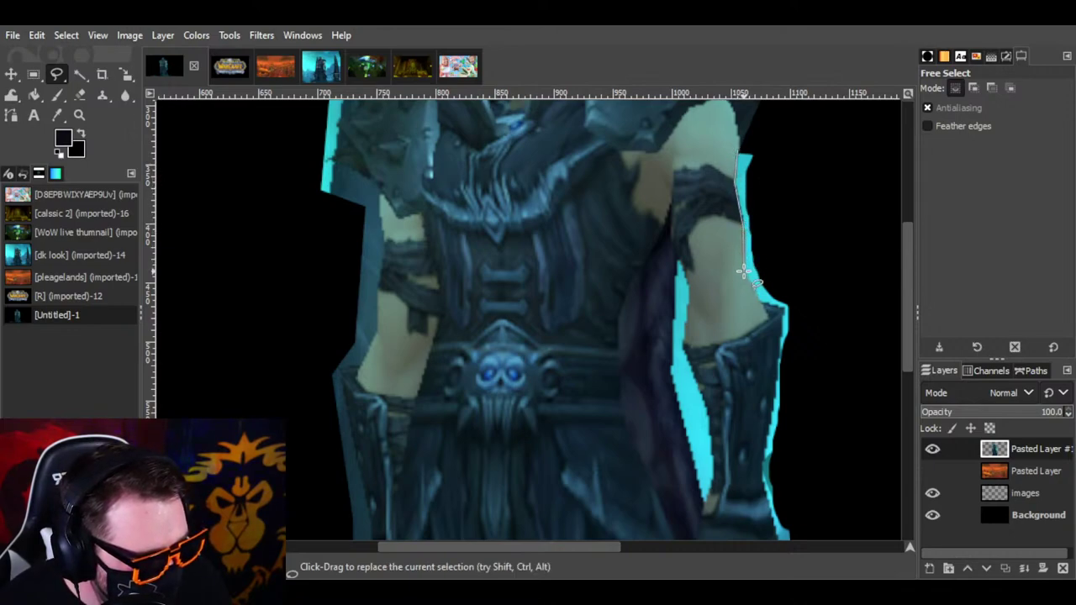
click(744, 271)
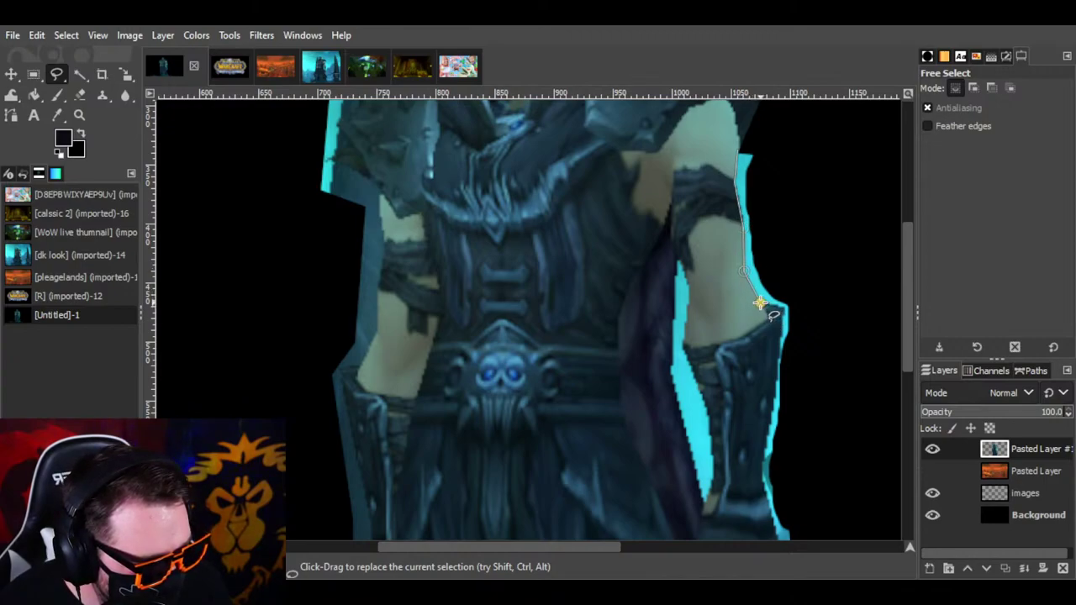
click(759, 303)
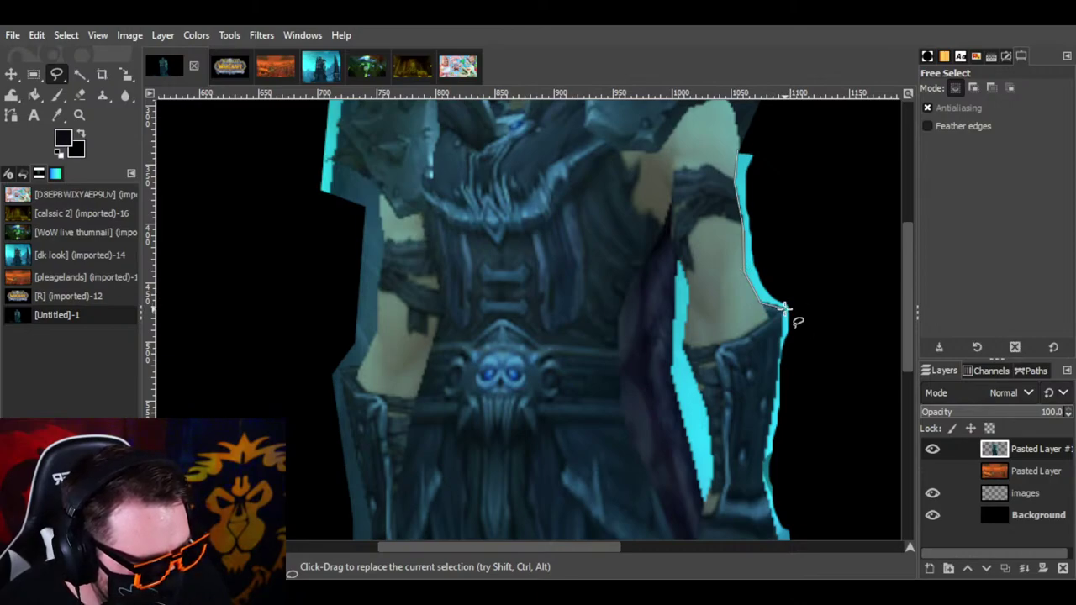
click(784, 308)
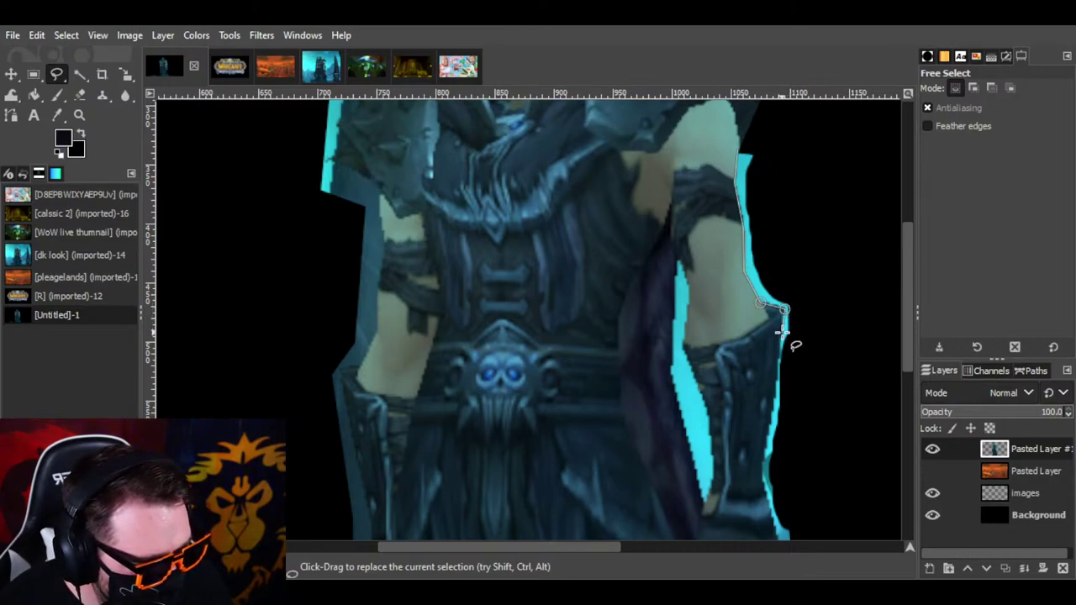
Step: Enclose the strip in the black, cut it out, and clear the selection
click(839, 302)
click(797, 137)
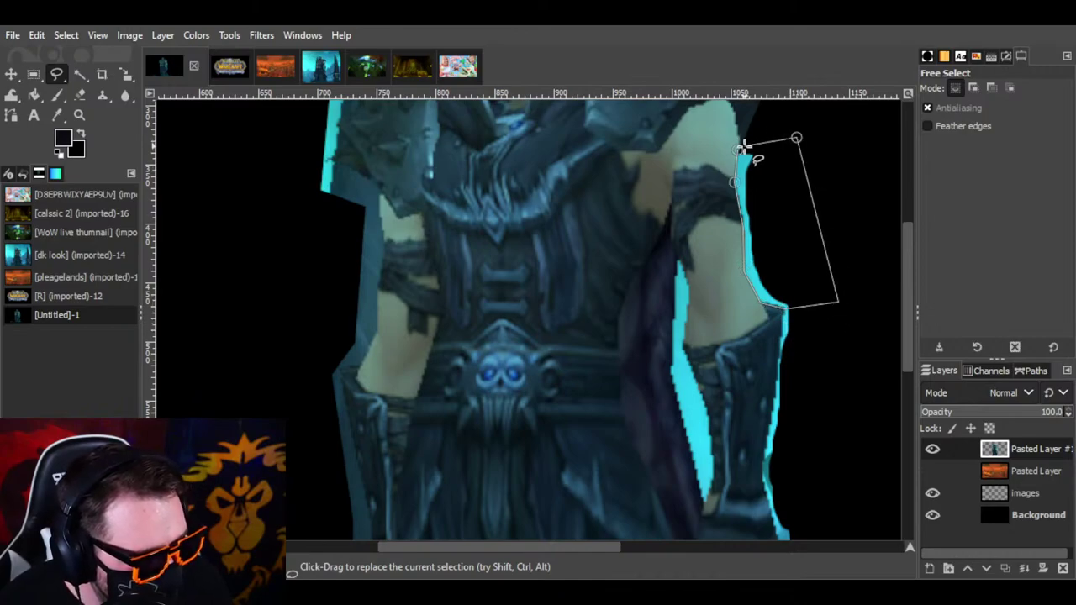
click(738, 149)
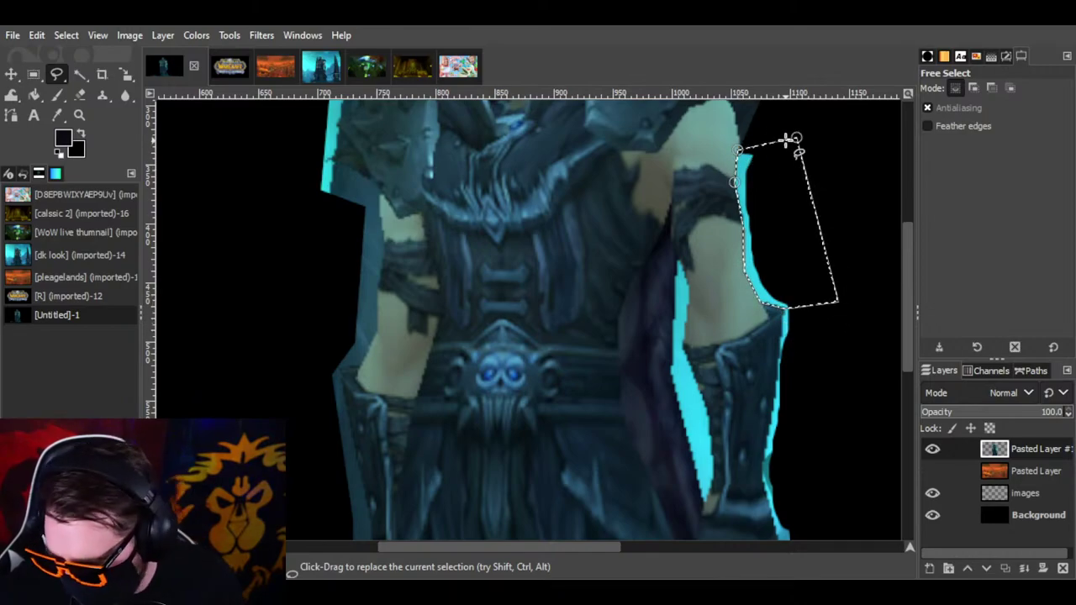
key(ctrl+x)
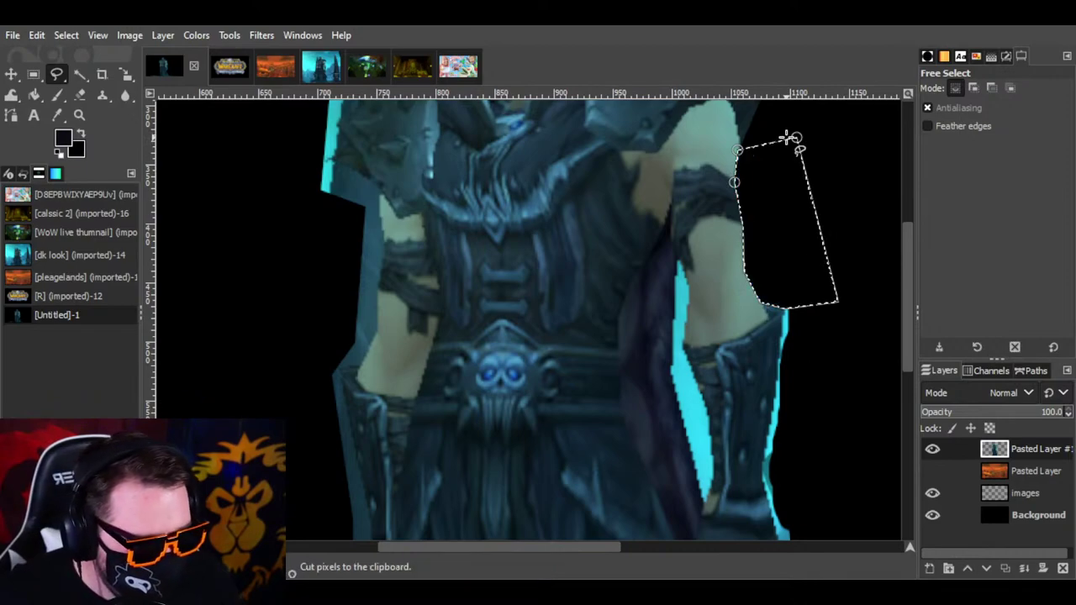
mouse_move(797, 139)
mouse_down()
mouse_move(774, 183)
mouse_move(824, 159)
mouse_move(791, 150)
mouse_move(821, 151)
mouse_up()
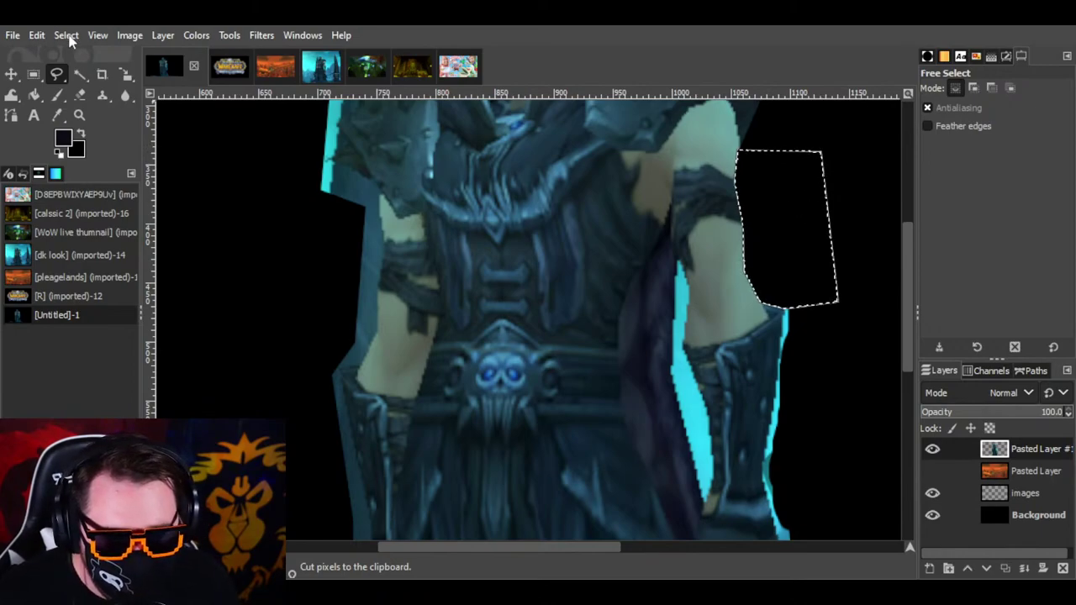
click(66, 34)
click(99, 77)
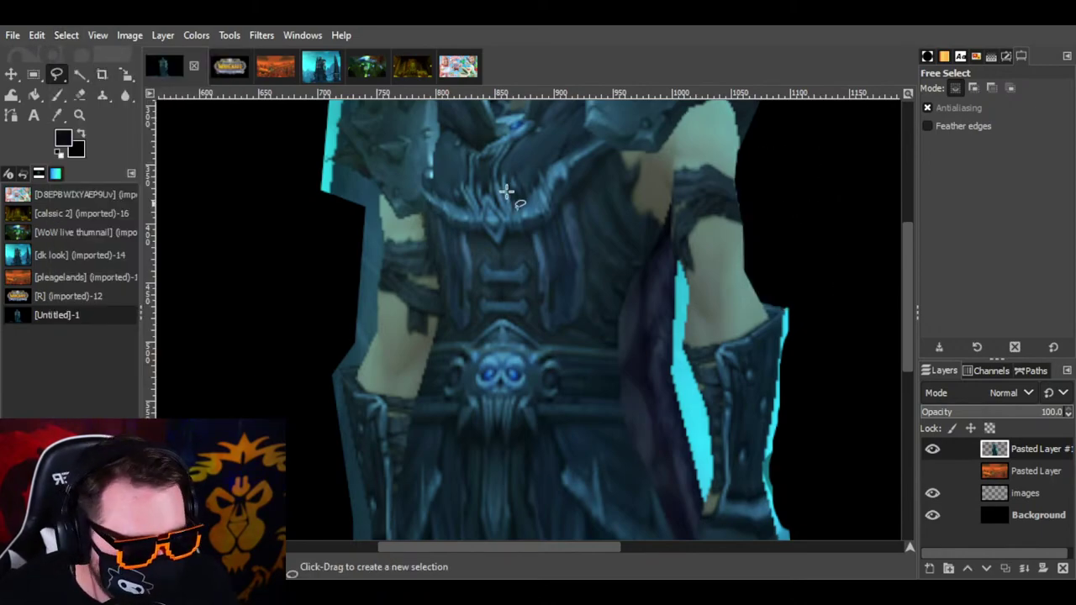
Step: Cut away the cyan strip beside the forearm down to the image bottom, then deselect
scroll(799, 244, down, 2)
click(784, 195)
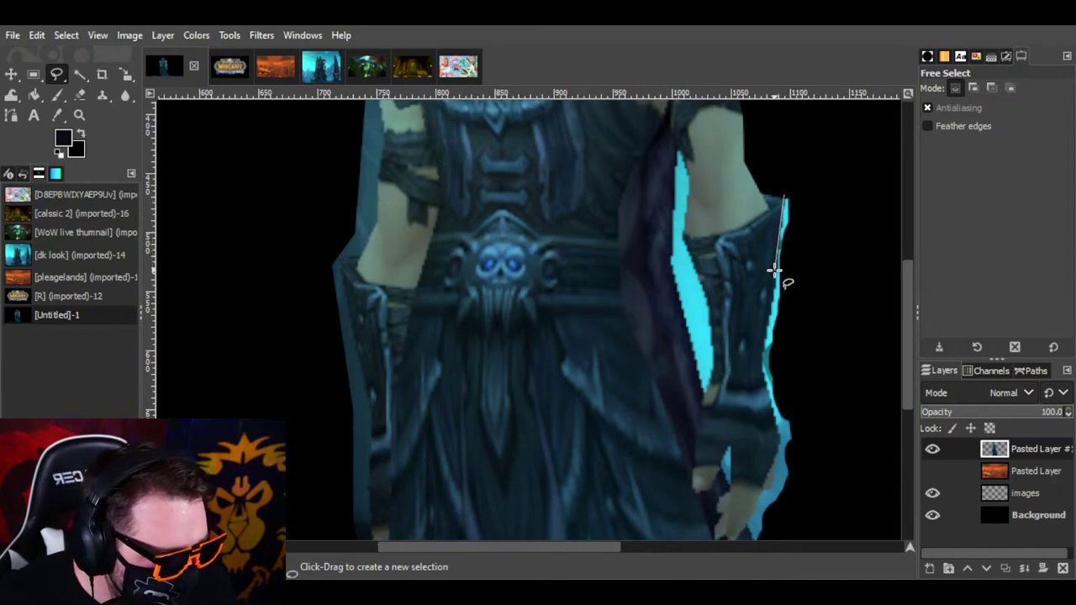
click(762, 354)
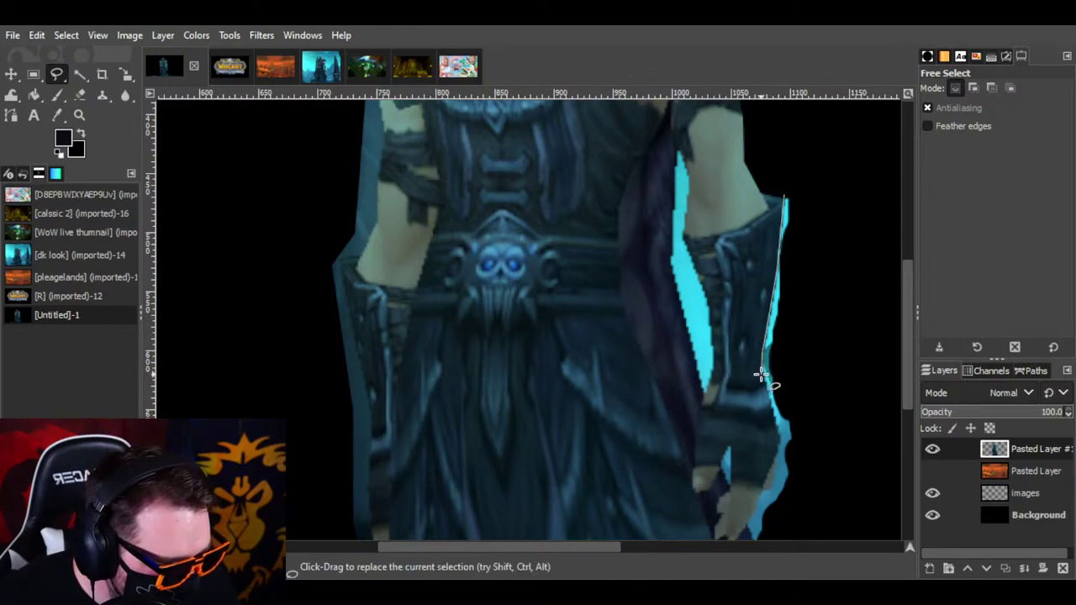
drag(761, 374, 780, 448)
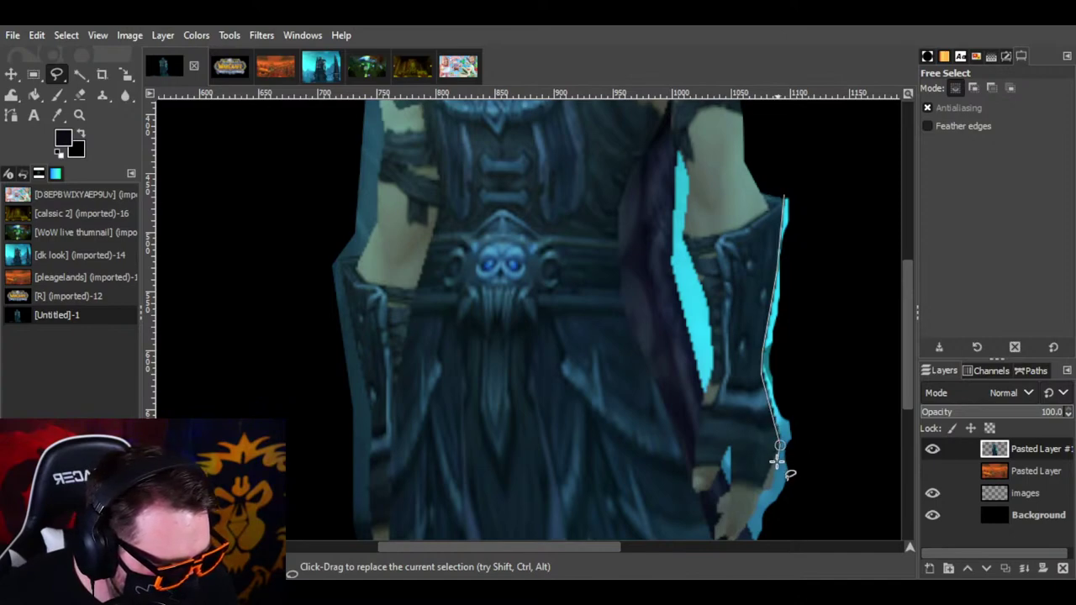
click(774, 458)
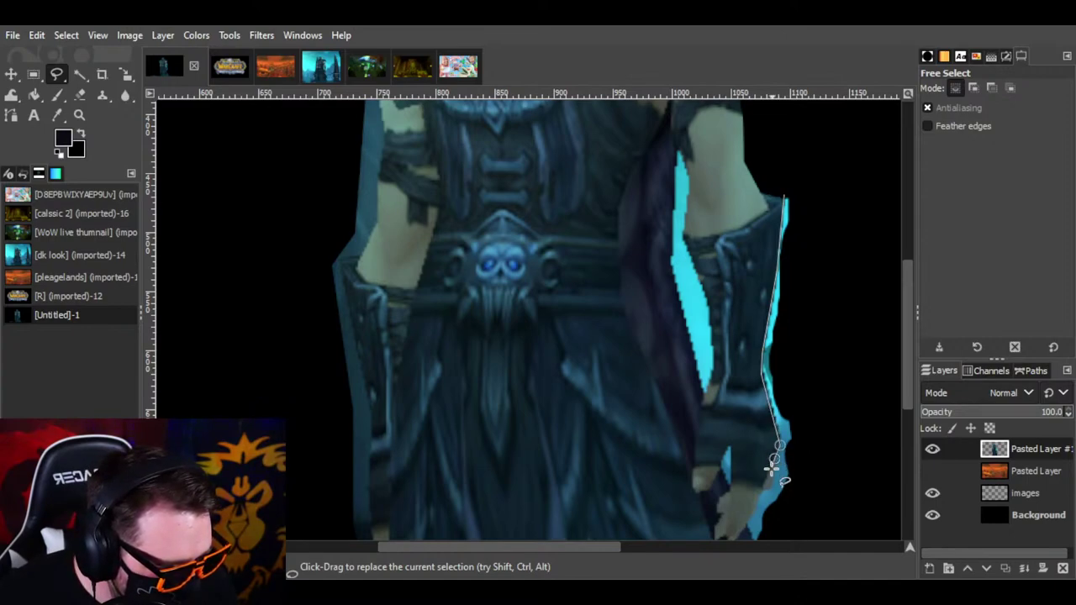
click(746, 527)
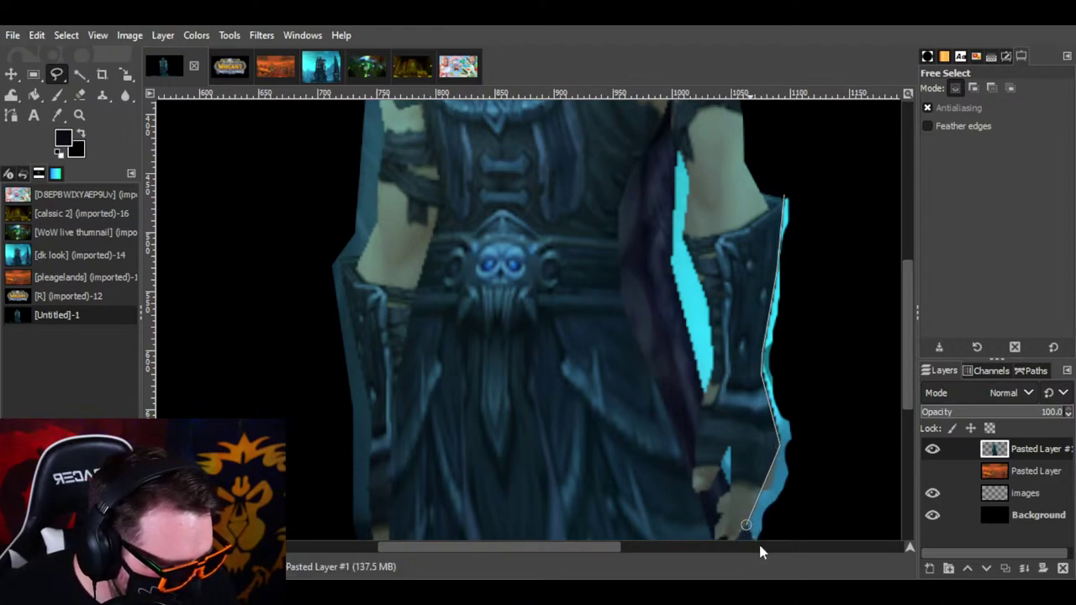
click(855, 530)
click(822, 201)
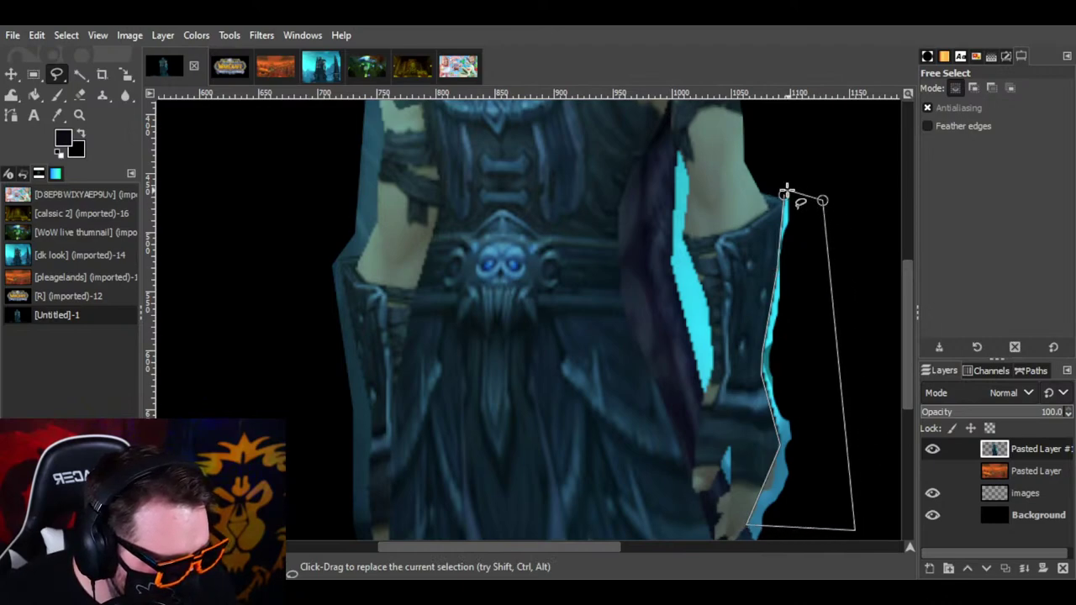
click(783, 196)
key(Return)
key(ctrl+x)
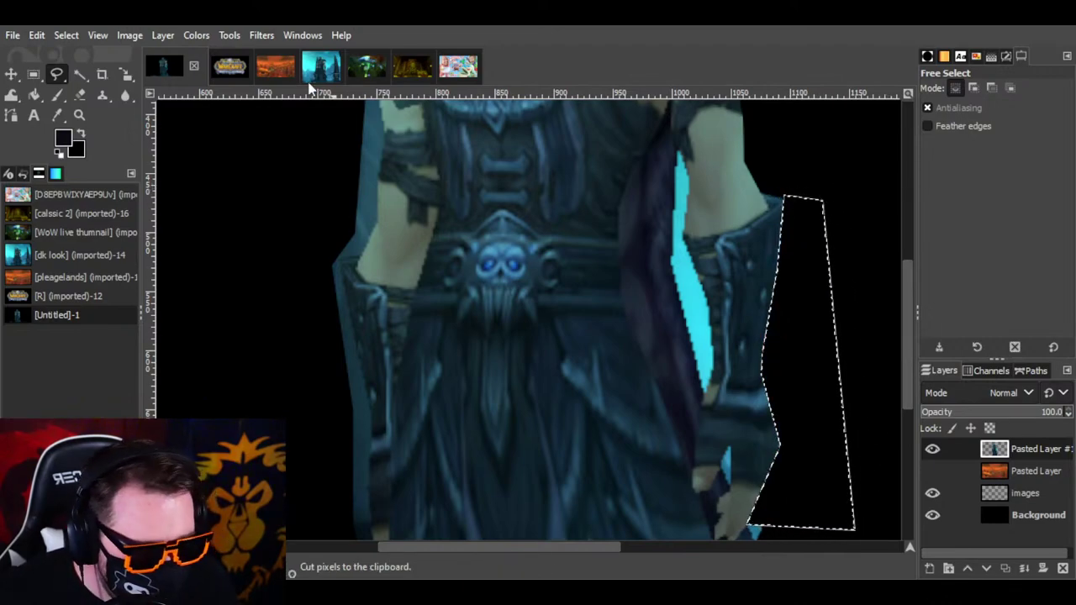
click(66, 34)
click(84, 77)
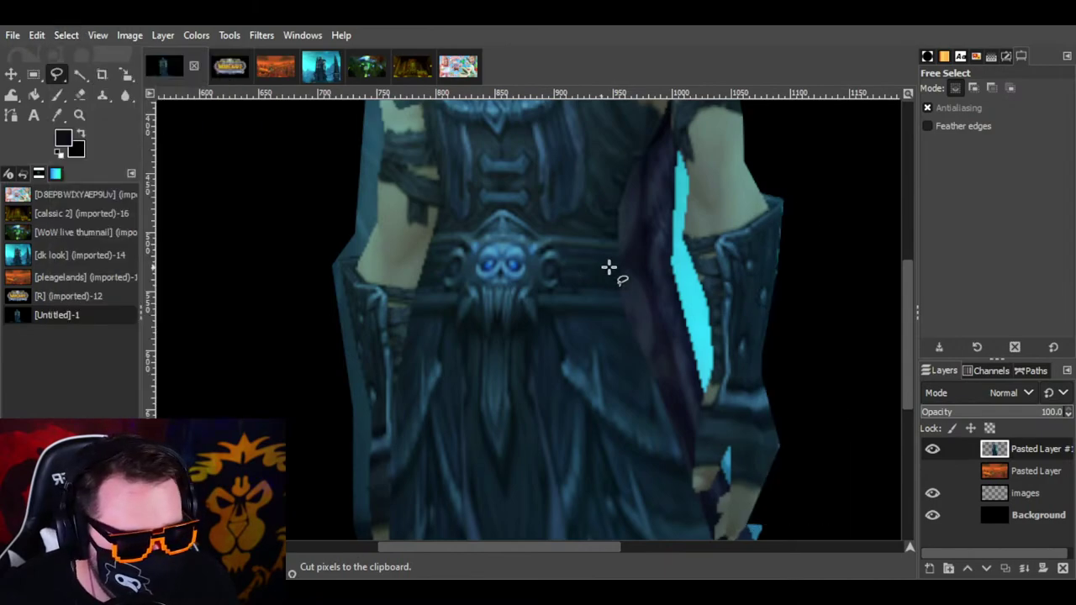
Step: Outline the inner cyan strip by the cape from the arm down to the robe hem
scroll(691, 262, down, 5)
scroll(714, 257, up, 4)
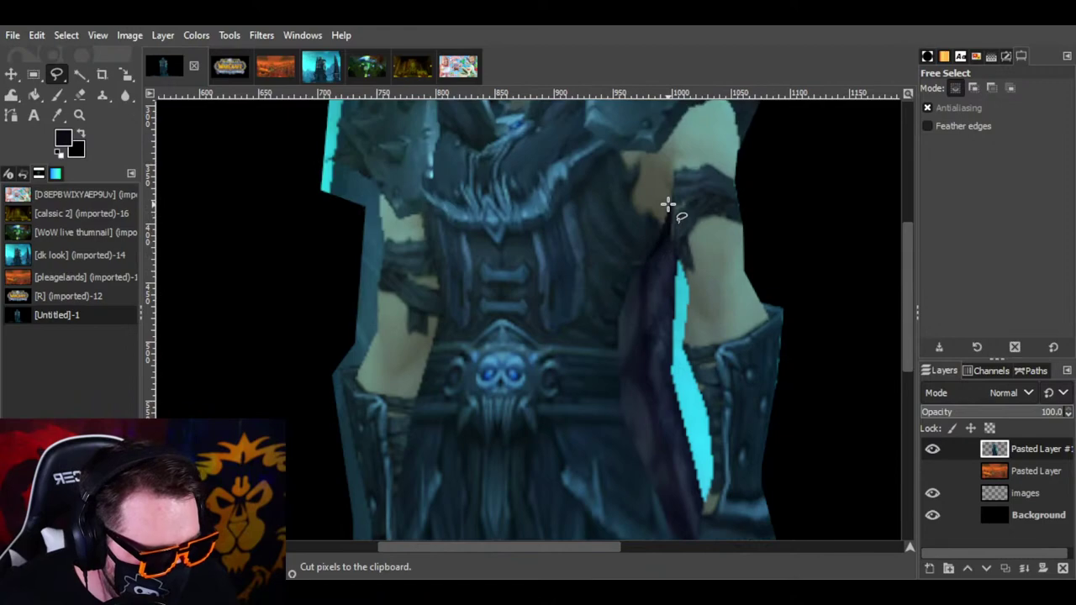
click(671, 201)
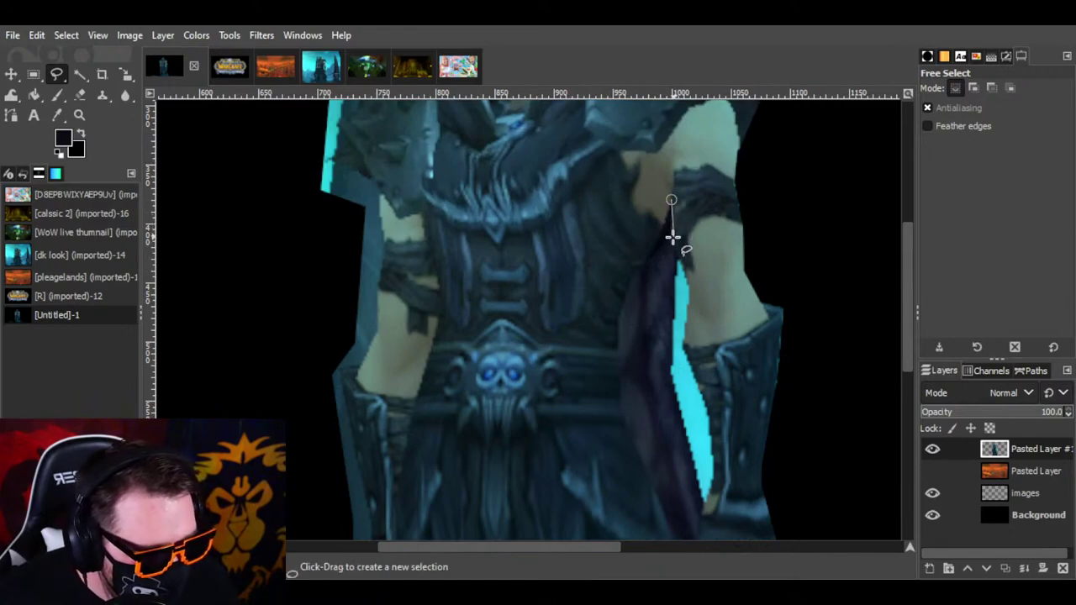
click(671, 242)
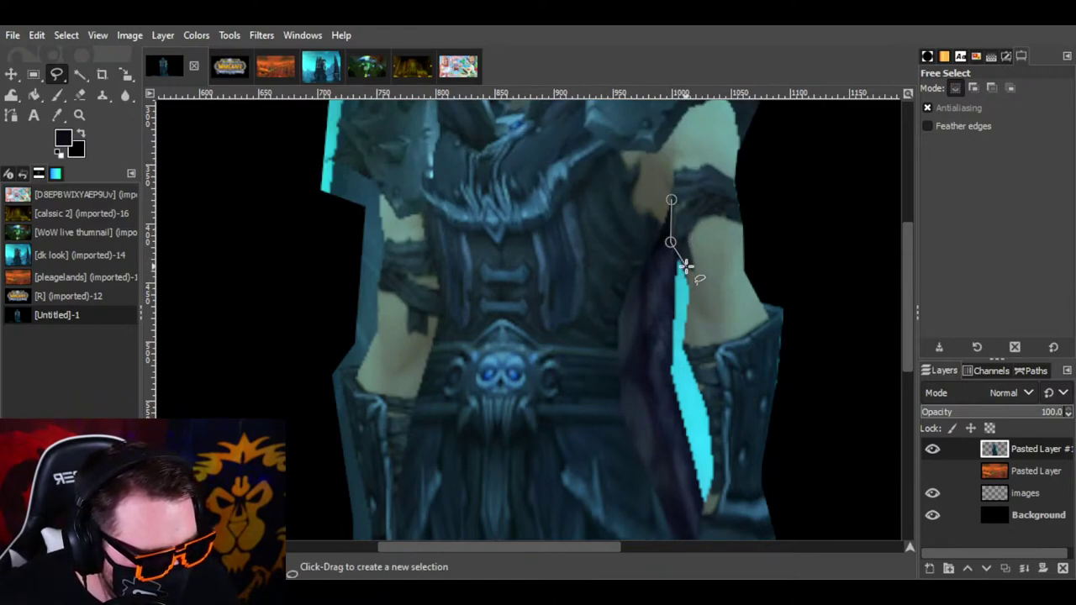
click(688, 280)
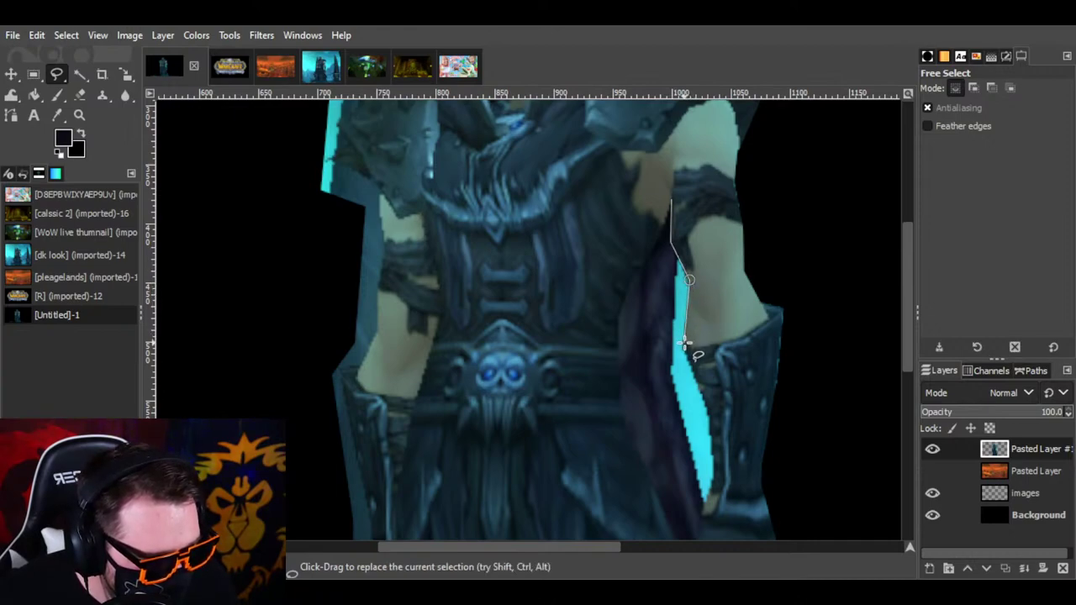
click(686, 344)
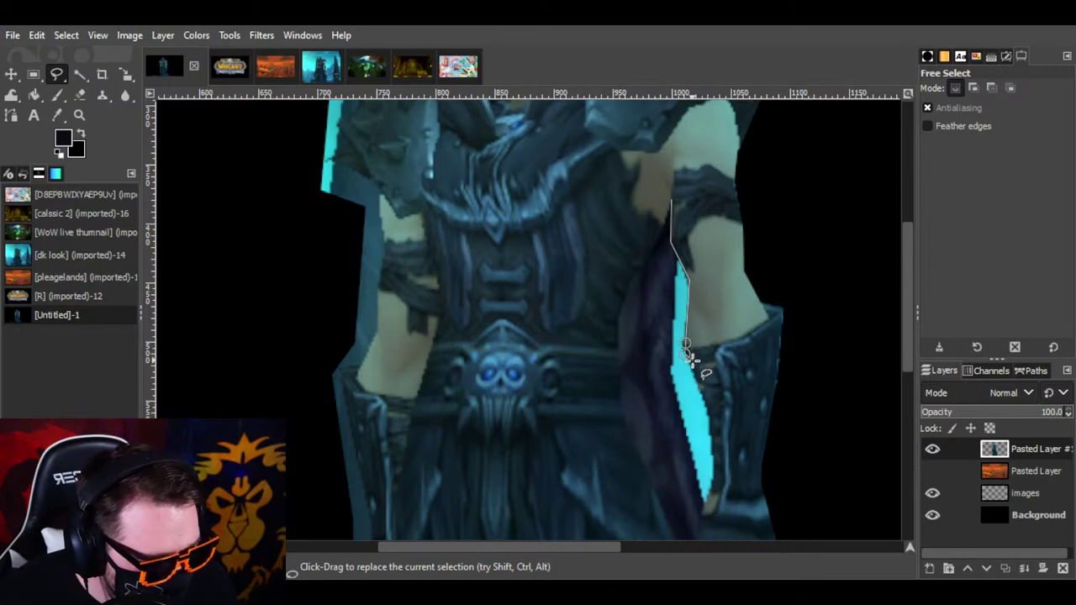
click(712, 419)
click(711, 418)
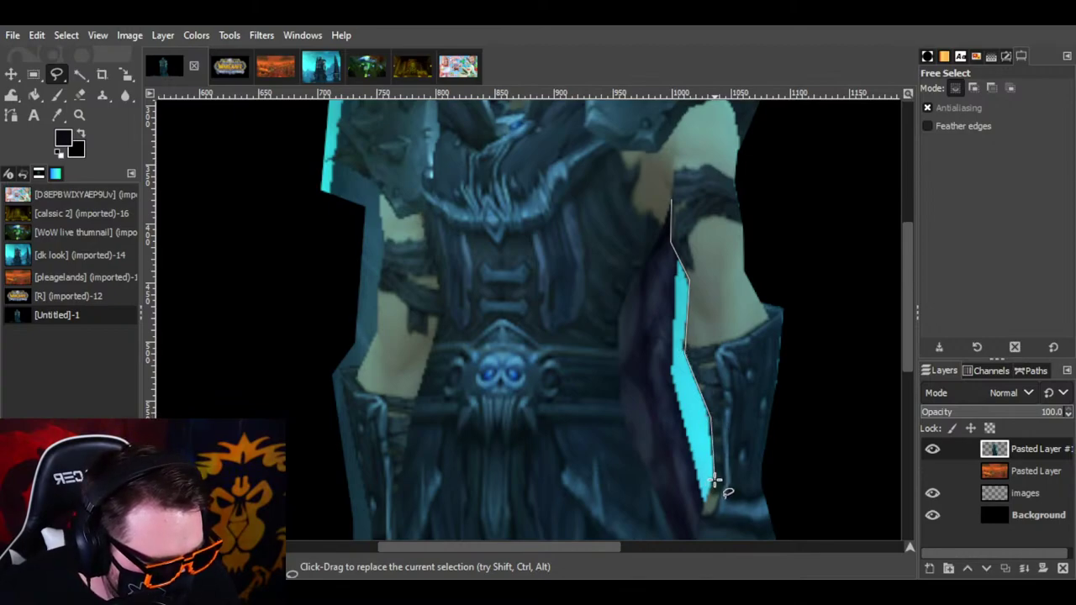
click(712, 481)
scroll(708, 437, down, 3)
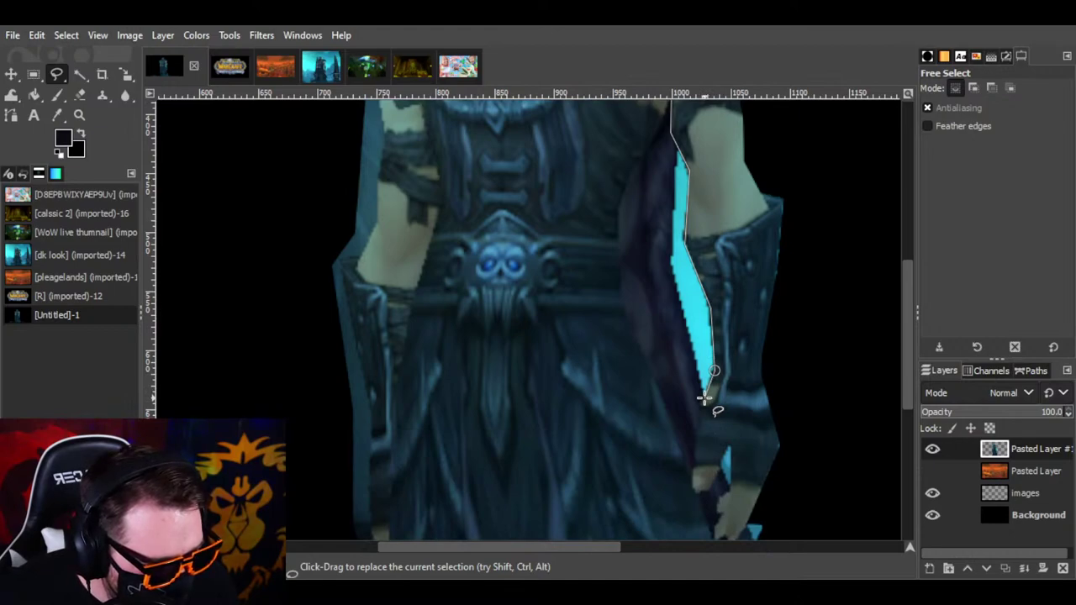
click(703, 398)
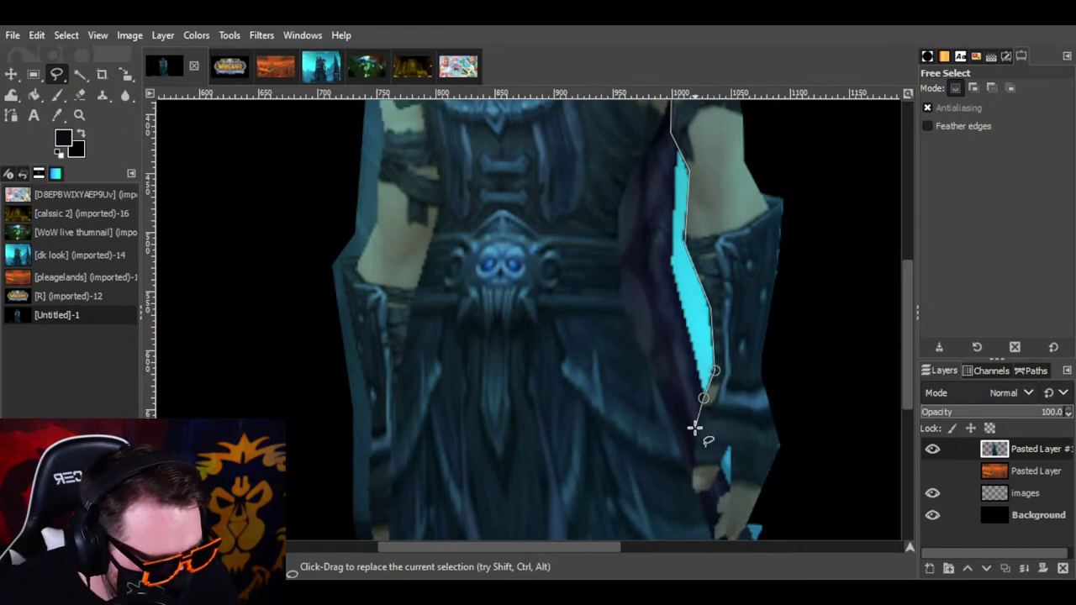
click(694, 429)
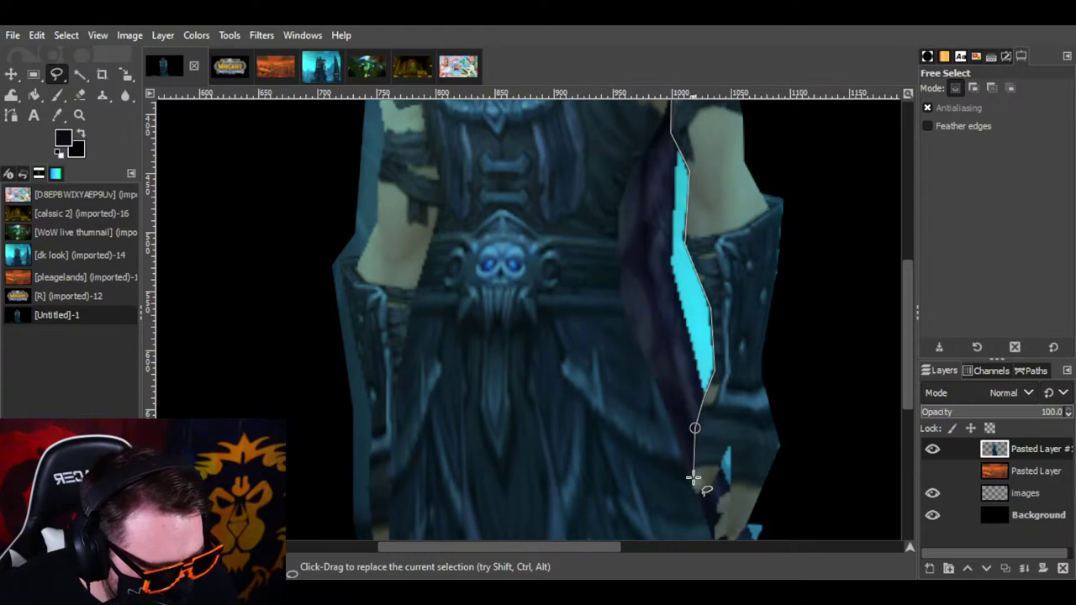
click(692, 480)
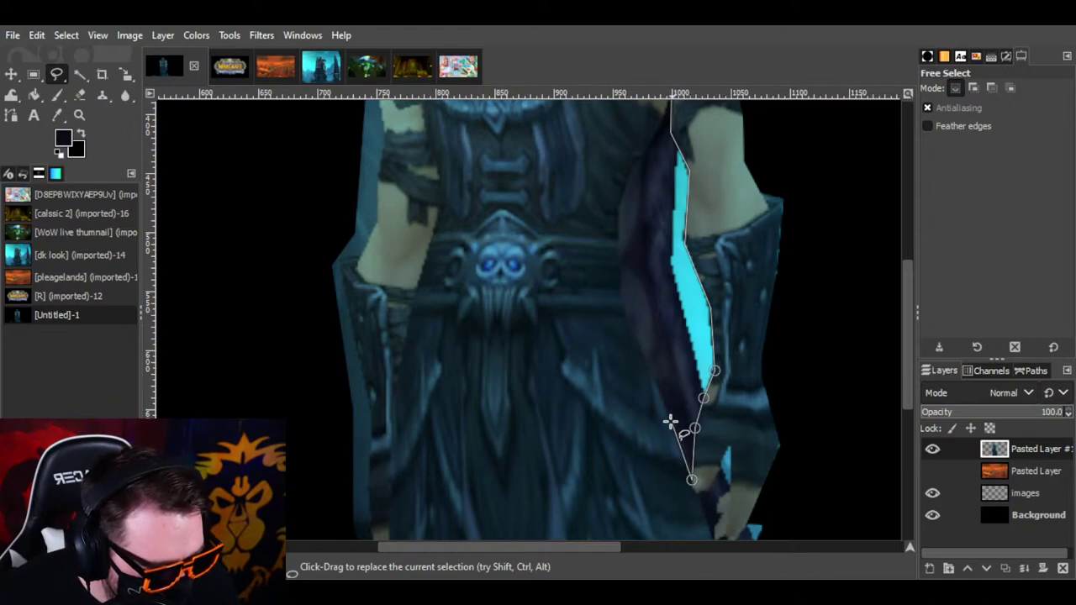
Step: Close the outline back up along the robe and cut the gap out
click(623, 306)
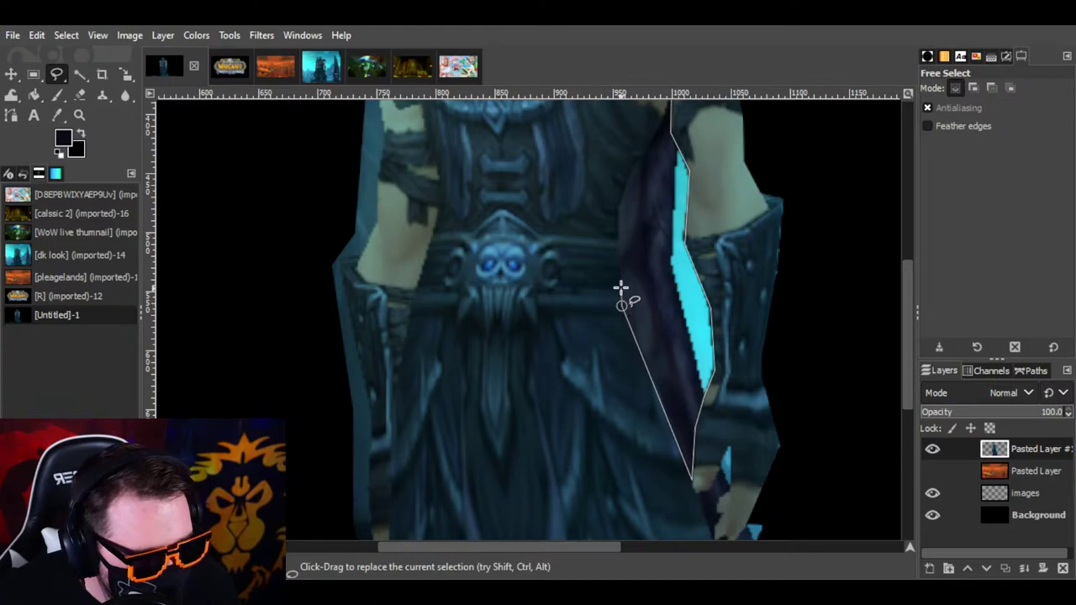
click(617, 244)
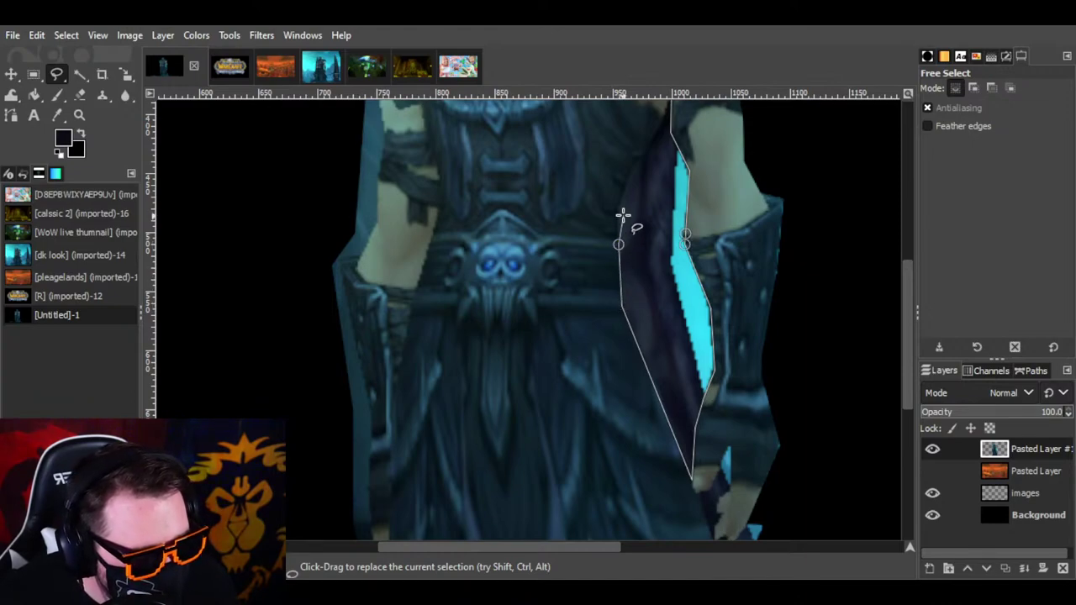
click(615, 208)
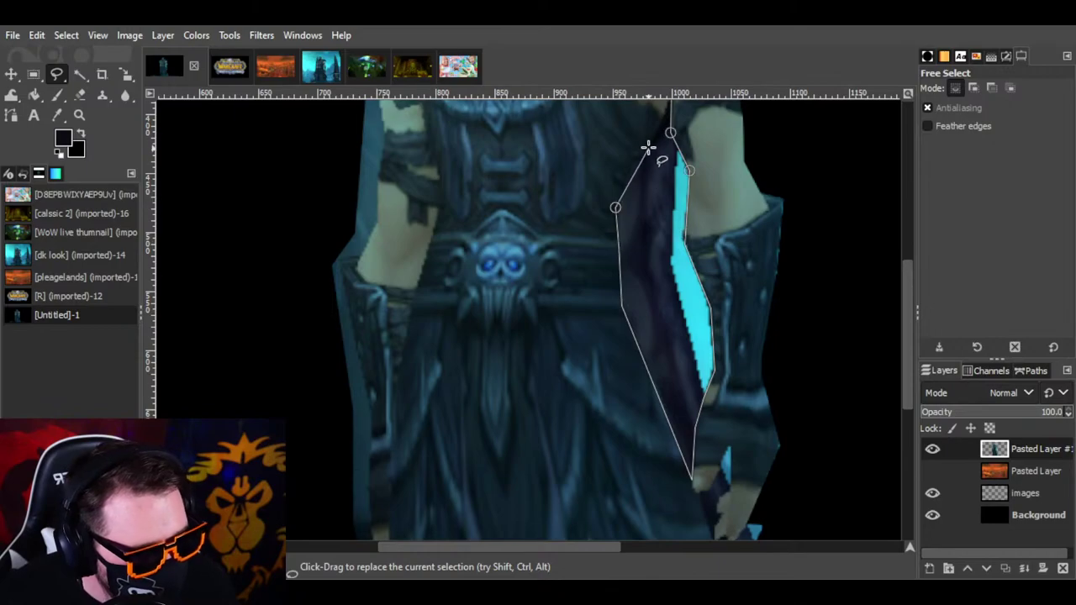
scroll(656, 131, up, 3)
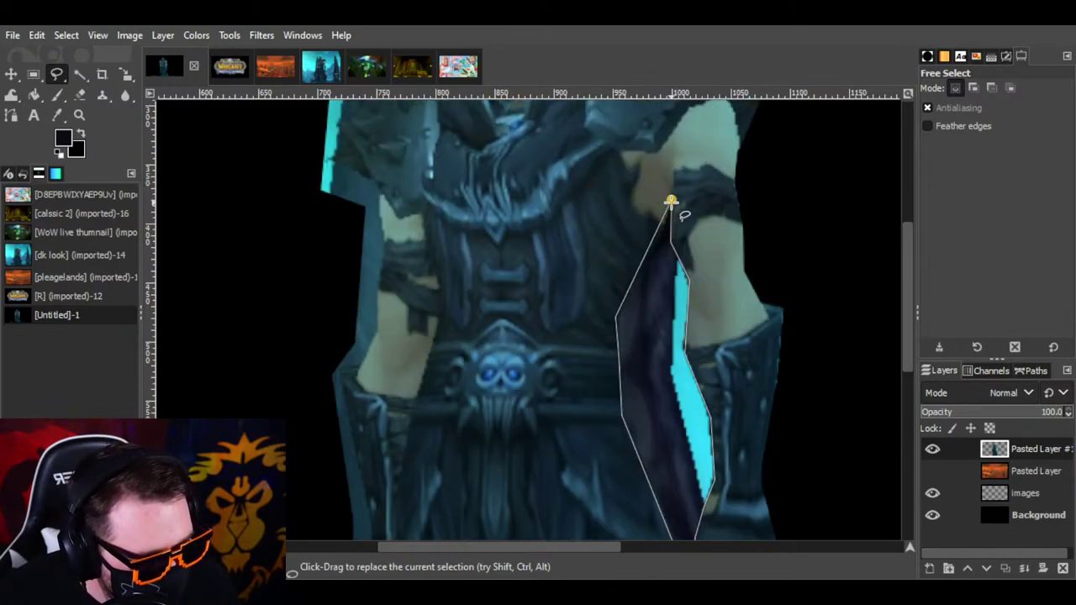
click(671, 202)
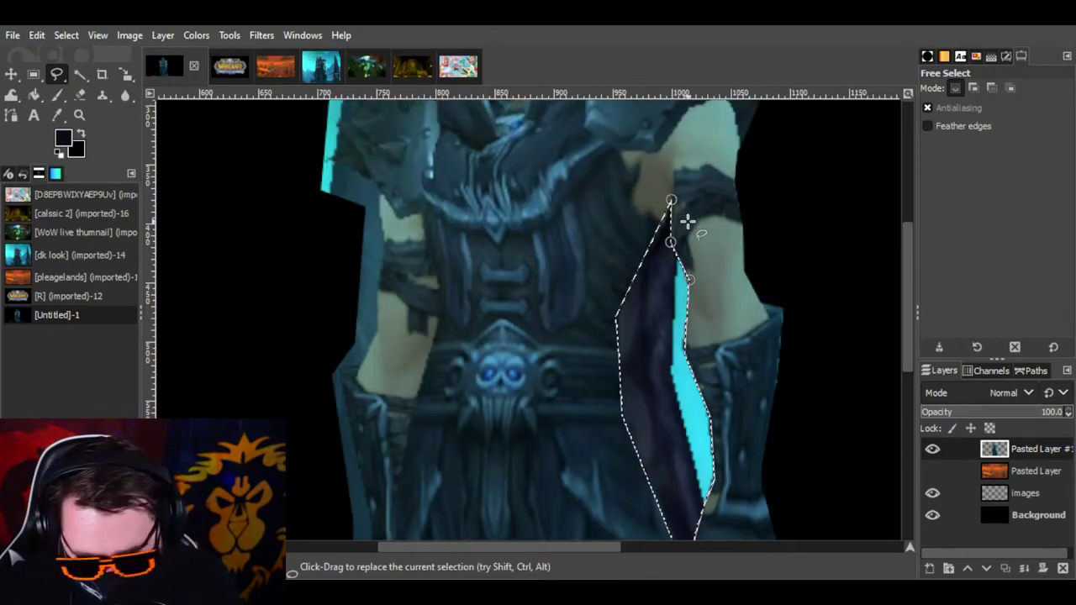
key(ctrl+x)
scroll(861, 283, down, 3)
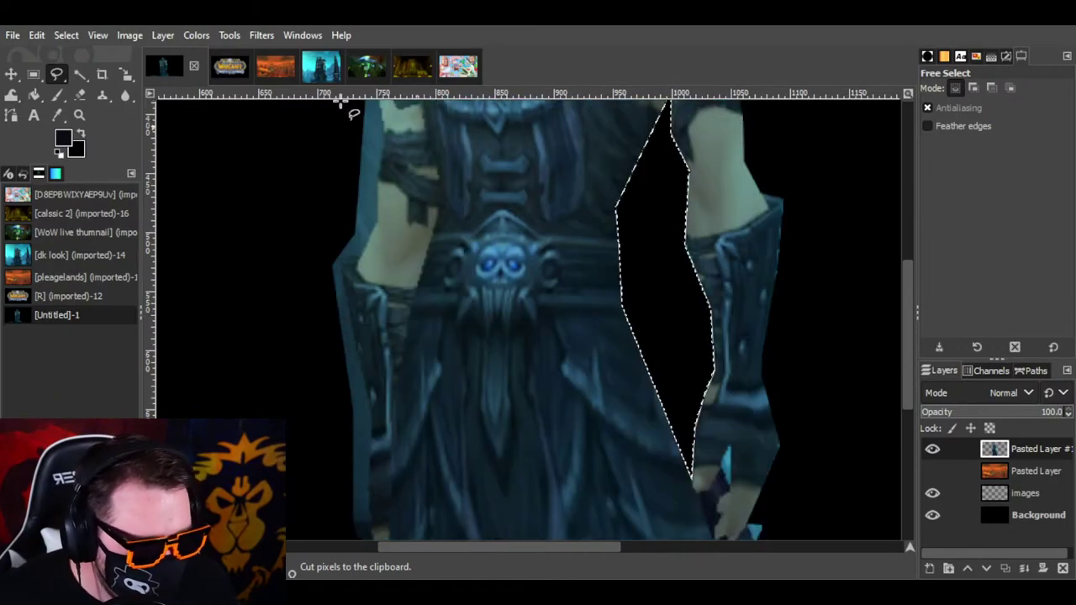
click(67, 34)
Step: Clear the selection and start outlining the small gap beside the right hand
click(84, 78)
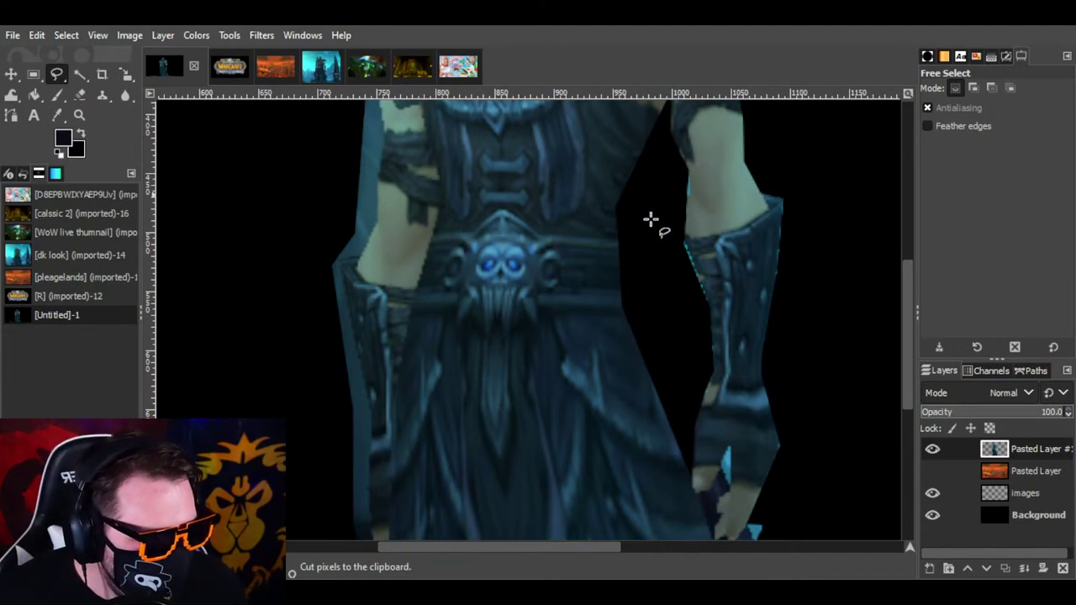
scroll(811, 301, down, 5)
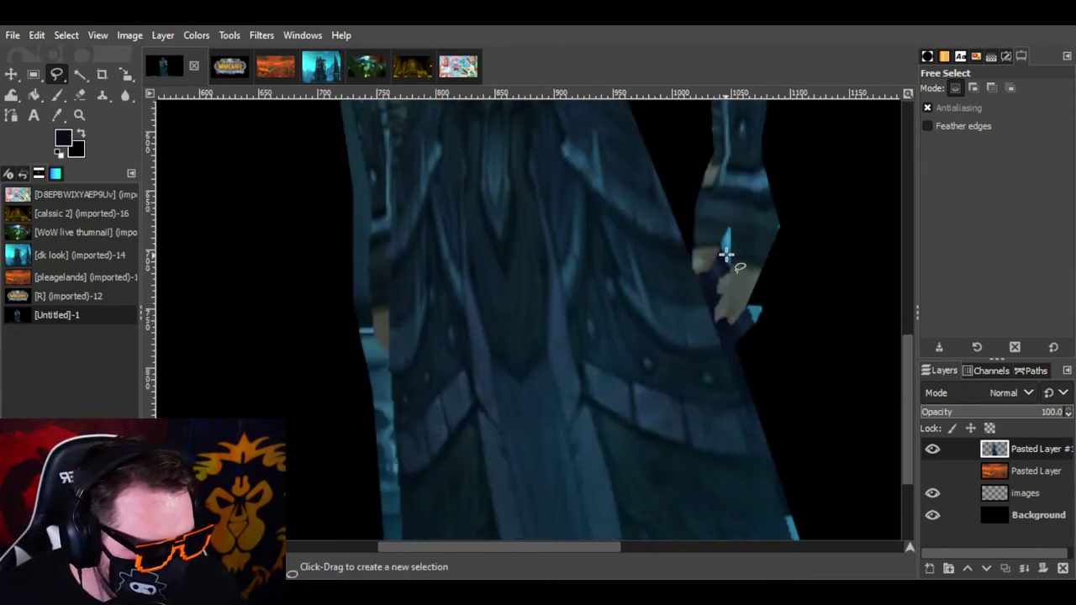
click(732, 227)
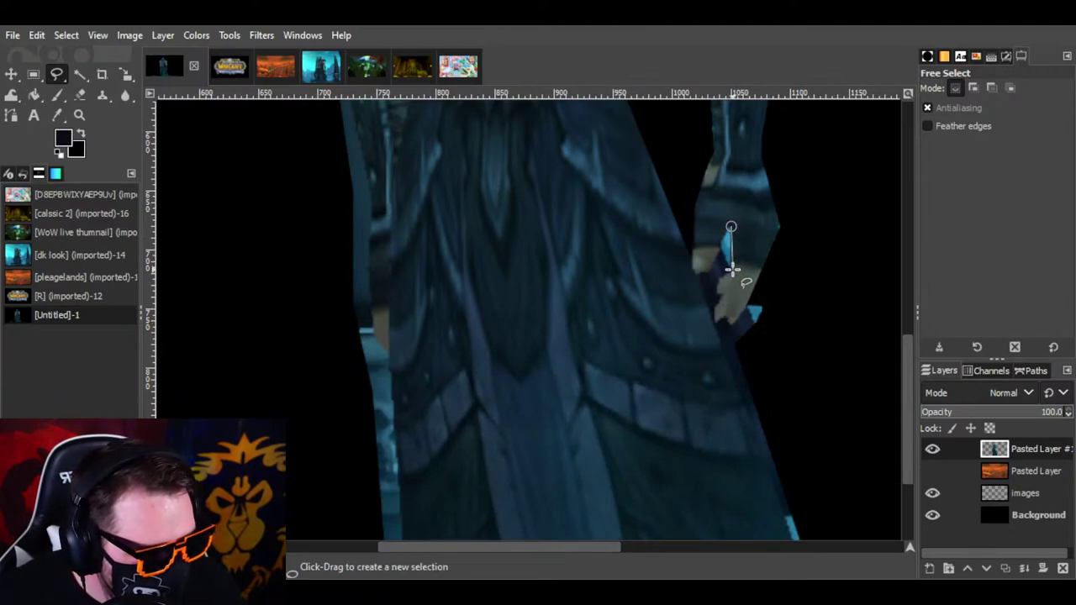
click(732, 269)
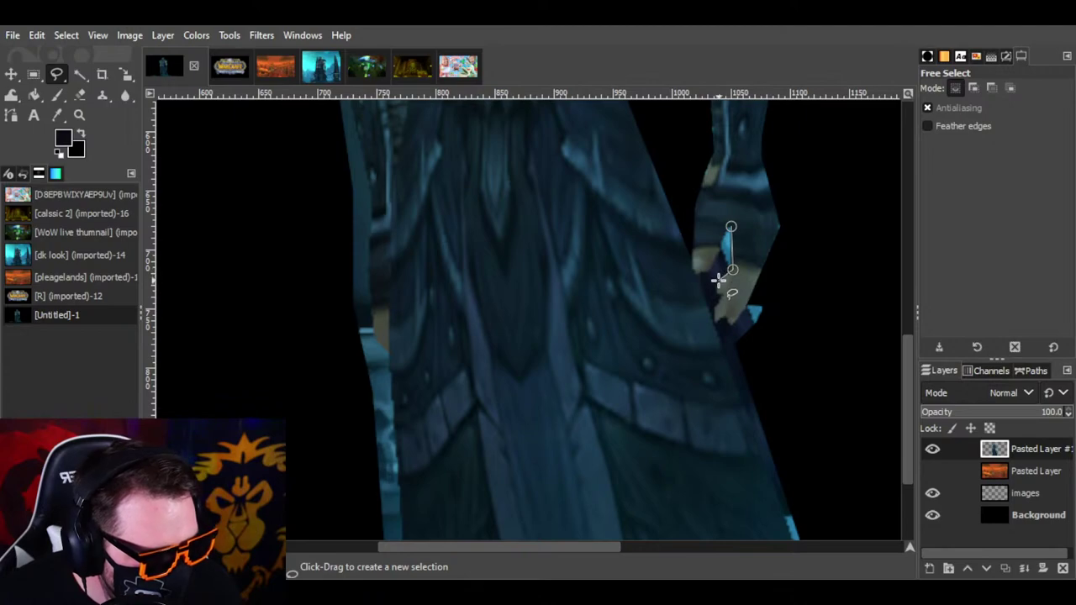
click(719, 281)
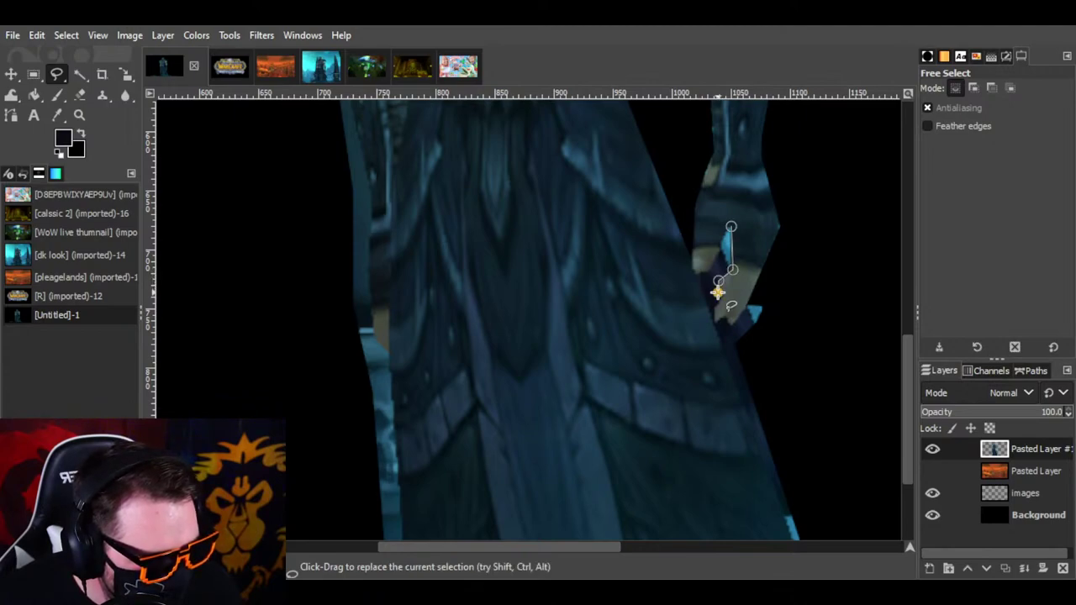
click(719, 292)
key(Return)
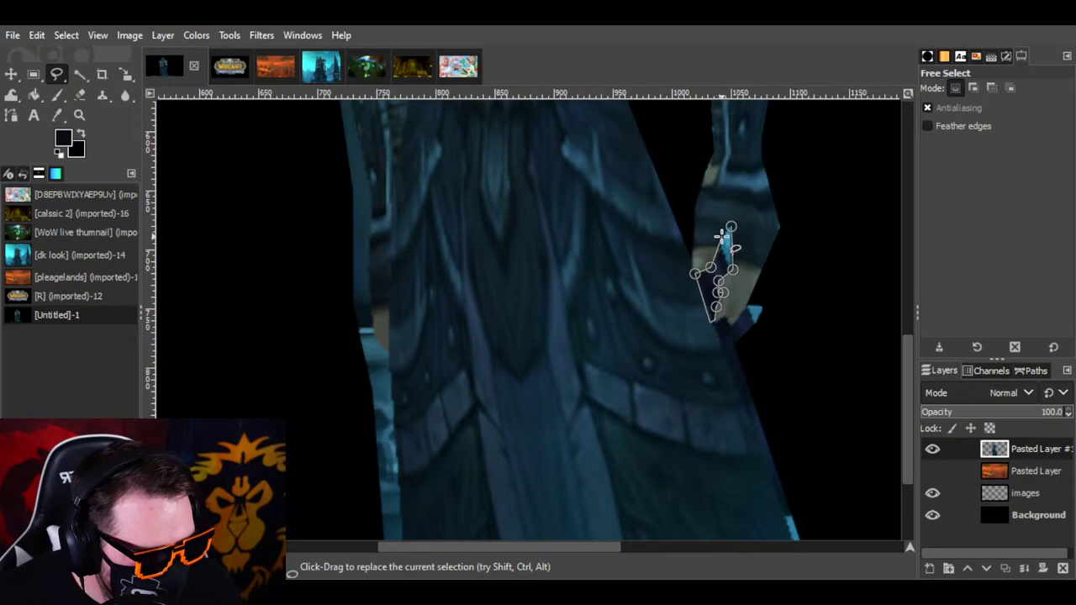
Step: Close the outline, cut the gap out, dismiss the security notification and deselect
click(730, 227)
key(Return)
key(ctrl+x)
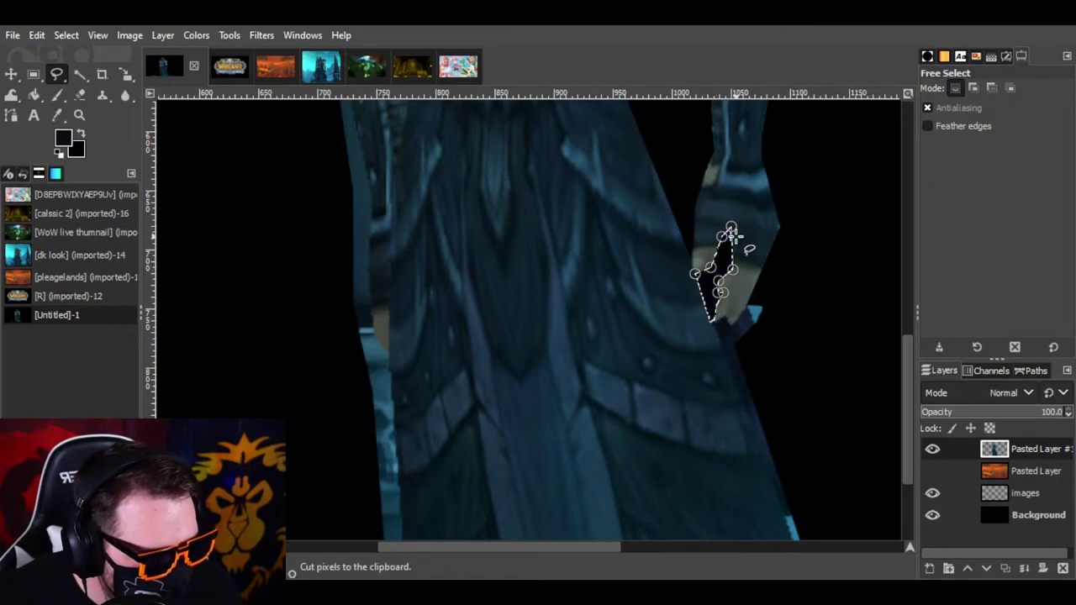
click(67, 35)
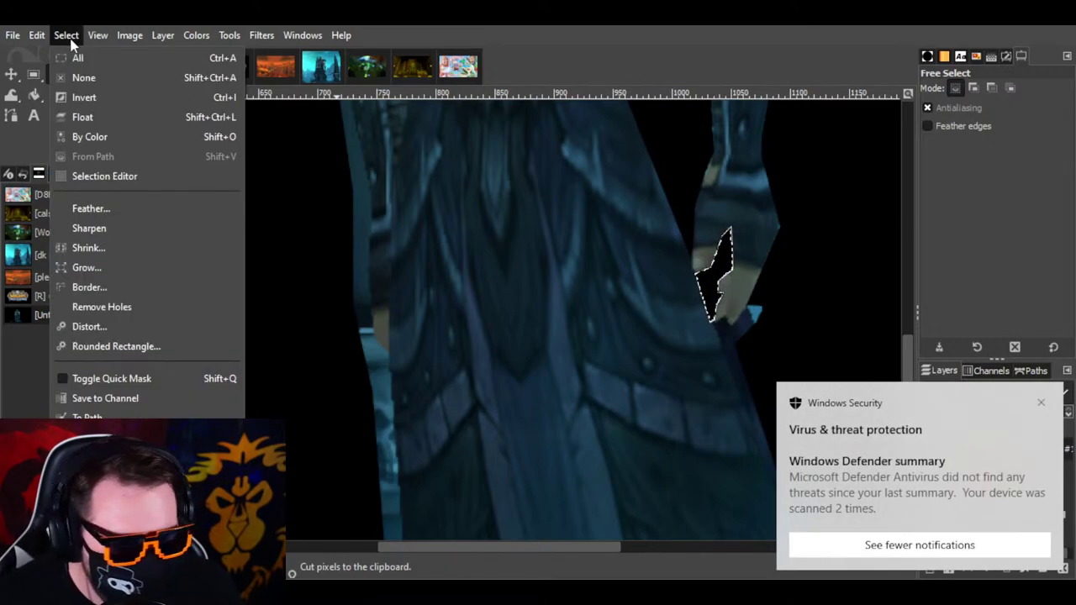
click(1042, 405)
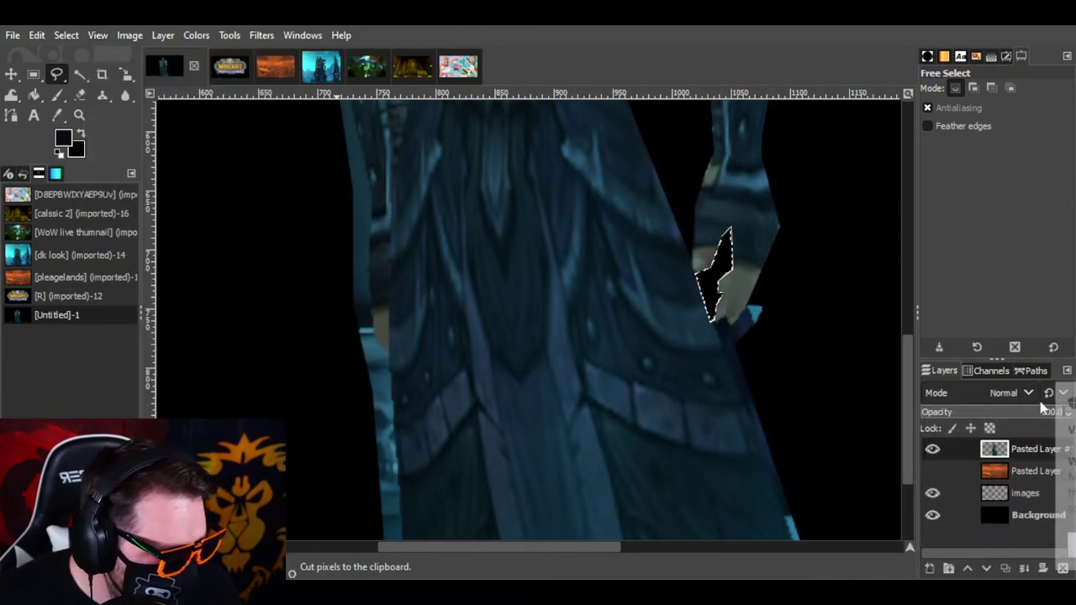
click(66, 35)
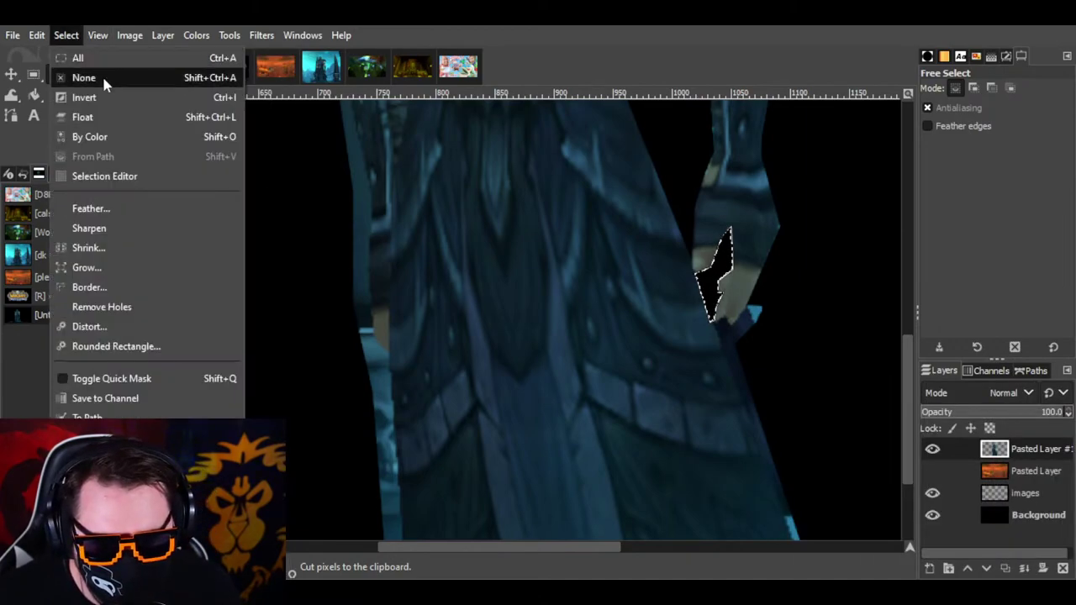
click(84, 78)
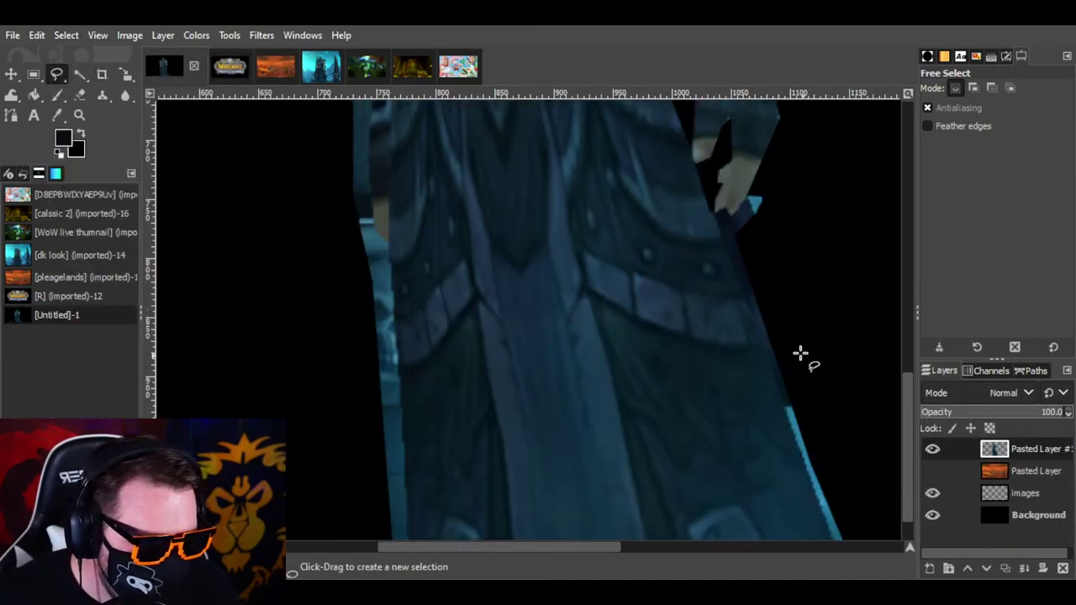
Step: Free-select the cyan strip right of the lower robe down to the canvas bottom, cut it, and deselect
drag(524, 547, 597, 547)
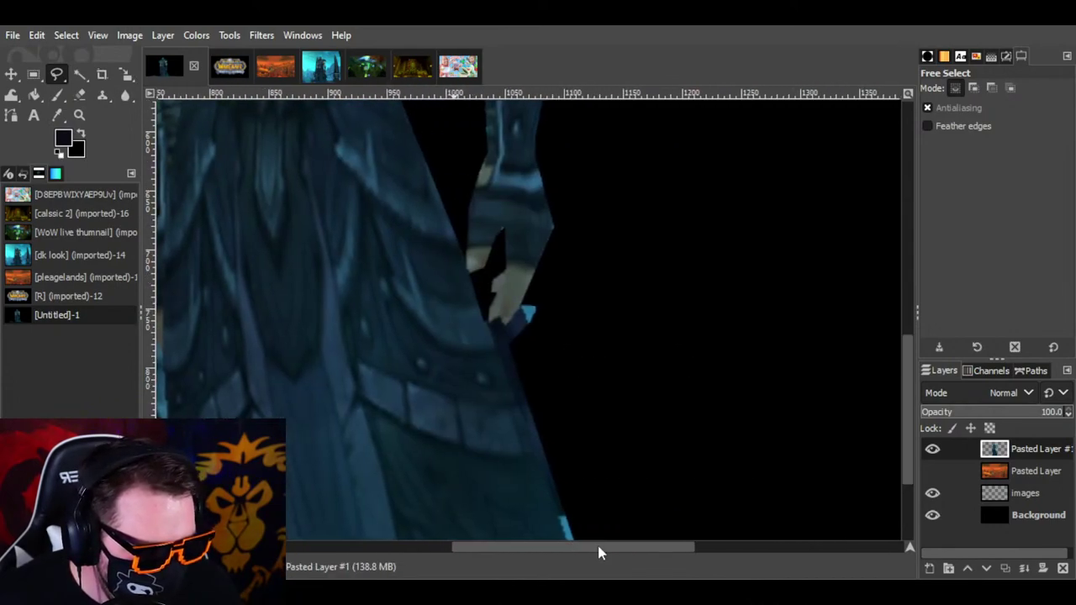
click(521, 303)
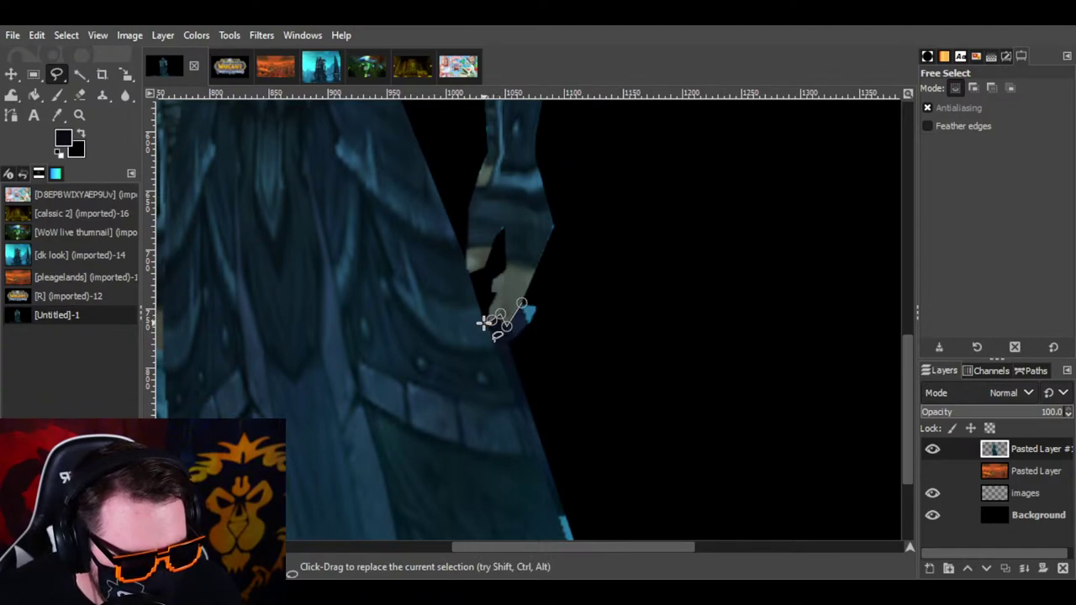
scroll(497, 345, down, 4)
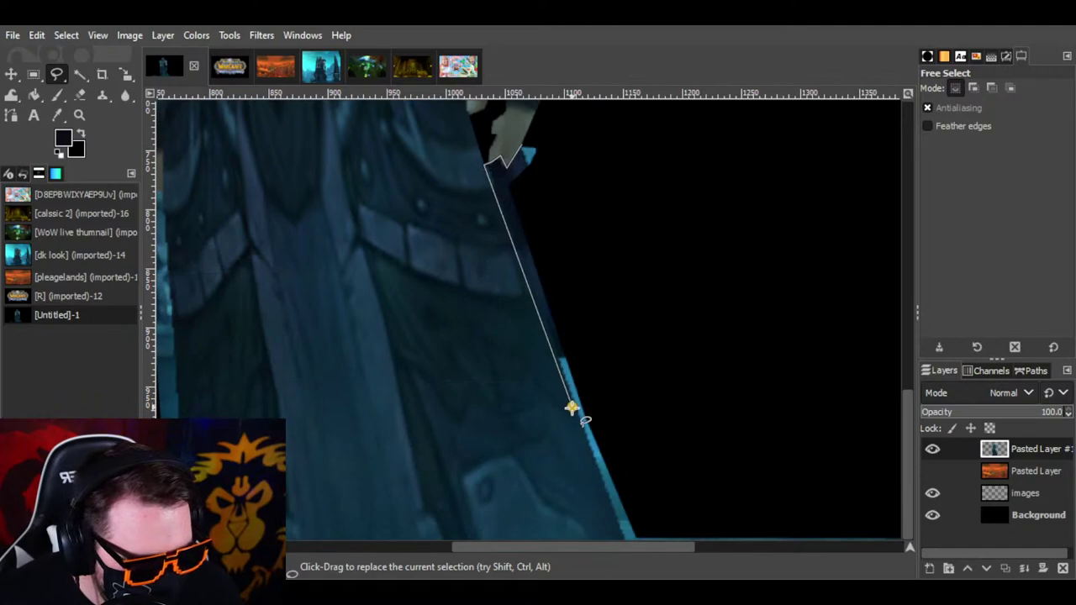
click(623, 537)
click(858, 508)
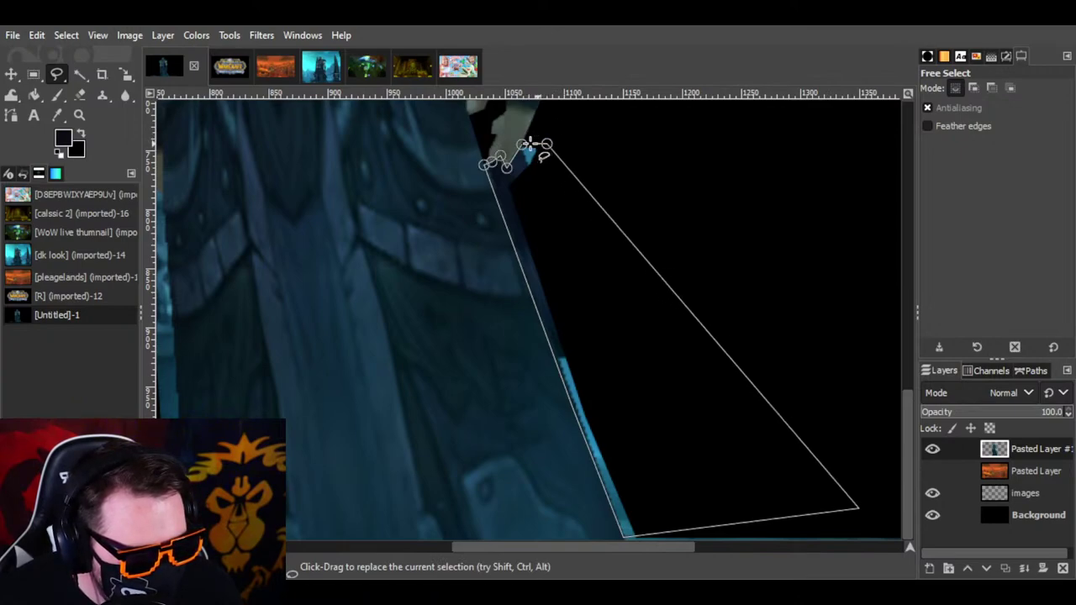
click(523, 145)
key(Return)
key(ctrl+x)
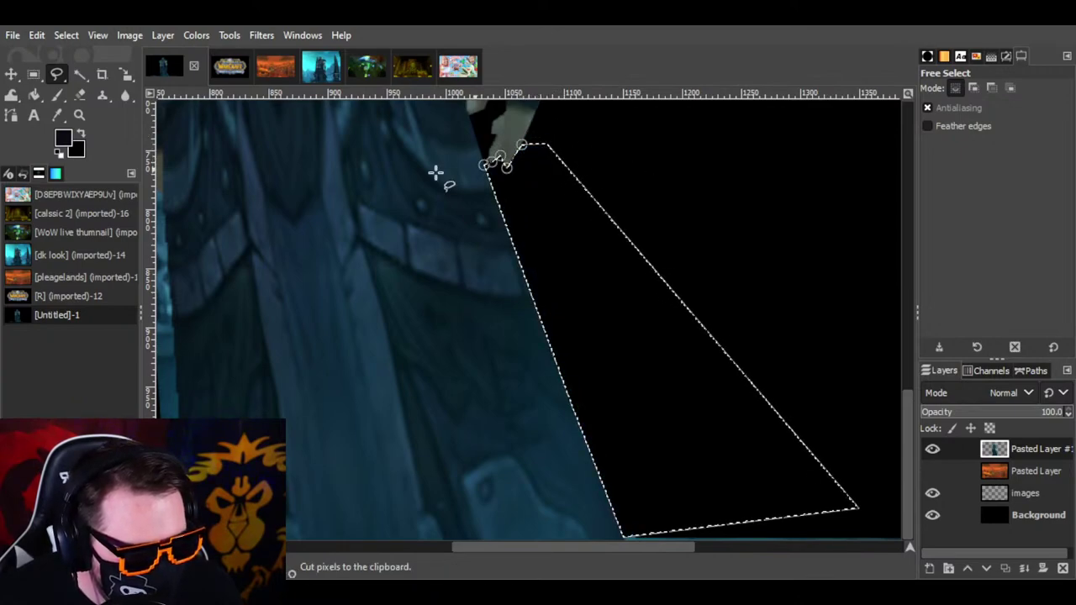
click(68, 35)
click(99, 82)
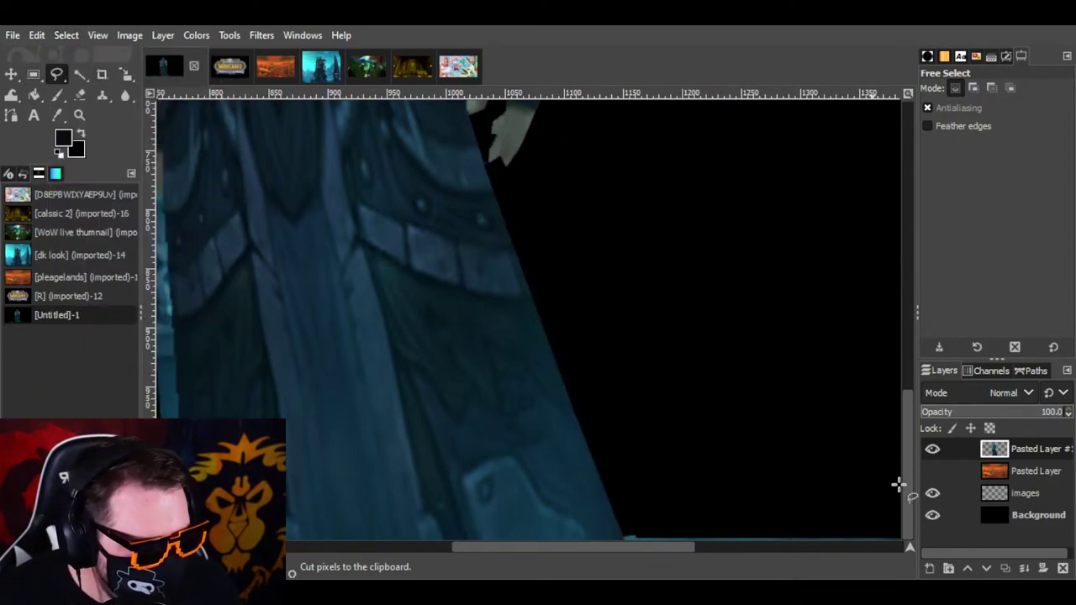
drag(678, 551, 563, 550)
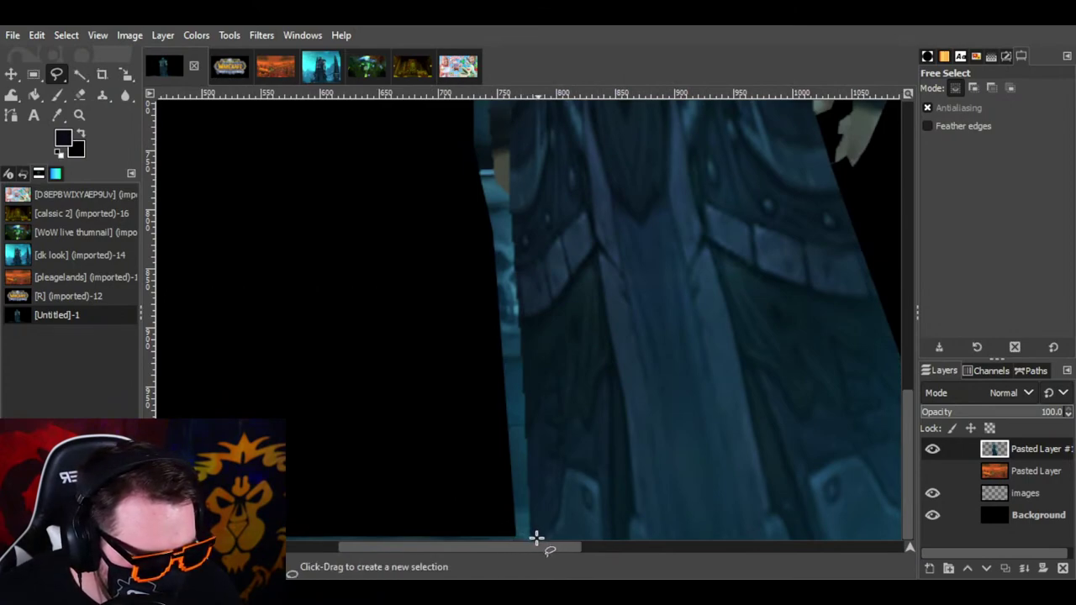
Step: Trace the robe's left edge from the bottom up to the figure's left hip
click(531, 538)
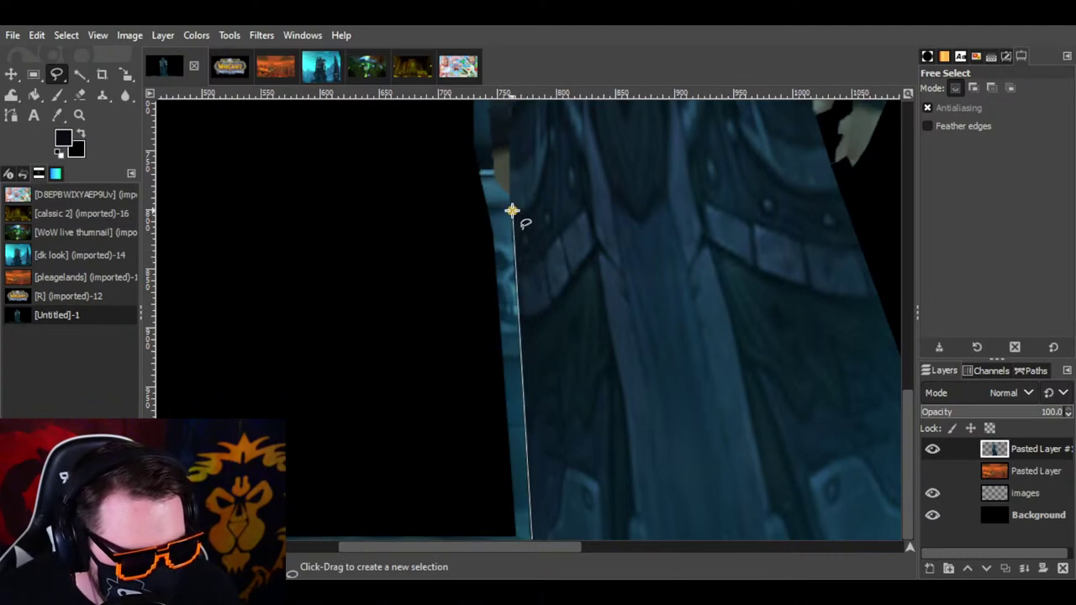
scroll(512, 210, up, 5)
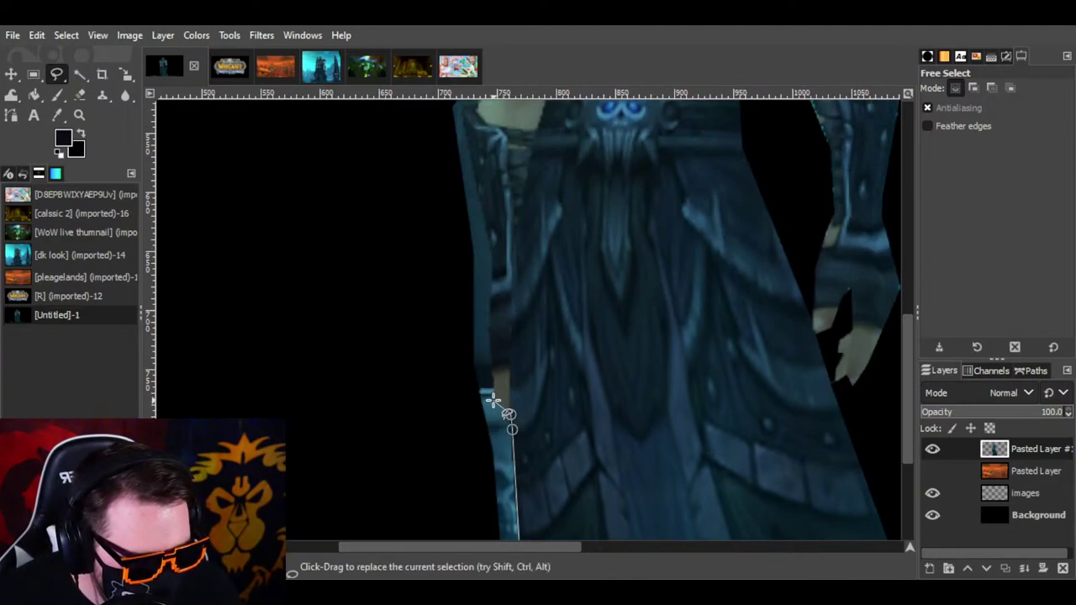
click(495, 399)
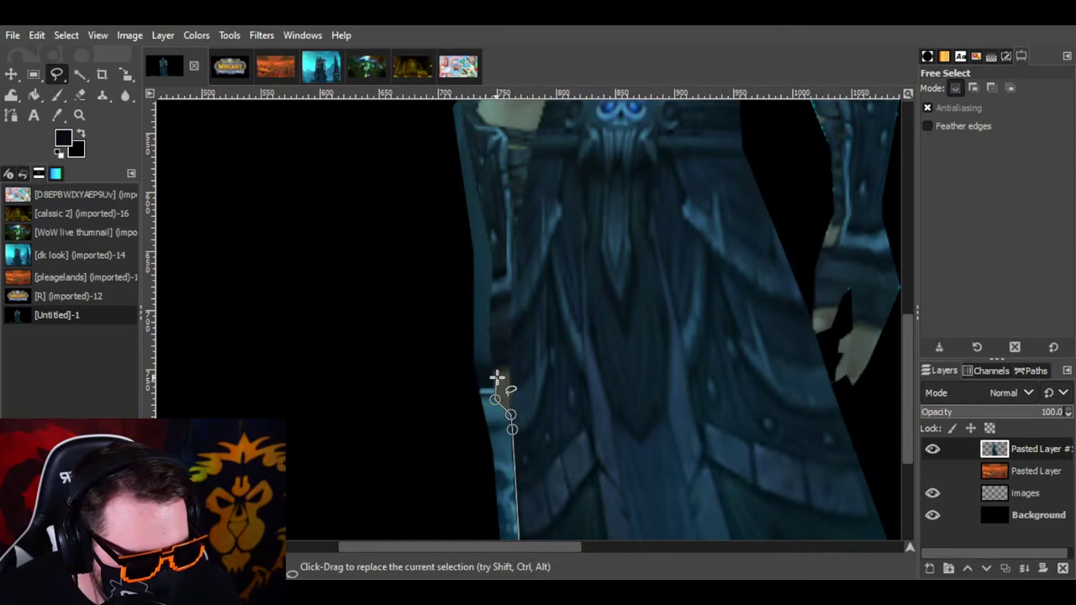
click(490, 294)
scroll(490, 294, up, 4)
scroll(490, 294, down, 2)
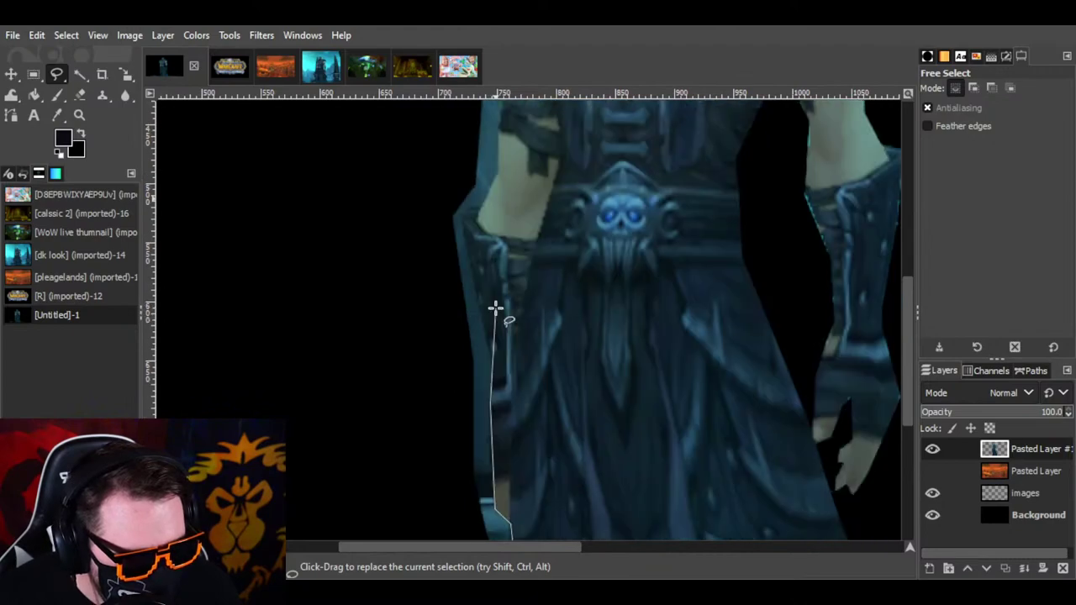
click(494, 362)
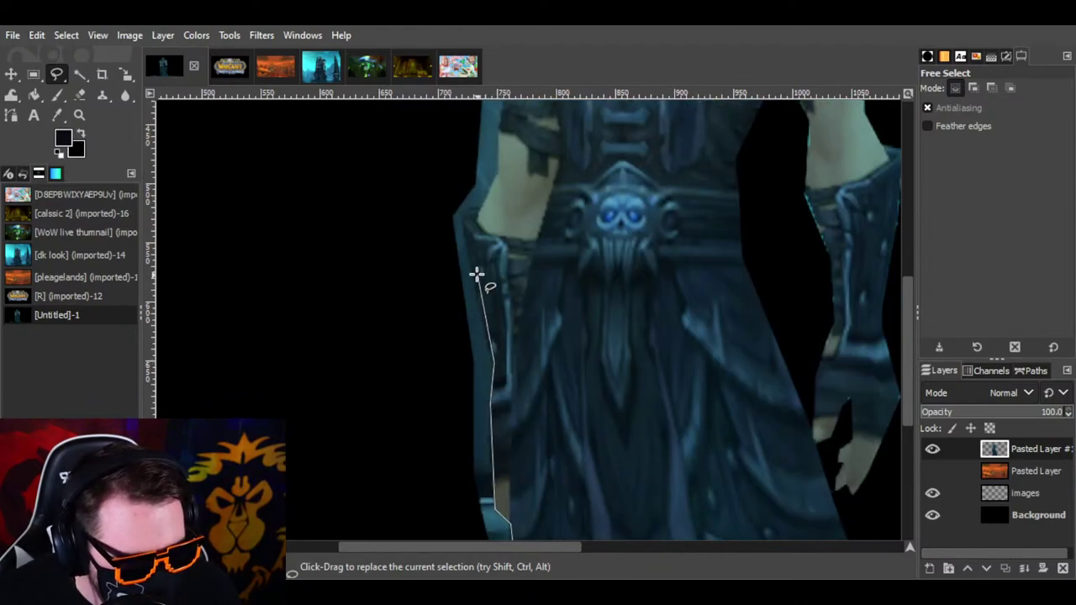
click(461, 212)
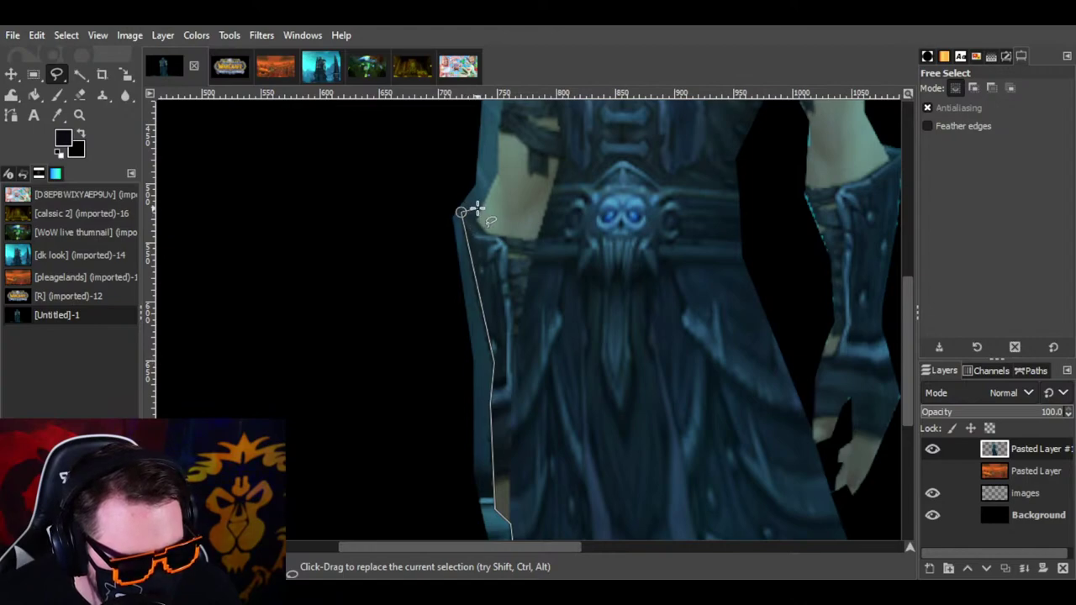
scroll(497, 216, up, 1)
scroll(529, 312, up, 2)
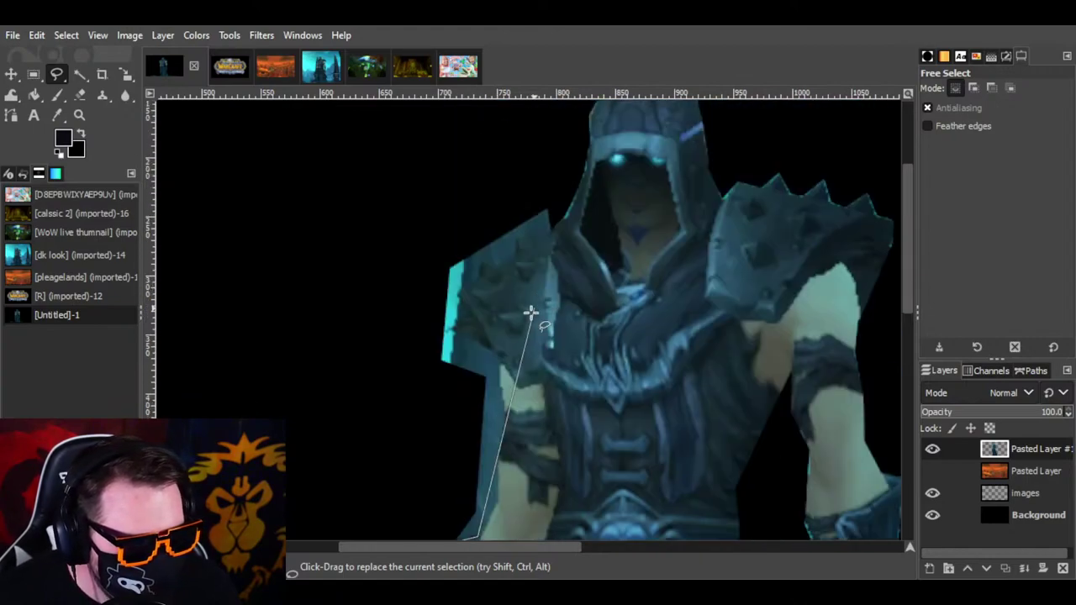
scroll(523, 330, down, 1)
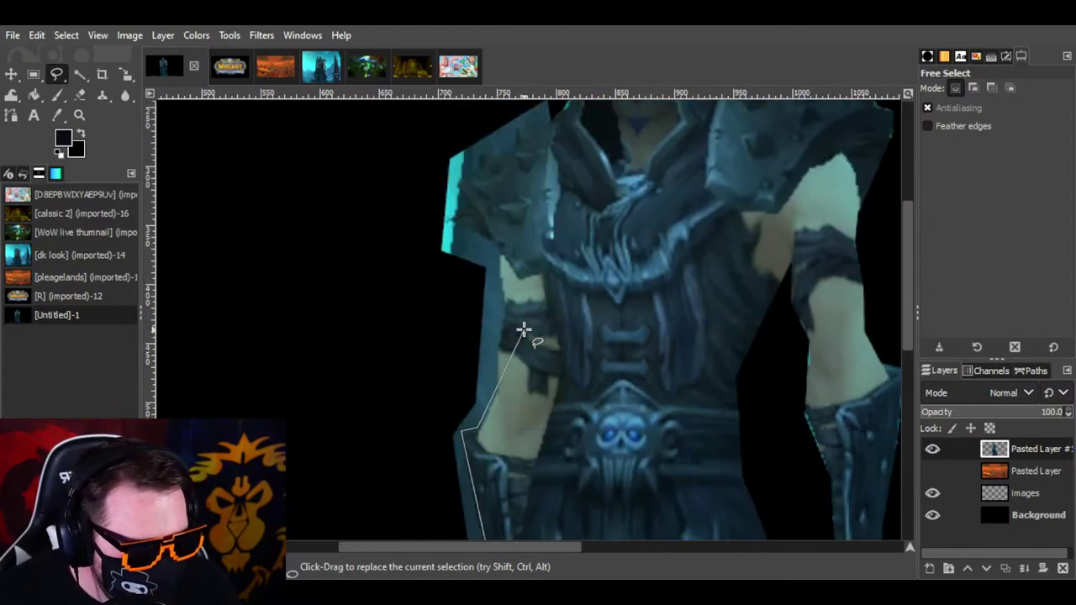
Step: Continue the outline up the left arm and around the shoulder spikes
click(479, 428)
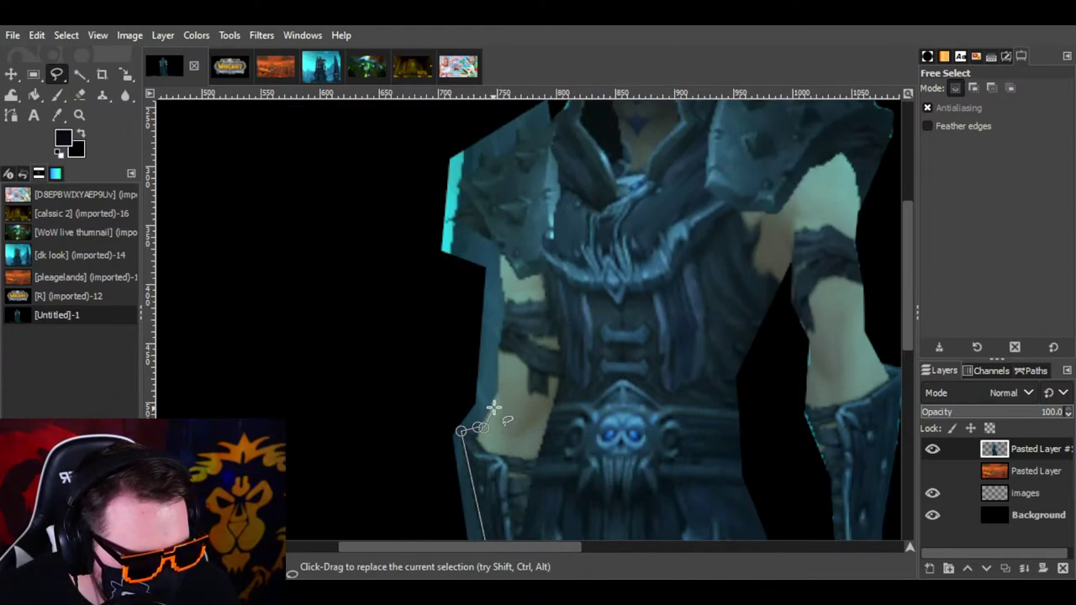
click(498, 395)
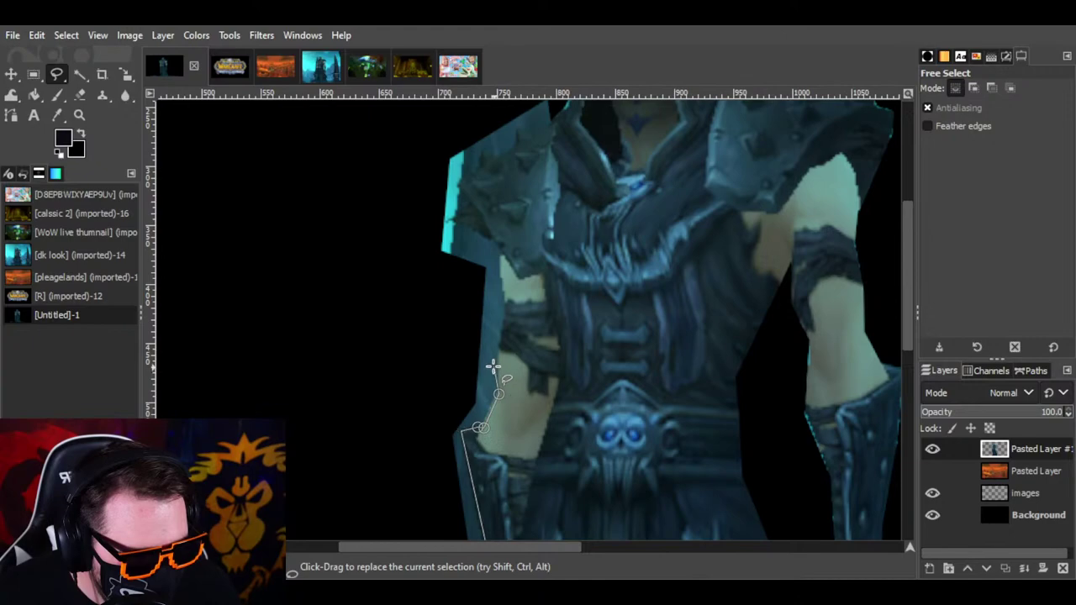
click(497, 354)
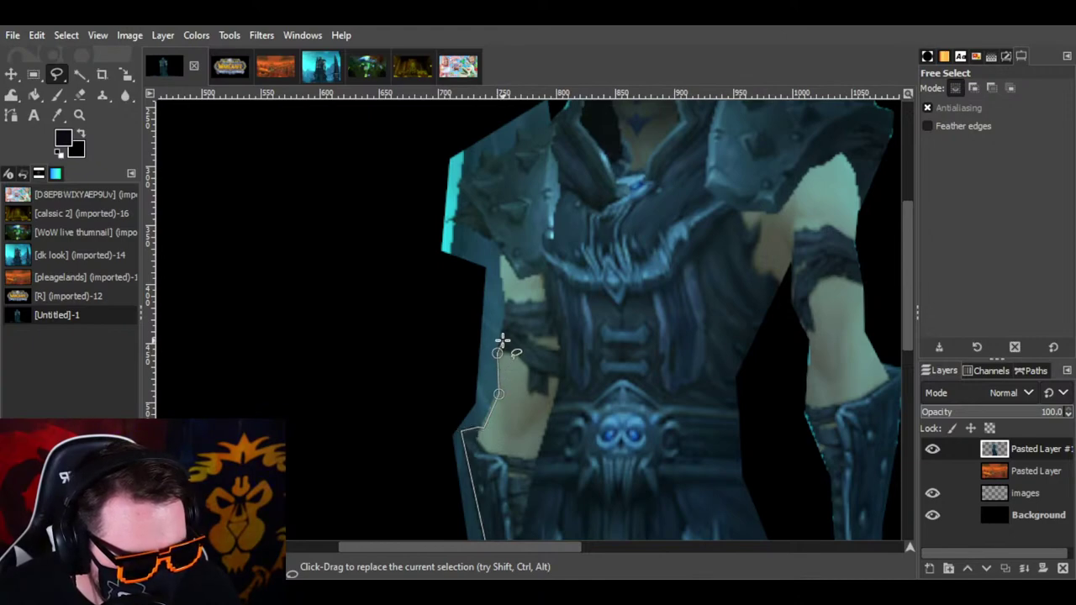
click(507, 307)
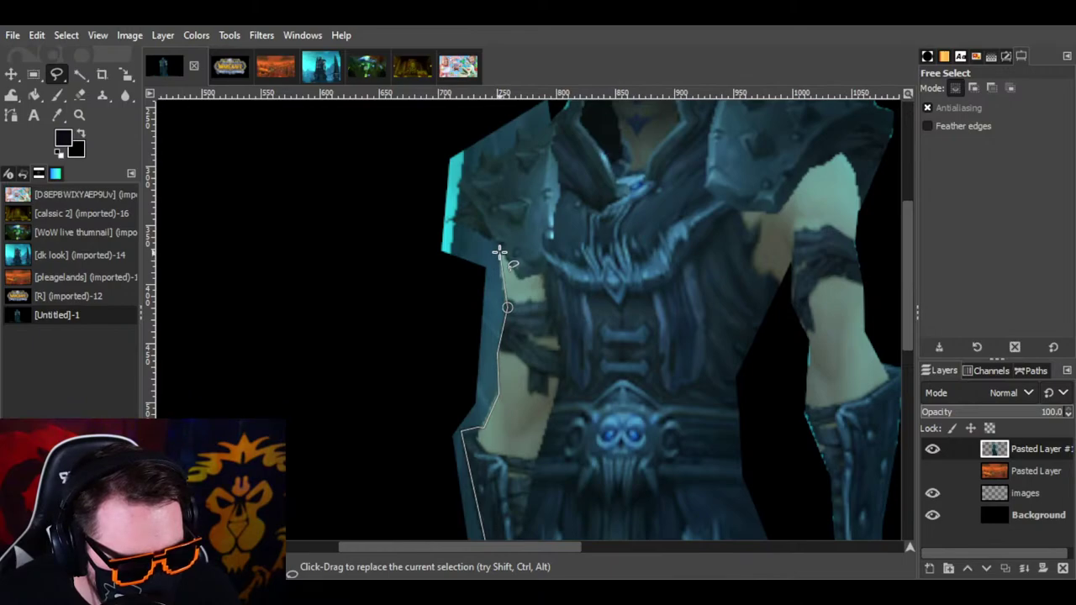
scroll(500, 253, up, 3)
click(499, 361)
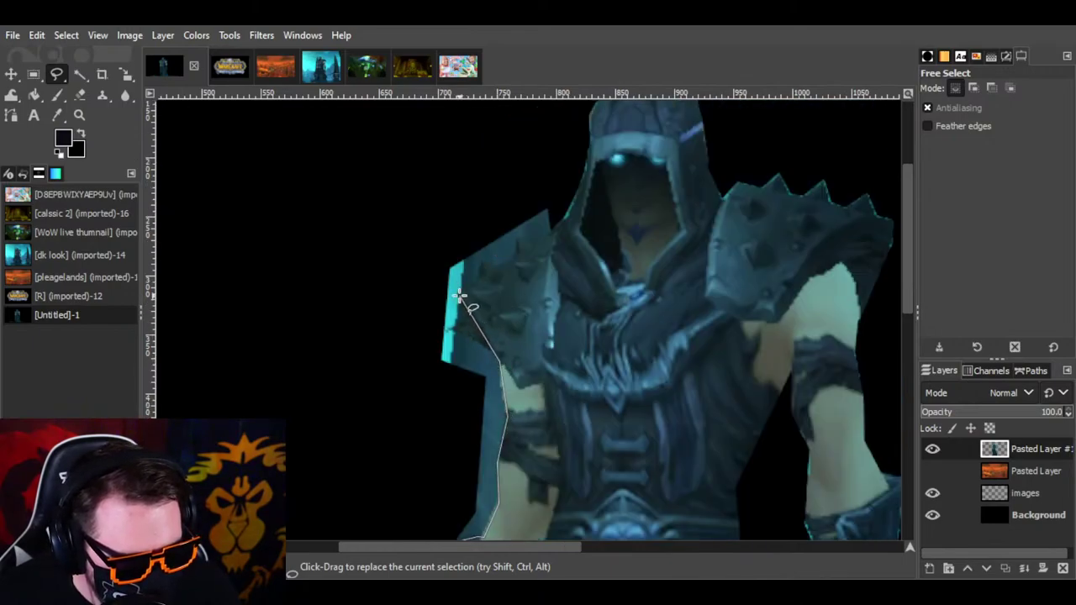
click(455, 293)
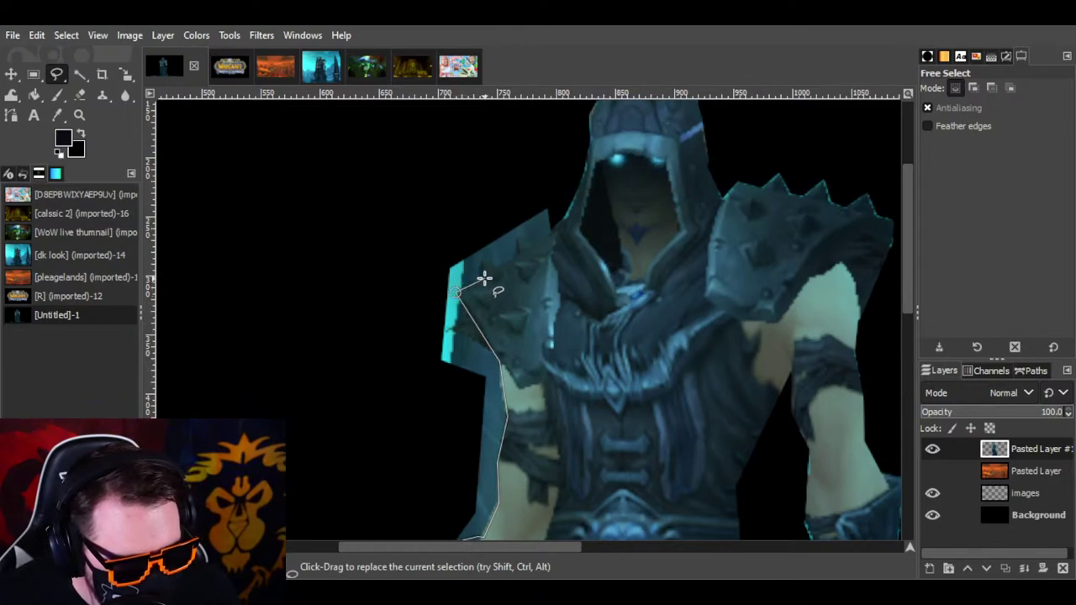
click(478, 280)
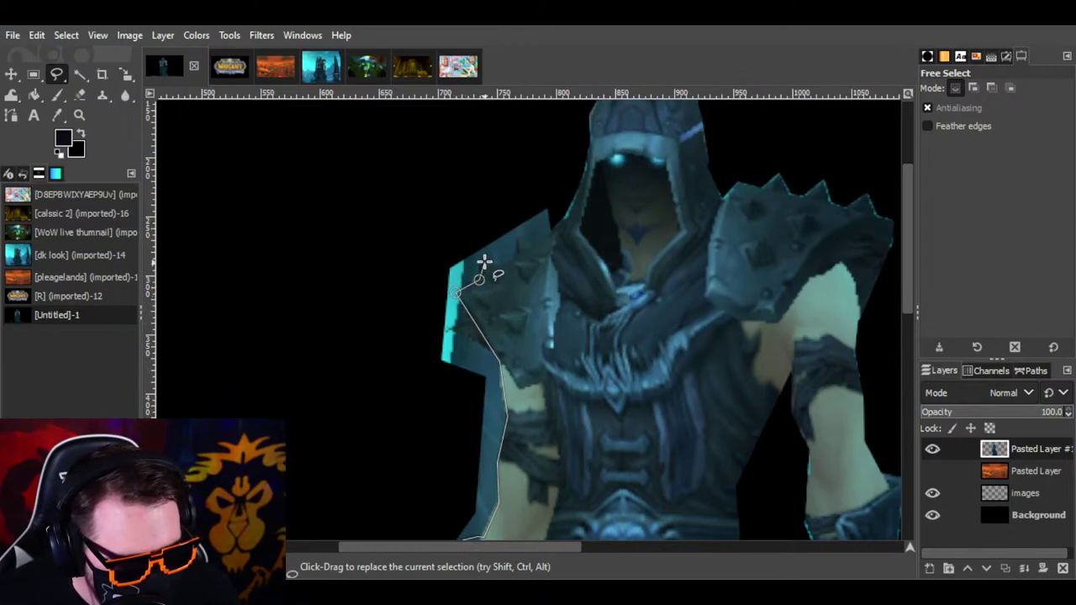
click(481, 258)
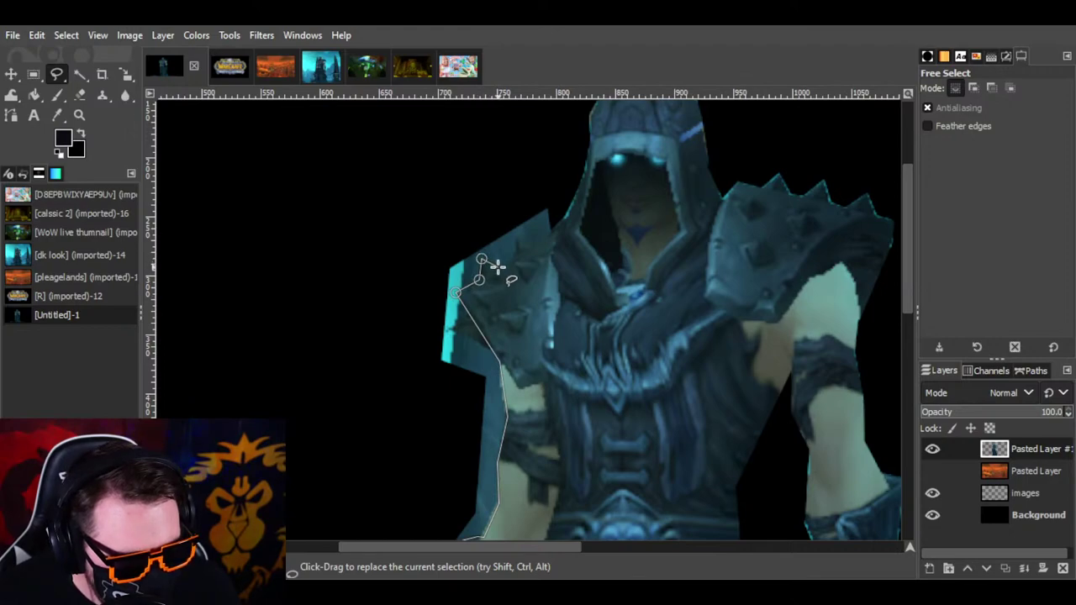
click(499, 266)
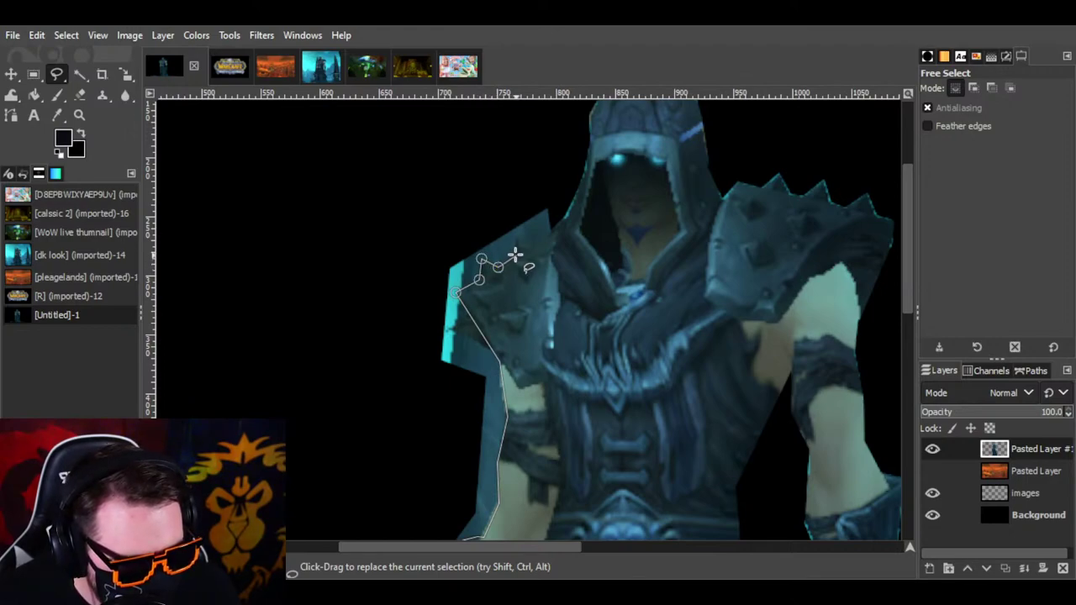
click(517, 252)
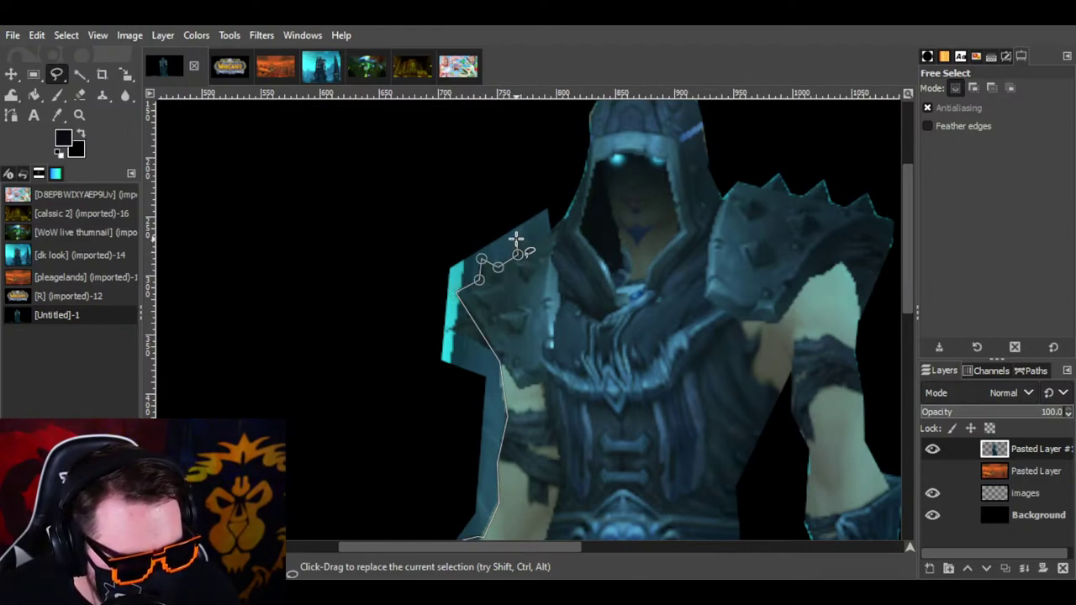
click(517, 240)
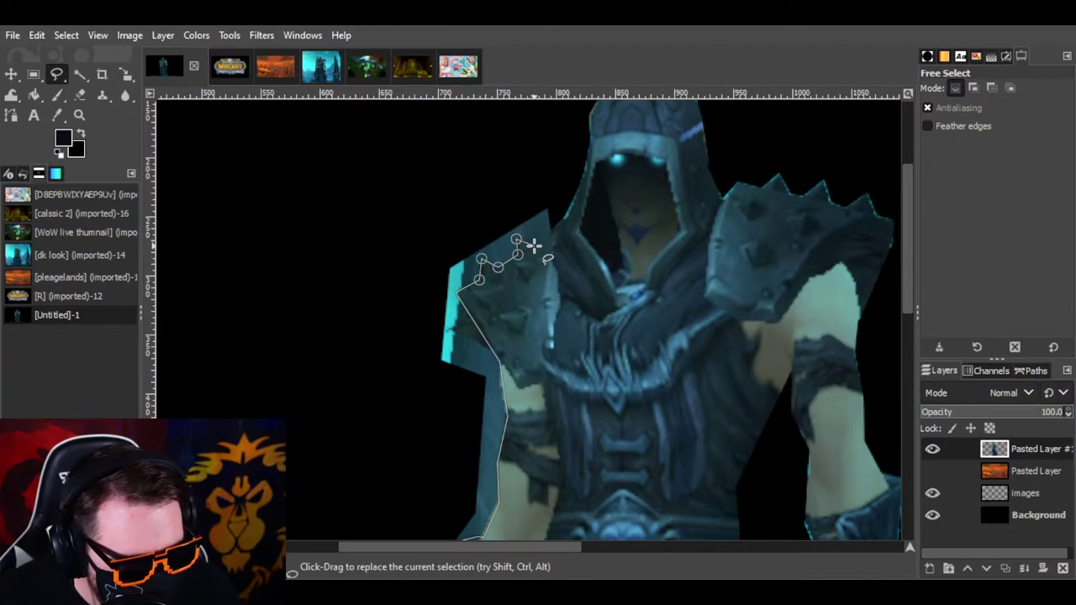
click(535, 246)
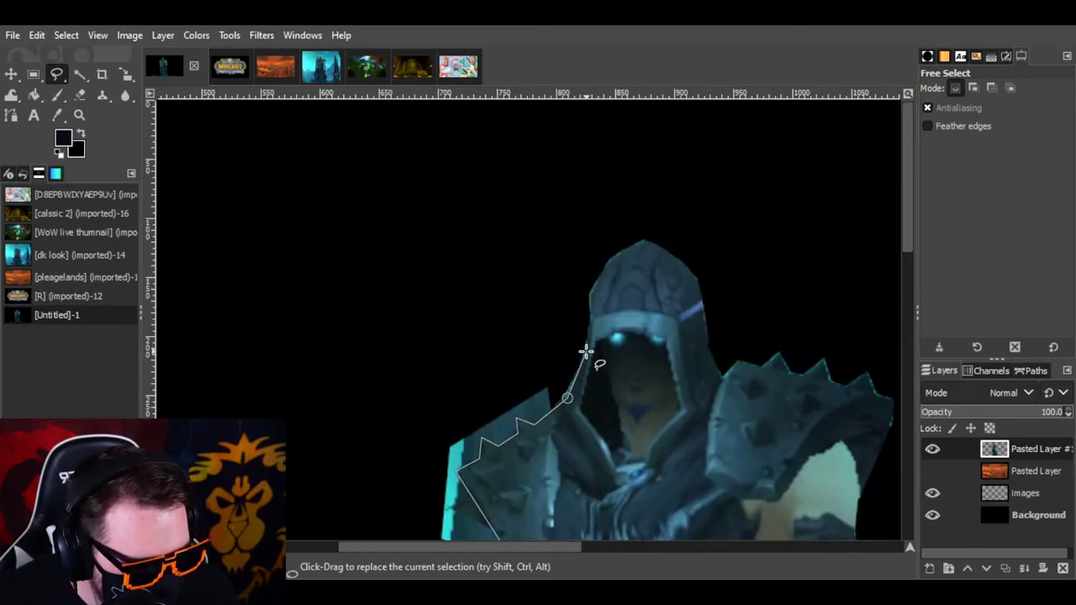
Step: Trace up the hood, run out to the canvas's left edge, close the selection and cut it
click(586, 351)
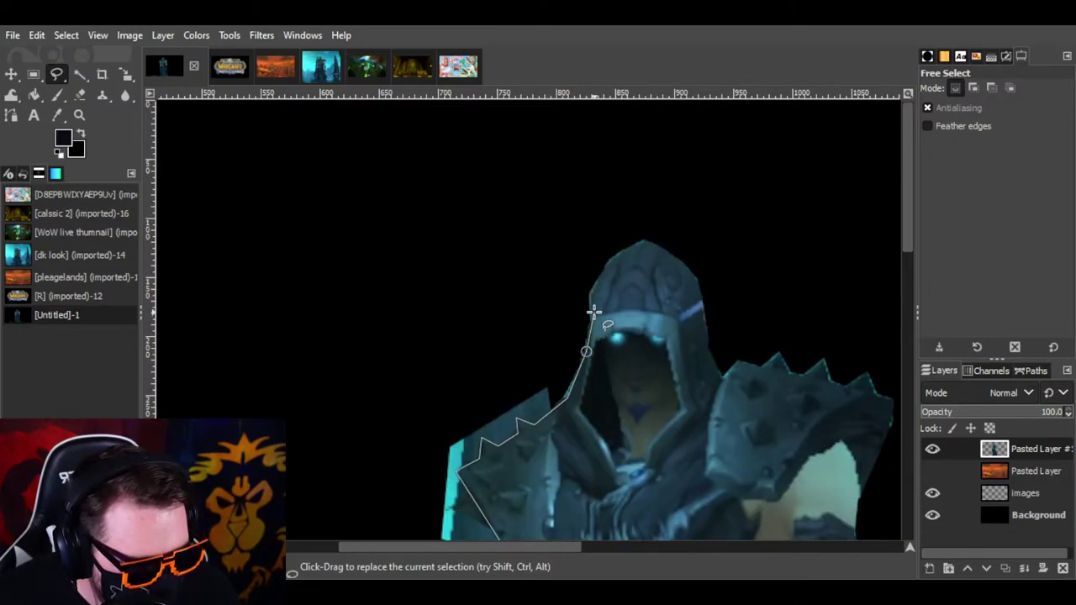
click(592, 293)
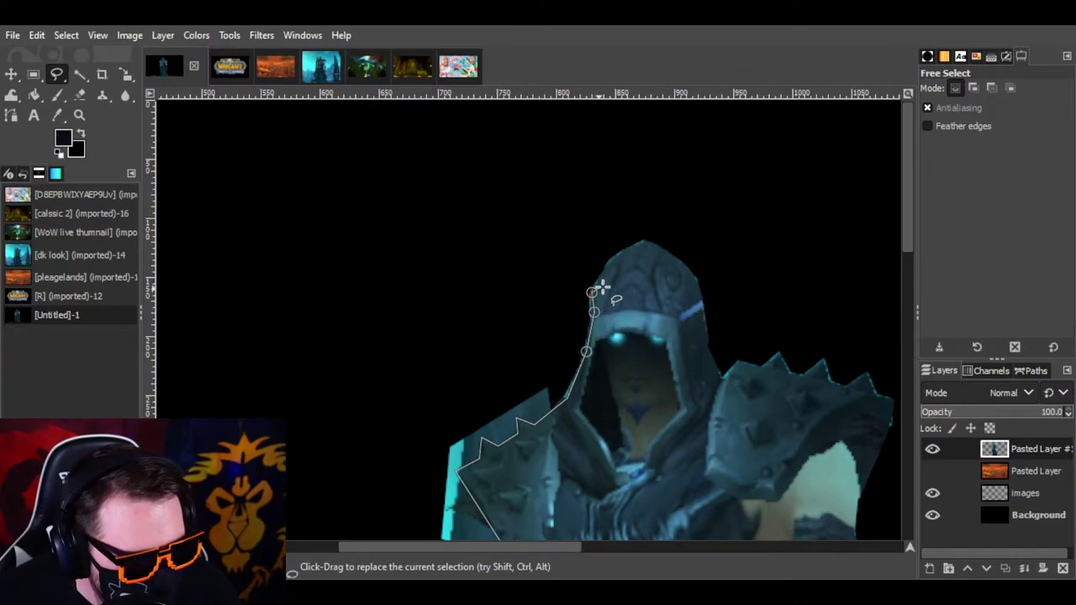
click(611, 260)
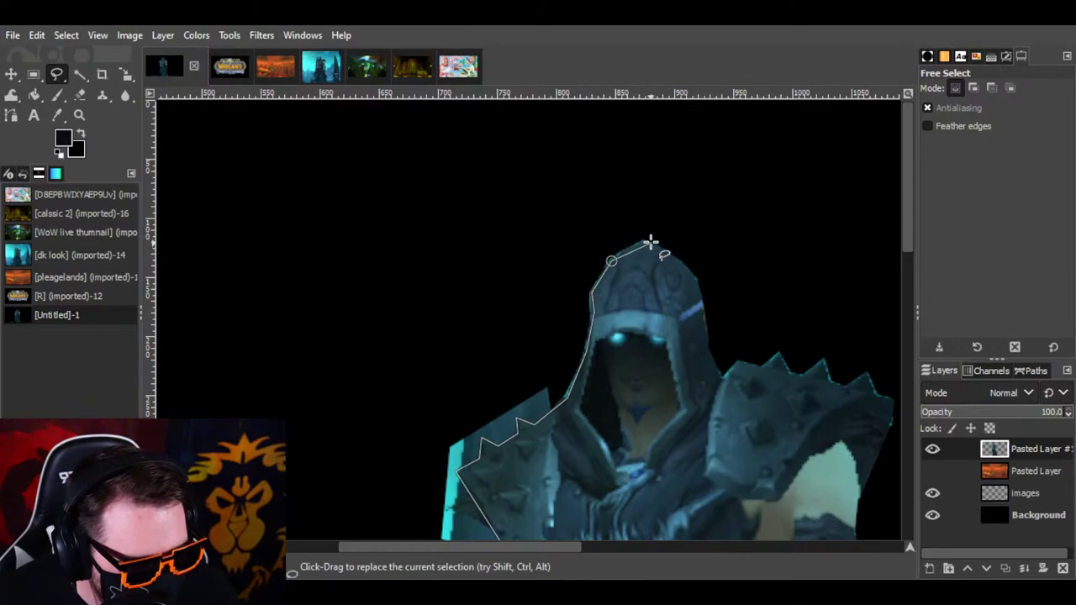
click(654, 238)
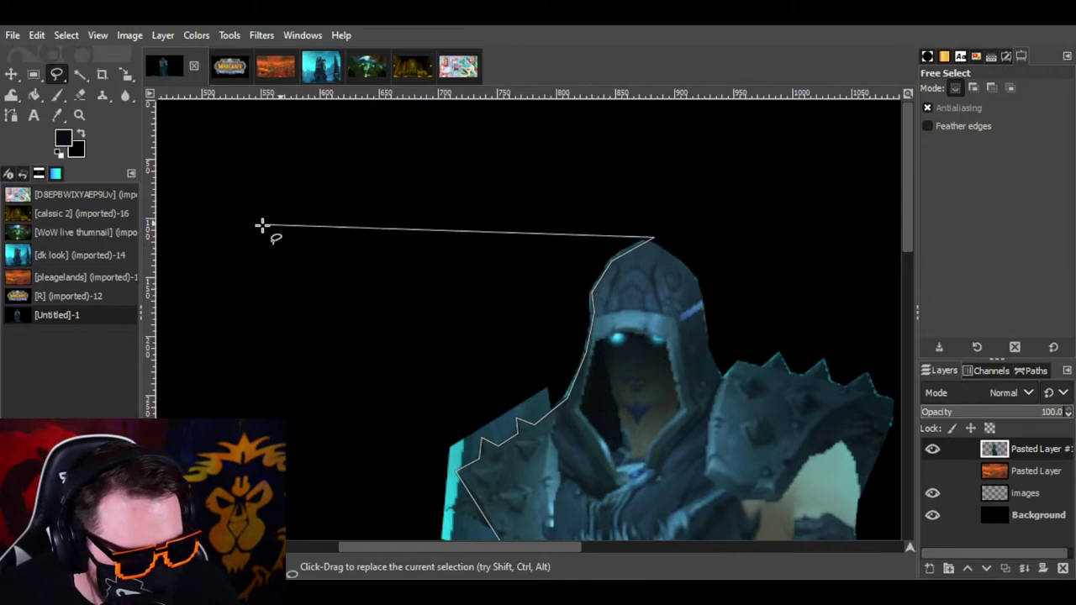
click(224, 241)
scroll(252, 294, down, 5)
scroll(264, 320, down, 6)
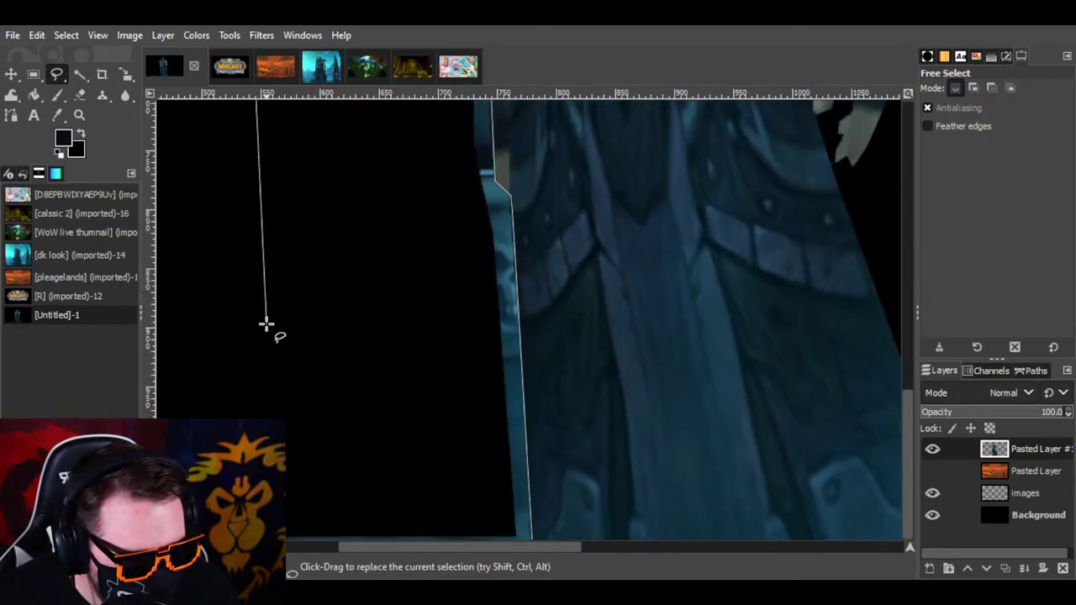
scroll(350, 518, right, 2)
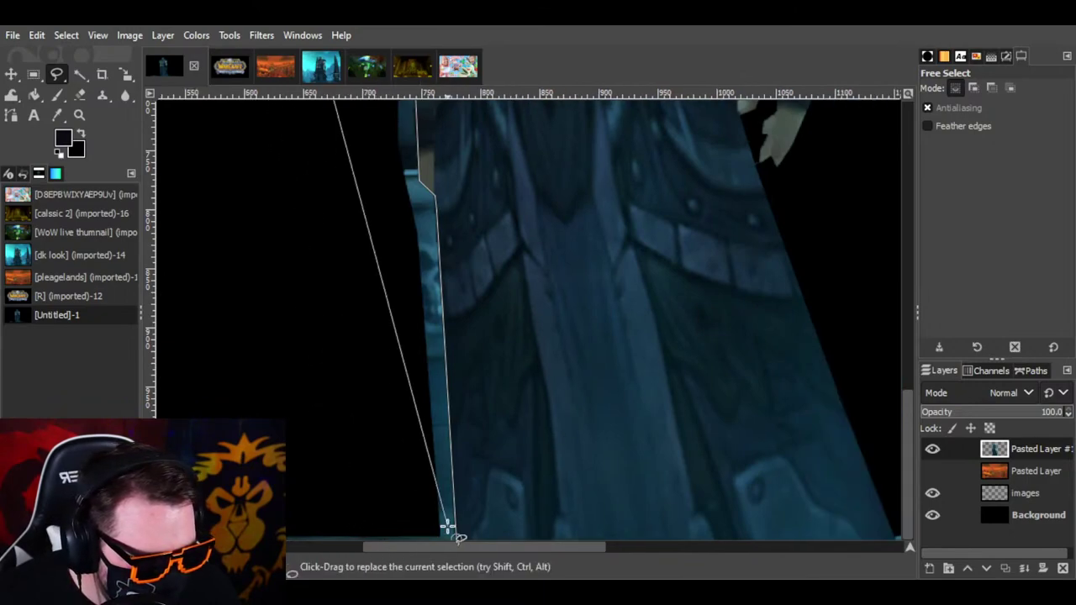
click(344, 510)
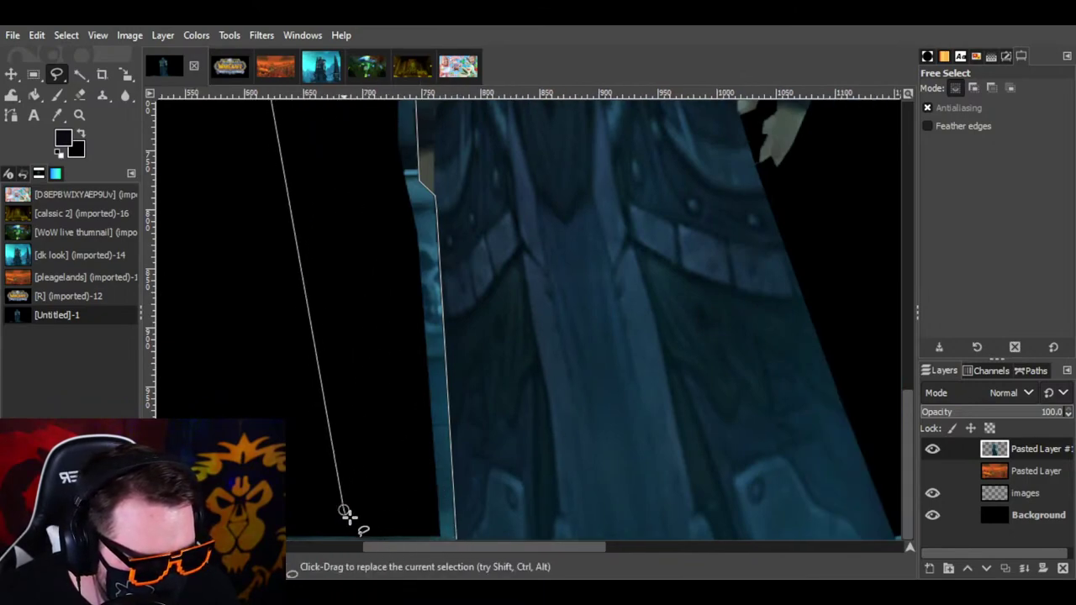
key(Return)
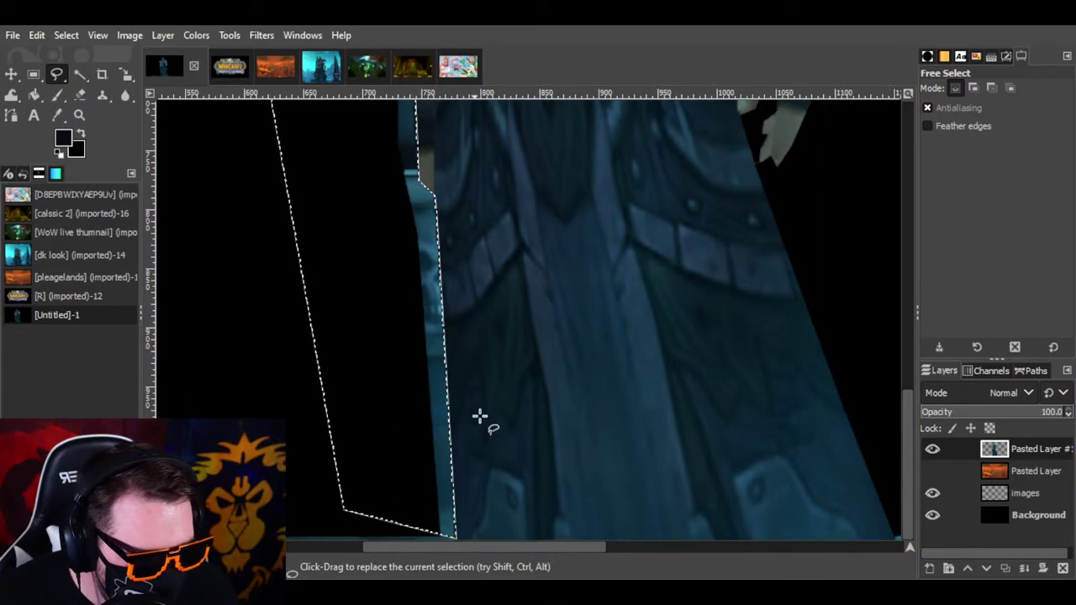
key(ctrl+x)
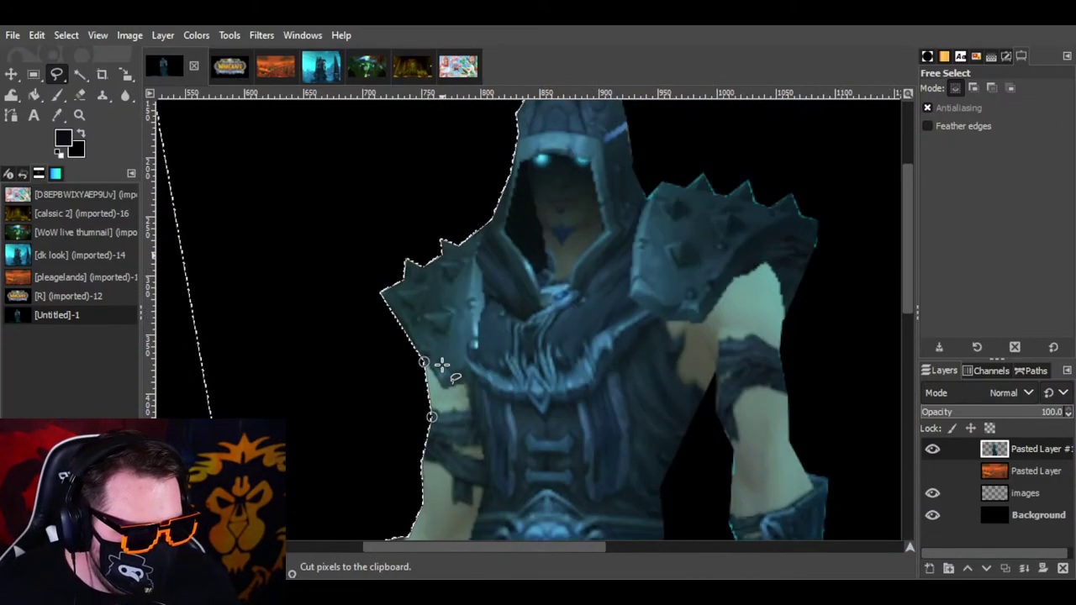
Step: Finish the outline along the shoulder spikes, commit it, then clear the selection
click(393, 255)
key(Return)
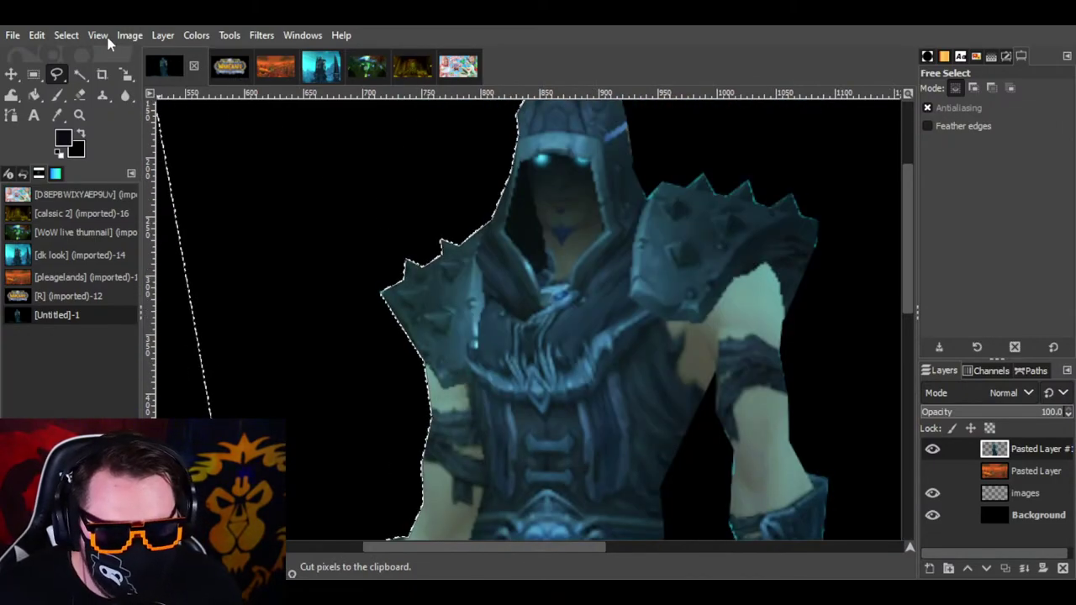
click(66, 35)
click(80, 77)
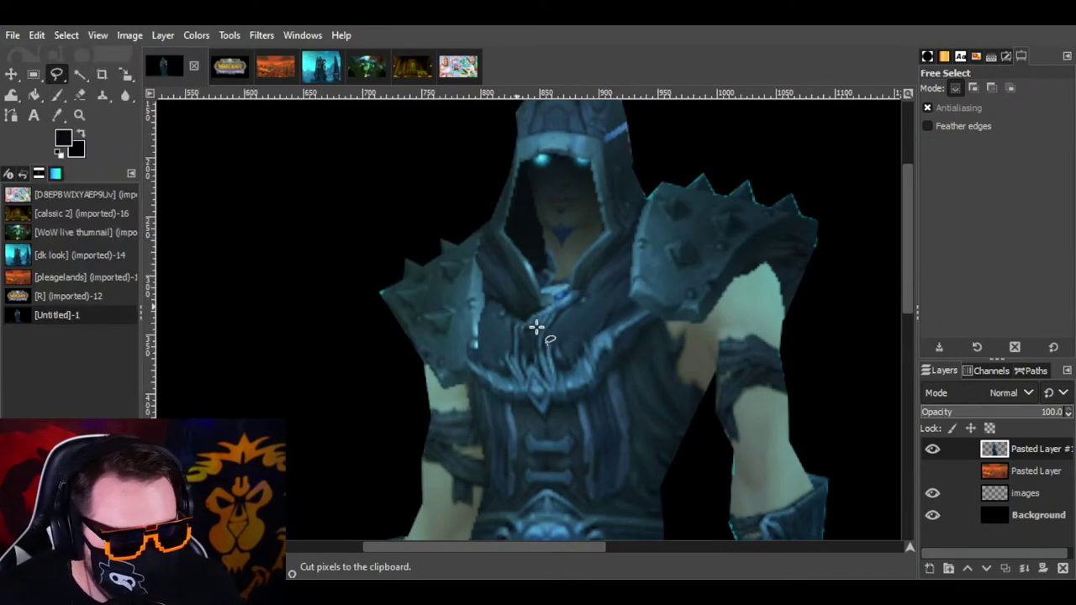
scroll(538, 328, down, 10)
scroll(552, 340, up, 10)
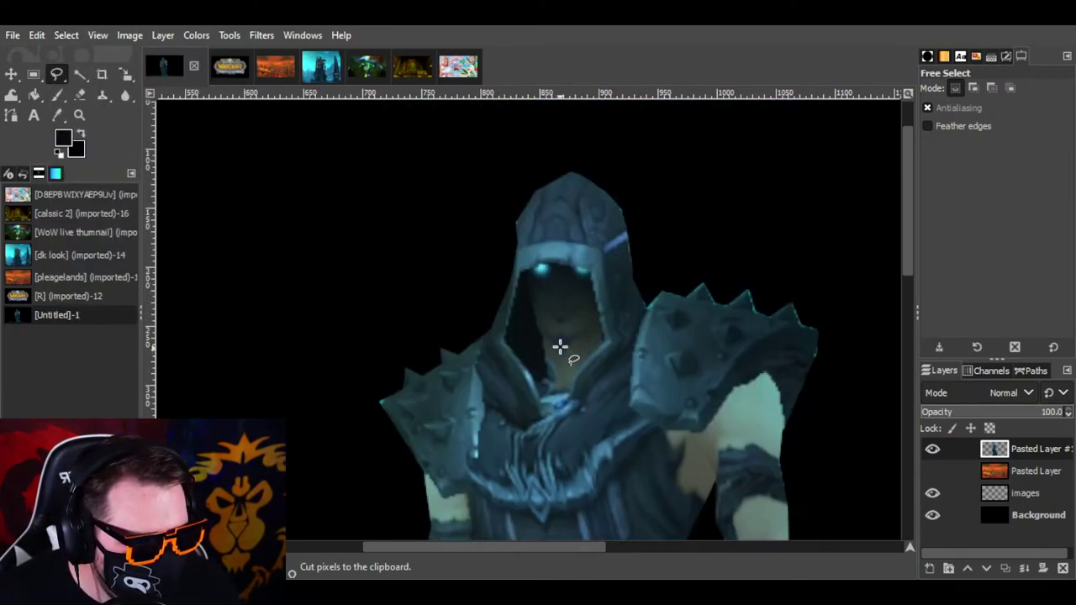
scroll(737, 286, down, 5)
scroll(734, 288, up, 4)
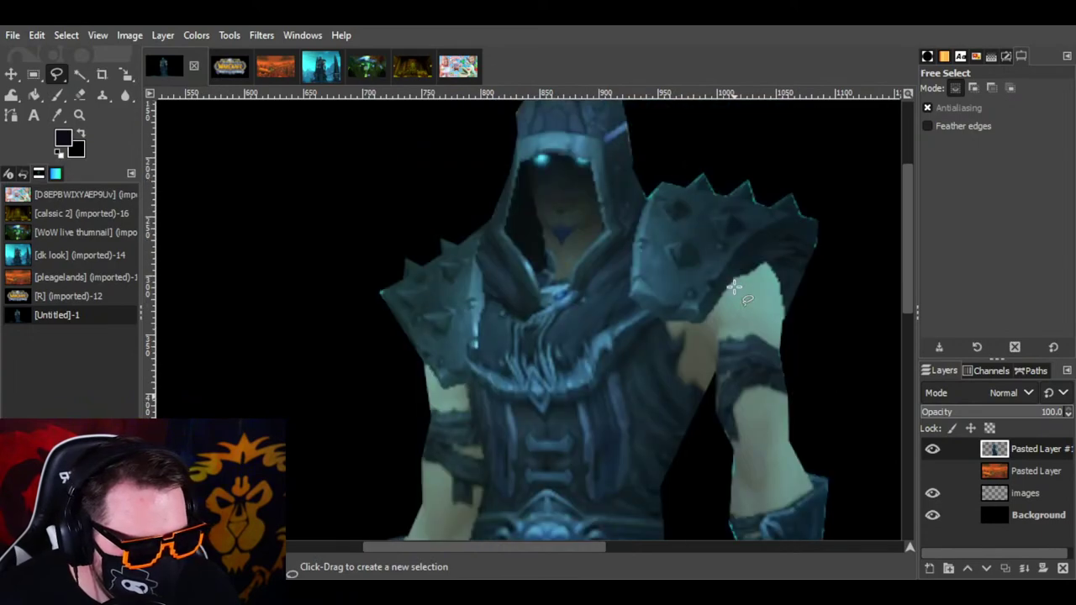
scroll(734, 287, down, 4)
scroll(458, 299, up, 4)
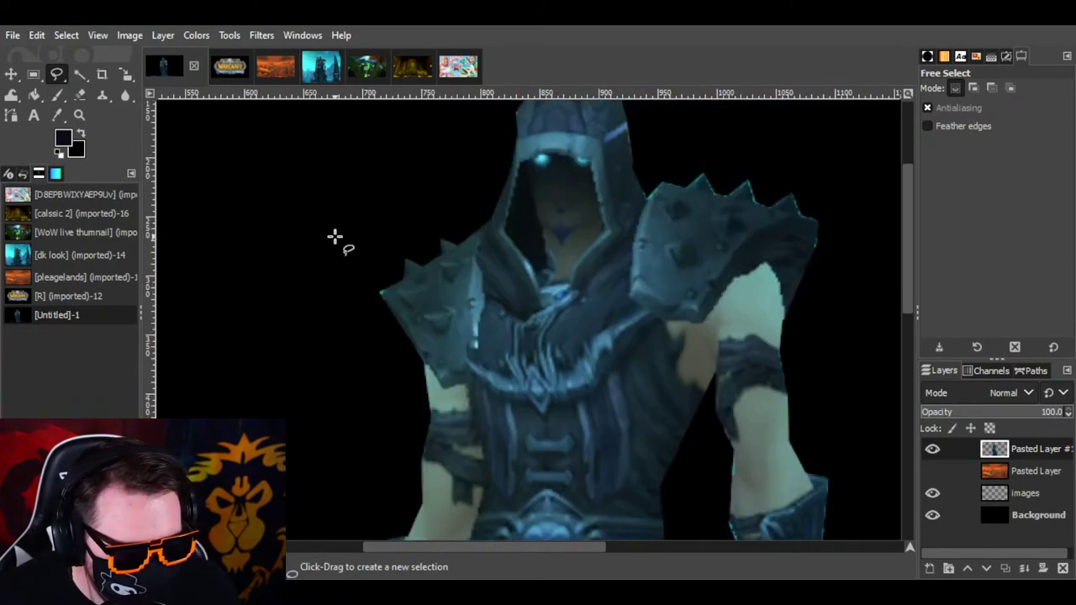
Step: Cut away the small triangle of background beside the shoulder spike and deselect
click(381, 305)
click(352, 291)
click(386, 283)
key(ctrl+x)
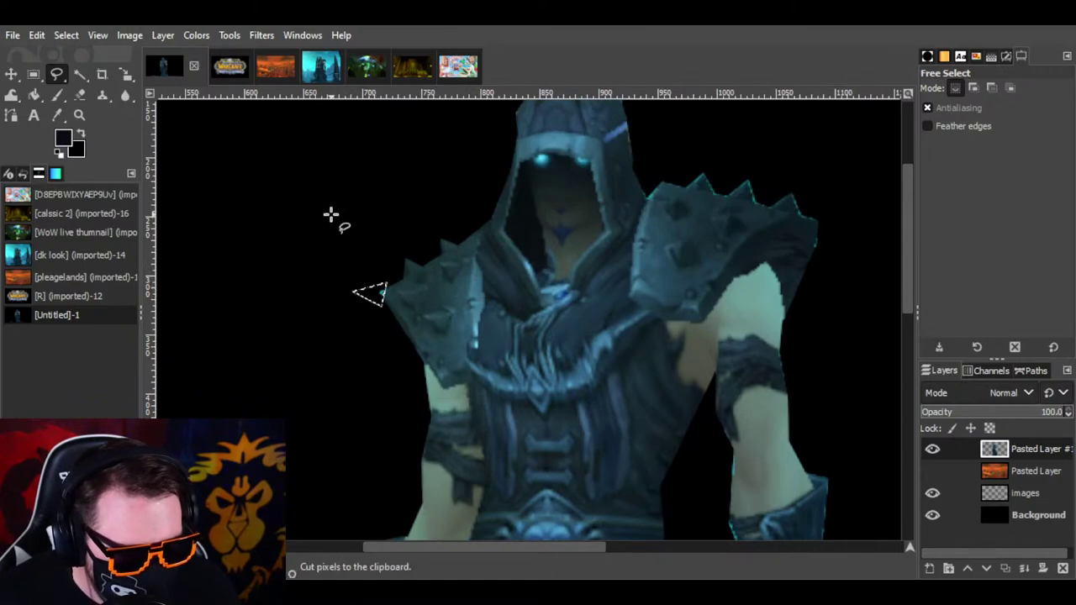
click(44, 32)
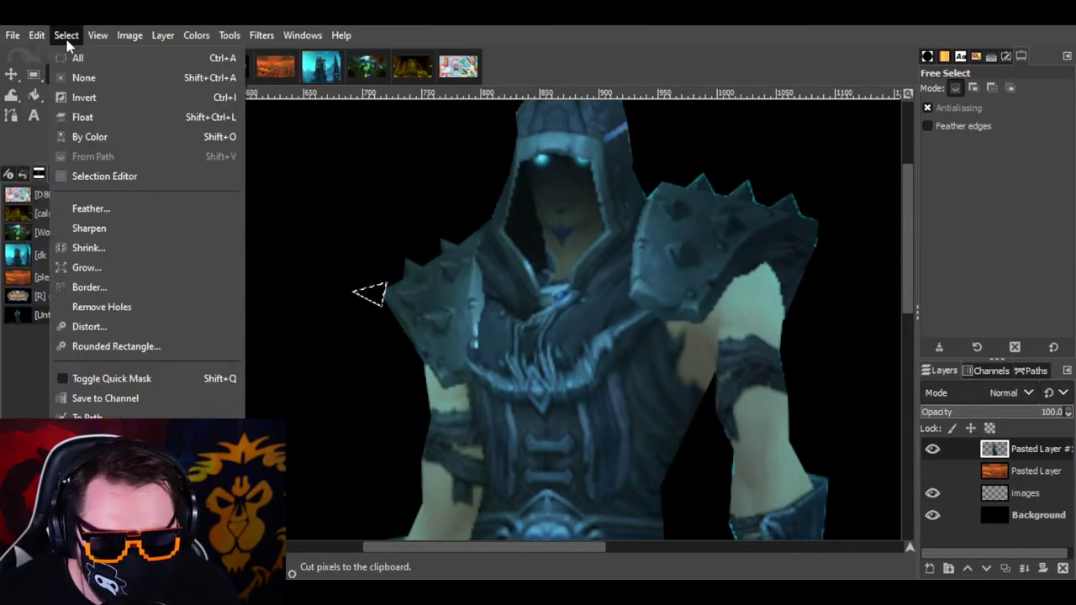
click(72, 79)
Step: Outline the black gap beside the right forearm down to the gauntlet, cut it, and deselect
scroll(733, 367, down, 8)
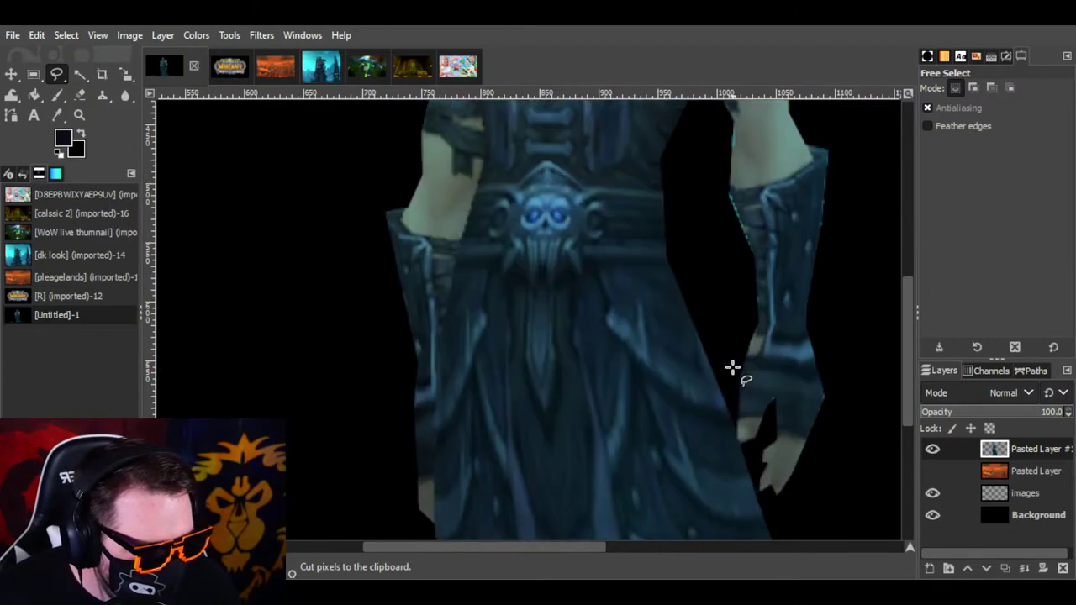
scroll(735, 363, up, 5)
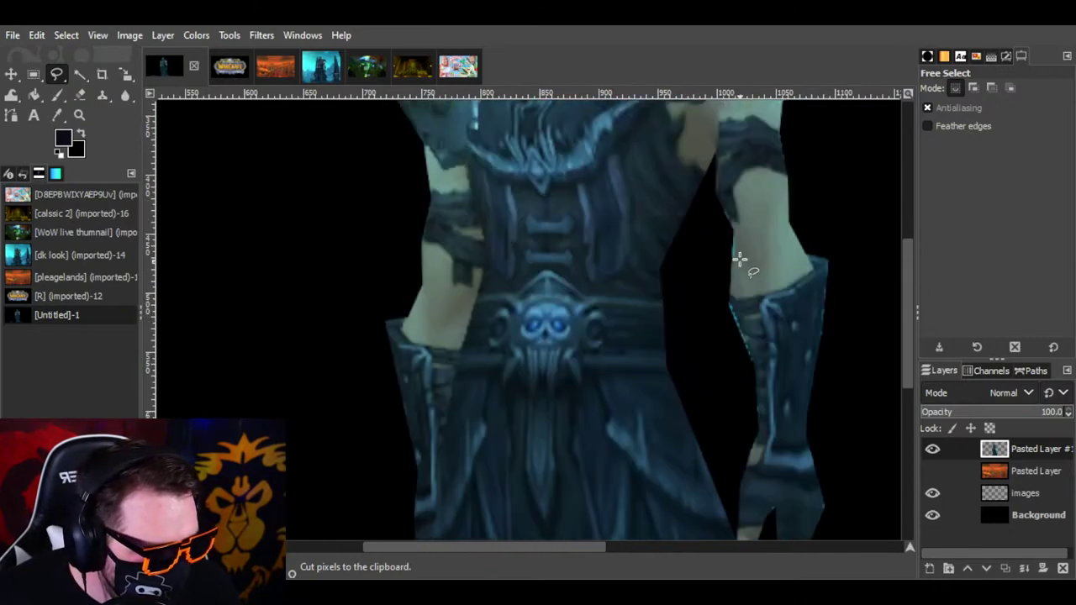
click(723, 208)
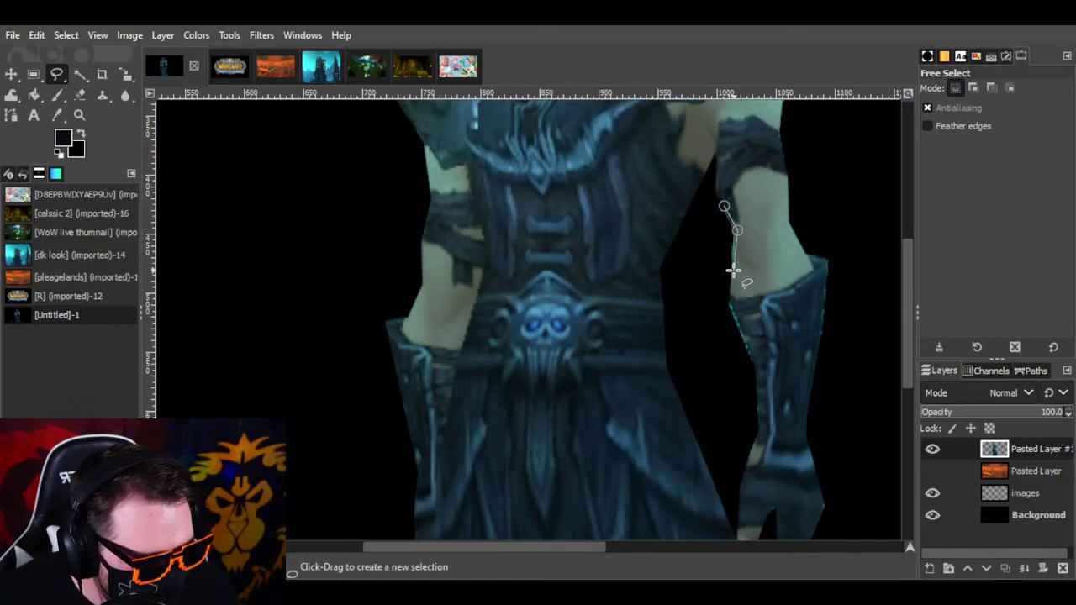
click(734, 264)
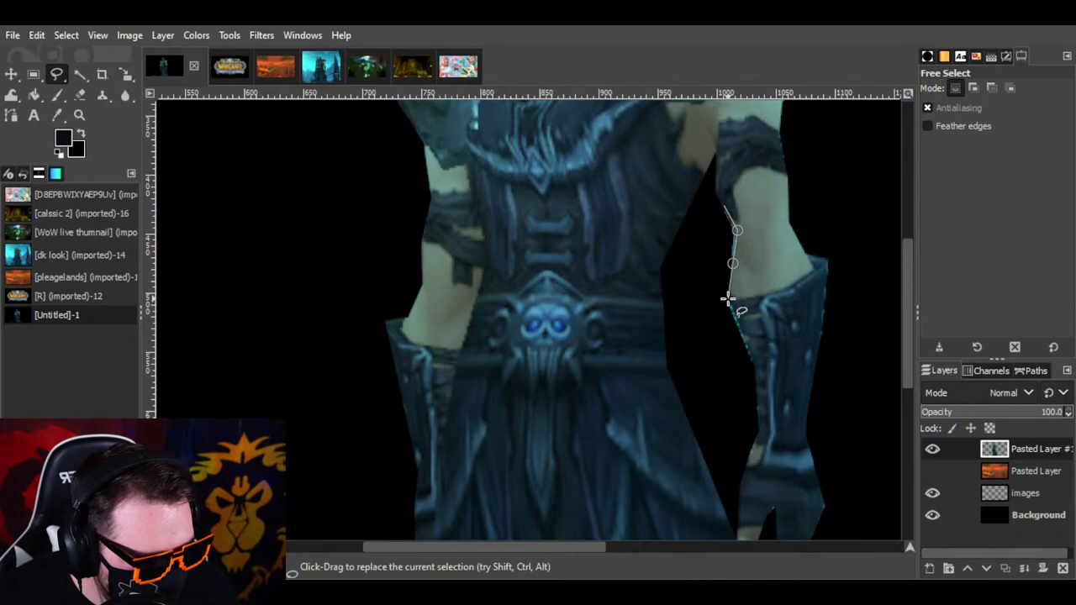
click(728, 298)
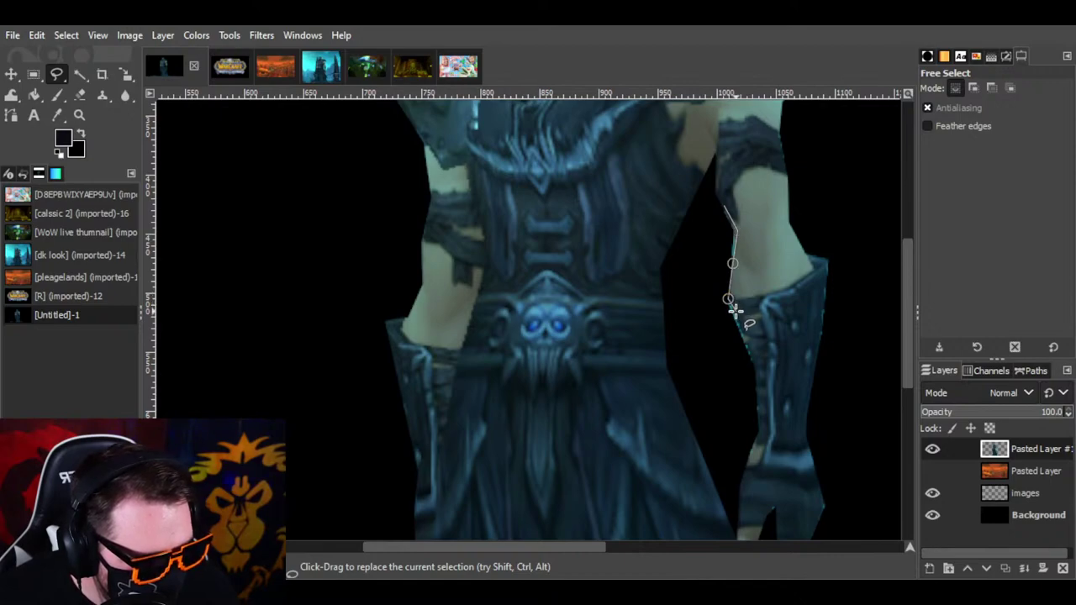
click(754, 359)
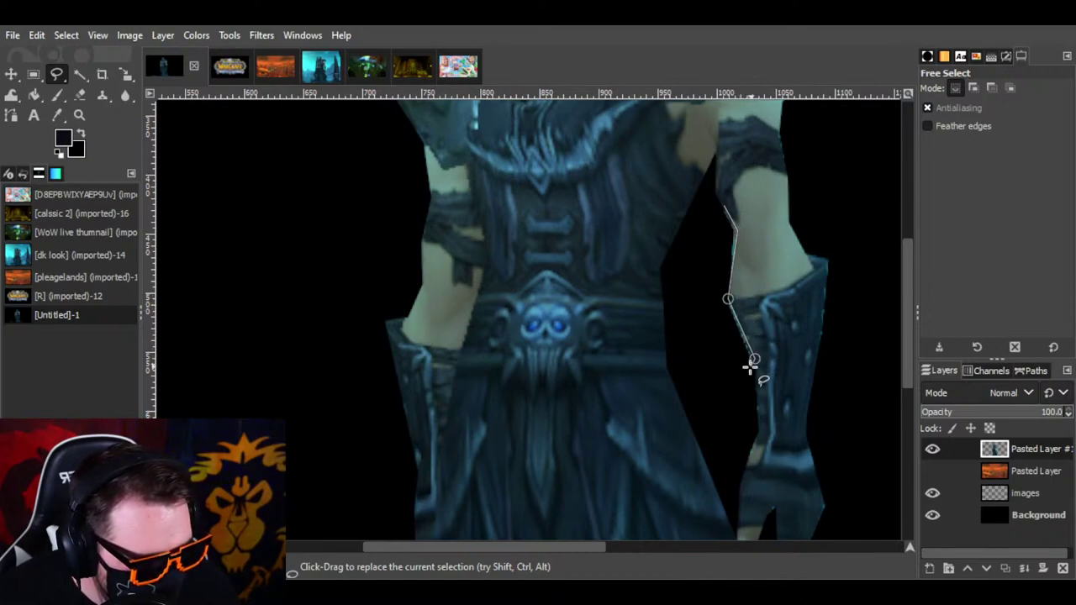
click(715, 370)
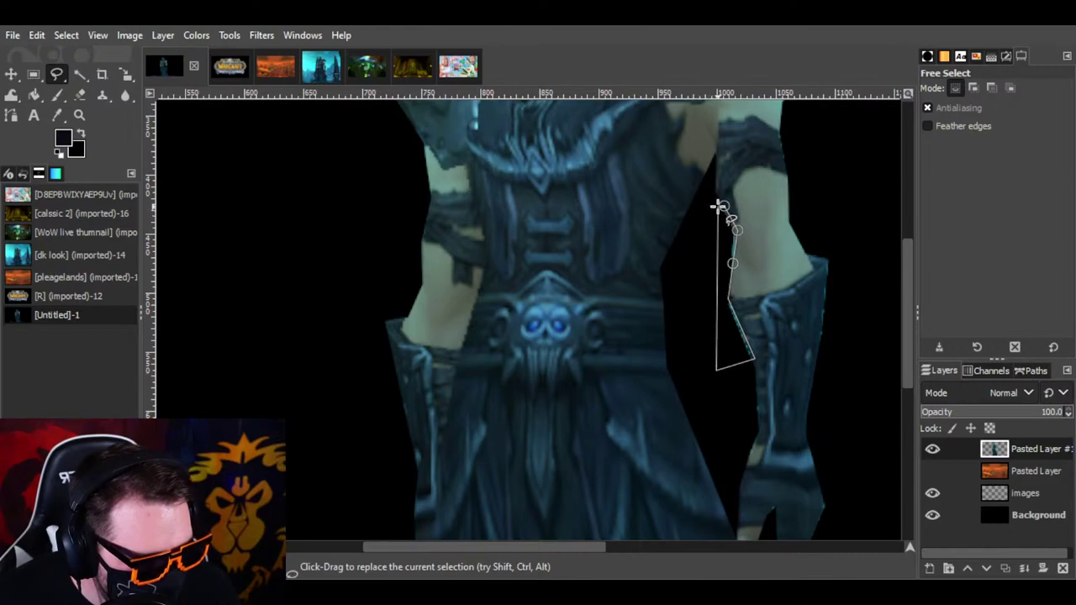
click(723, 207)
key(ctrl+x)
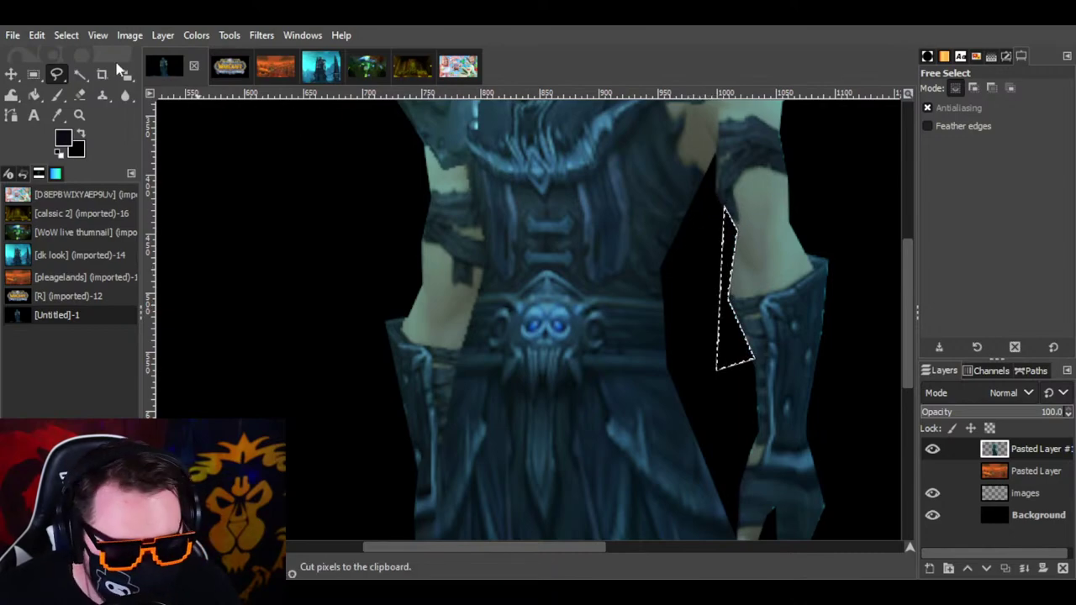
click(61, 35)
click(84, 77)
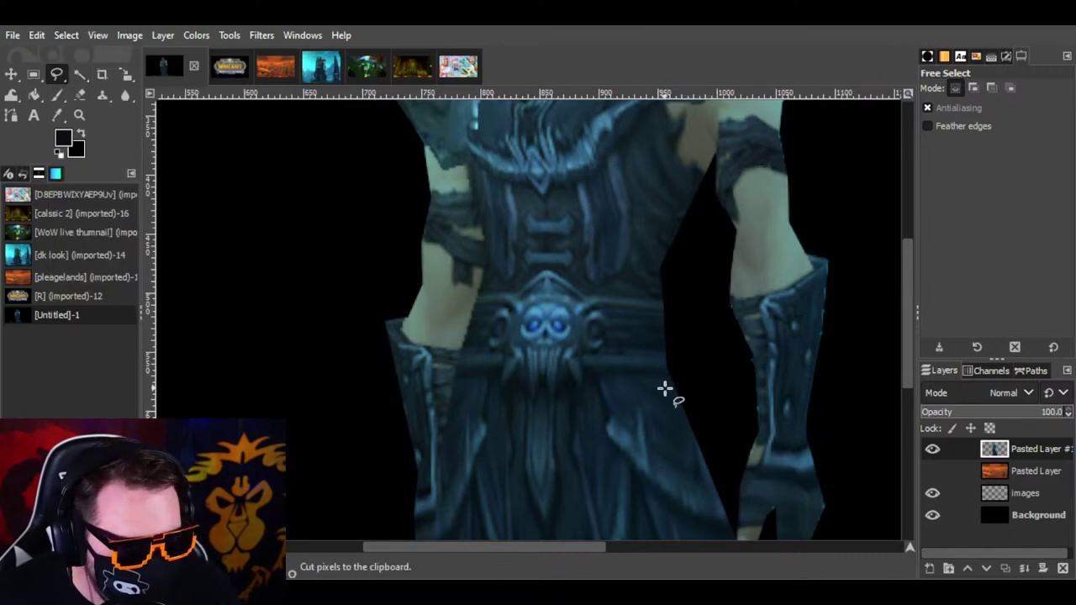
Step: Cut the black wedge along the lower robe's left edge and deselect
scroll(665, 392, up, 5)
scroll(664, 395, down, 10)
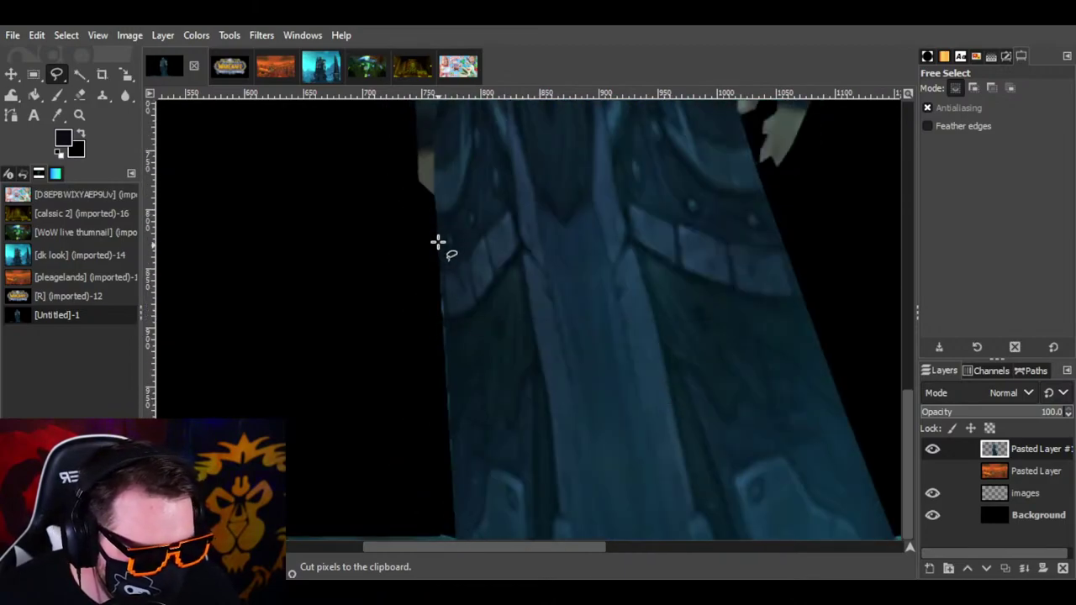
click(438, 231)
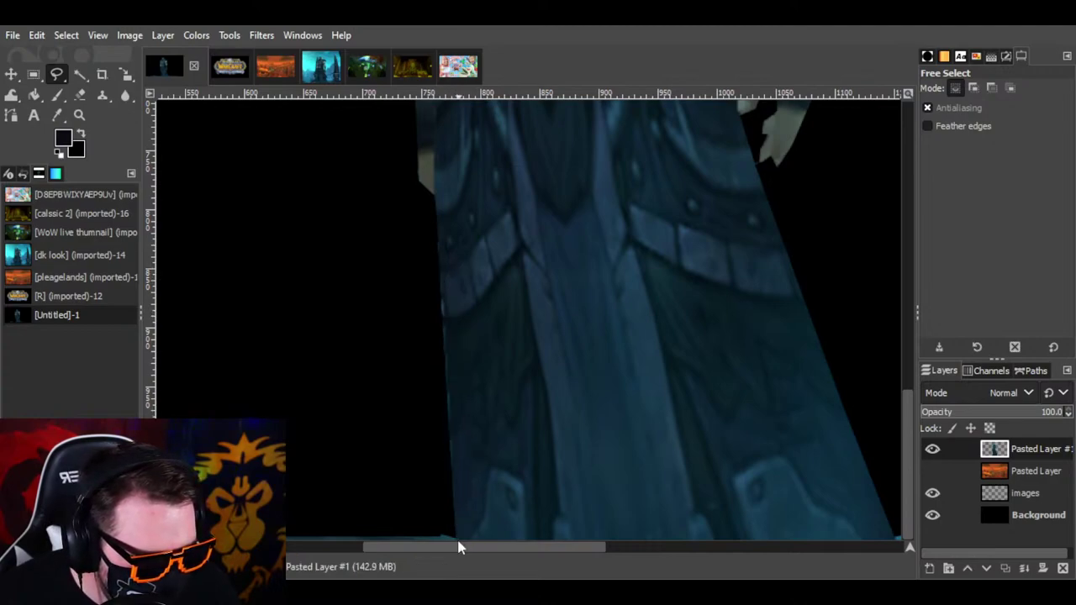
click(387, 533)
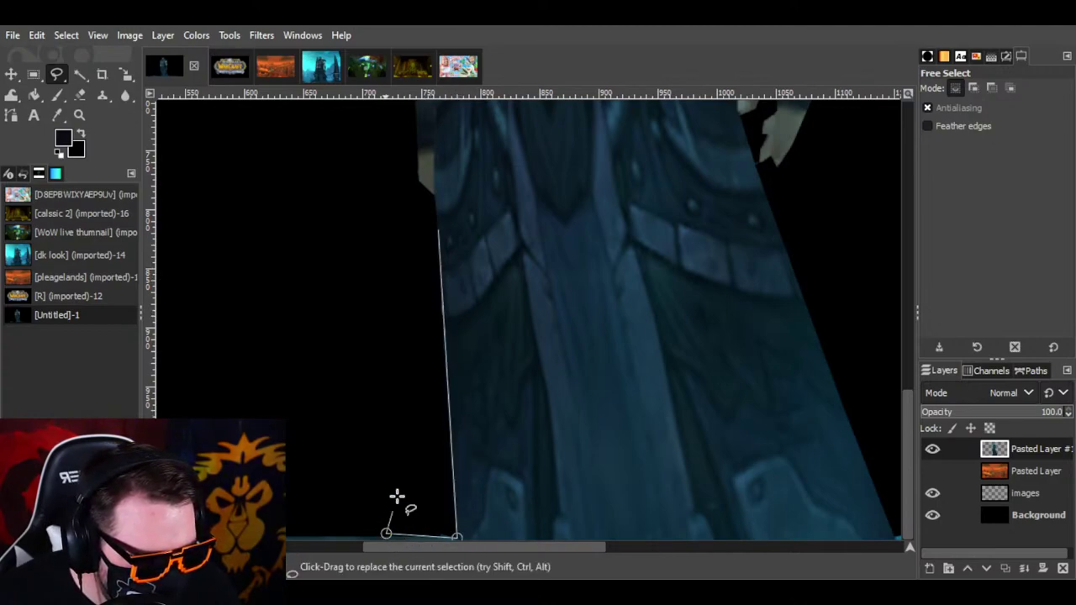
click(438, 231)
key(ctrl+x)
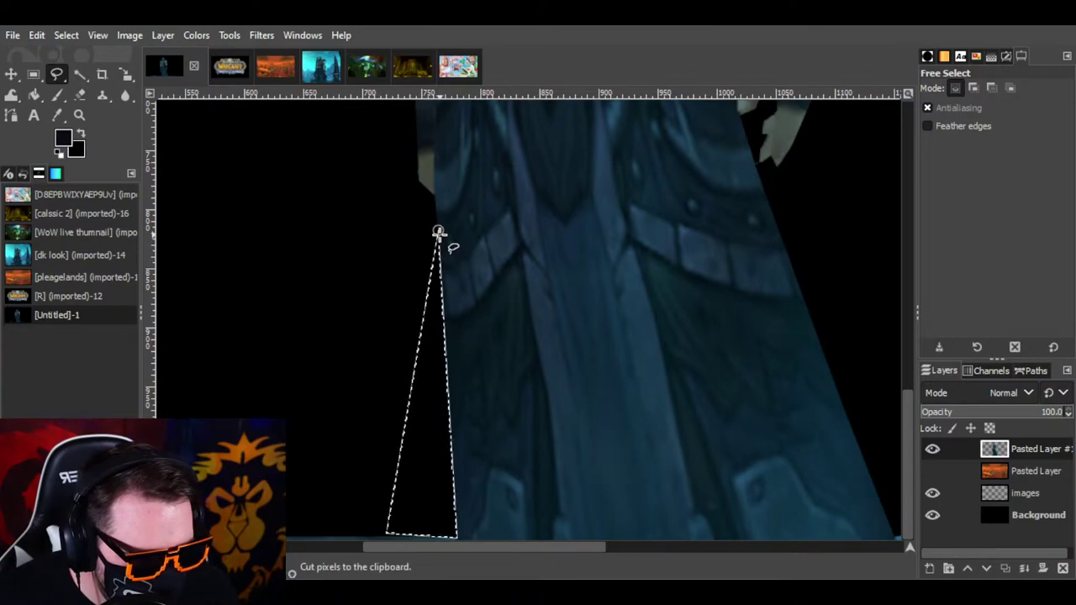
click(40, 35)
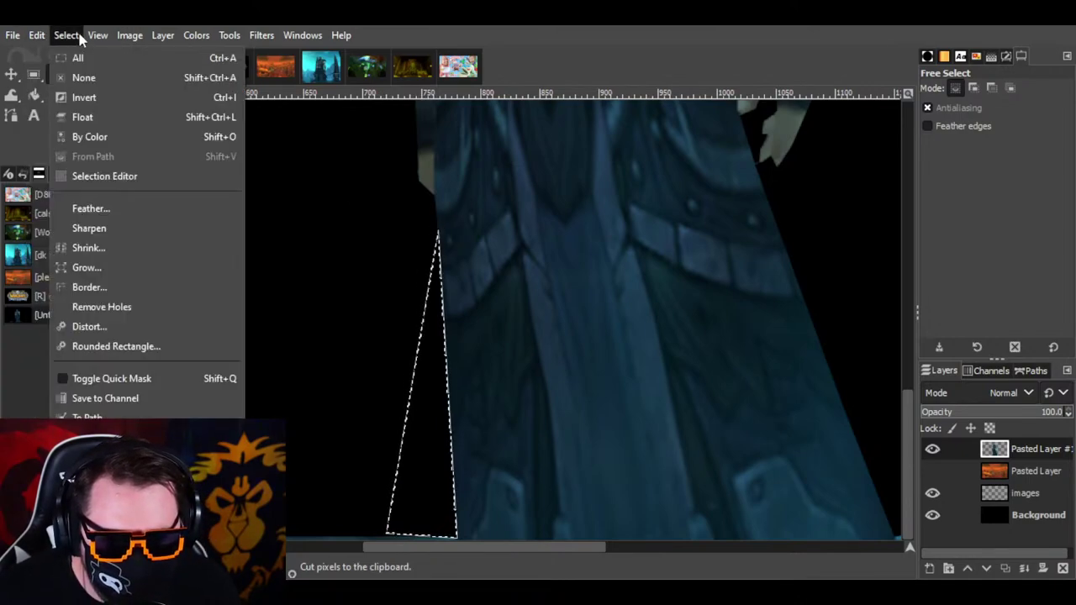
click(81, 78)
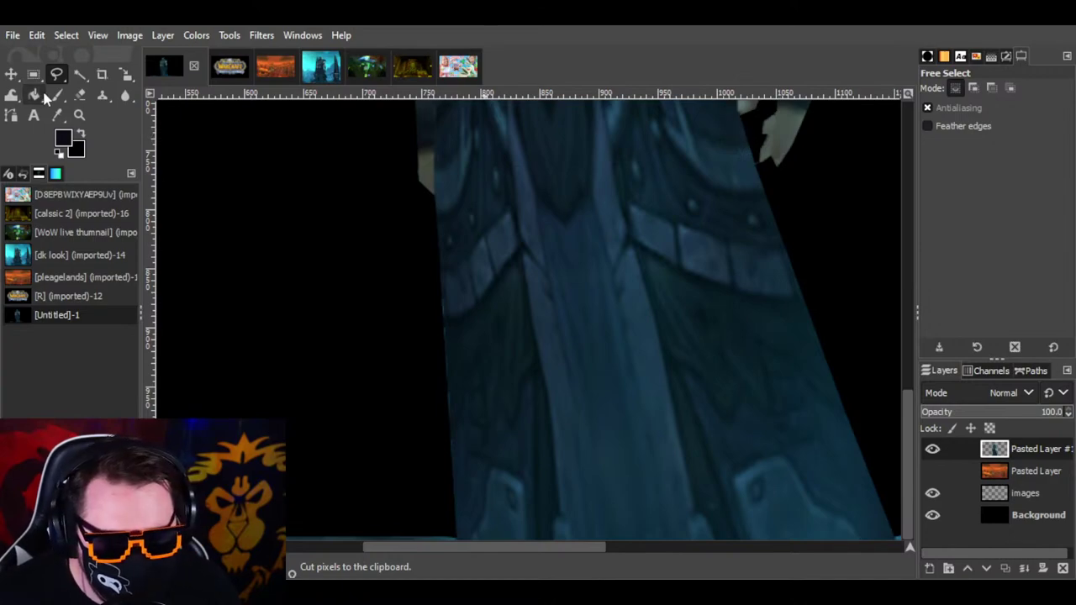
Step: Zoom out with the Zoom tool until the entire cut-out death knight is visible
click(79, 116)
click(935, 133)
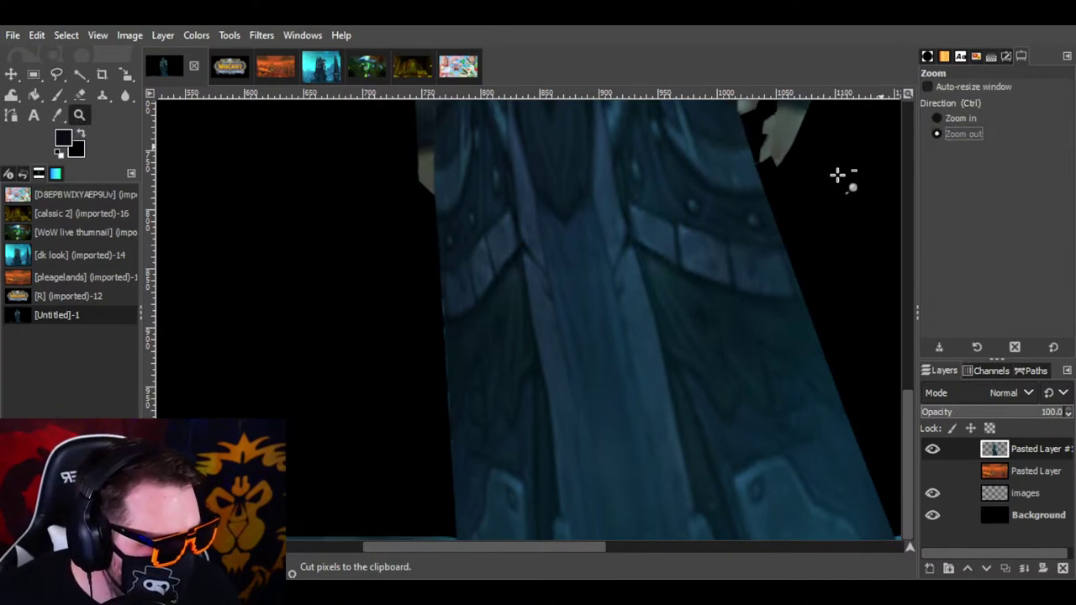
click(548, 276)
click(550, 281)
click(639, 291)
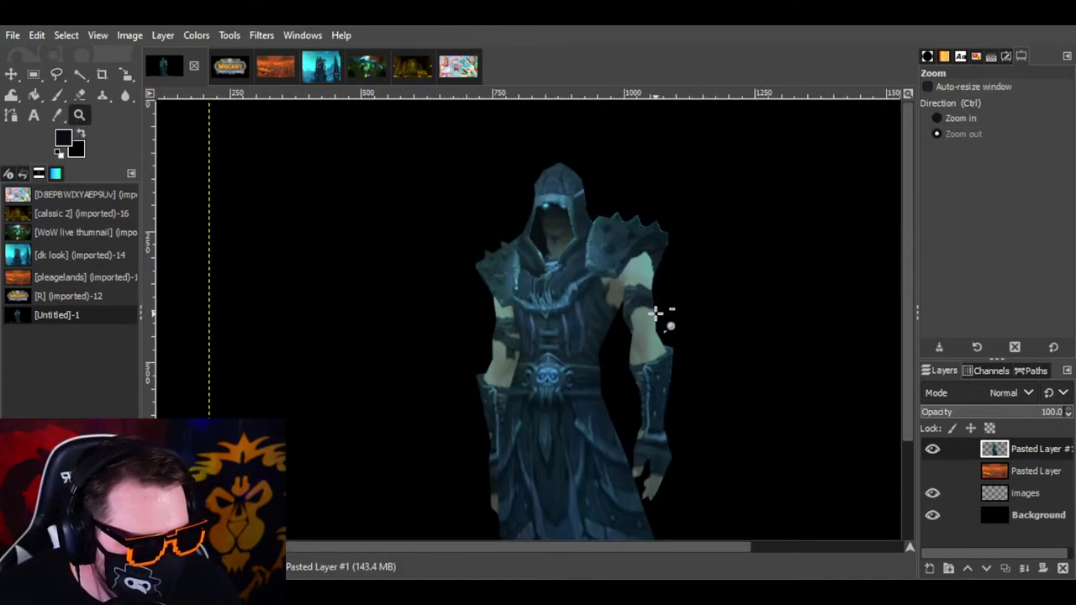
ctrl+click(656, 312)
click(577, 303)
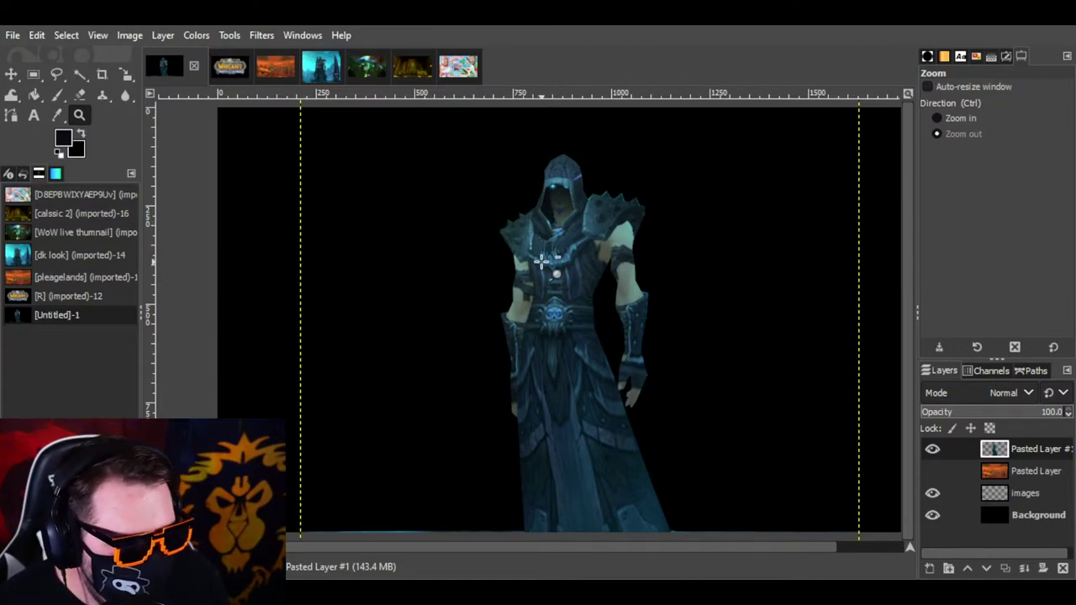
click(11, 72)
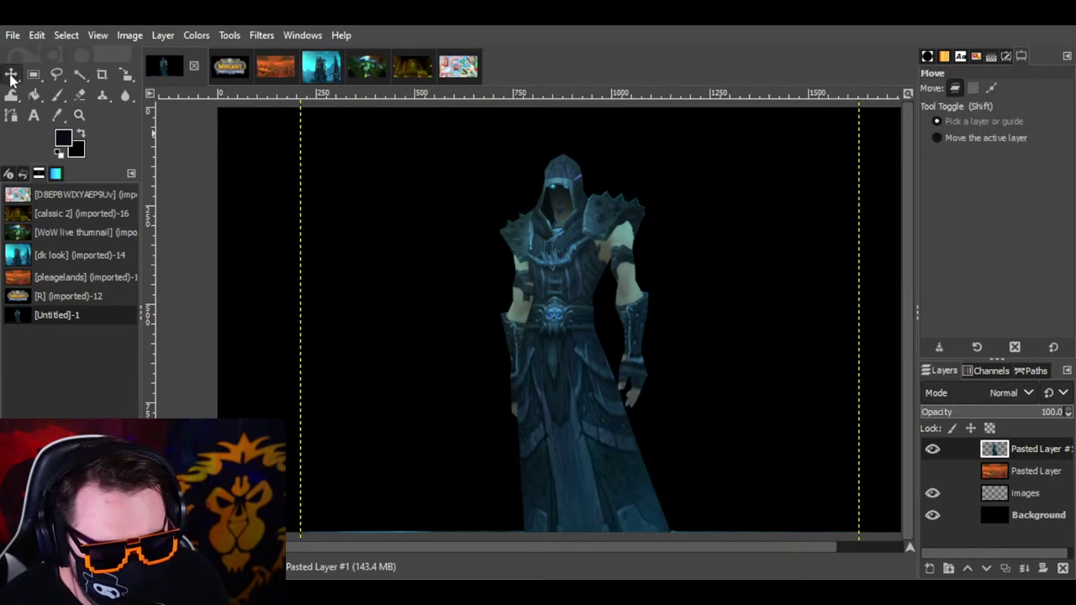
Step: Reposition the figure layer and erase the top cyan strip with a size-296 eraser
click(80, 115)
click(569, 252)
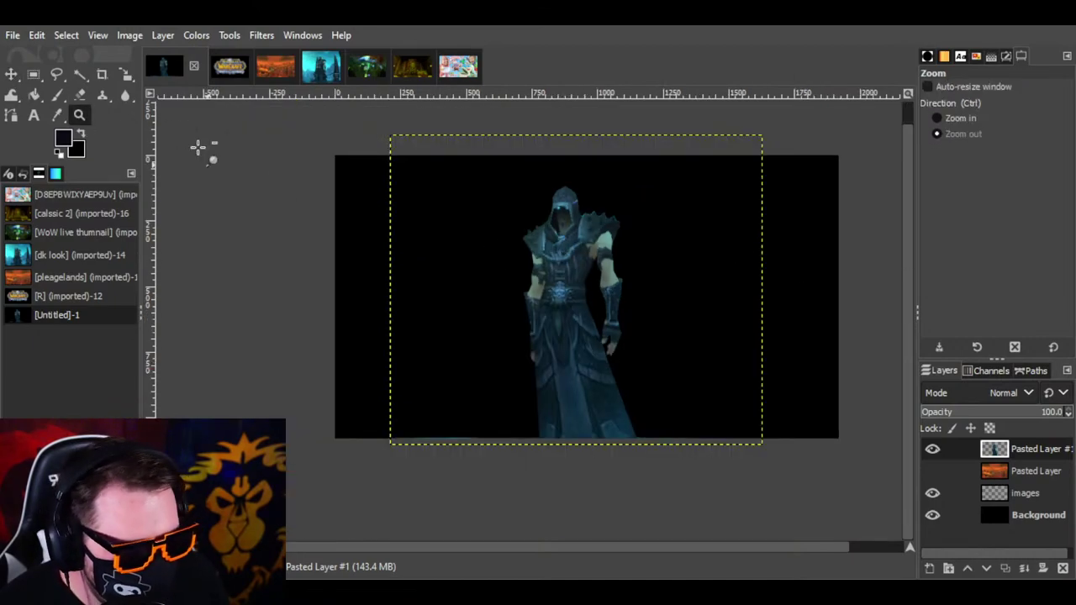
click(12, 73)
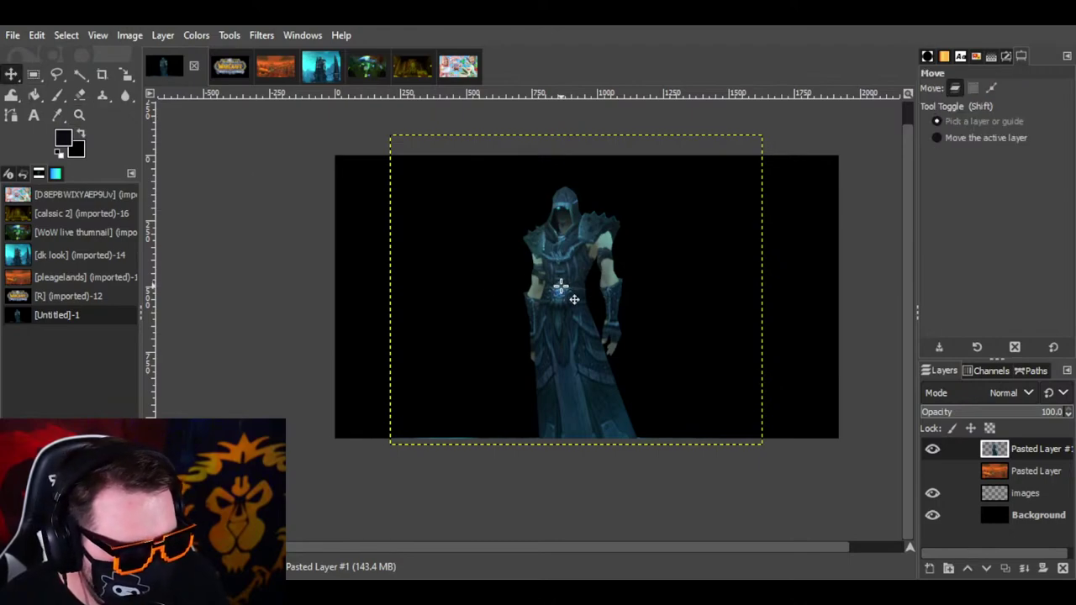
drag(574, 299, 560, 355)
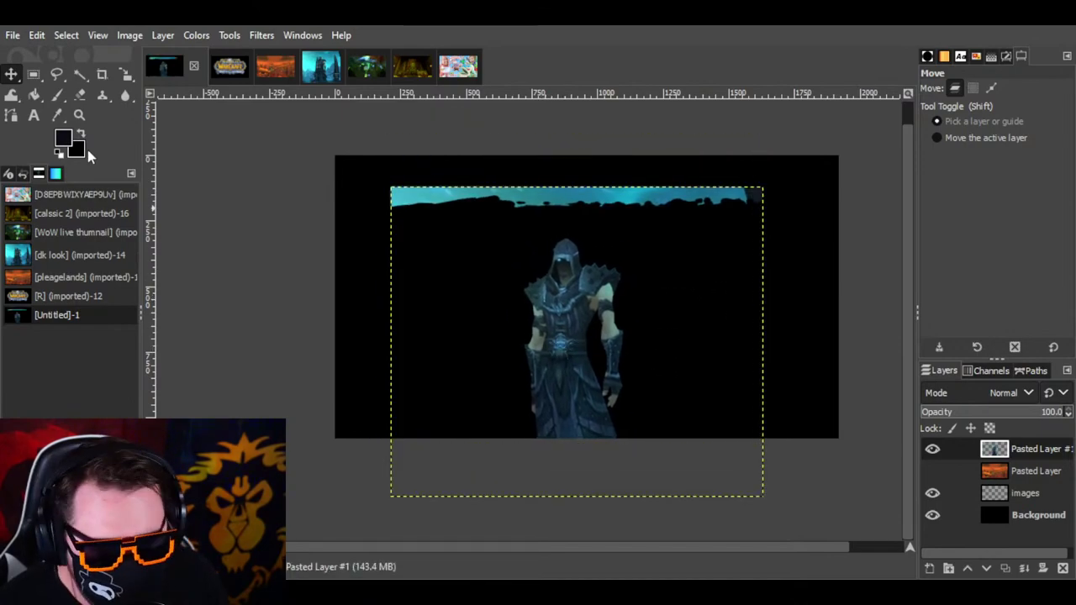
click(79, 94)
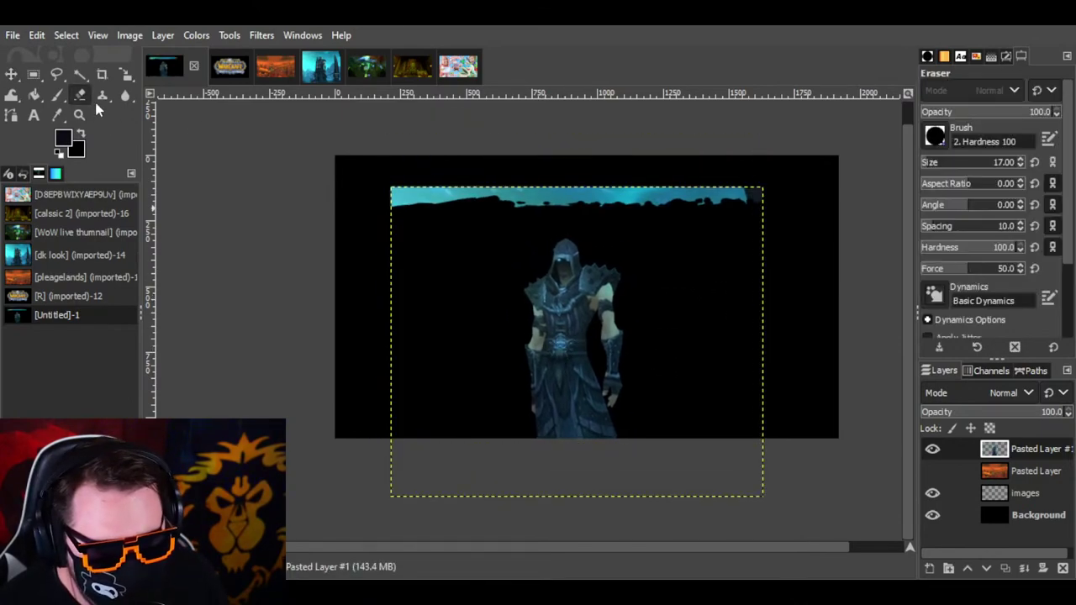
click(949, 172)
mouse_move(740, 197)
mouse_down()
mouse_move(630, 212)
mouse_move(344, 200)
mouse_up()
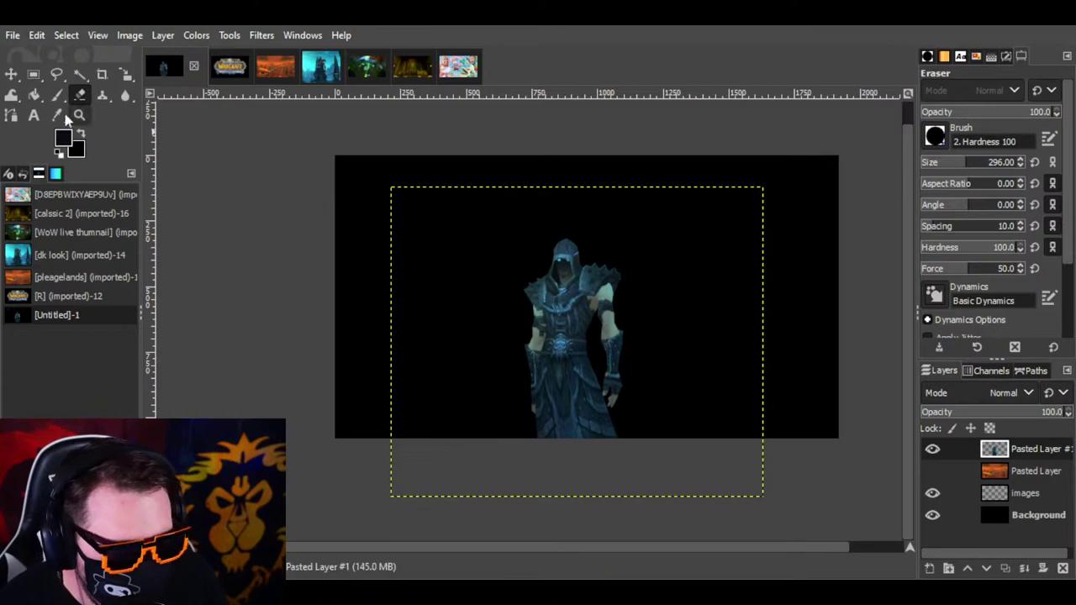
Step: Move the figure layer higher and erase the cyan strip along its bottom edge
click(12, 74)
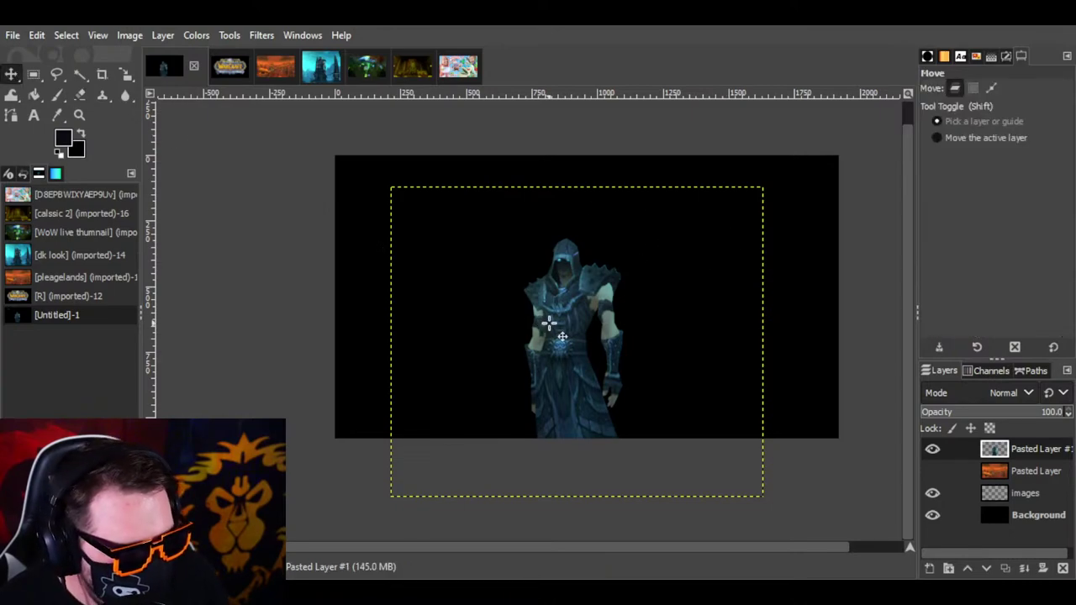
drag(551, 328, 570, 246)
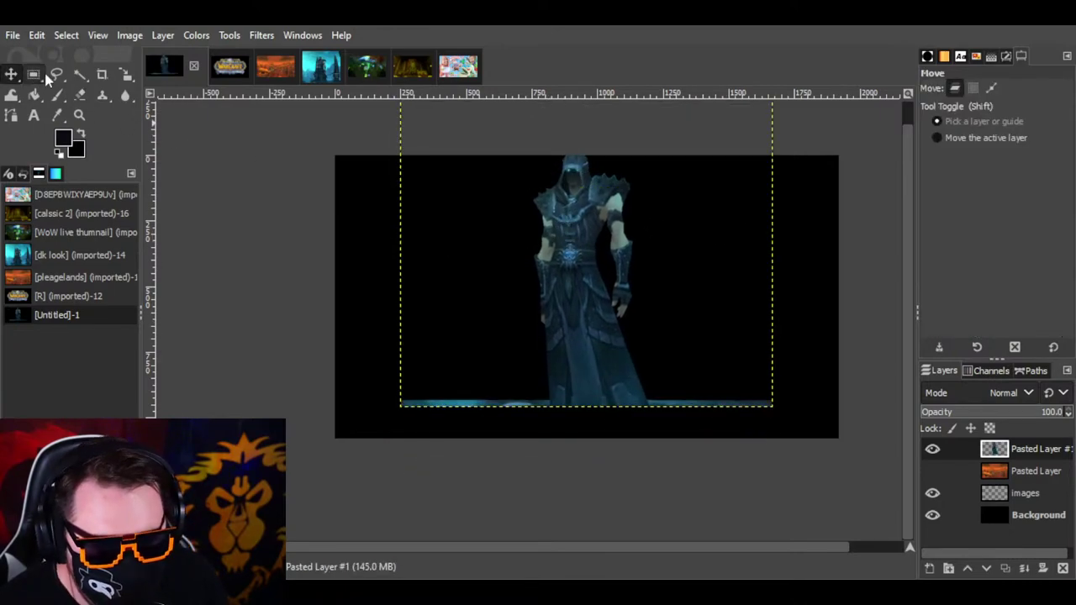
click(80, 95)
mouse_move(402, 345)
mouse_down()
mouse_move(411, 395)
mouse_move(514, 402)
mouse_up()
drag(840, 392, 693, 409)
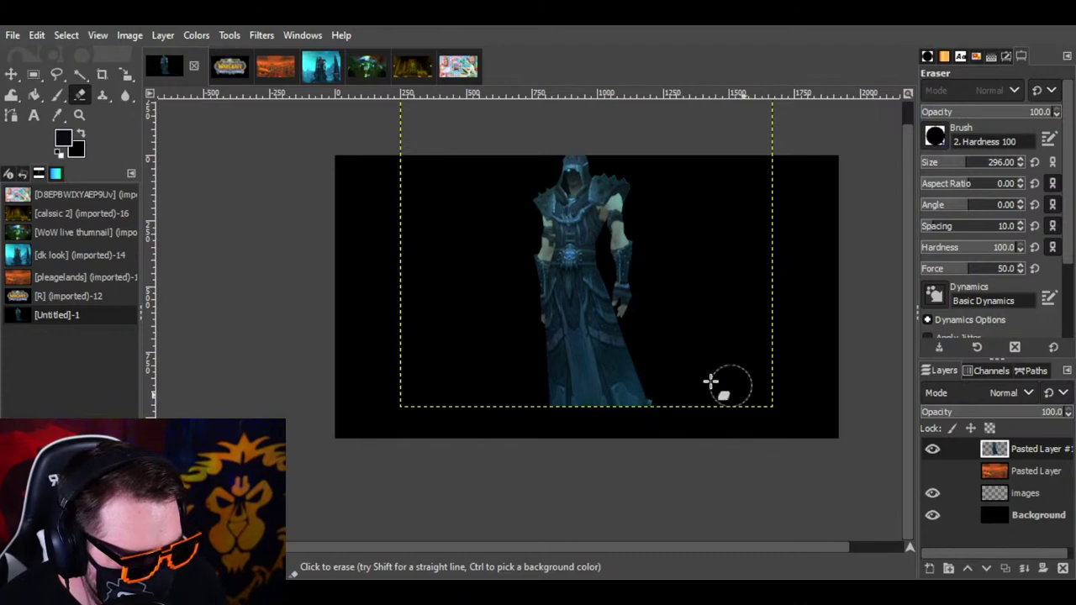
click(56, 74)
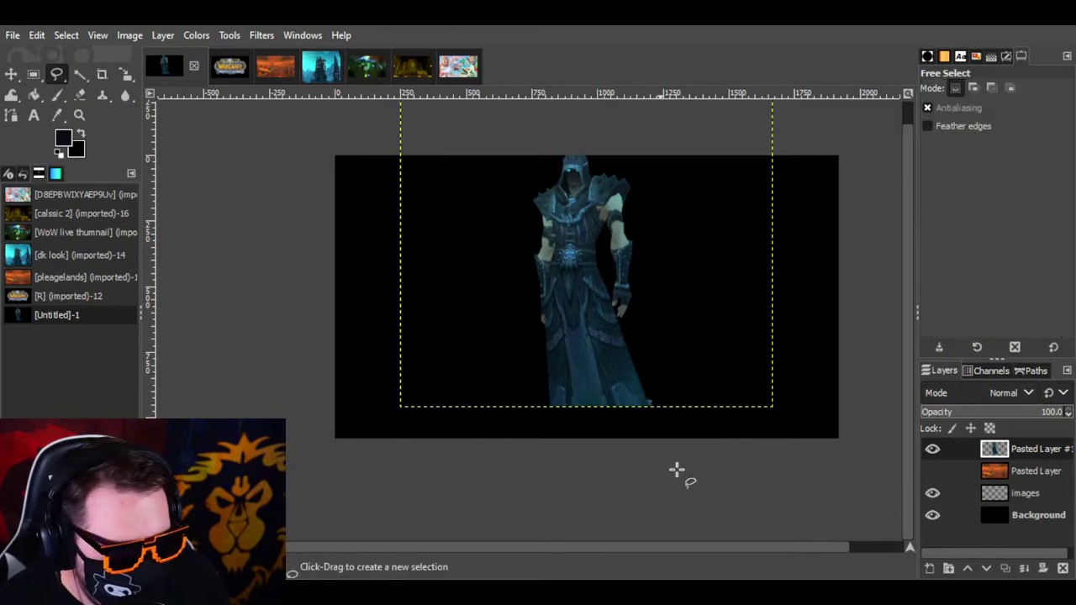
Step: Zoom in on the robe hem, cut away the stray triangular sliver, and deselect
click(79, 115)
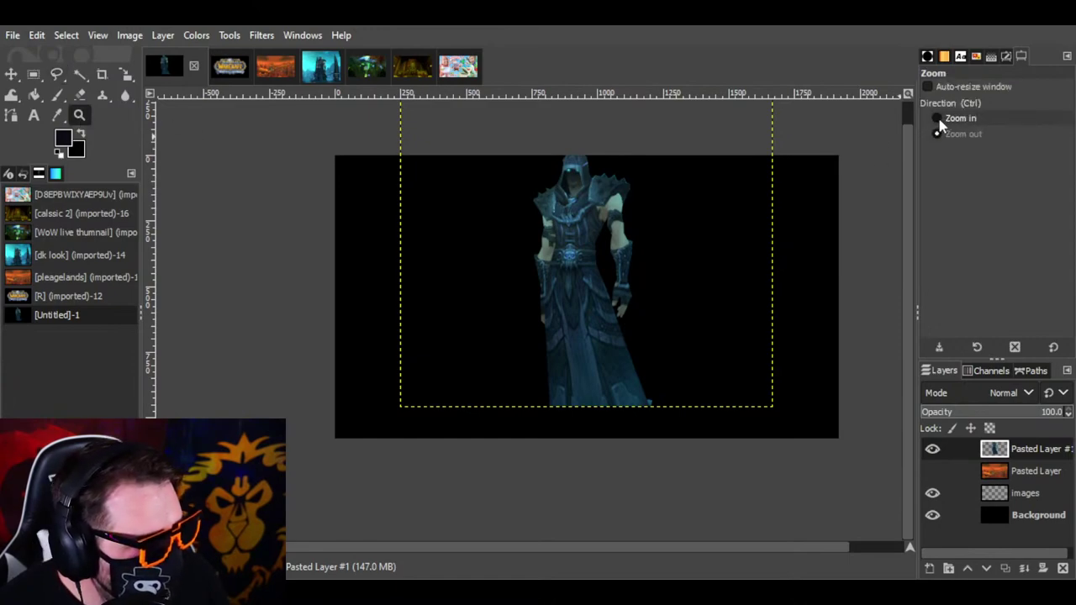
click(620, 368)
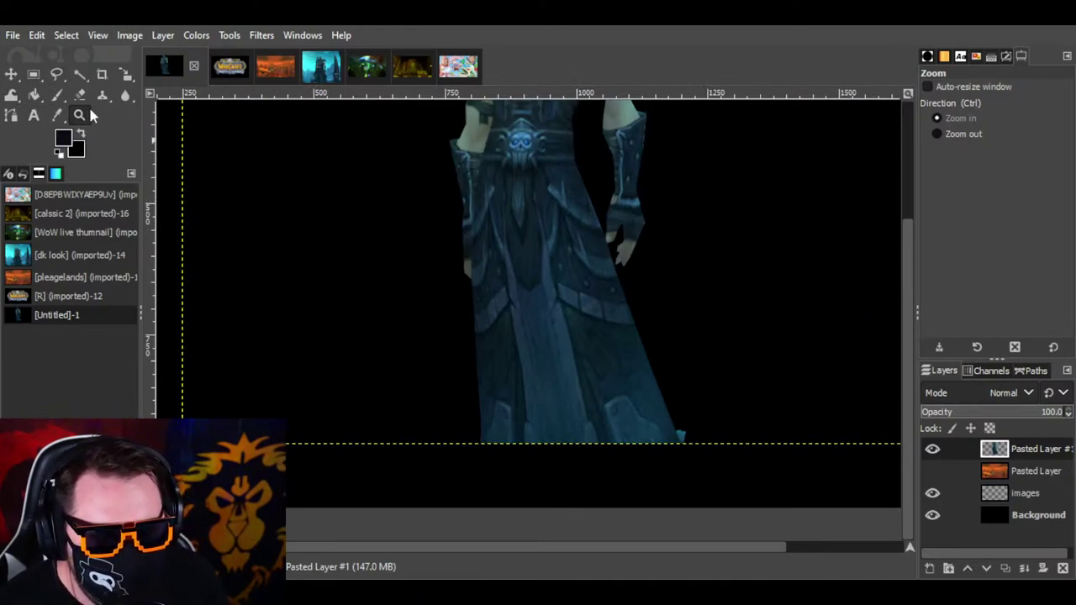
click(56, 74)
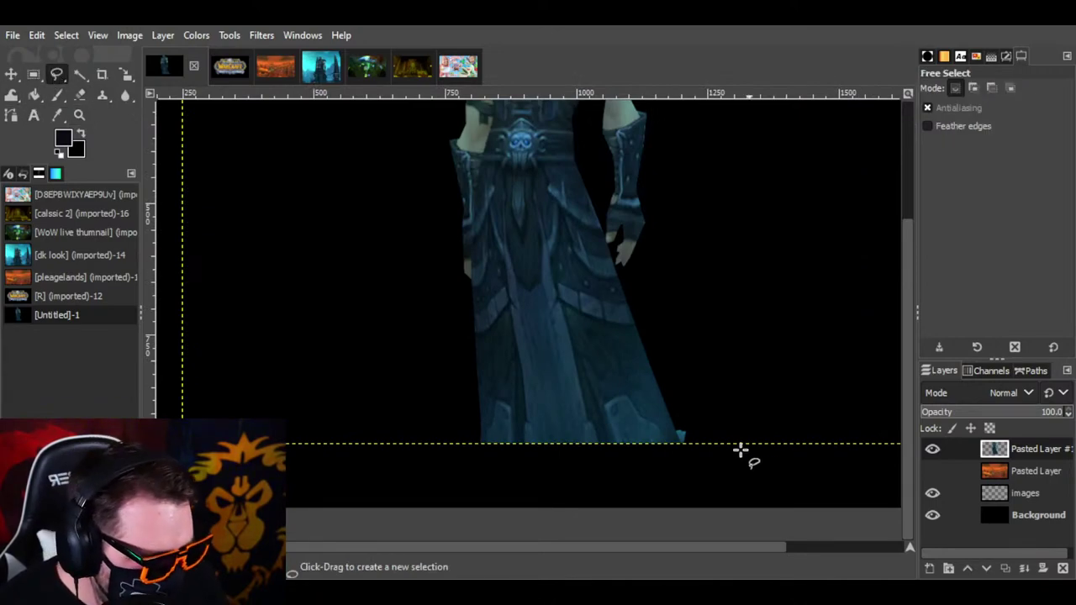
click(675, 431)
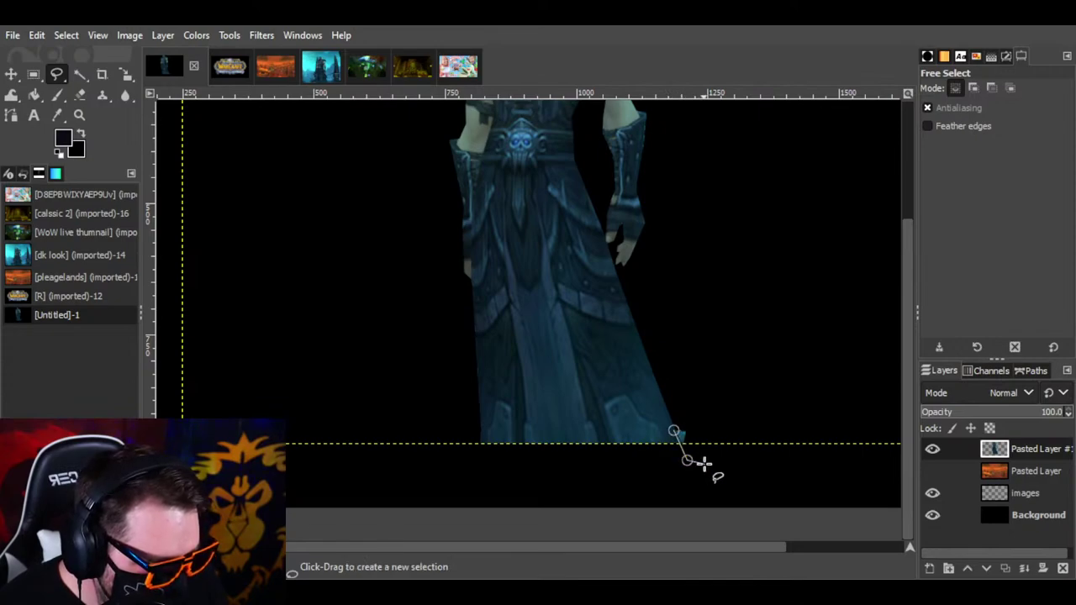
click(712, 464)
click(715, 393)
click(675, 432)
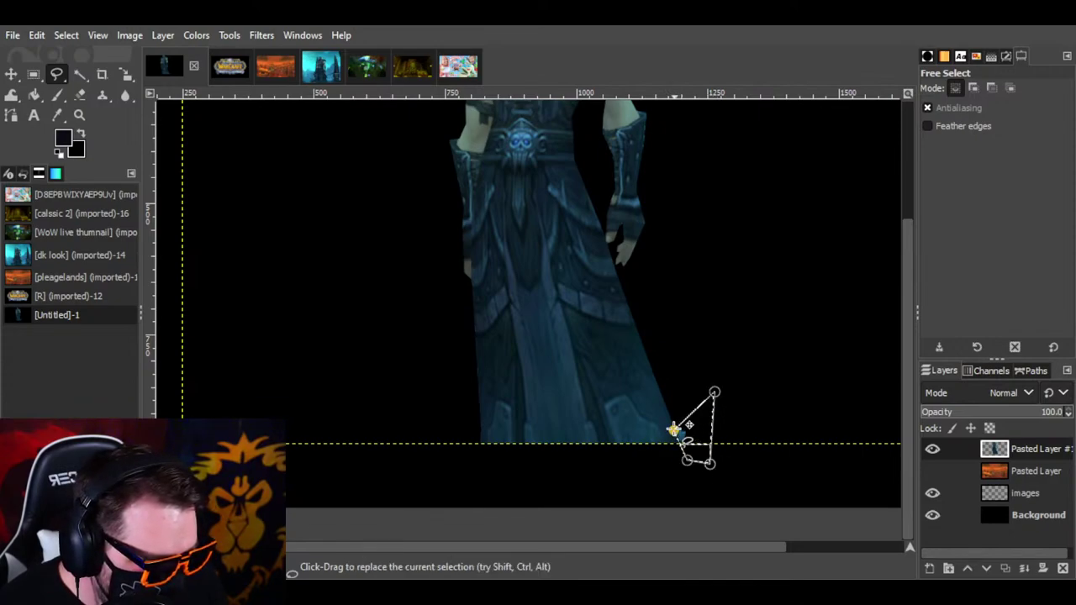
key(Return)
key(ctrl+x)
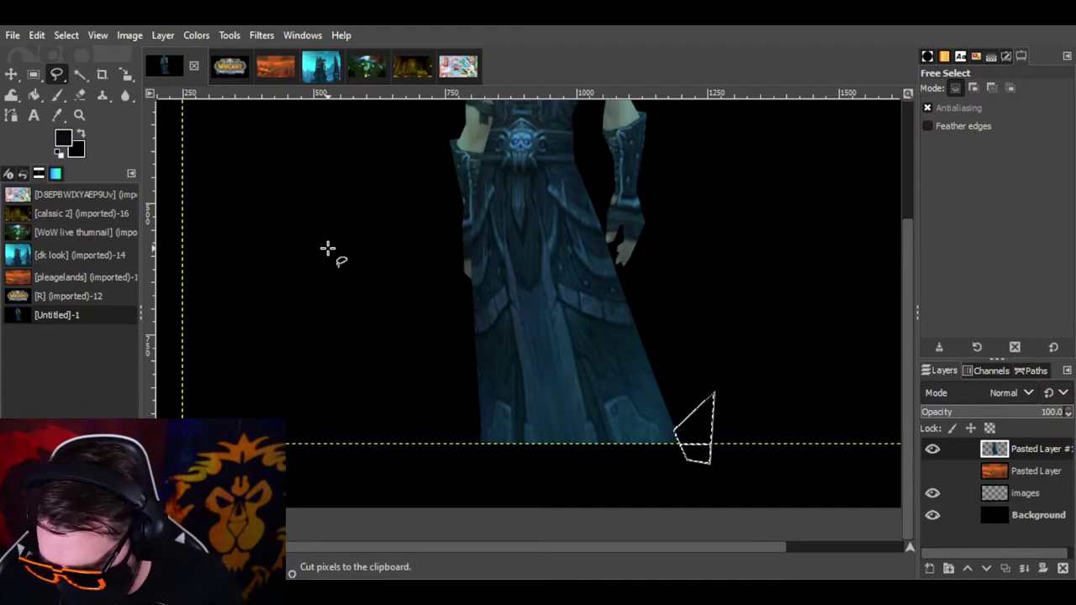
click(66, 35)
click(80, 74)
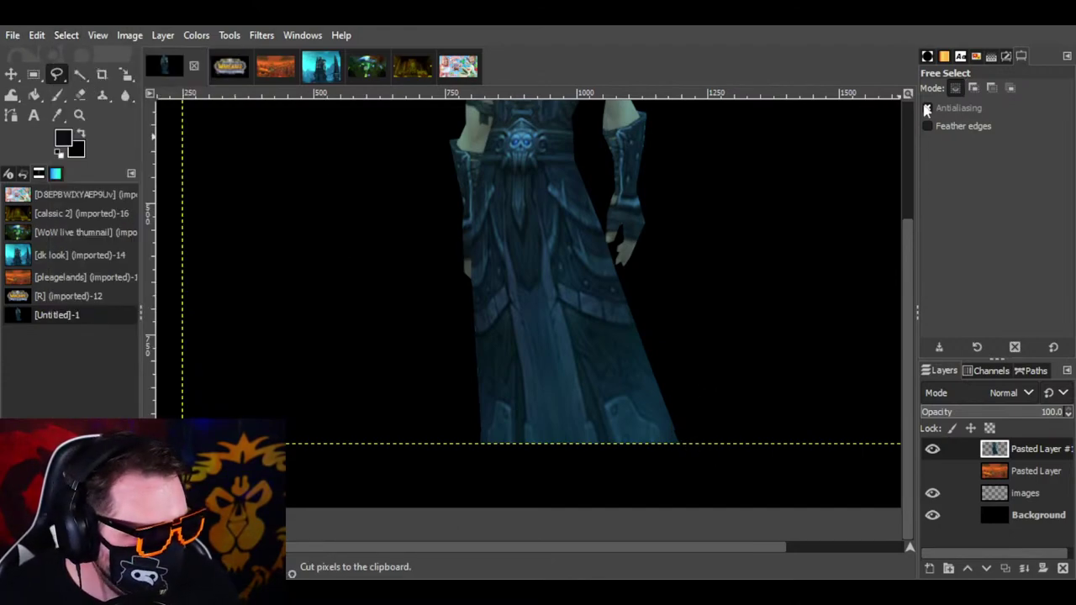
Step: Inspect the robe's lower edge up close, then zoom out to the whole figure
click(79, 116)
click(490, 212)
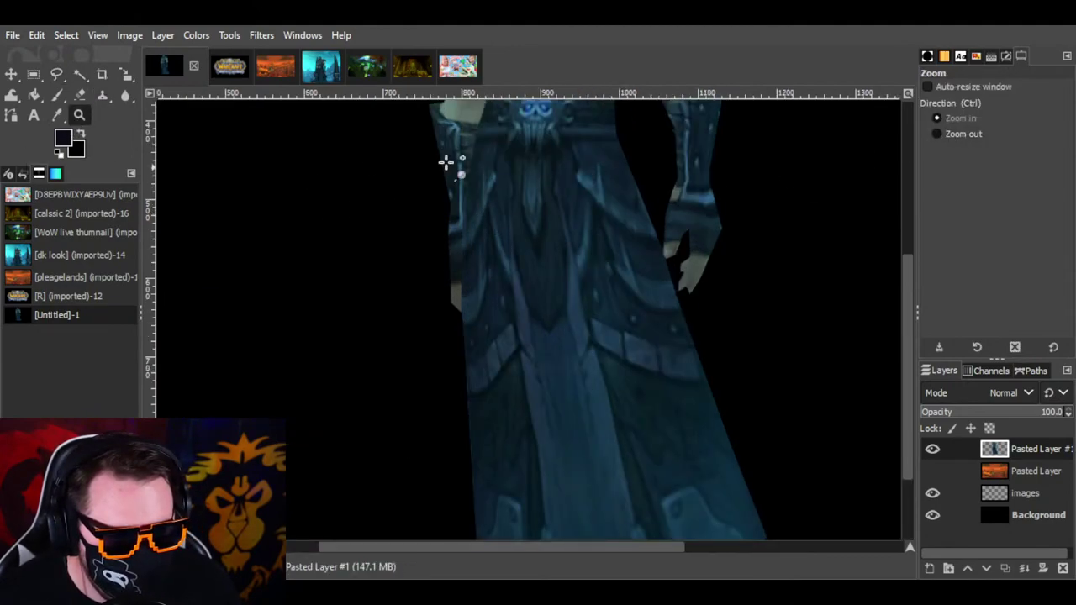
click(939, 135)
click(480, 283)
click(481, 283)
click(527, 283)
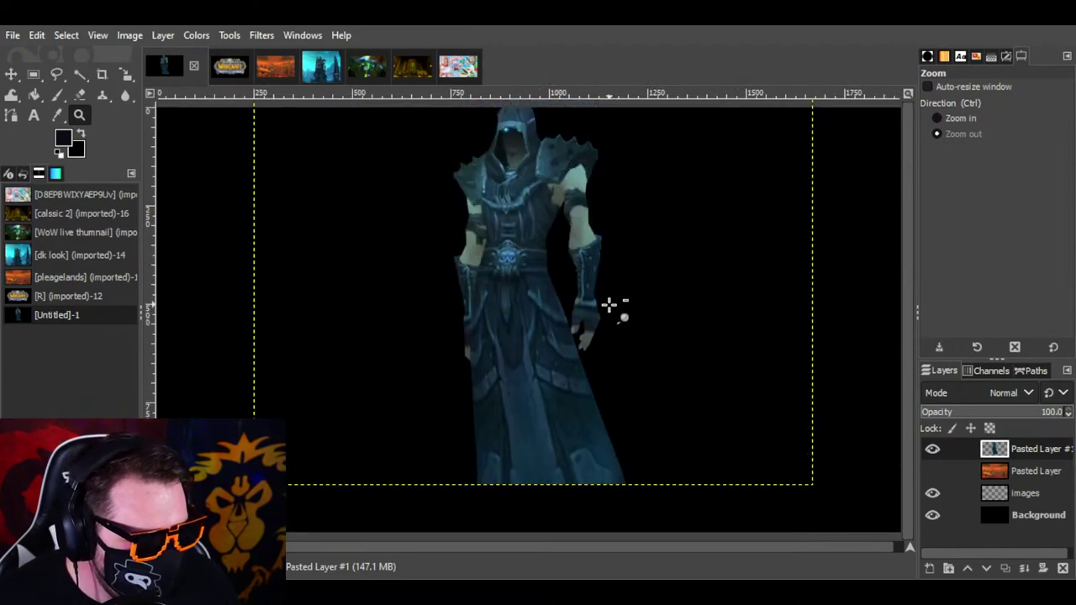
Step: Drag the figure right and down, and make the orange landscape layer visible
click(11, 75)
drag(500, 264, 629, 309)
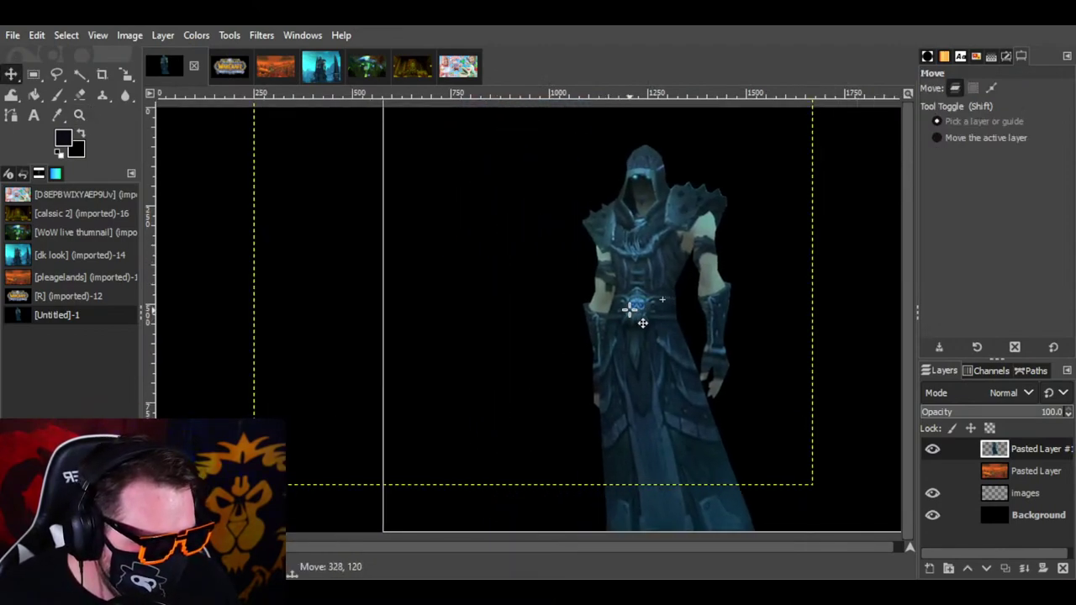
click(932, 472)
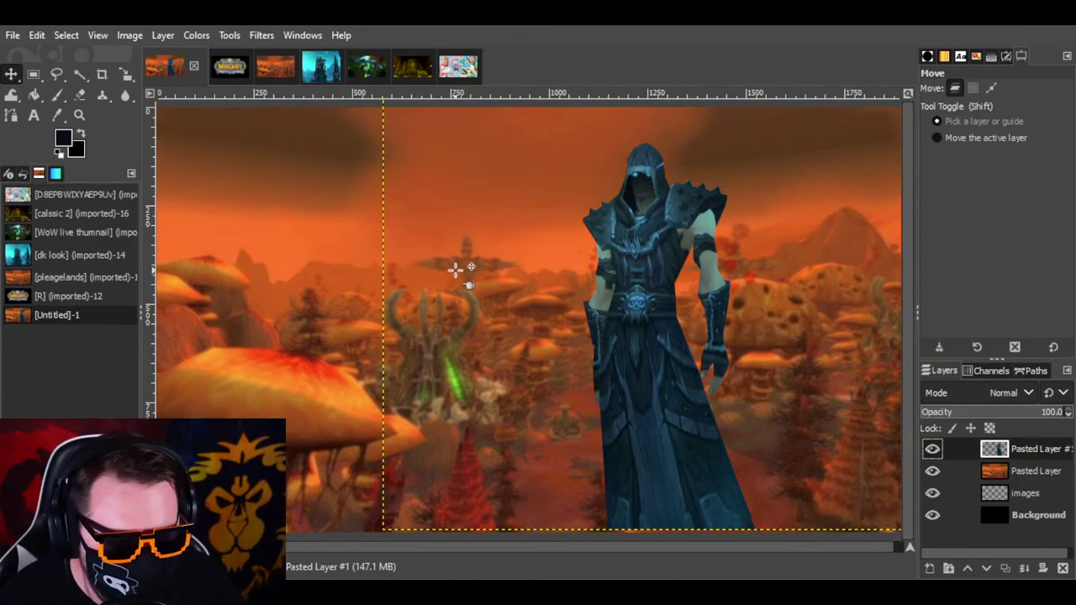
click(931, 472)
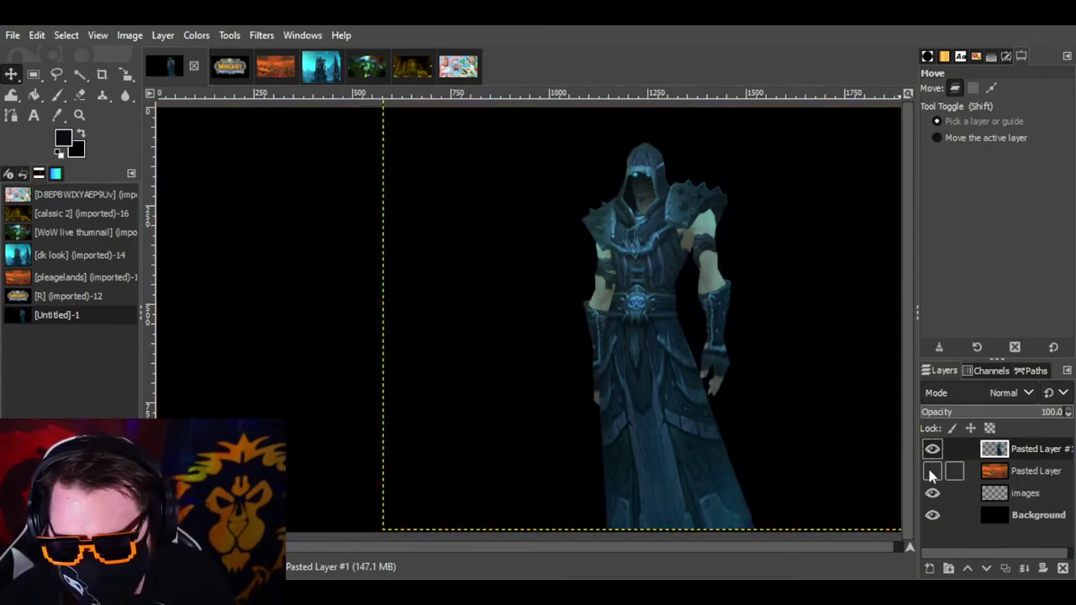
click(932, 472)
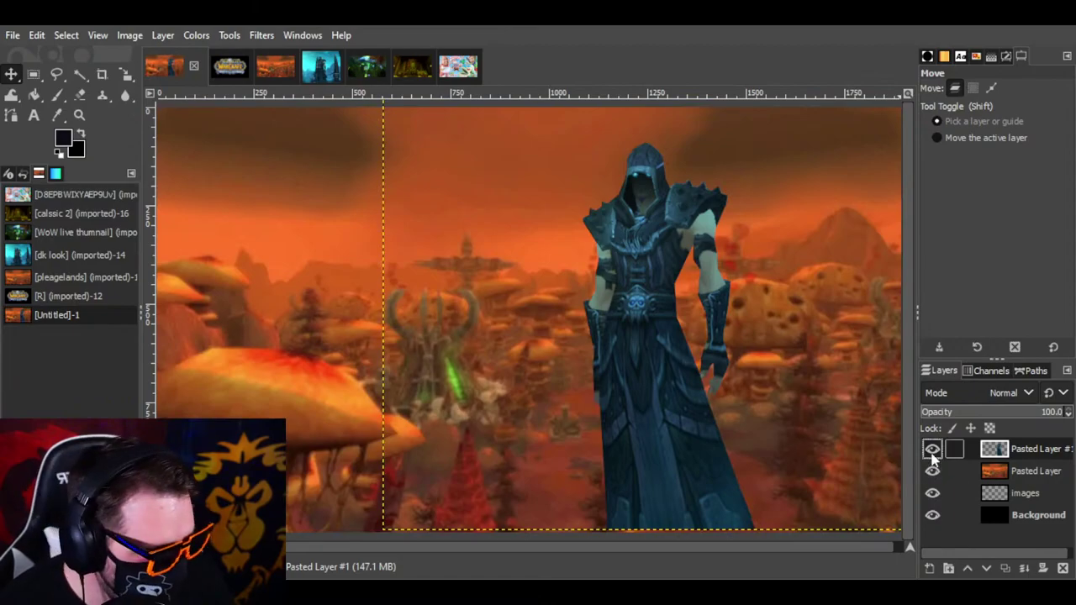
Step: Toggle the images, Background and landscape layers to check transparency, ending with the landscape showing
click(932, 497)
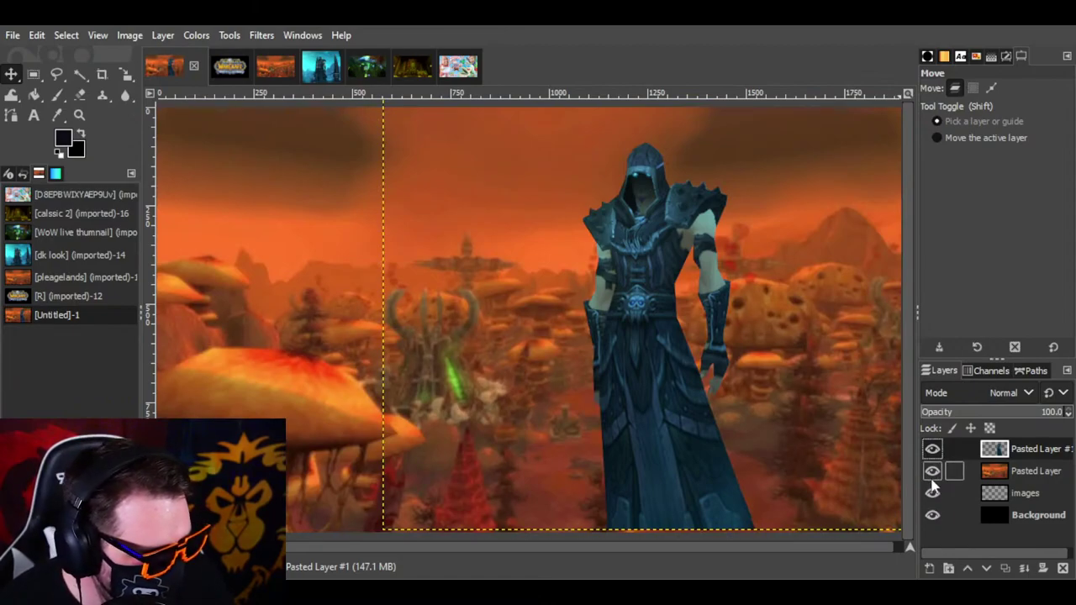
click(932, 515)
click(930, 473)
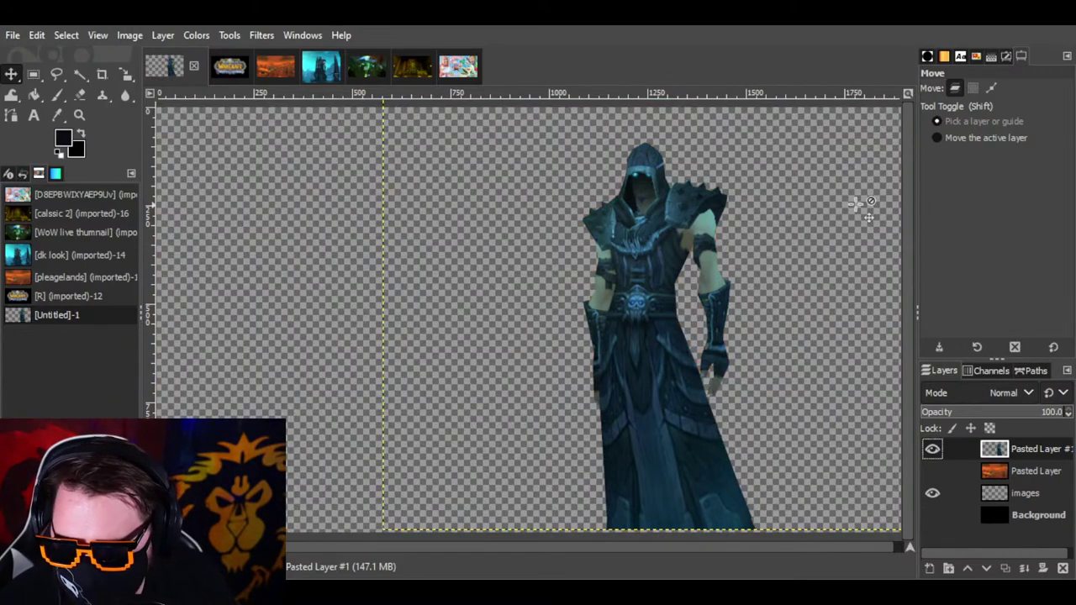
click(931, 515)
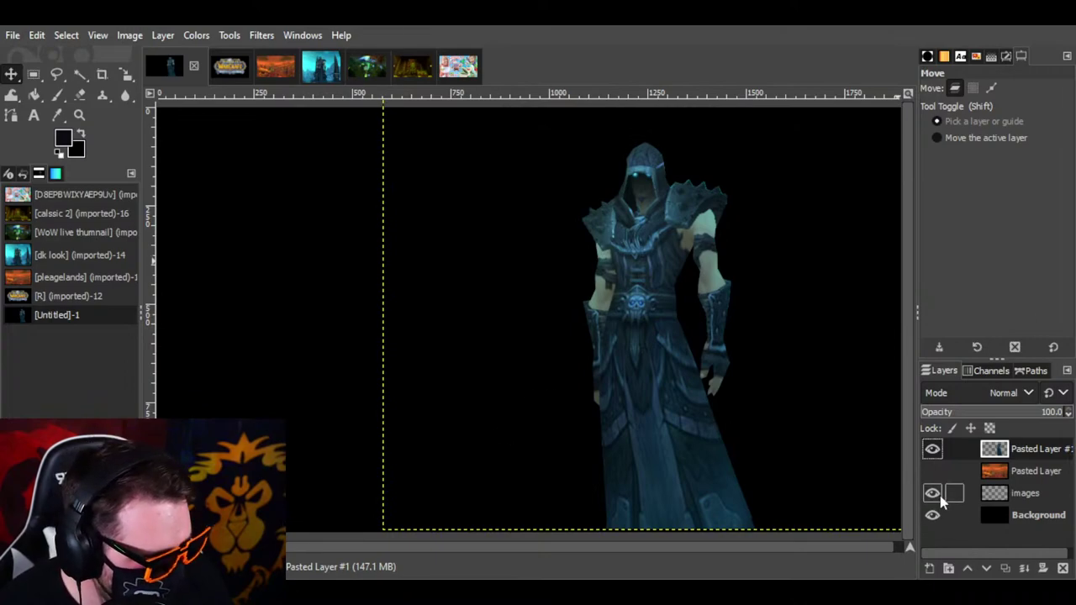
click(931, 474)
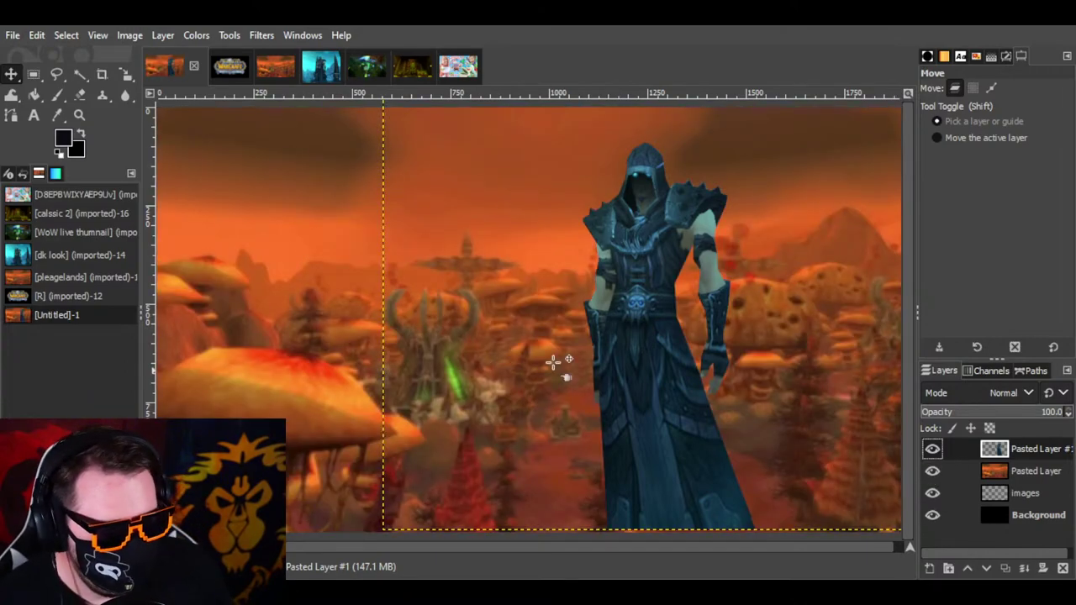
click(79, 115)
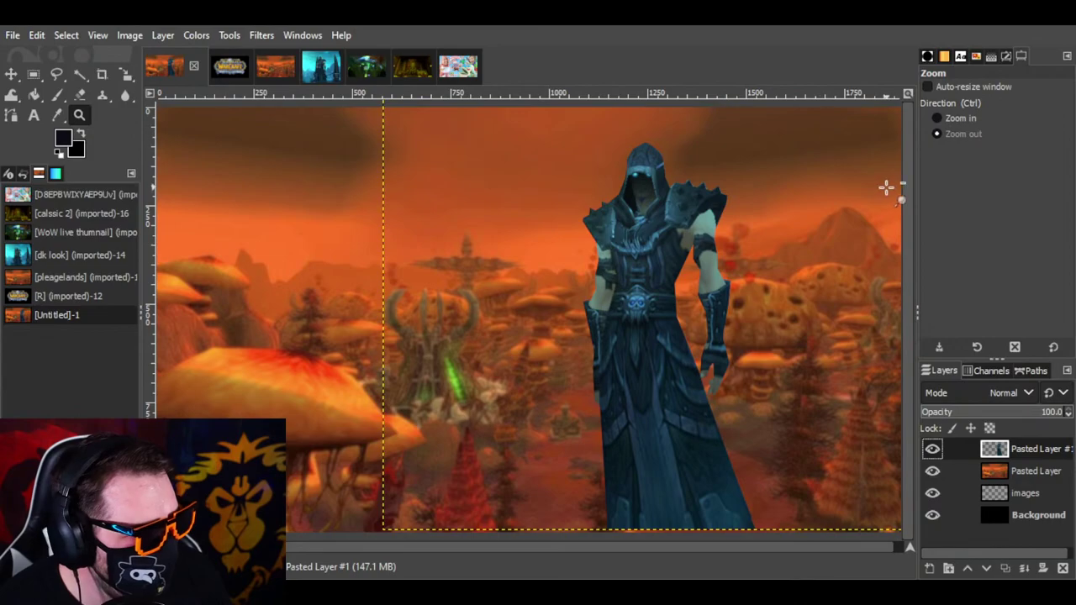
Step: Zoom out to check the whole composition, then zoom back in on the figure area
click(588, 284)
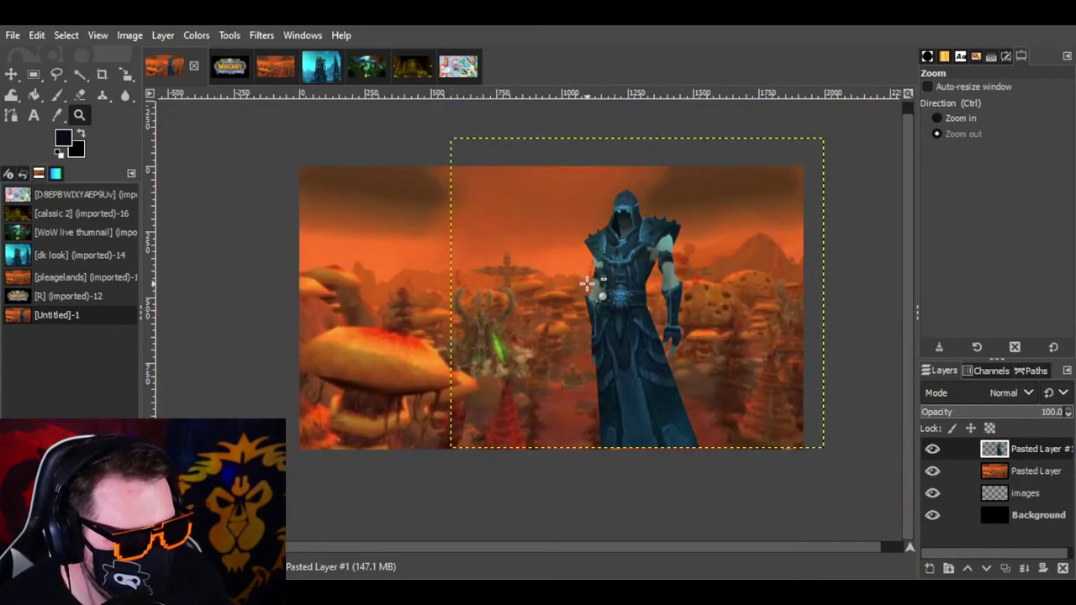
click(466, 261)
click(468, 261)
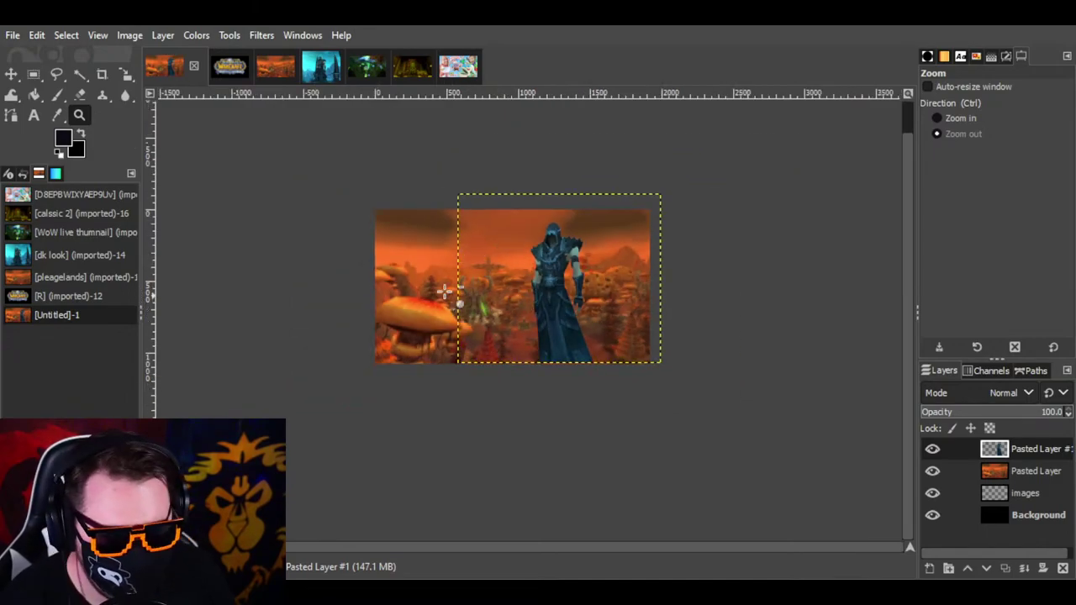
click(516, 296)
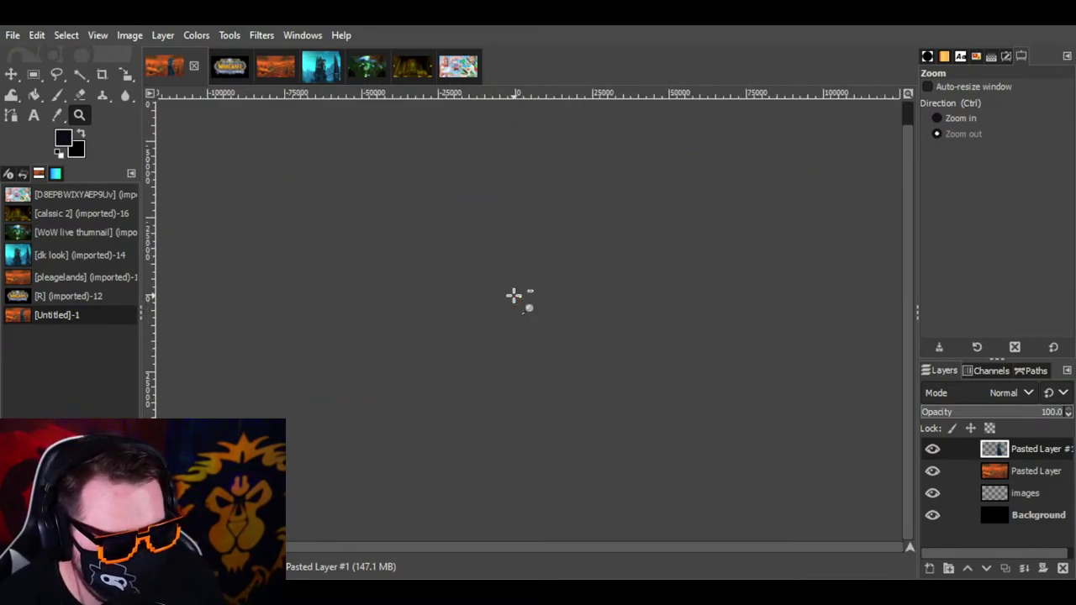
click(939, 122)
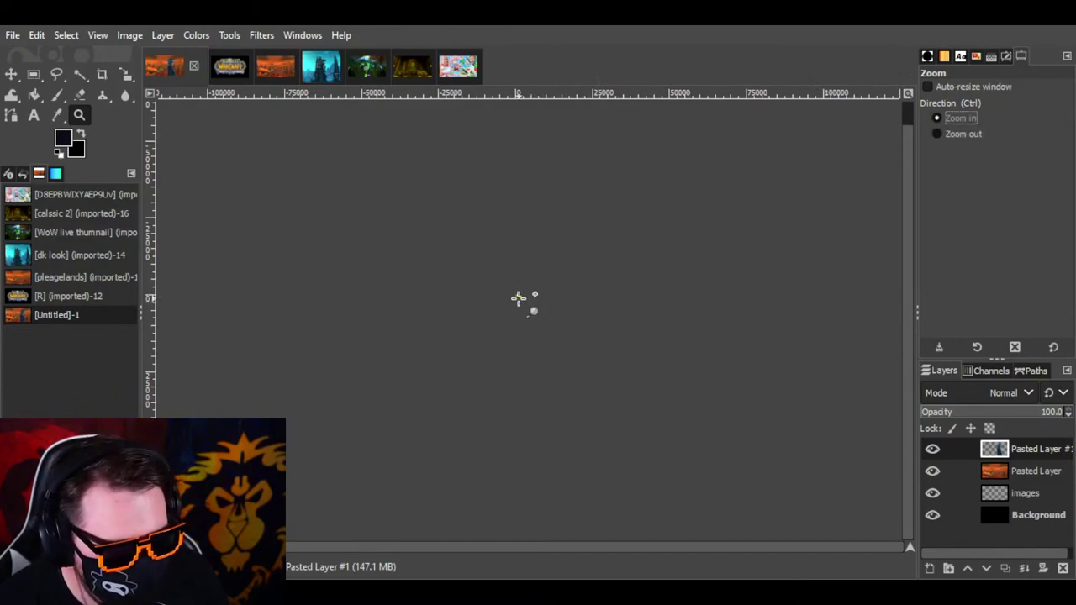
click(520, 295)
click(520, 295)
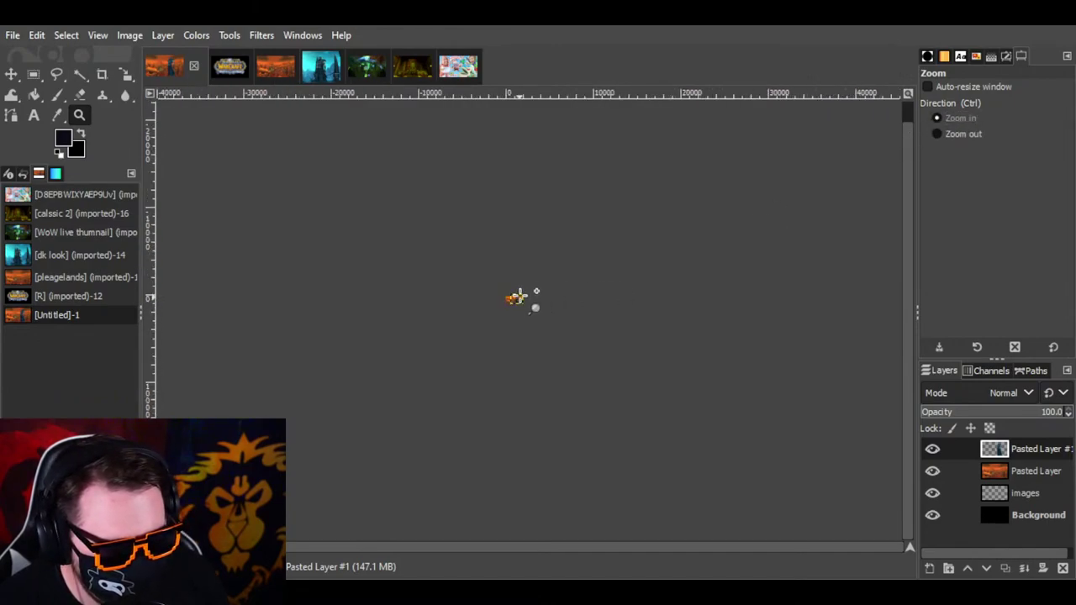
click(519, 295)
click(520, 295)
click(520, 295)
click(522, 294)
click(524, 294)
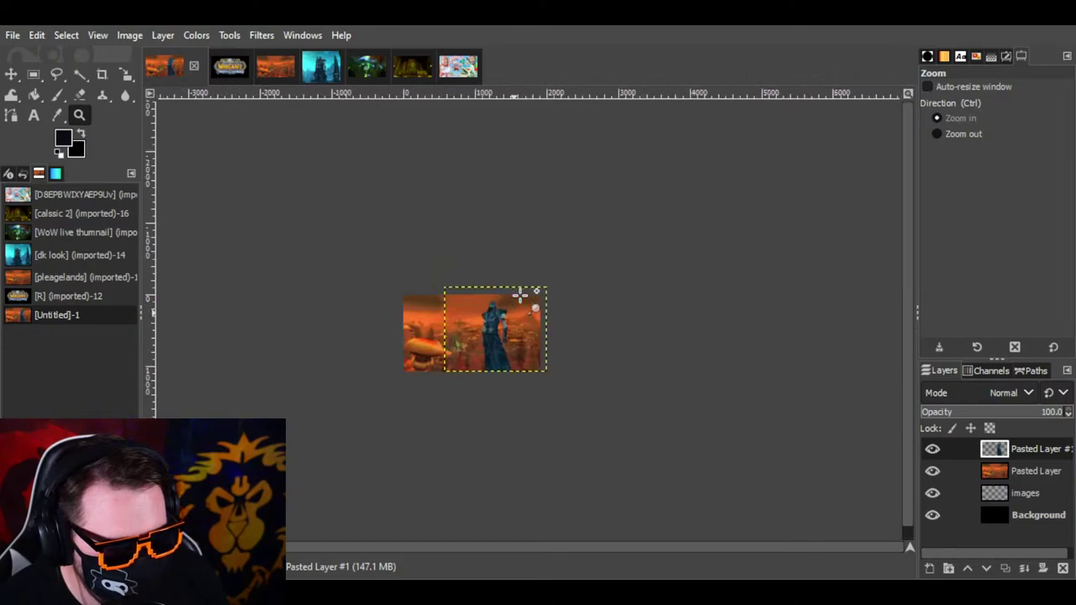
click(528, 330)
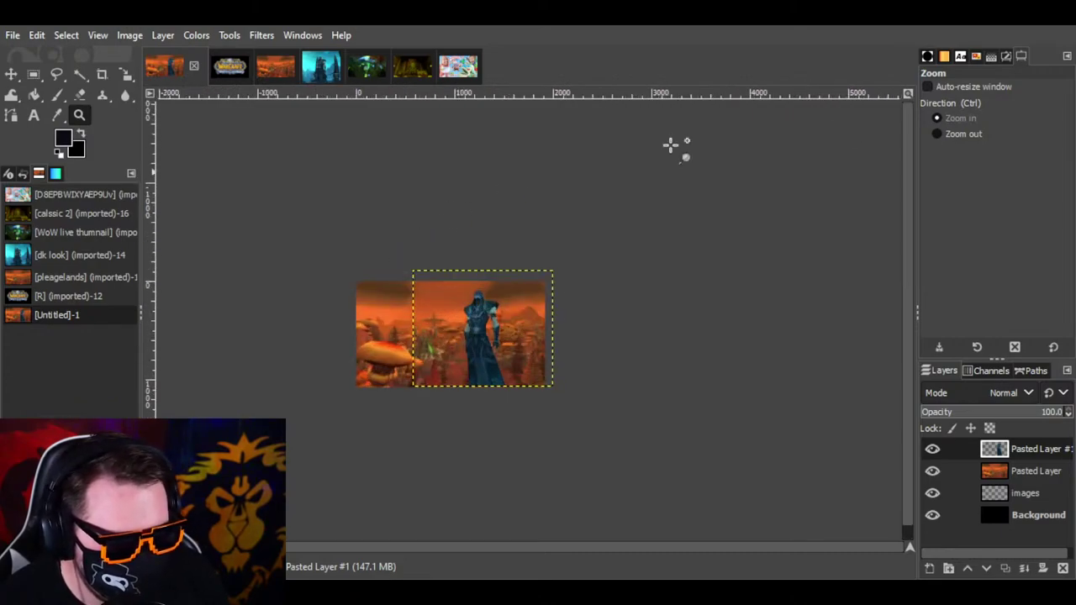
click(935, 134)
click(511, 311)
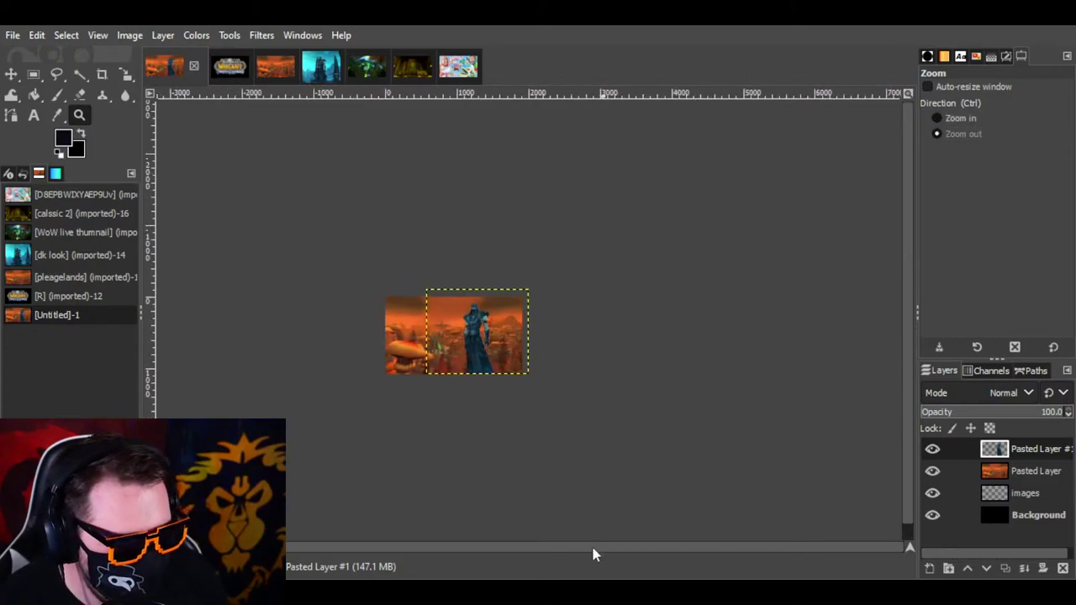
drag(594, 552, 494, 465)
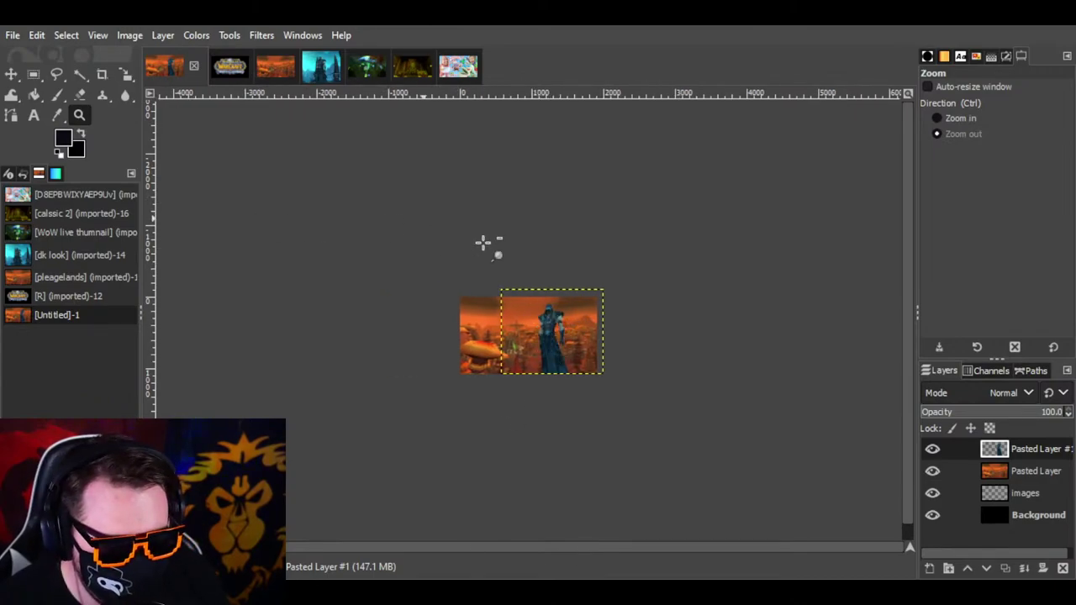
click(934, 119)
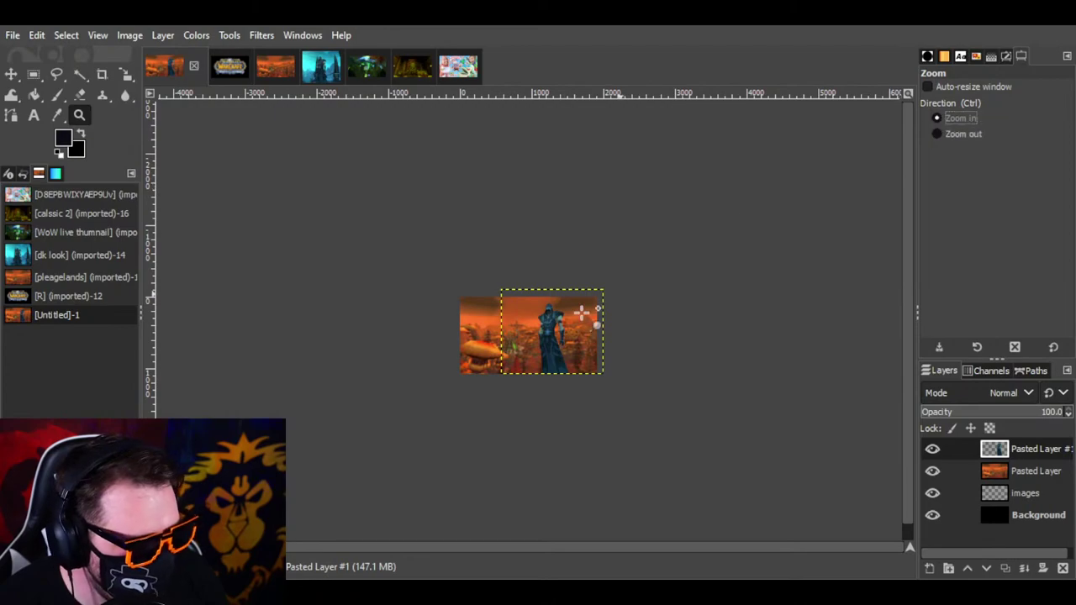
click(529, 354)
click(529, 353)
click(529, 353)
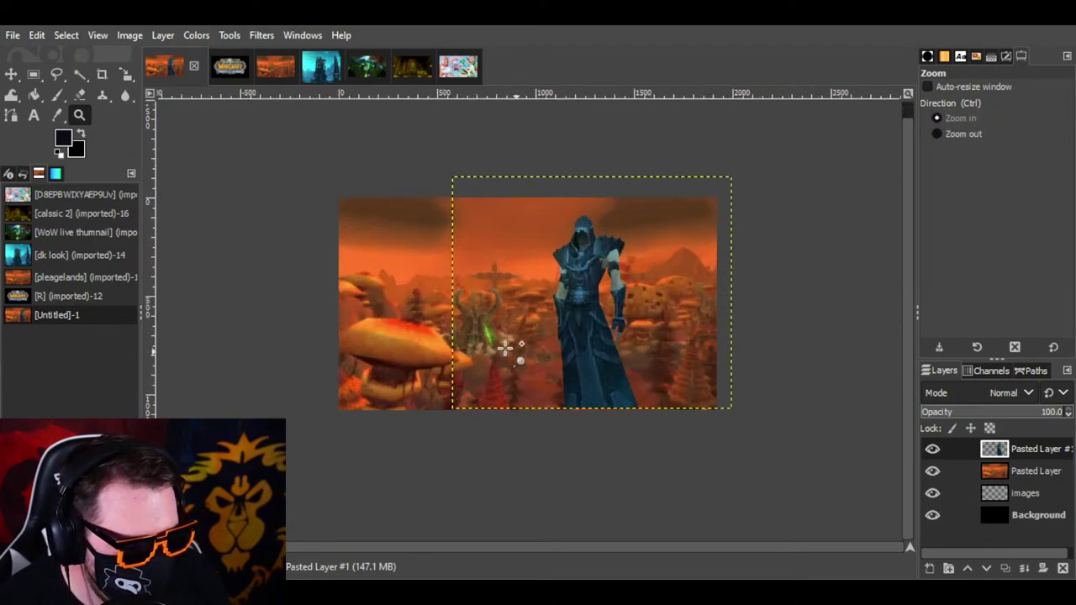
Step: Nudge the death knight figure slightly lower and bring up the Wrath of the Lich King logo image
click(11, 74)
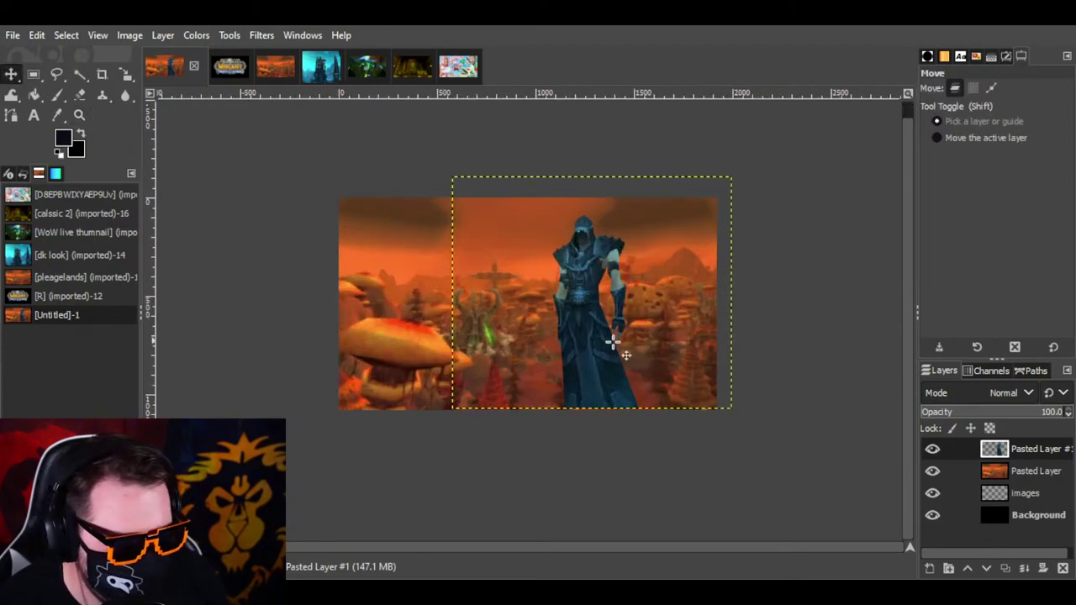
drag(600, 329, 640, 344)
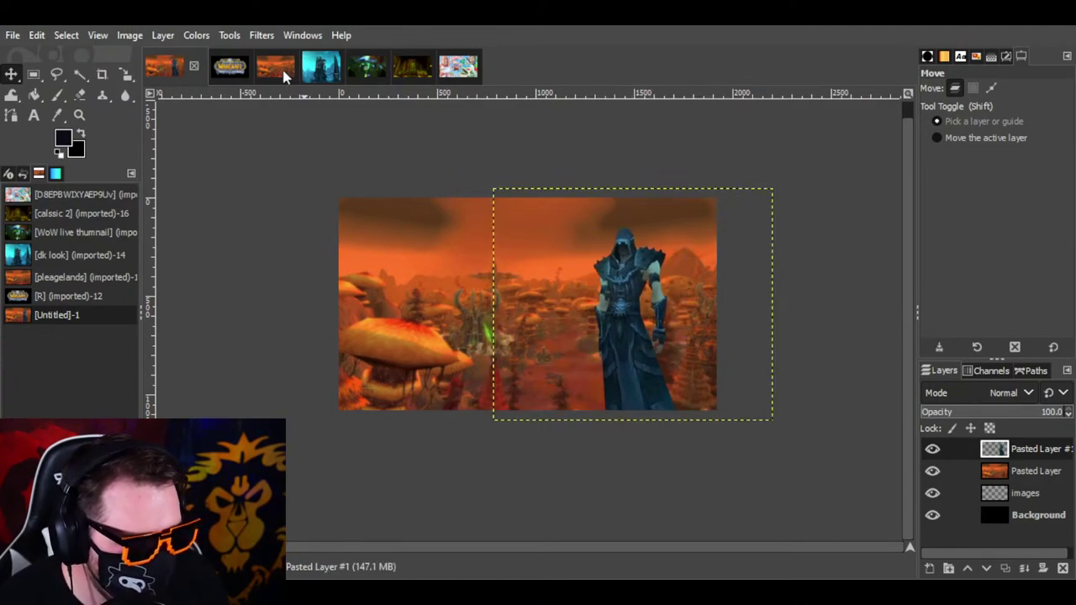
click(229, 65)
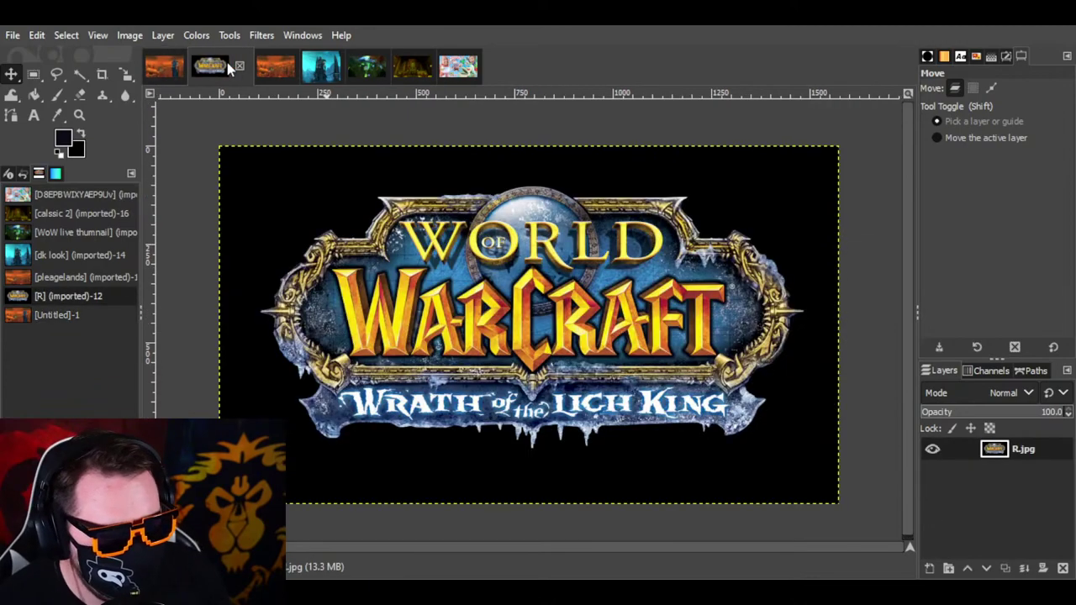
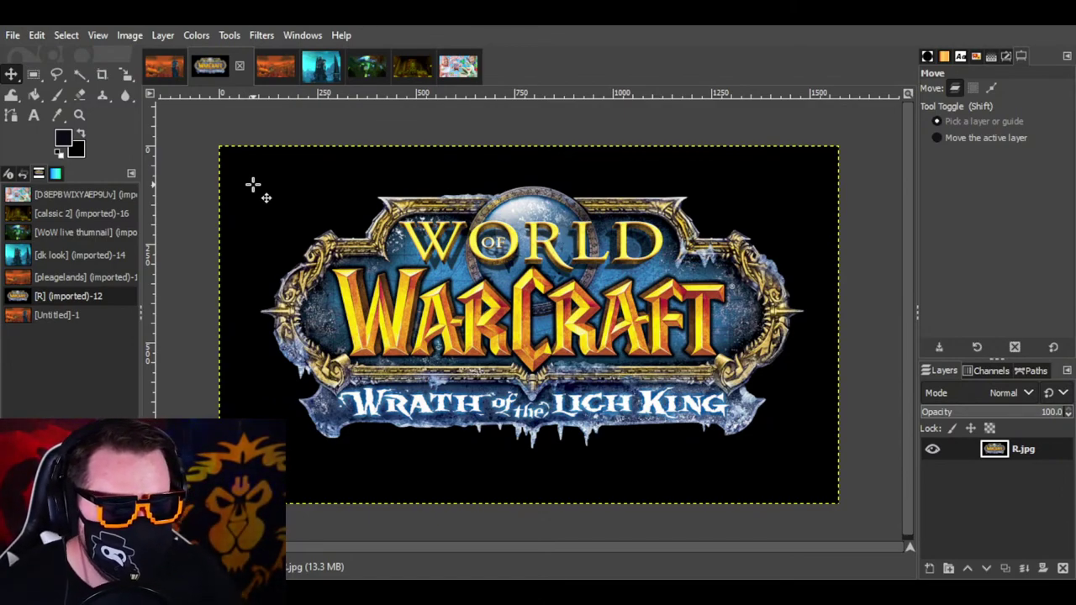
Step: Zoom out and back in on the Captain Underpants thumbnail, then return to [Untitled]-1
click(469, 70)
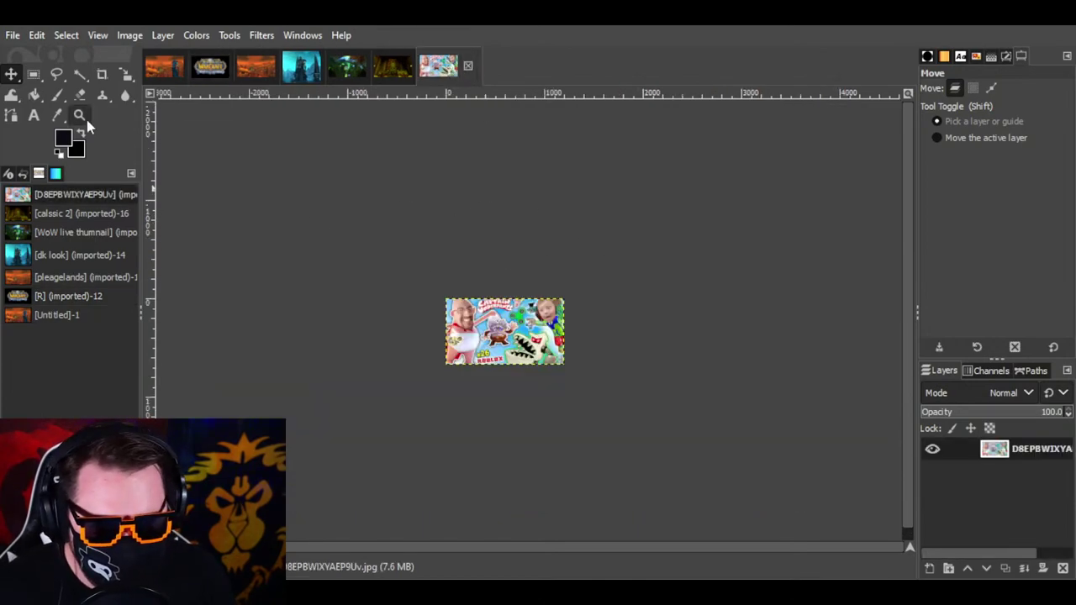
click(85, 118)
click(932, 136)
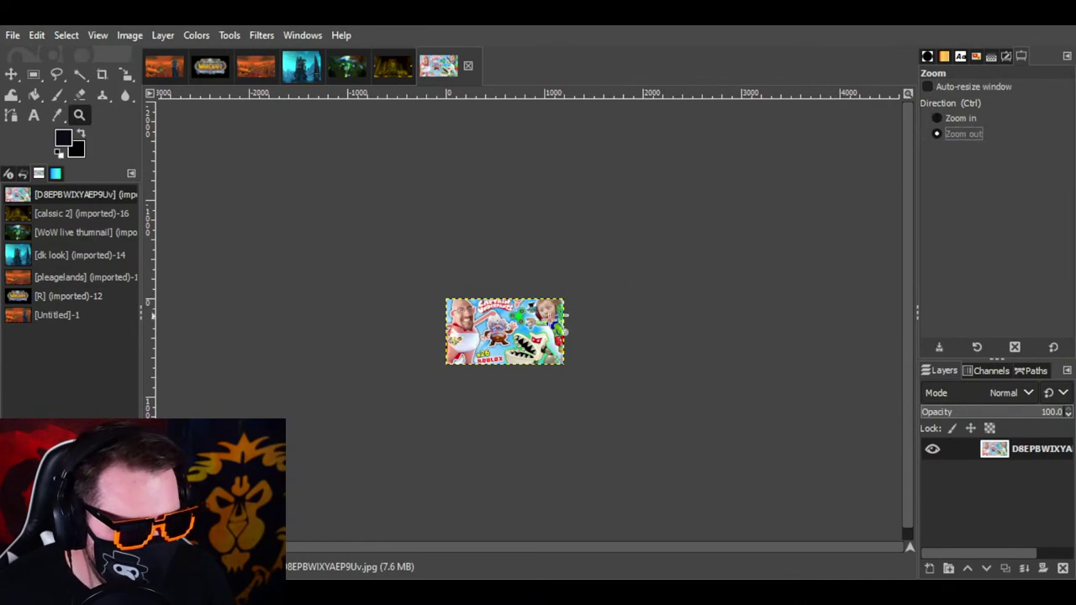
click(540, 327)
click(933, 119)
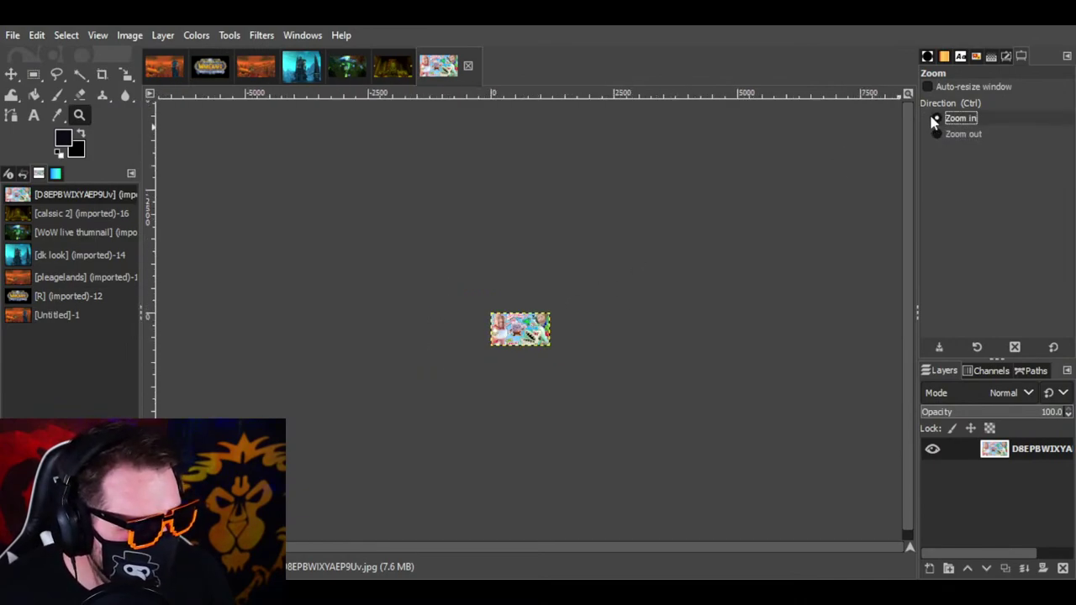
click(527, 343)
click(527, 341)
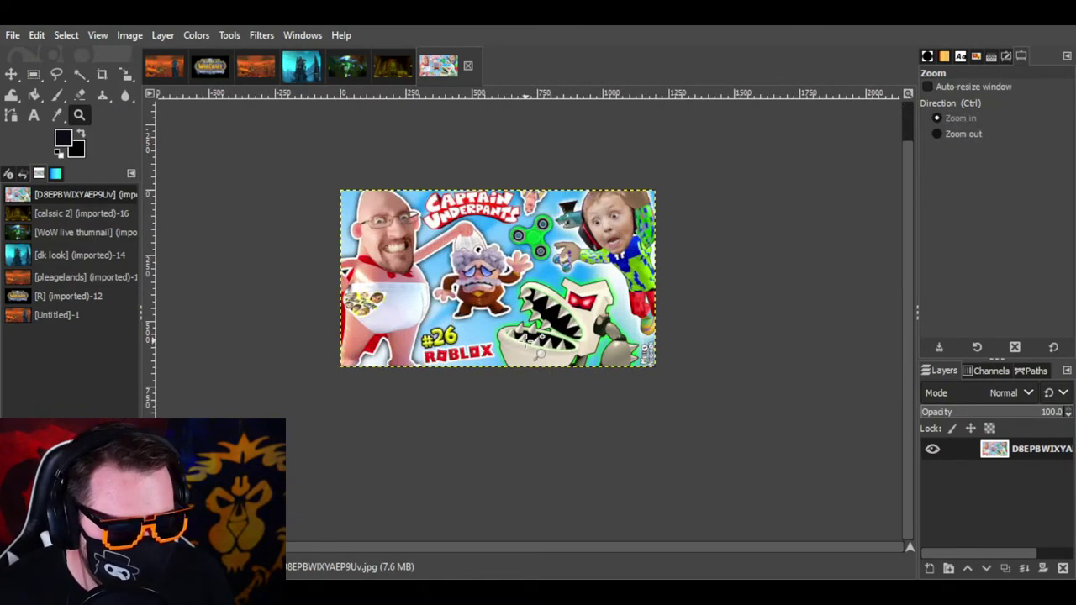
click(527, 342)
click(489, 339)
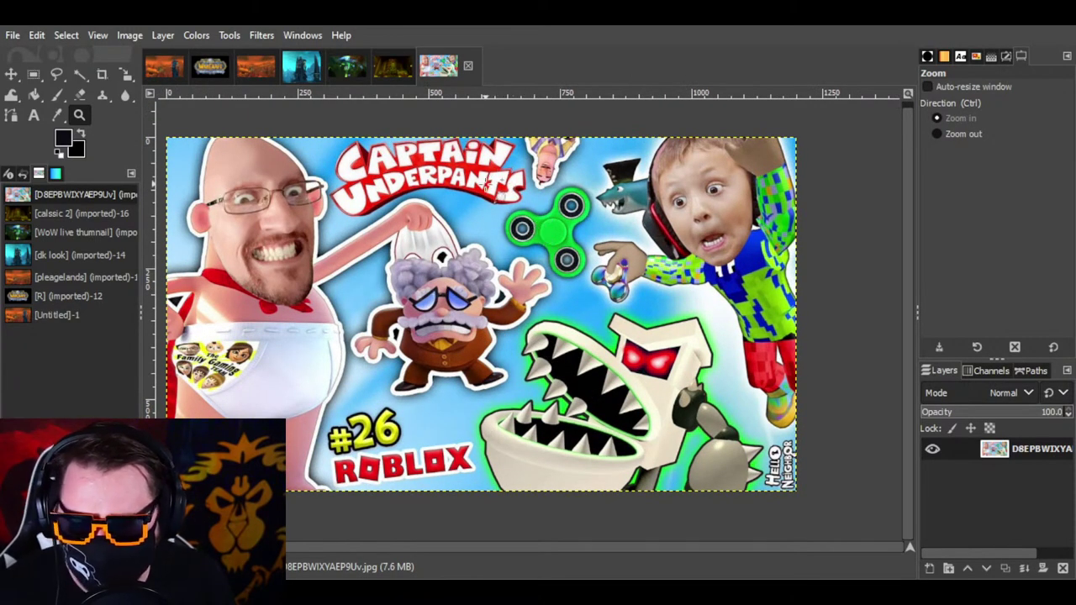
click(165, 72)
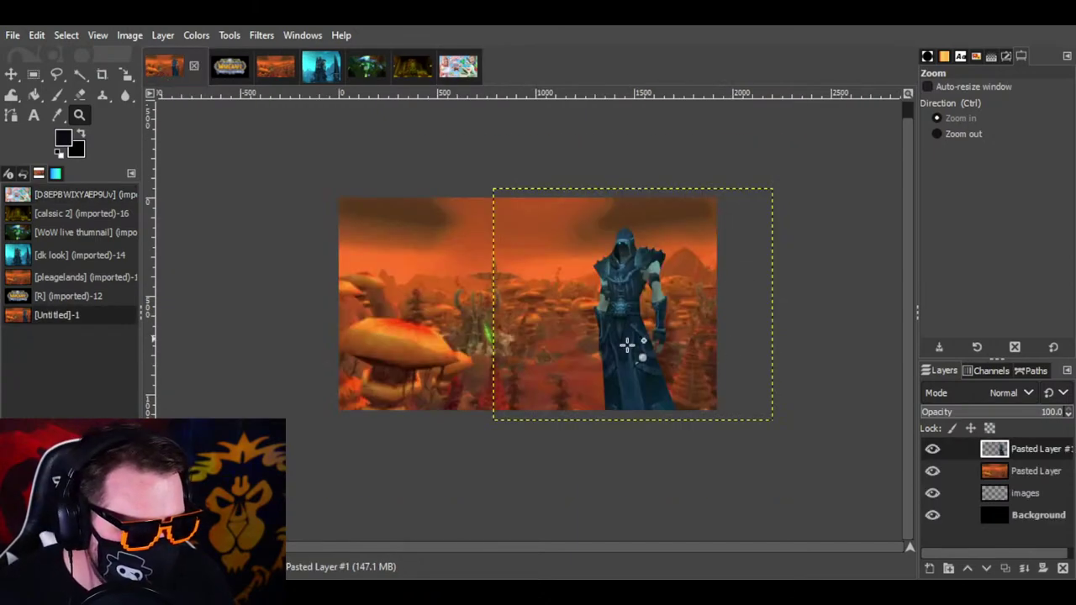
Step: Select all of the Wrath of the Lich King logo in R.jpg and copy it
click(229, 69)
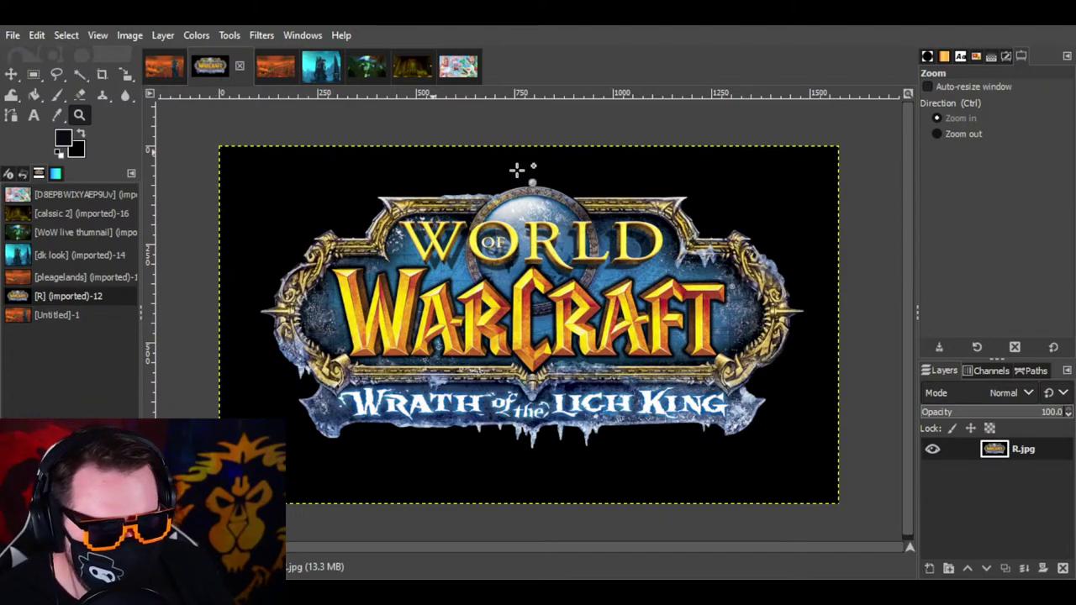
click(67, 35)
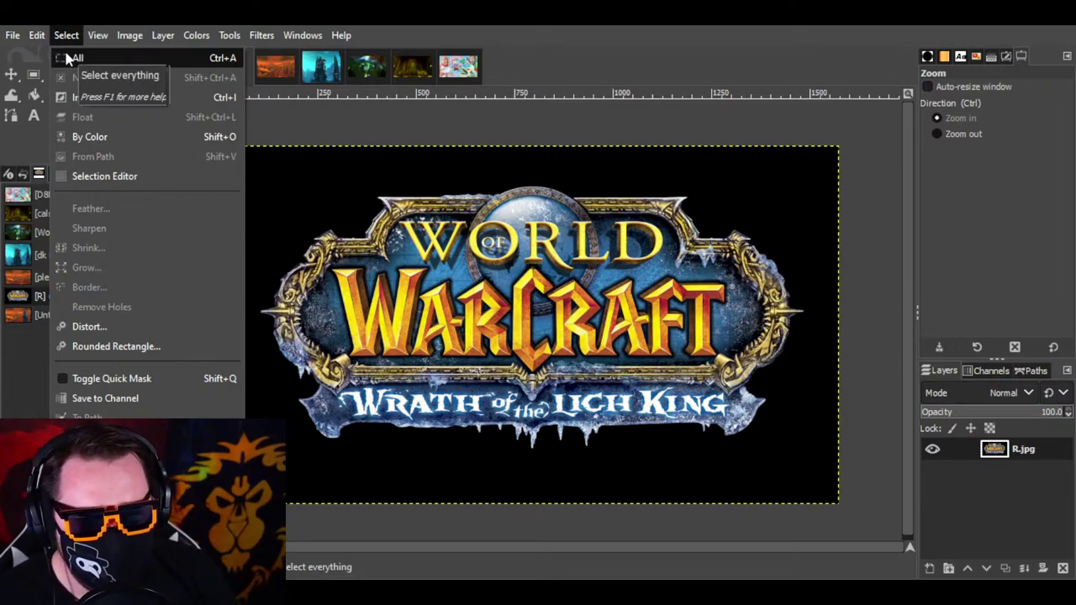
click(67, 58)
click(176, 63)
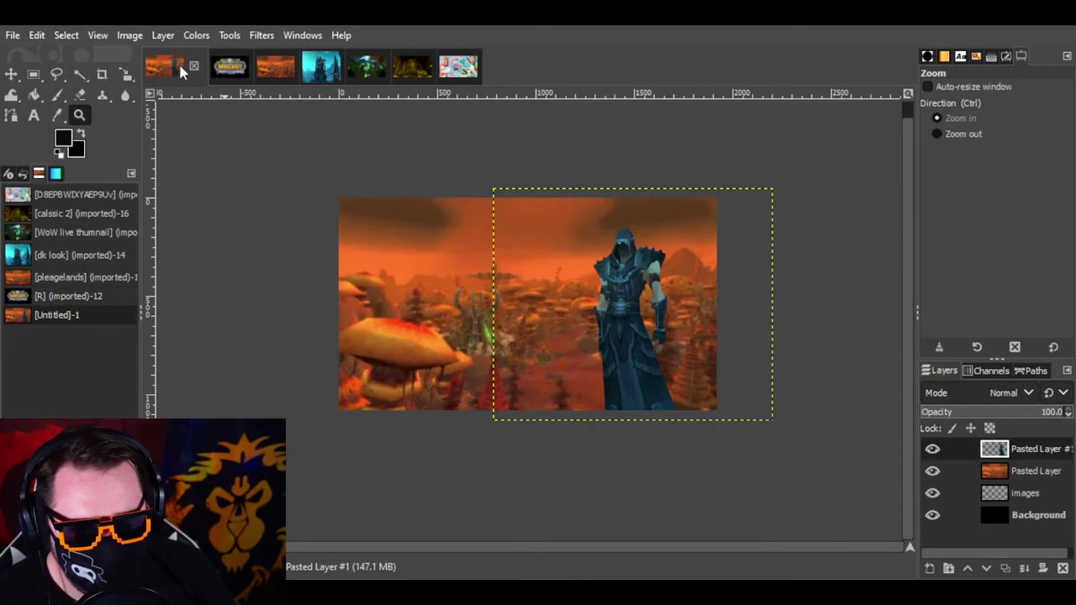
click(42, 36)
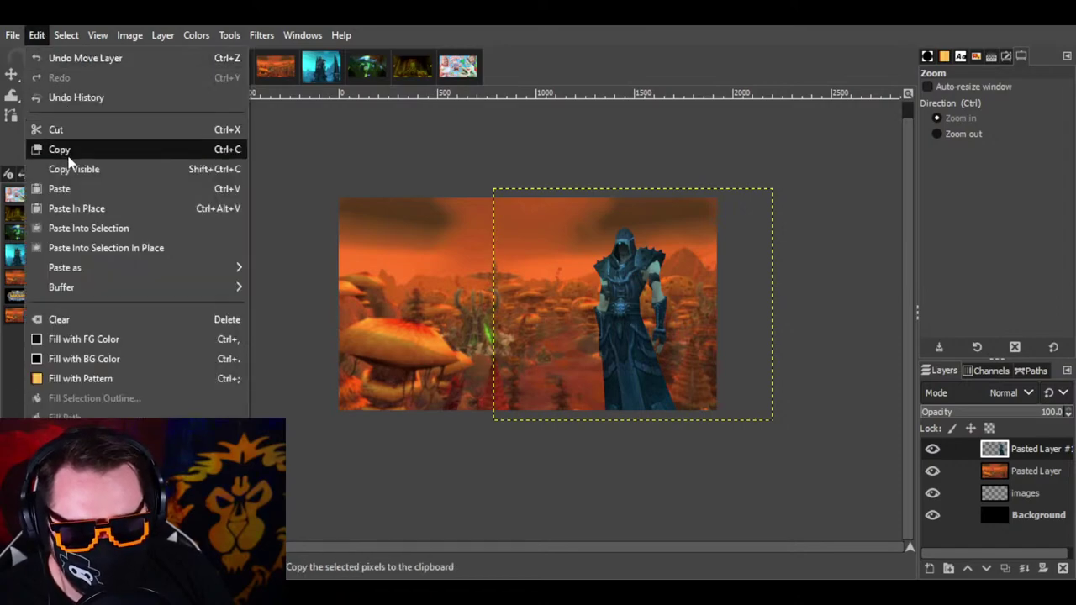
key(Escape)
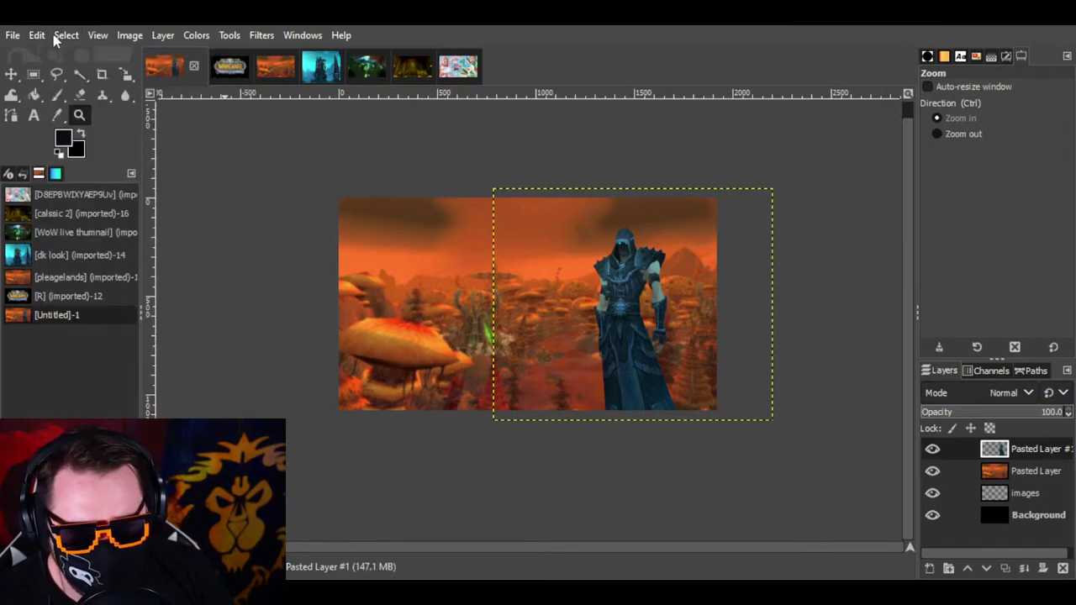
click(242, 67)
click(72, 39)
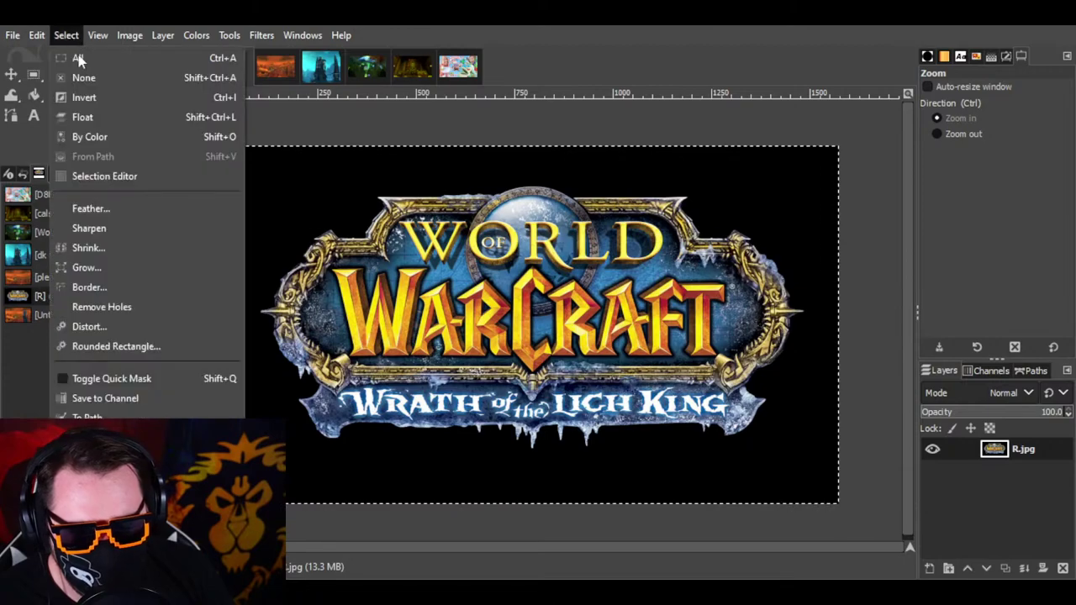
click(64, 41)
click(39, 37)
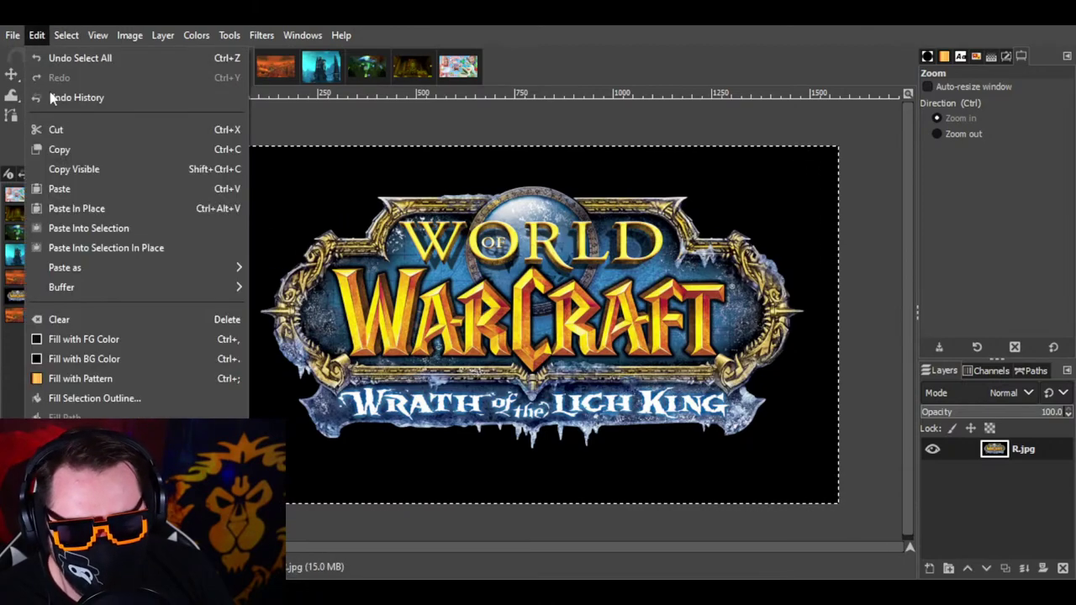
click(64, 150)
Step: Paste the copied logo into the orange [Untitled]-1 thumbnail
click(152, 66)
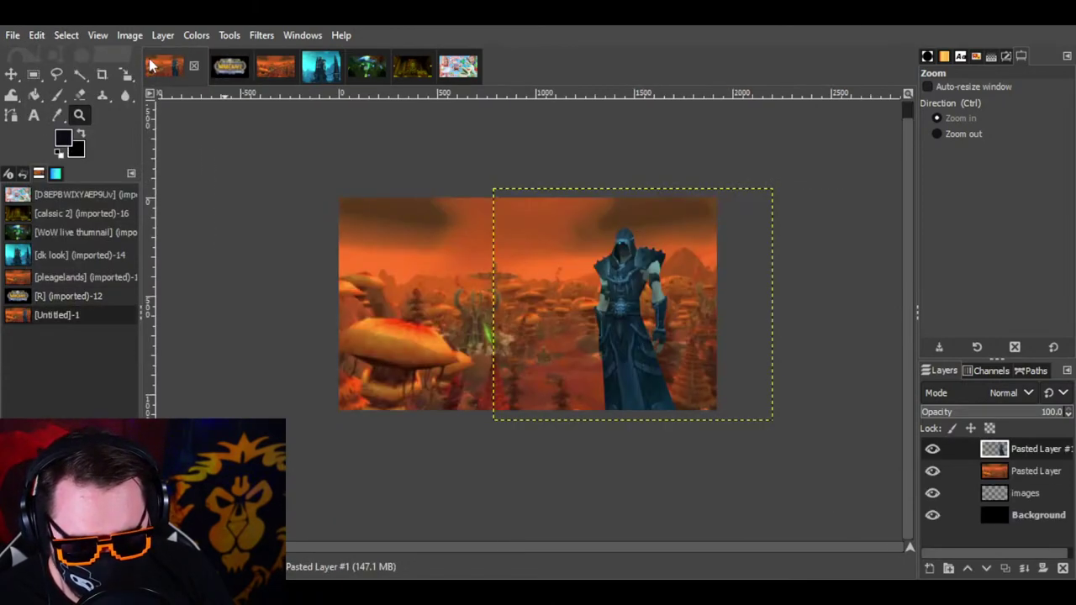
click(66, 36)
click(37, 35)
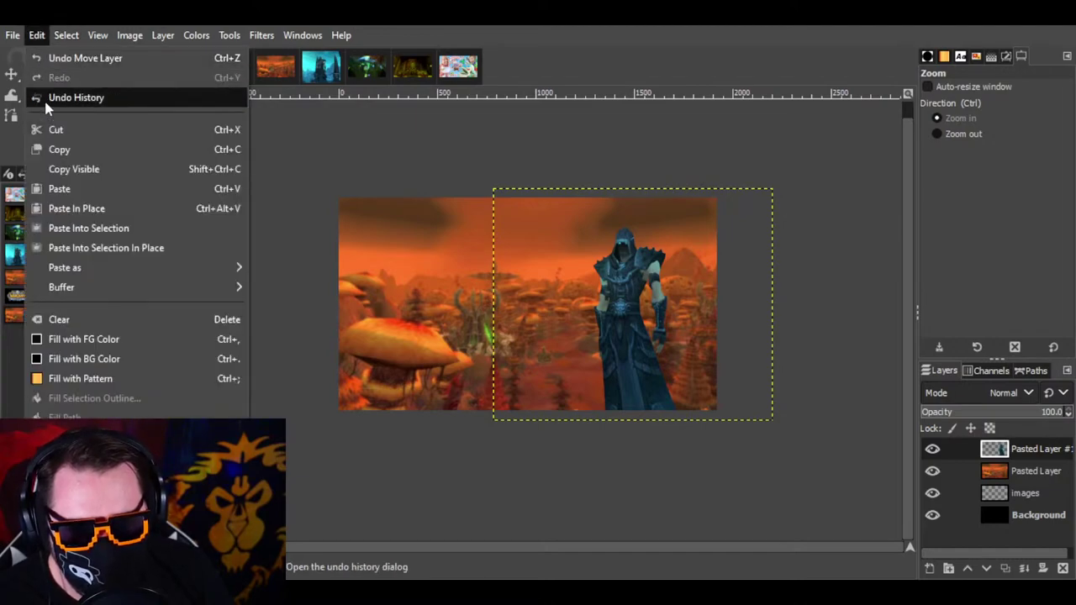
click(61, 189)
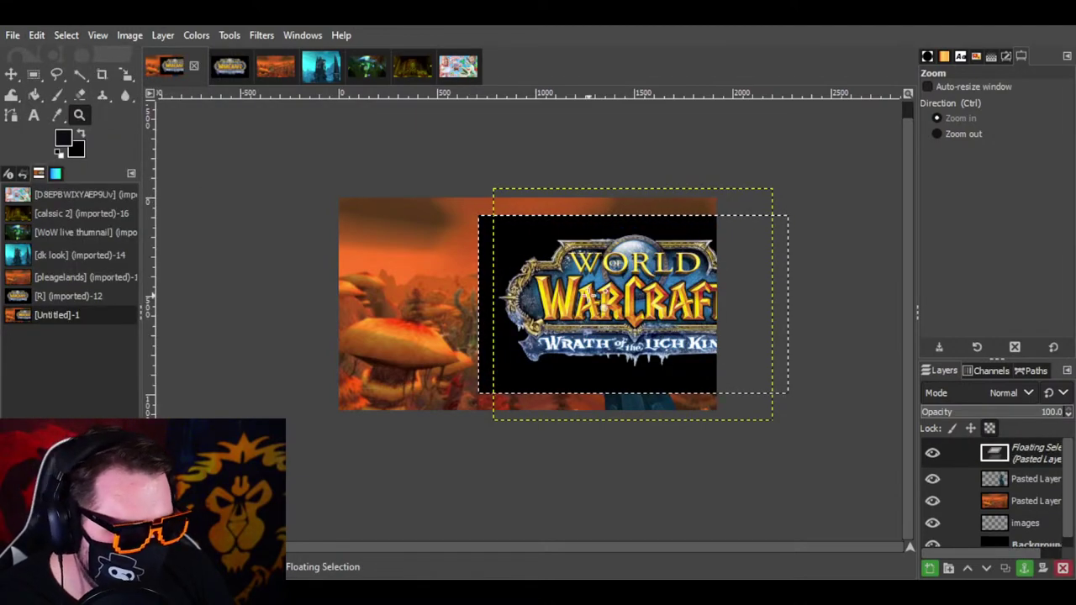
Step: Move the pasted logo left, make it its own layer, and delete the stray Visible layer
click(11, 74)
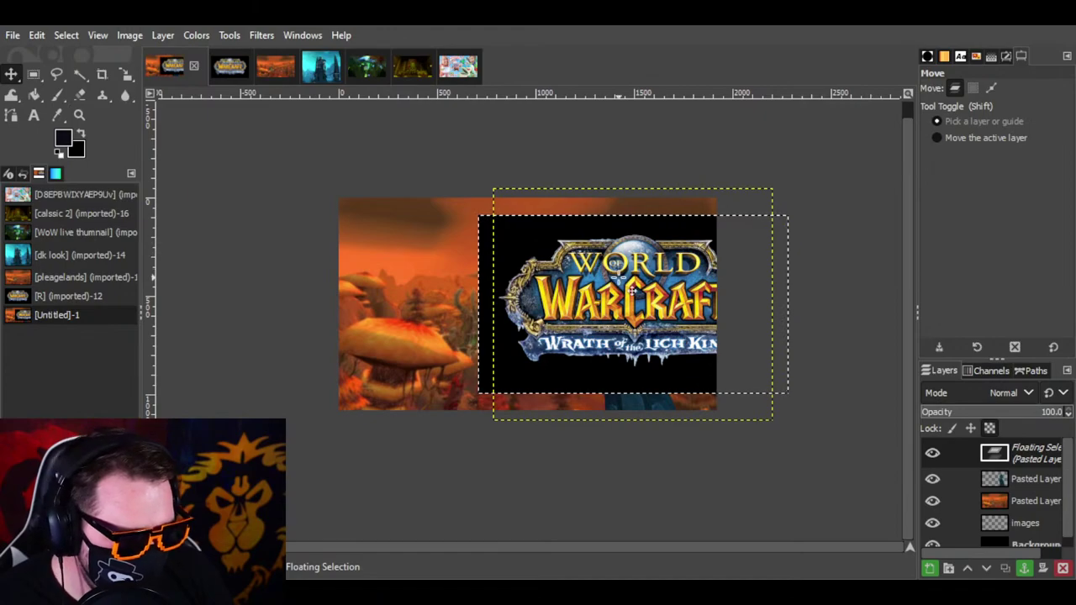
drag(591, 280, 482, 270)
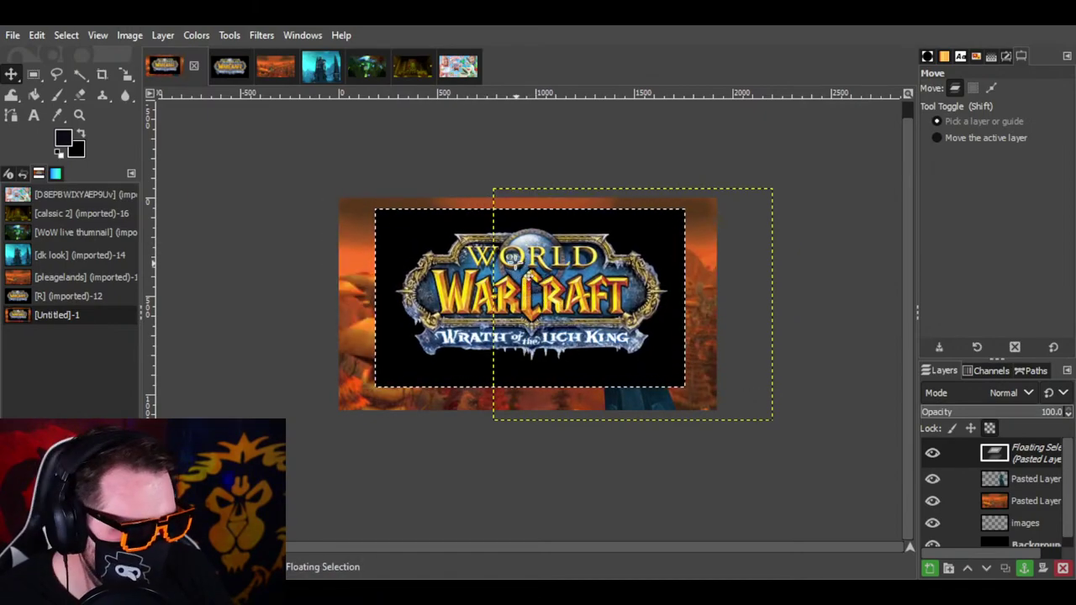
right_click(1024, 465)
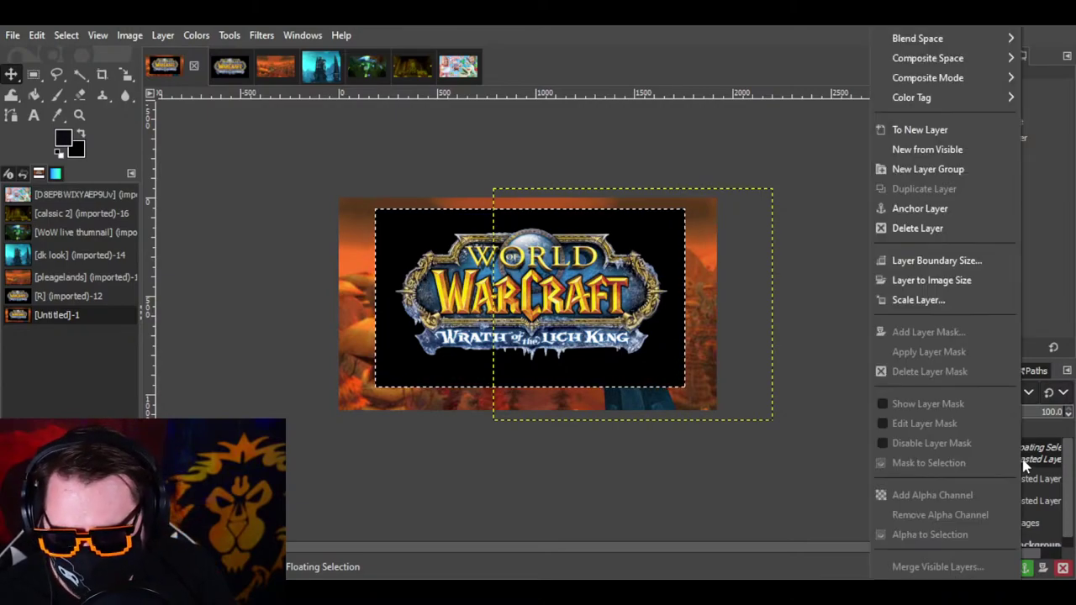
click(925, 149)
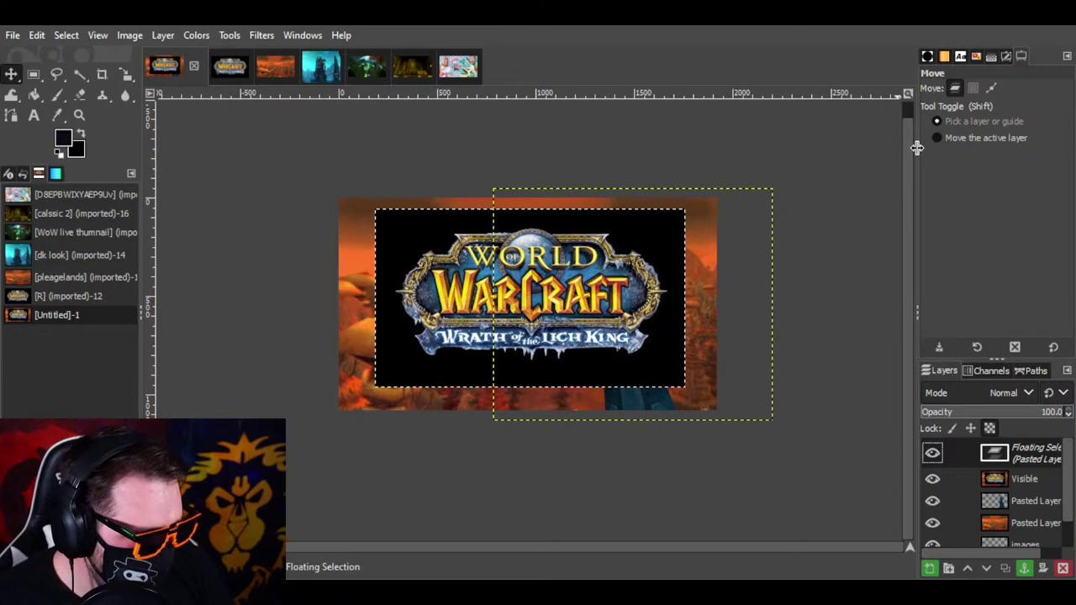
right_click(1027, 467)
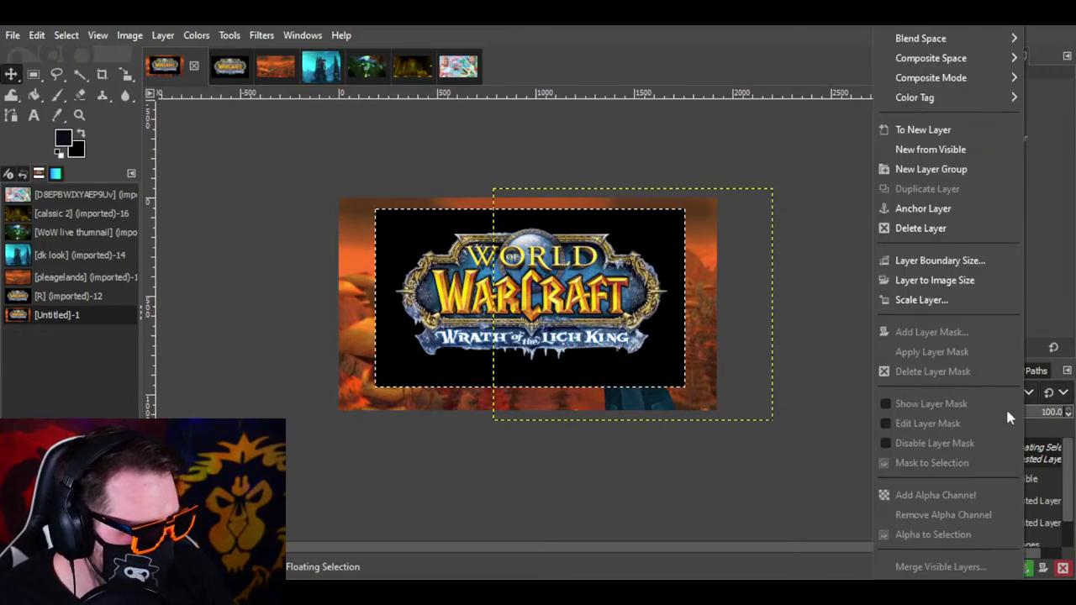
click(919, 131)
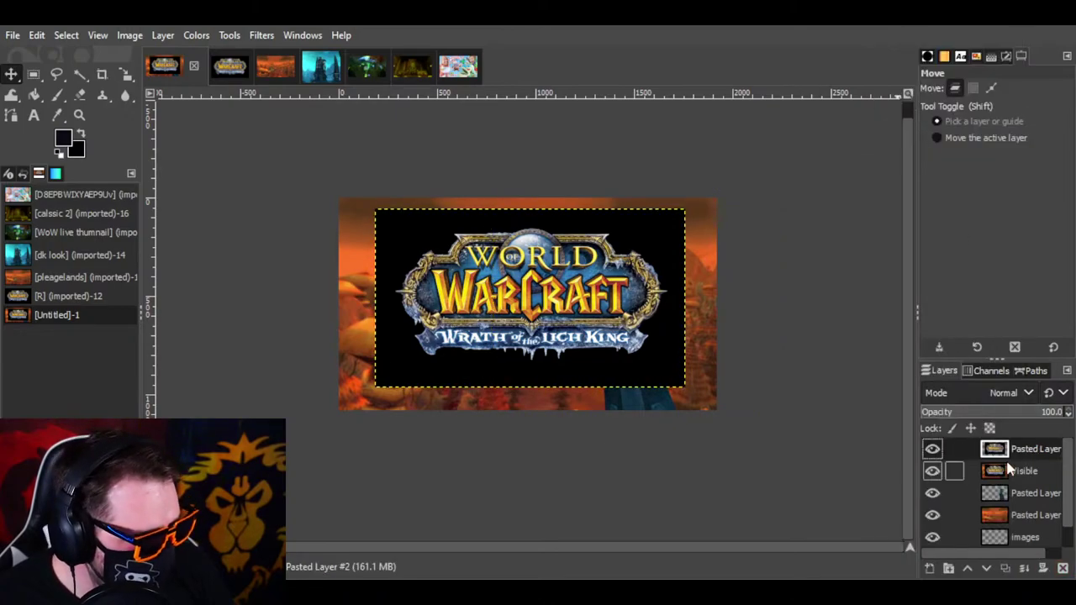
click(1022, 472)
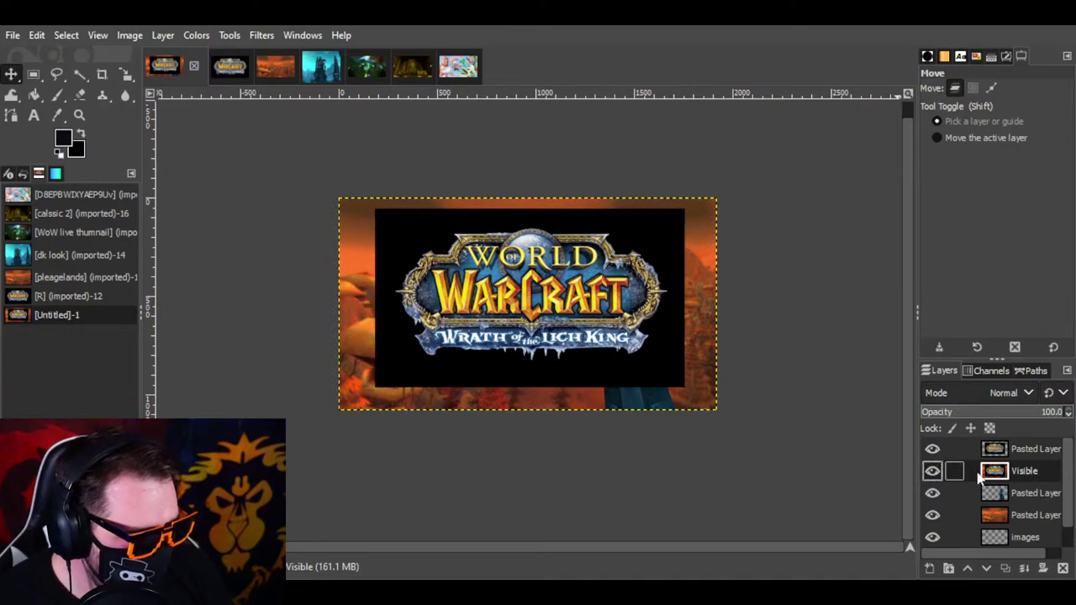
right_click(1027, 472)
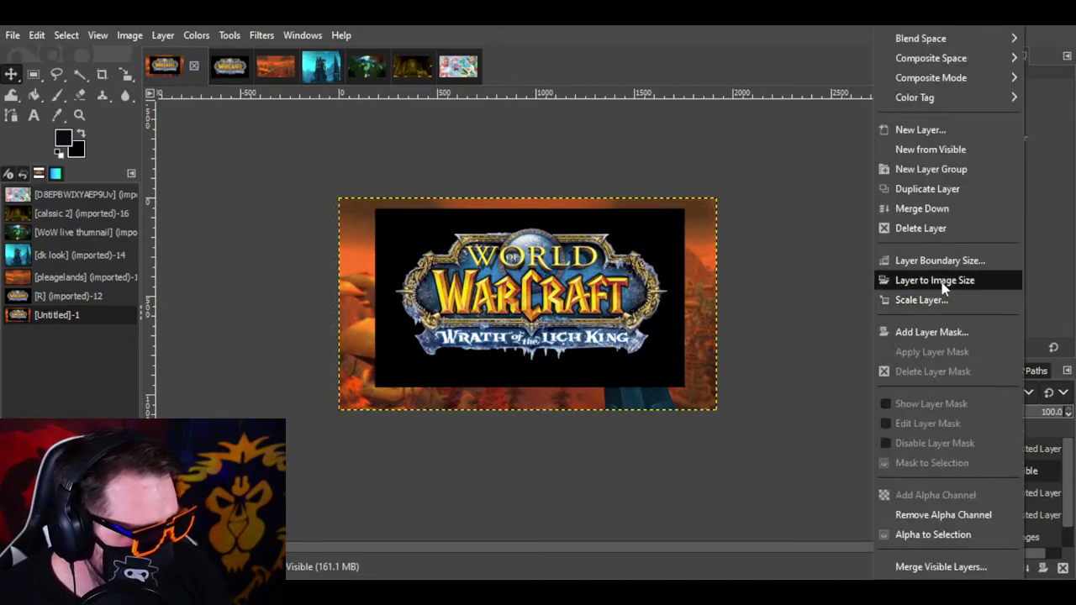
click(925, 229)
Step: Hide the orange screenshot layers and the black Background layer, leaving the logo layer showing
click(1036, 450)
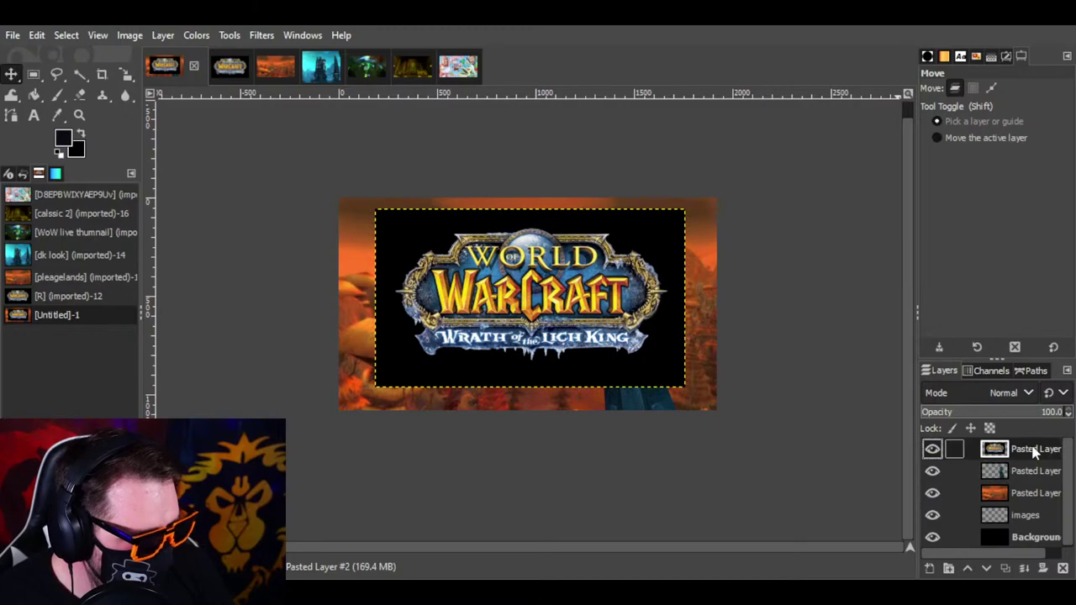
click(932, 471)
click(932, 493)
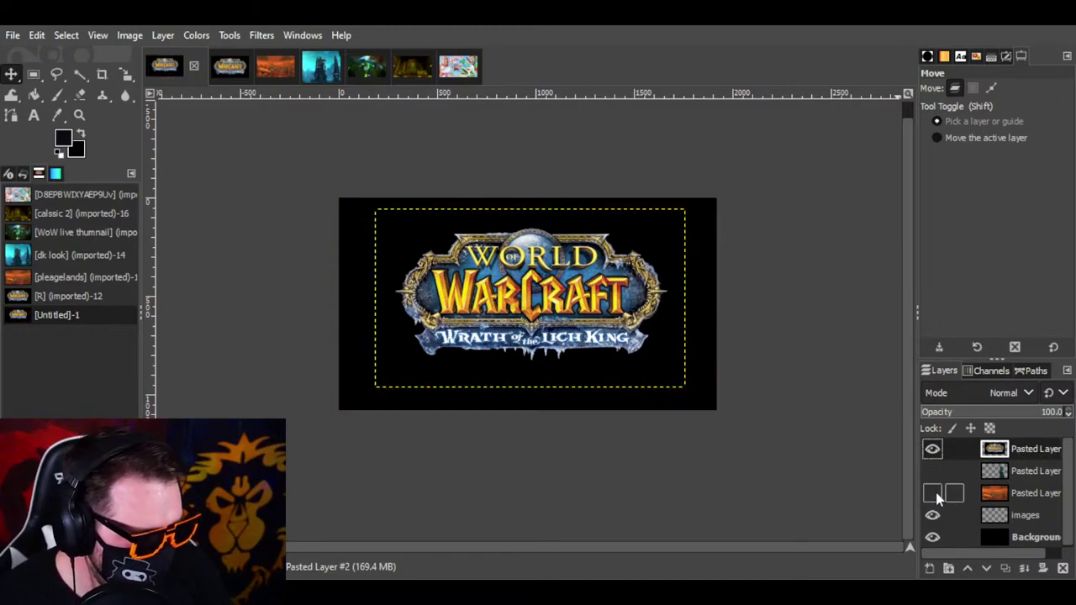
click(932, 537)
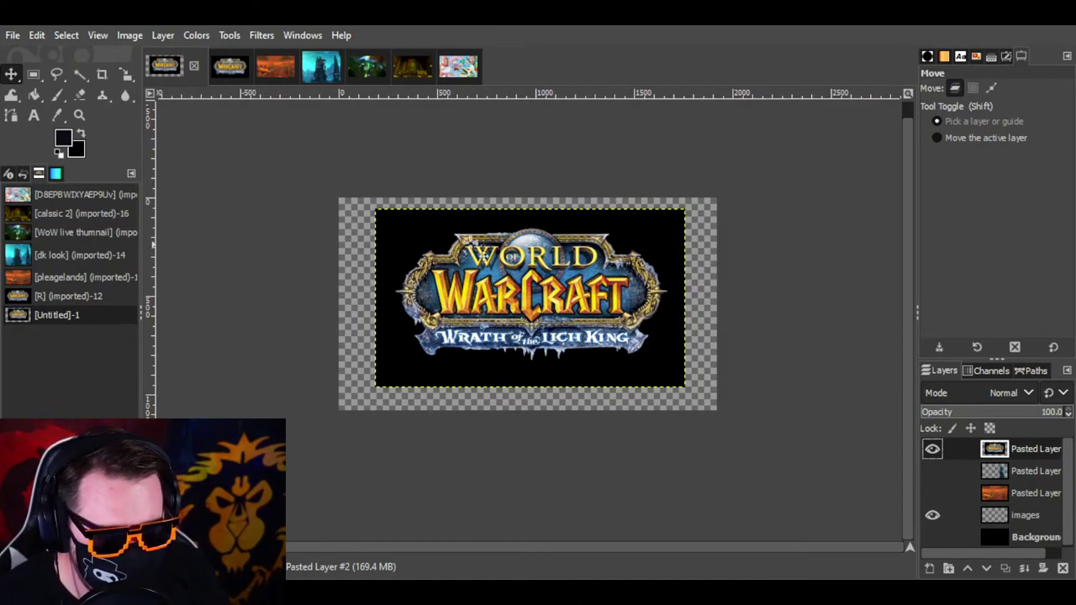
click(932, 540)
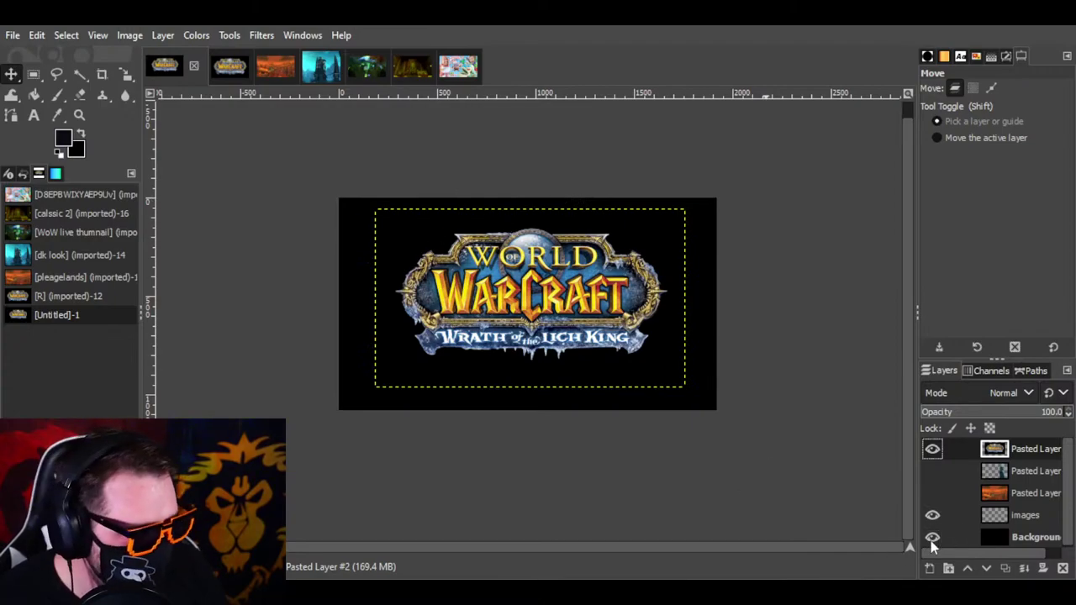
click(932, 540)
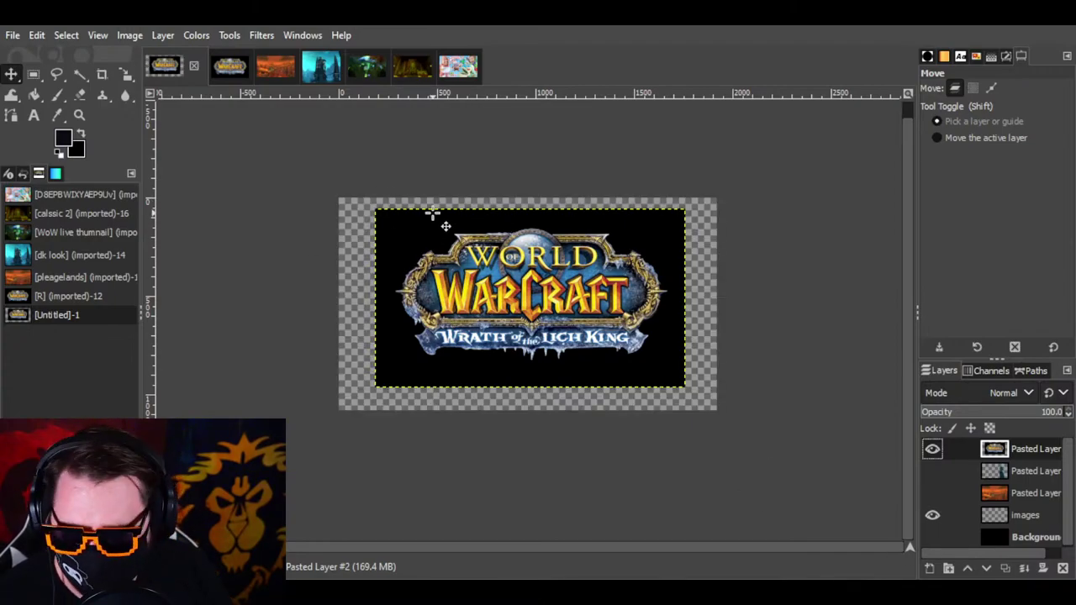
scroll(432, 215, up, 1)
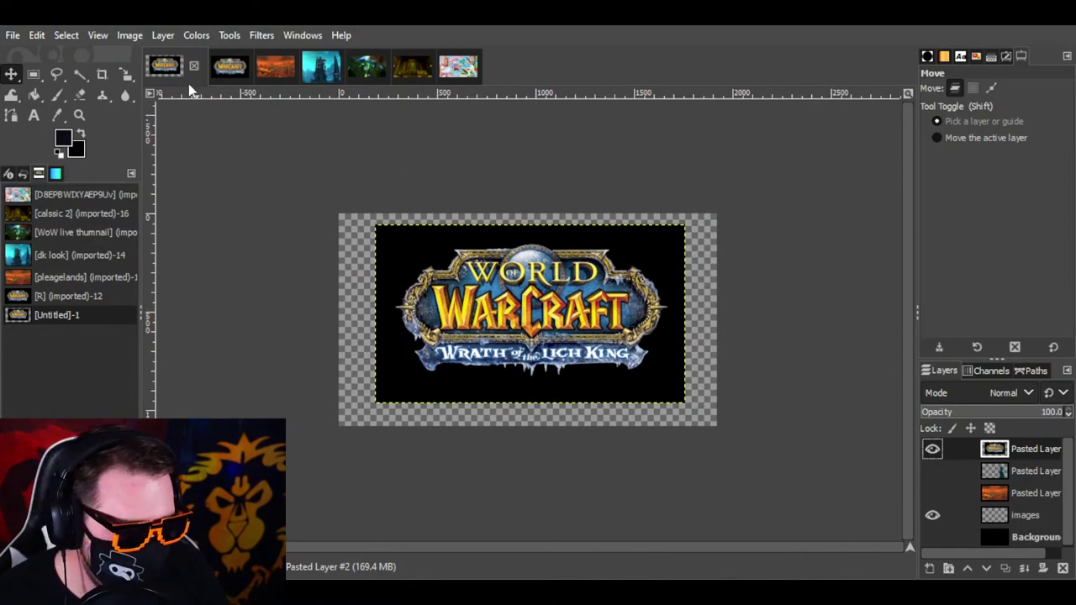
Step: Compare with the original R.jpg logo, then return to the untitled composite to save it
click(235, 69)
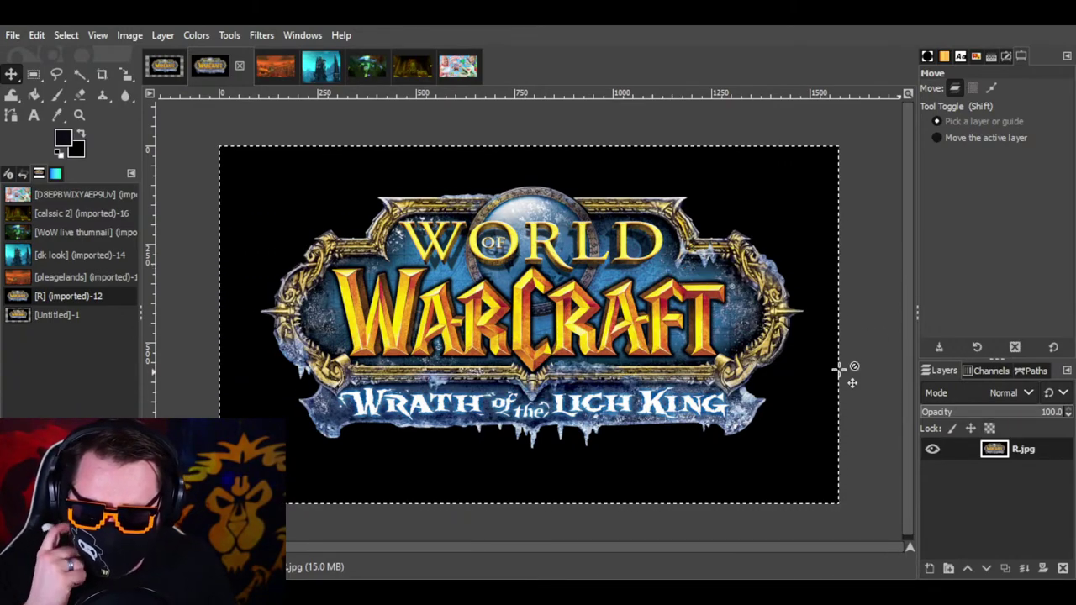
click(155, 71)
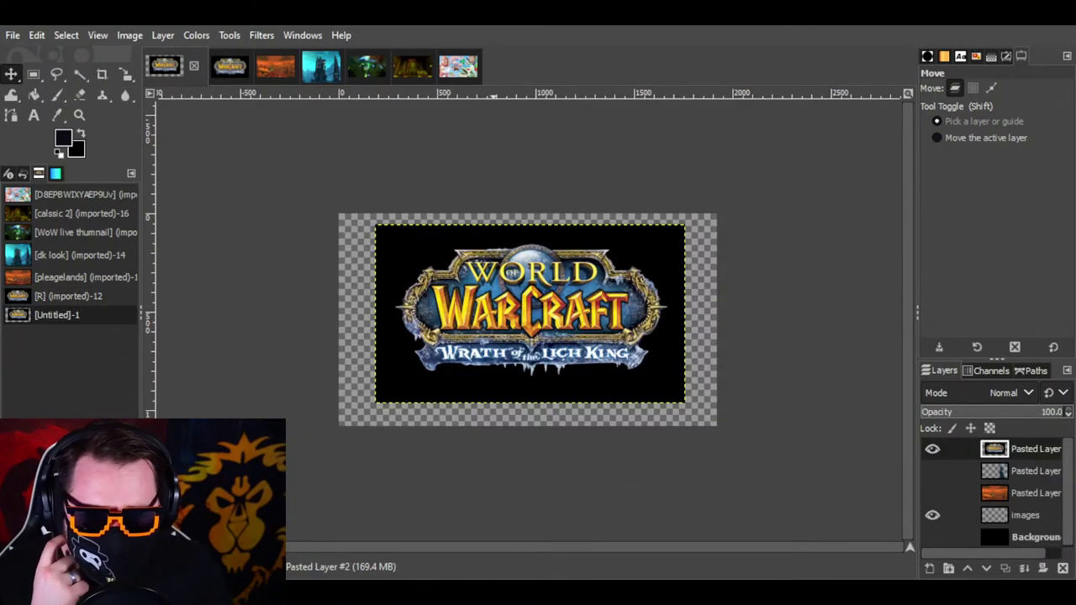
click(12, 35)
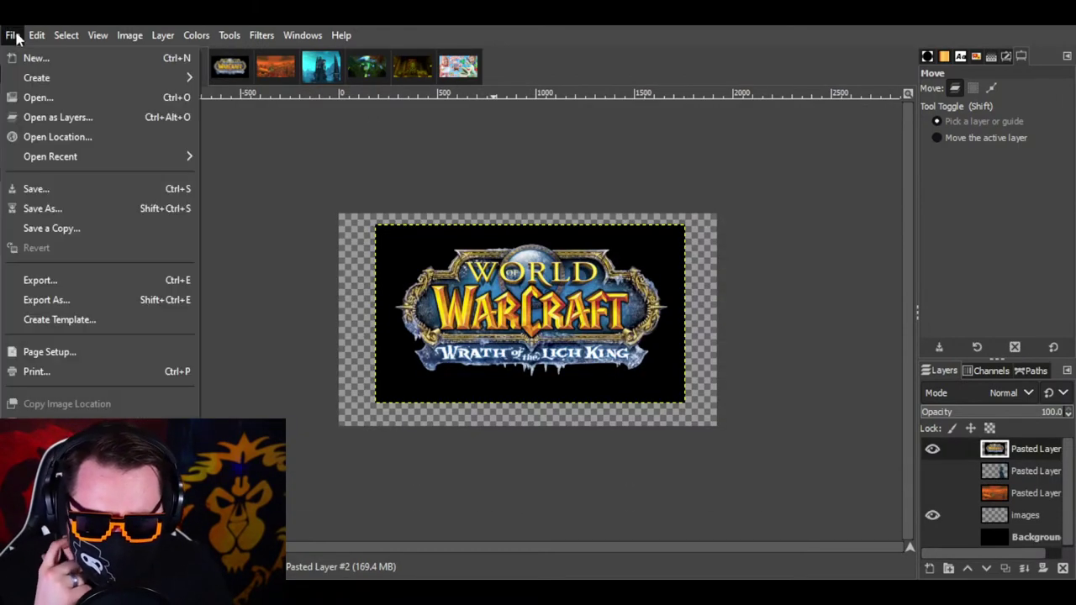
Step: Save the composite under the new name 'wow livestream' as an .xcf file
click(64, 212)
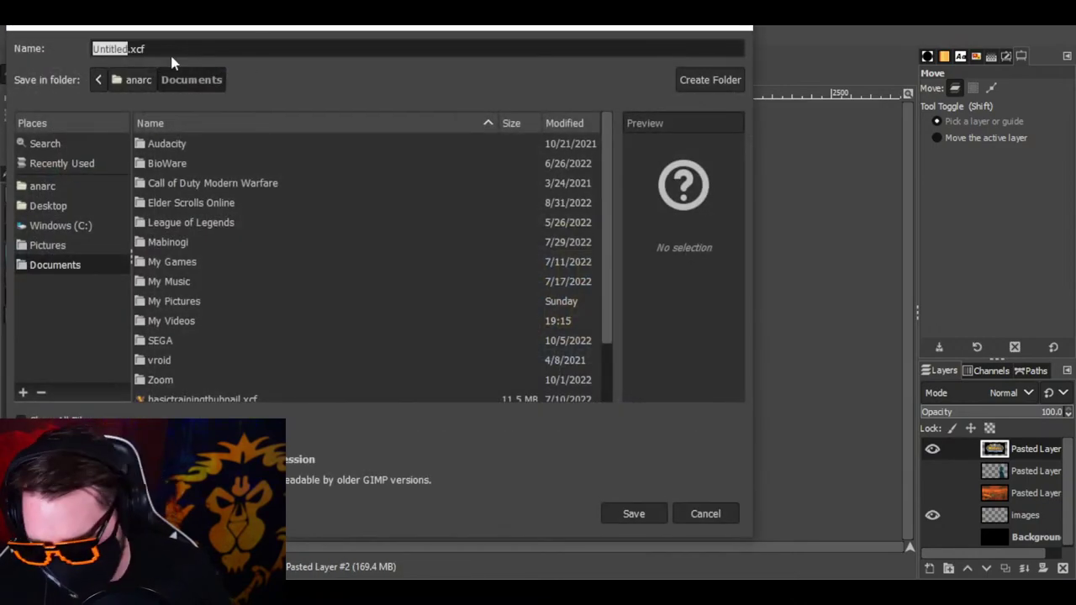
text(wow livest)
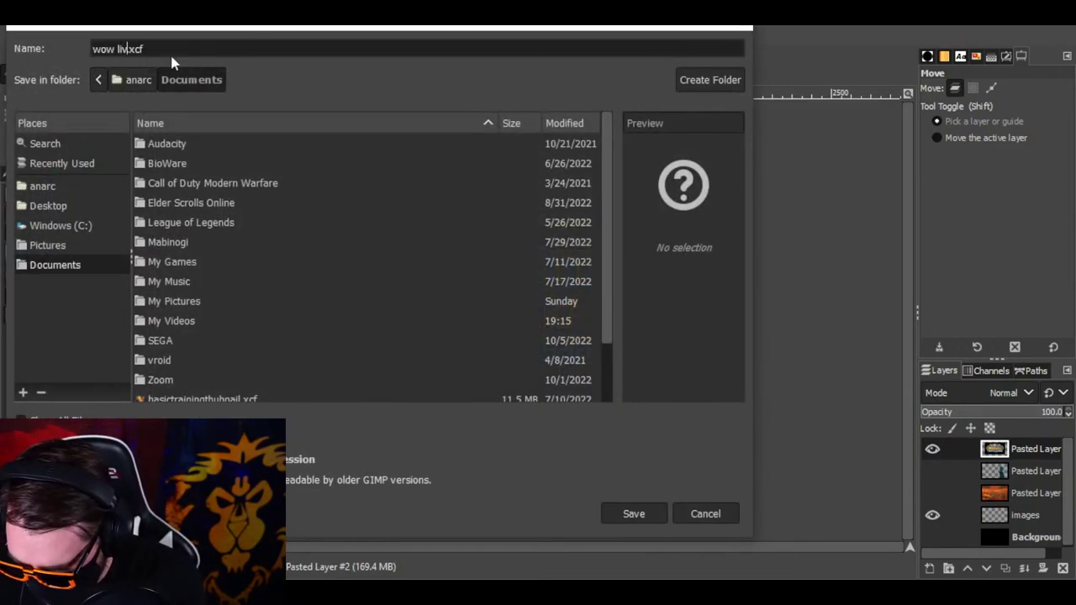
text(ream)
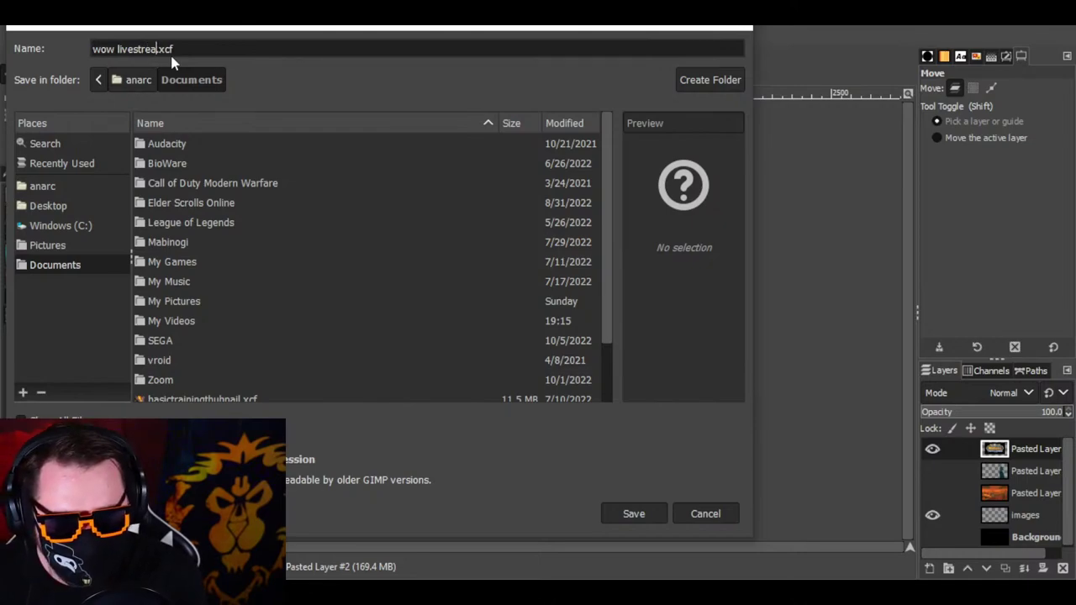
click(607, 509)
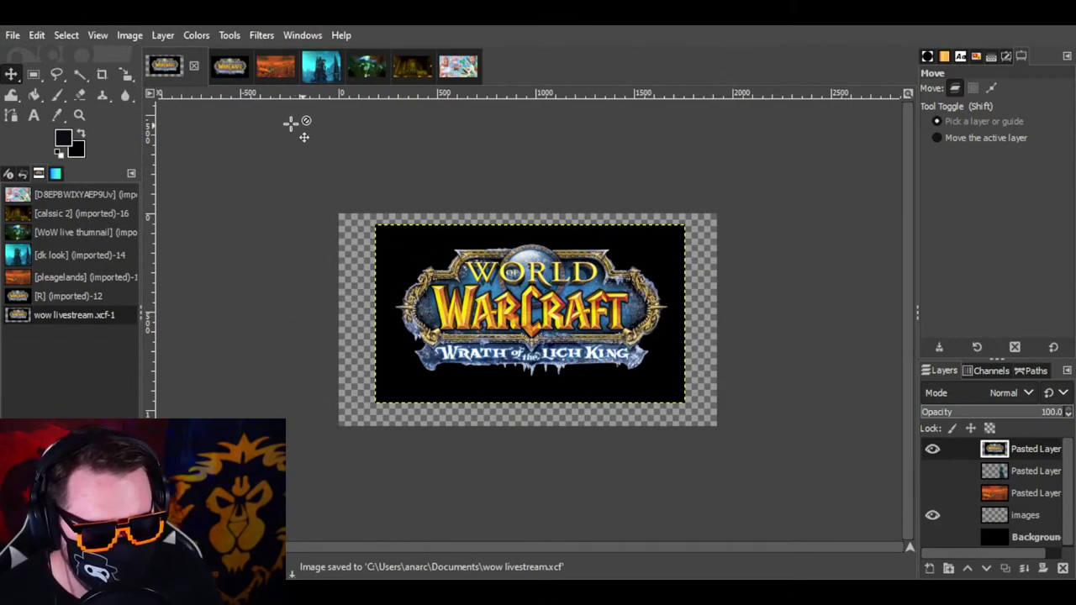
Step: Zoom in on the logo and start a Free Select outline along its top edge to the top-right
click(79, 117)
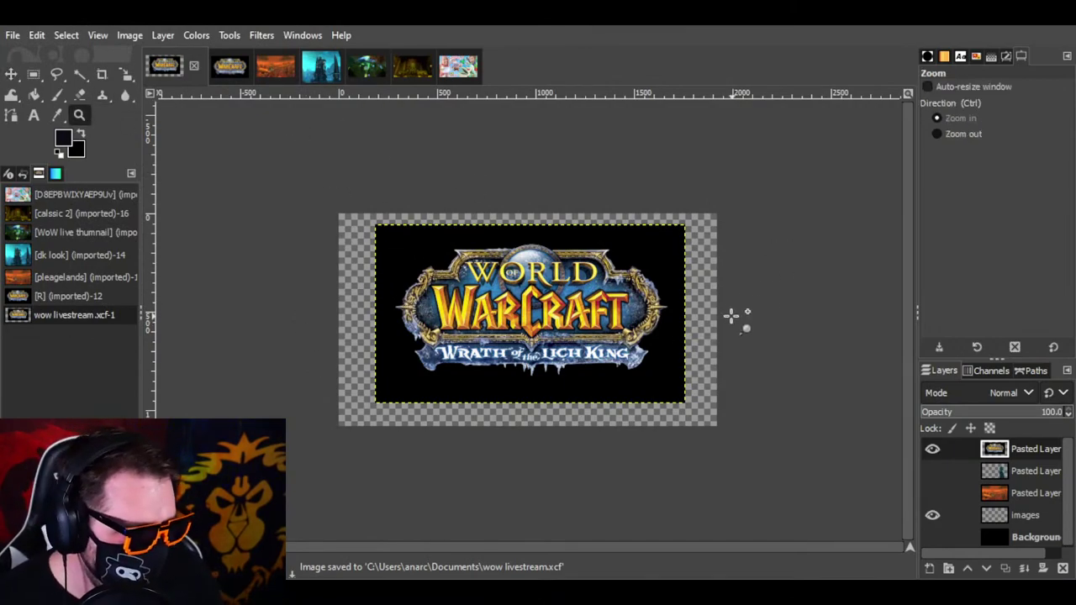
click(590, 294)
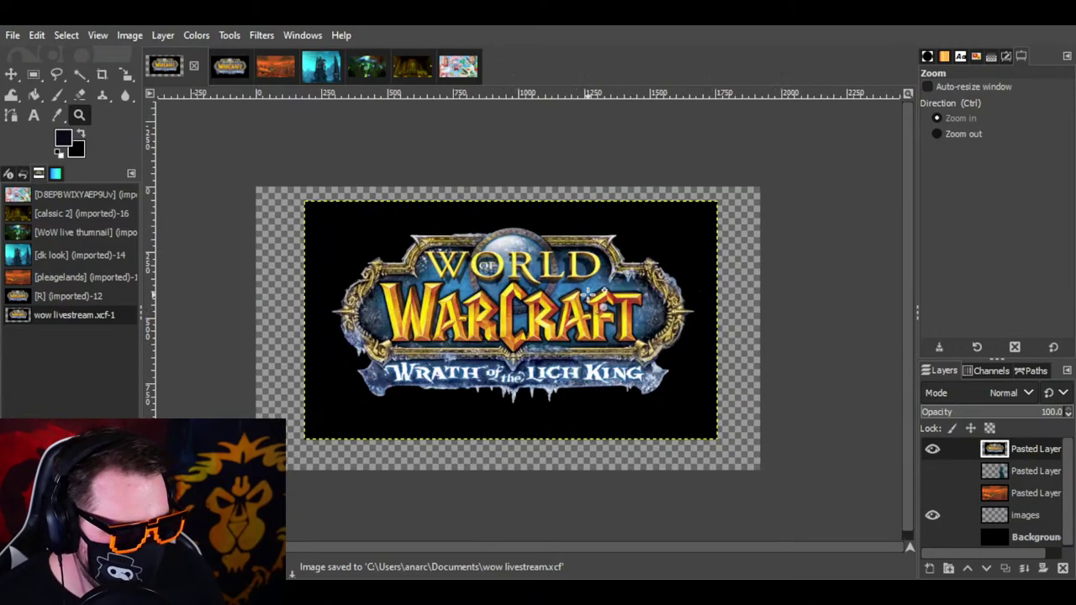
click(590, 295)
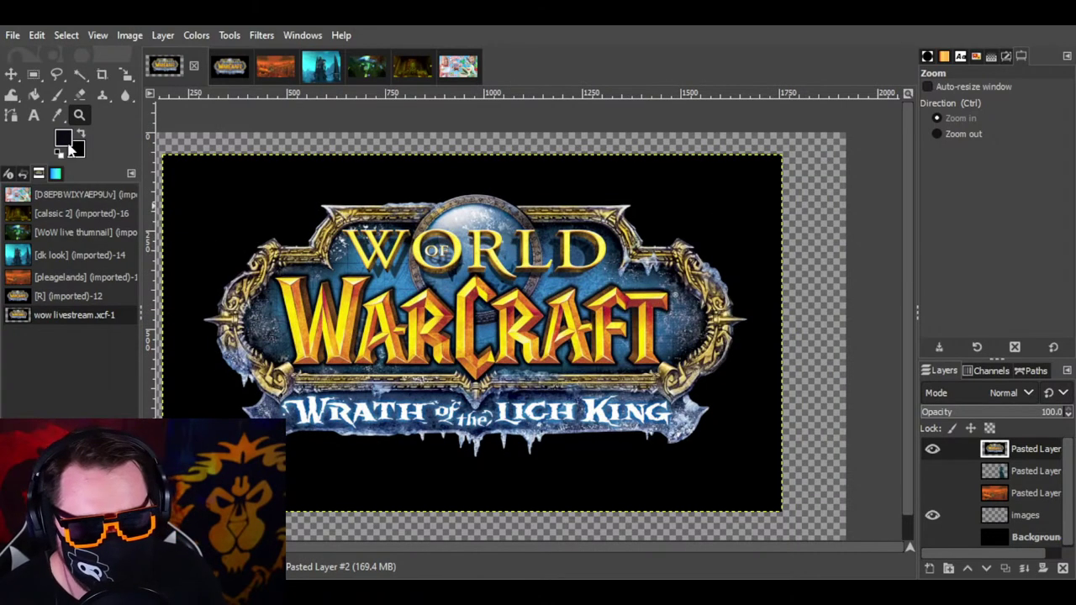
click(57, 74)
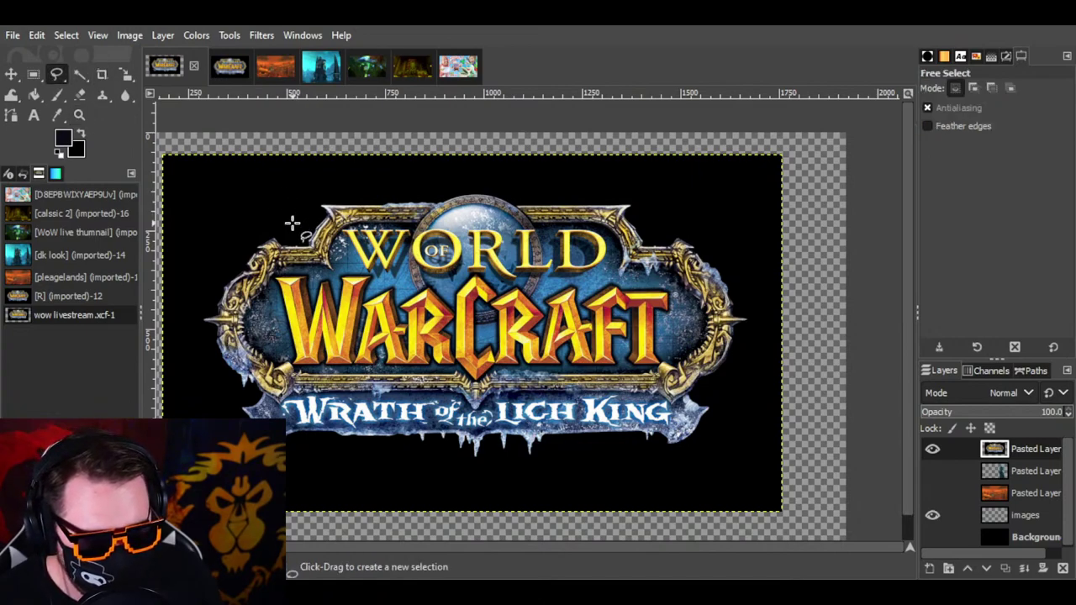
click(308, 199)
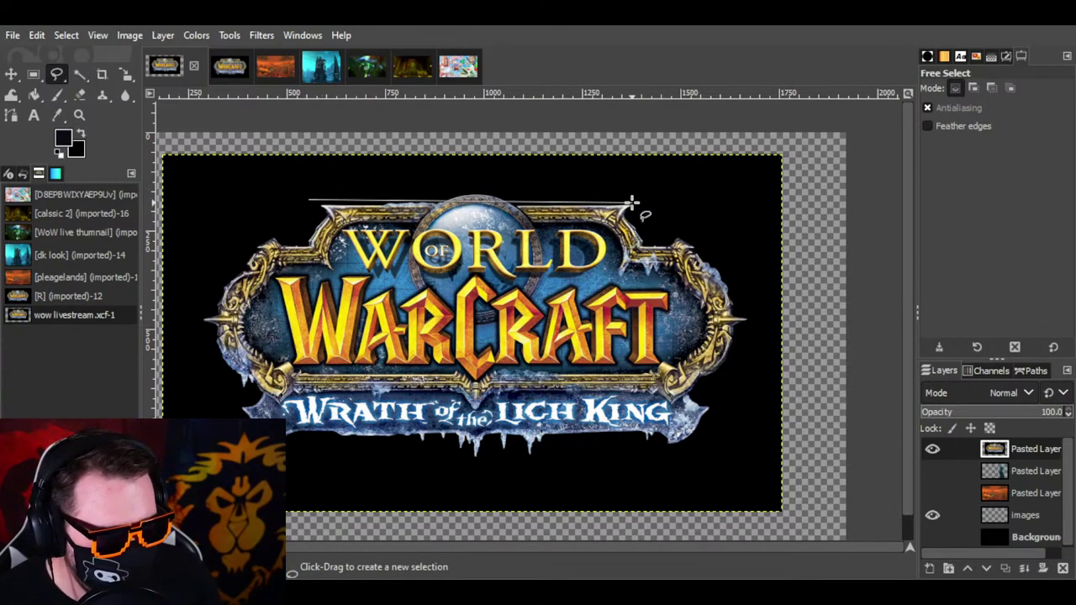
click(472, 187)
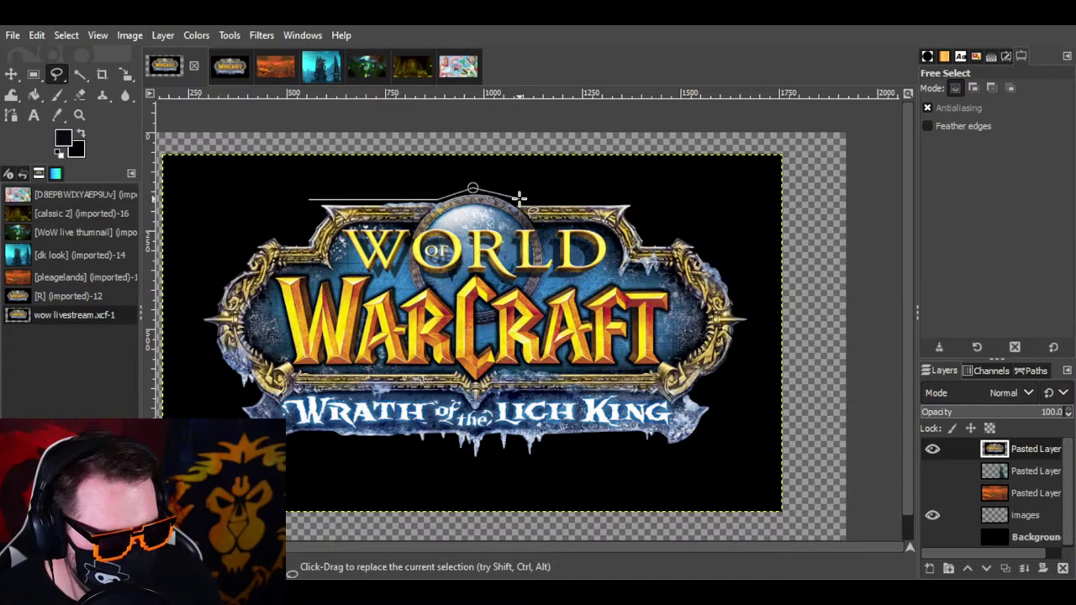
click(635, 200)
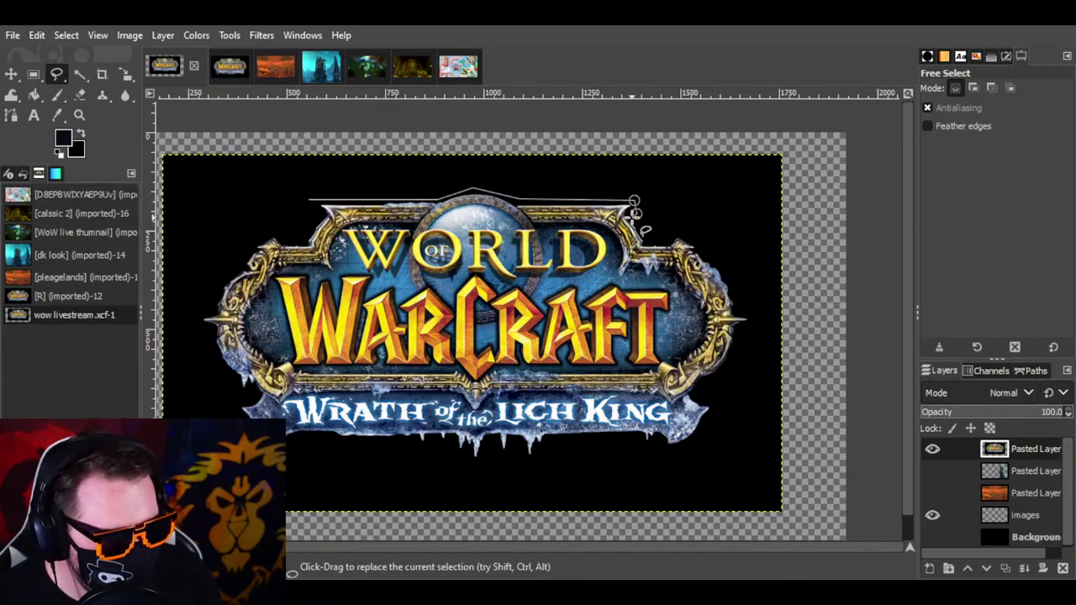
click(642, 224)
click(652, 238)
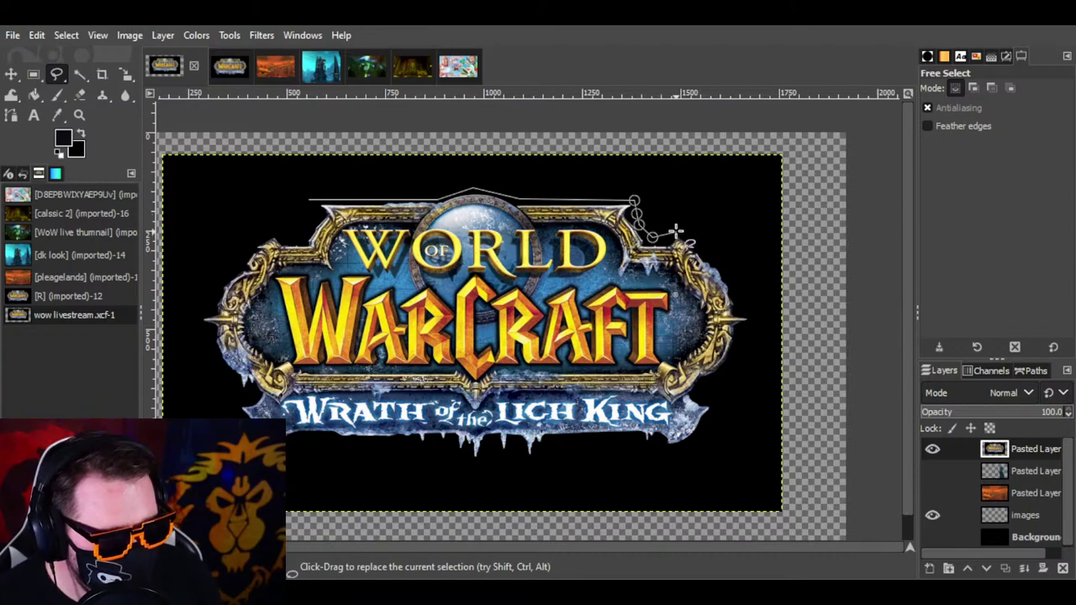
Step: Carry the outline out to the canvas's right edge, top-left corner, and back along the logo's upper-left edge
click(711, 254)
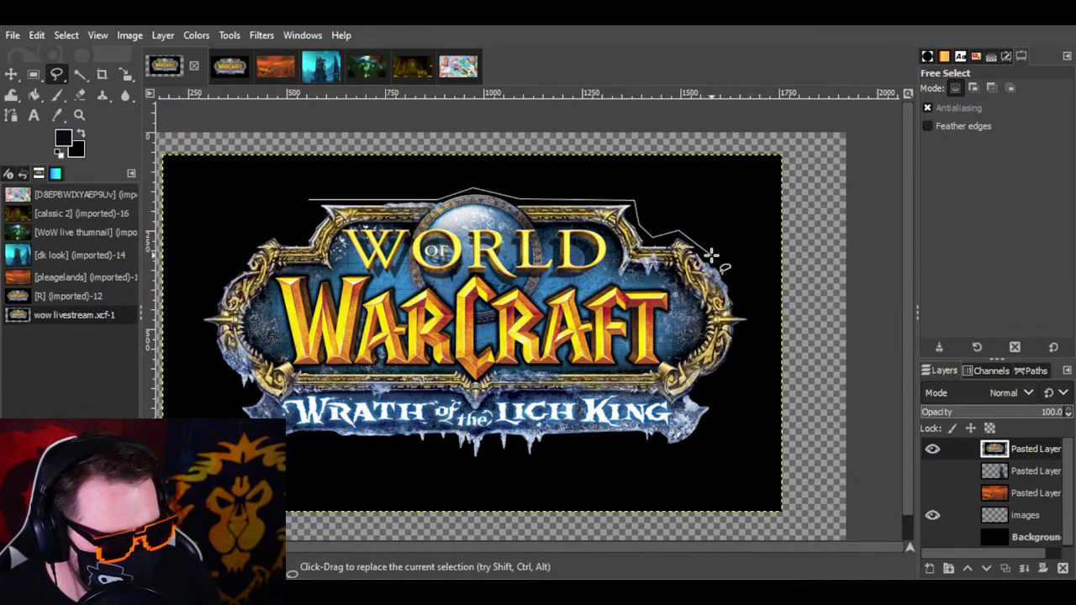
click(739, 292)
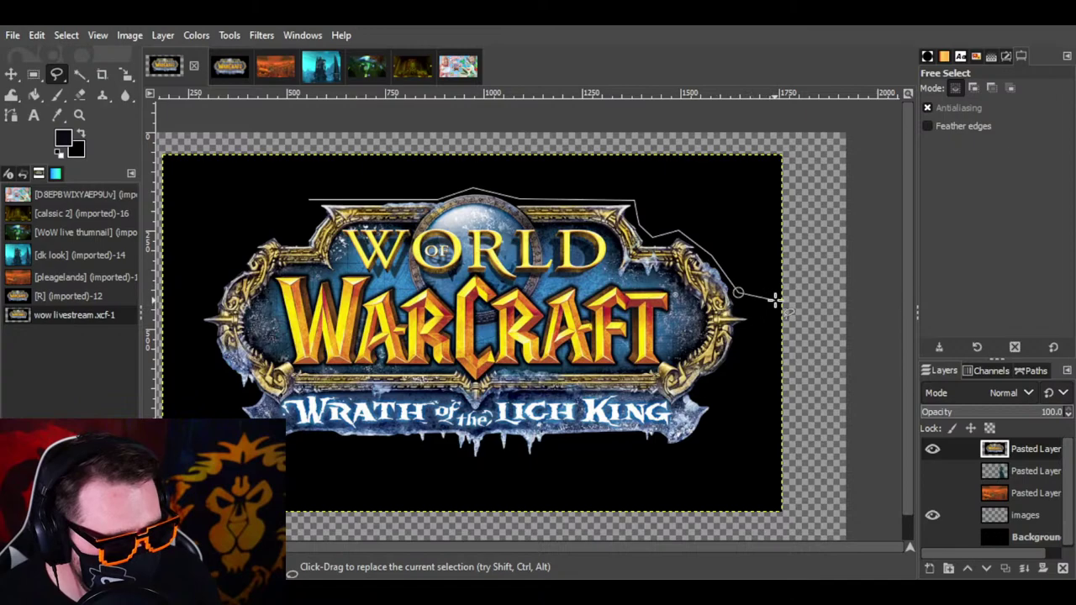
click(810, 292)
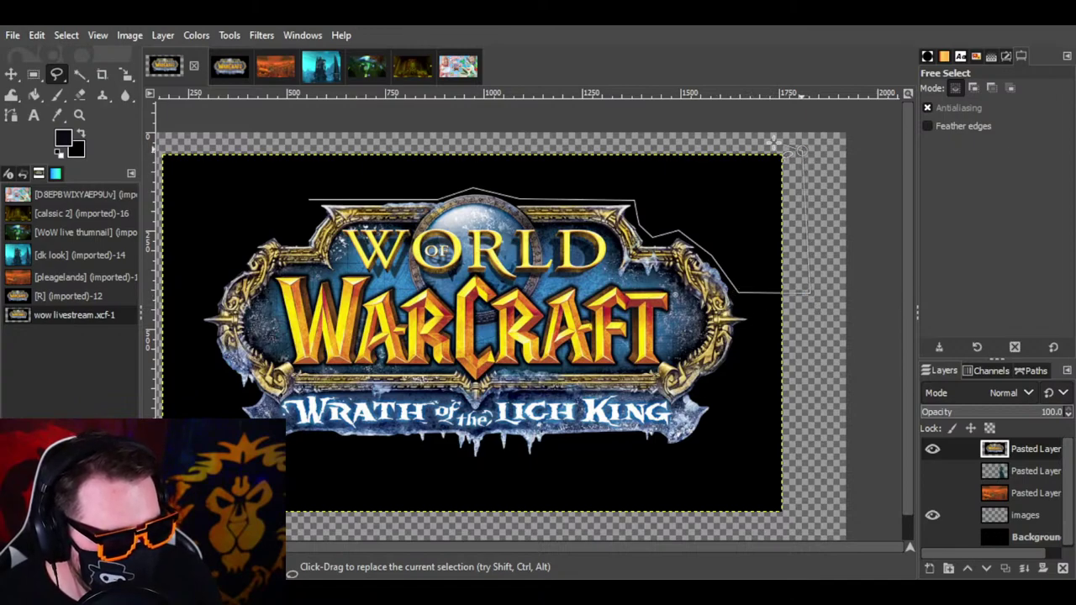
click(160, 150)
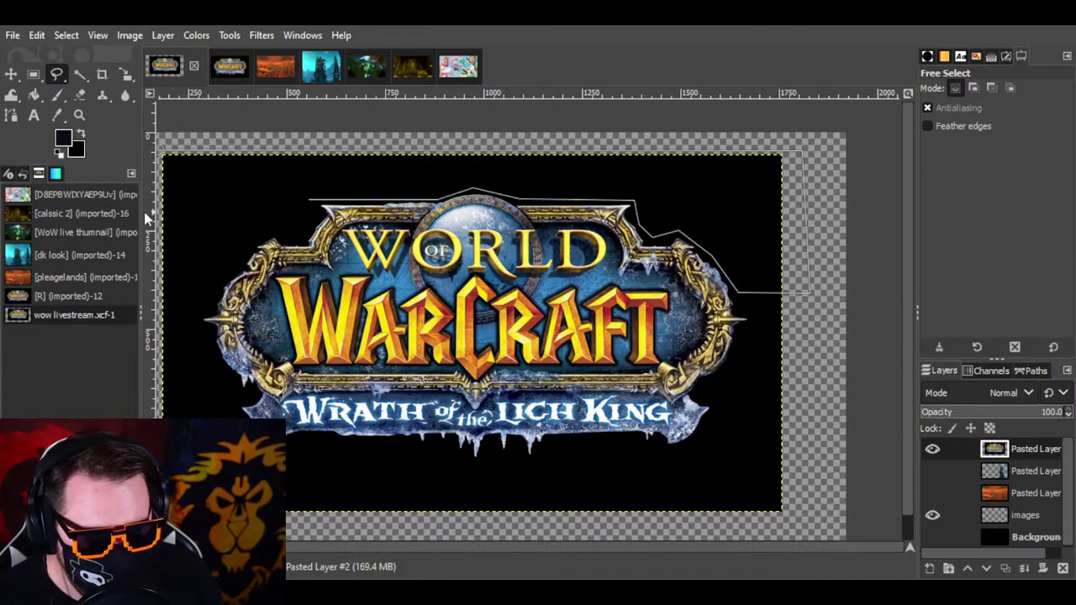
click(163, 302)
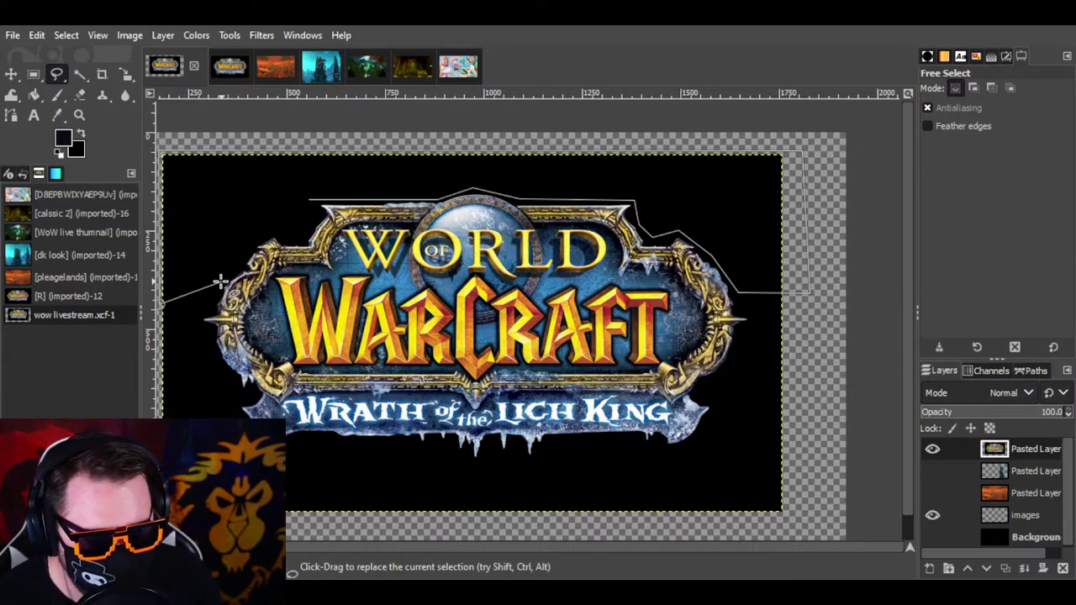
click(221, 283)
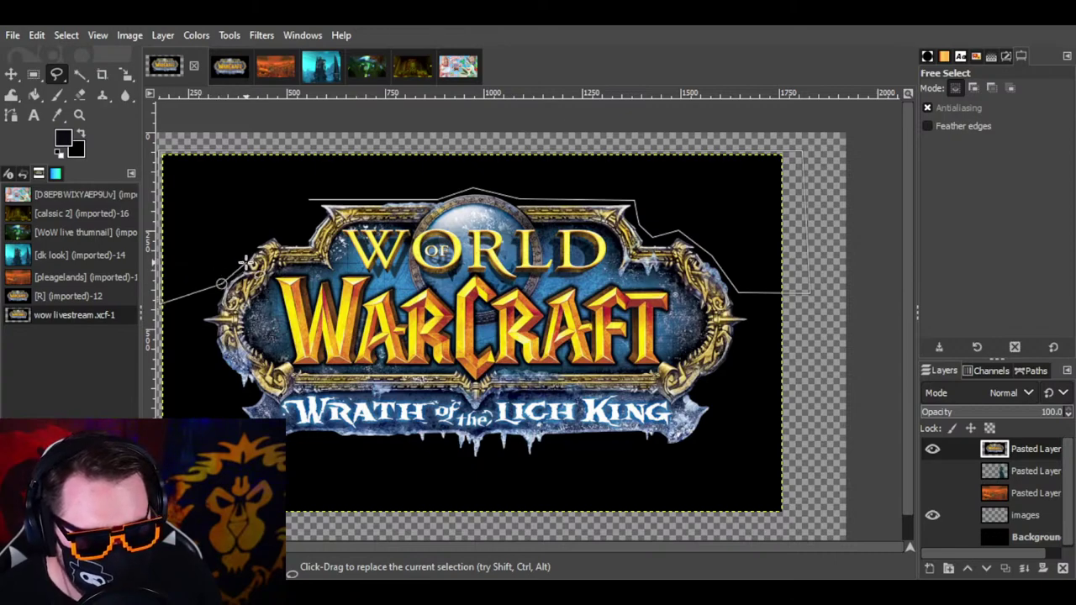
click(258, 238)
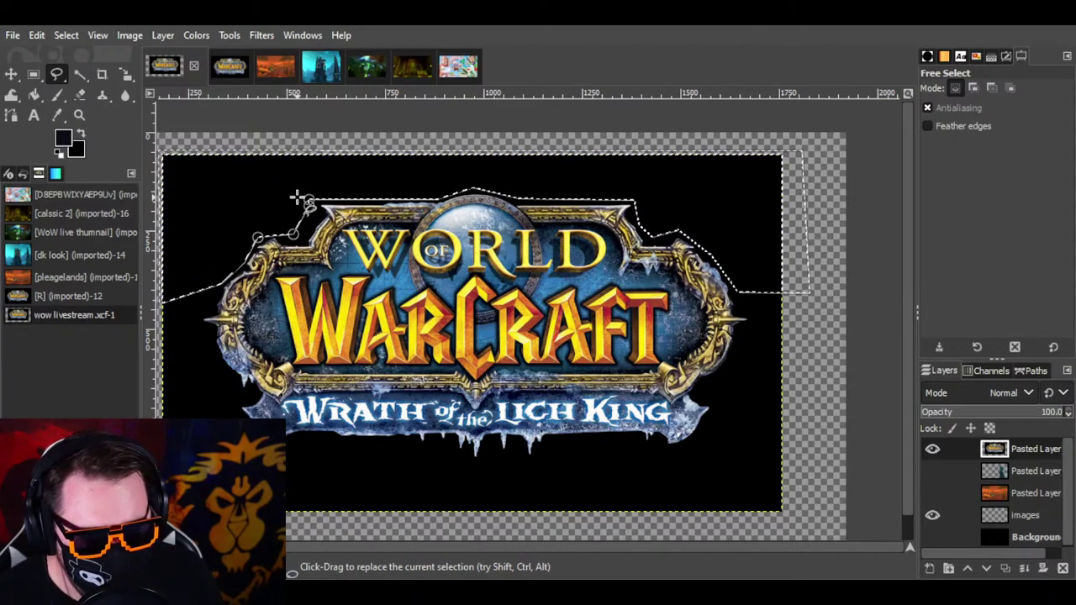
Step: Cut the selected black band above the logo and clear the selection
key(ctrl+x)
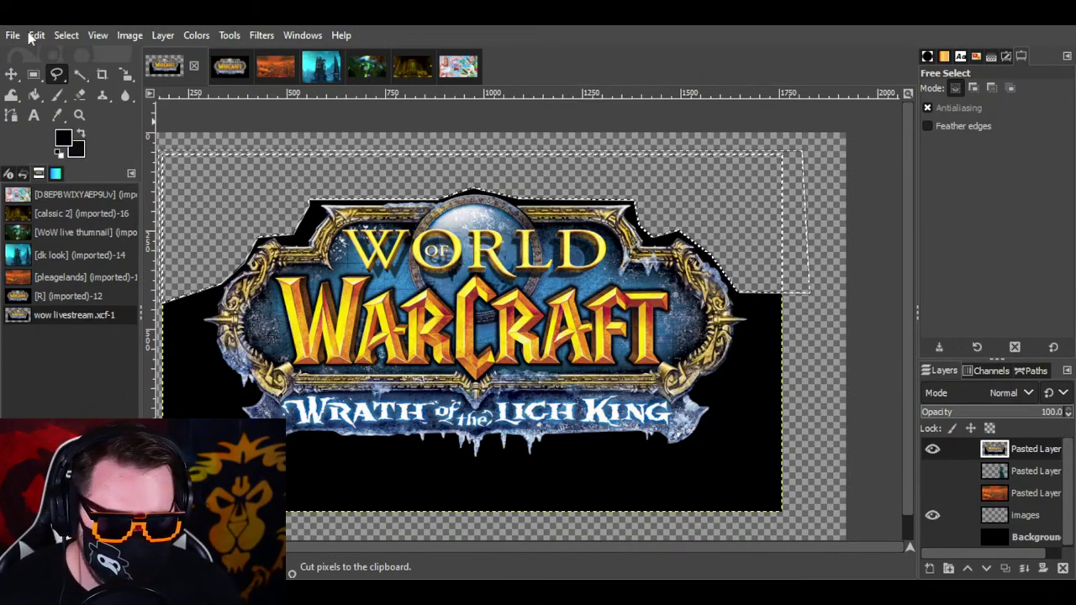
drag(599, 549, 580, 547)
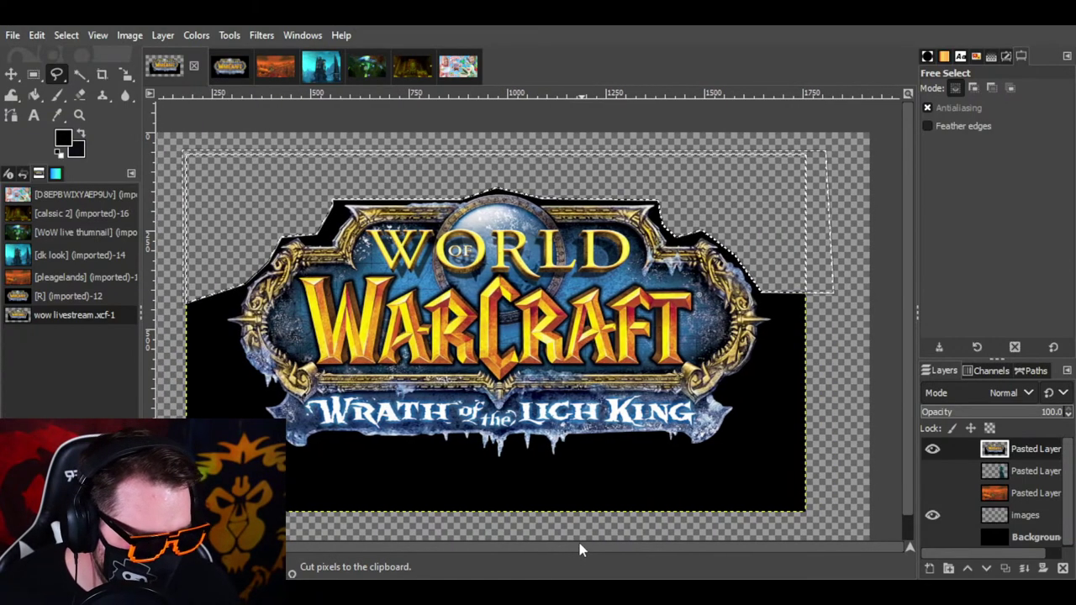
click(66, 35)
click(84, 77)
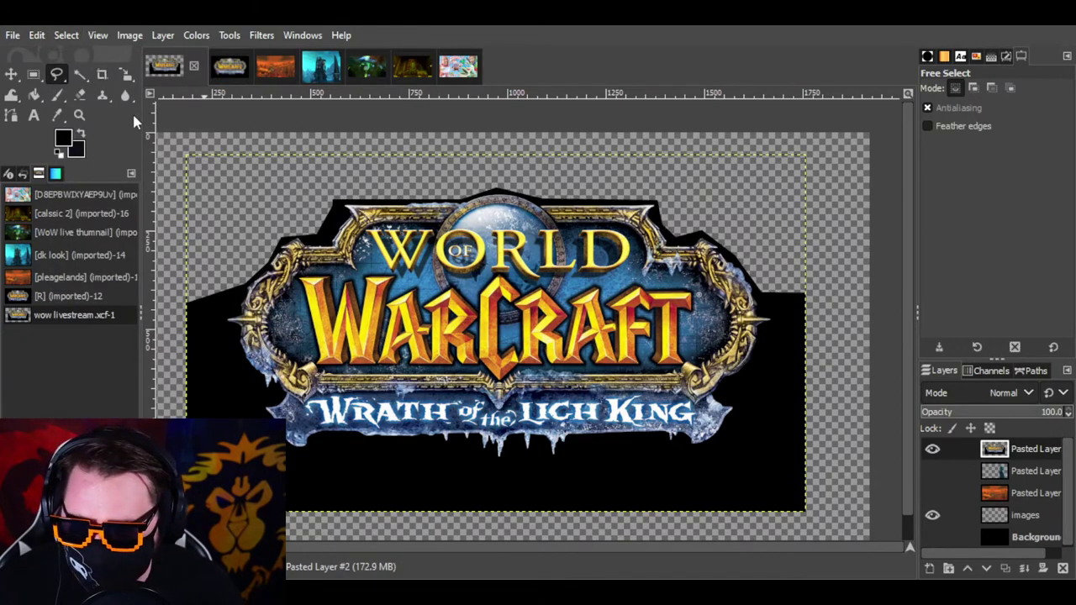
Step: Trace a new Free Select outline down the logo's left edge and along its bottom icicles
click(246, 268)
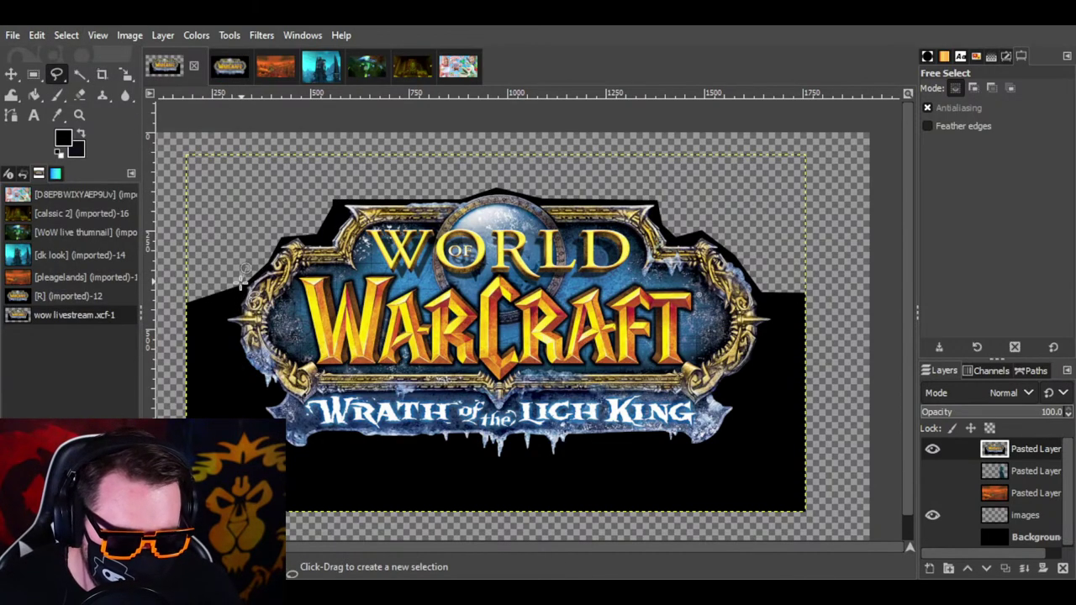
click(235, 310)
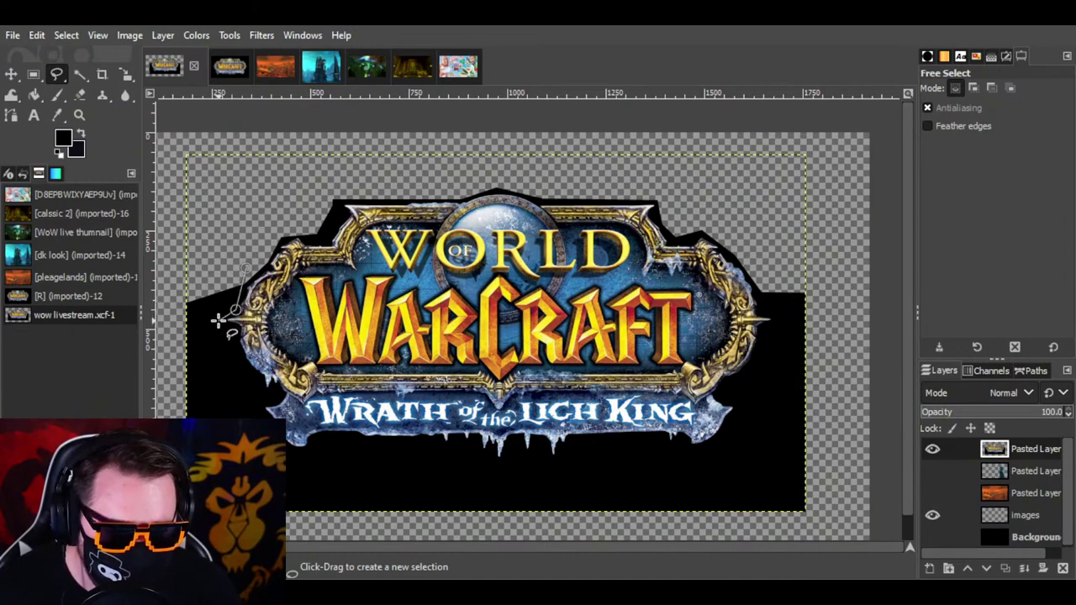
click(218, 321)
click(234, 331)
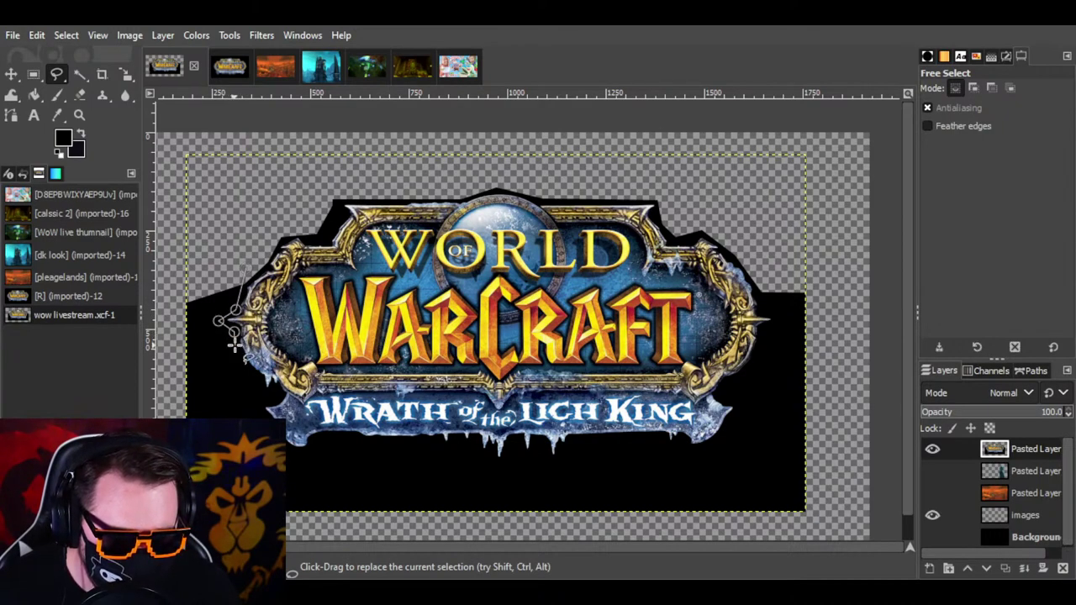
click(242, 366)
click(260, 379)
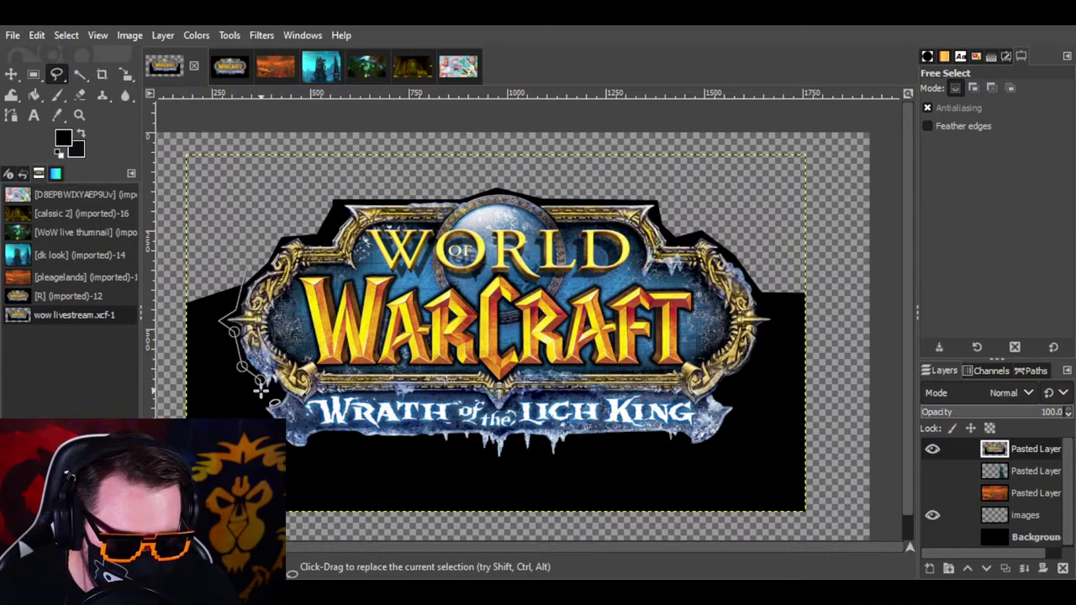
click(265, 397)
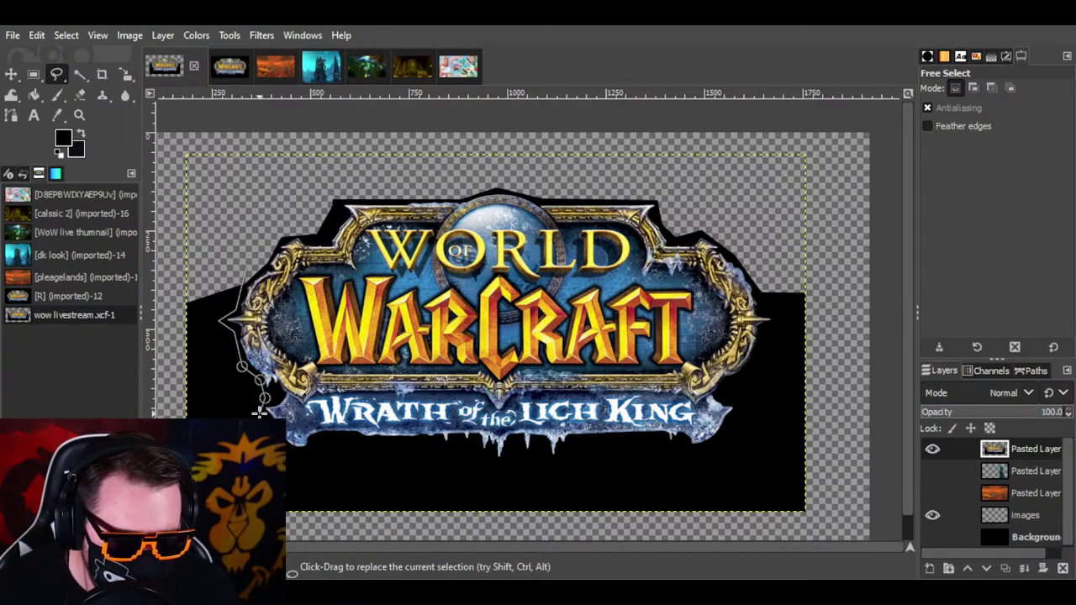
click(309, 457)
click(317, 440)
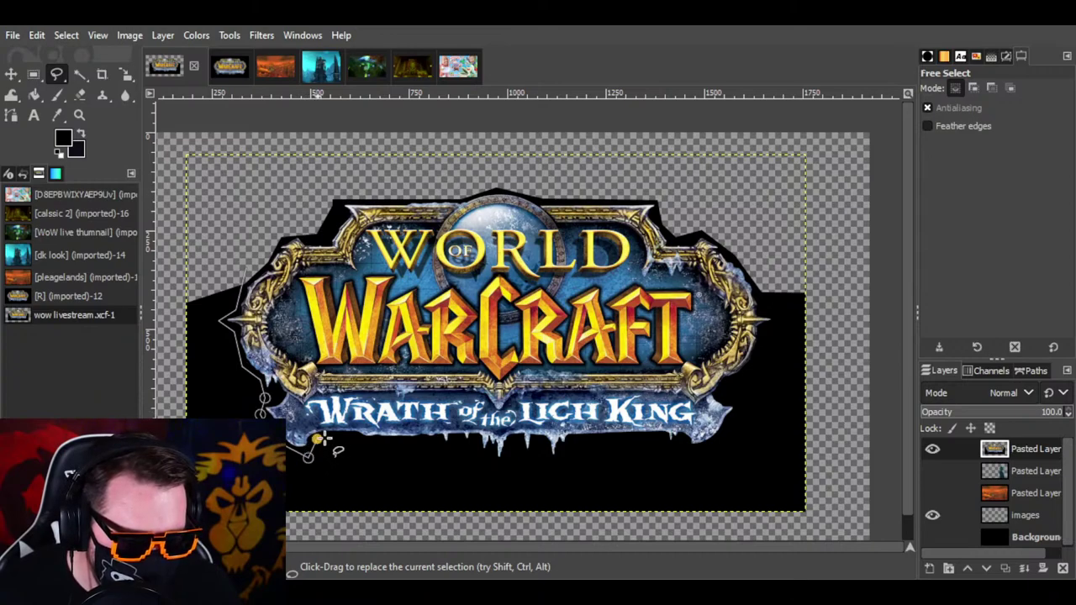
click(355, 437)
click(396, 444)
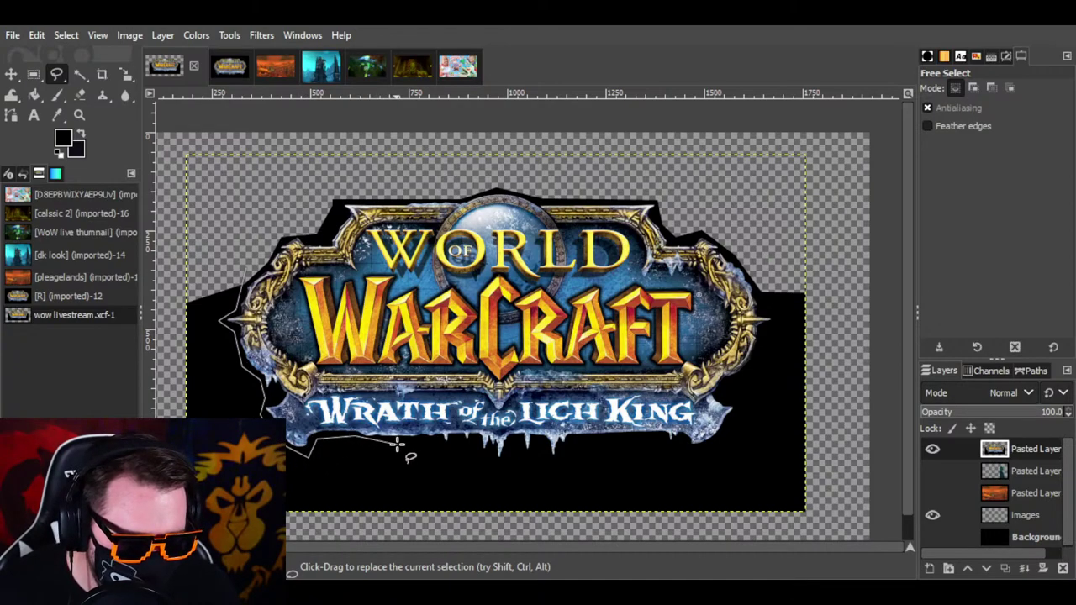
click(433, 444)
click(459, 440)
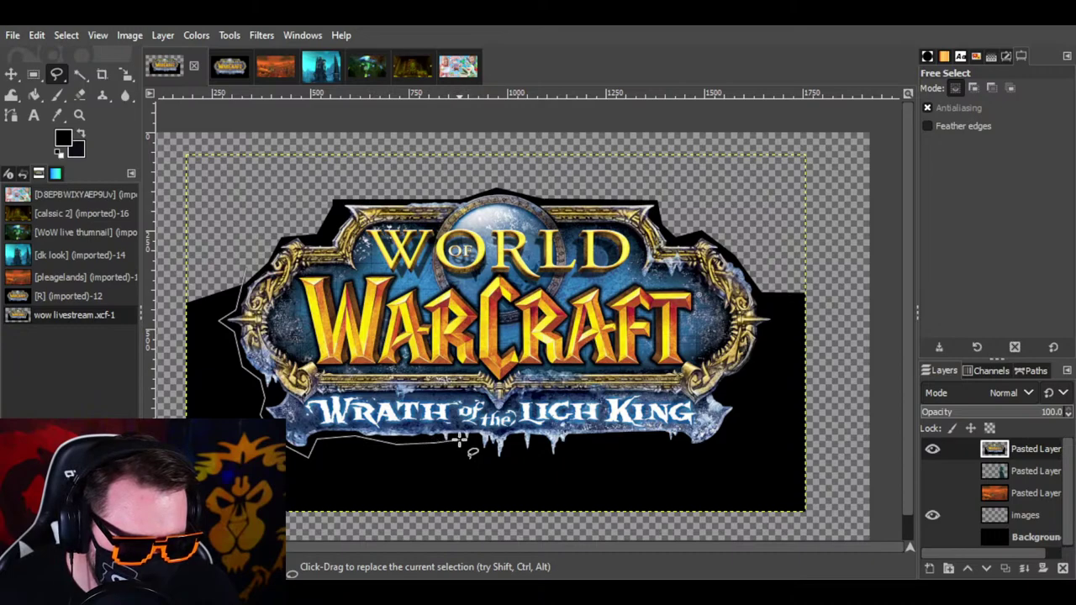
click(471, 451)
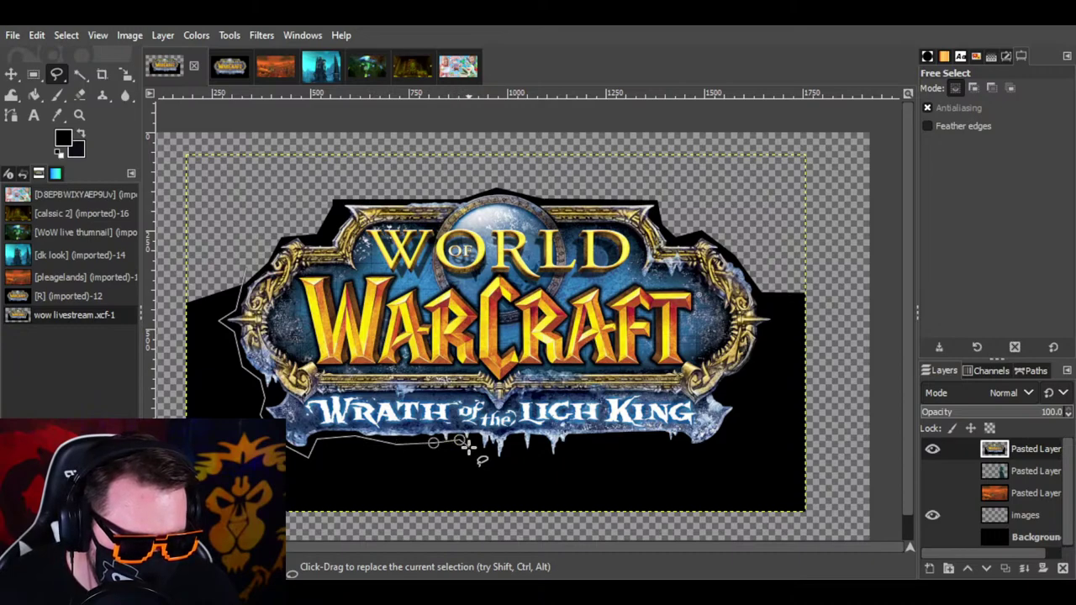
Step: Continue the outline up the logo's right side, out to the canvas corners, and close it
click(533, 468)
click(581, 444)
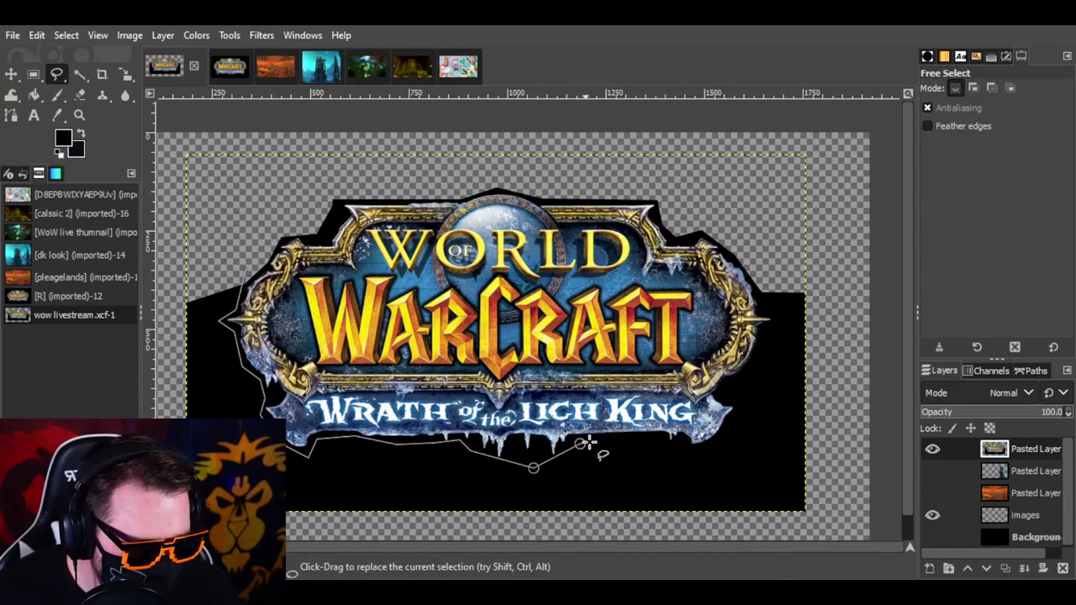
click(625, 439)
click(651, 437)
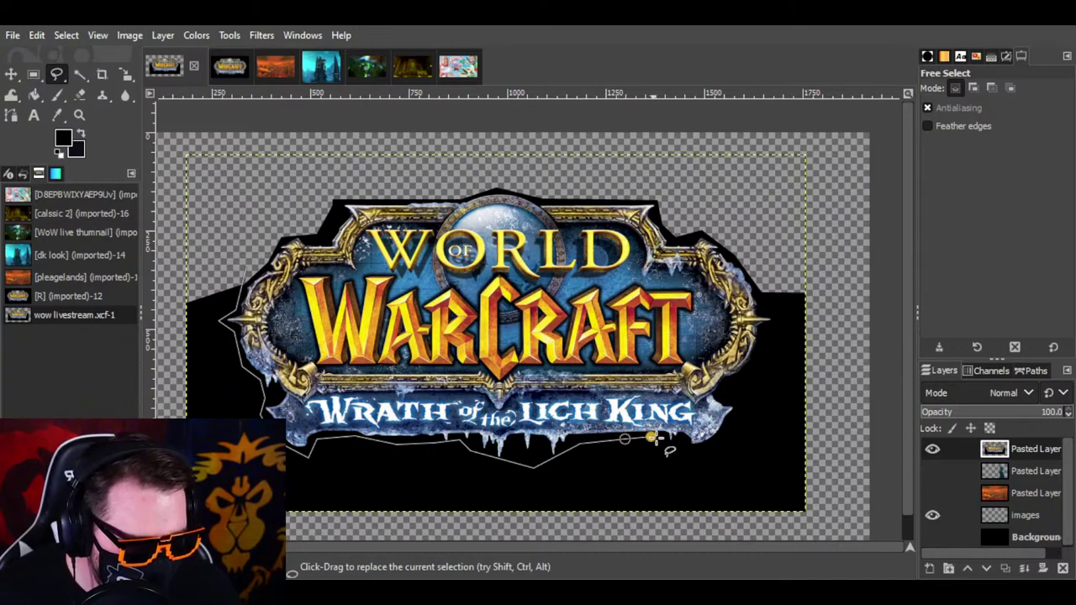
click(725, 450)
click(739, 416)
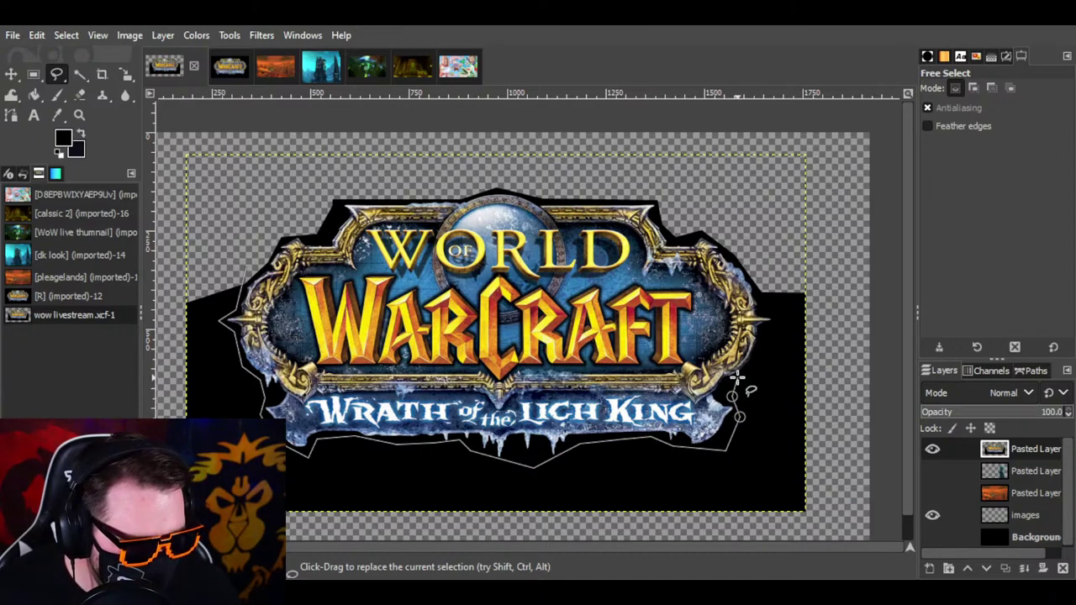
click(738, 377)
click(766, 343)
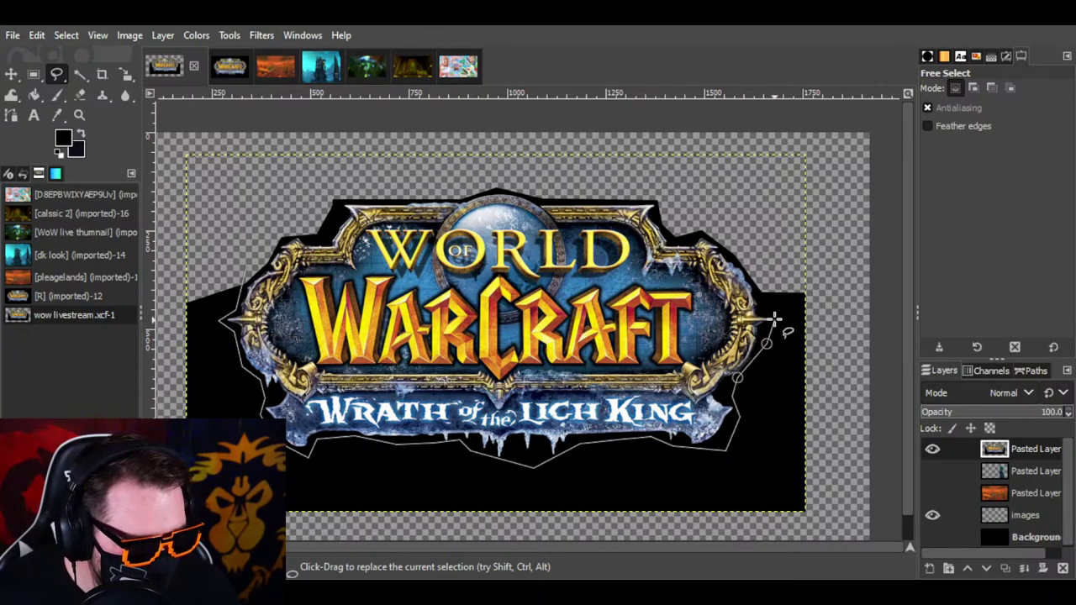
click(778, 317)
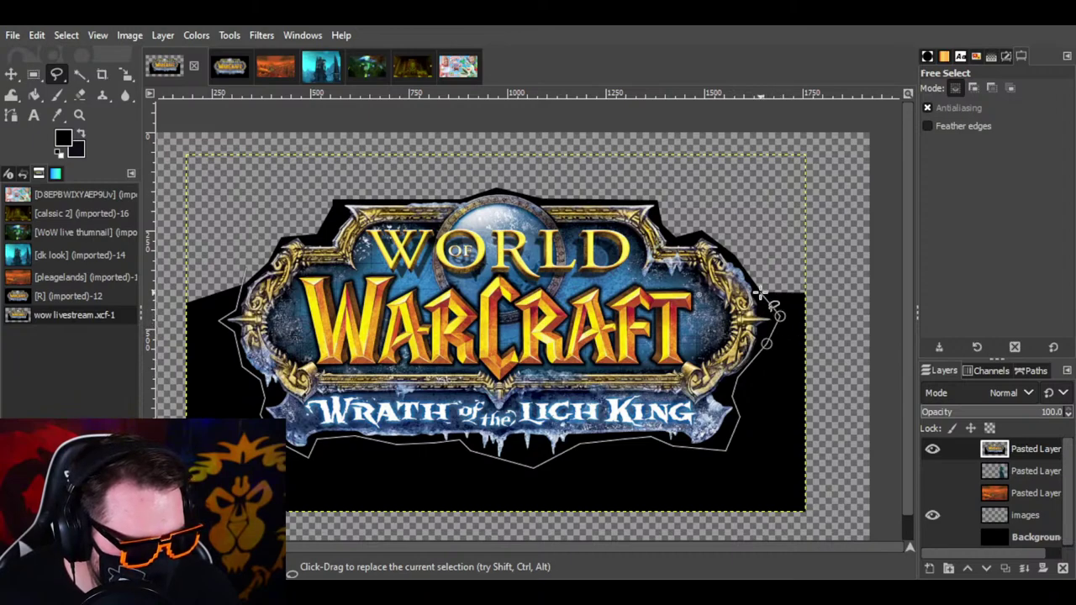
click(761, 292)
click(840, 259)
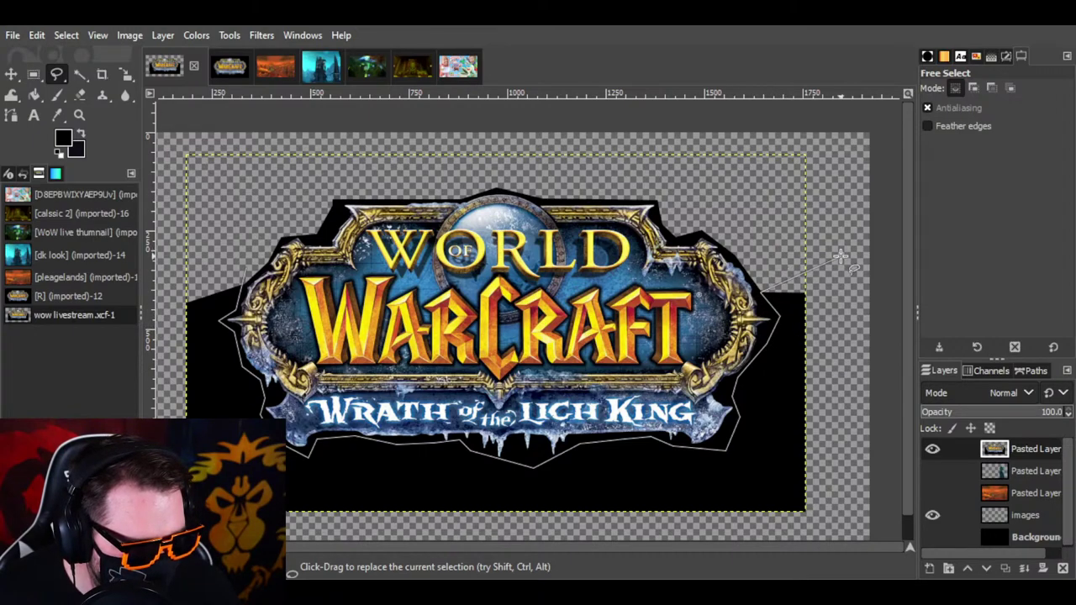
click(836, 528)
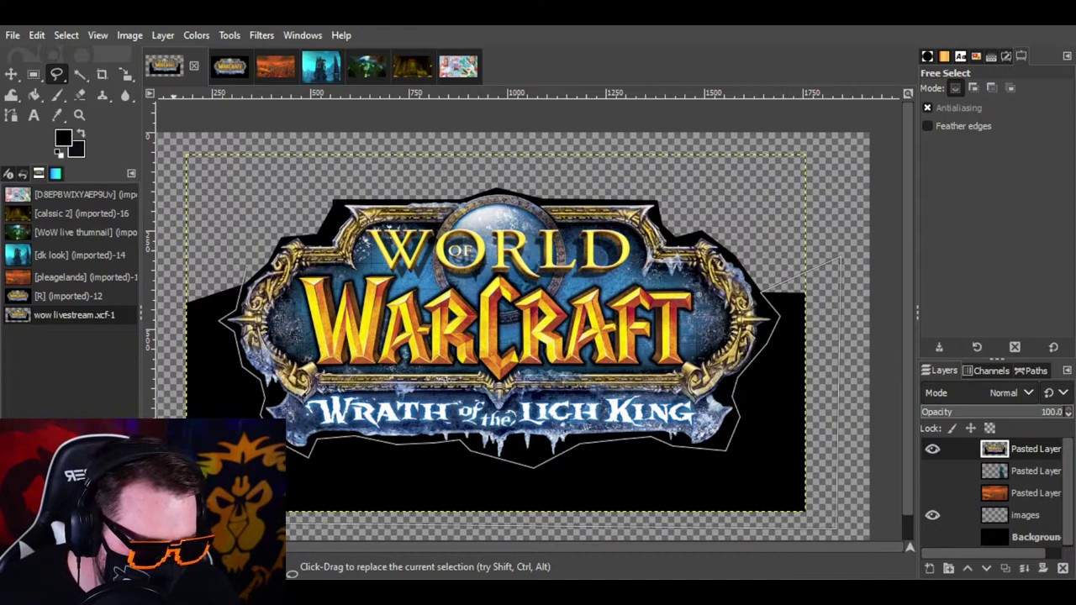
click(180, 252)
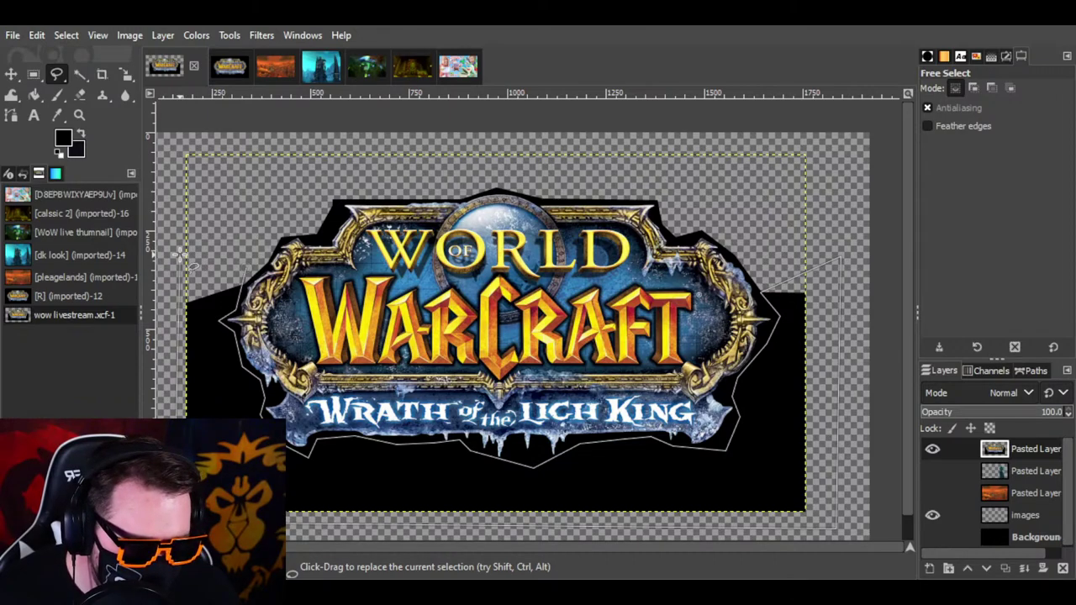
click(245, 268)
Step: Cut the selected black background away and deselect everything
key(ctrl+x)
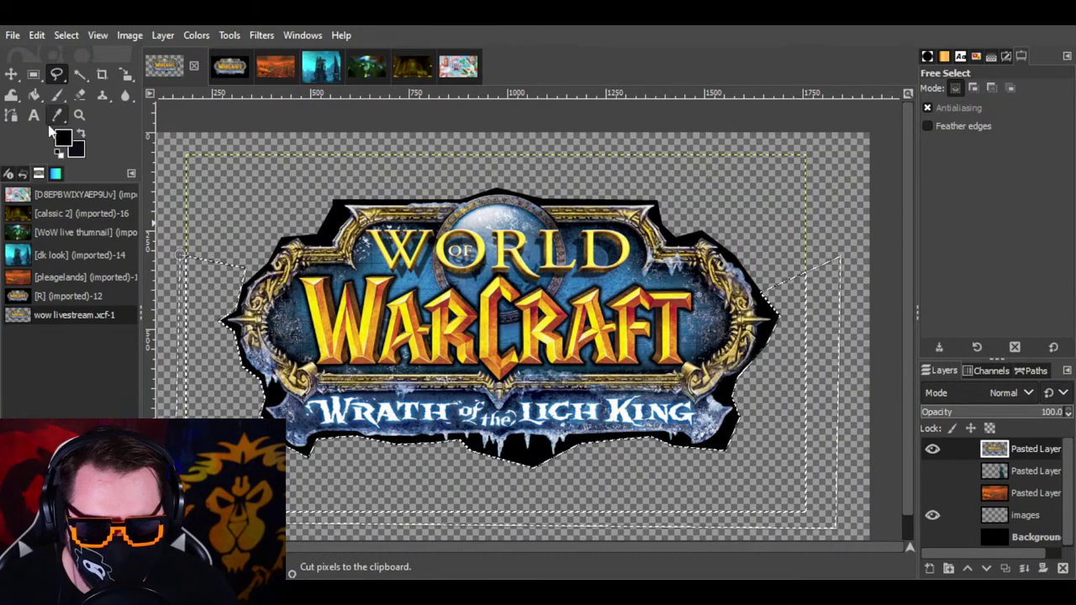
click(62, 37)
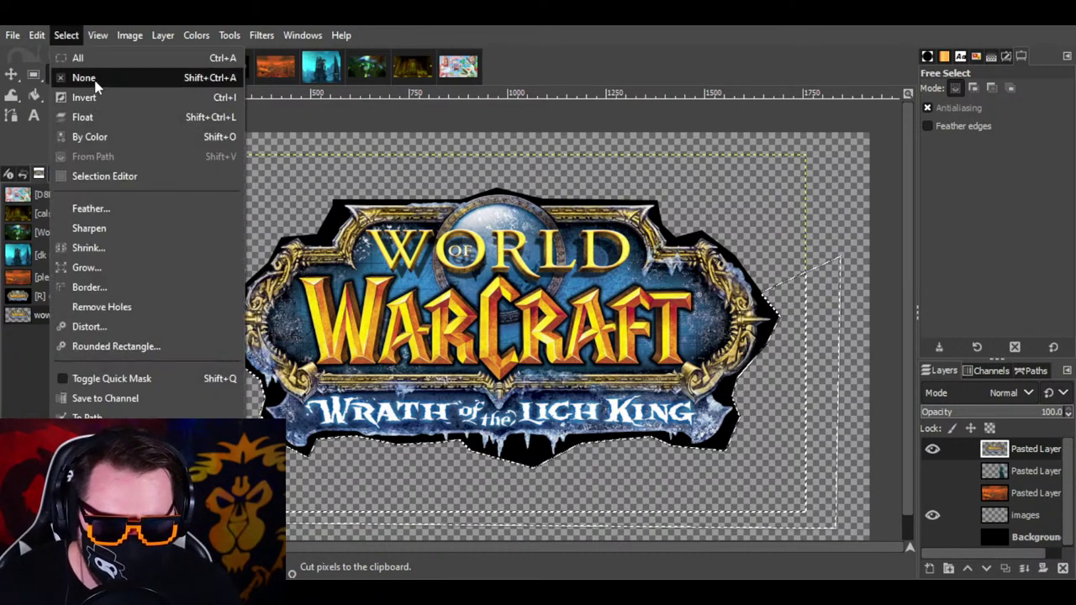
click(84, 77)
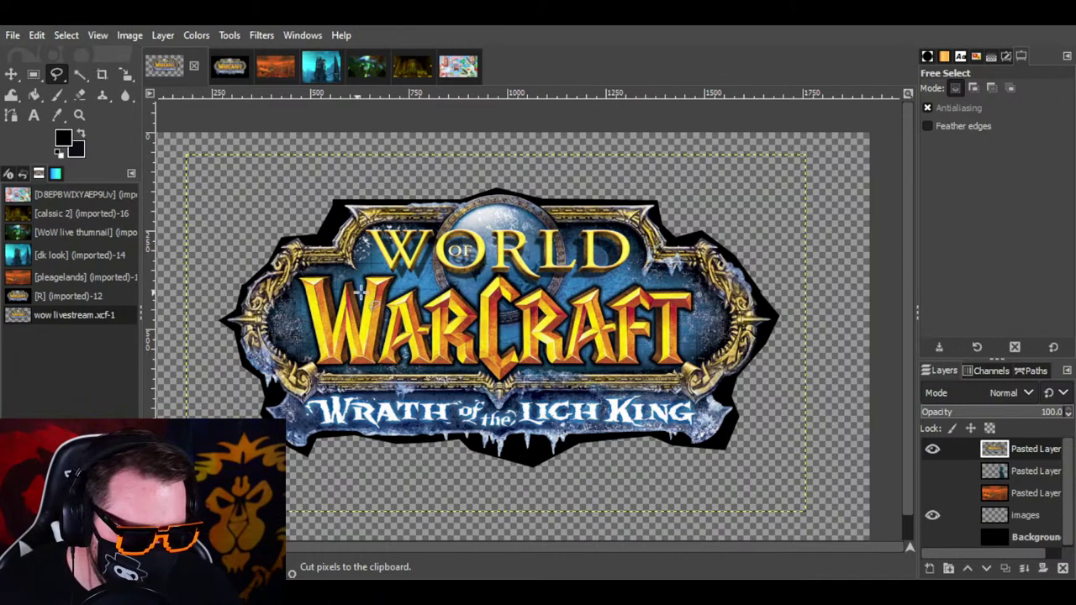
Step: Zoom in closer on the logo's upper-left area
click(79, 115)
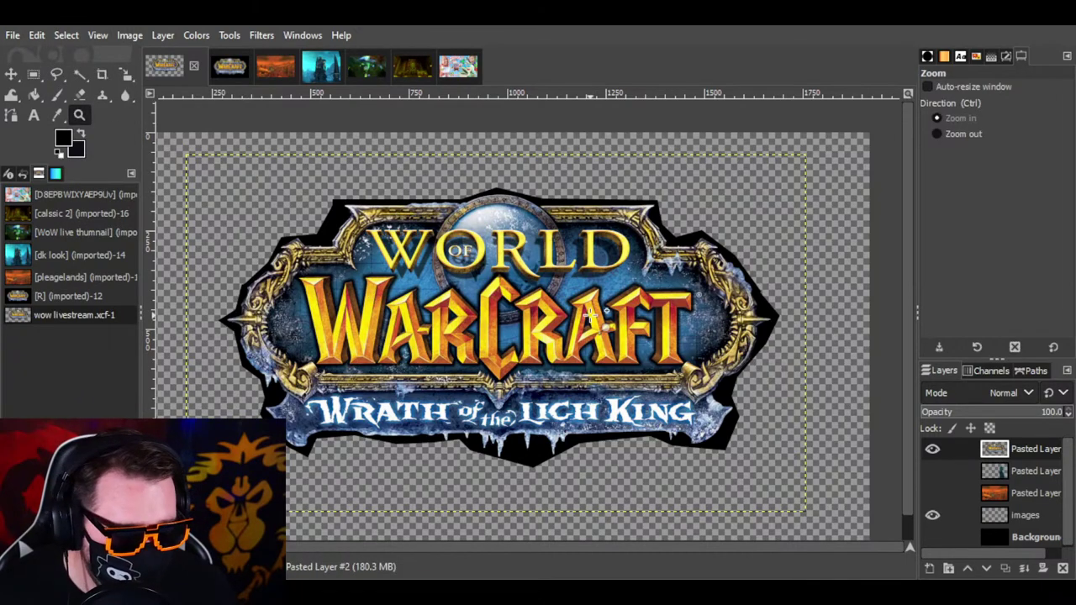
click(485, 278)
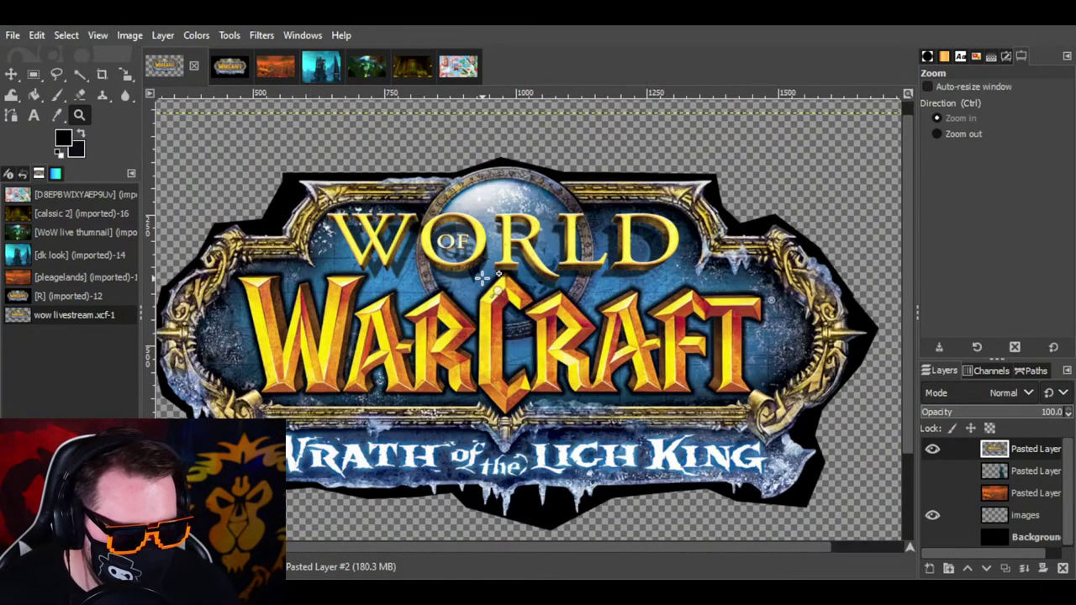
click(483, 277)
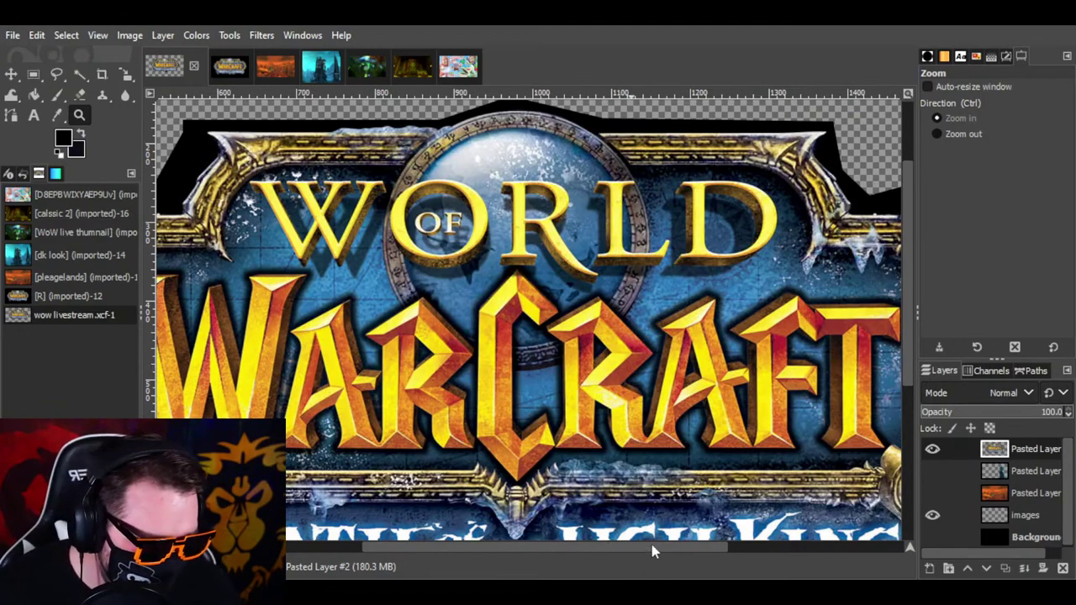
drag(655, 551, 533, 550)
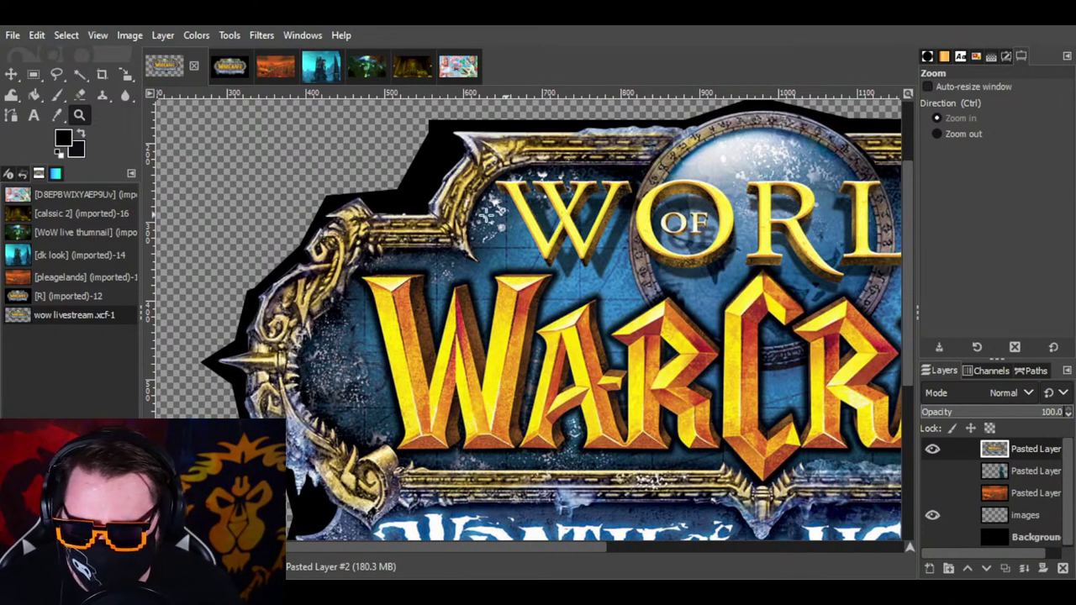
Step: Start a Free Select outline around the black strip along the logo's upper-left frame
click(56, 74)
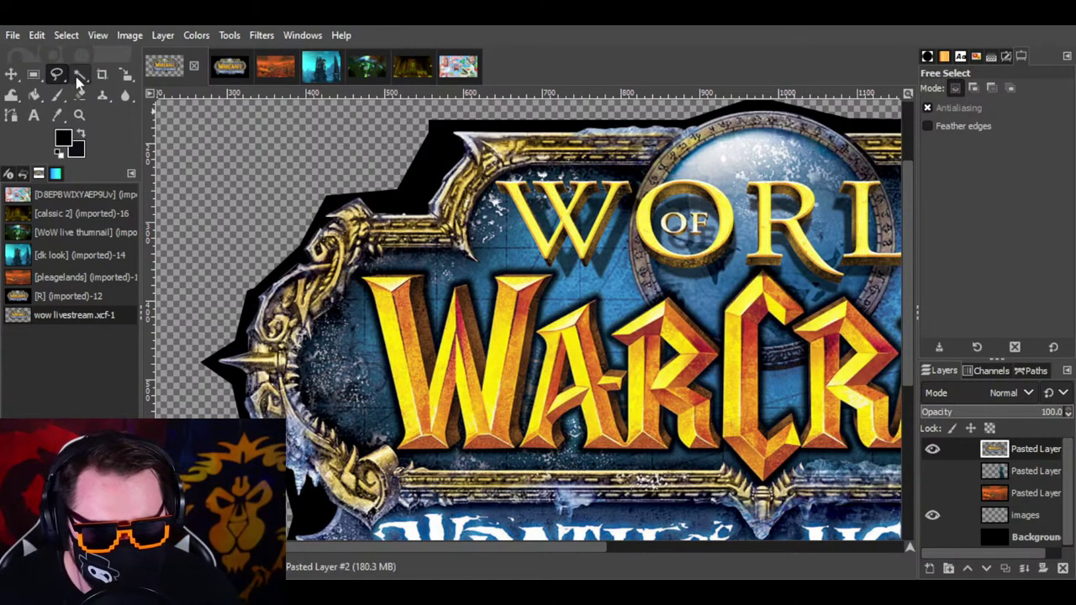
click(359, 199)
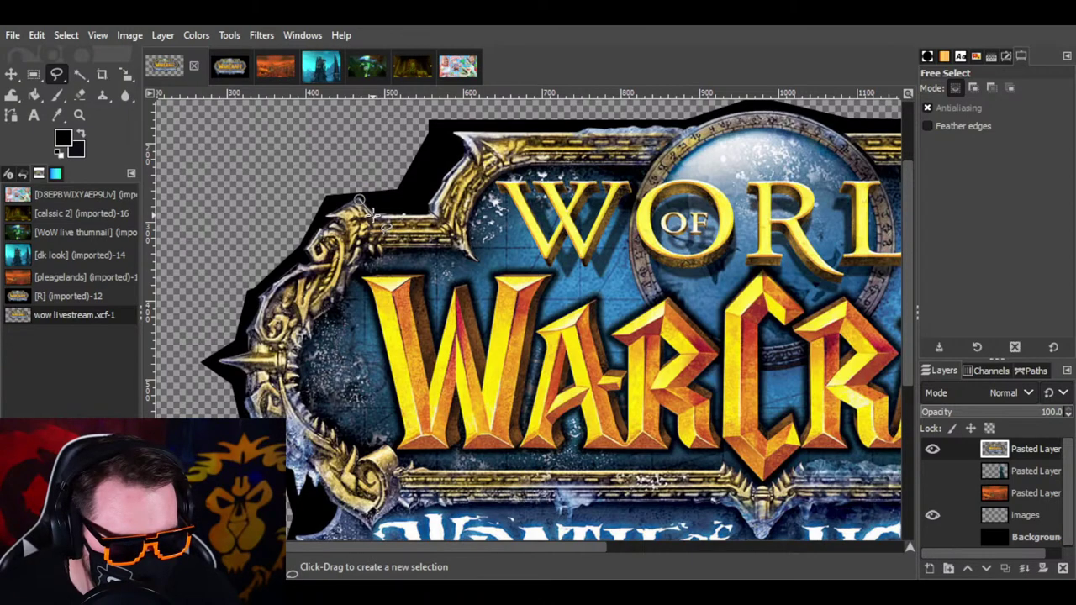
click(374, 214)
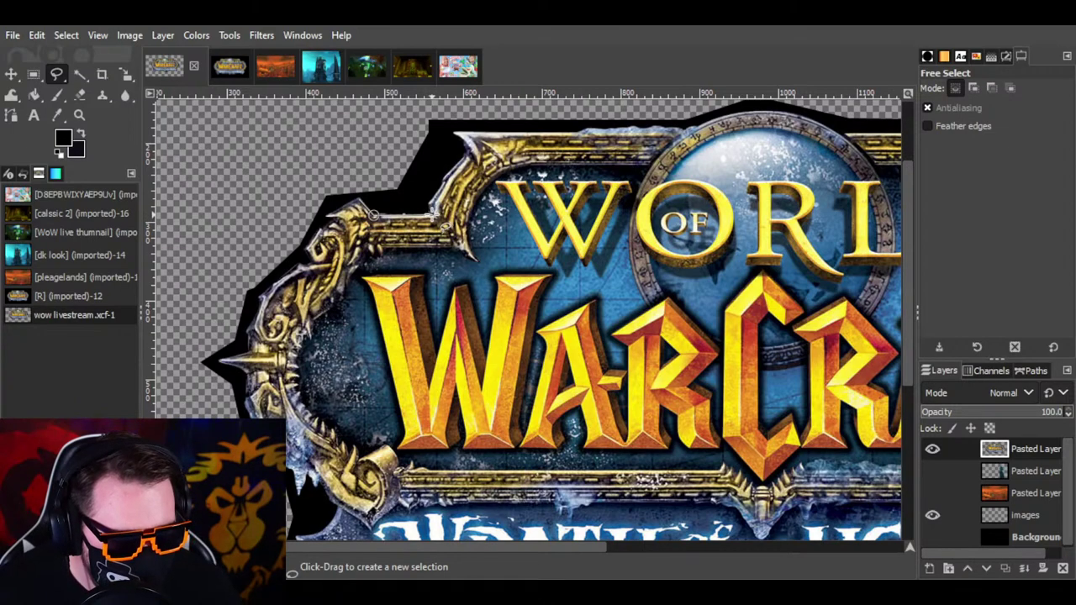
click(433, 217)
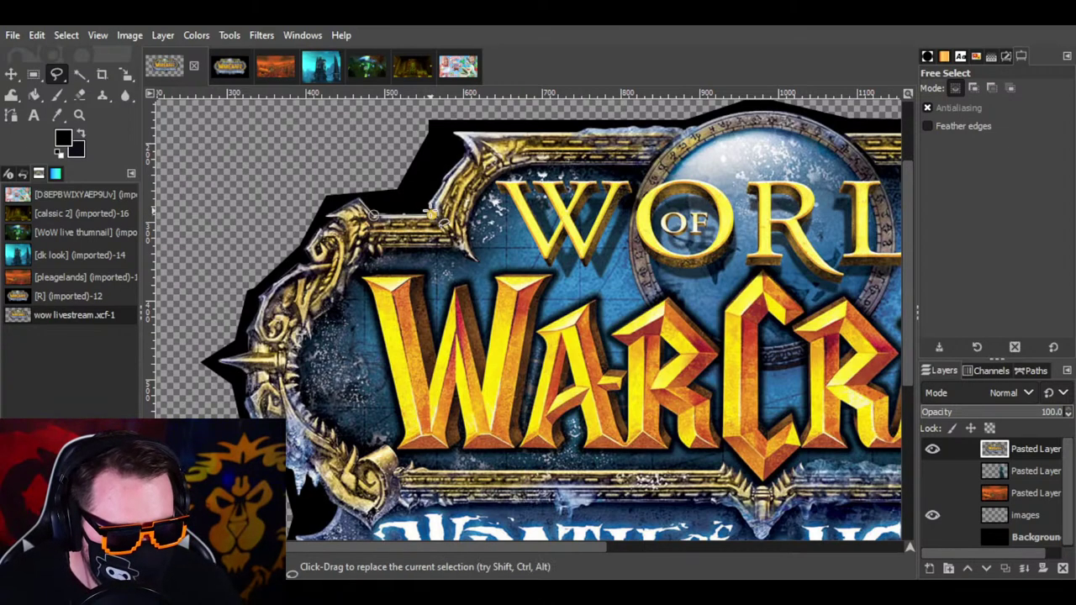
click(444, 177)
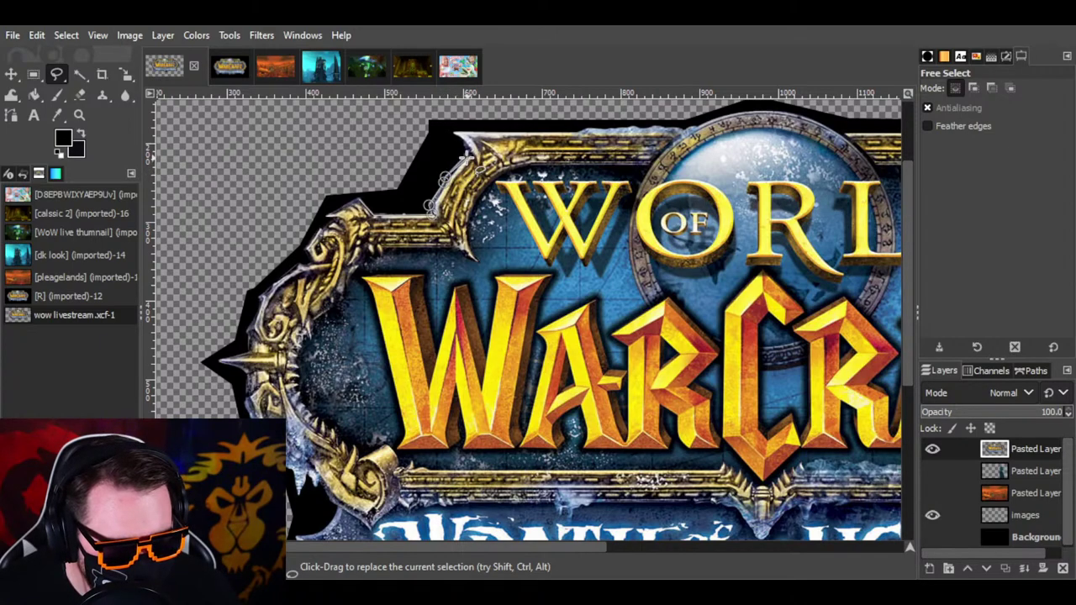
click(470, 153)
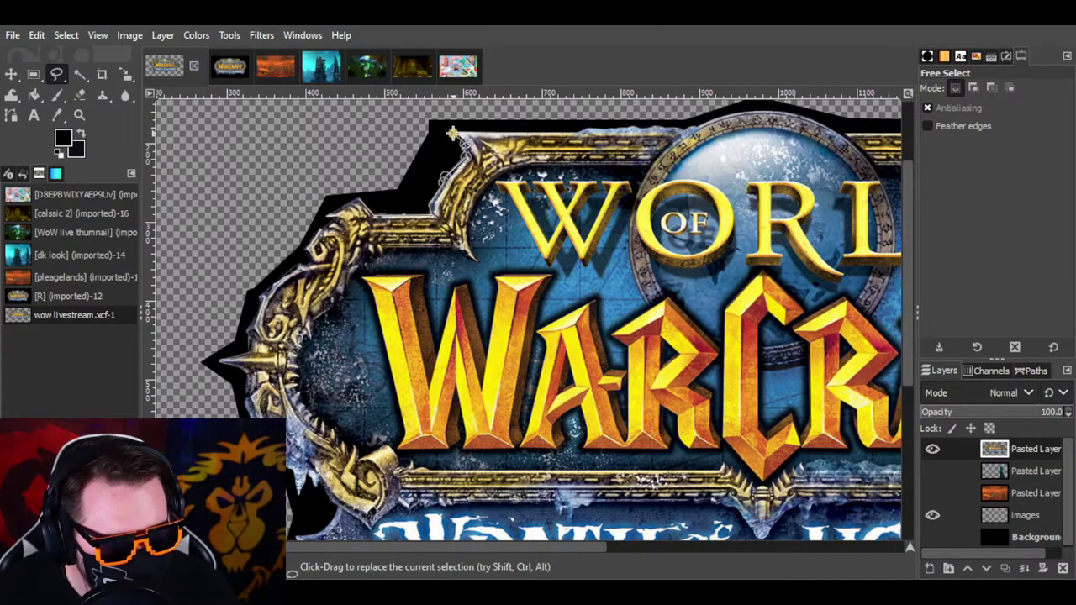
click(452, 133)
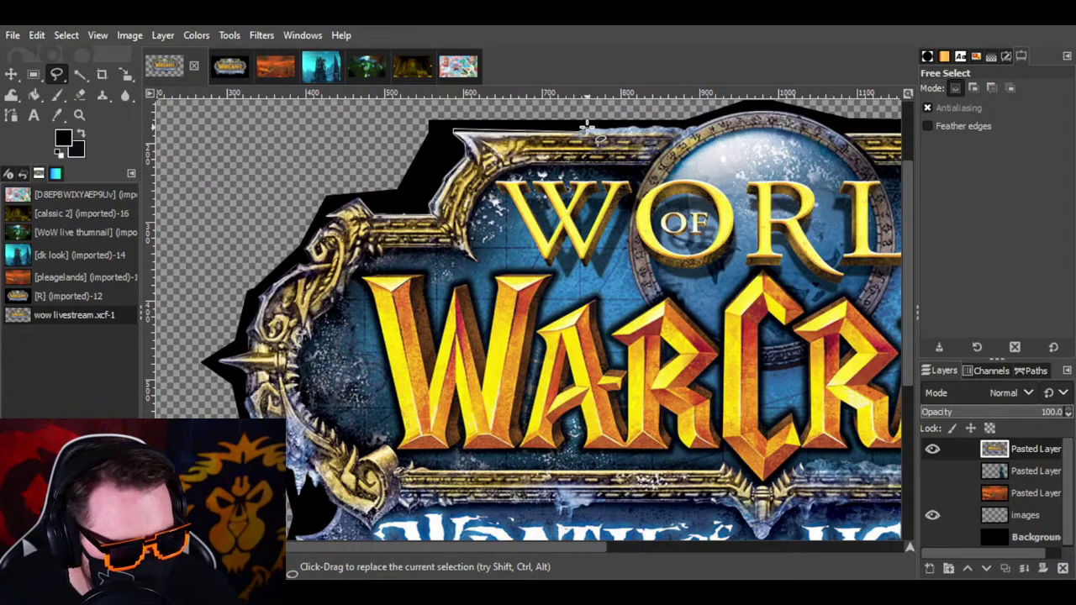
Step: Extend the outline along the logo's top edge to the globe and close it above the logo
click(586, 128)
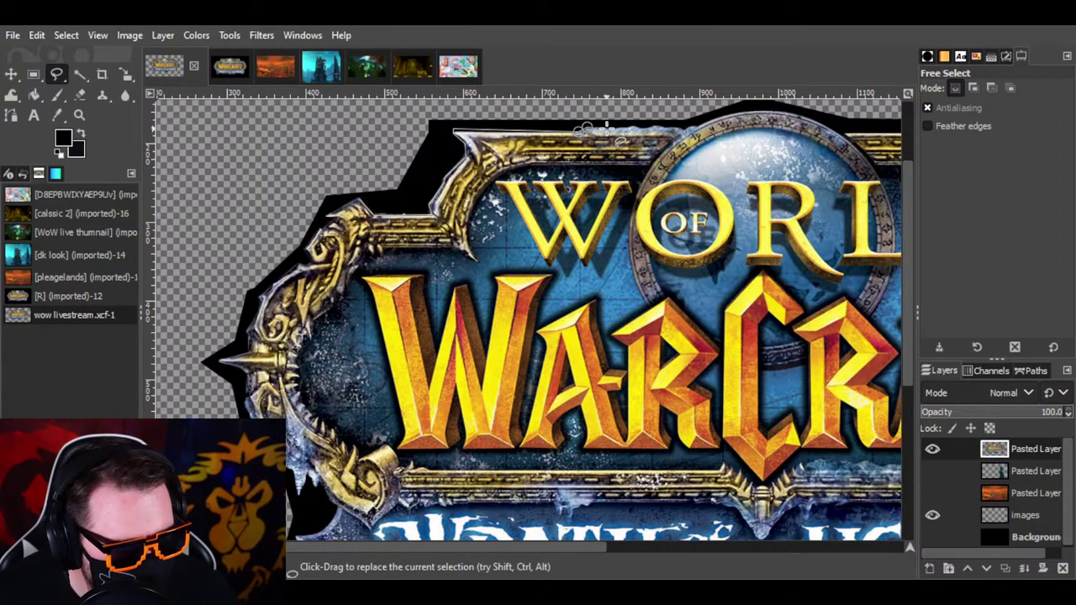
click(607, 129)
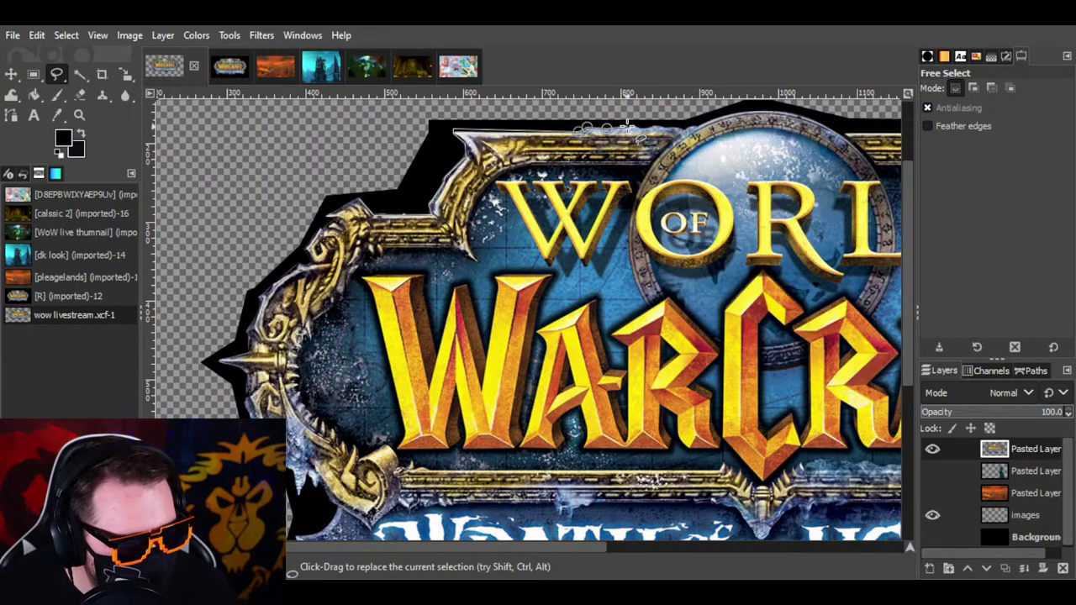
click(629, 127)
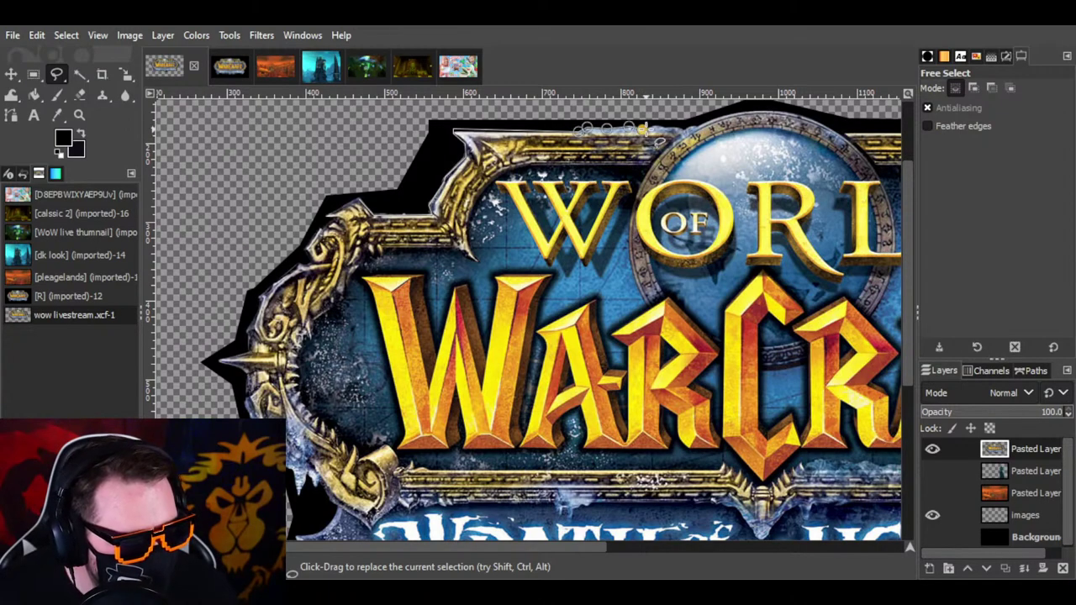
click(645, 128)
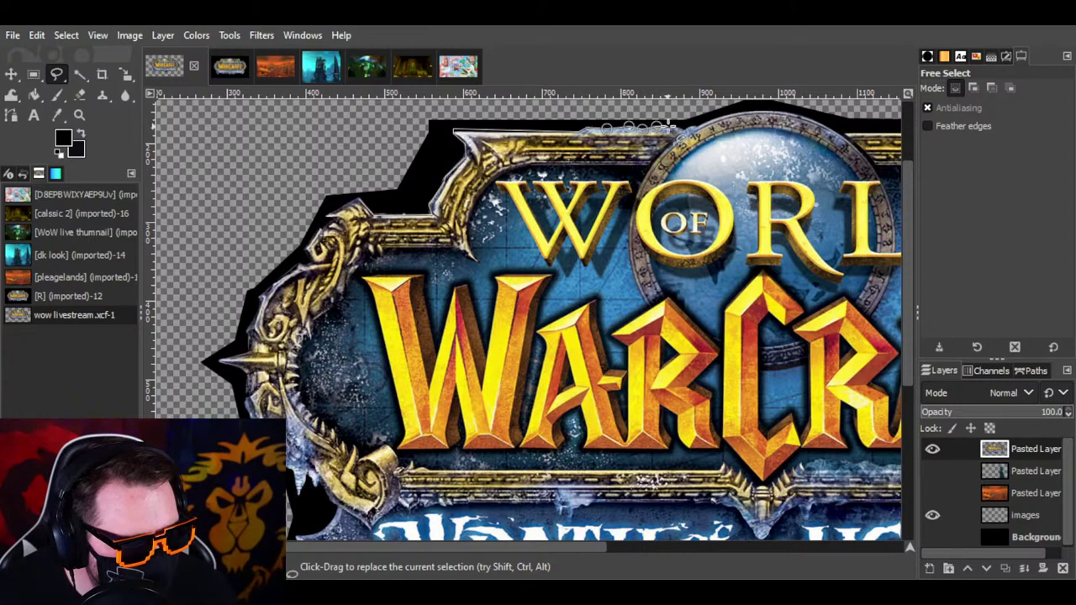
click(678, 127)
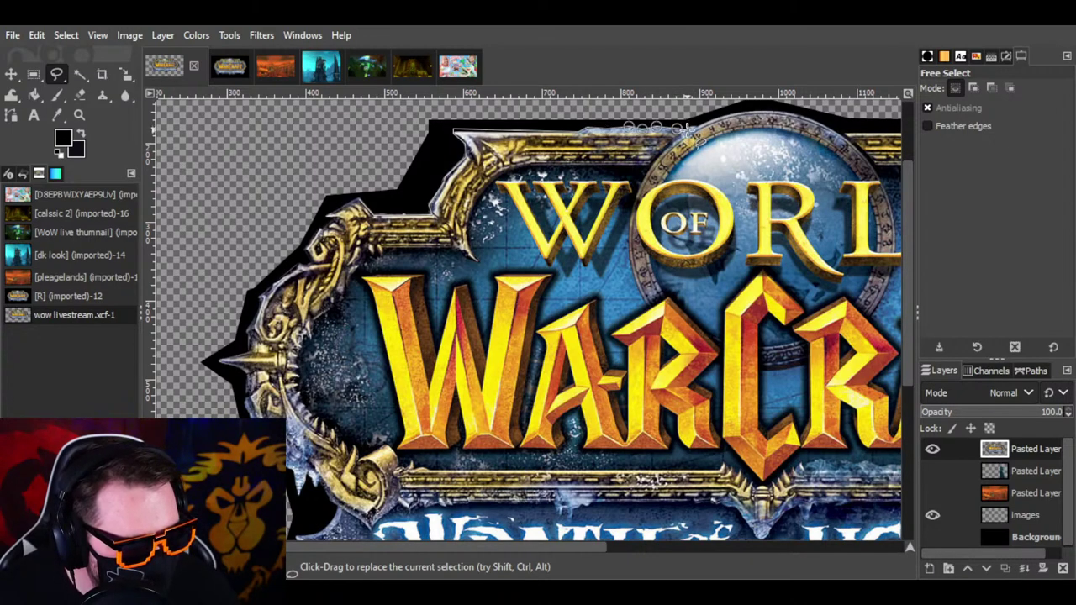
click(697, 125)
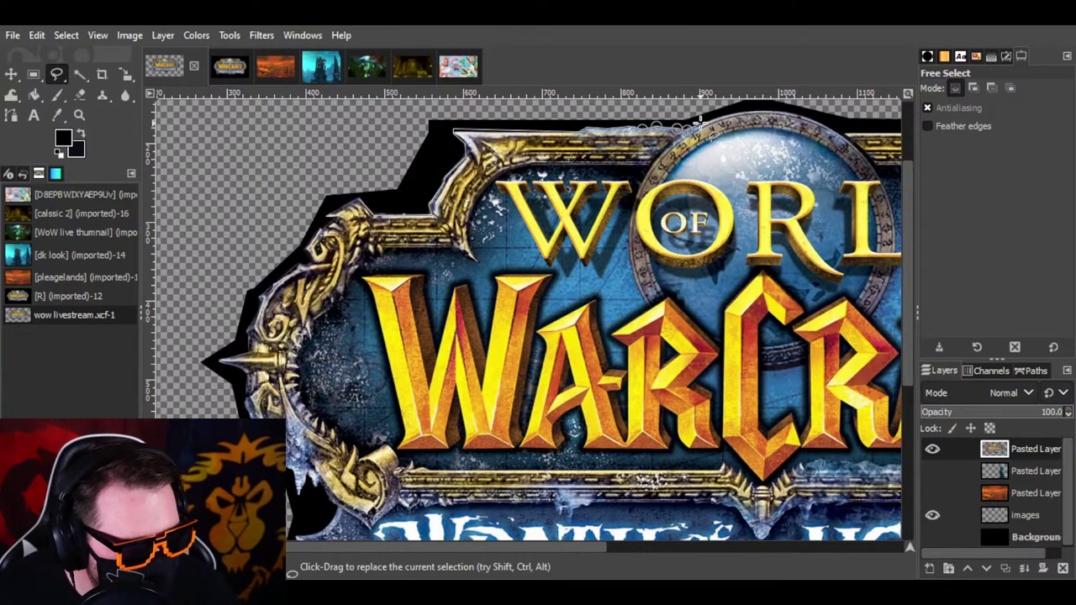
click(687, 106)
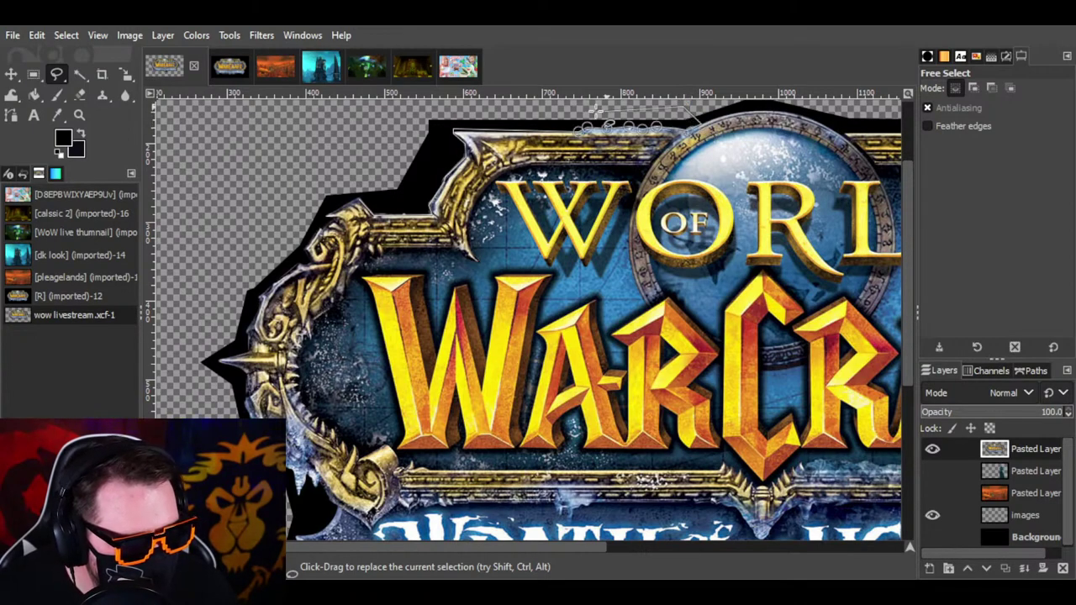
click(353, 112)
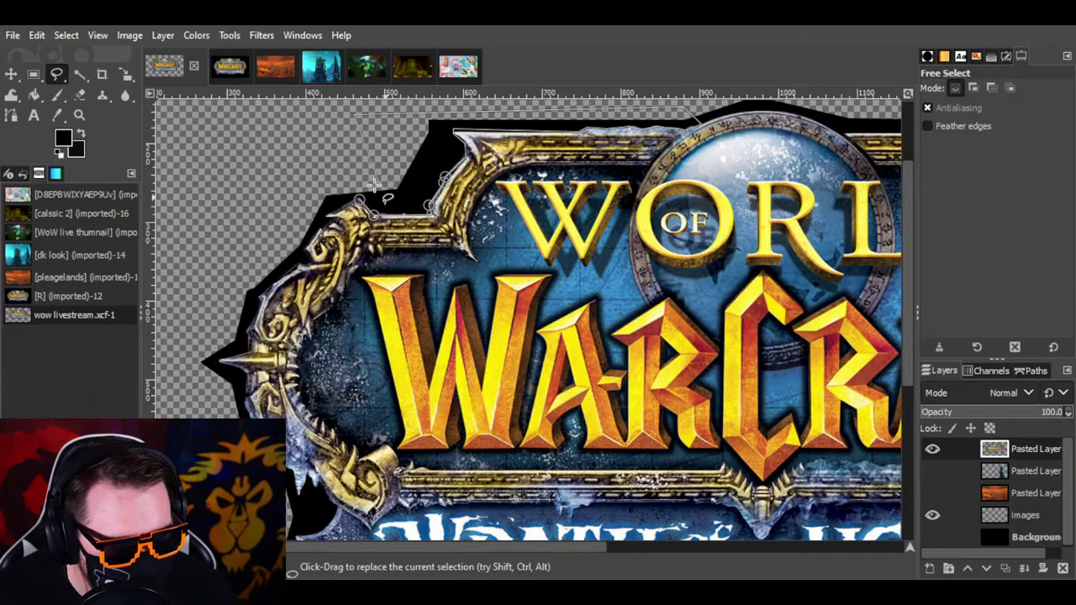
click(361, 198)
click(429, 208)
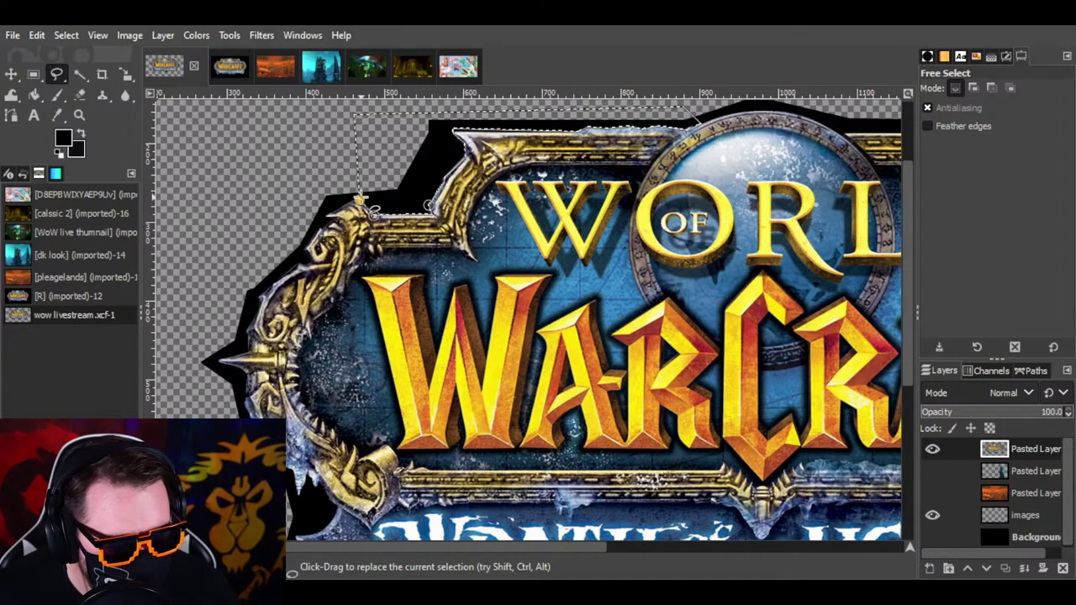
Step: Commit the selection and cut the black strip above the logo away
key(Return)
key(ctrl+x)
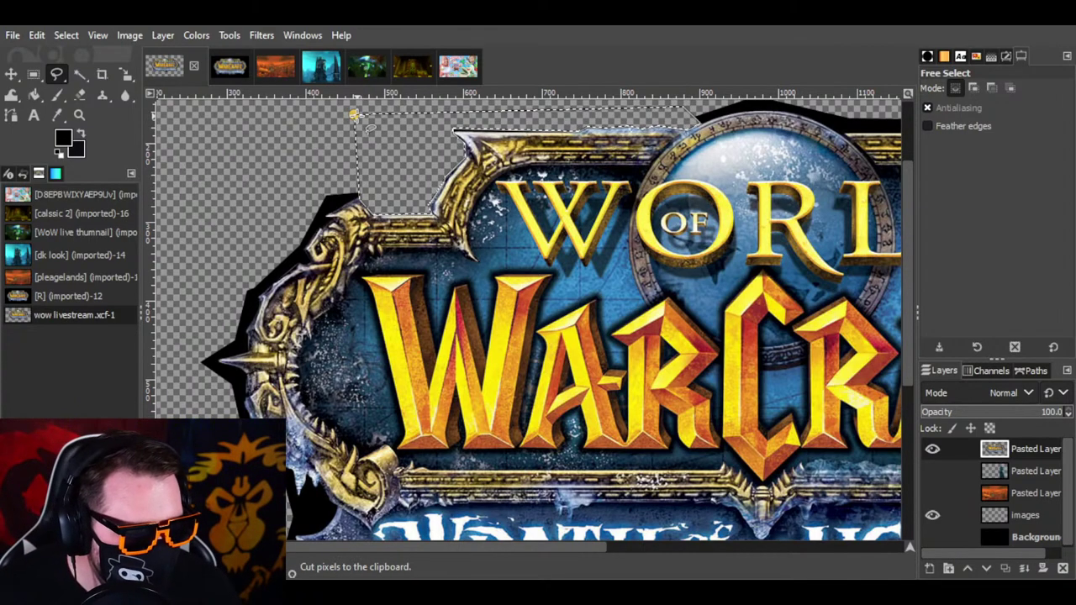
click(77, 35)
Step: Clear the selection and zoom in on the logo's upper edge
click(99, 78)
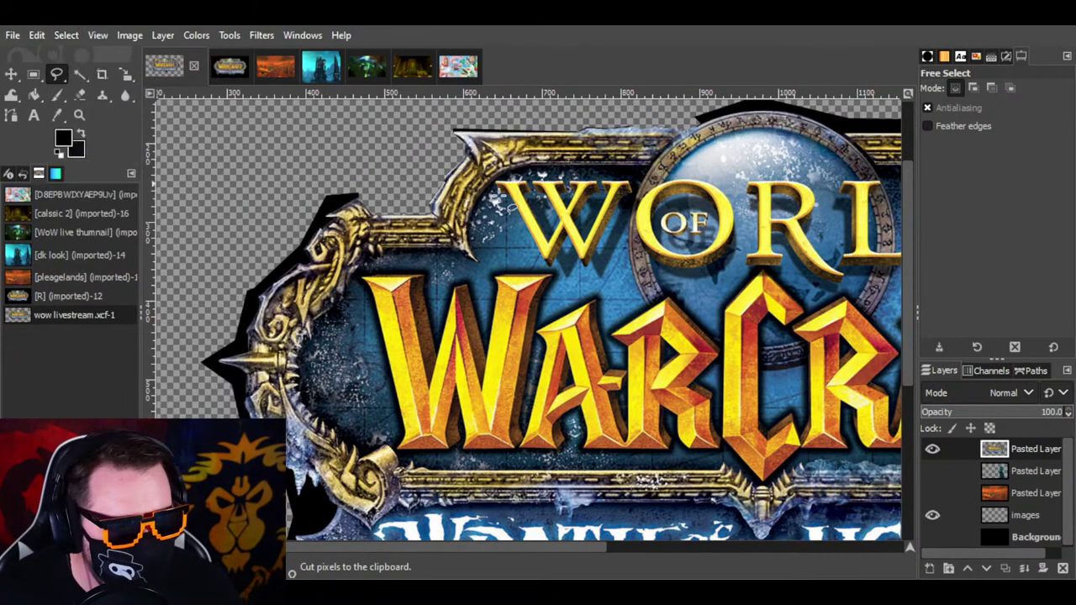
drag(562, 549, 629, 549)
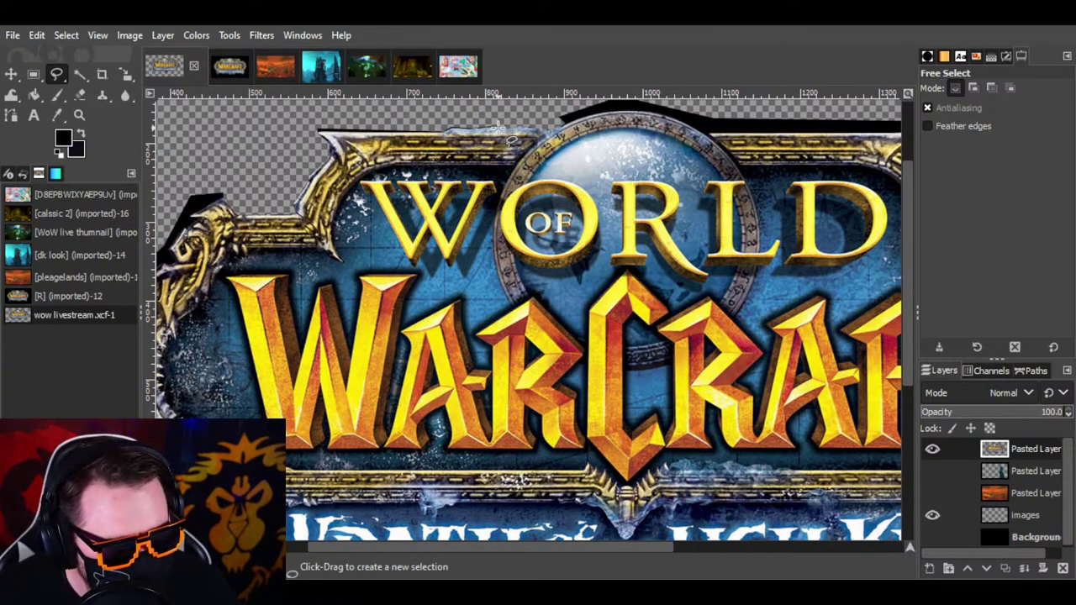
key(z)
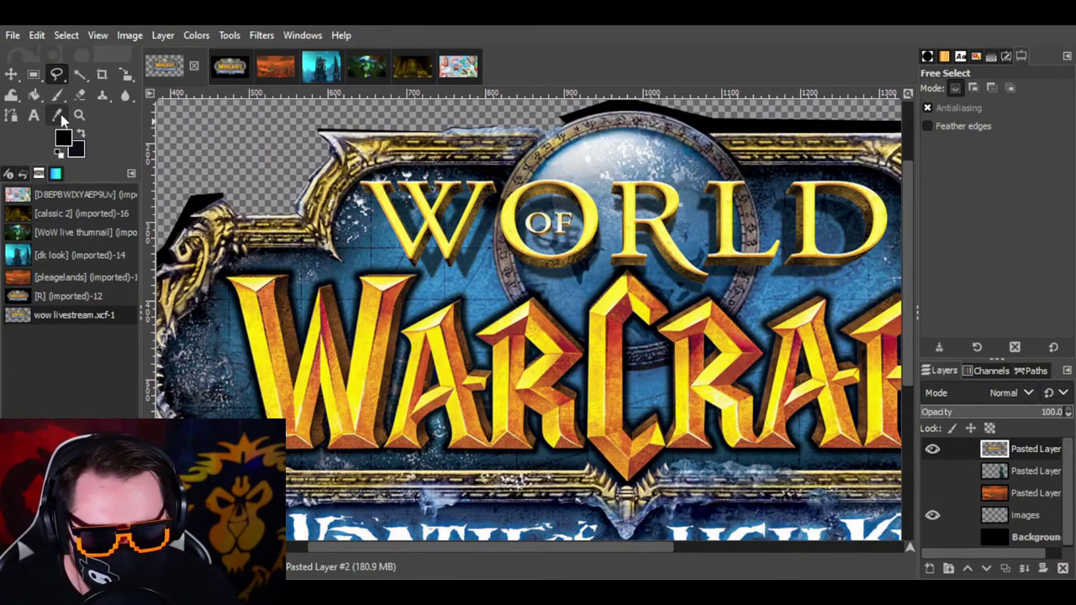
click(528, 141)
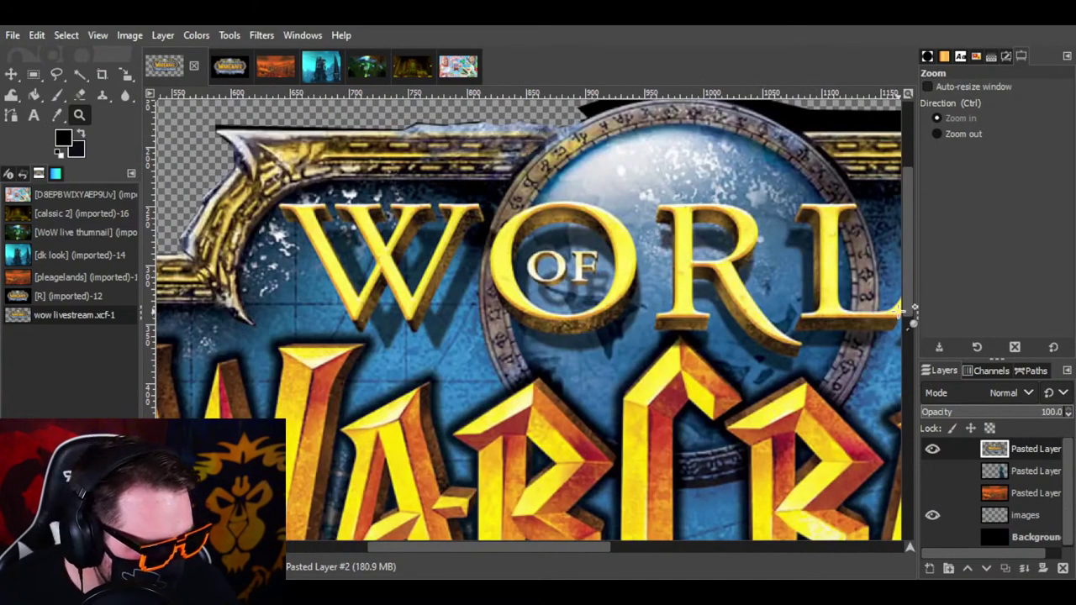
drag(908, 313, 908, 284)
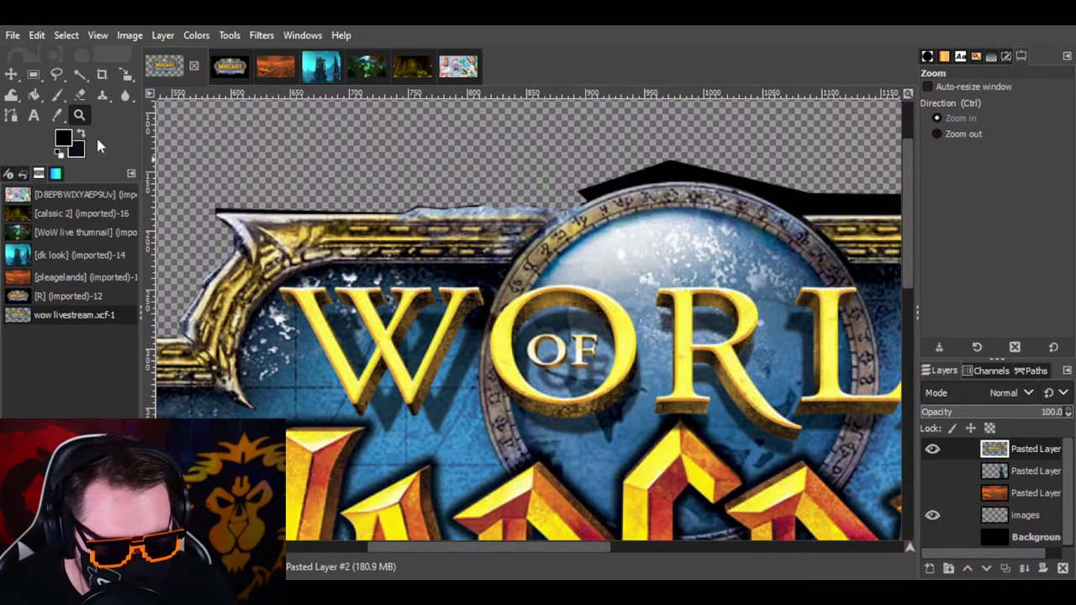
Step: Outline the leftover dark sliver along the top edge, cut it, and deselect
click(56, 74)
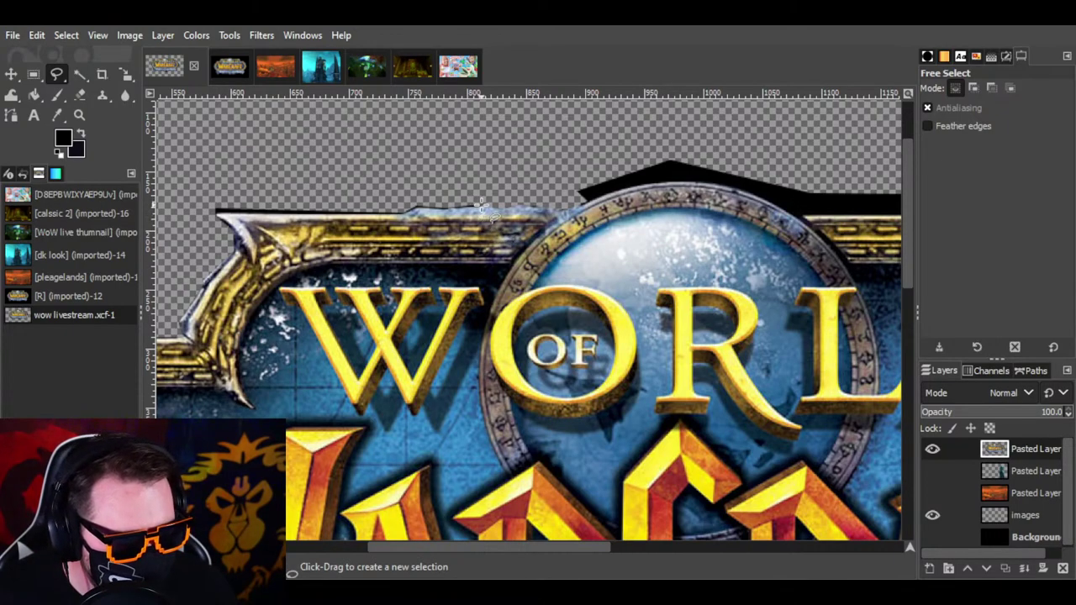
mouse_move(481, 206)
mouse_down()
mouse_move(208, 215)
mouse_move(206, 178)
mouse_up()
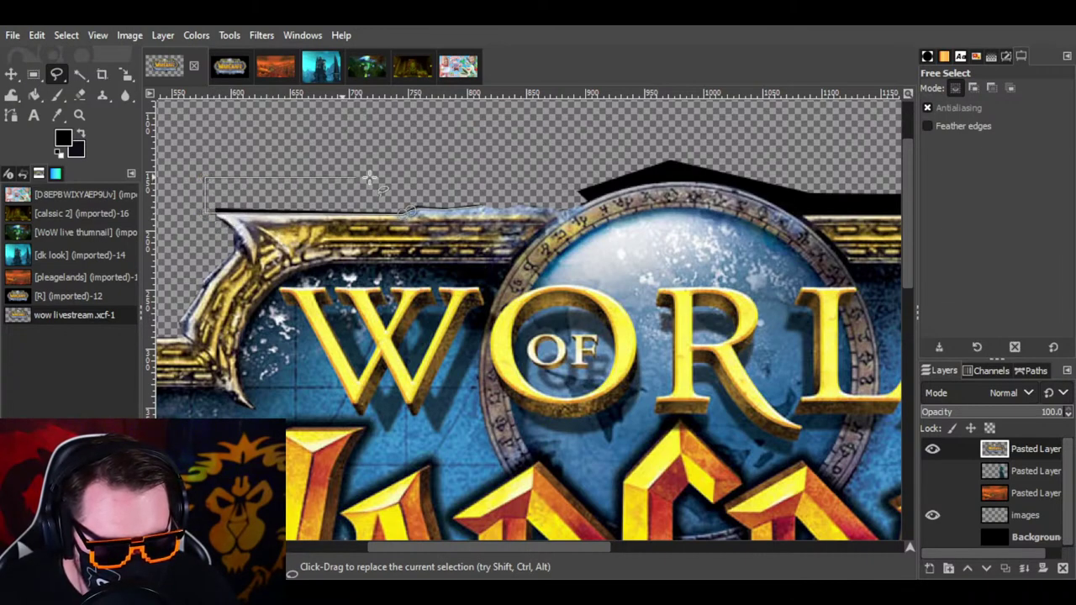
click(481, 204)
key(ctrl+x)
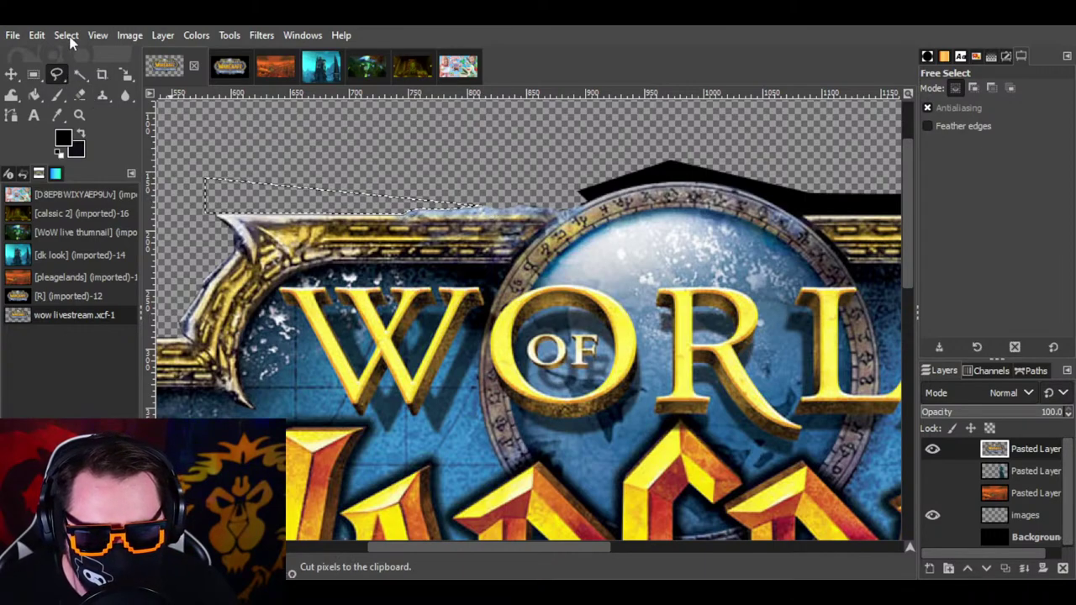
click(66, 34)
click(93, 78)
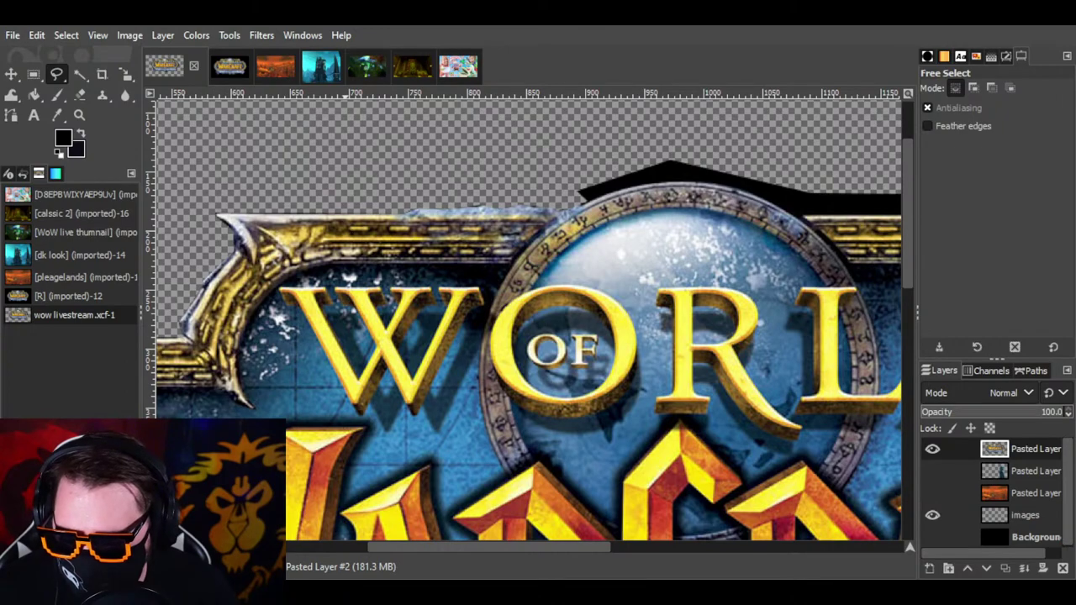
Step: Outline the black patch above the globe and top frame, cut it to transparency, and deselect
scroll(507, 548, right, 3)
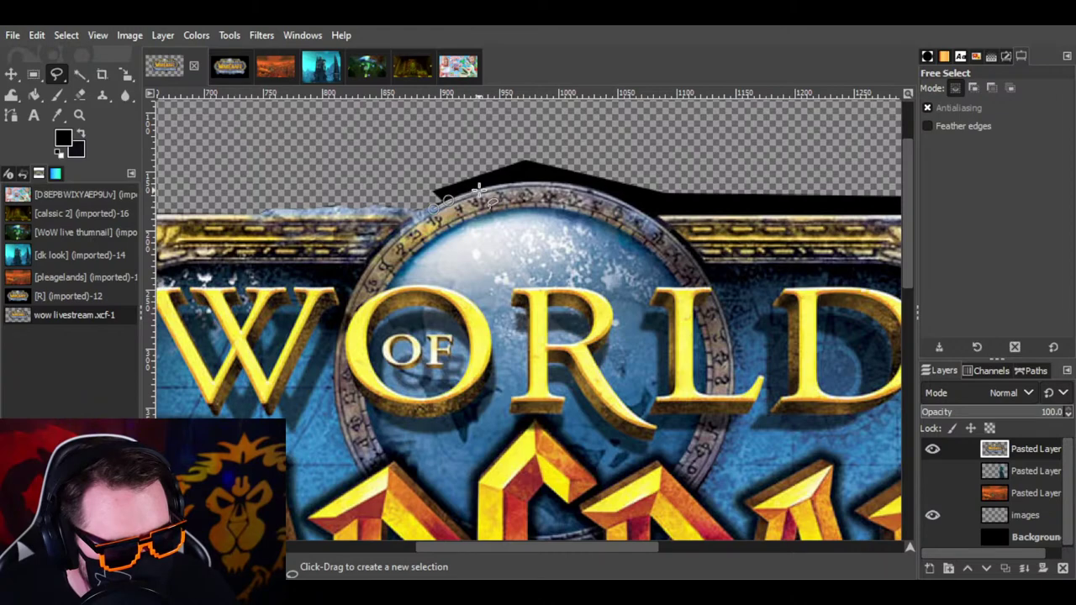
key(Return)
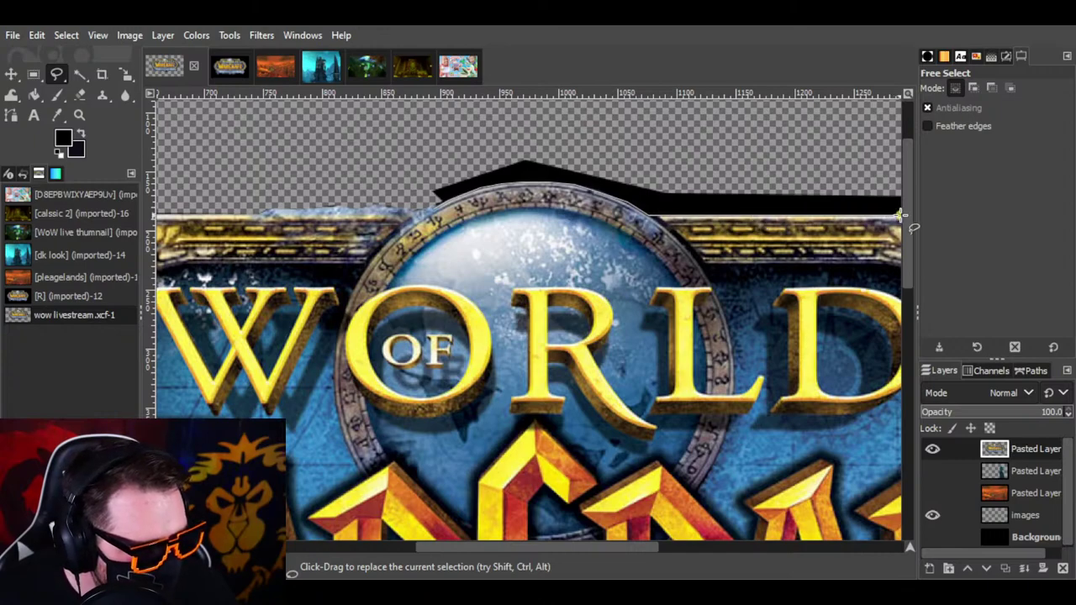
drag(574, 548, 681, 544)
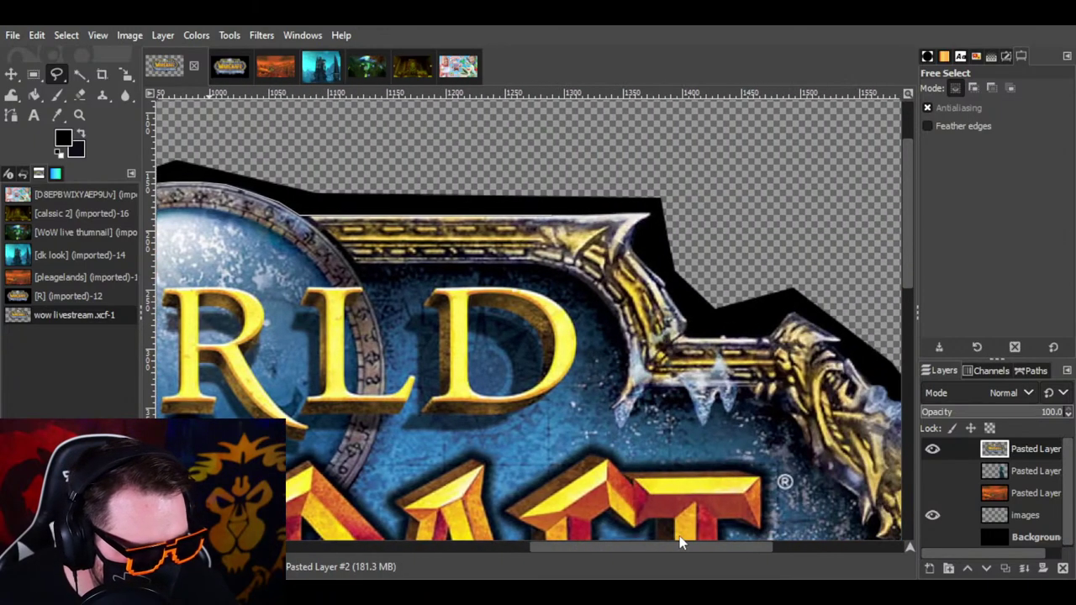
click(648, 213)
drag(697, 548, 538, 547)
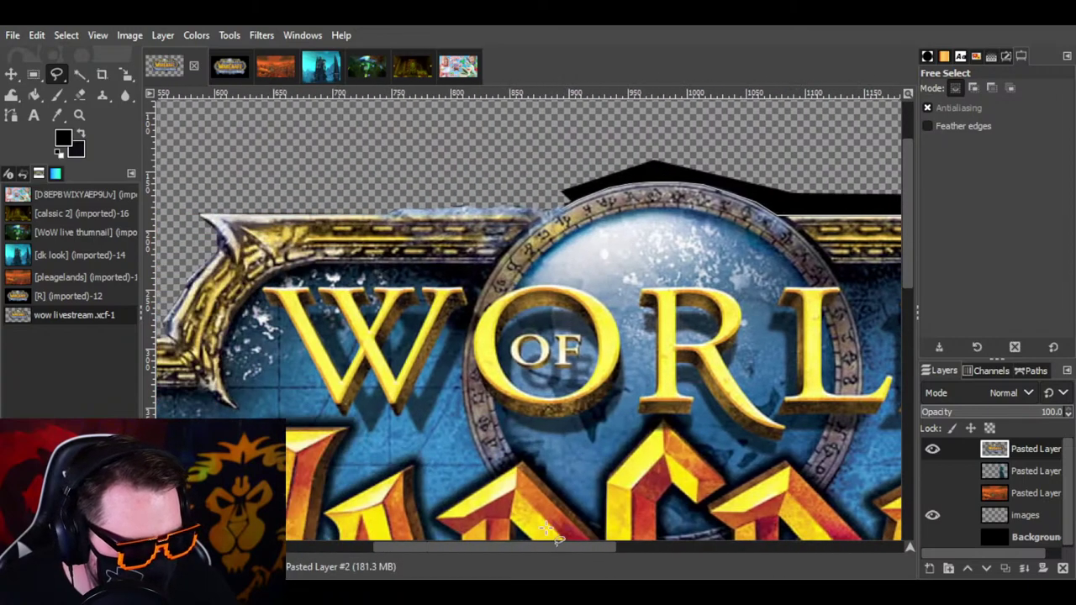
click(502, 131)
click(561, 209)
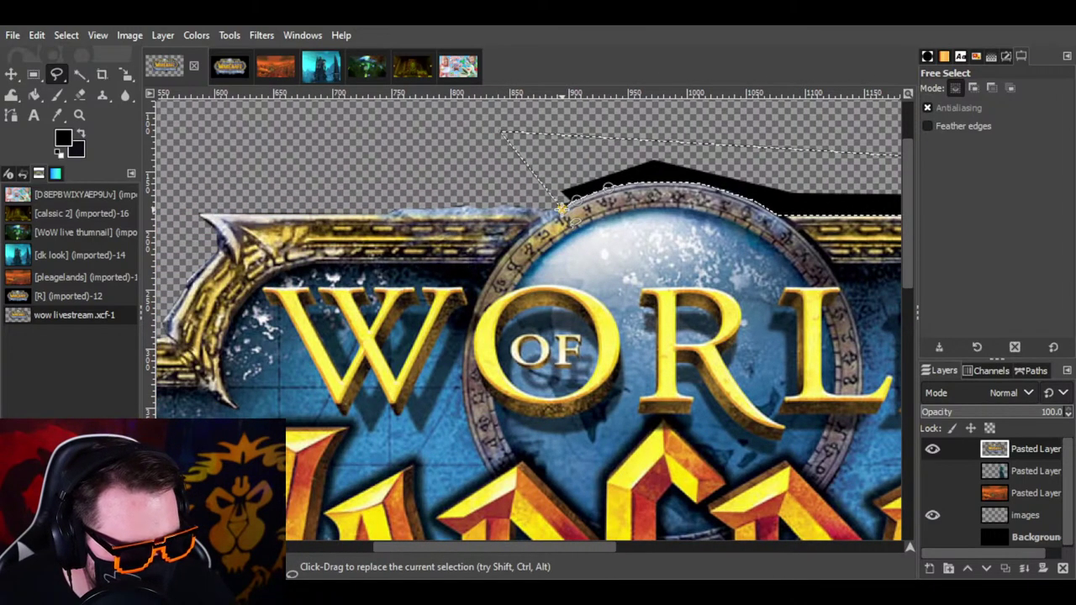
key(ctrl+x)
drag(564, 549, 602, 550)
click(67, 35)
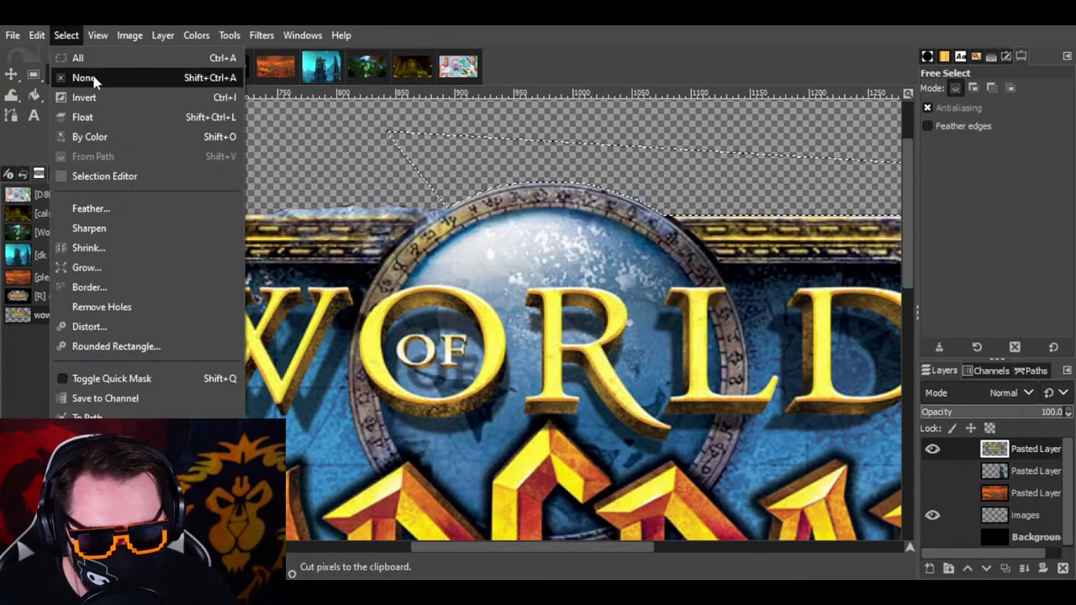
click(77, 78)
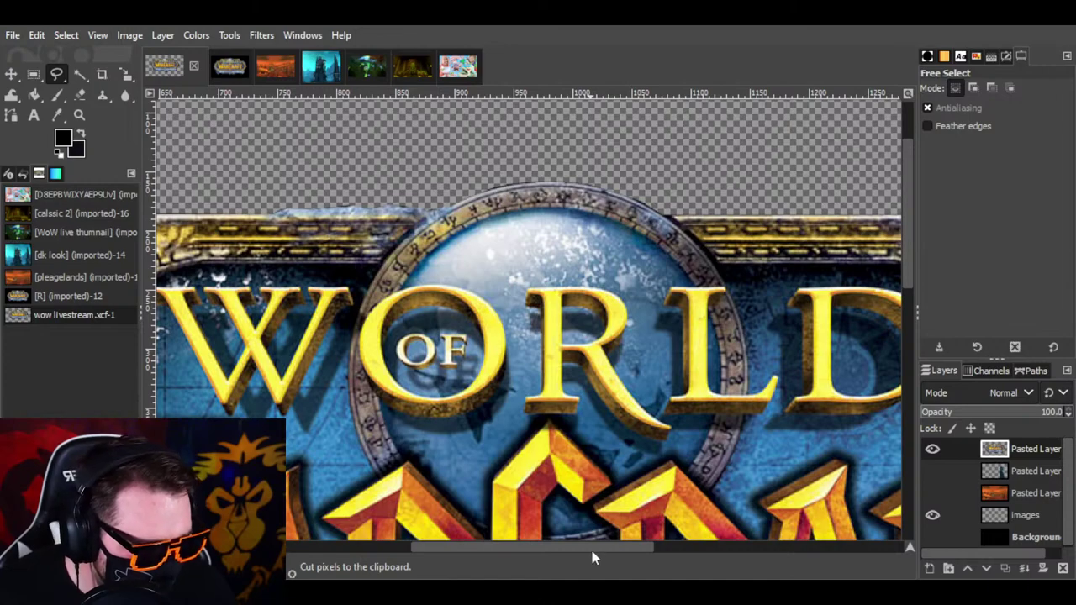
Step: Trace a Free Select outline along the frame's upper-right corner around the black area
drag(592, 556, 705, 548)
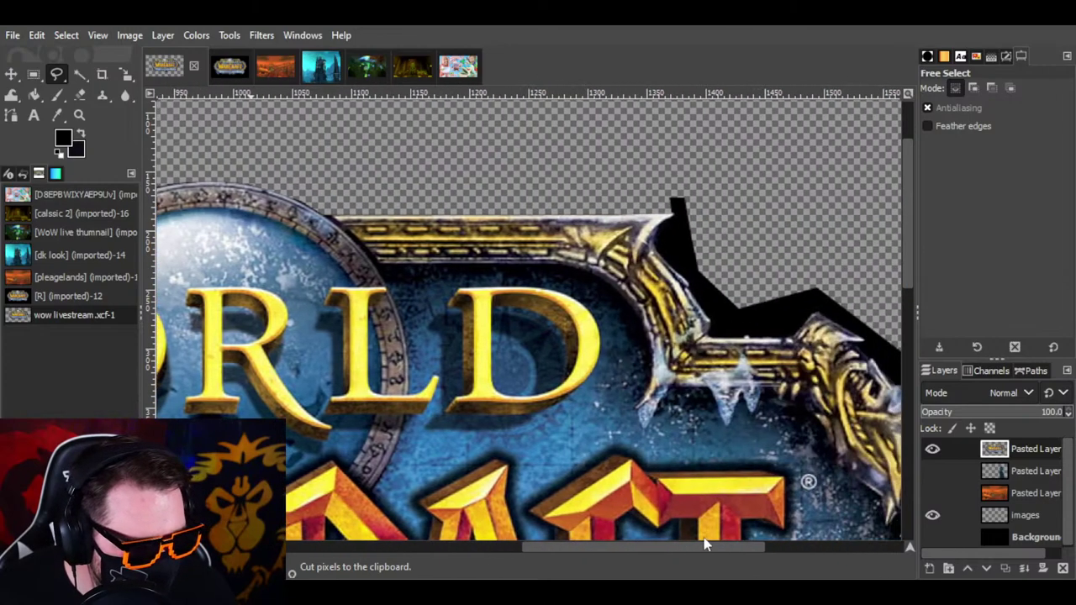
click(673, 215)
key(Escape)
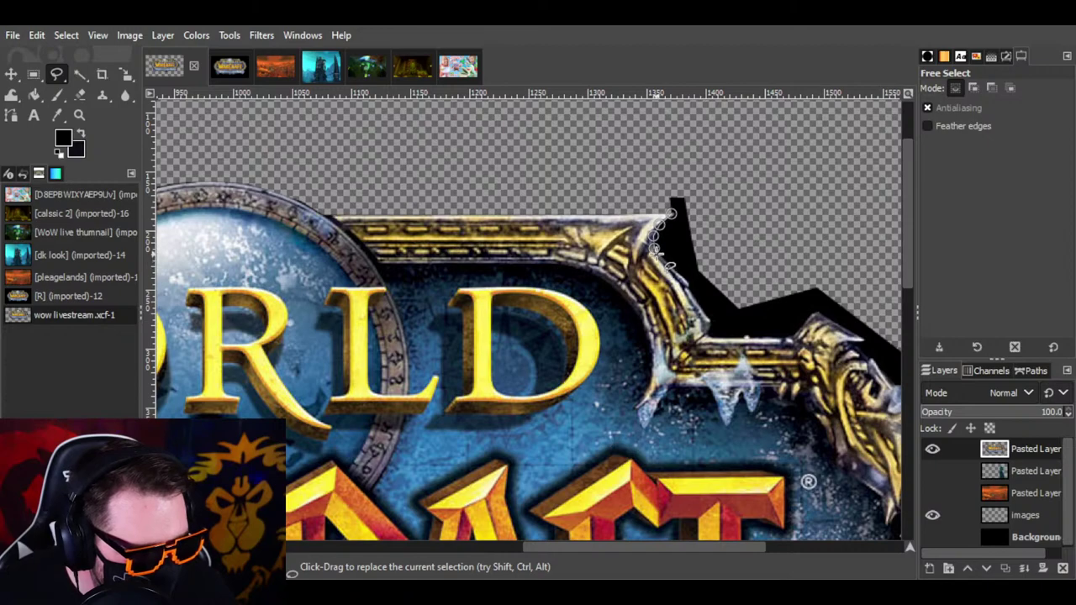
click(656, 252)
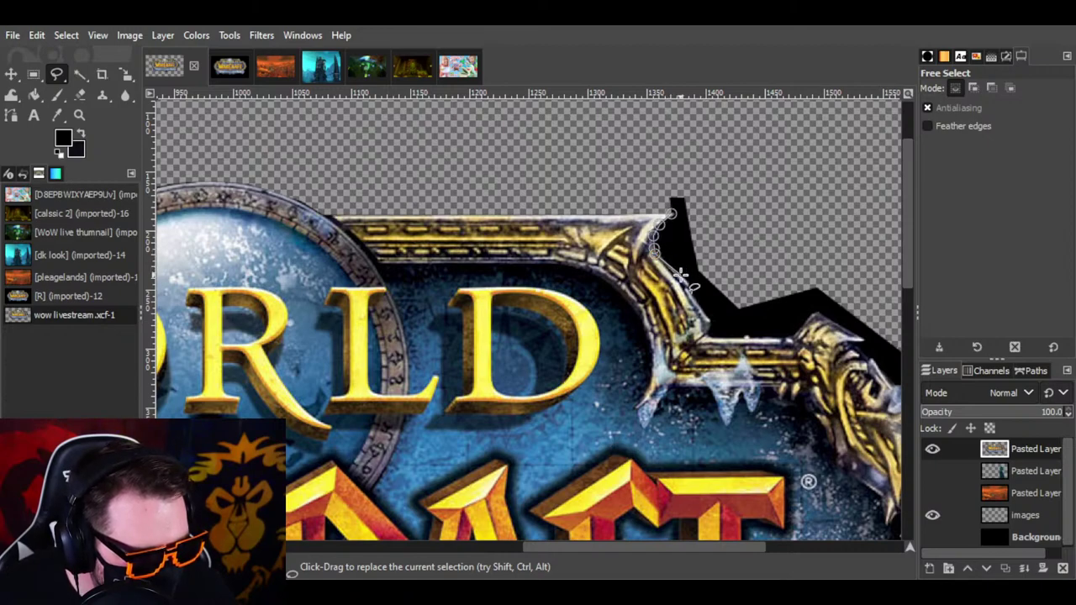
click(687, 285)
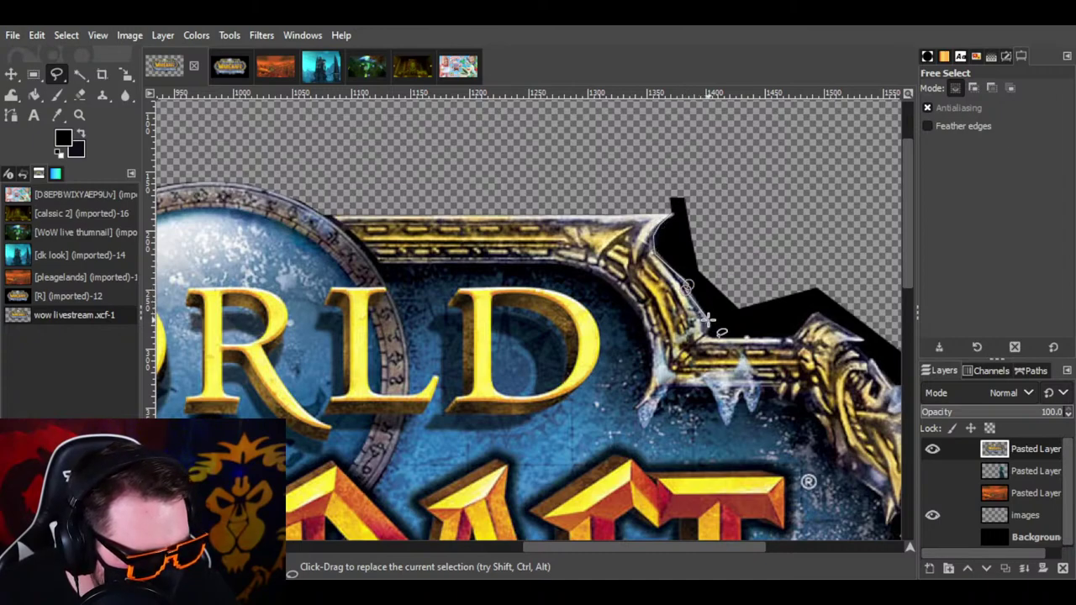
click(708, 322)
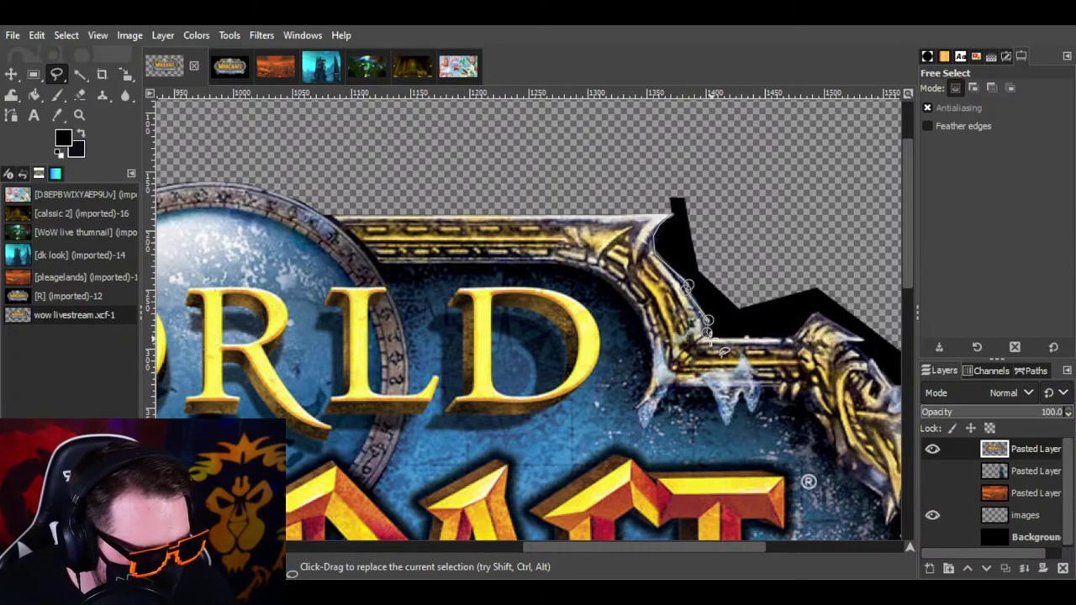
click(795, 339)
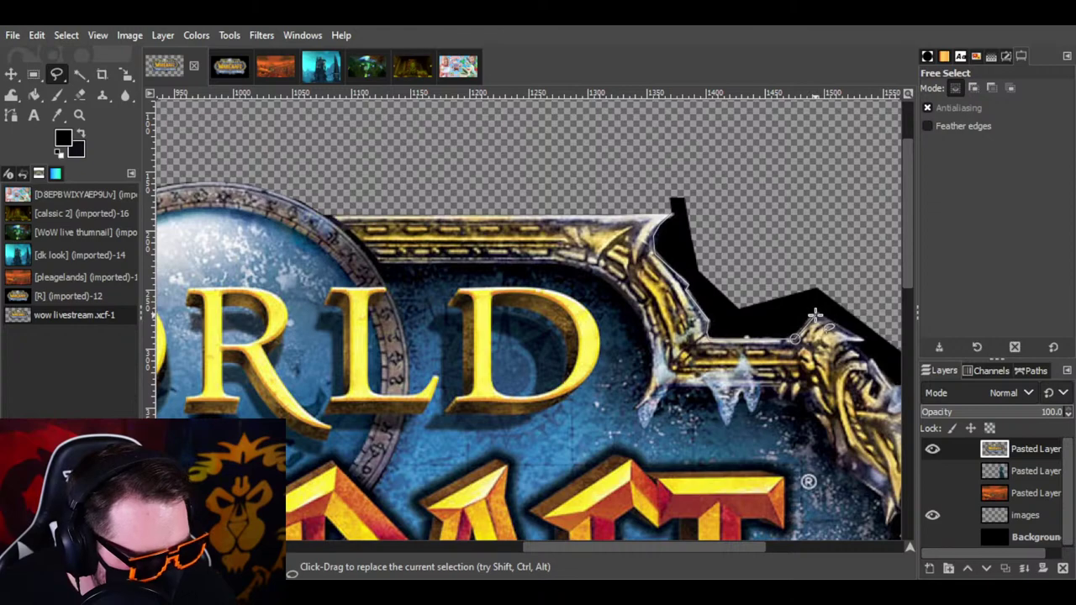
click(815, 315)
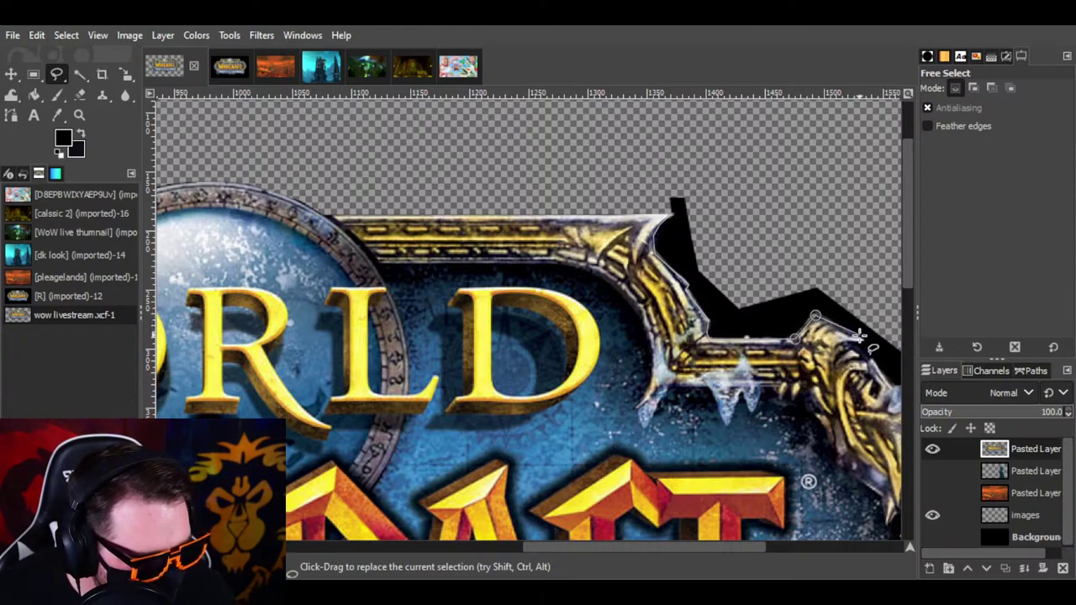
click(865, 341)
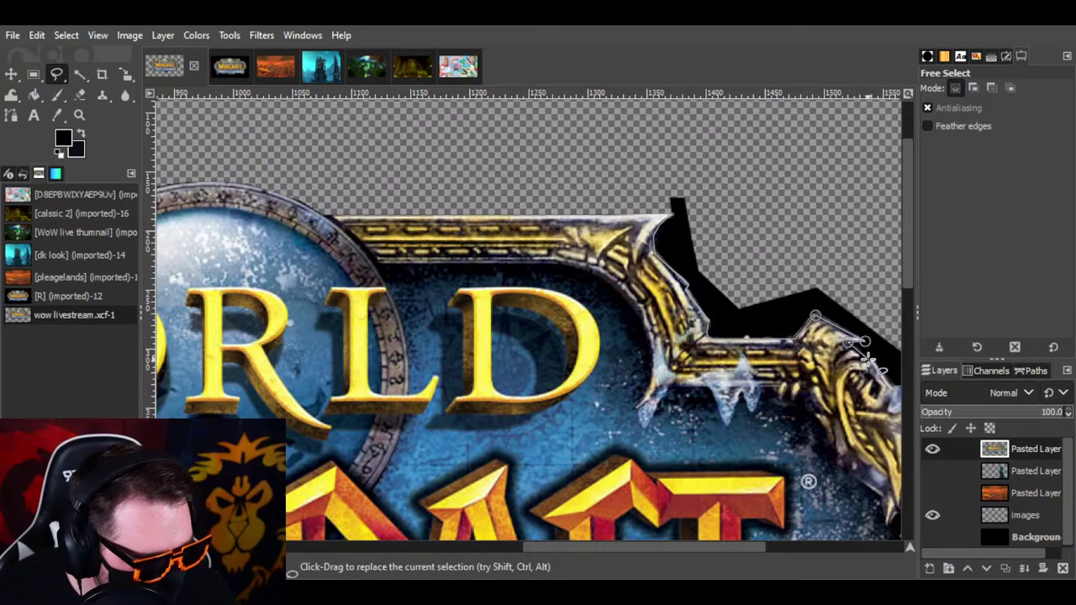
click(893, 328)
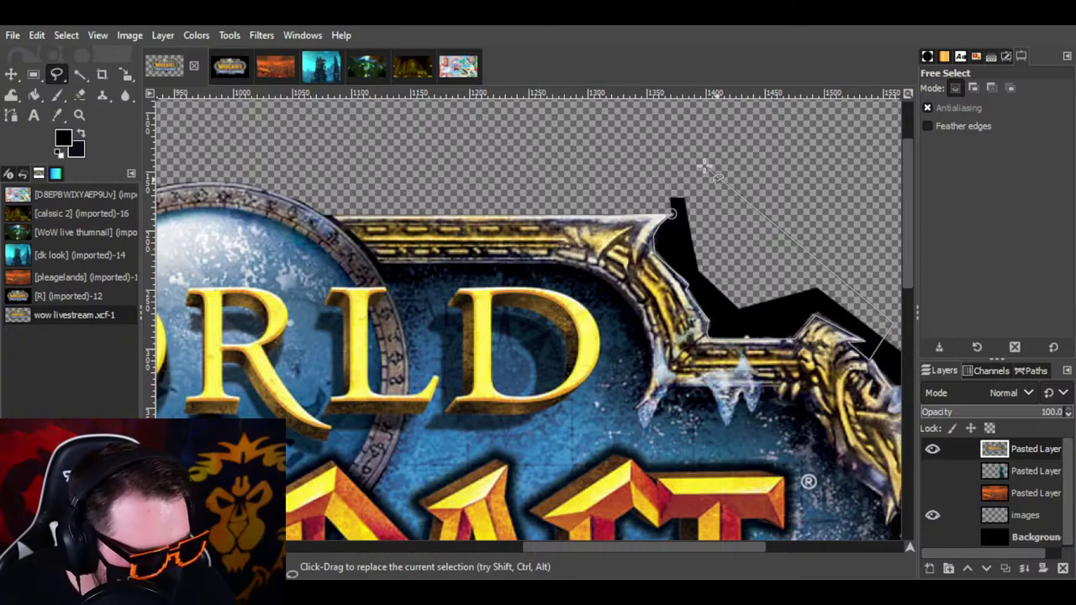
click(670, 157)
click(649, 203)
click(673, 215)
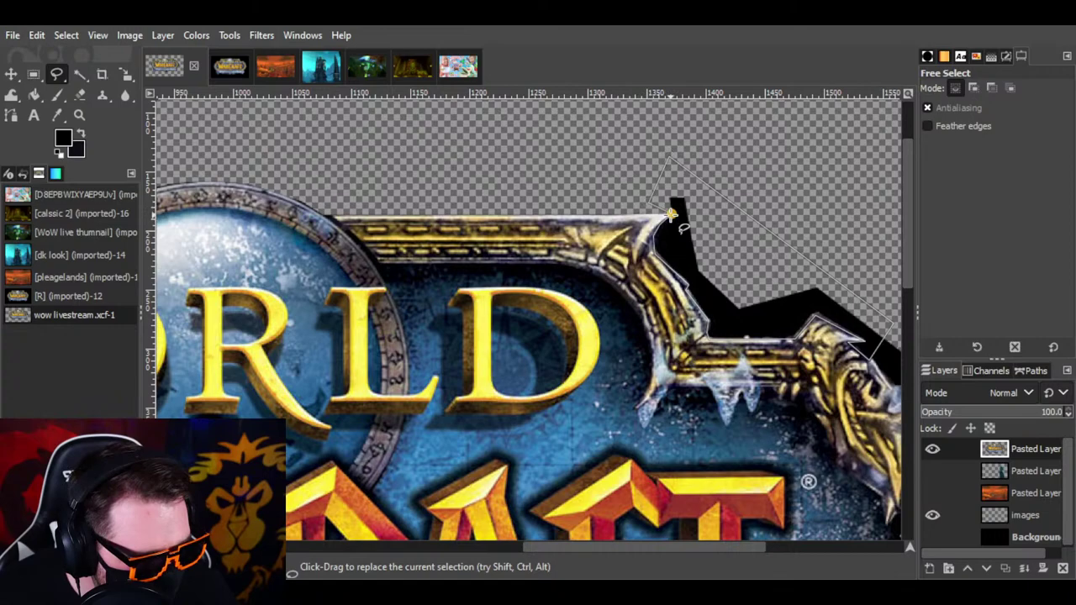
Step: Commit the outline, cut the black corner pixels away, and clear the selection
key(Return)
key(ctrl+x)
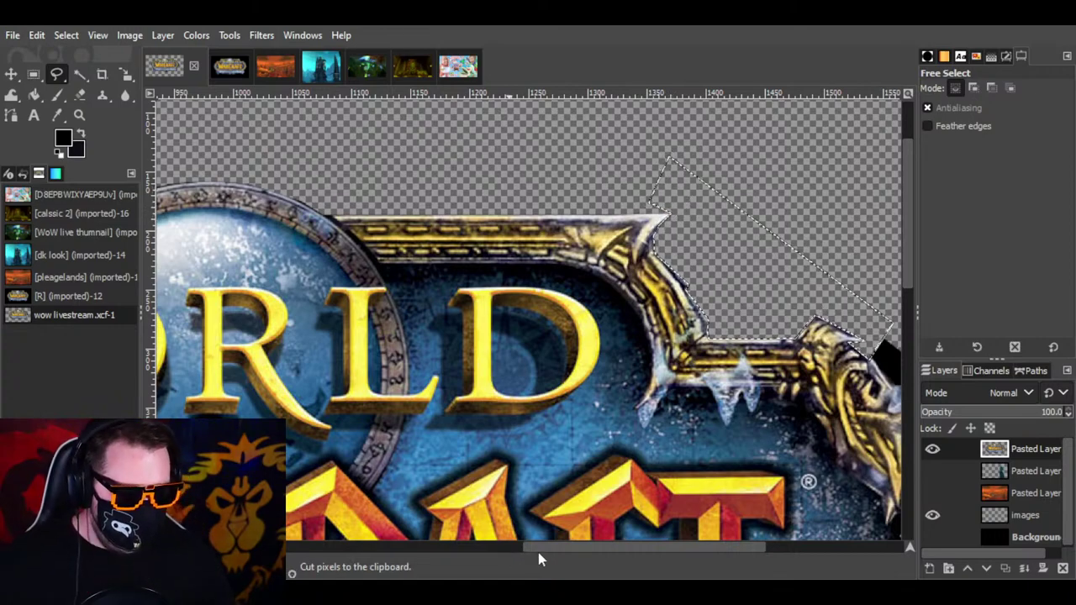
mouse_move(539, 551)
mouse_down()
mouse_move(577, 552)
mouse_move(560, 557)
mouse_up()
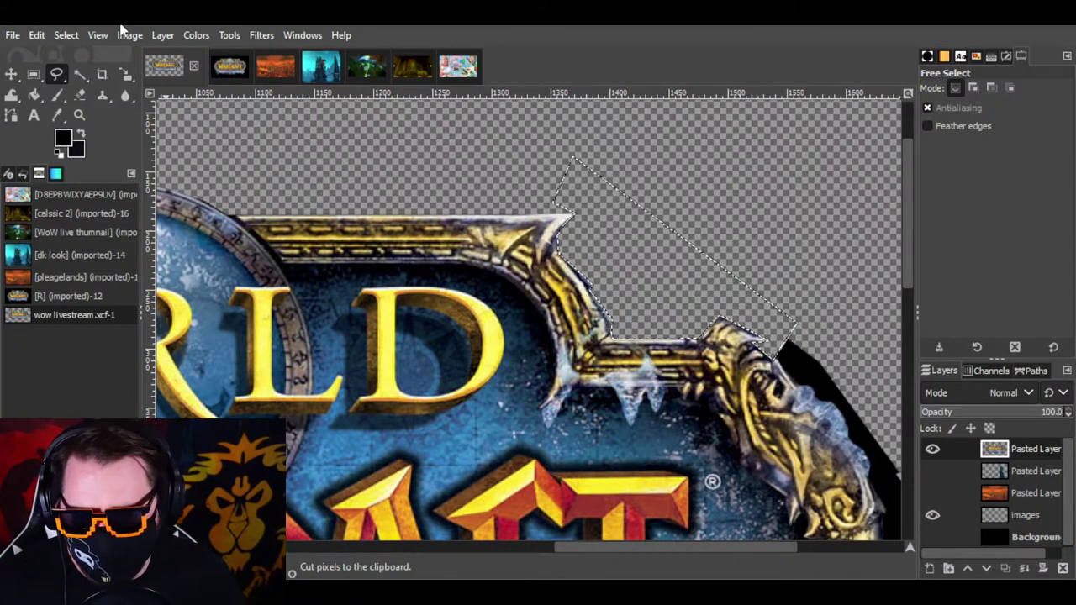
click(67, 34)
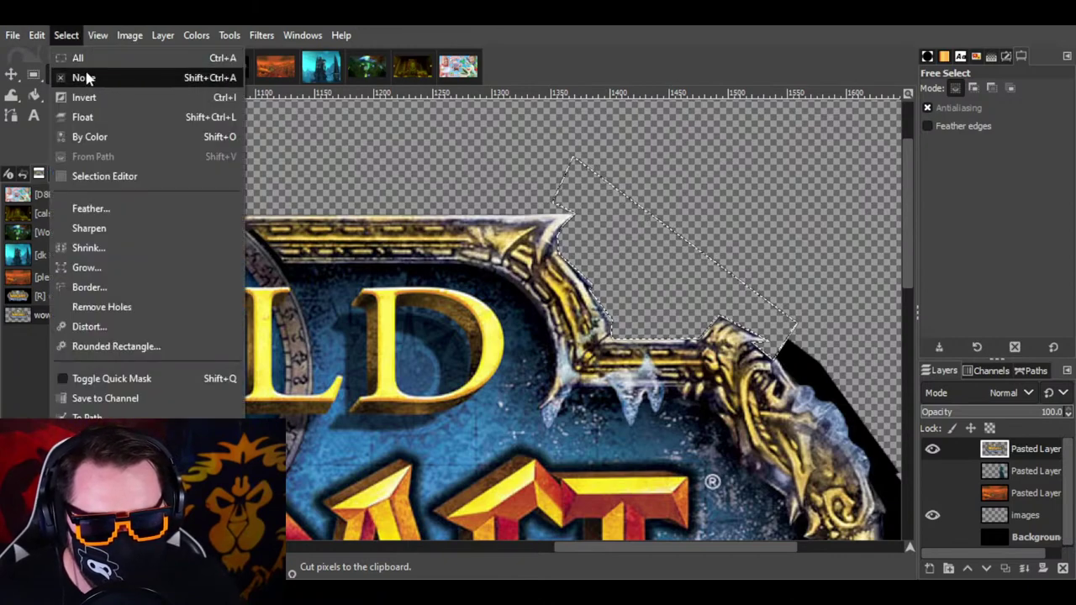
click(82, 75)
Step: Outline the black area along the frame's right edge above the spike and cut it out
drag(702, 552, 768, 548)
scroll(722, 309, down, 3)
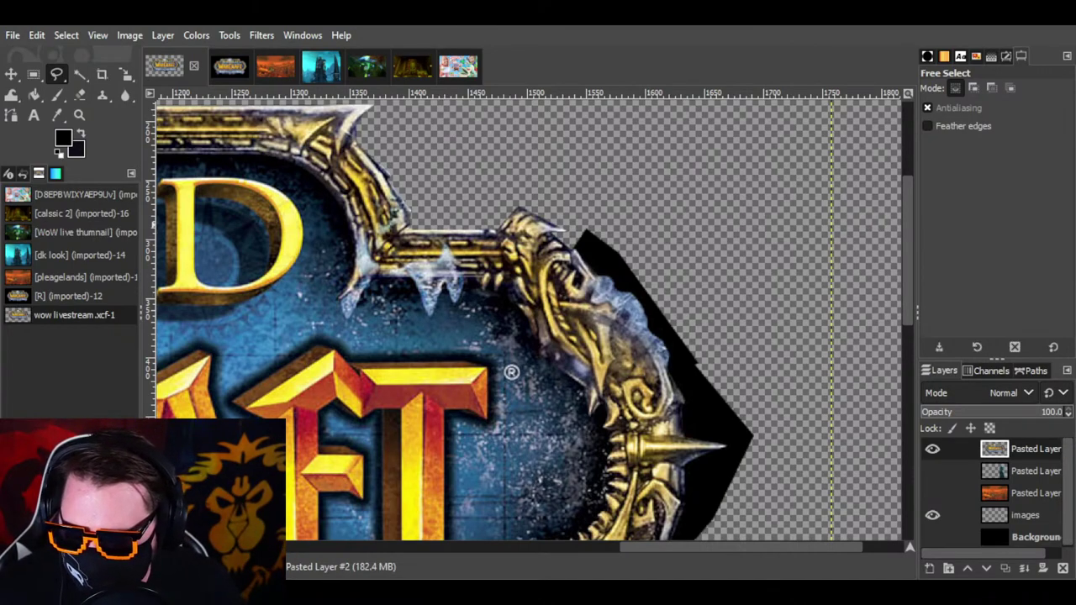
click(572, 246)
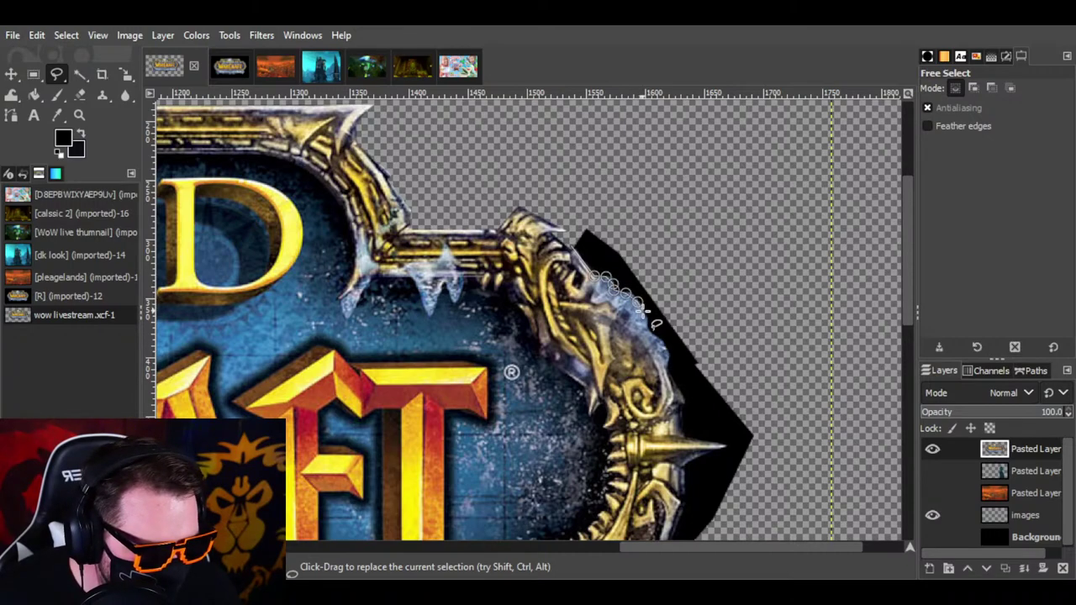
click(644, 315)
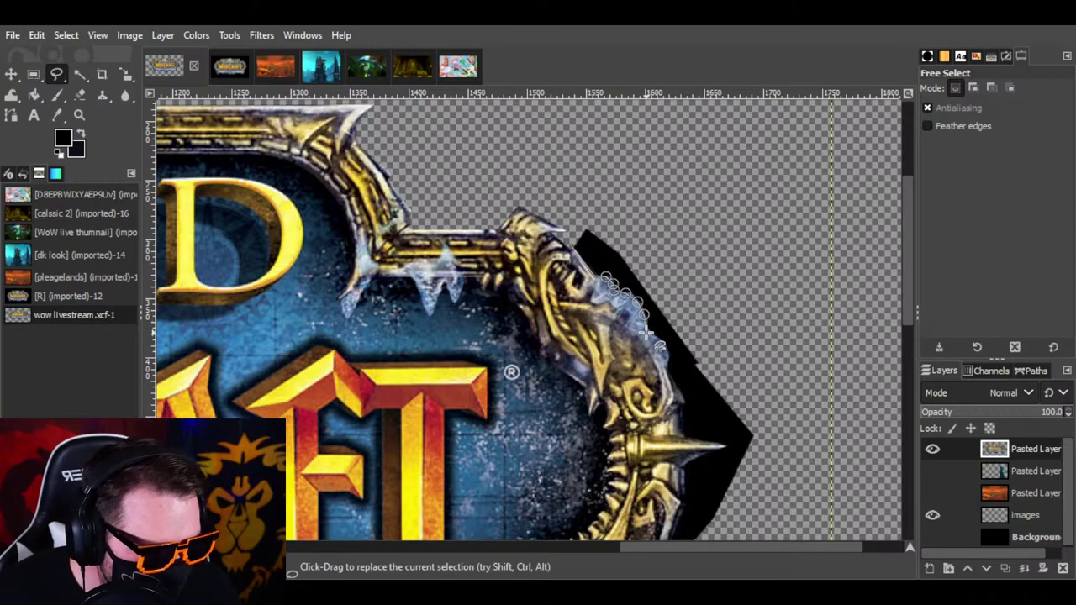
click(649, 329)
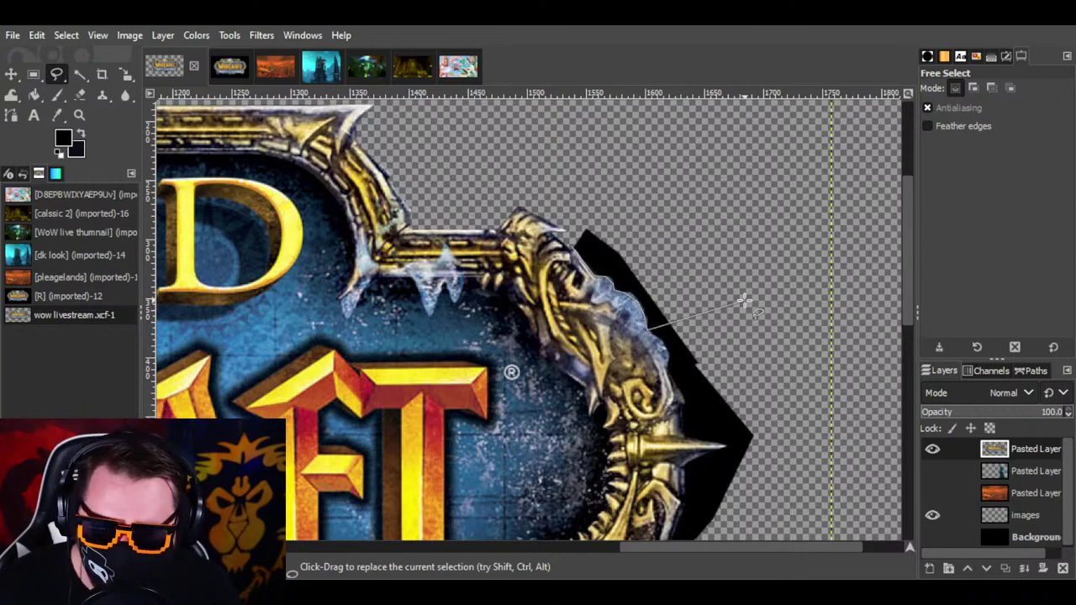
scroll(740, 303, down, 3)
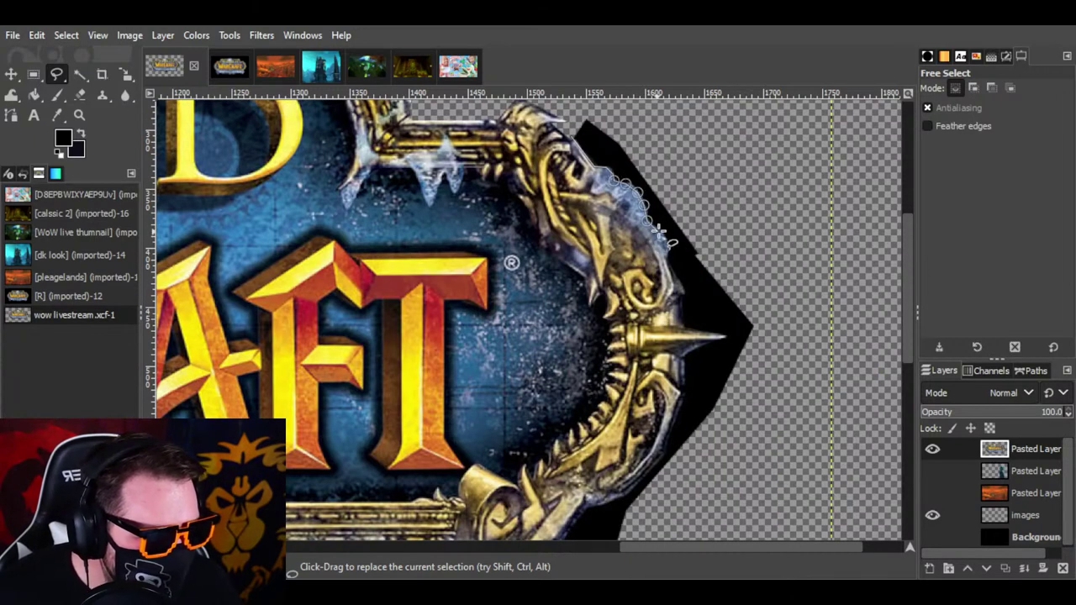
click(663, 235)
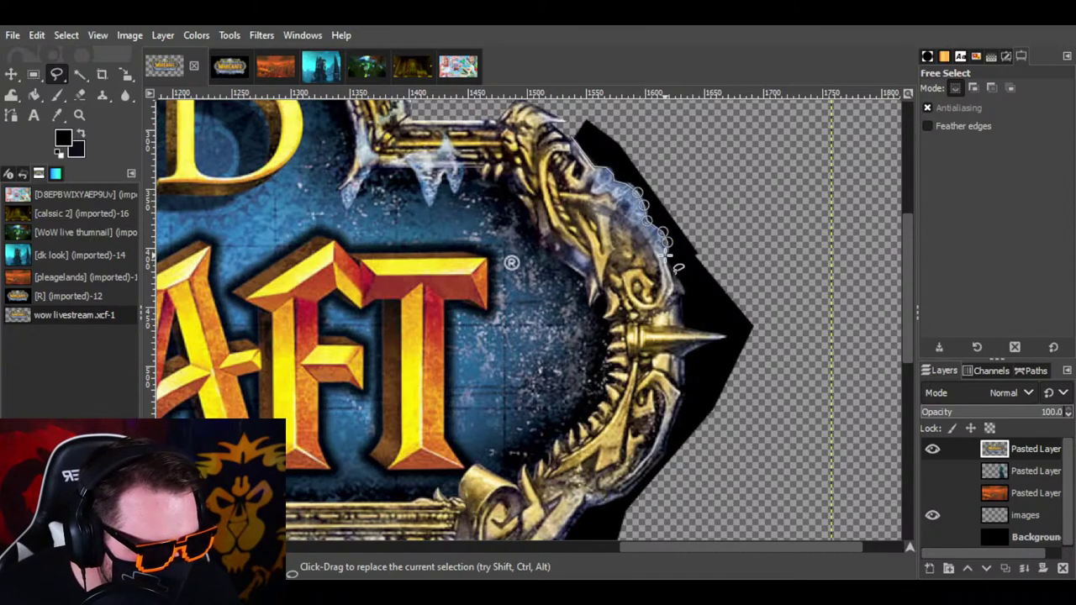
click(671, 263)
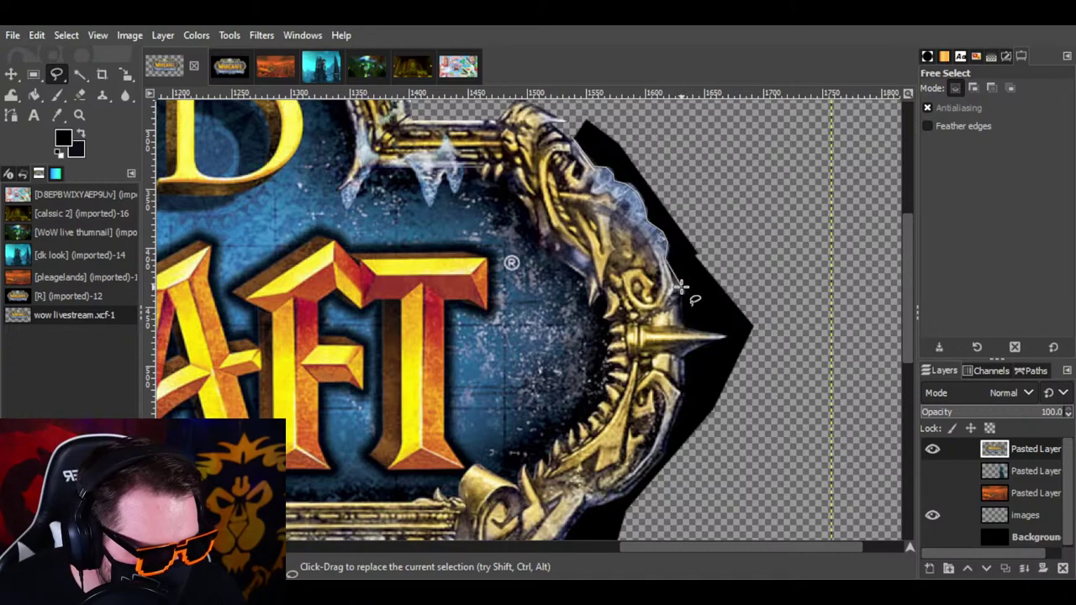
click(688, 107)
click(579, 108)
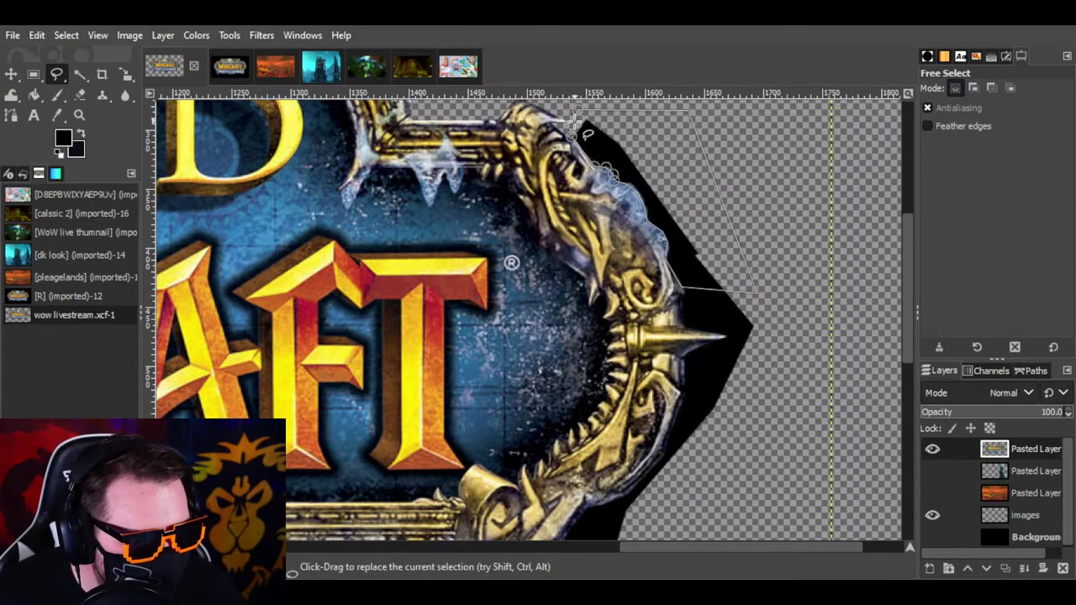
double_click(573, 135)
key(ctrl+x)
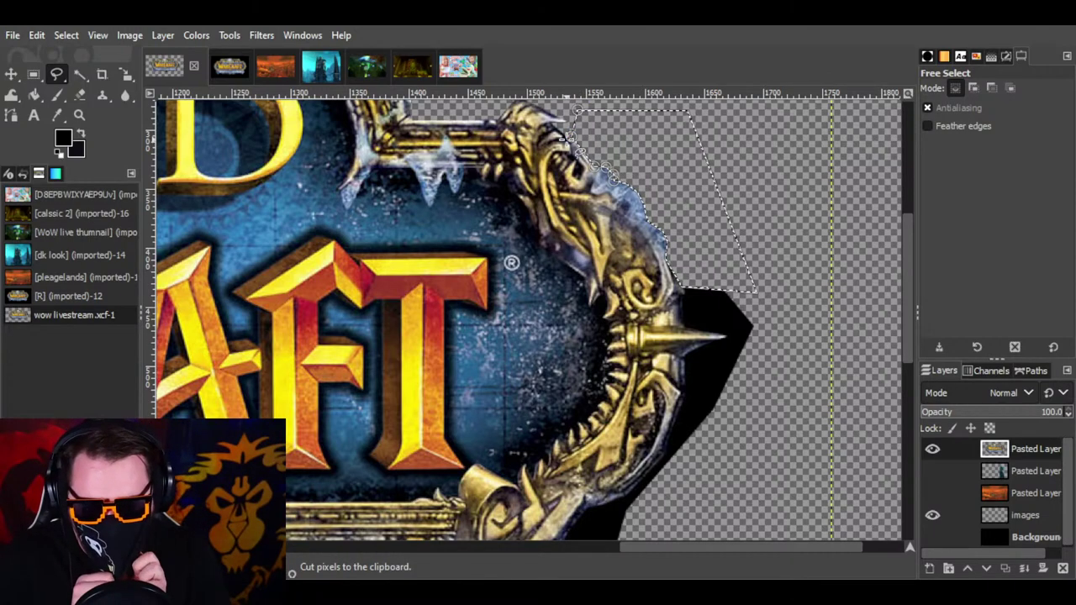
click(66, 35)
click(84, 78)
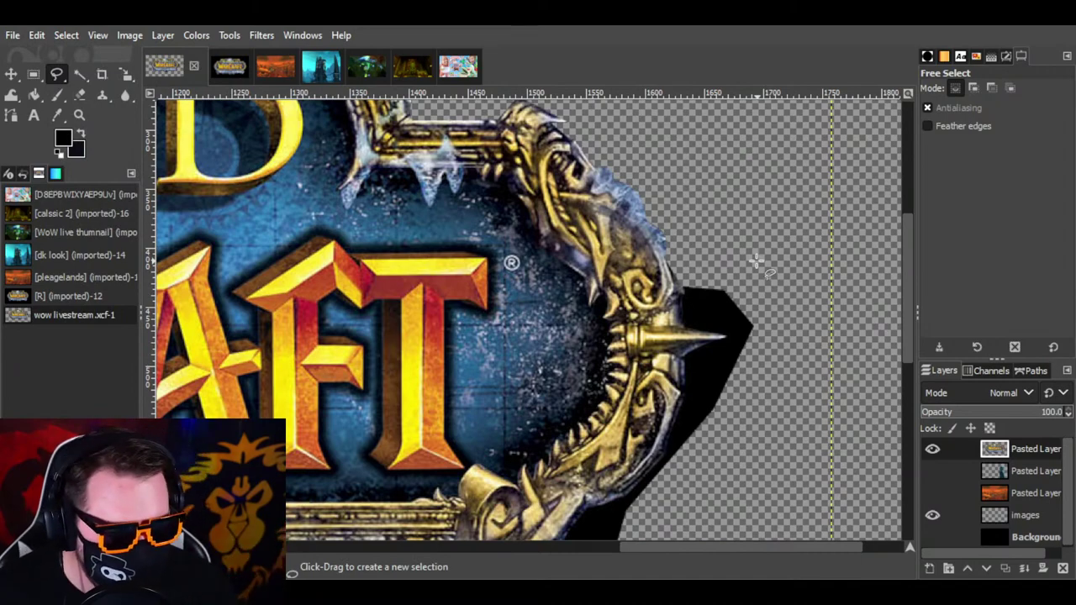
click(681, 296)
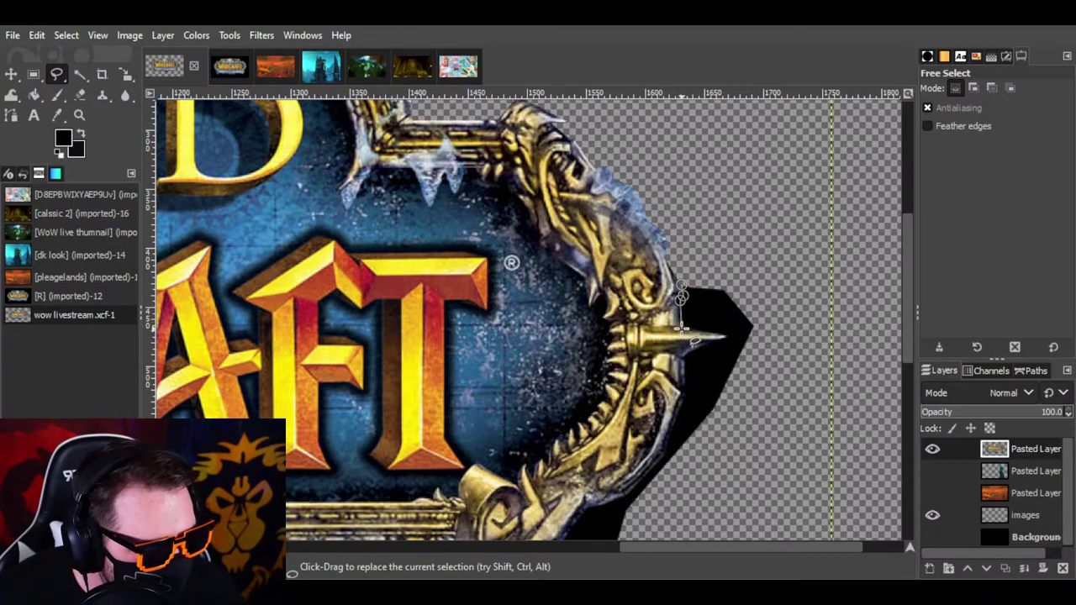
click(681, 323)
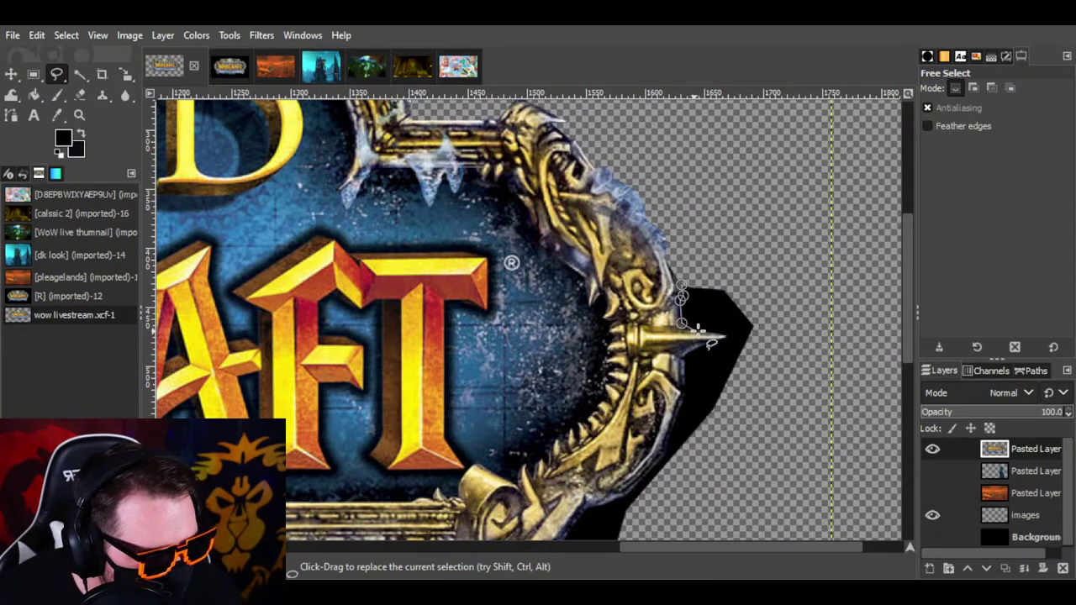
click(697, 330)
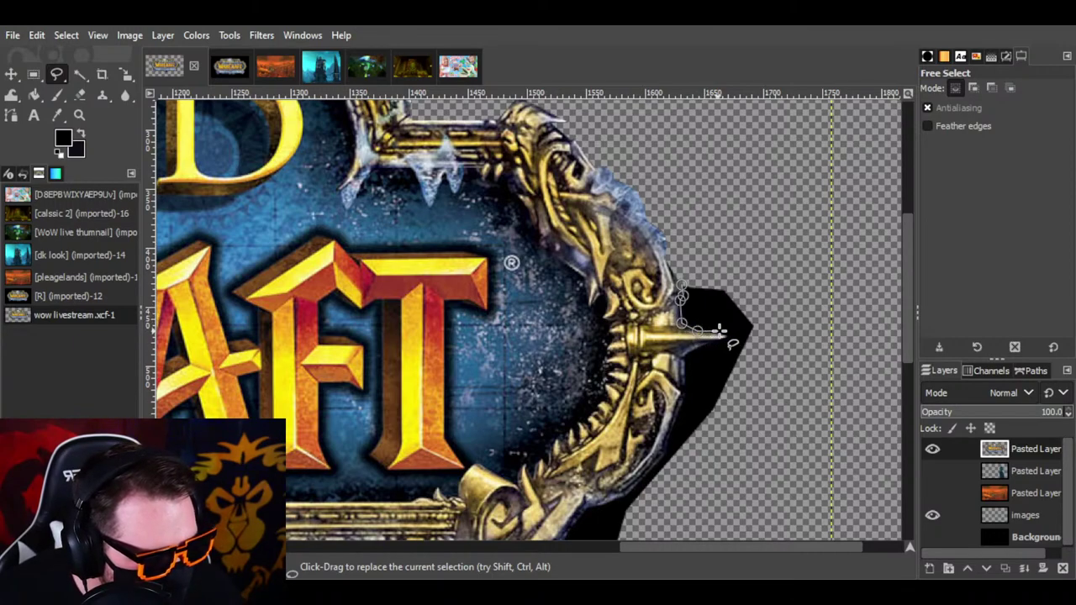
click(725, 336)
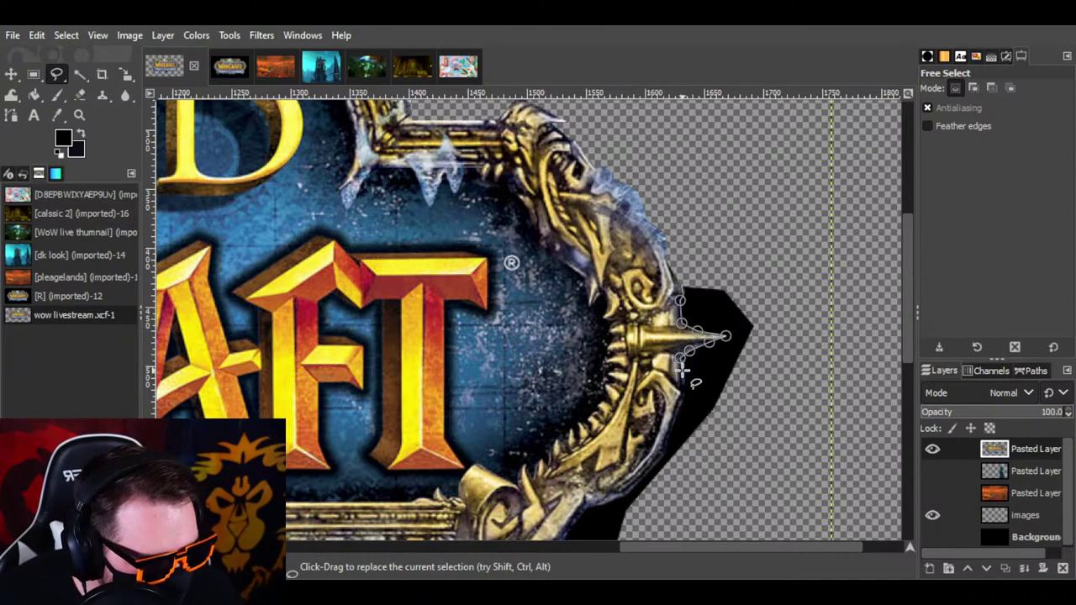
click(684, 370)
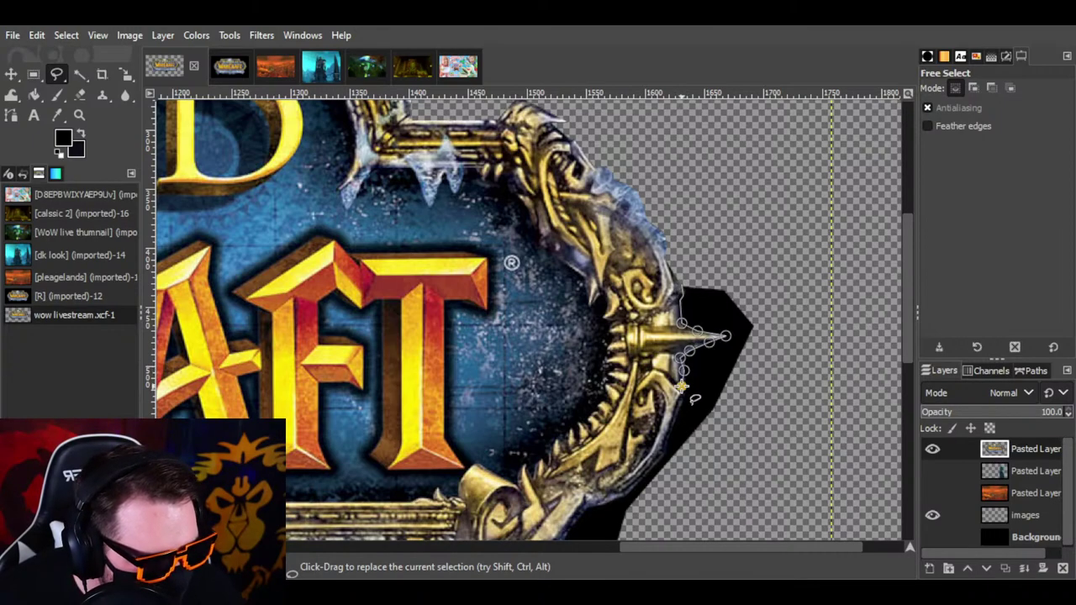
click(683, 387)
click(676, 414)
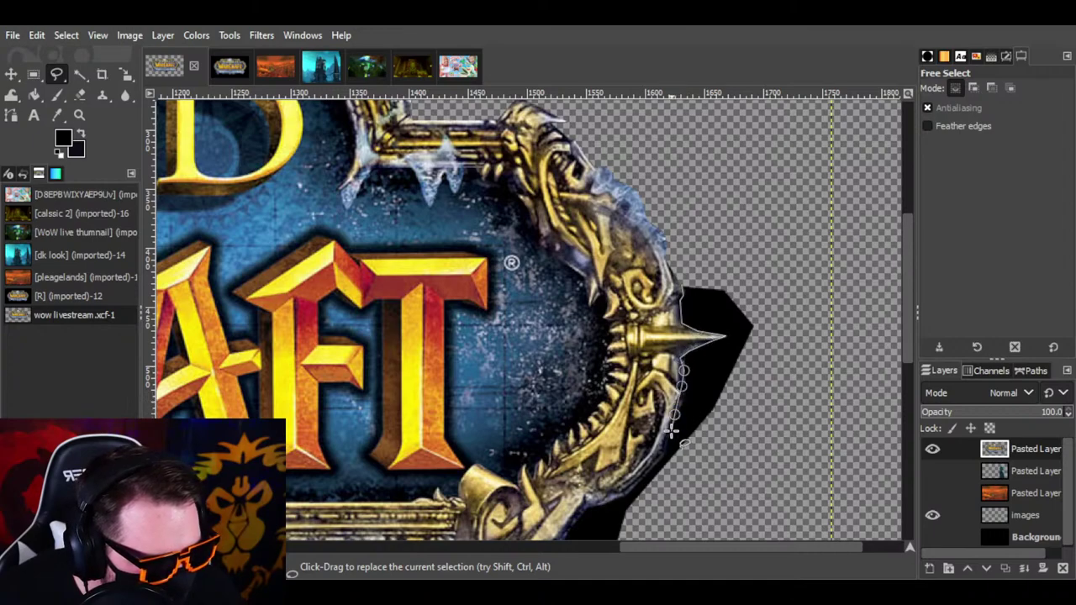
click(661, 454)
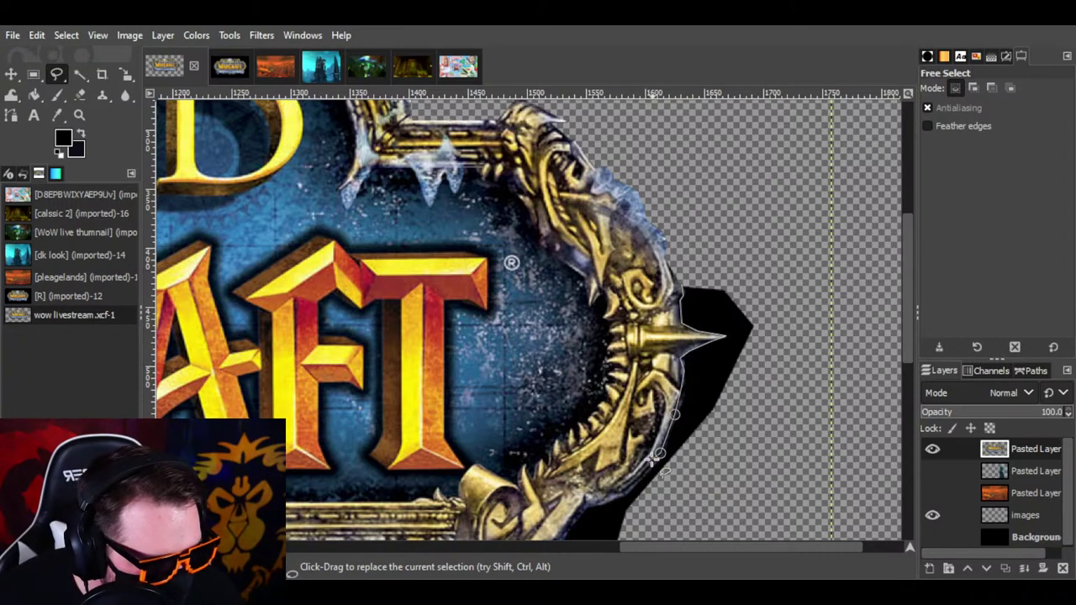
click(626, 489)
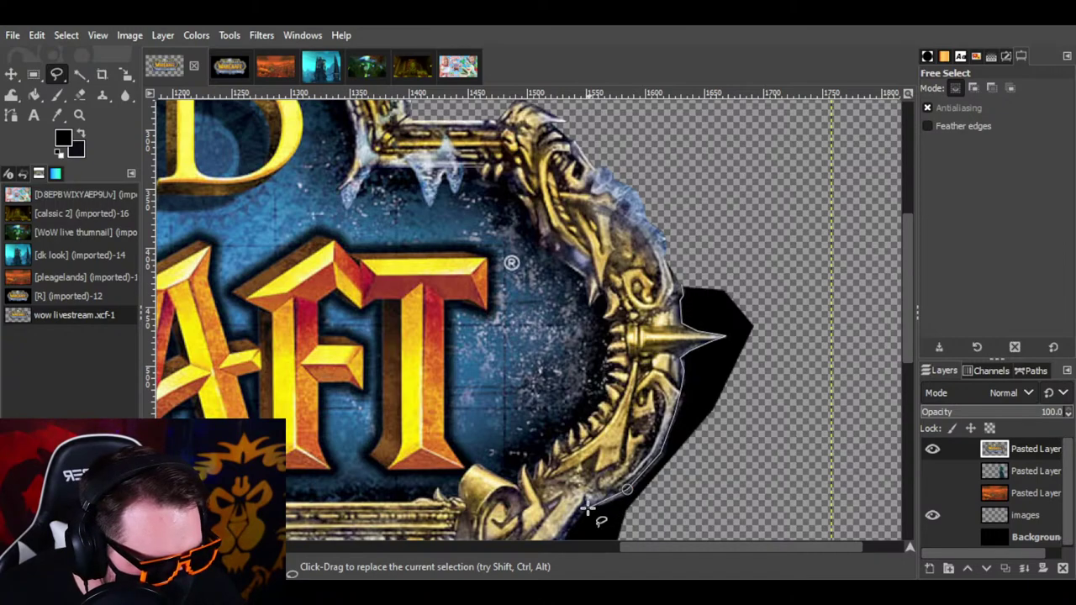
click(588, 507)
click(797, 526)
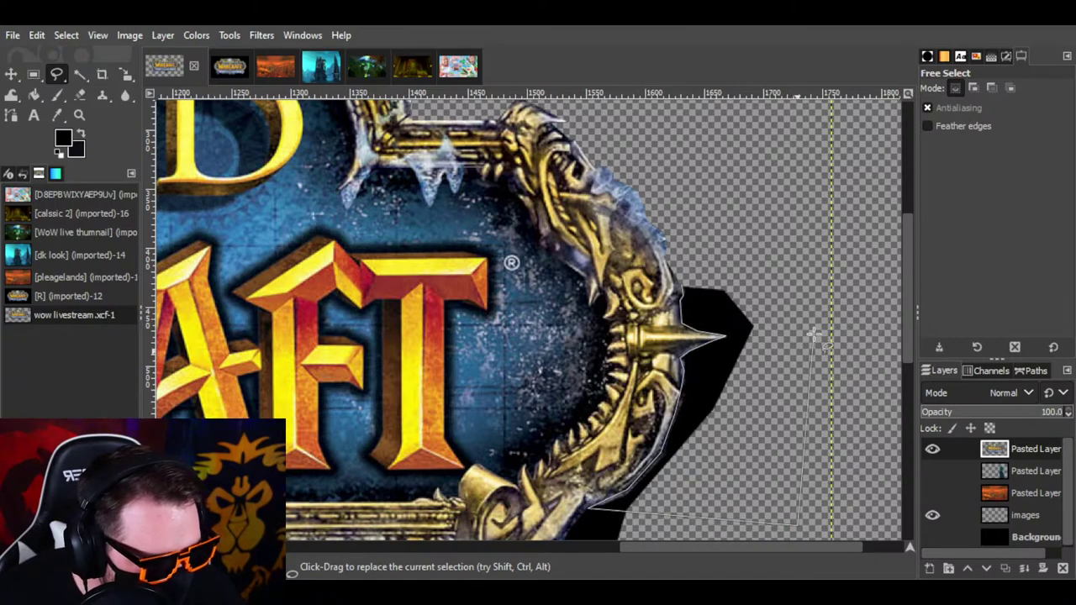
click(794, 244)
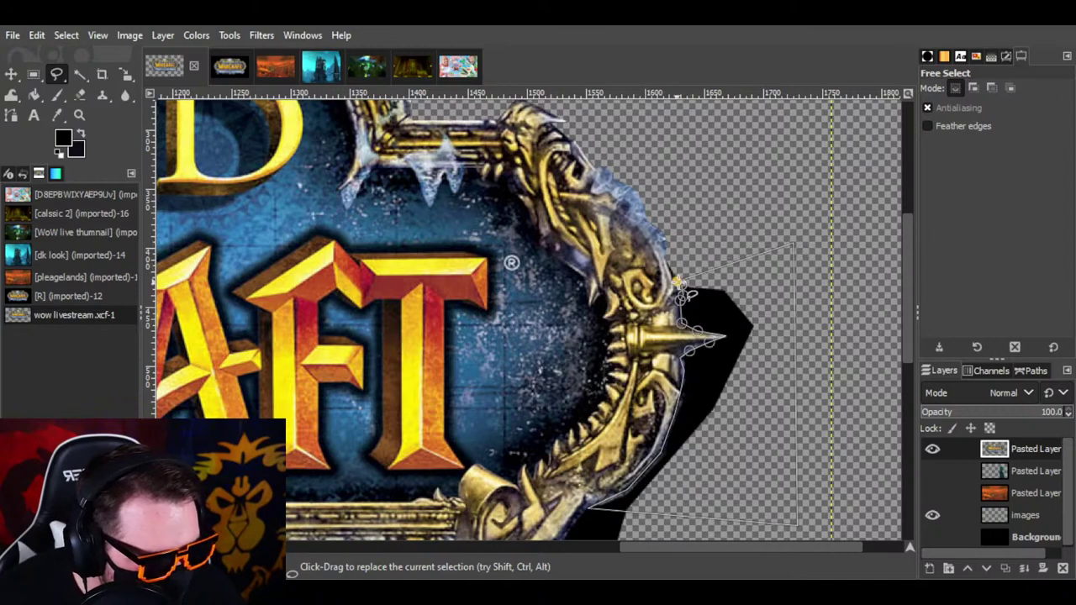
click(683, 286)
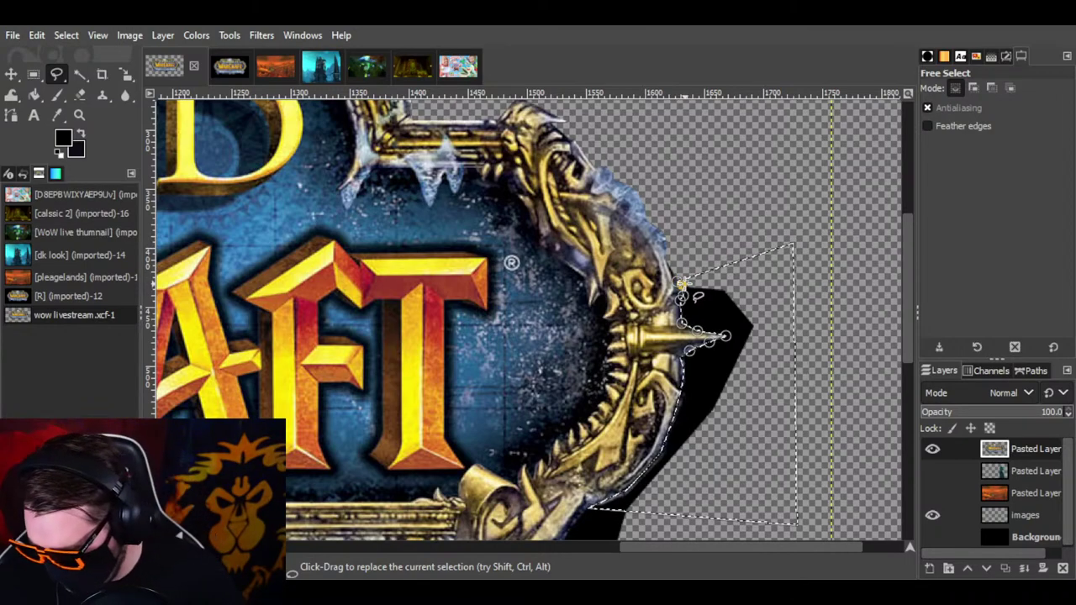
key(Escape)
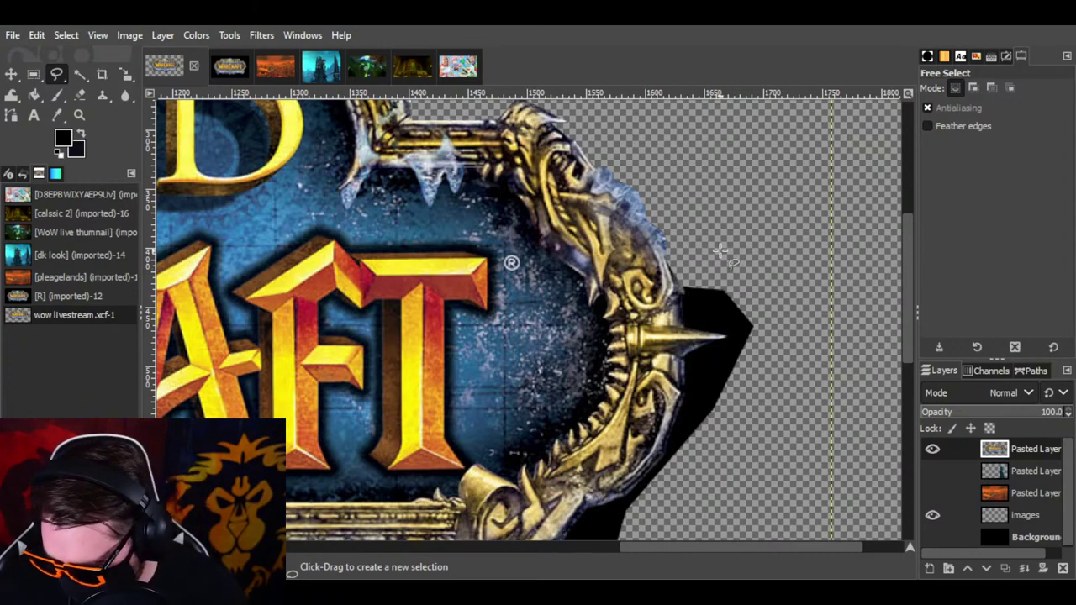
Step: Trace the emblem's right edge around the spike tip and down its lower curve
click(681, 285)
key(Escape)
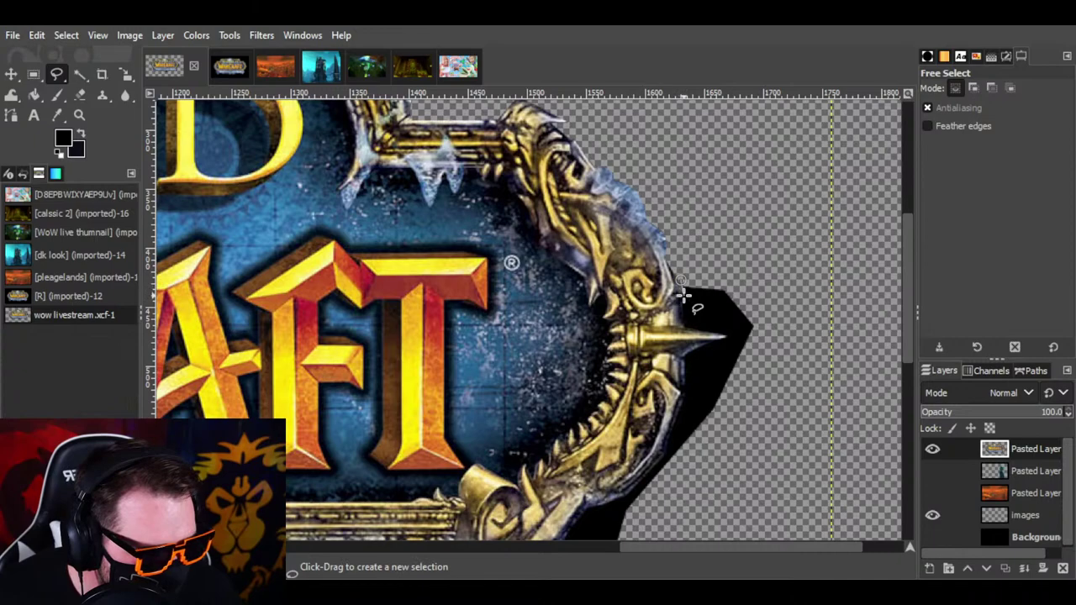
click(684, 296)
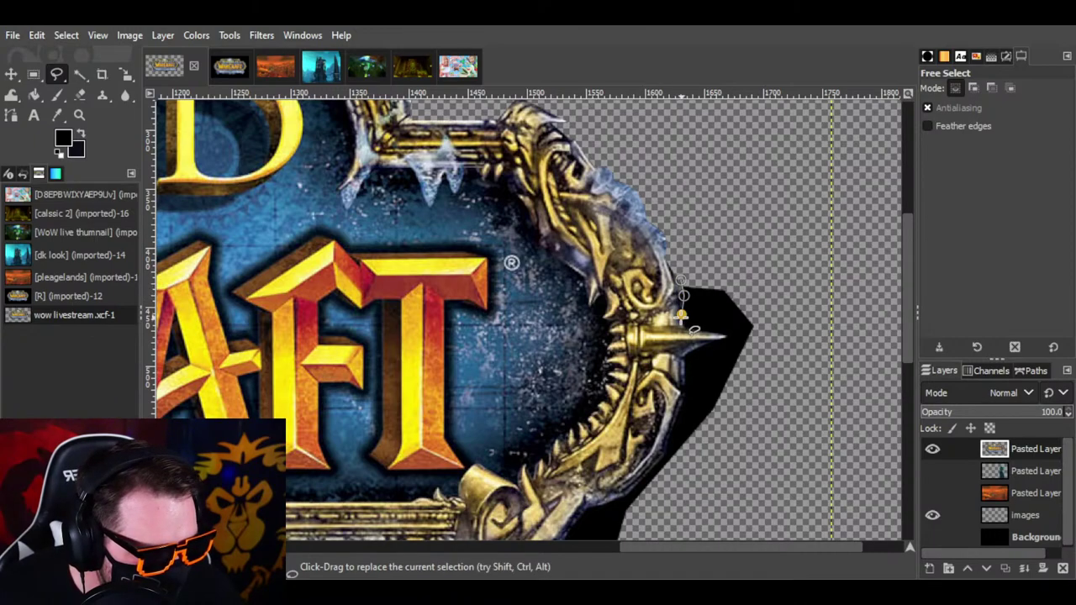
click(682, 323)
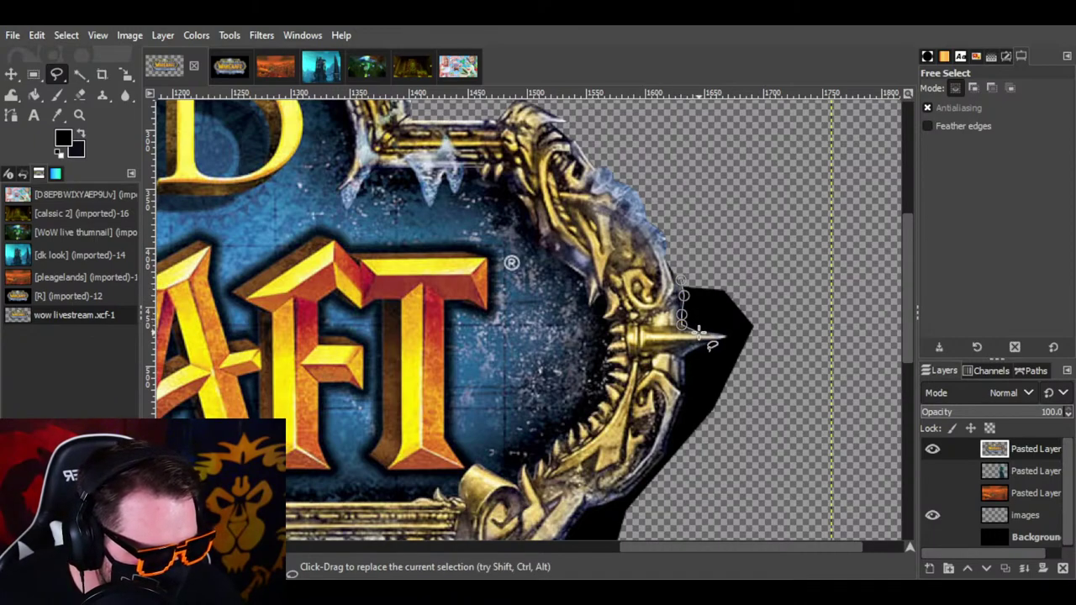
click(701, 333)
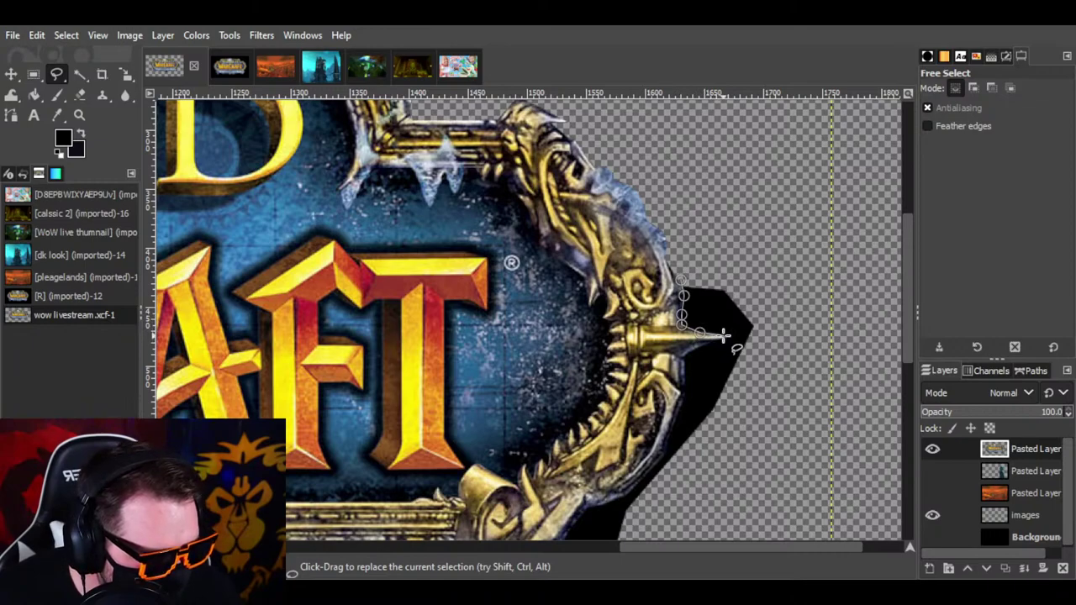
click(724, 336)
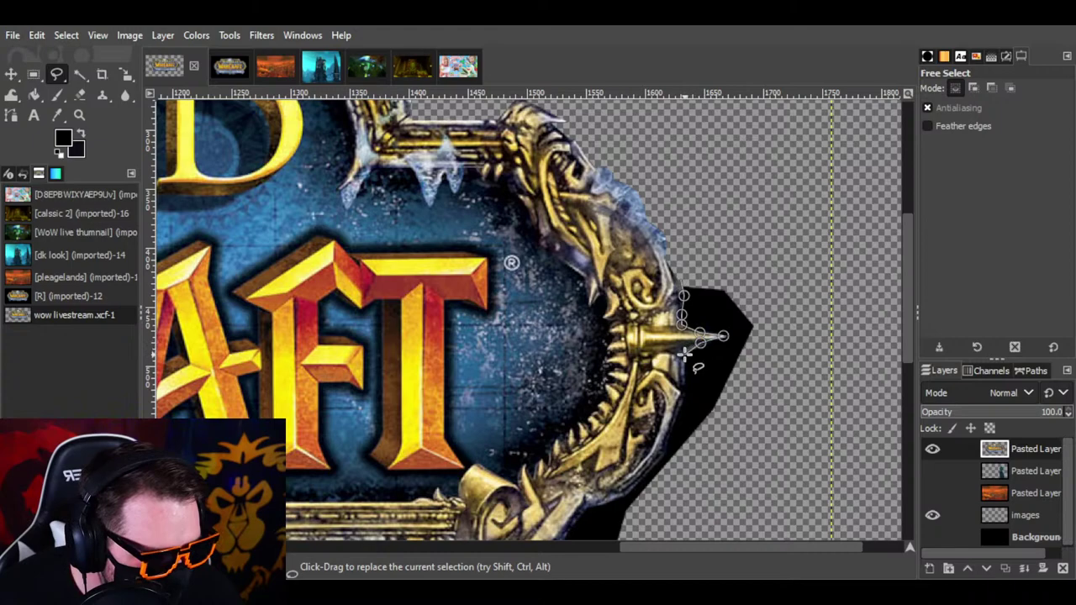
click(683, 357)
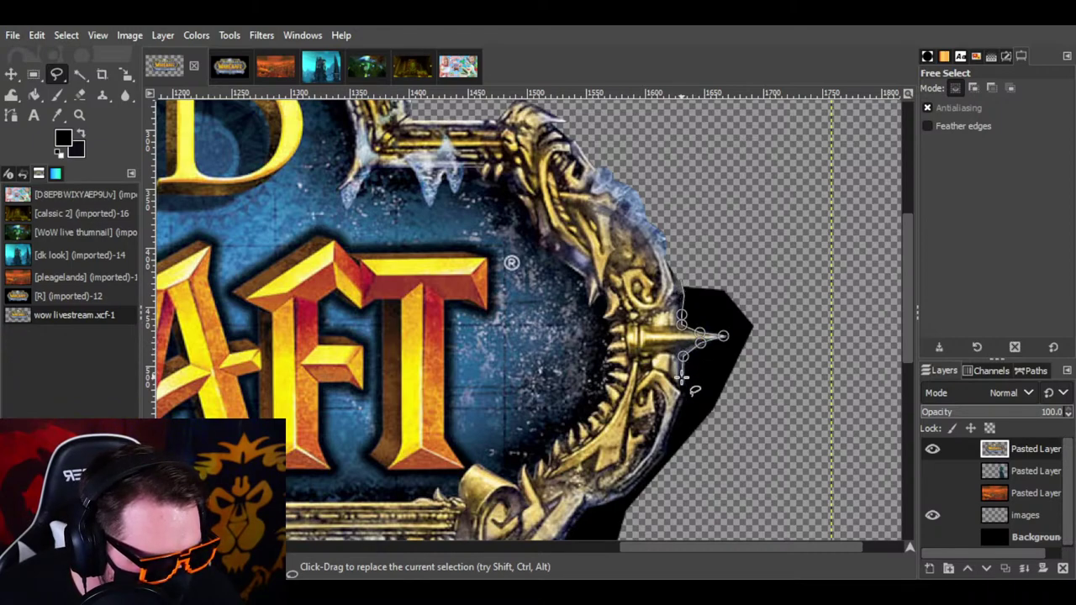
click(682, 402)
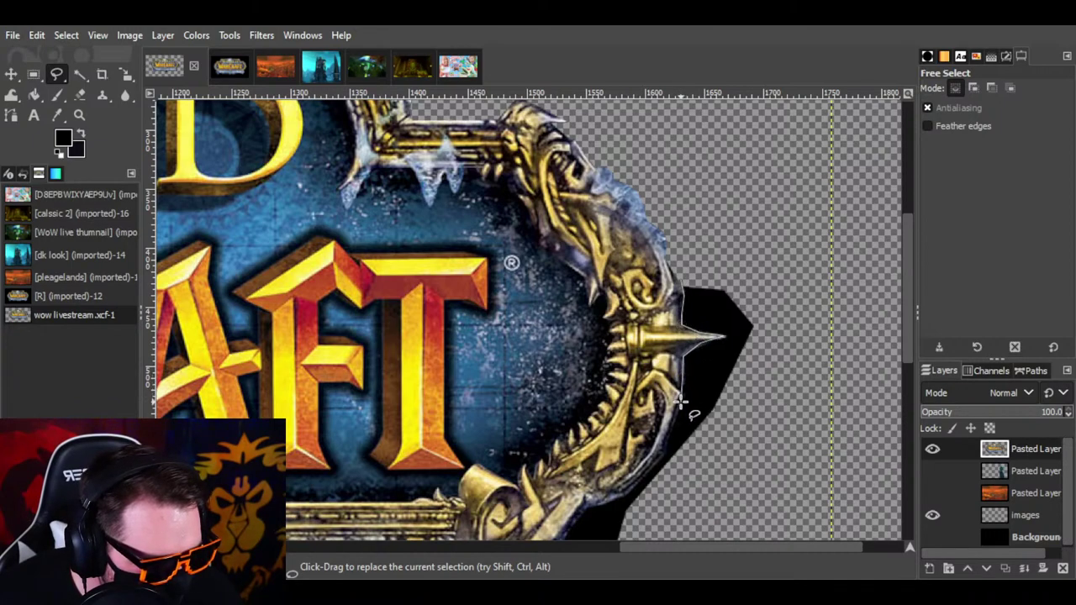
click(670, 430)
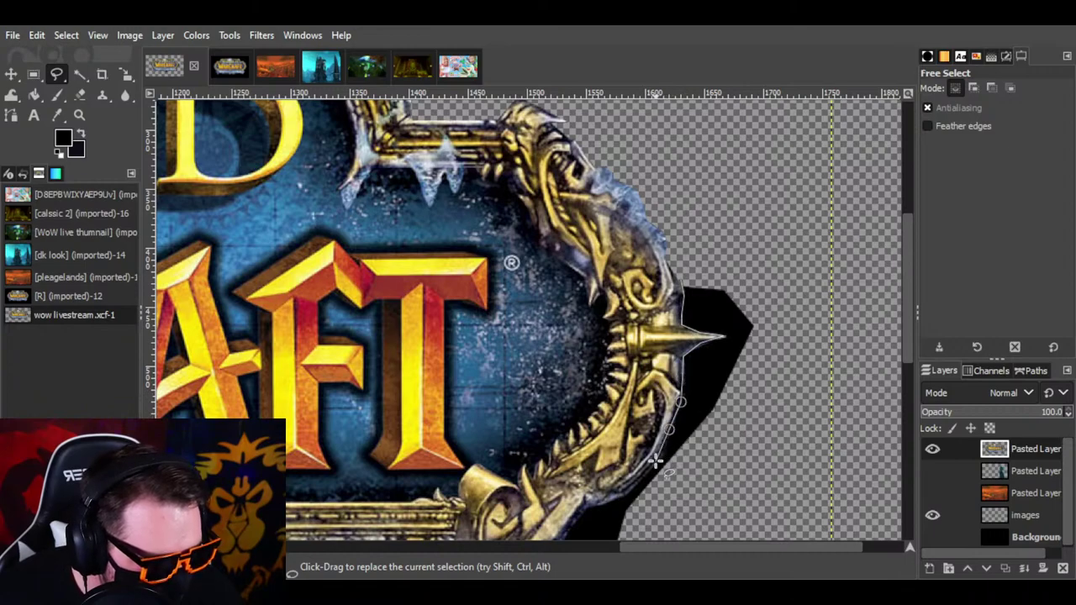
click(655, 461)
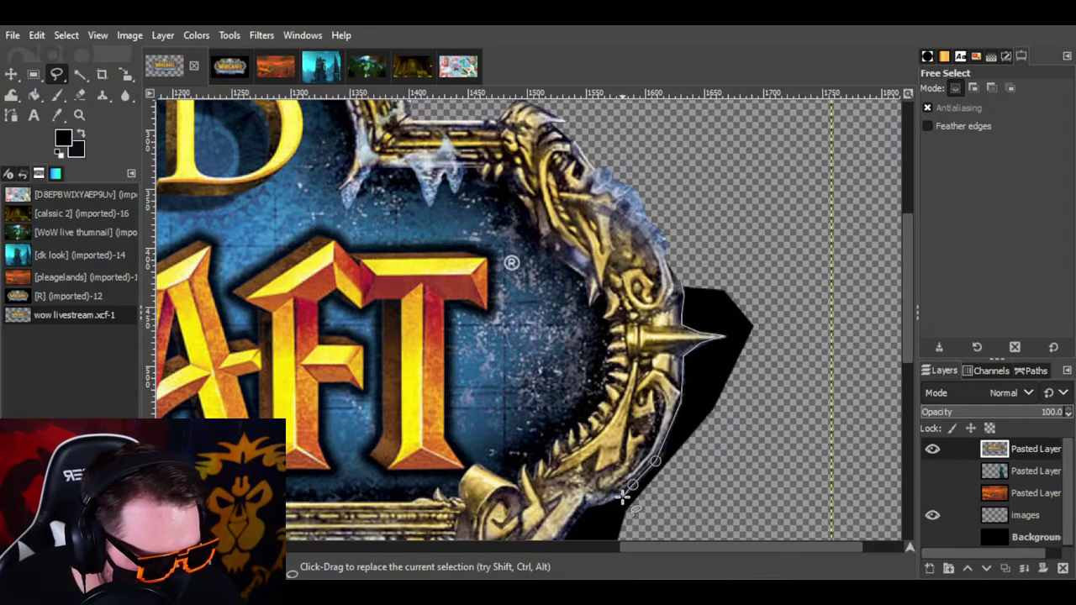
click(633, 486)
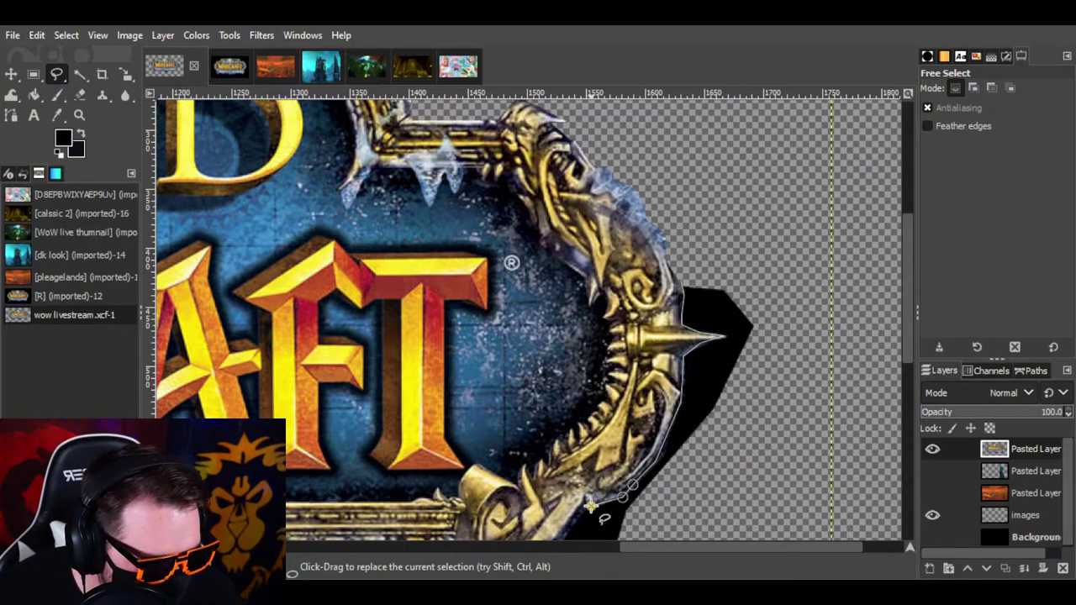
click(591, 506)
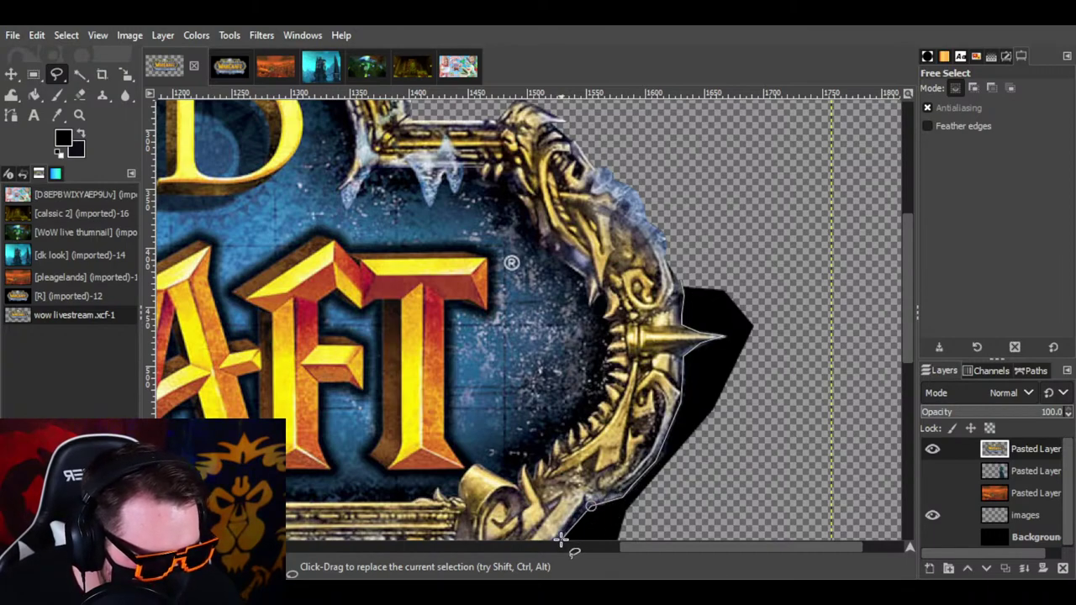
Step: Enclose the black area to the right, commit the selection, and cut it away
click(805, 539)
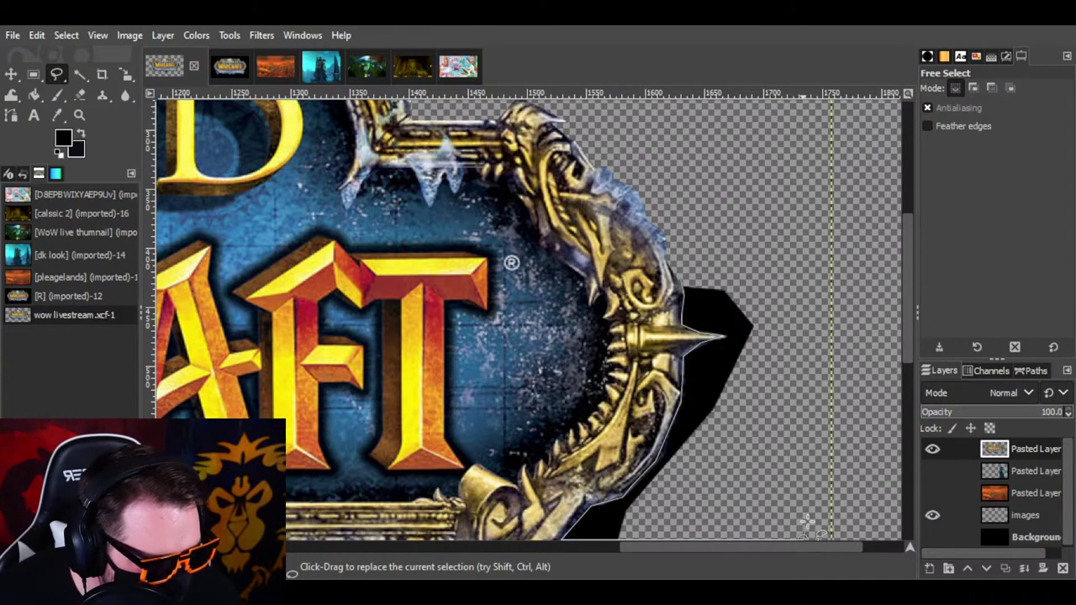
click(808, 229)
click(682, 279)
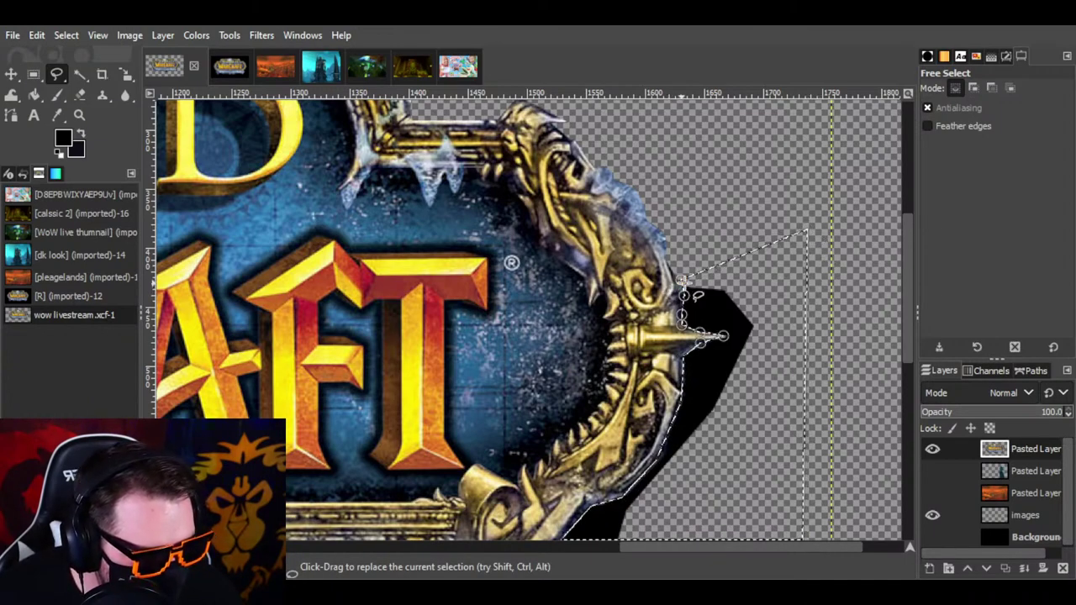
key(Return)
key(ctrl+x)
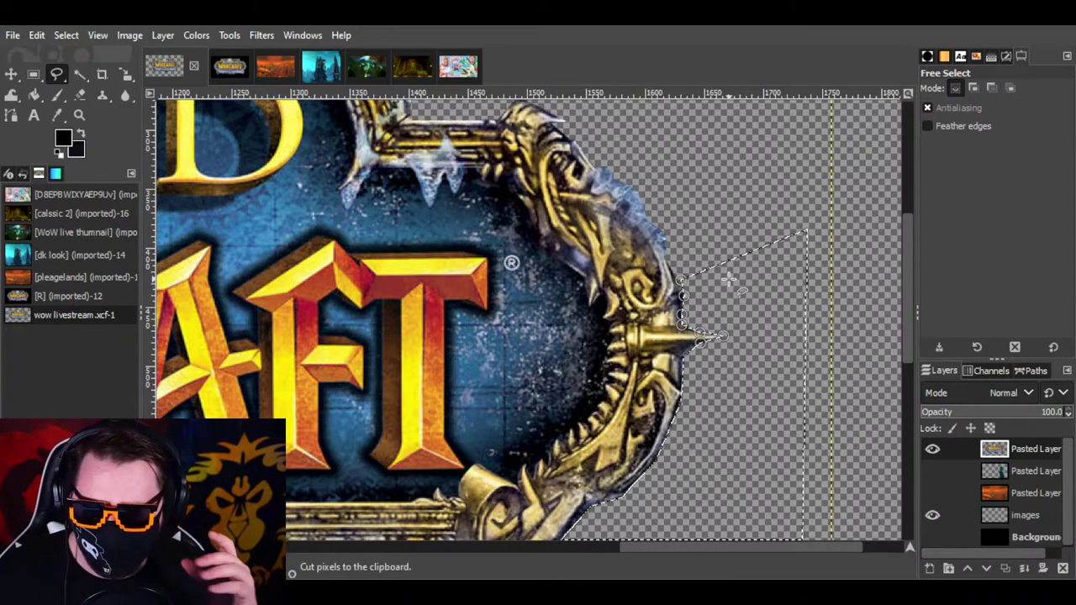
Step: Clear the current selection with Select > None
scroll(904, 315, down, 5)
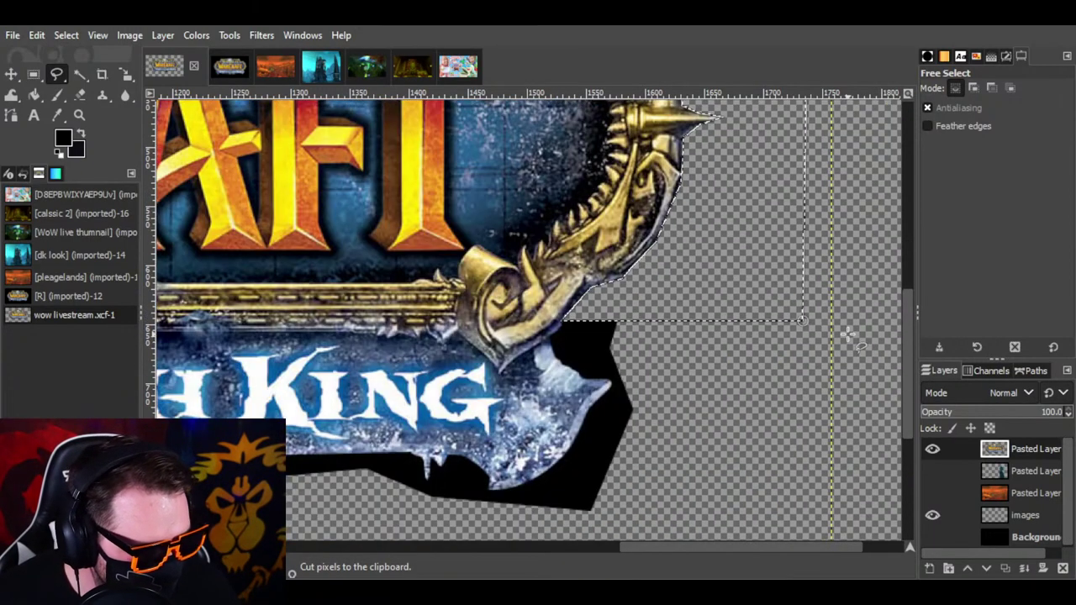
click(67, 35)
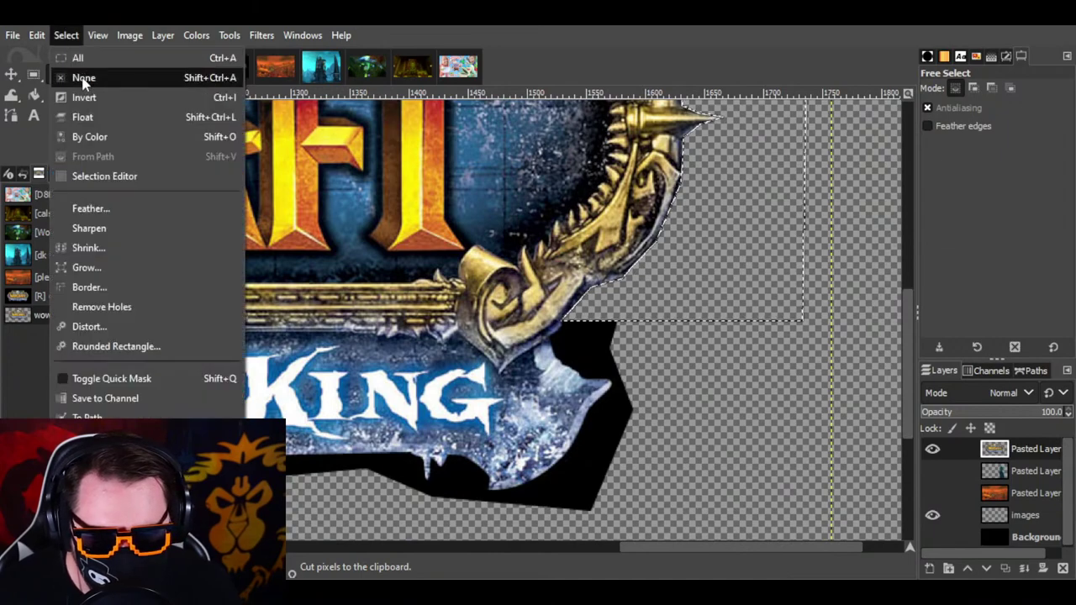
click(83, 78)
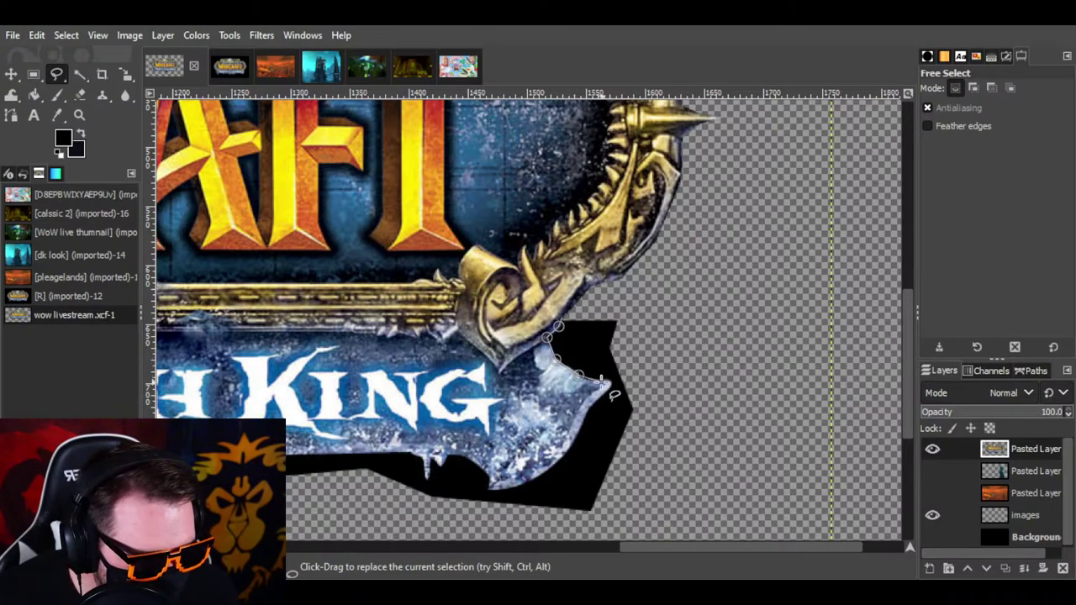
Step: Outline the small black notch above the KING banner, cut it out, and deselect
click(580, 378)
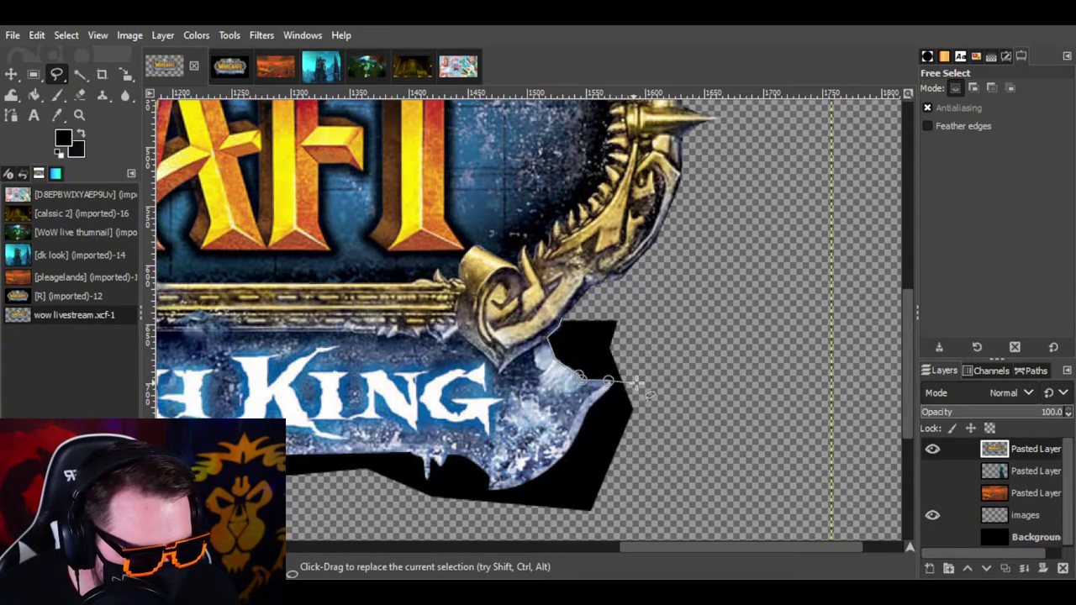
click(663, 380)
click(629, 290)
click(559, 321)
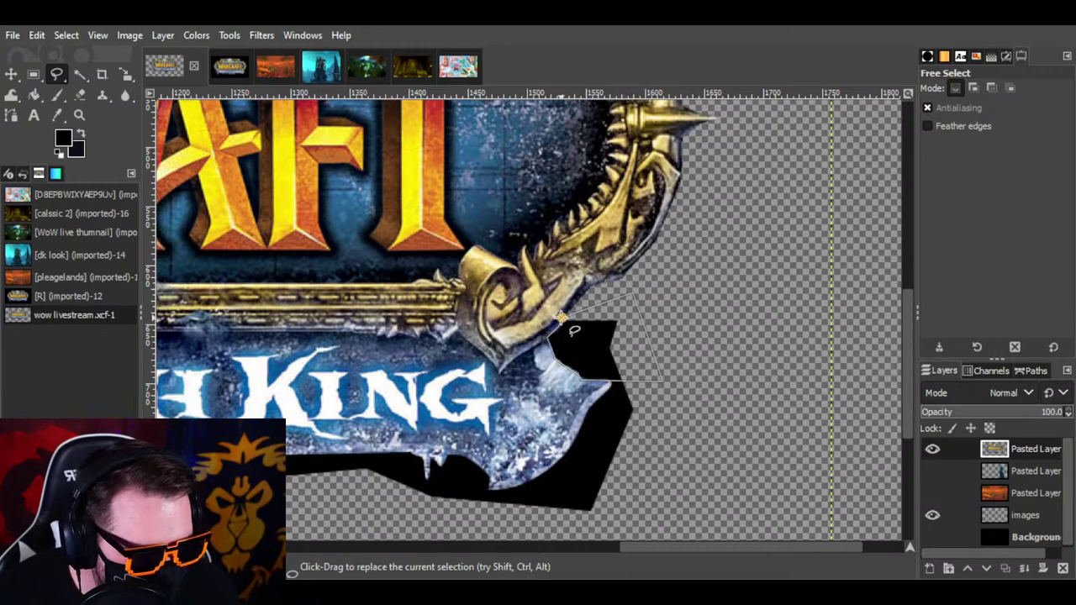
key(Return)
key(ctrl+x)
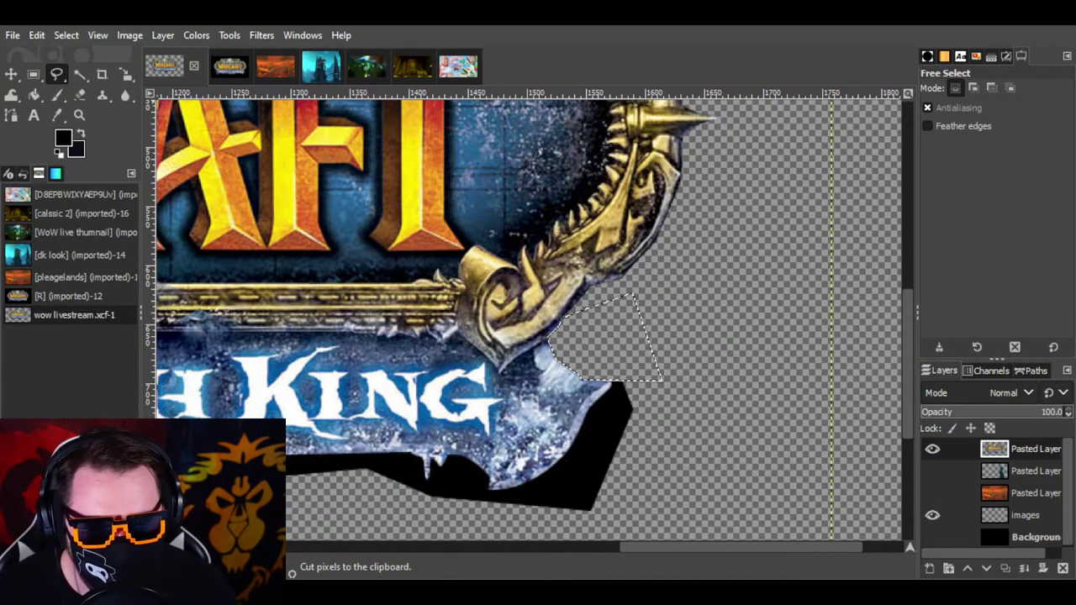
click(35, 37)
mouse_move(66, 36)
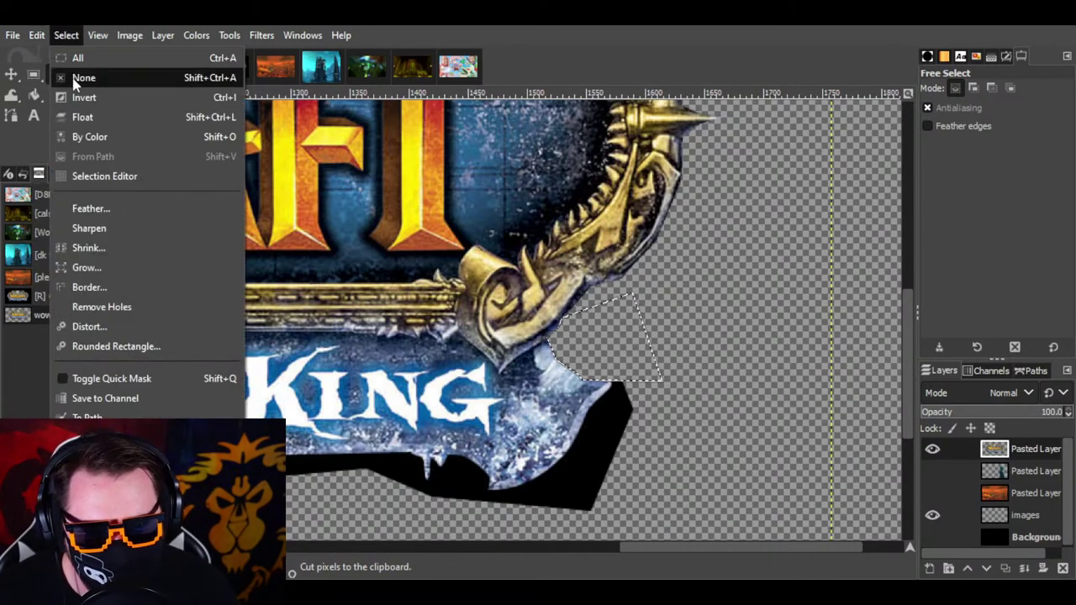
click(76, 77)
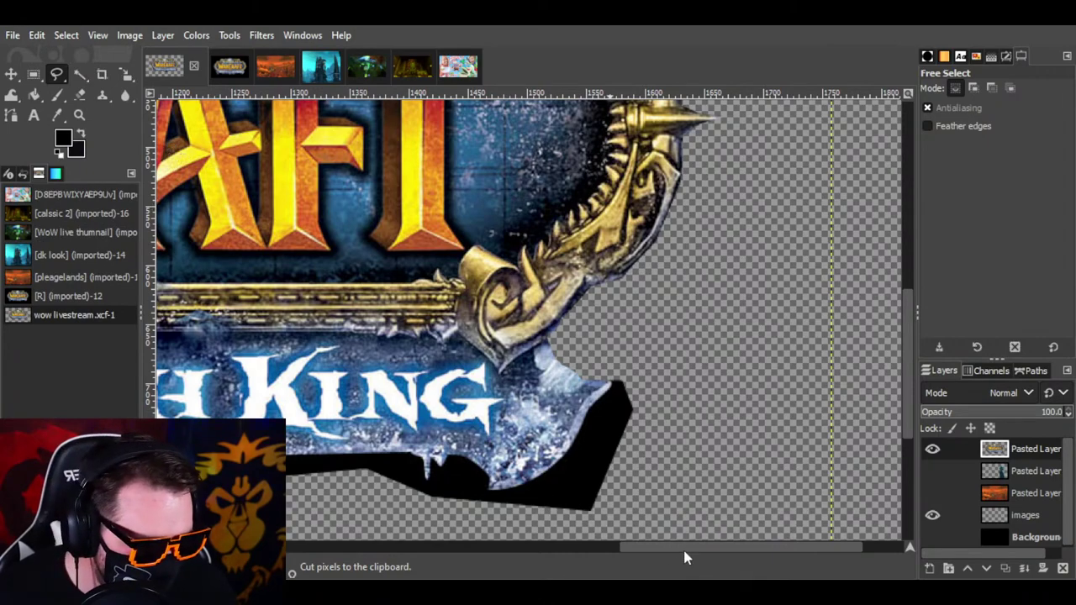
drag(685, 553, 637, 550)
Step: Outline the black backdrop under the banner's right end, around the icicle tip
scroll(636, 484, down, 3)
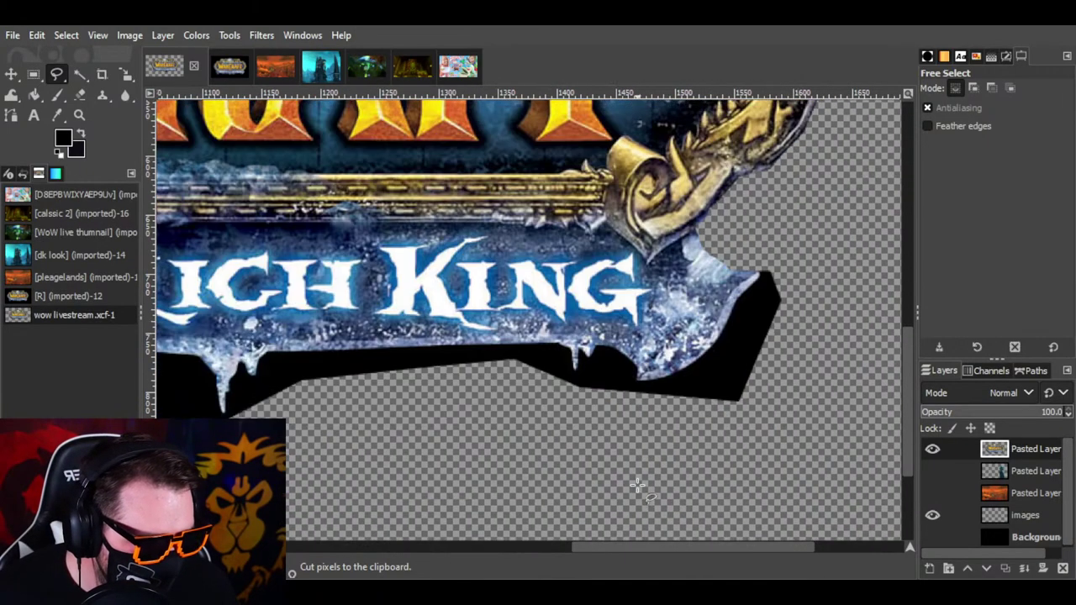
click(760, 277)
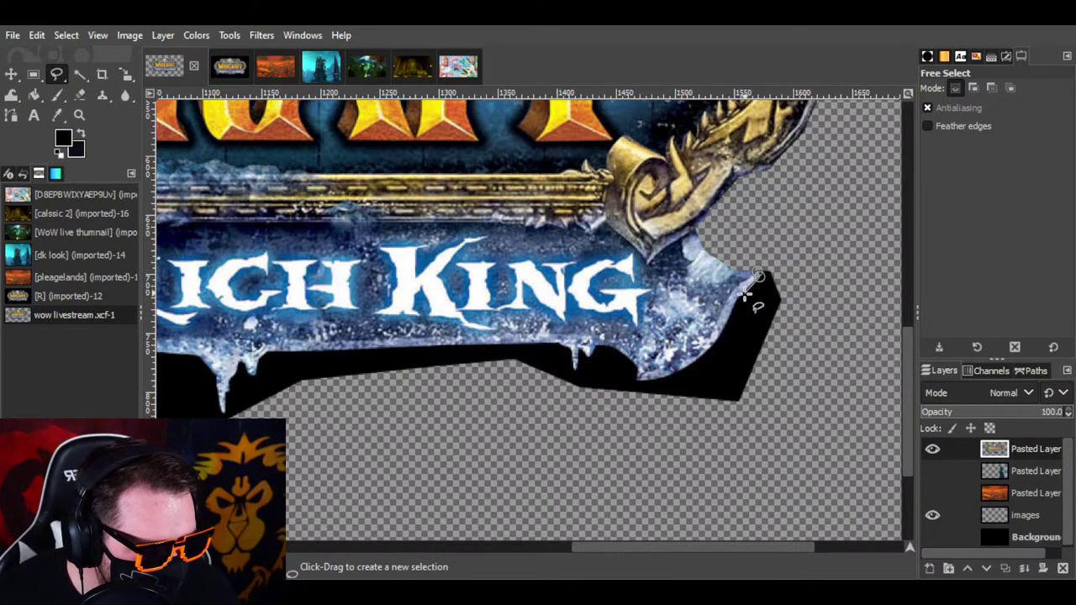
mouse_move(738, 296)
mouse_down()
mouse_move(715, 345)
mouse_move(673, 376)
mouse_move(637, 378)
mouse_move(598, 343)
mouse_move(612, 341)
mouse_move(591, 343)
mouse_move(591, 357)
mouse_up()
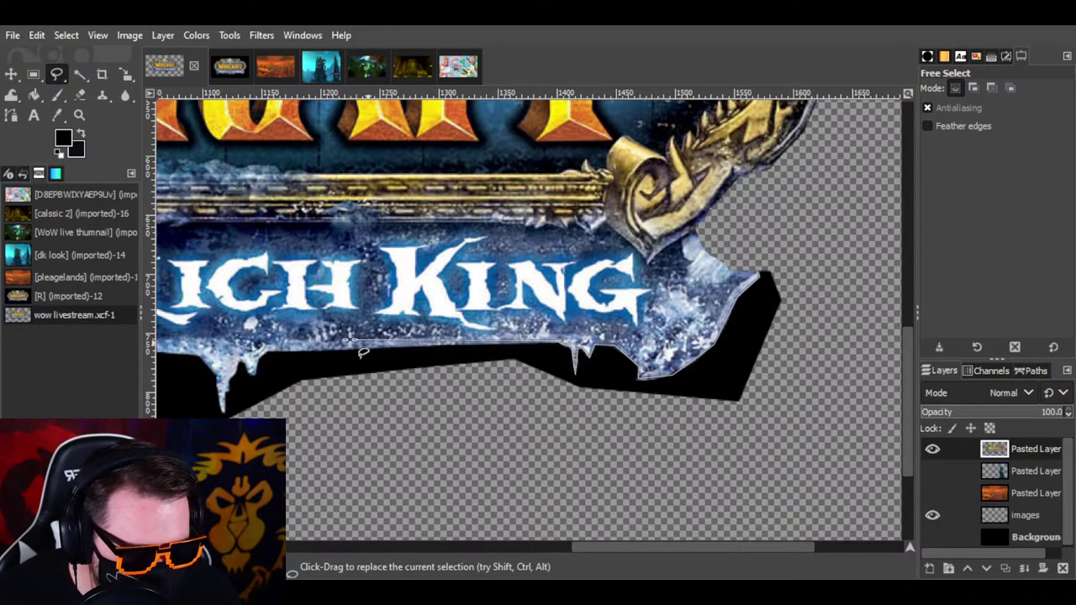
click(242, 361)
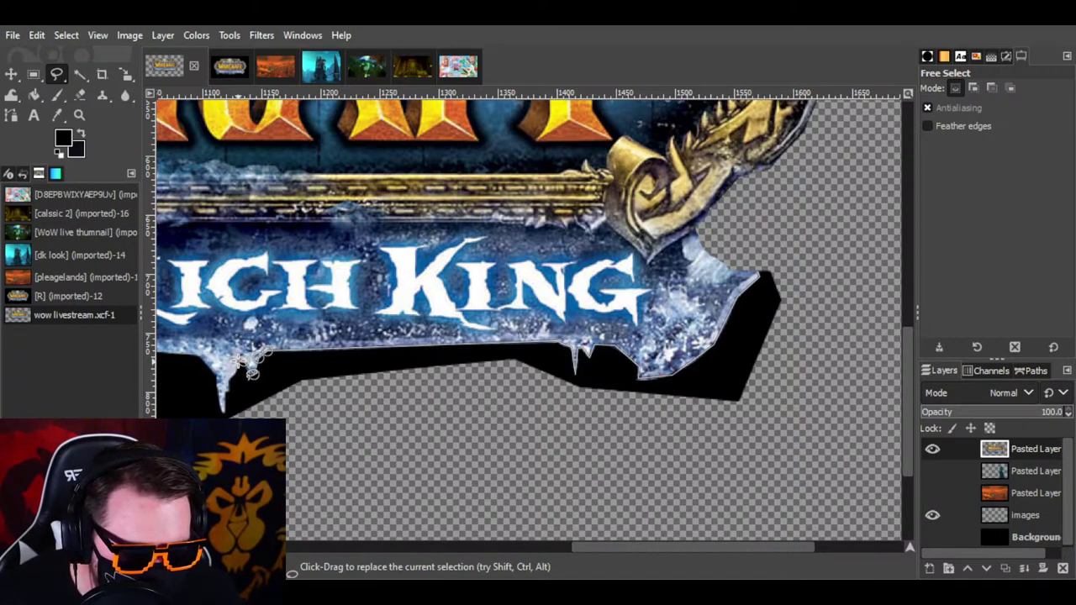
click(219, 409)
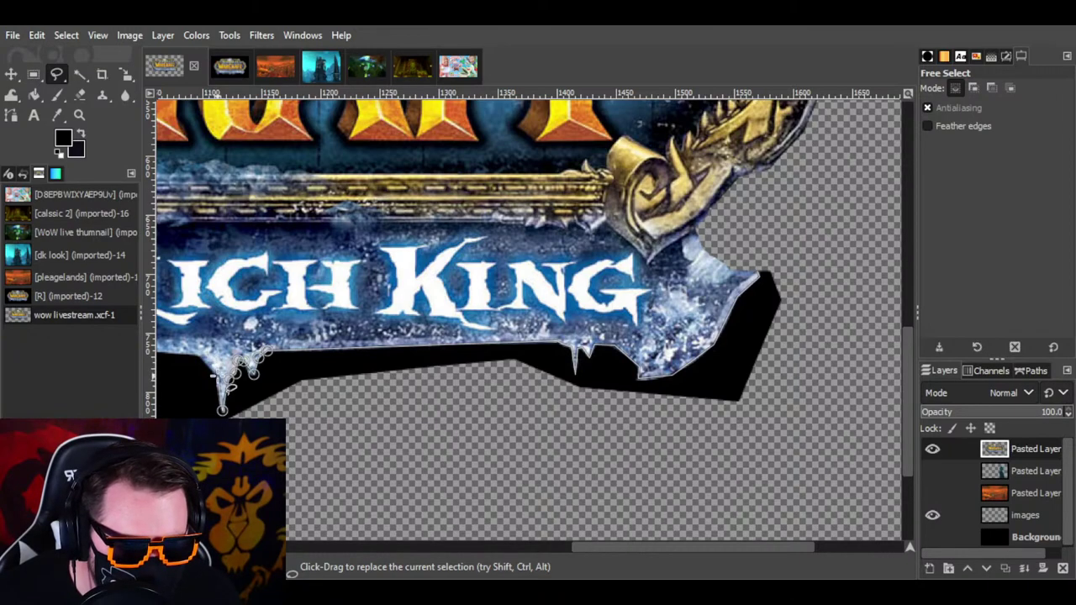
click(218, 376)
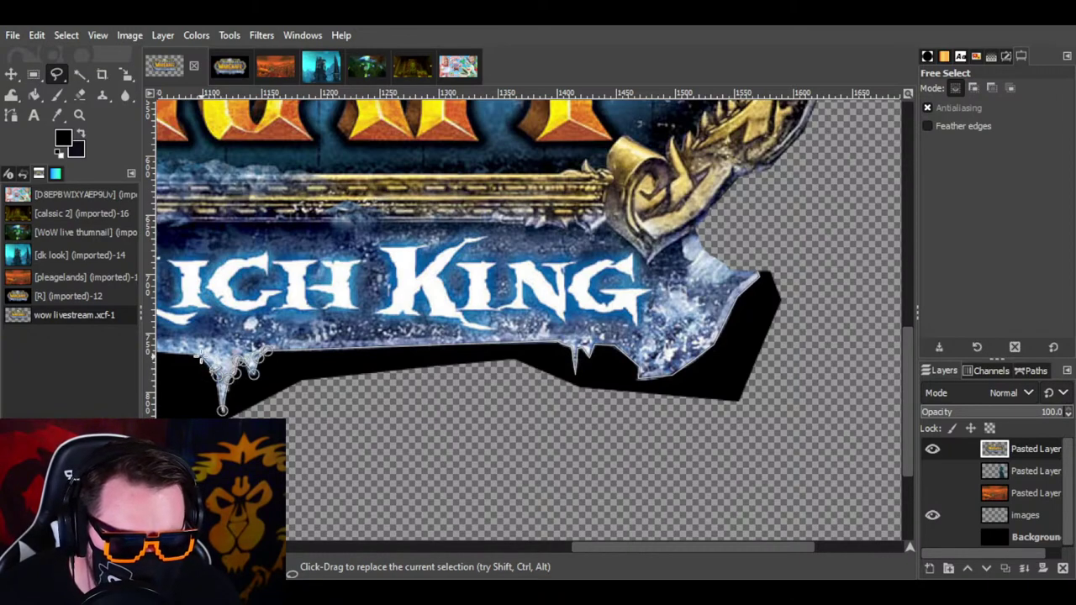
click(200, 356)
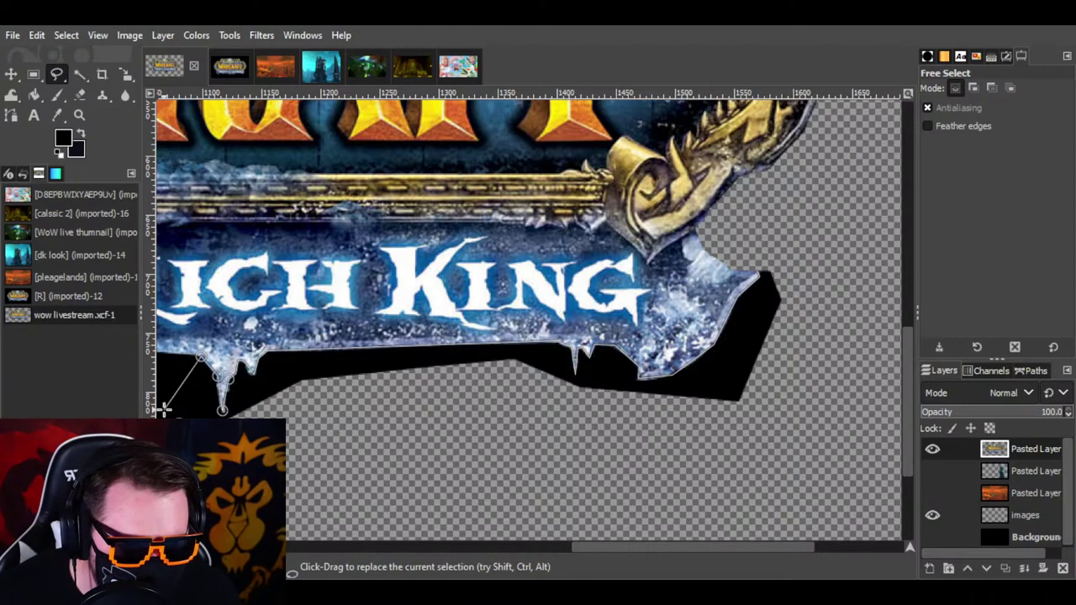
click(805, 427)
click(817, 236)
click(756, 269)
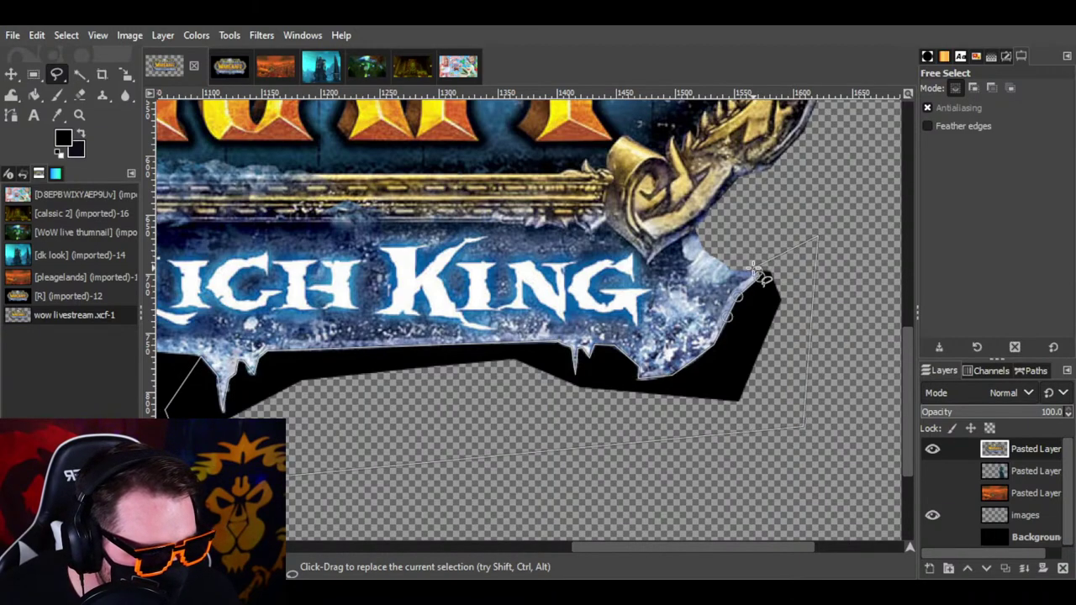
Step: Commit the outline, cut the black pixels away, and clear the selection
key(Return)
key(ctrl+x)
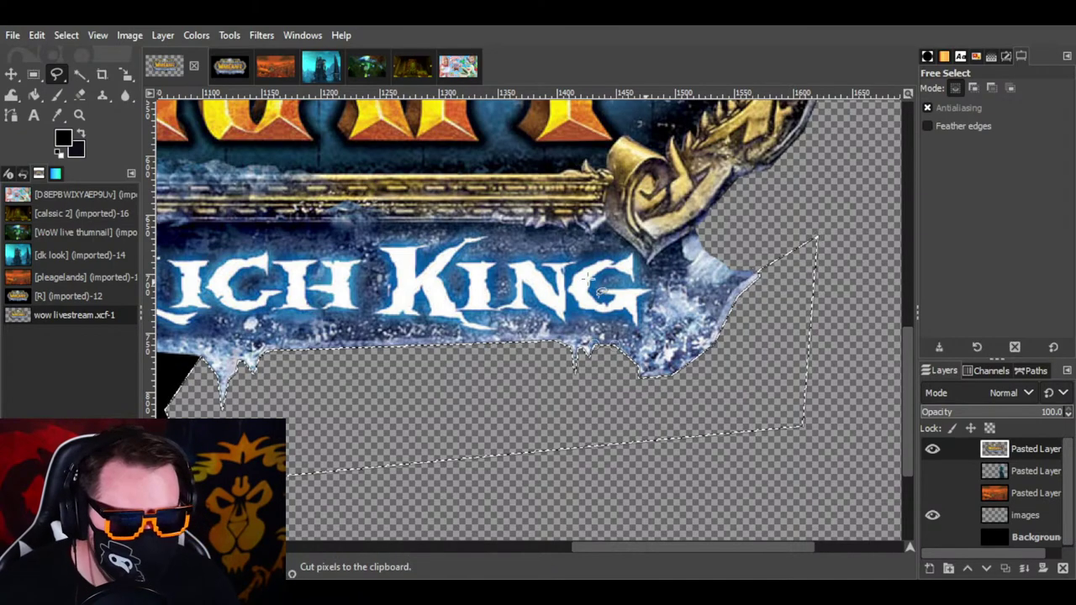
click(66, 34)
click(116, 74)
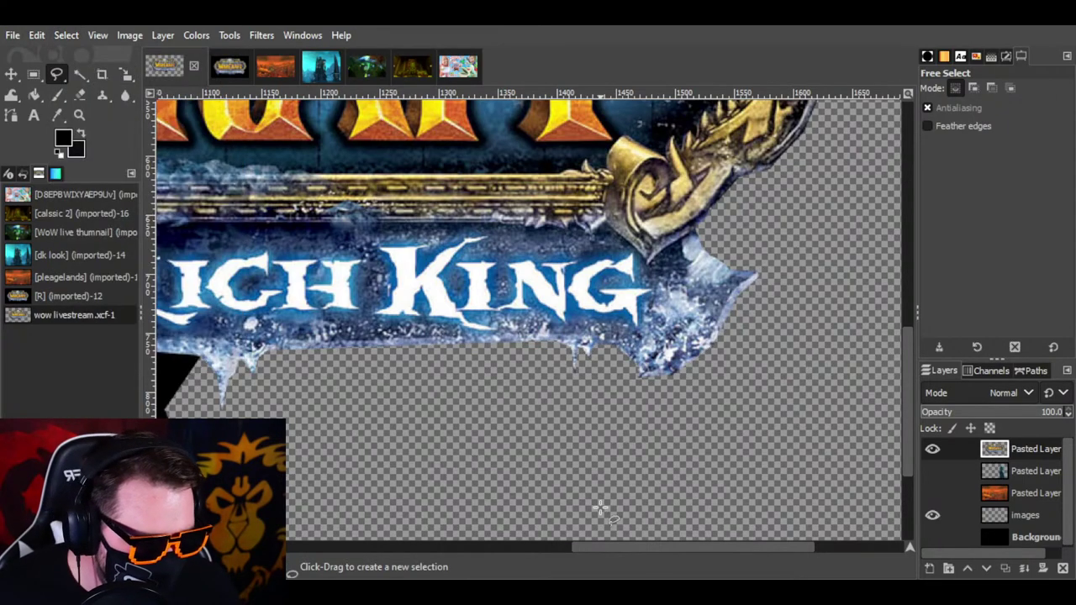
Step: Start a new outline under the banner, tracing down and around the first icicle
drag(635, 548, 486, 570)
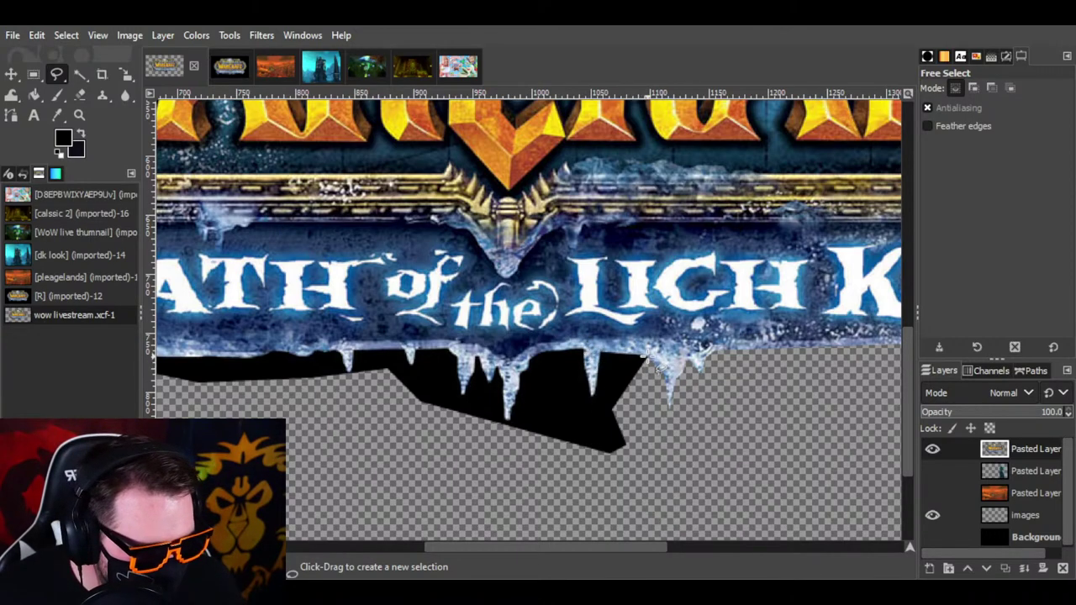
click(650, 355)
key(Escape)
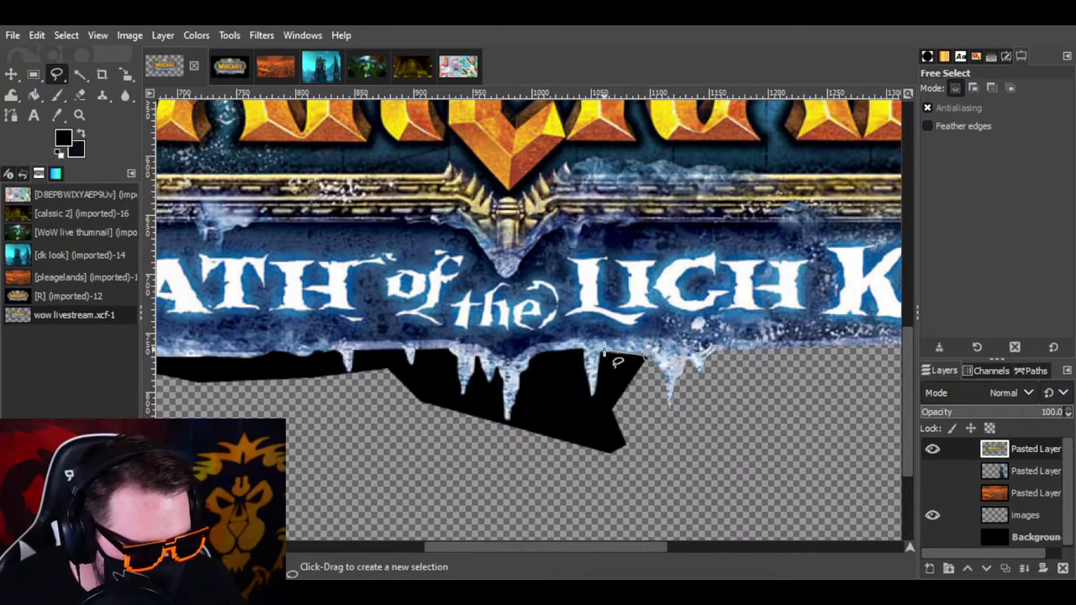
click(592, 396)
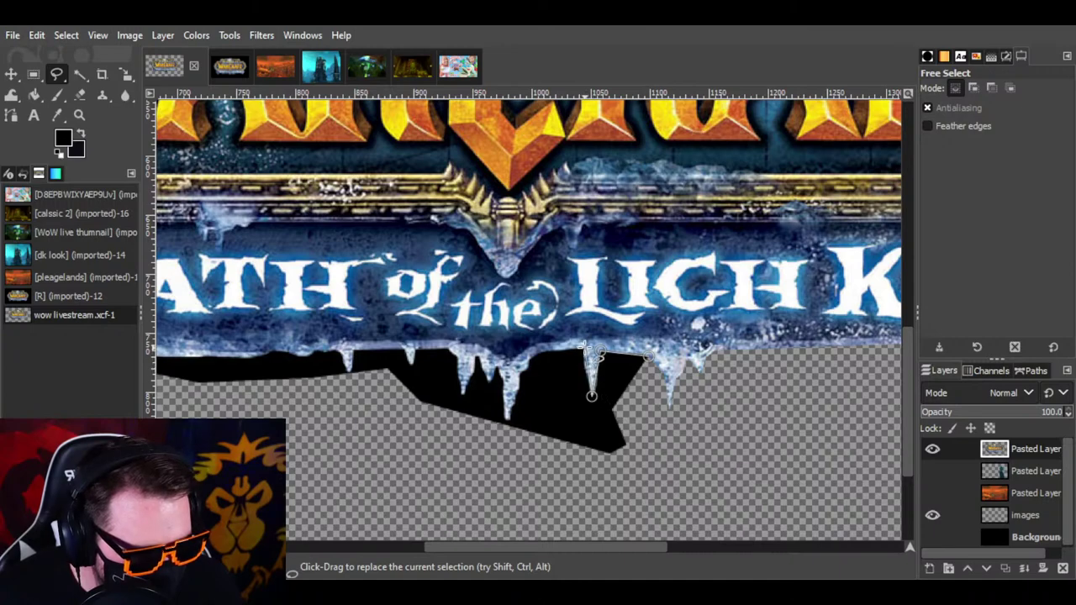
click(586, 349)
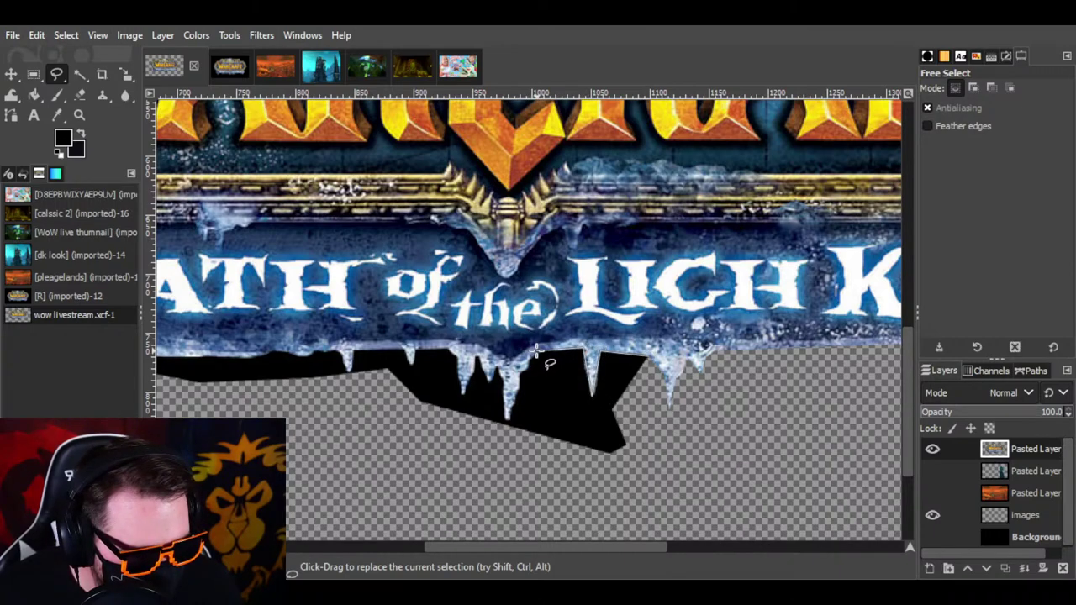
click(537, 350)
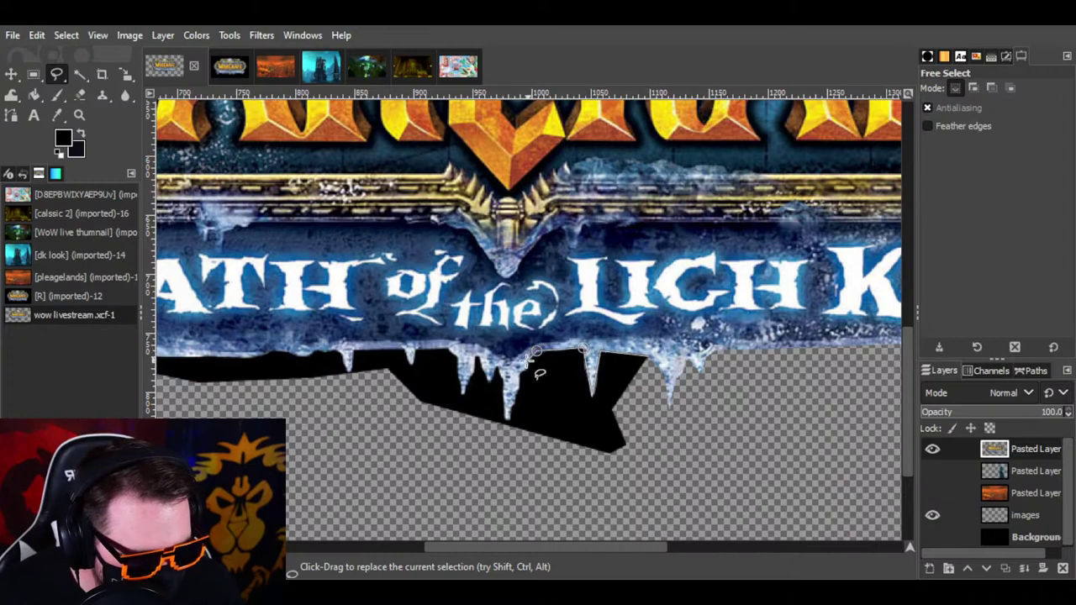
click(508, 418)
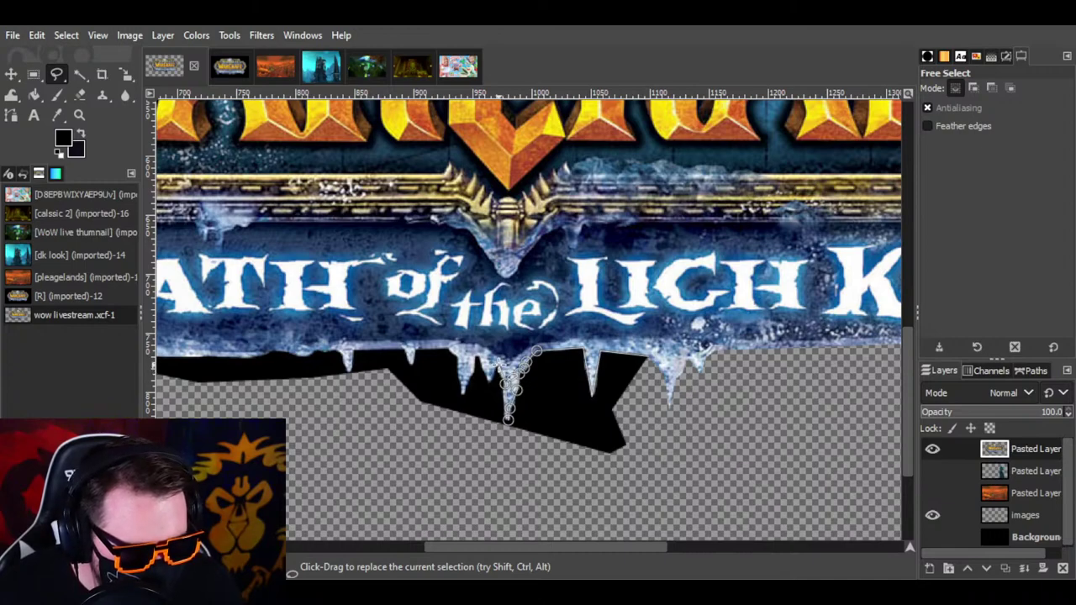
click(488, 380)
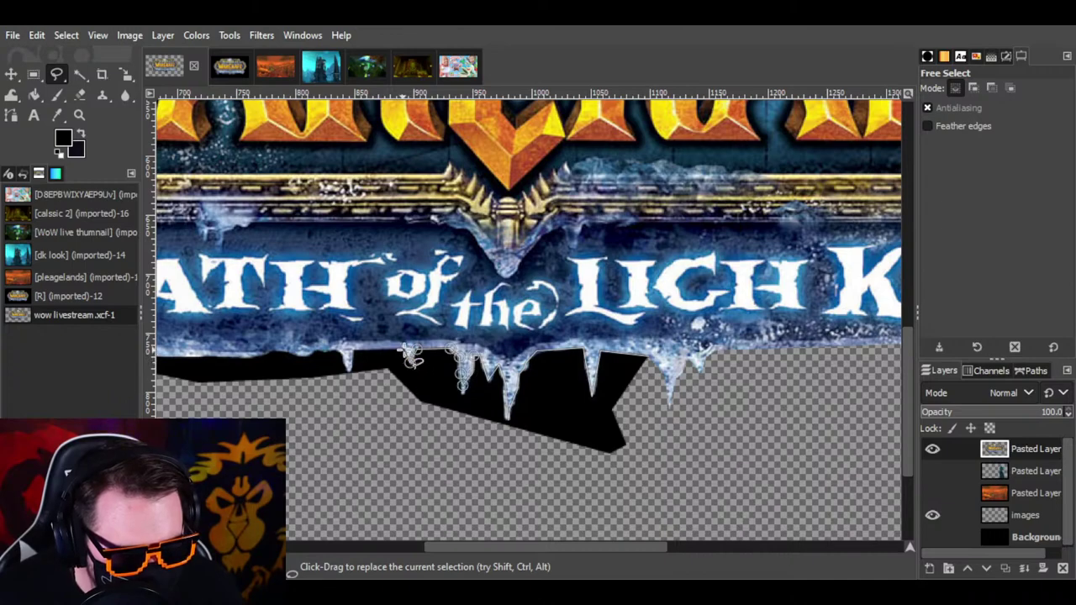
Step: Continue the outline leftward along the banner's lower icicle edge
click(409, 355)
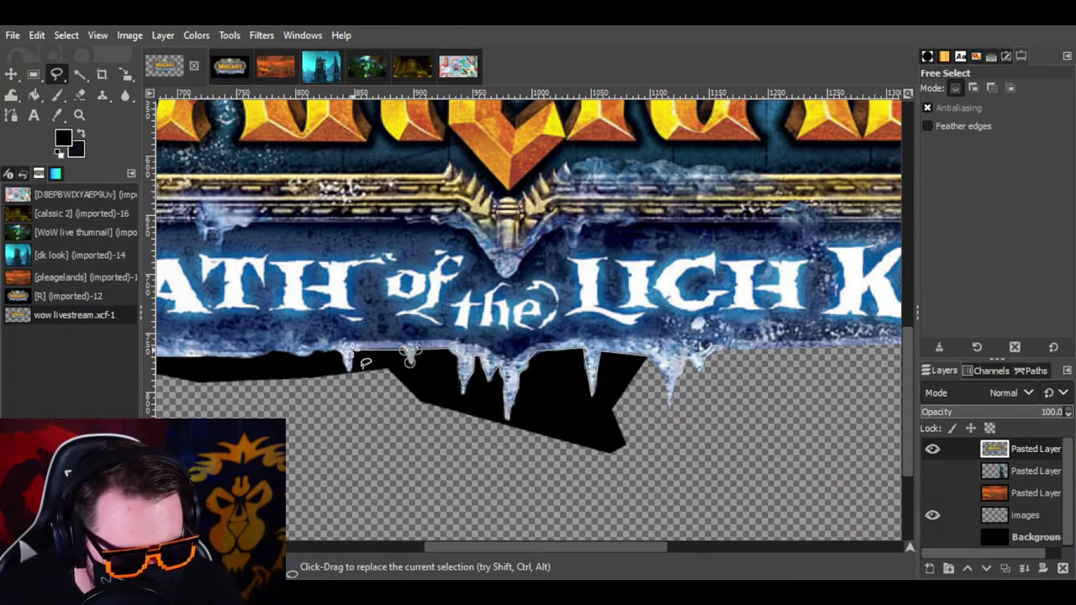
click(349, 349)
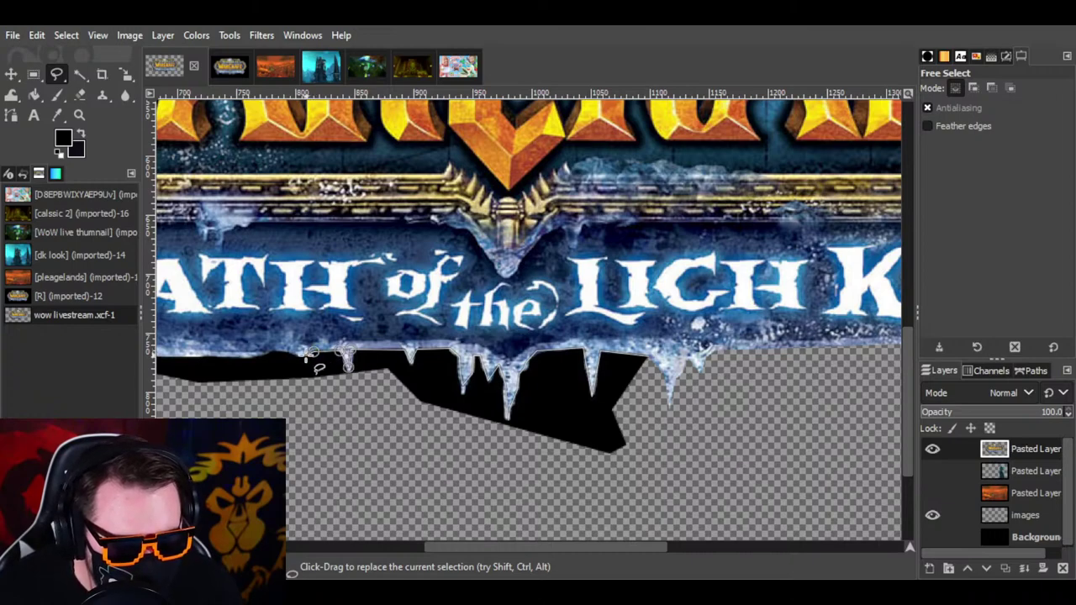
click(292, 352)
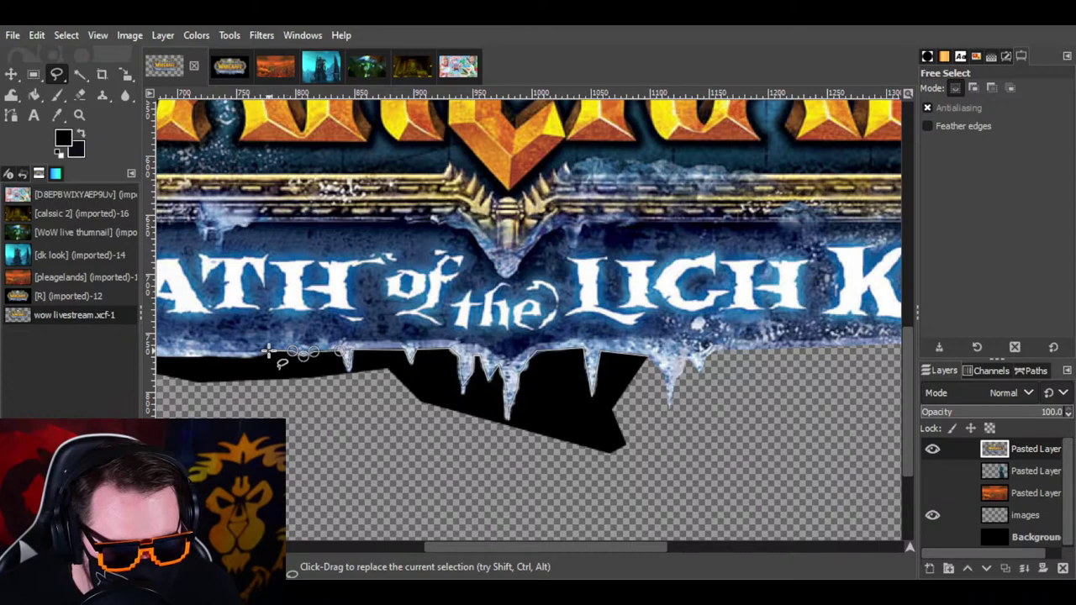
click(269, 349)
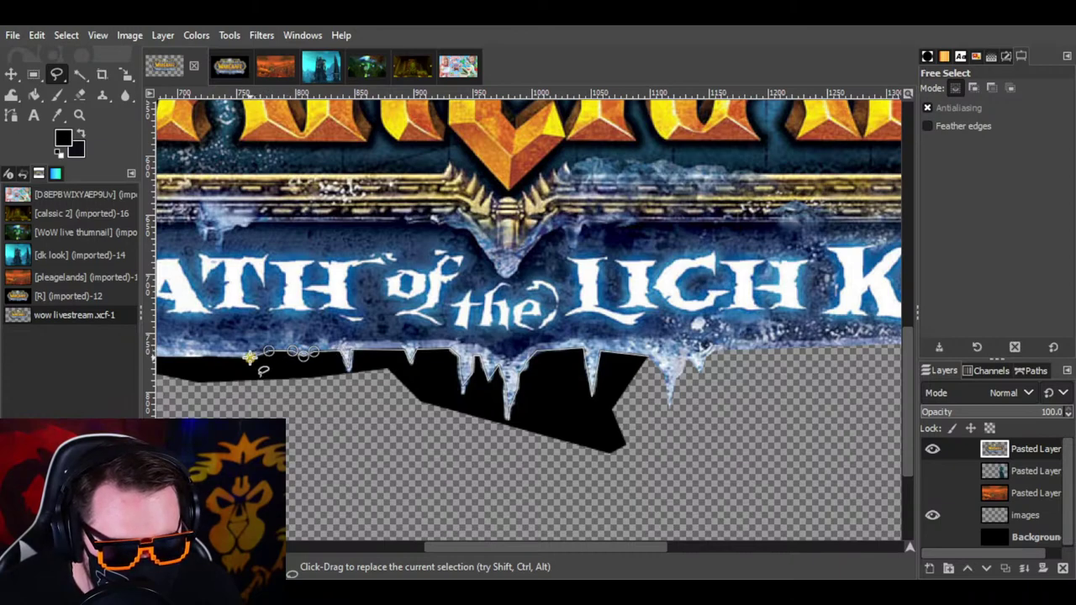
drag(506, 548, 363, 541)
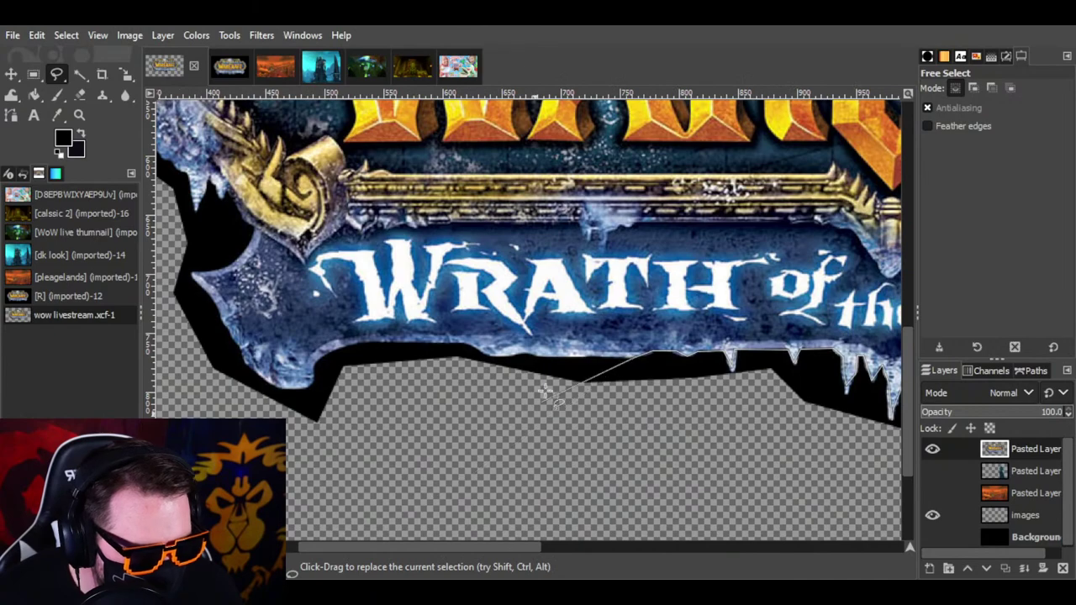
Step: Trace the ice edge beneath 'WRATH of the' to the banner's lower-left corner
click(613, 356)
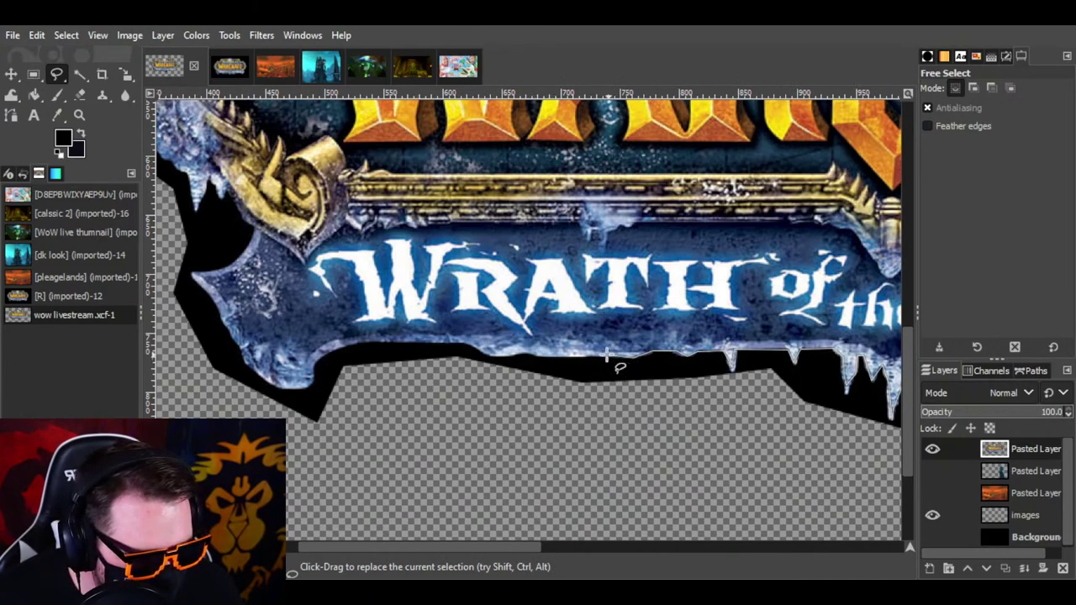
click(540, 355)
click(527, 354)
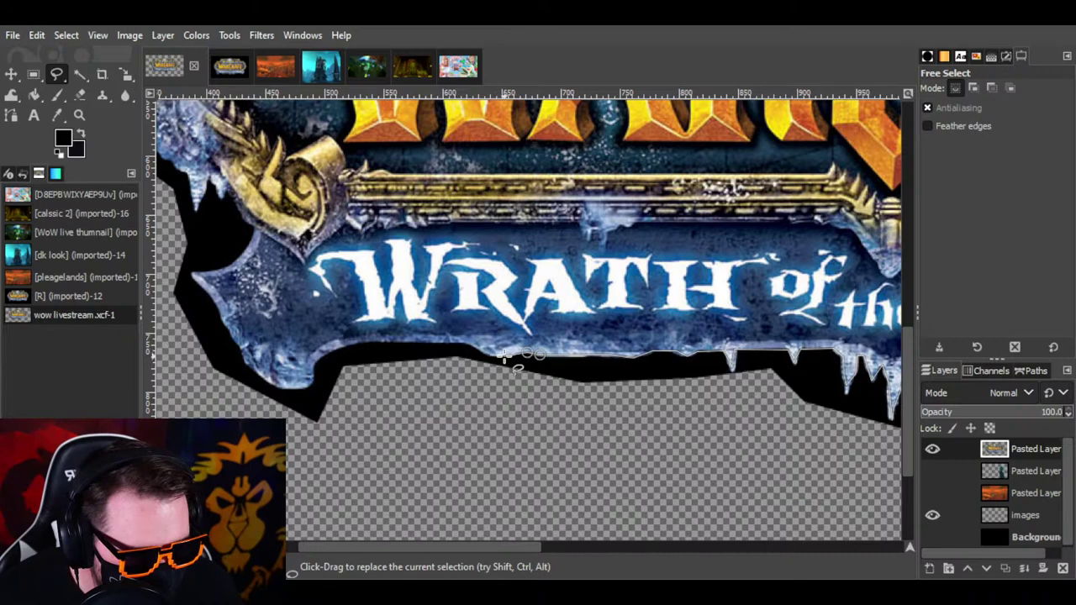
click(505, 357)
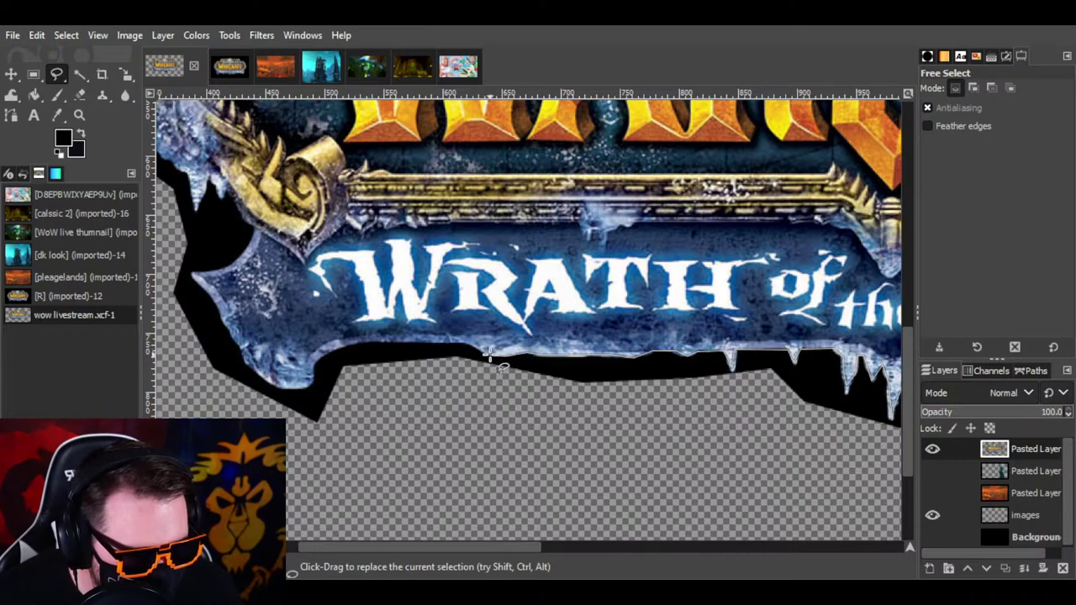
click(487, 356)
click(472, 344)
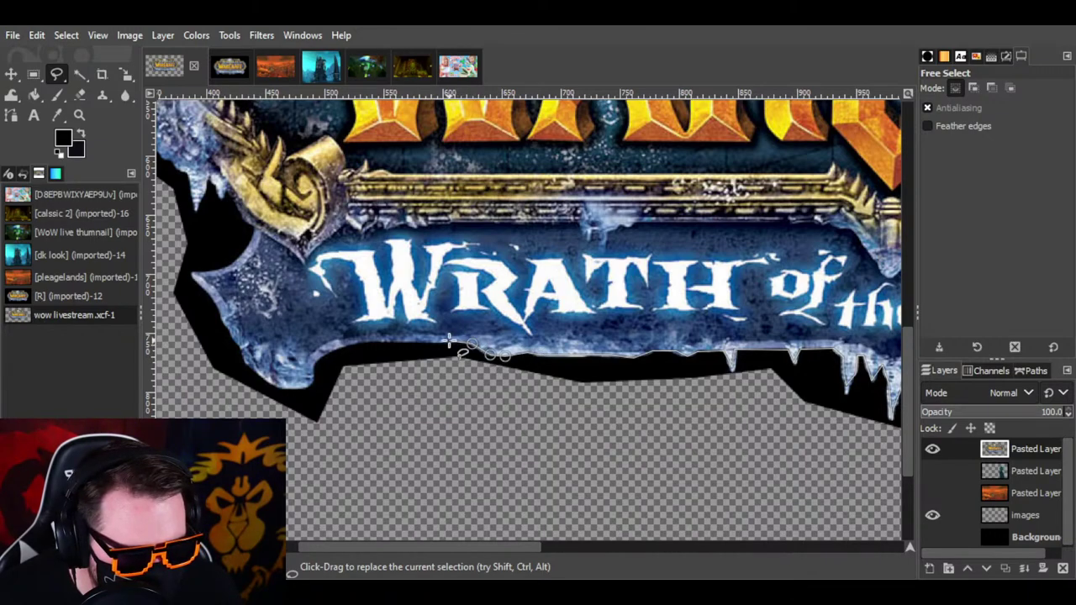
click(366, 341)
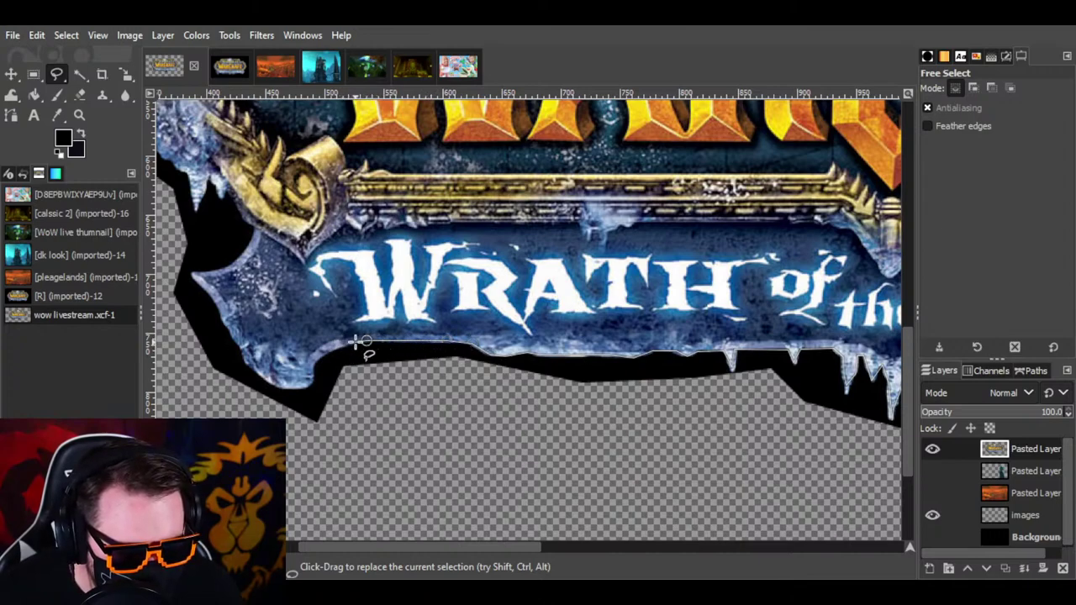
click(351, 341)
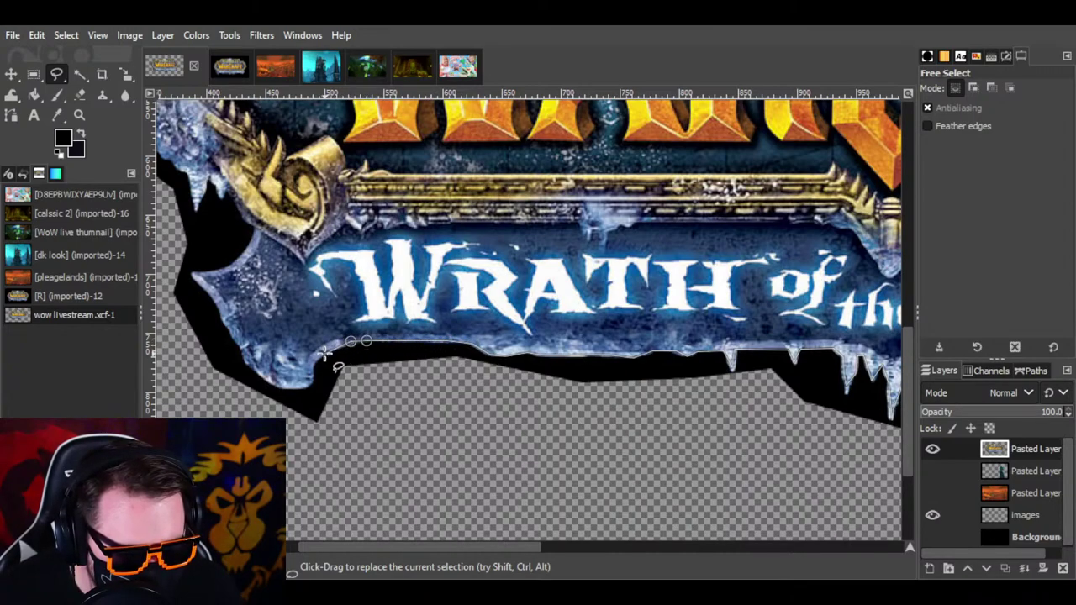
click(323, 354)
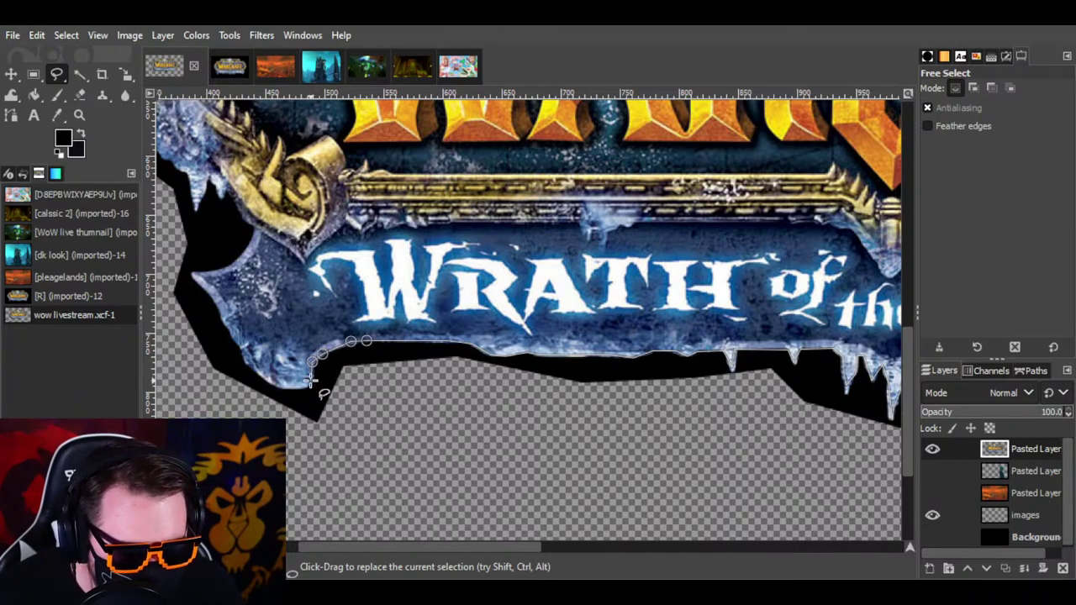
click(311, 381)
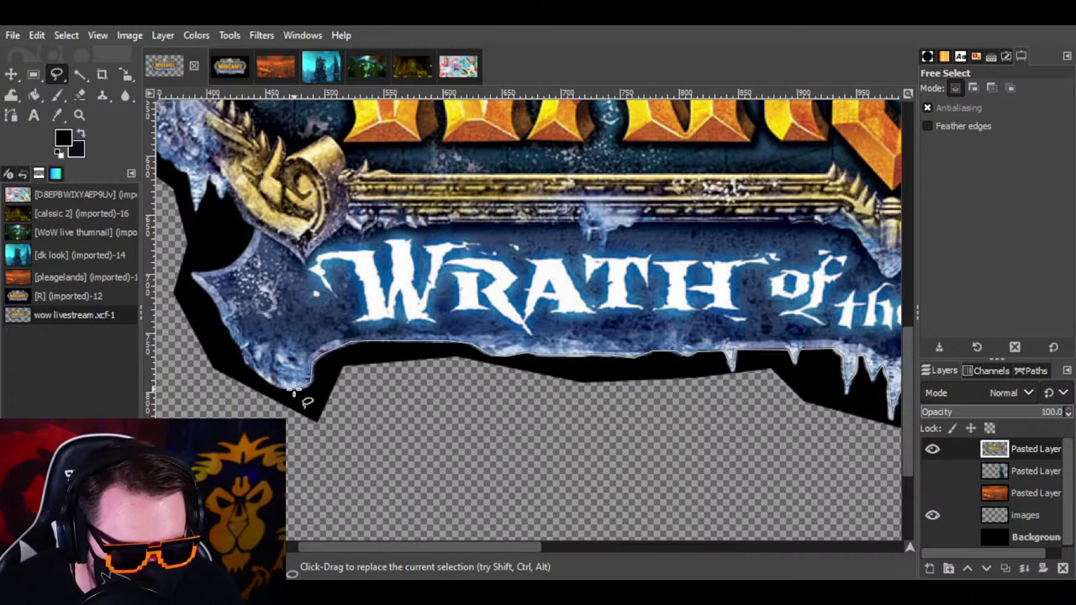
click(295, 391)
click(281, 394)
Step: Continue the outline up the banner's left side to the image's left edge
click(263, 379)
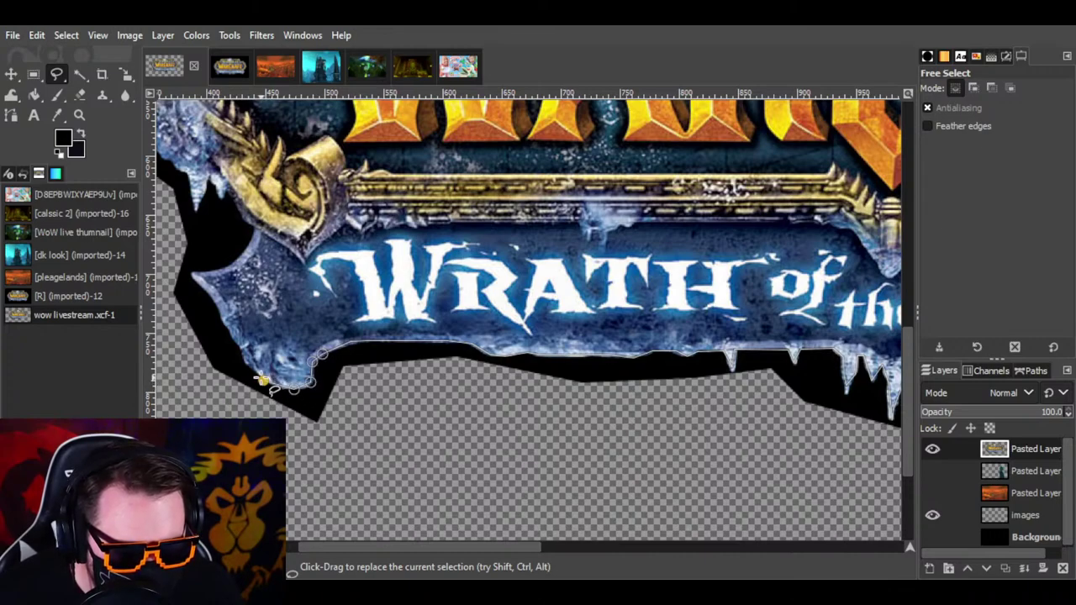
click(249, 363)
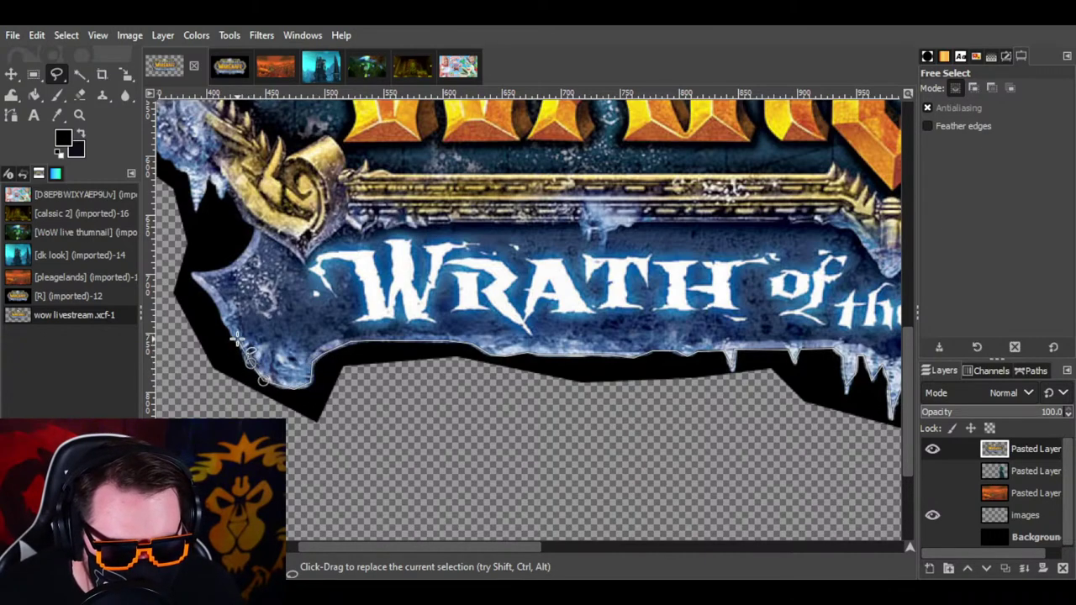
click(238, 333)
click(224, 318)
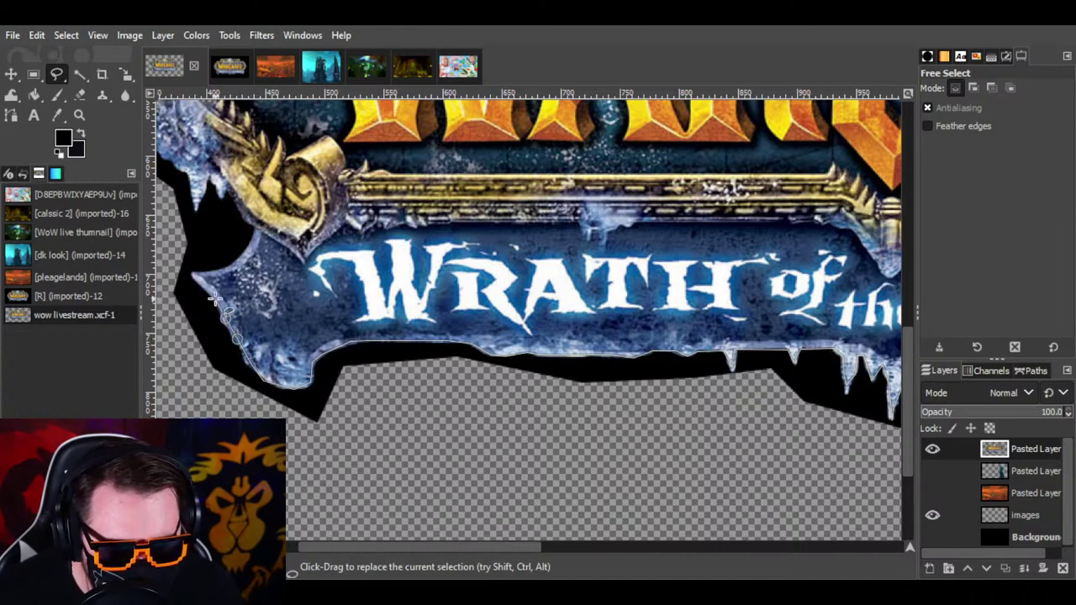
click(216, 299)
click(196, 284)
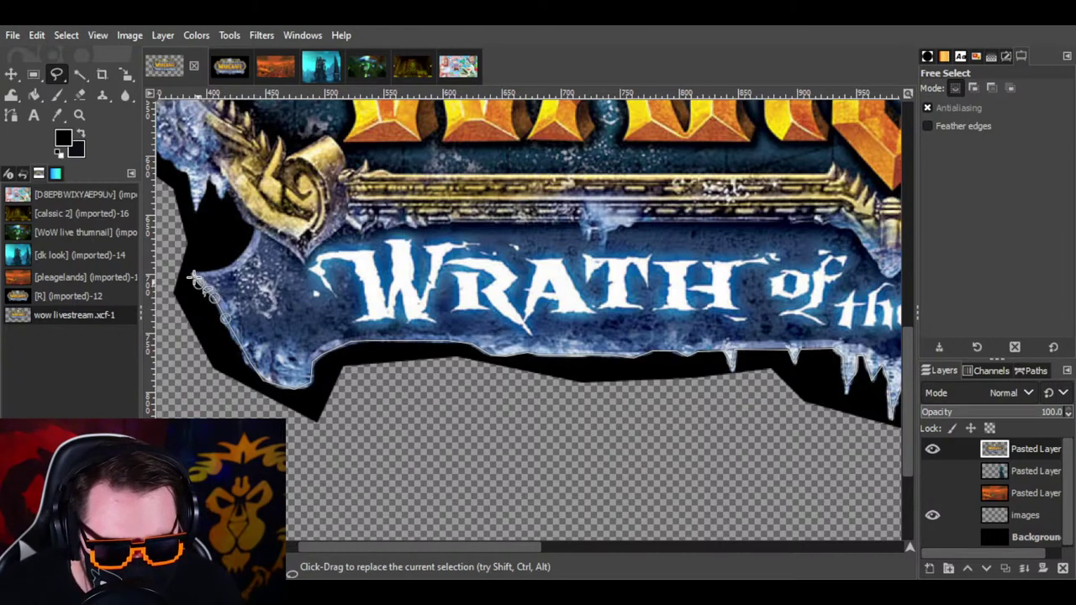
click(193, 273)
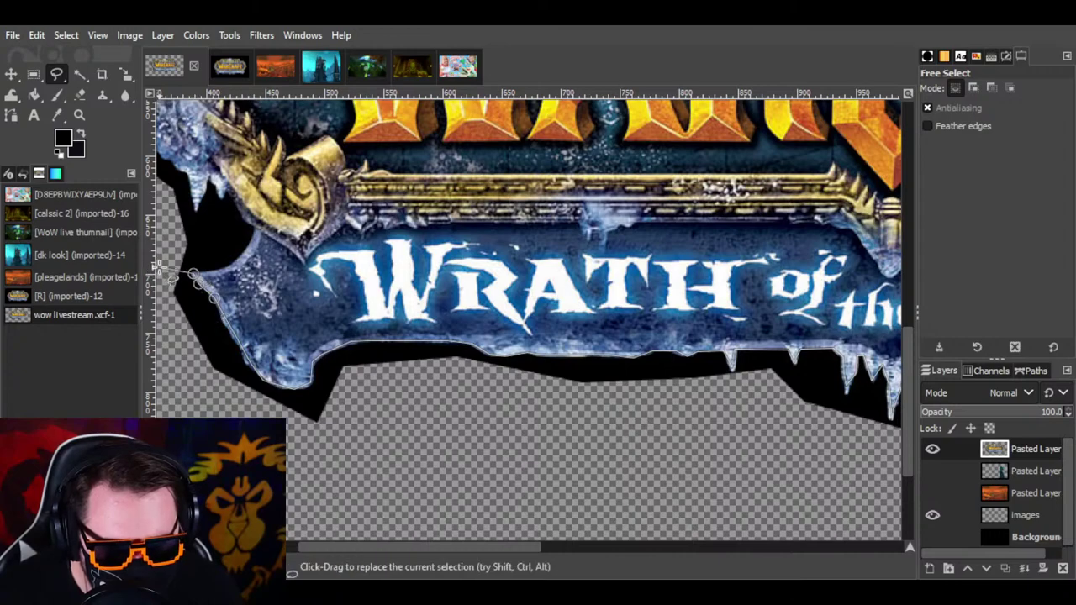
click(159, 270)
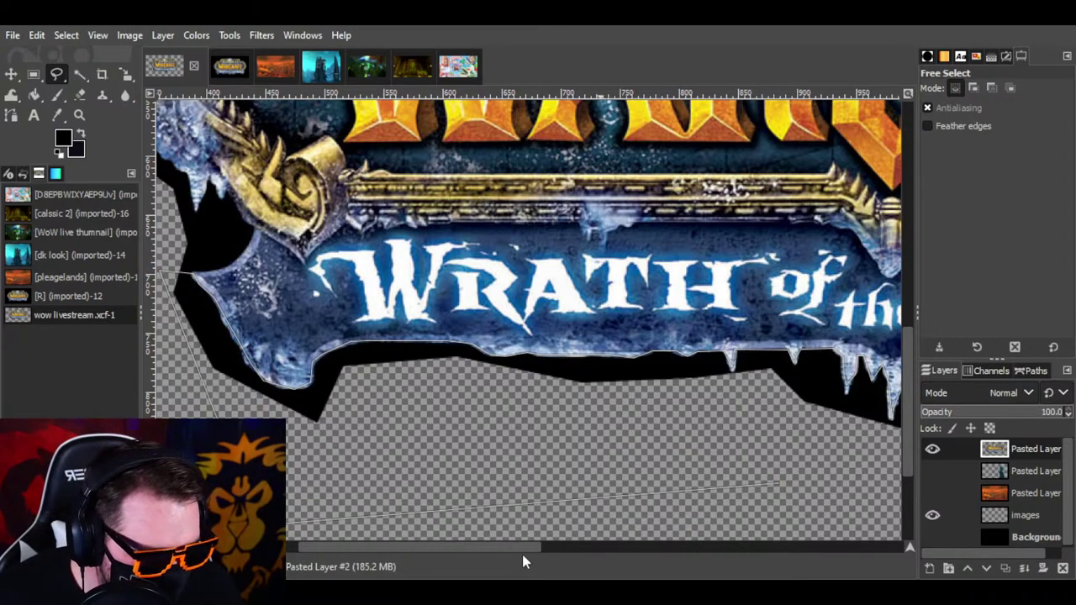
Step: Close the outline below the banner's right part and cut the black band away
drag(522, 553, 665, 555)
click(707, 464)
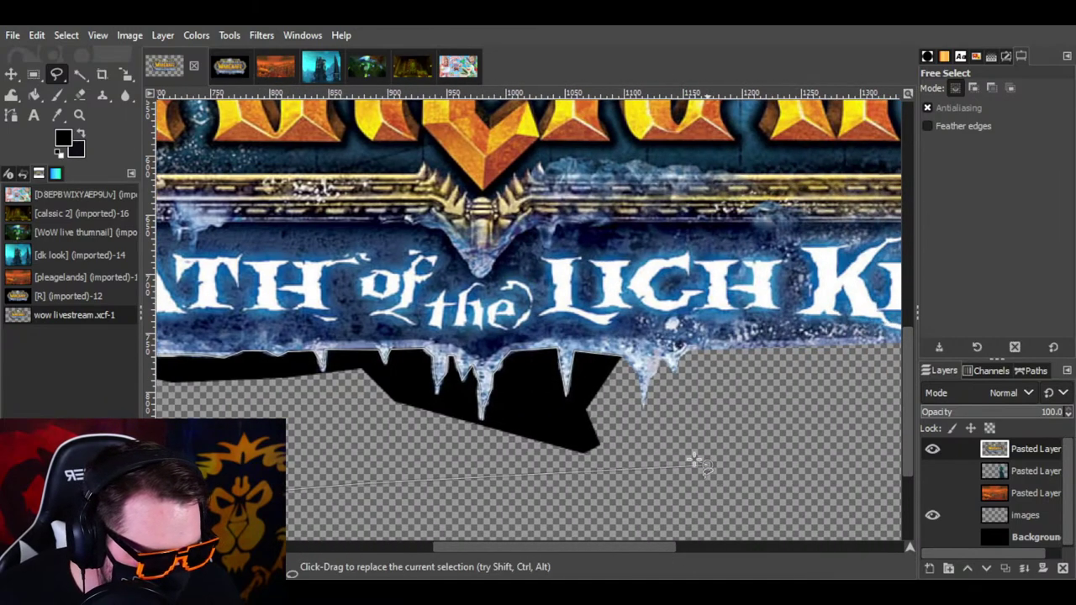
click(621, 405)
click(620, 354)
key(Return)
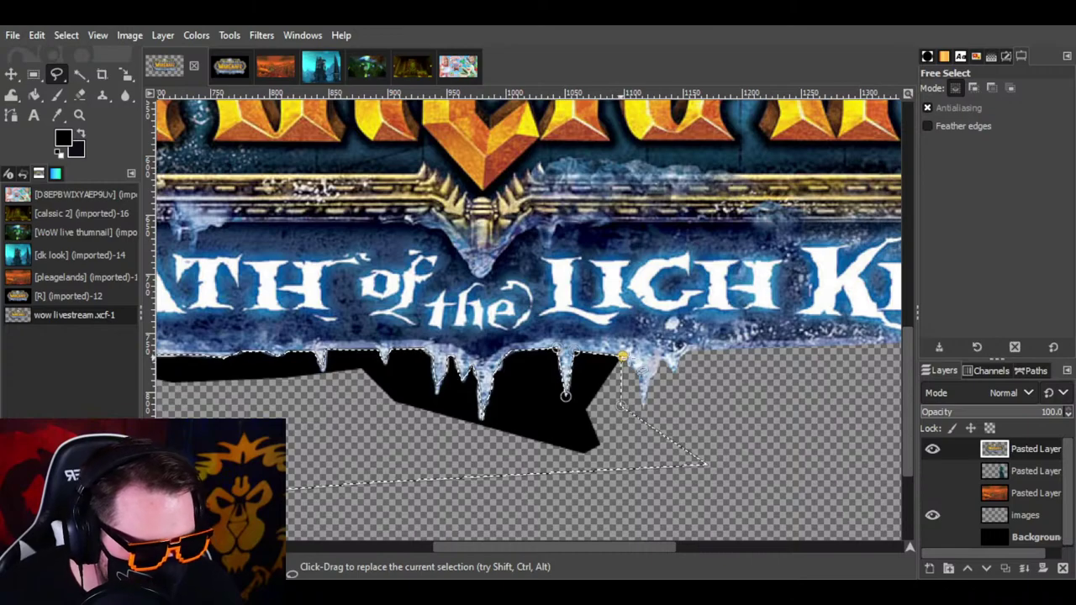
key(ctrl+x)
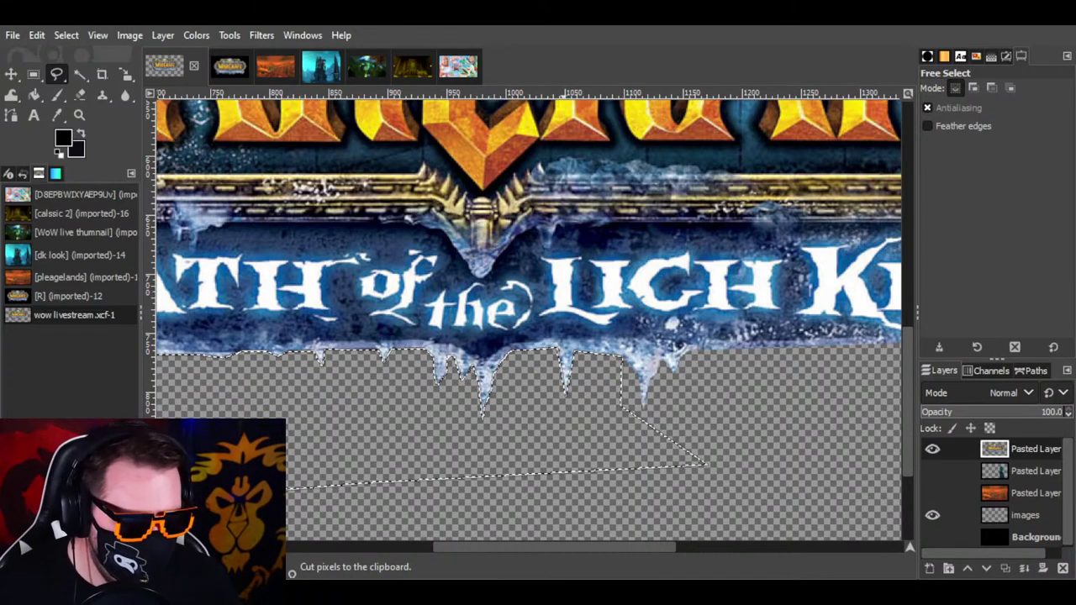
drag(637, 545, 421, 542)
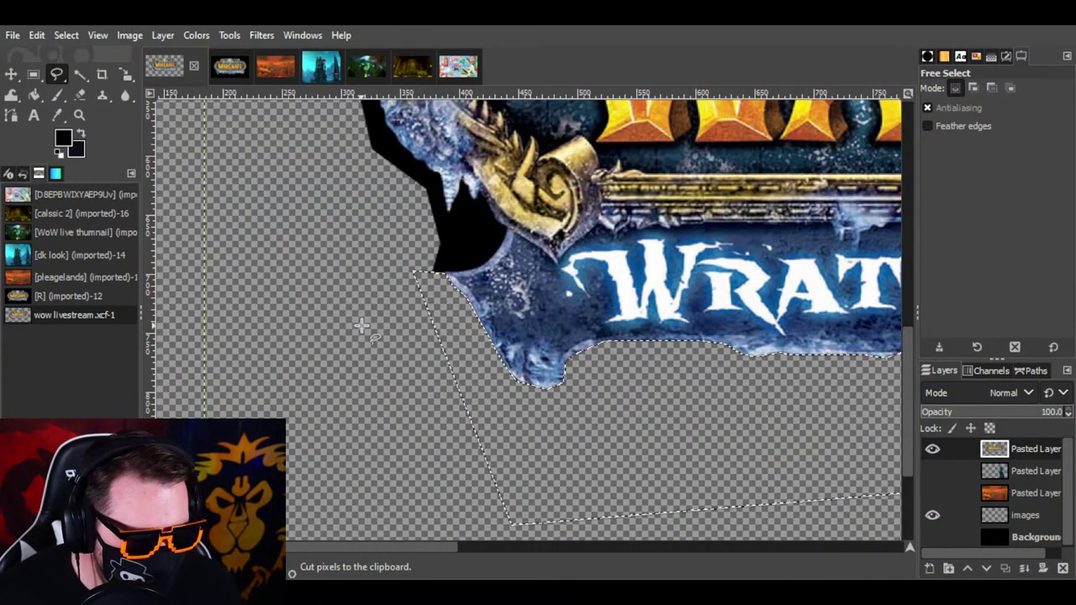
Step: Clear the current selection and abandon a first Free Select outline attempt
scroll(368, 331, up, 3)
click(64, 35)
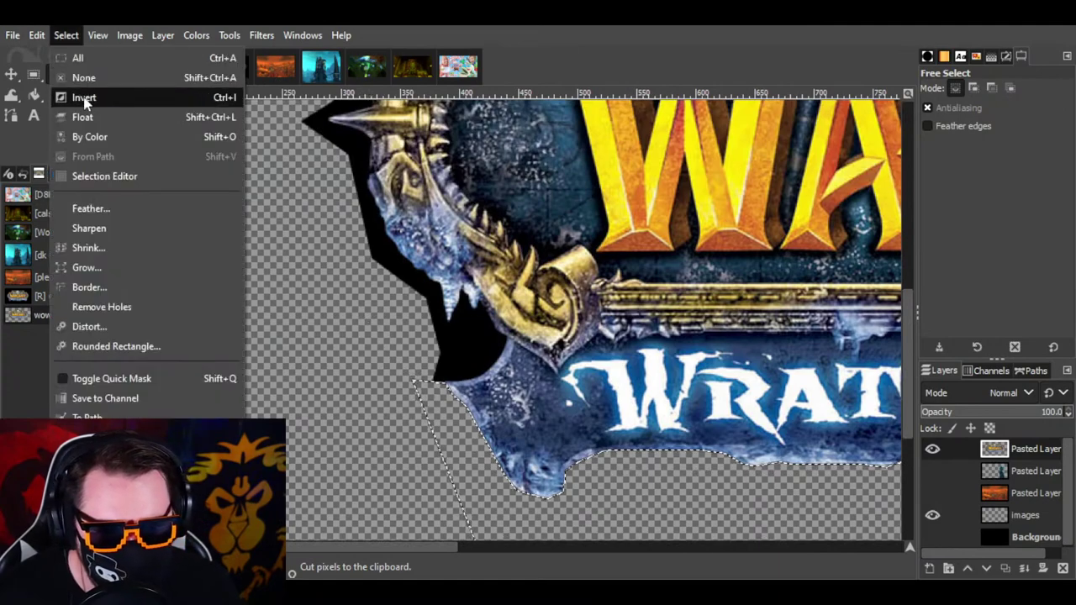
click(91, 81)
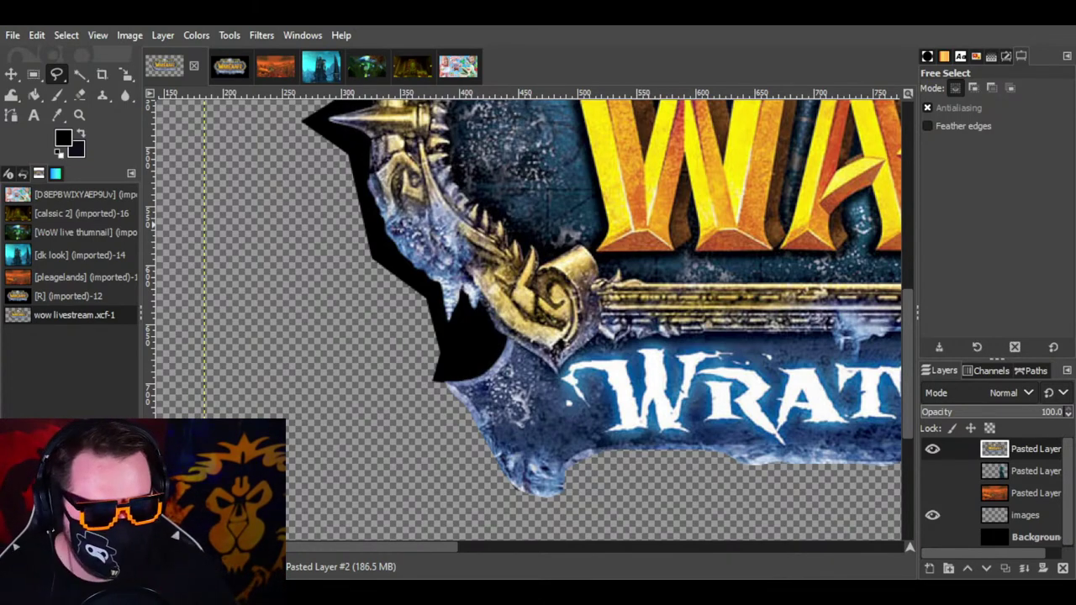
click(445, 380)
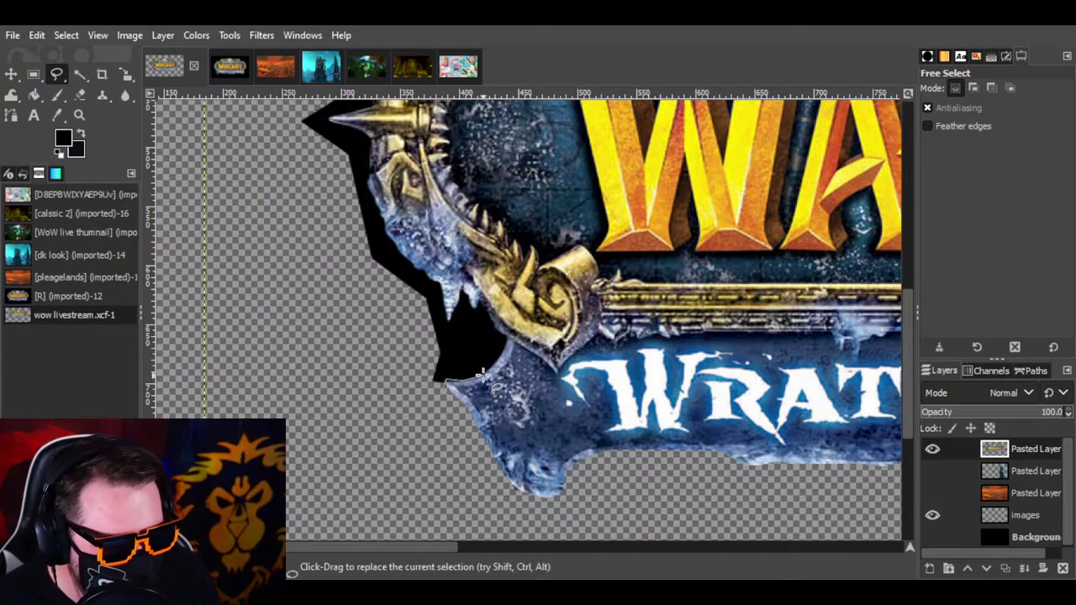
key(Escape)
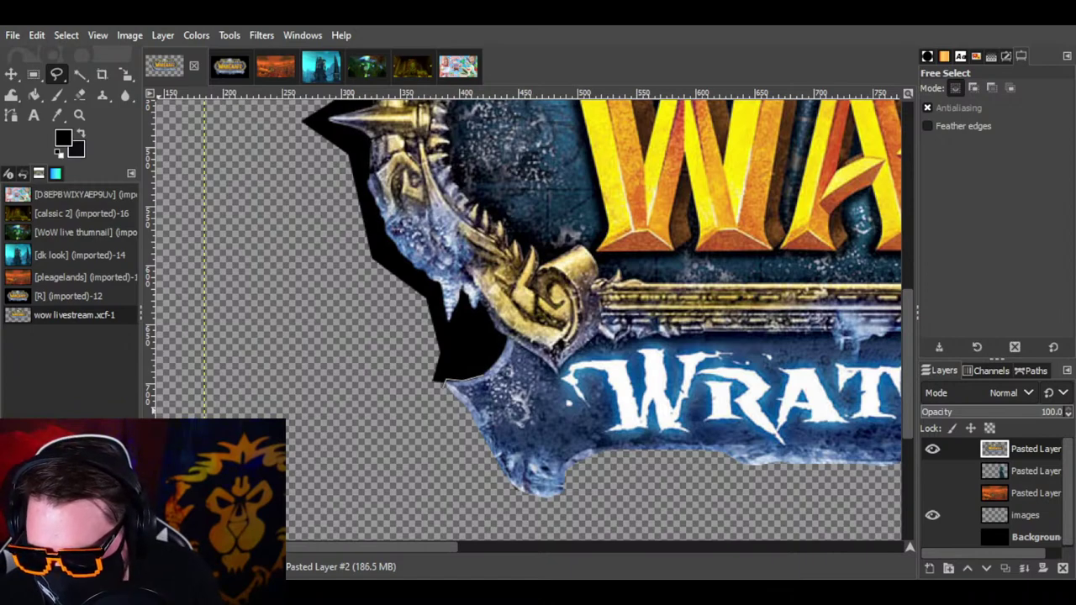
Step: Trace the outline along the black edge beside the frame and around the notch
mouse_move(445, 380)
mouse_down()
mouse_move(496, 377)
mouse_move(499, 360)
mouse_up()
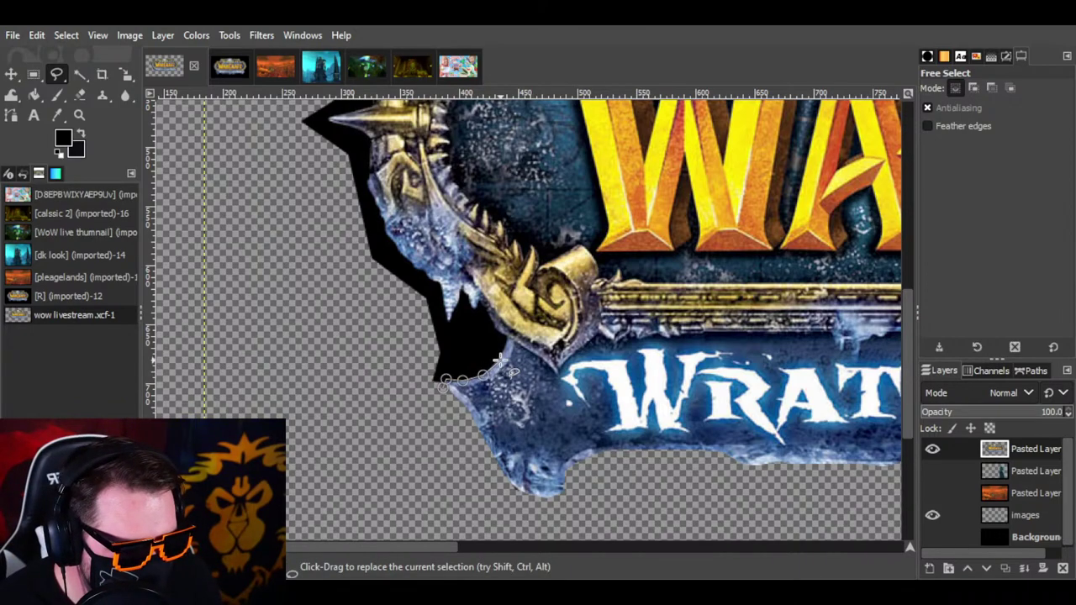
click(499, 360)
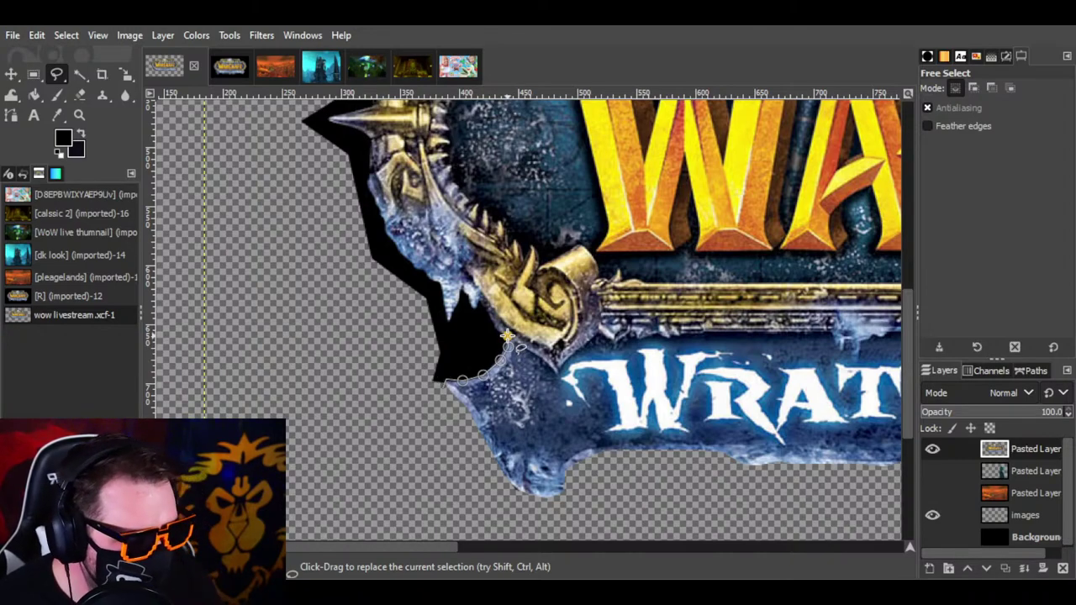
click(506, 336)
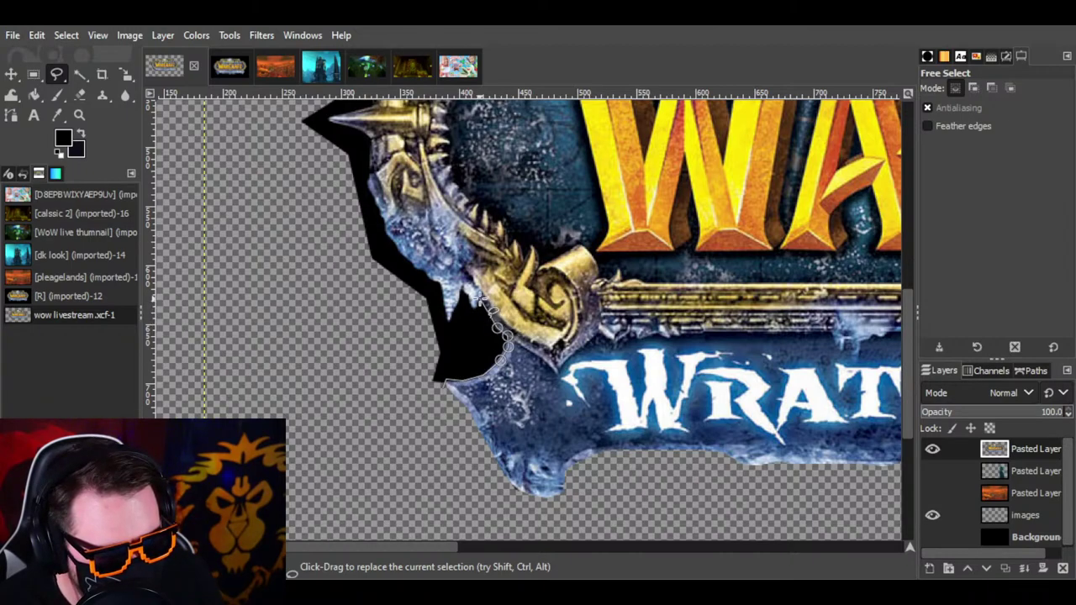
click(476, 306)
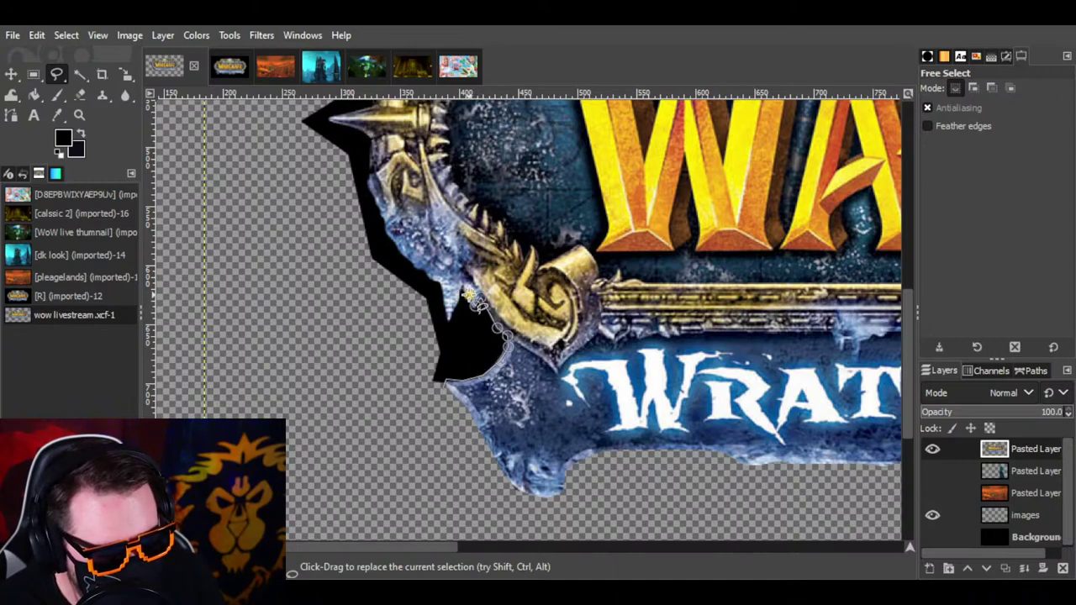
click(468, 295)
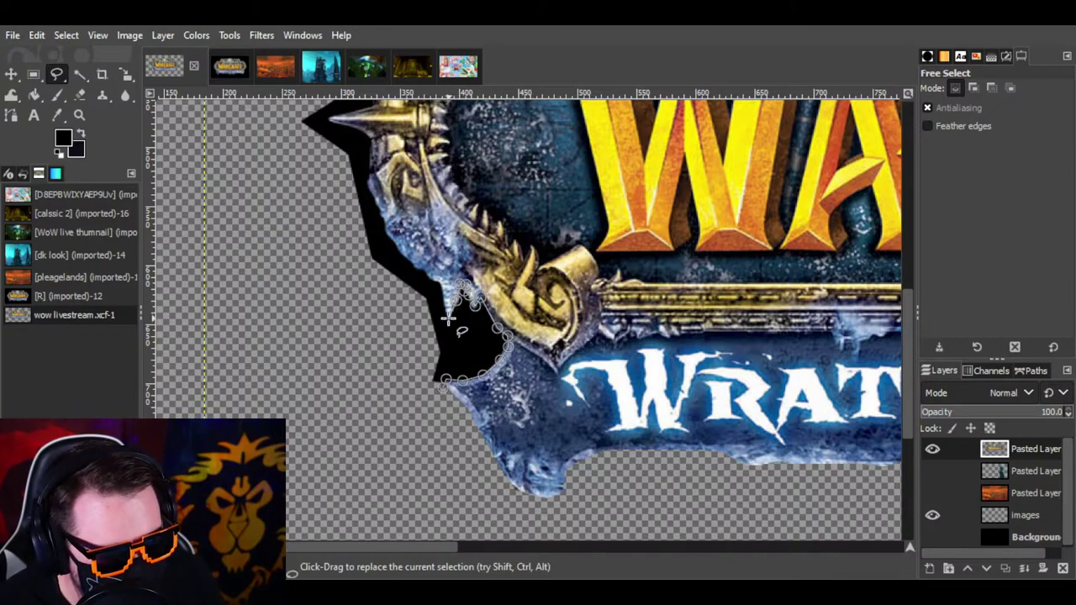
click(449, 316)
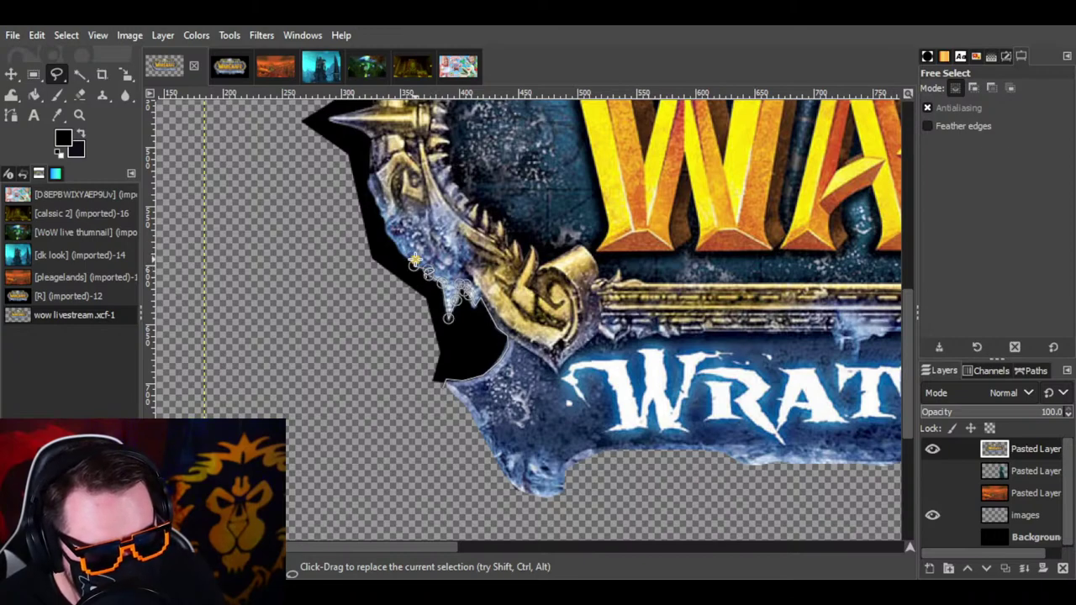
Step: Extend the outline up the artwork edge to near the frame's upper edge
click(400, 247)
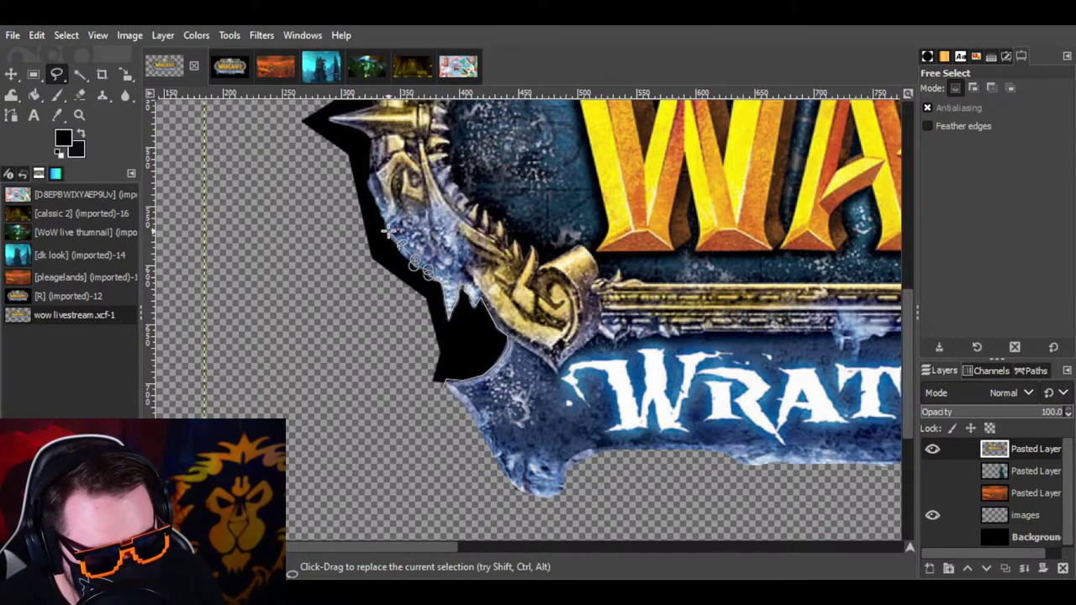
click(388, 231)
click(383, 213)
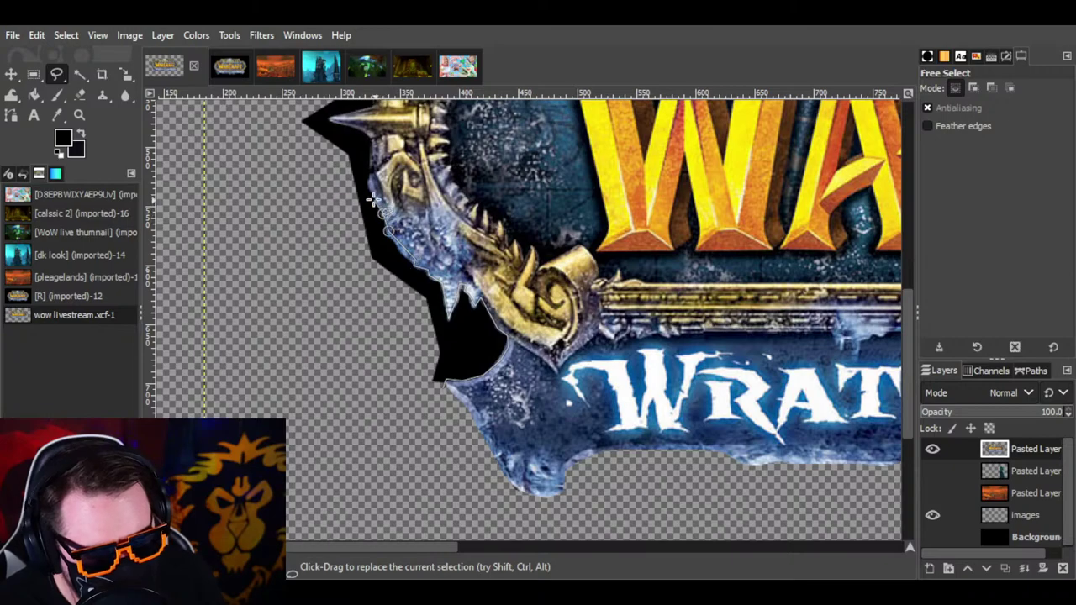
click(381, 199)
click(371, 184)
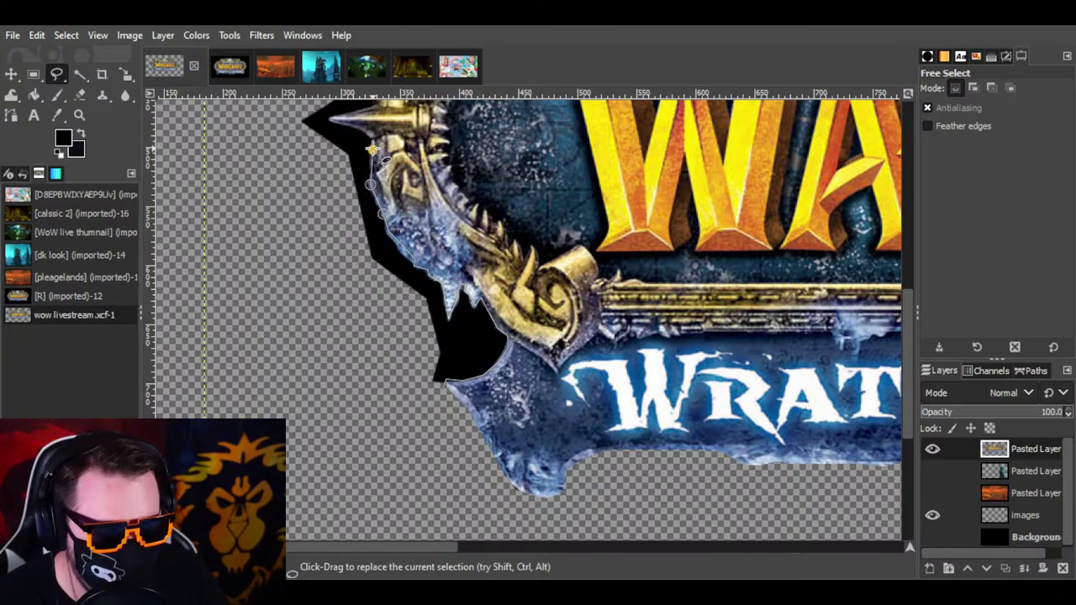
click(372, 148)
scroll(374, 159, up, 4)
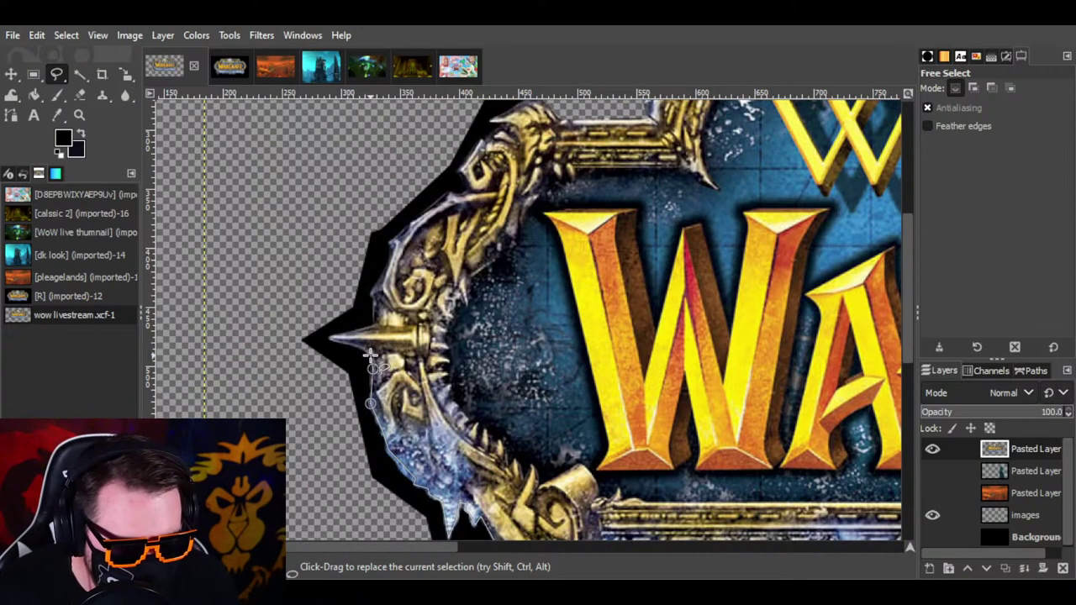
Step: Carry the outline out to the spike's tip and back up the frame edge
click(371, 355)
click(359, 345)
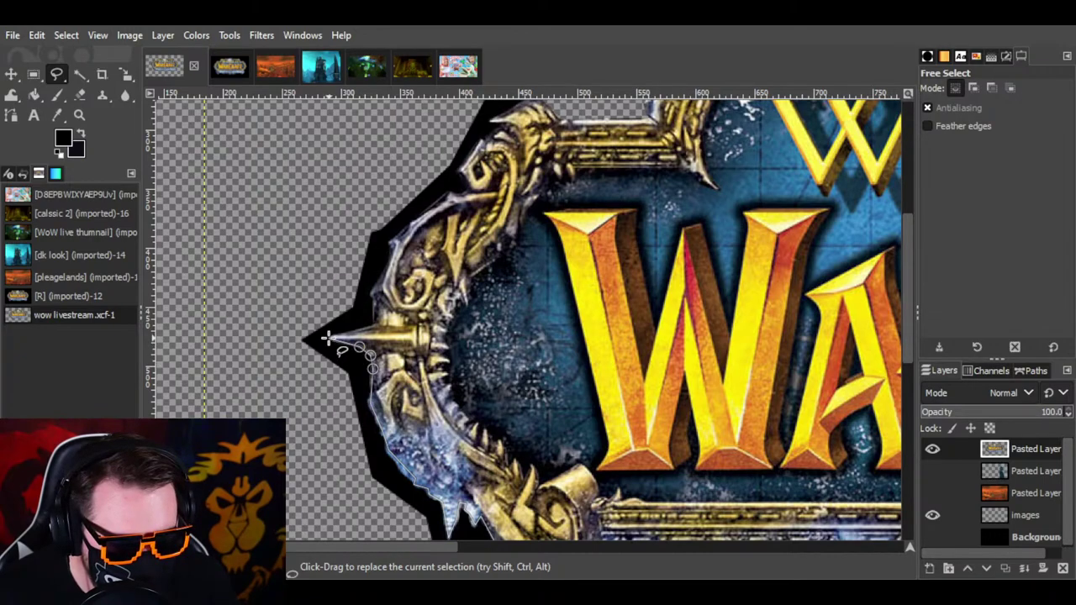
click(328, 338)
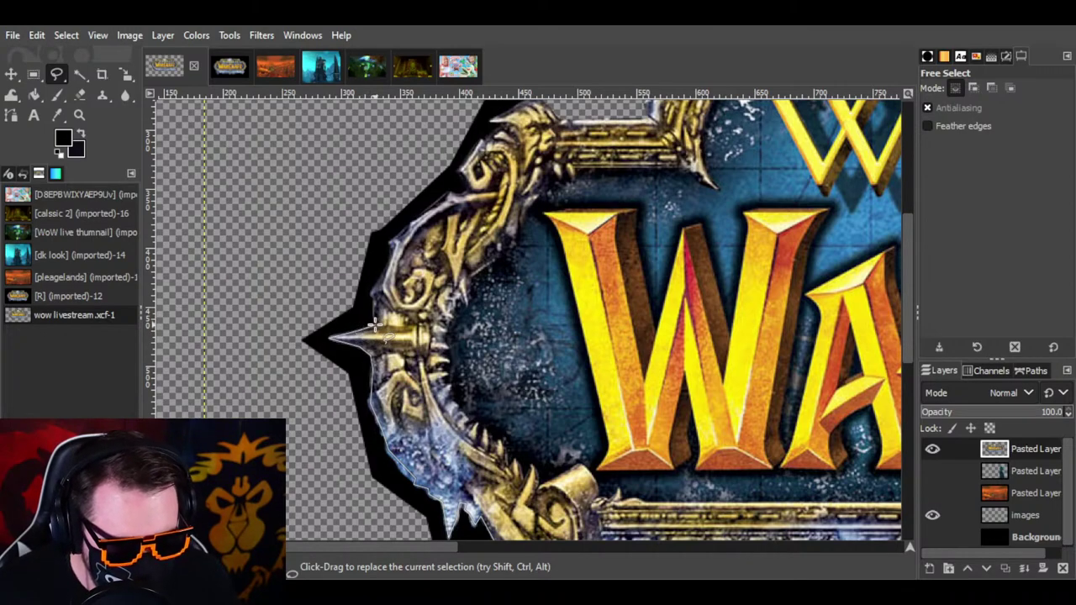
click(373, 291)
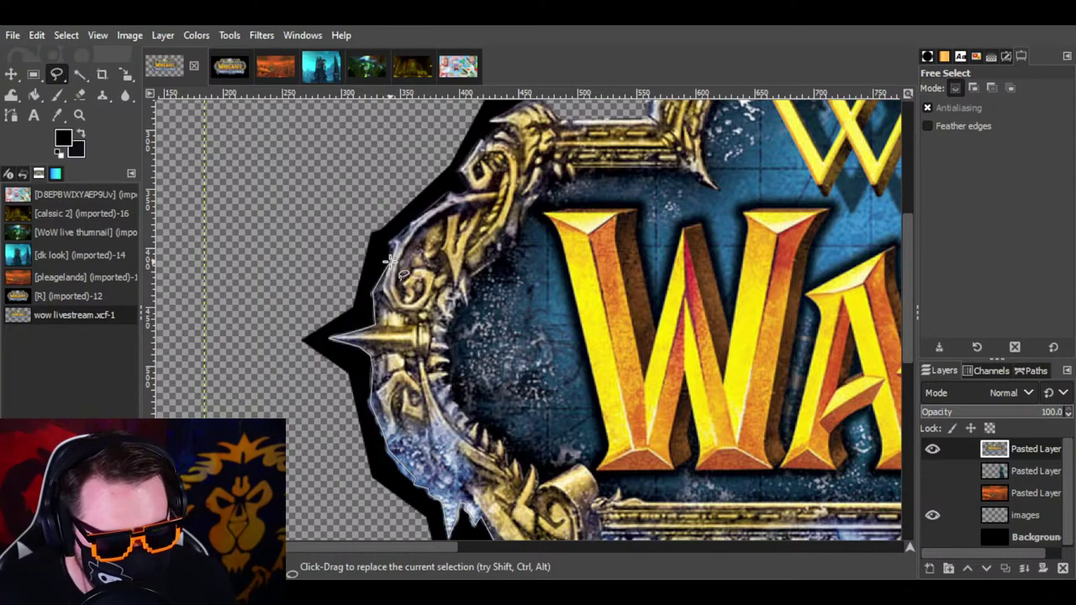
click(389, 262)
click(389, 244)
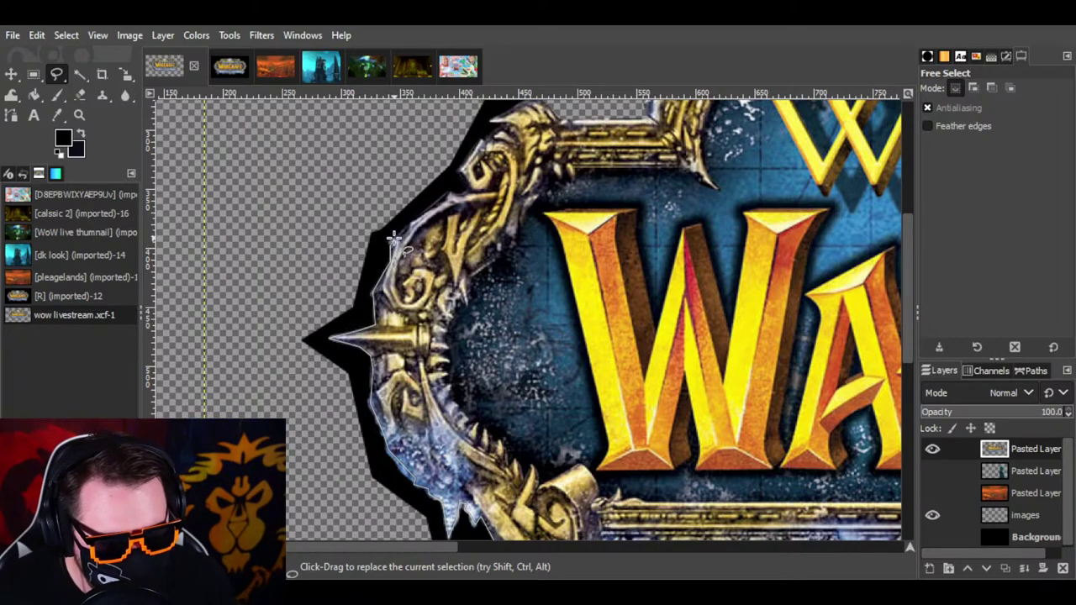
click(393, 238)
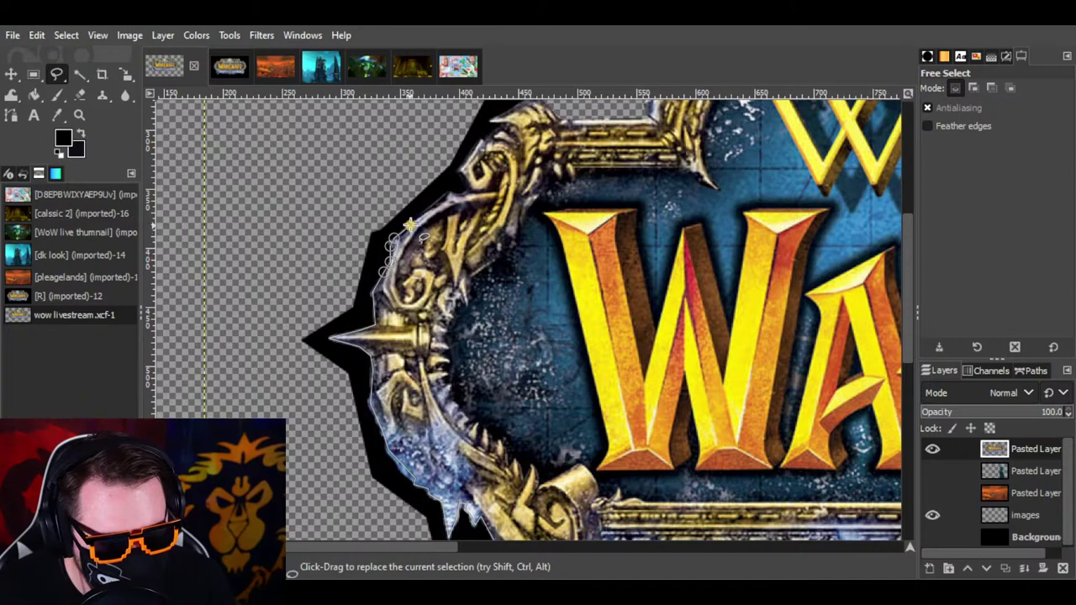
Step: Continue the outline up toward the frame's top along the ornamental edge
click(409, 226)
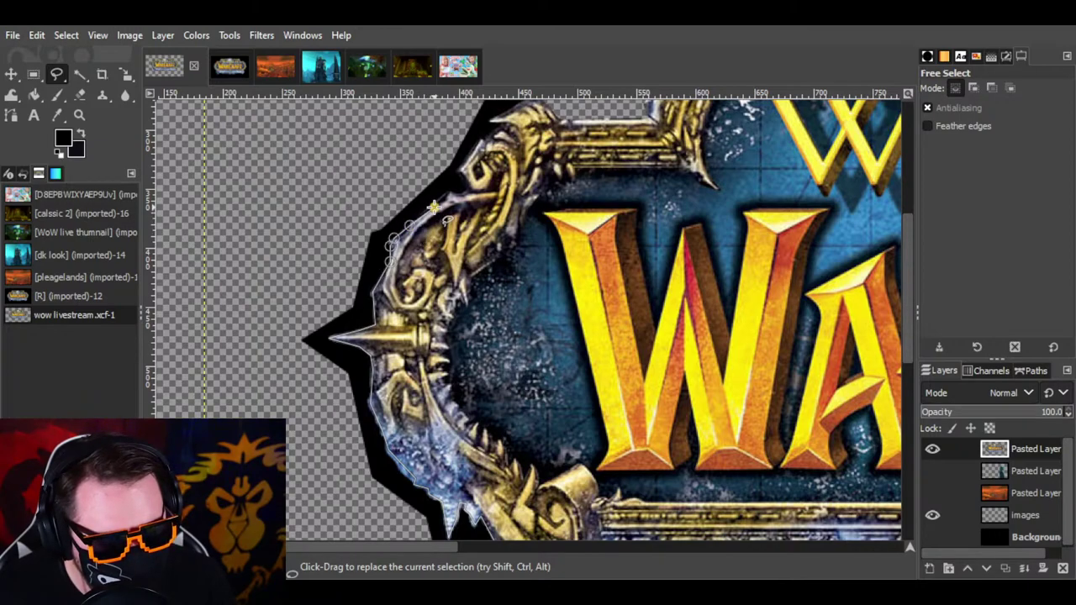
click(433, 206)
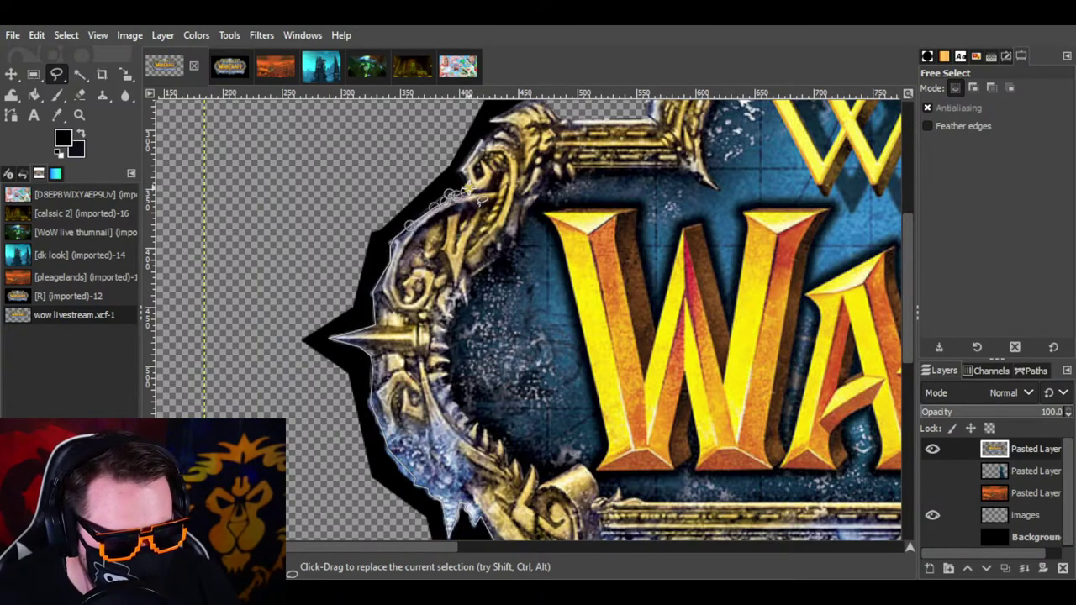
click(459, 171)
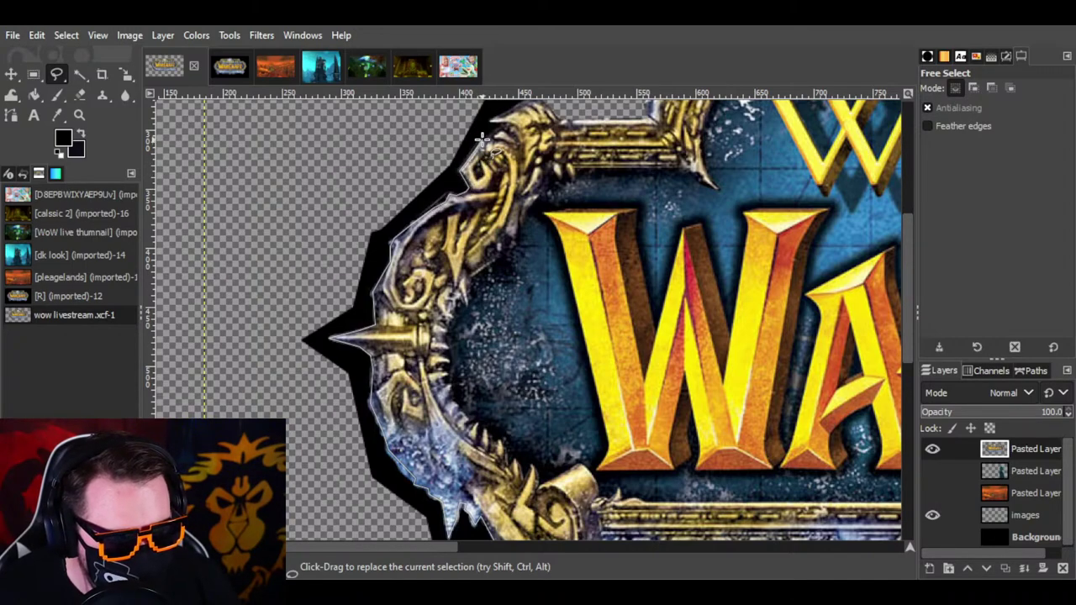
scroll(477, 151, up, 3)
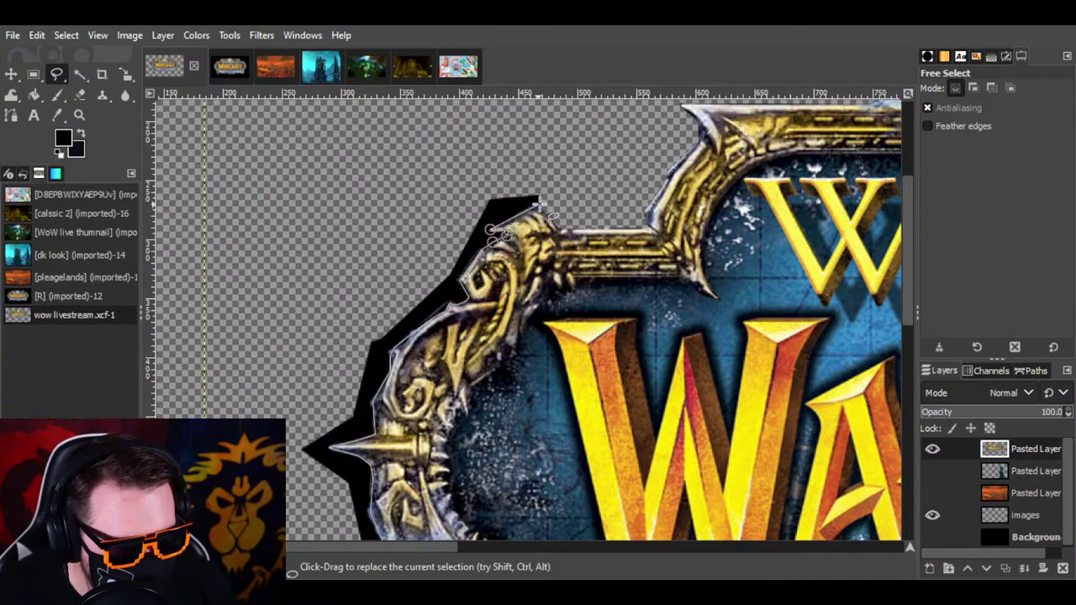
click(521, 164)
Step: Close the free selection out left of the logo against the WRATH banner edge
click(219, 202)
scroll(221, 245, down, 10)
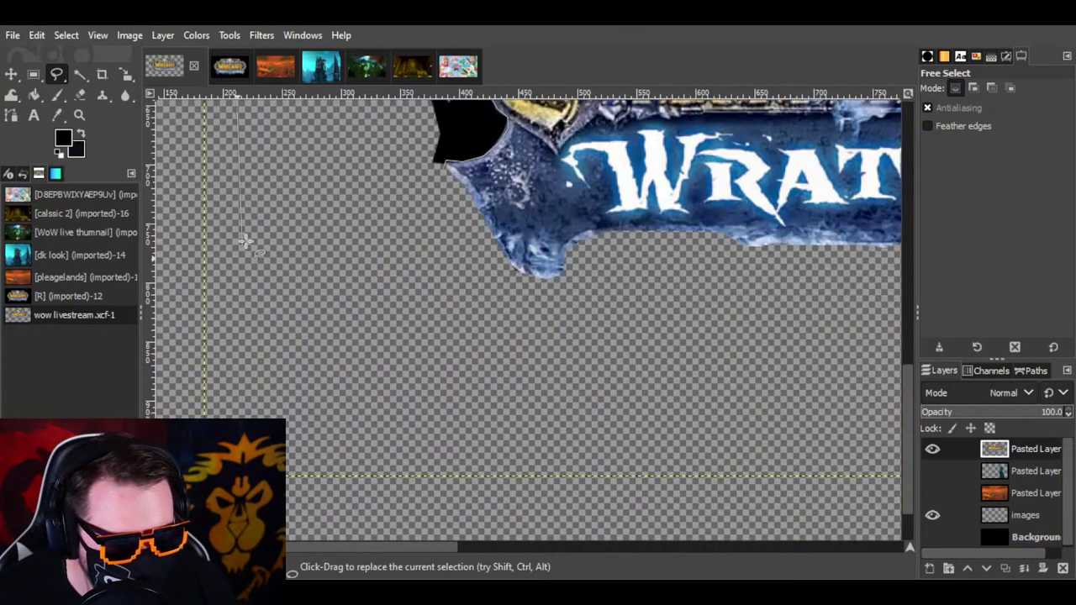
click(290, 202)
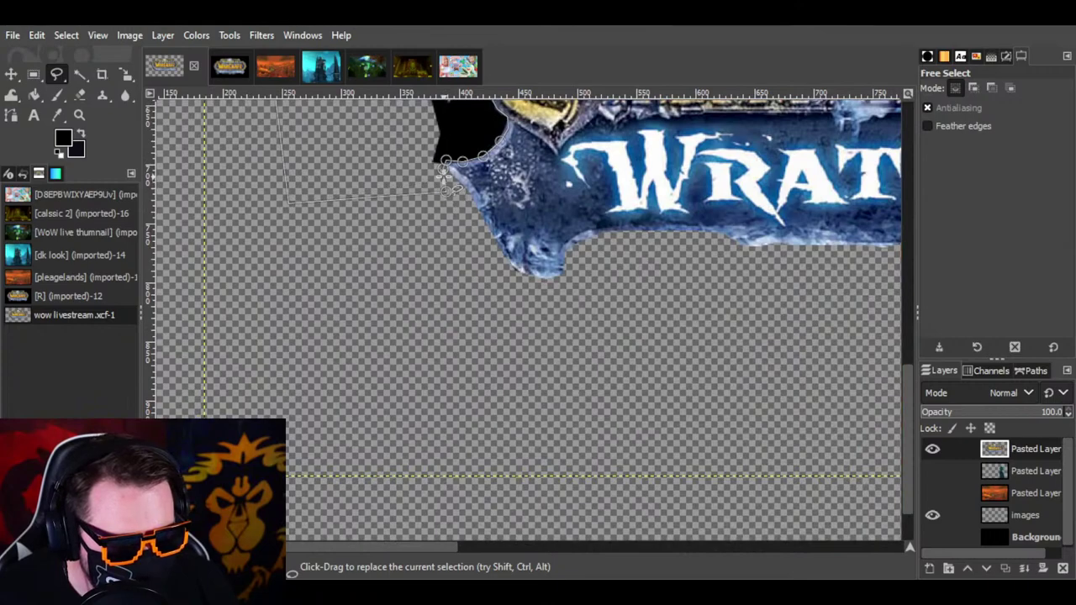
click(442, 190)
key(Return)
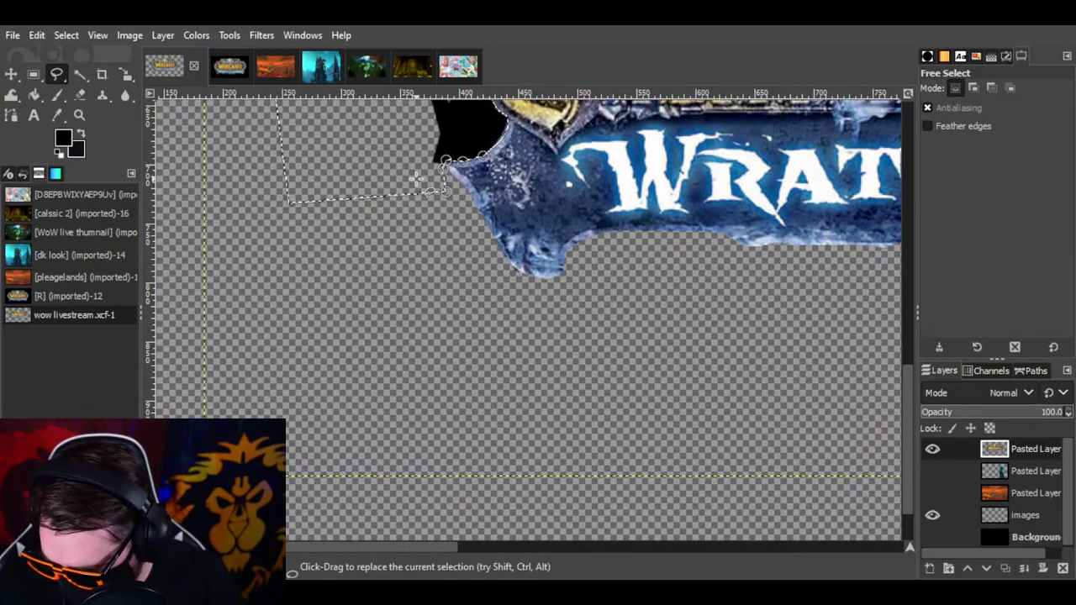
Step: Cut the selected black patch away with Edit > Cut
click(64, 35)
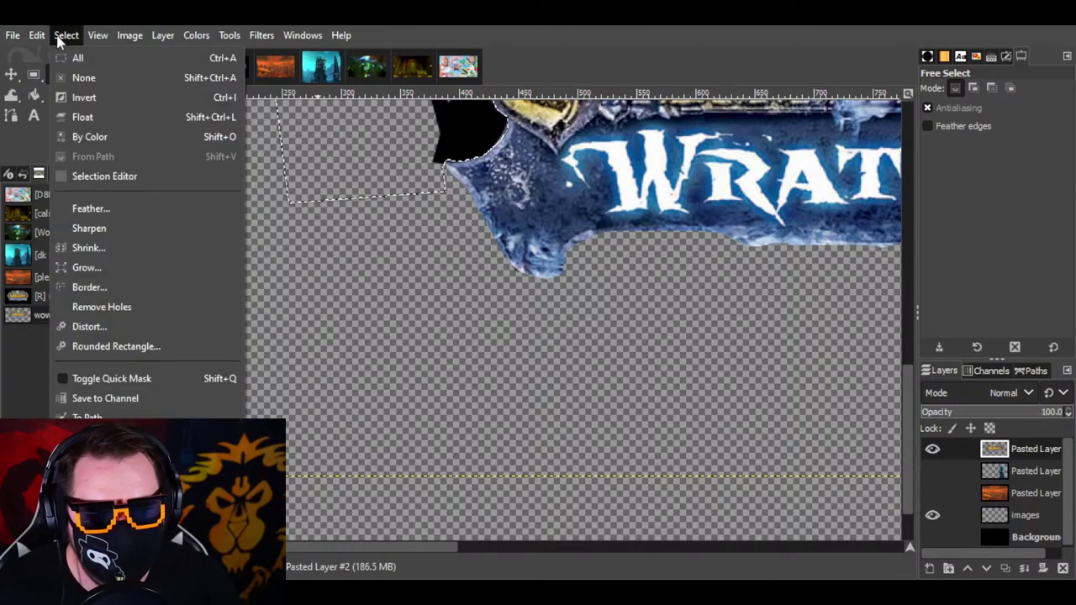
click(62, 35)
mouse_move(31, 40)
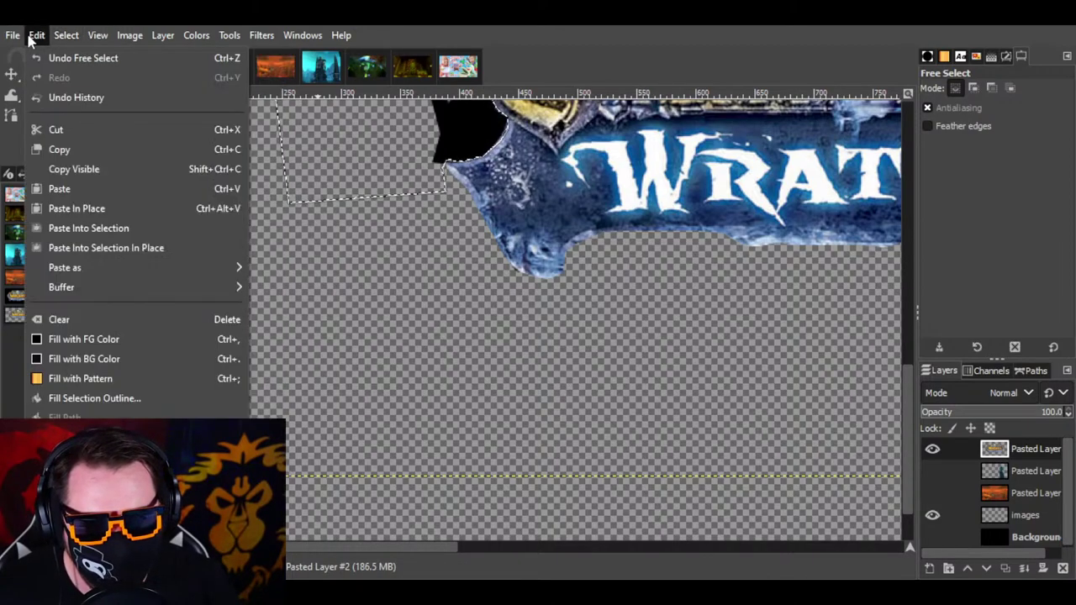
click(73, 122)
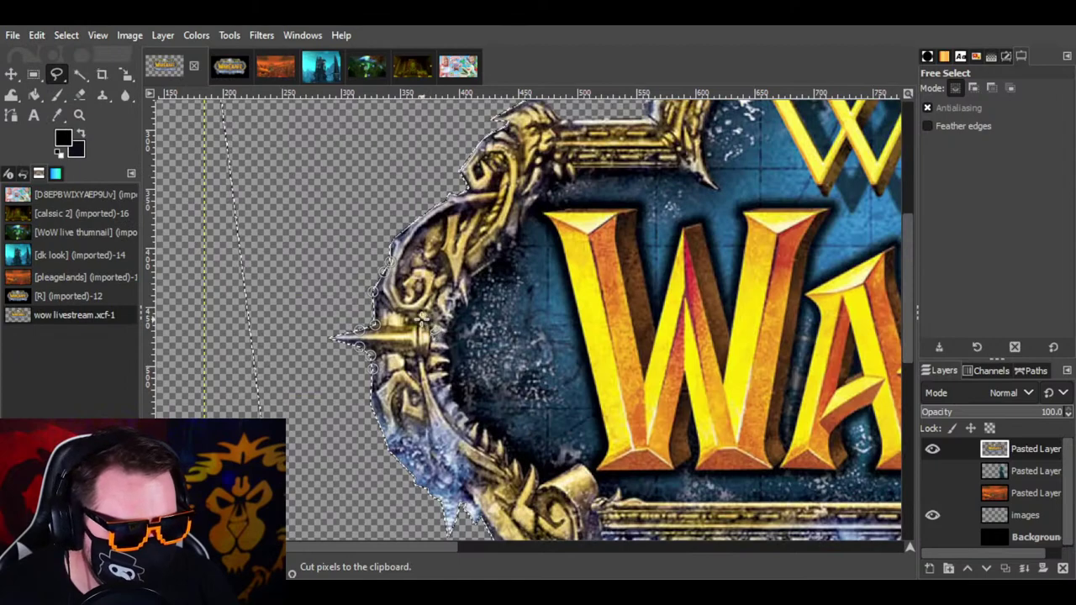
Step: Clear the selection with Select > None and zoom out to see the whole logo
click(66, 35)
click(77, 77)
click(78, 116)
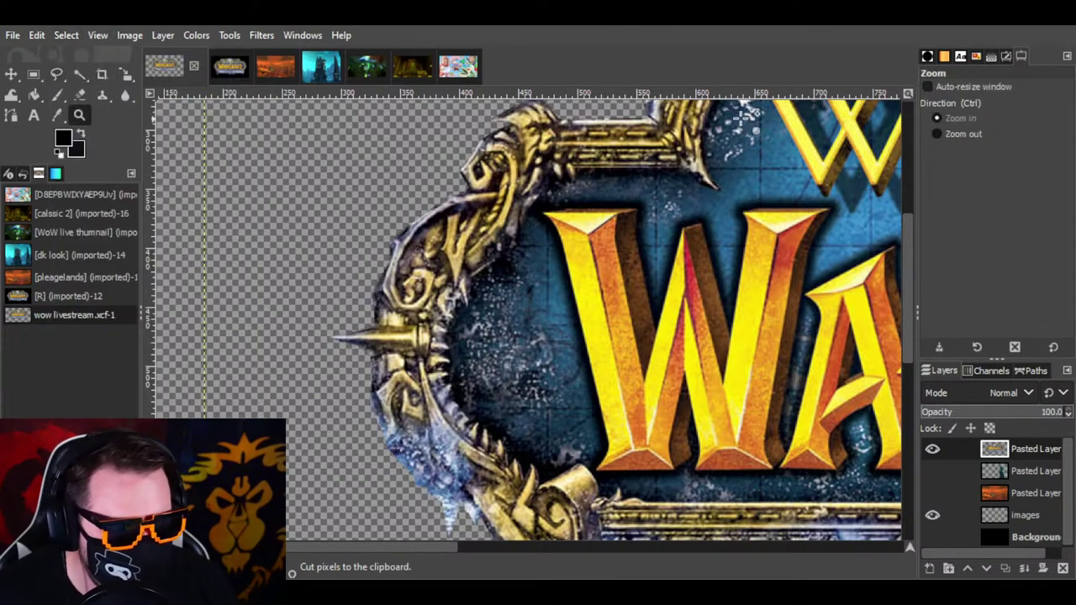
click(786, 233)
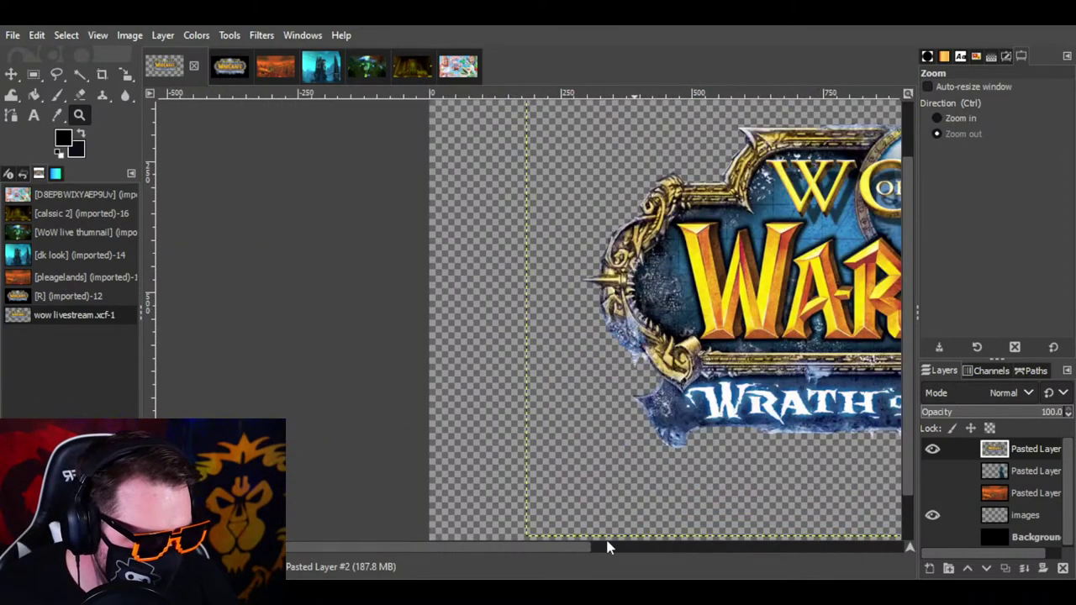
drag(610, 548, 675, 548)
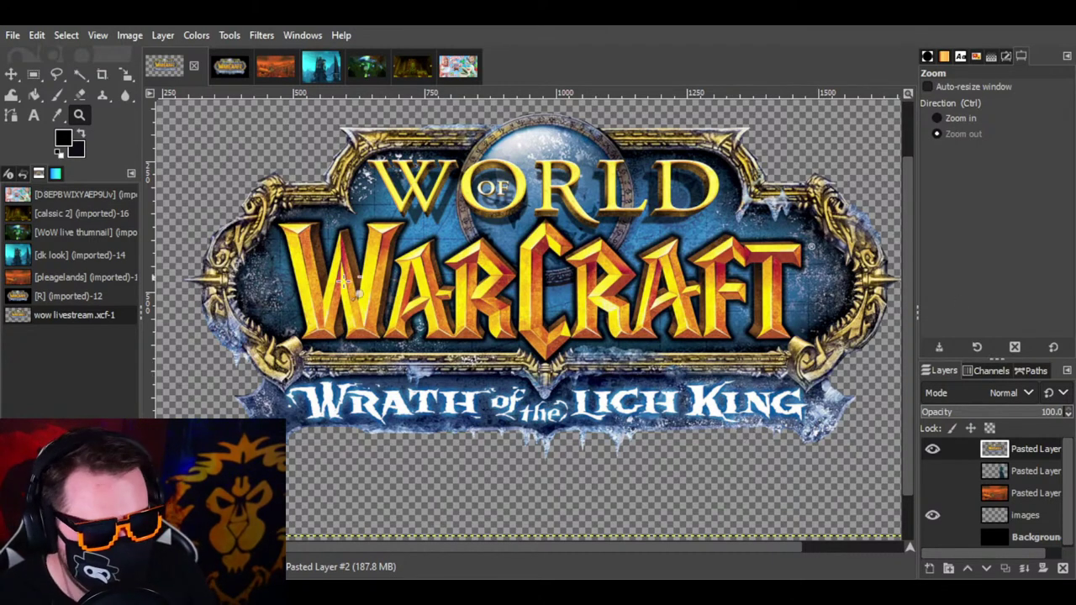
mouse_move(461, 551)
mouse_down()
mouse_move(530, 550)
mouse_move(473, 548)
mouse_up()
Step: Show the orange screenshot and hooded figure layers, then zoom out to the full thumbnail
click(933, 493)
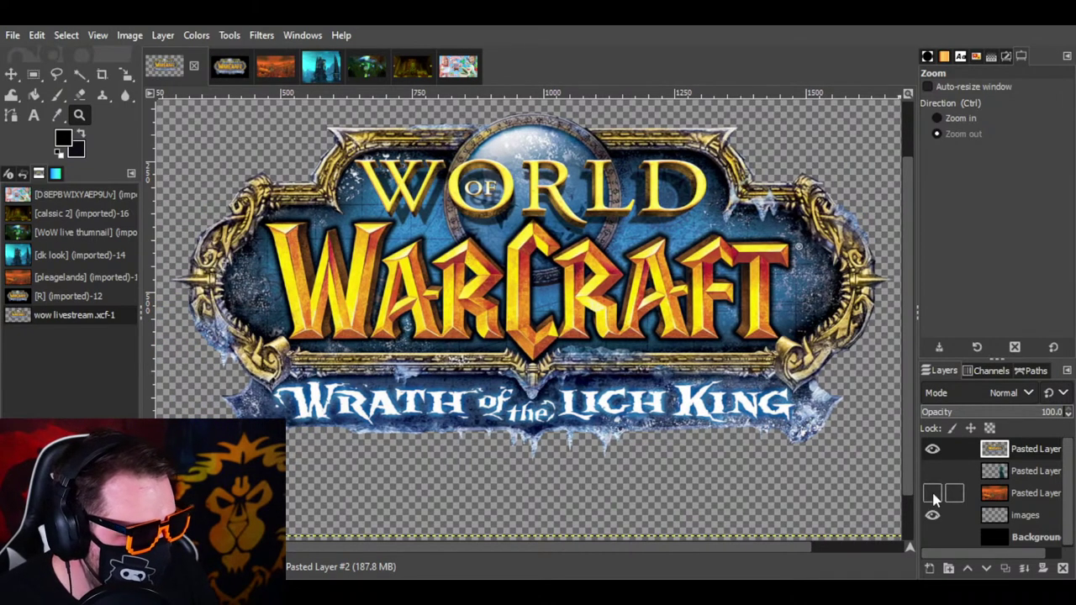
click(933, 472)
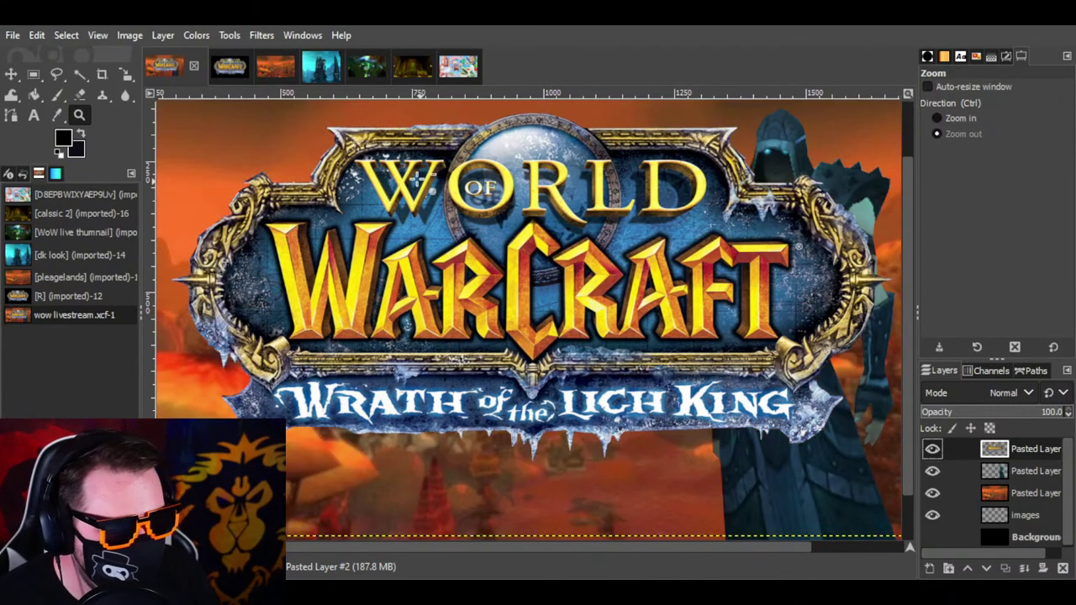
click(614, 236)
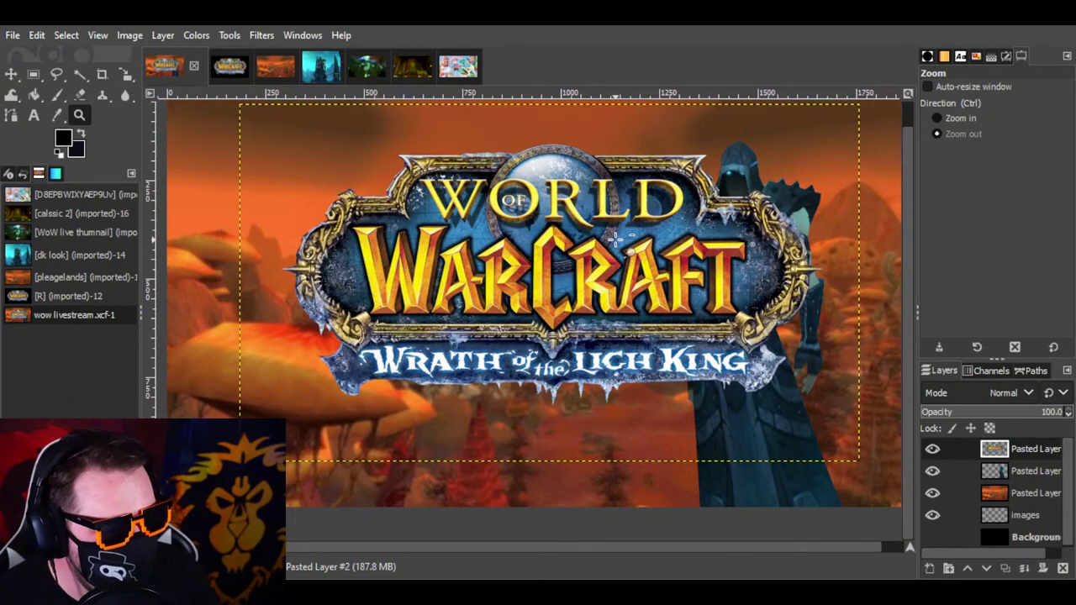
click(614, 236)
scroll(906, 492, up, 1)
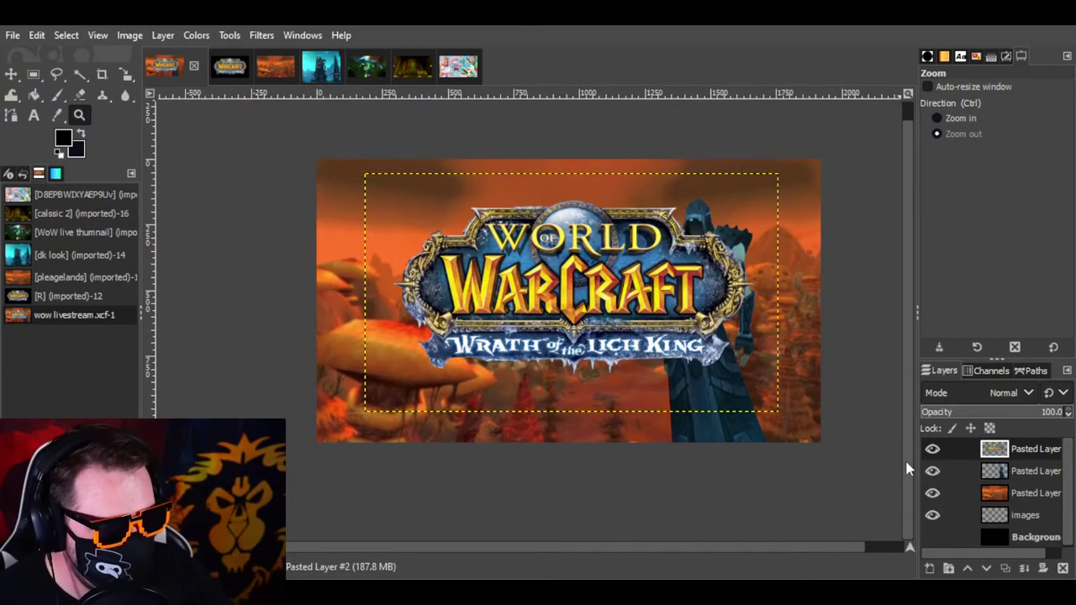
Step: Scale the Wrath logo layer down to 988×571 and position it in the top-left corner
click(124, 74)
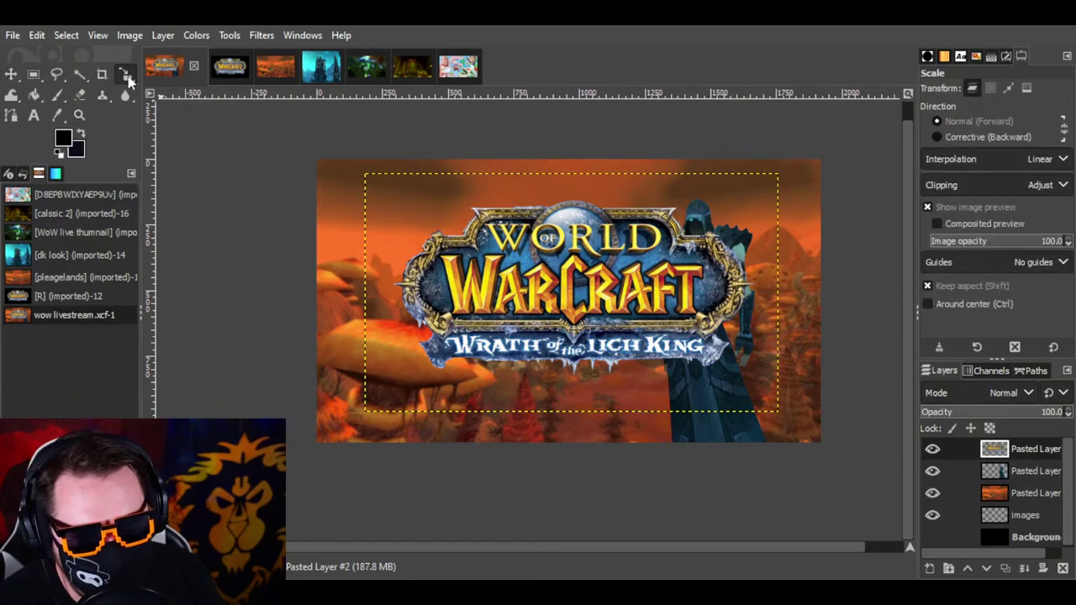
click(588, 294)
drag(593, 317, 428, 218)
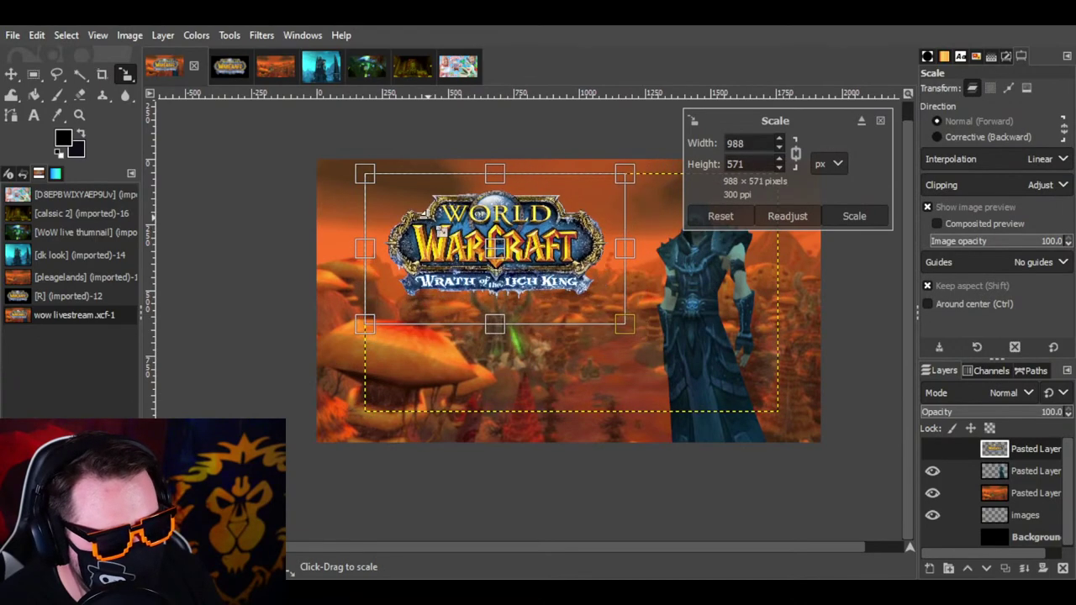
drag(504, 251, 442, 218)
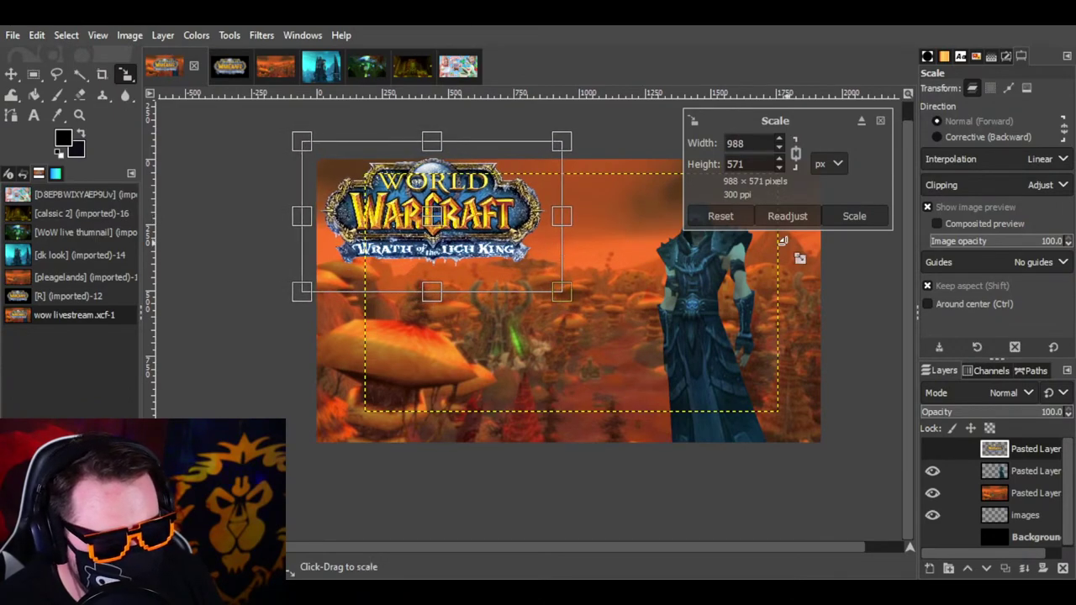
mouse_move(439, 218)
mouse_down()
mouse_move(447, 226)
mouse_move(442, 217)
mouse_up()
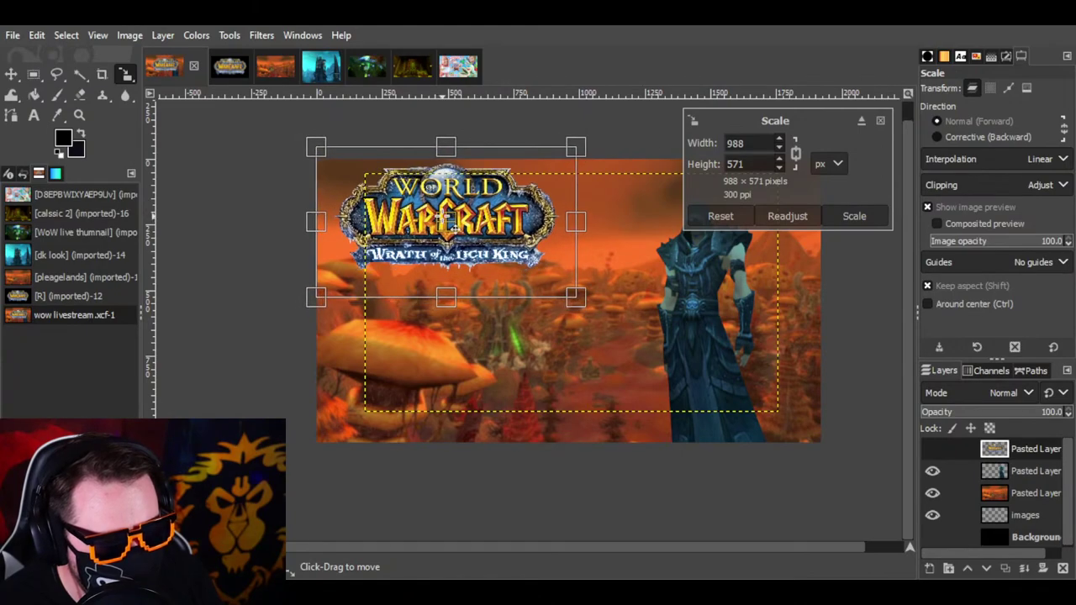
click(856, 221)
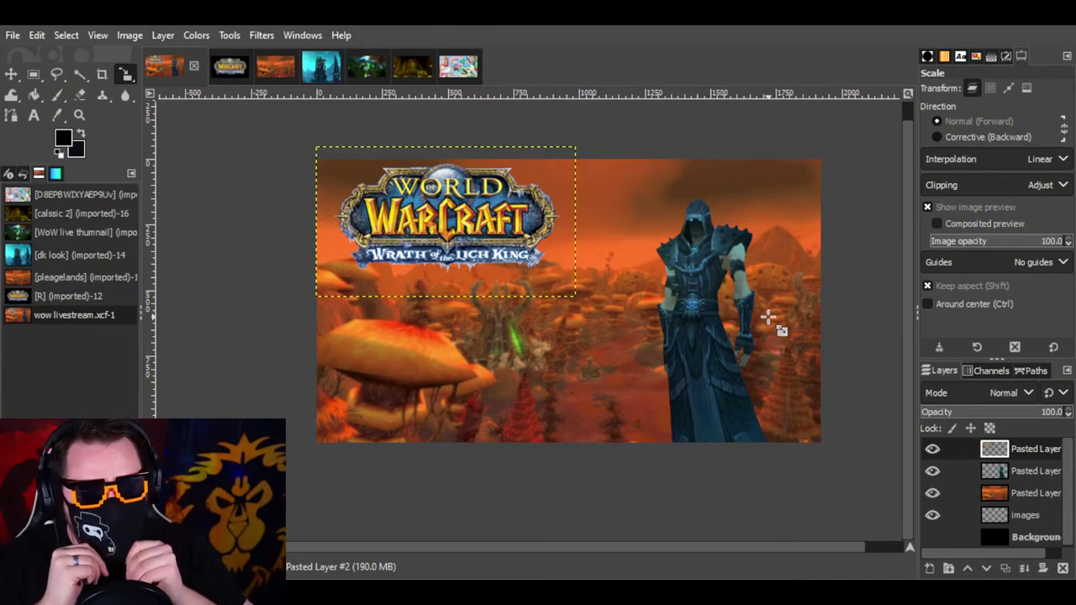
Step: Finish the pending scale and make the Background layer active
click(851, 283)
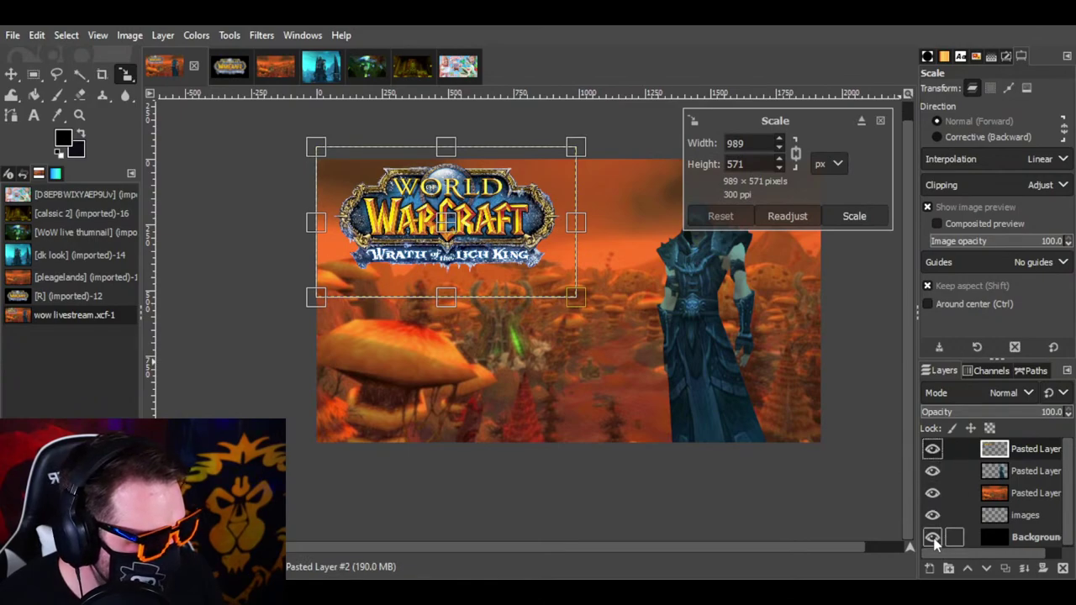
click(1035, 535)
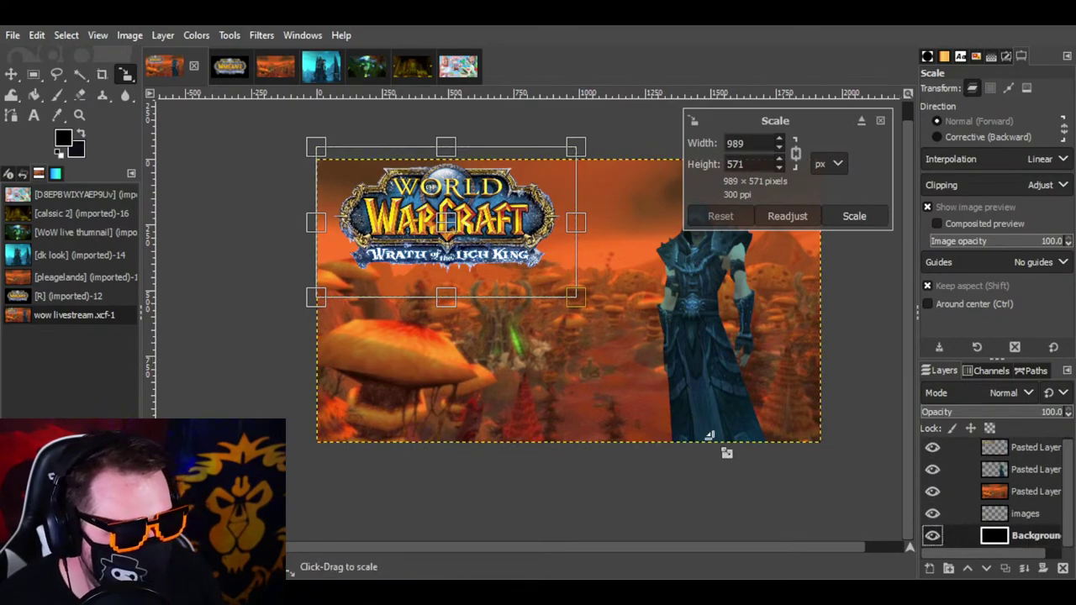
click(882, 216)
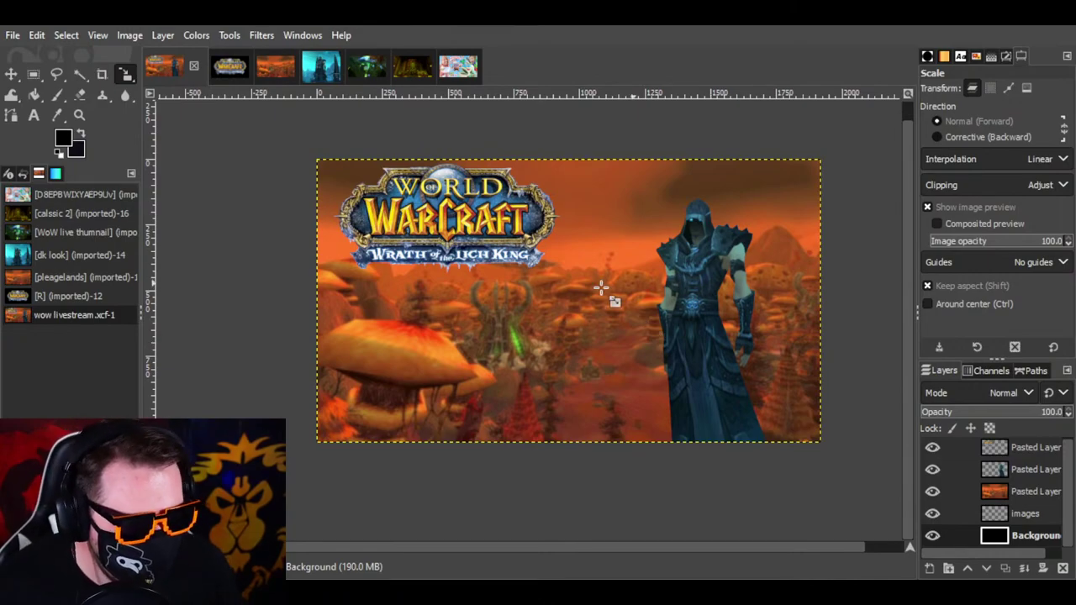
Step: Return to the WoW livestream image and save it as wow livestream.xcf
click(459, 68)
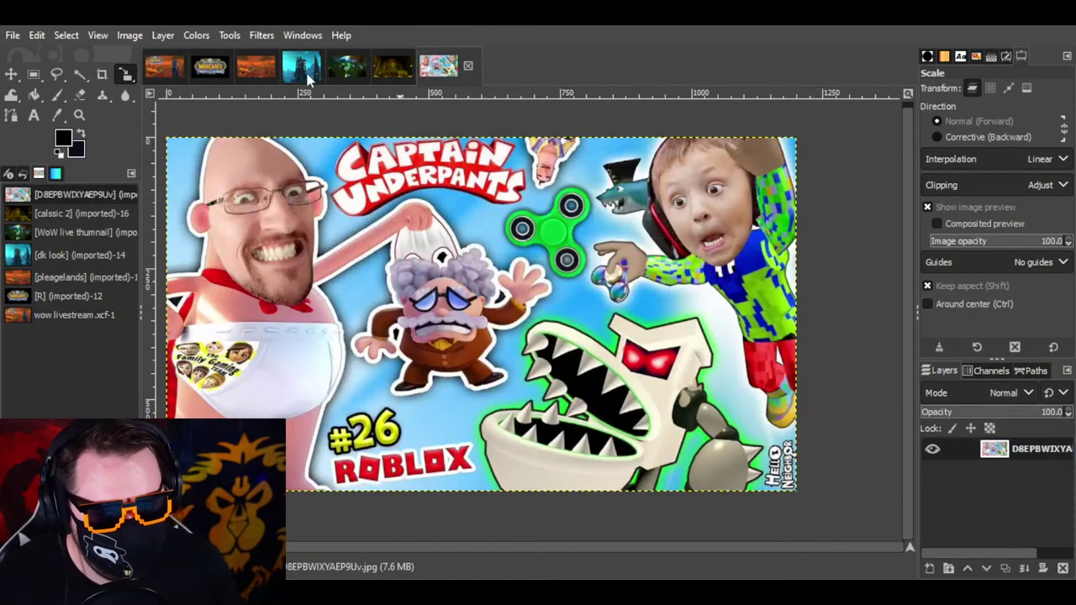
click(176, 69)
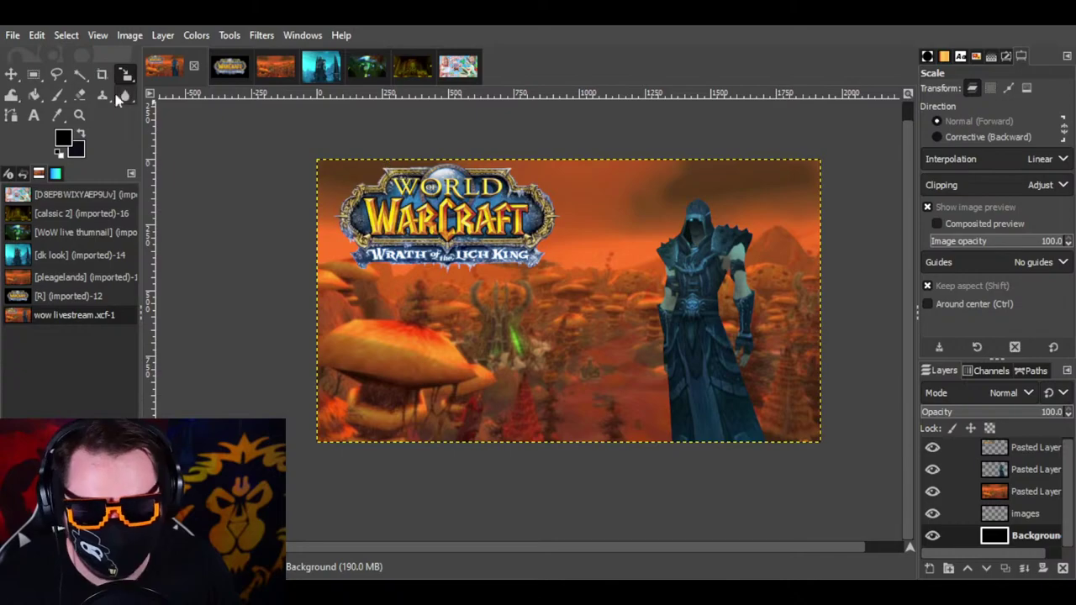
click(13, 35)
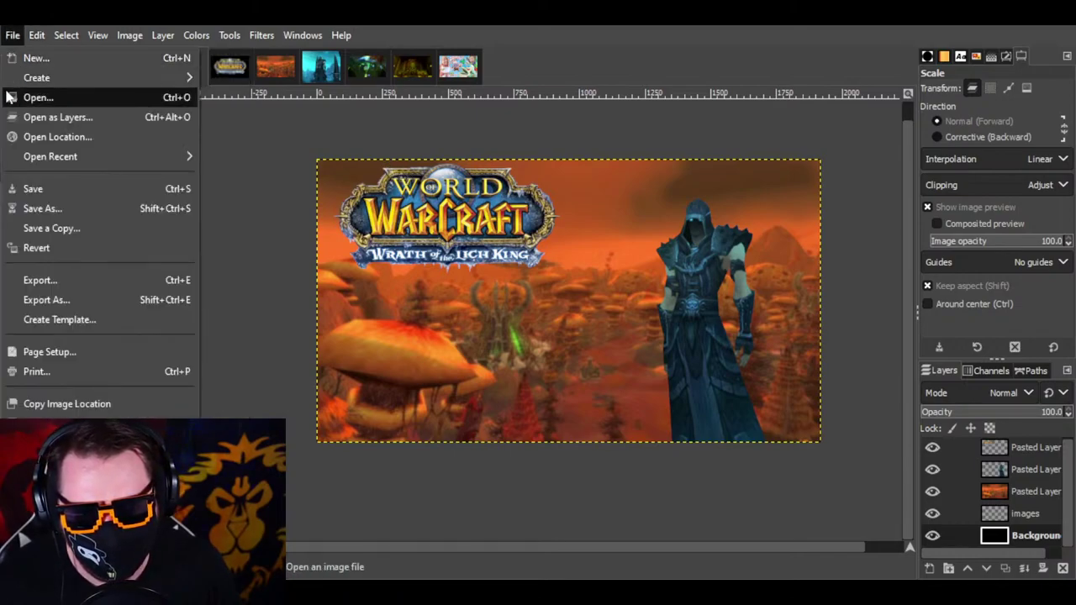
click(32, 189)
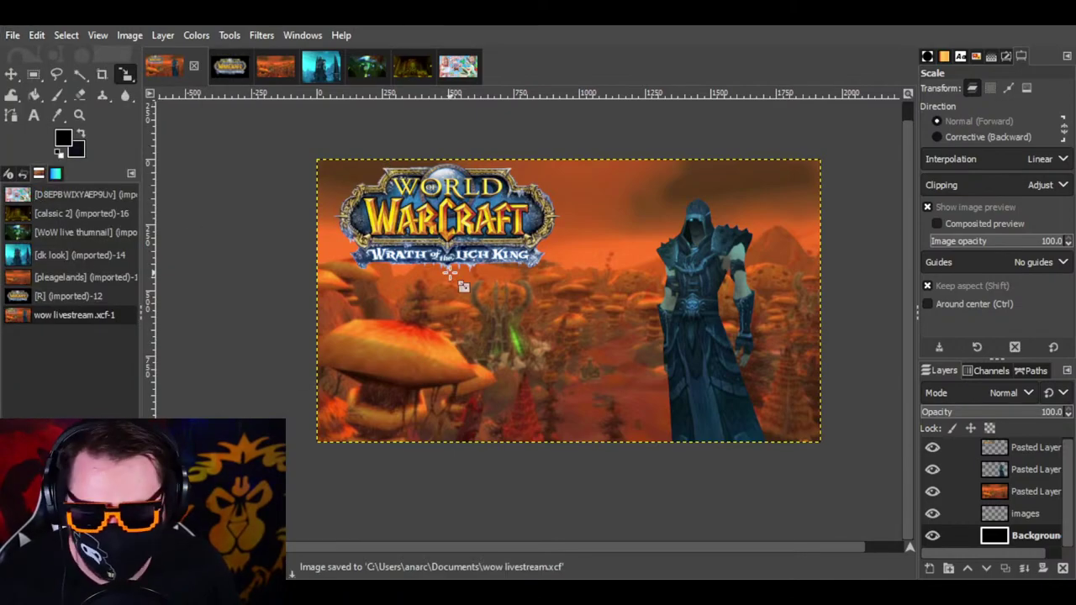
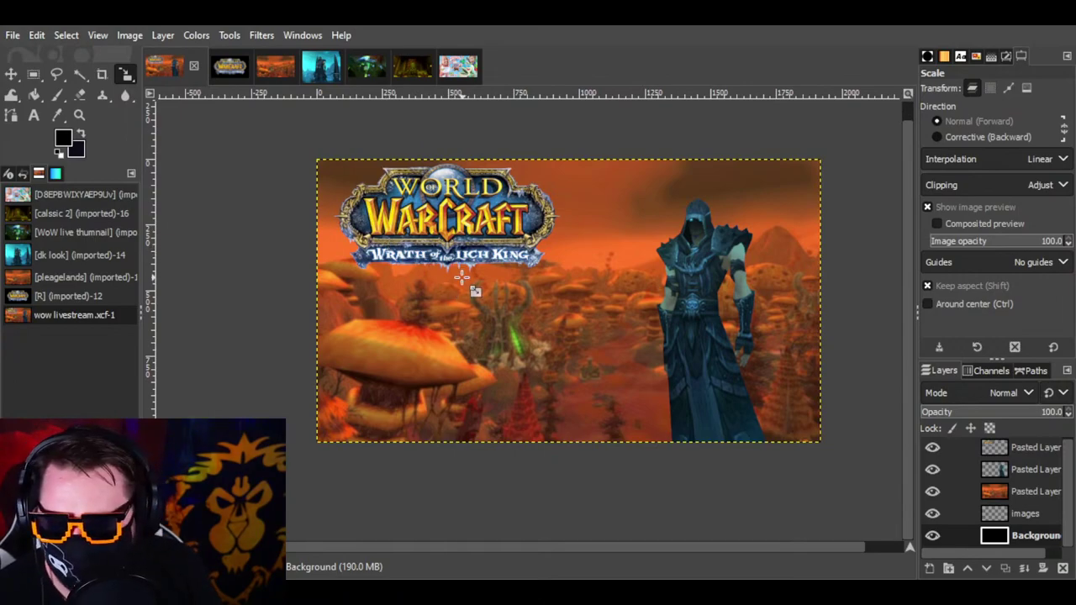
Step: Choose the Text tool, set to Segoe UI Heavy Italic at 62 px
click(34, 115)
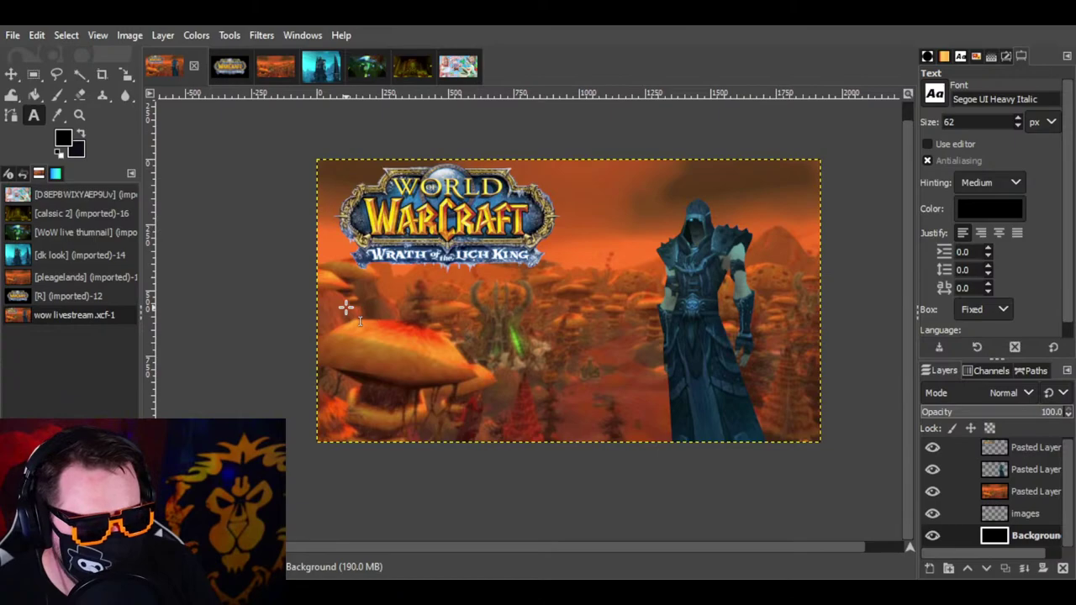
Step: Draw a text box below the logo and set its text colour to white
drag(347, 307, 632, 401)
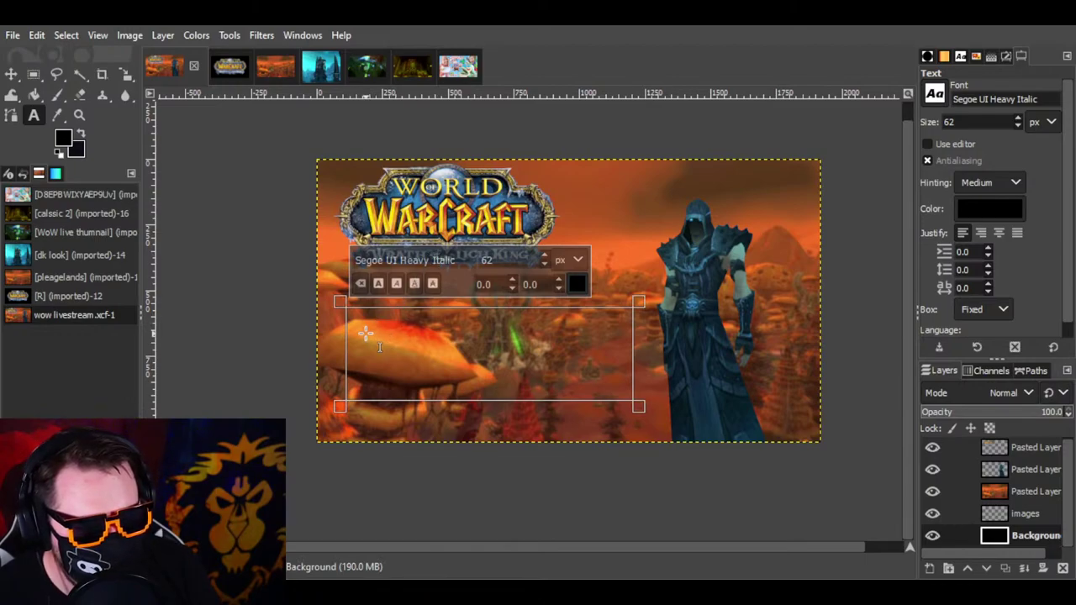
click(577, 284)
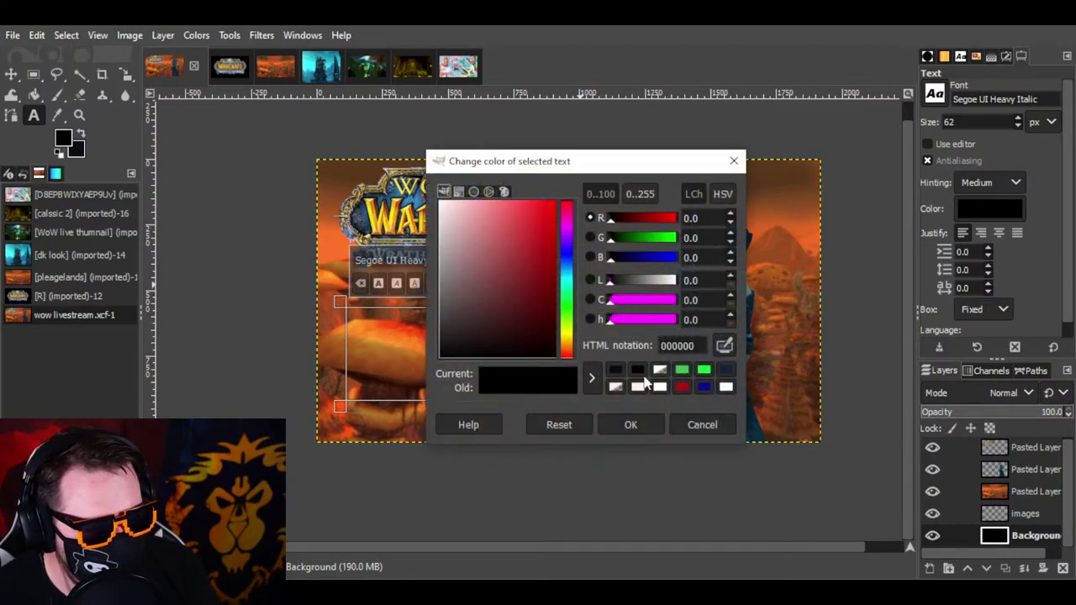
click(659, 387)
click(631, 425)
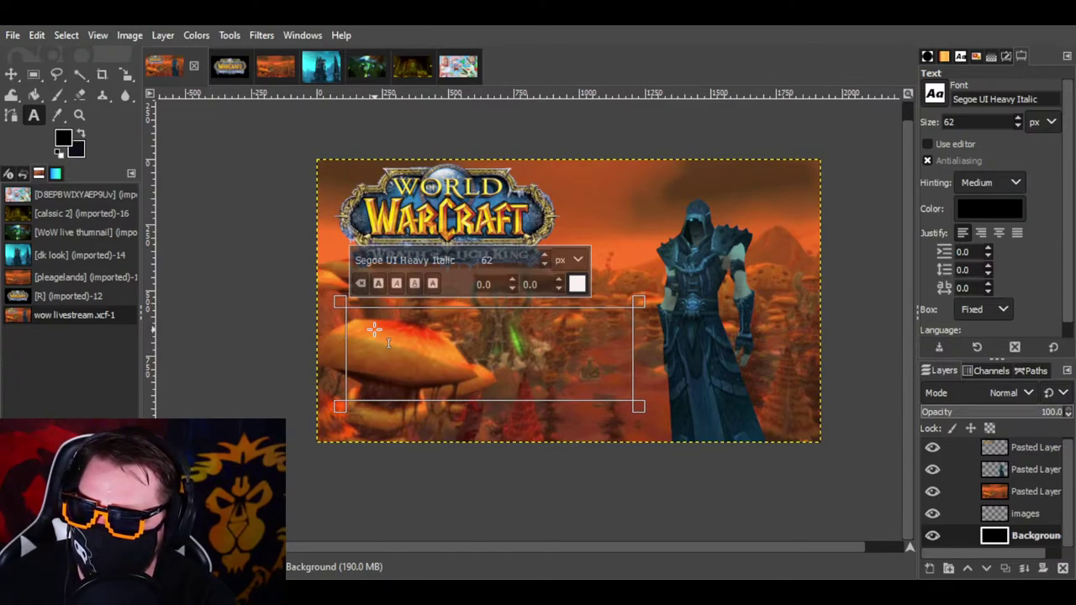
Step: Type 'Sol' and set the text colour to pure white
text(Sol)
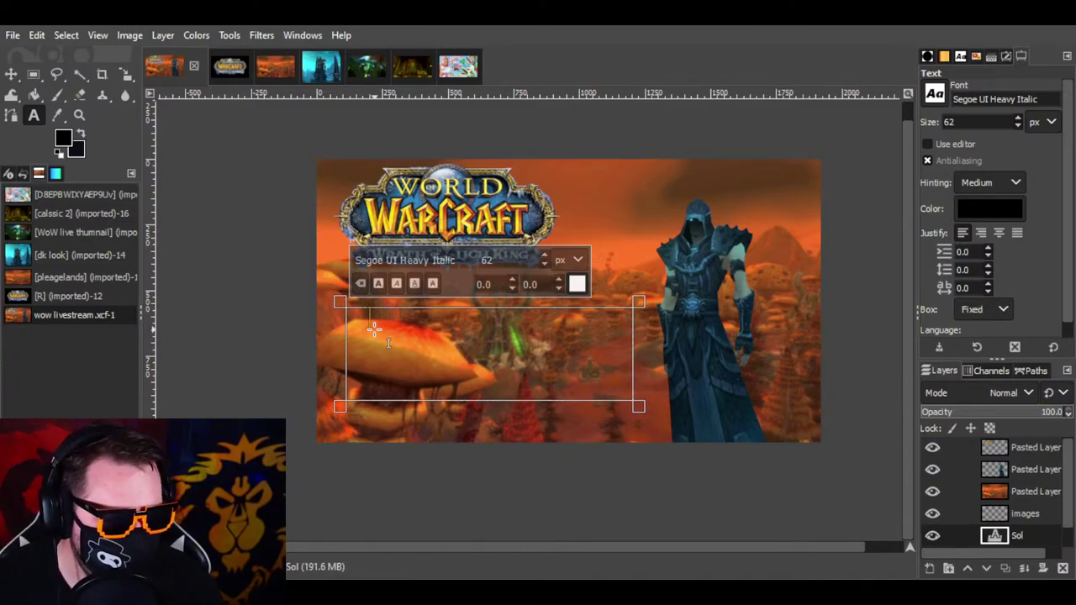
click(577, 284)
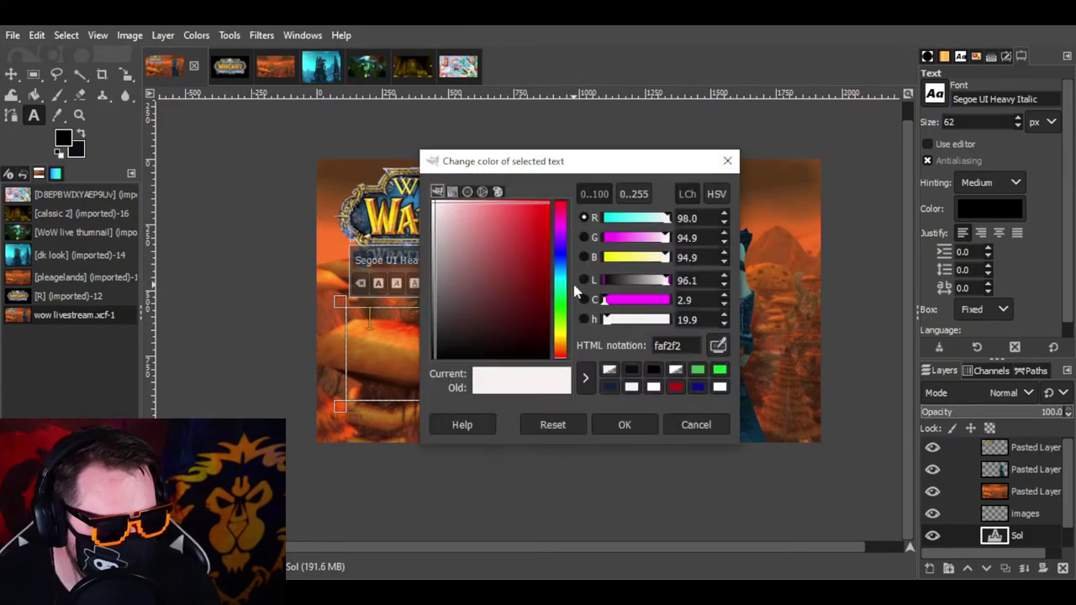
click(653, 387)
click(624, 424)
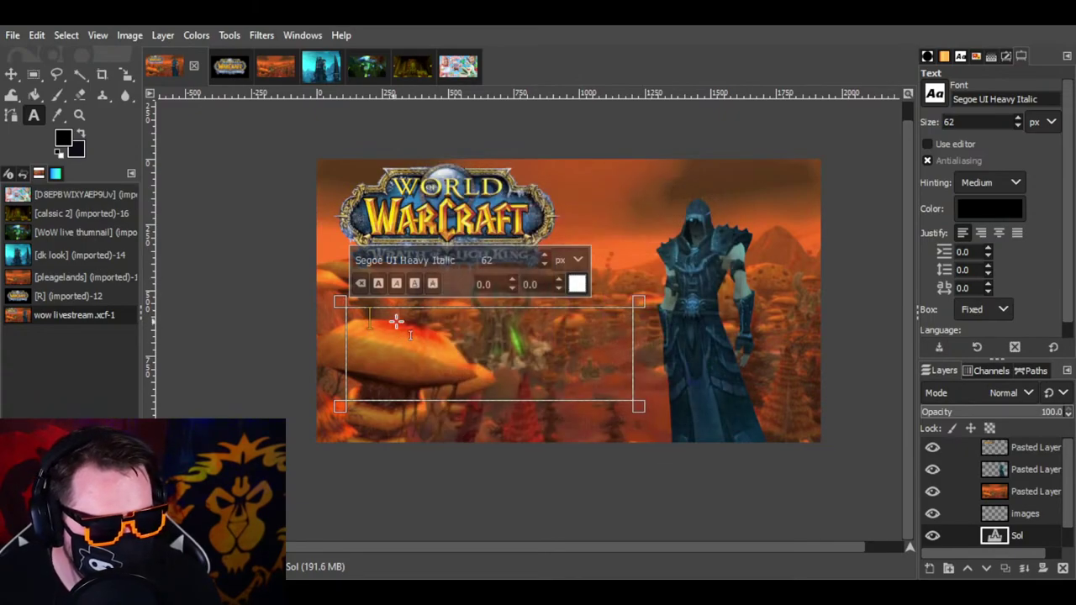
click(577, 284)
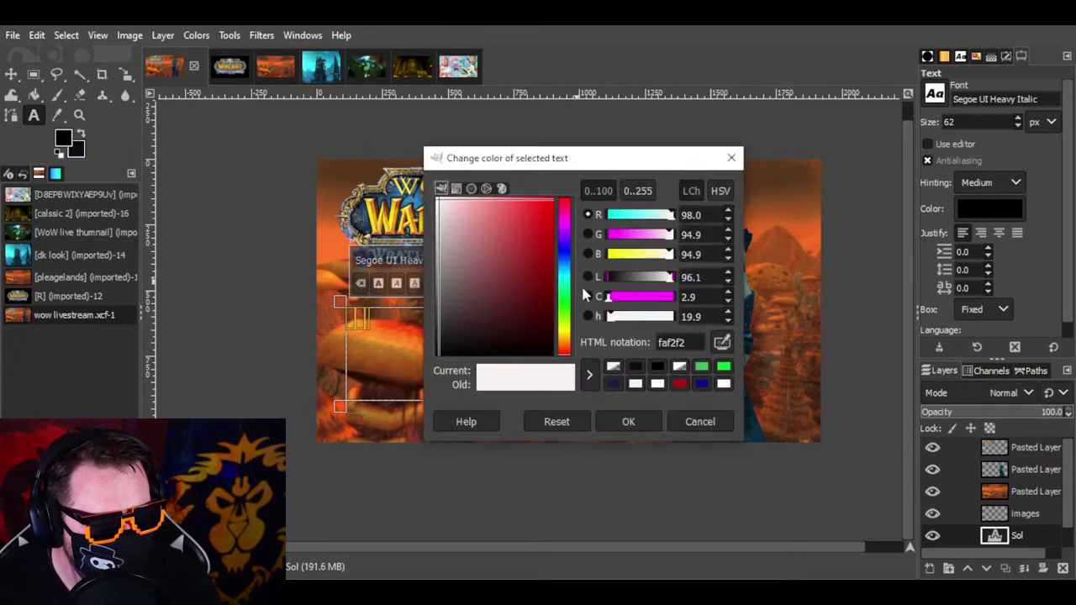
right_click(1007, 540)
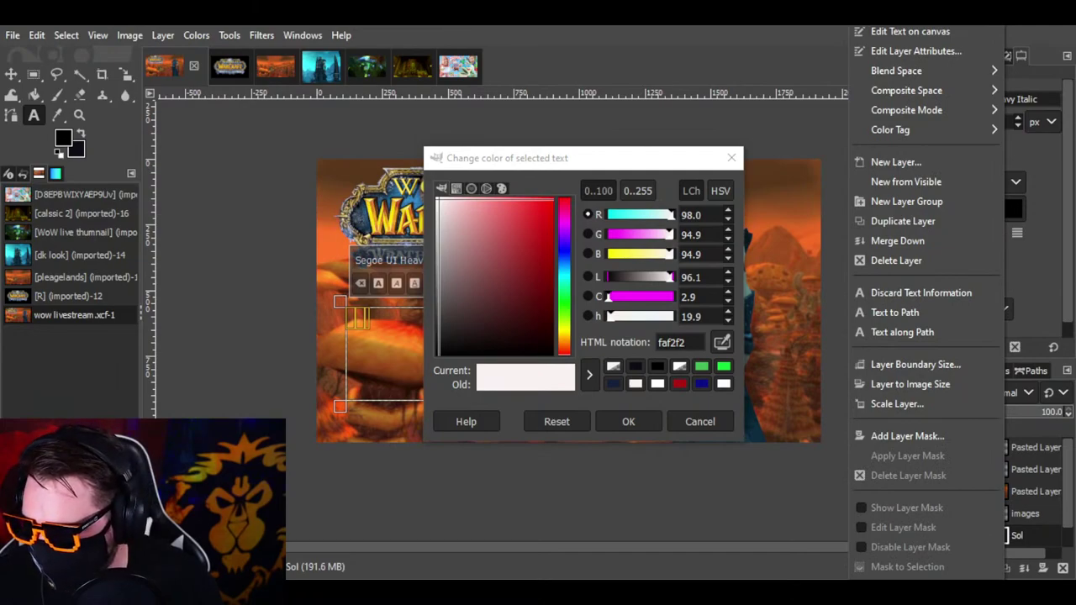
key(Escape)
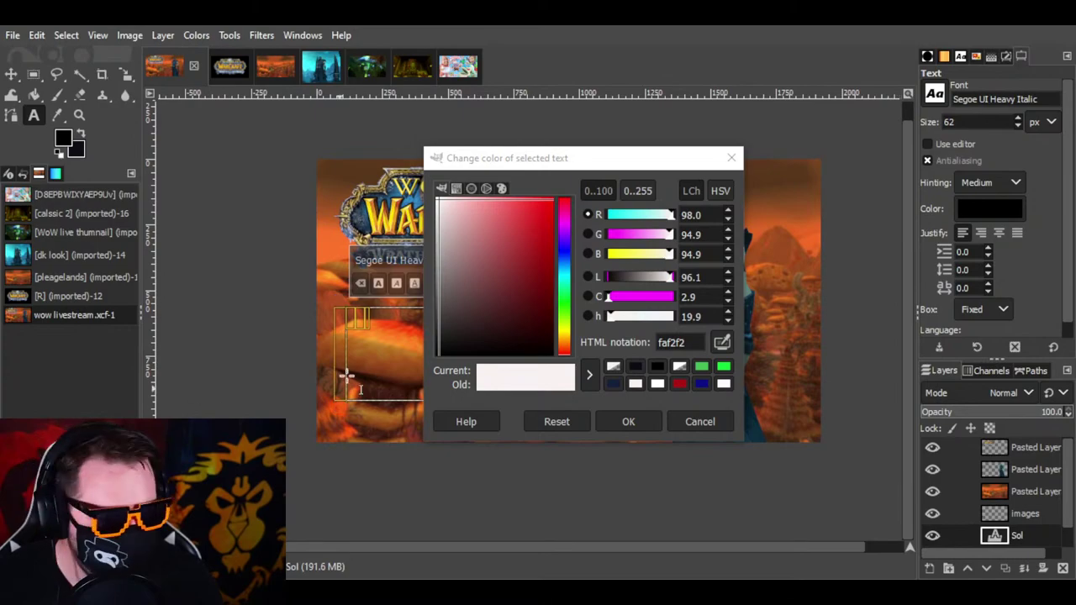
click(639, 423)
Step: Move the Sol text layer to the top of the layer stack
right_click(1019, 541)
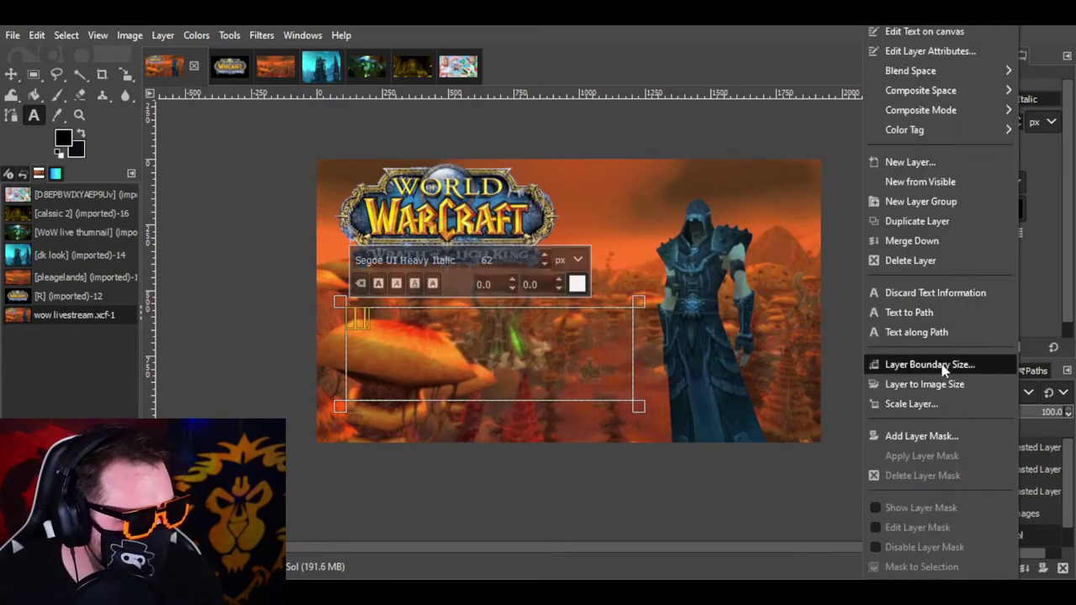
click(809, 531)
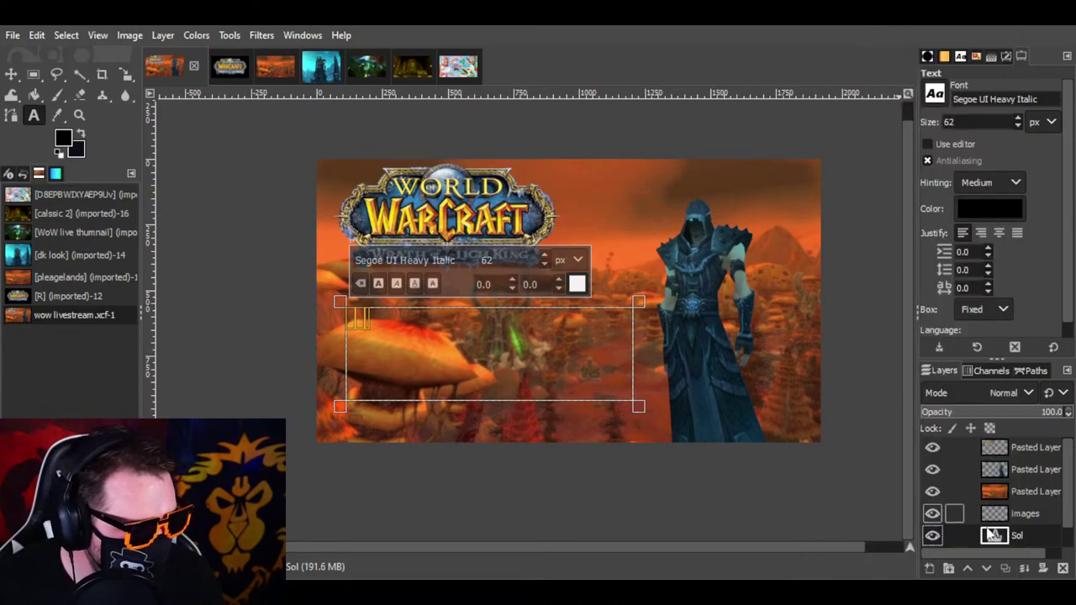
drag(1018, 541, 995, 450)
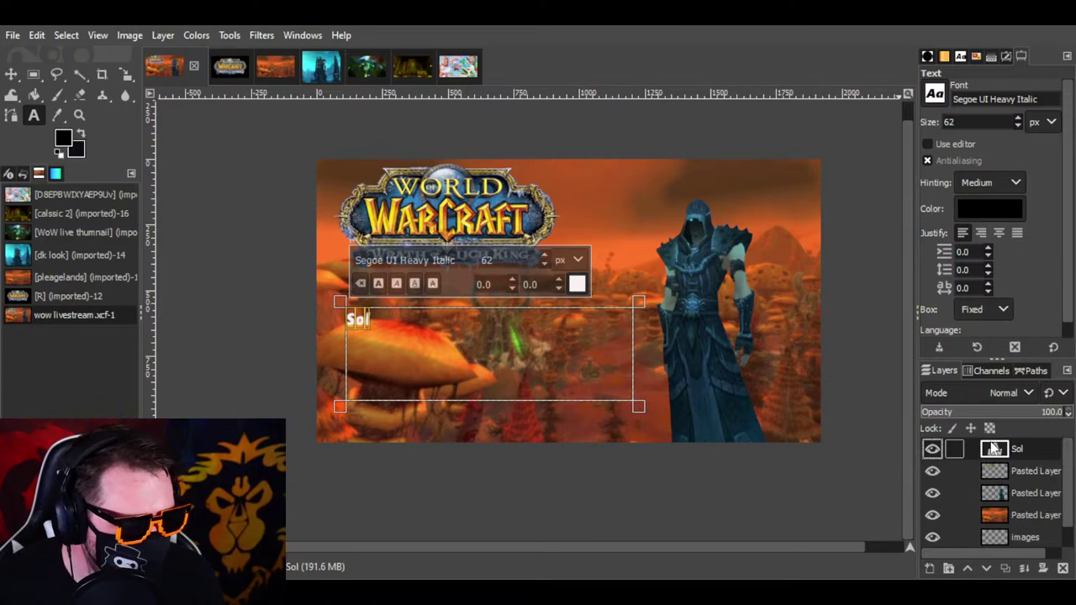
Step: Clear the Sol text and set the text colour to white
click(388, 331)
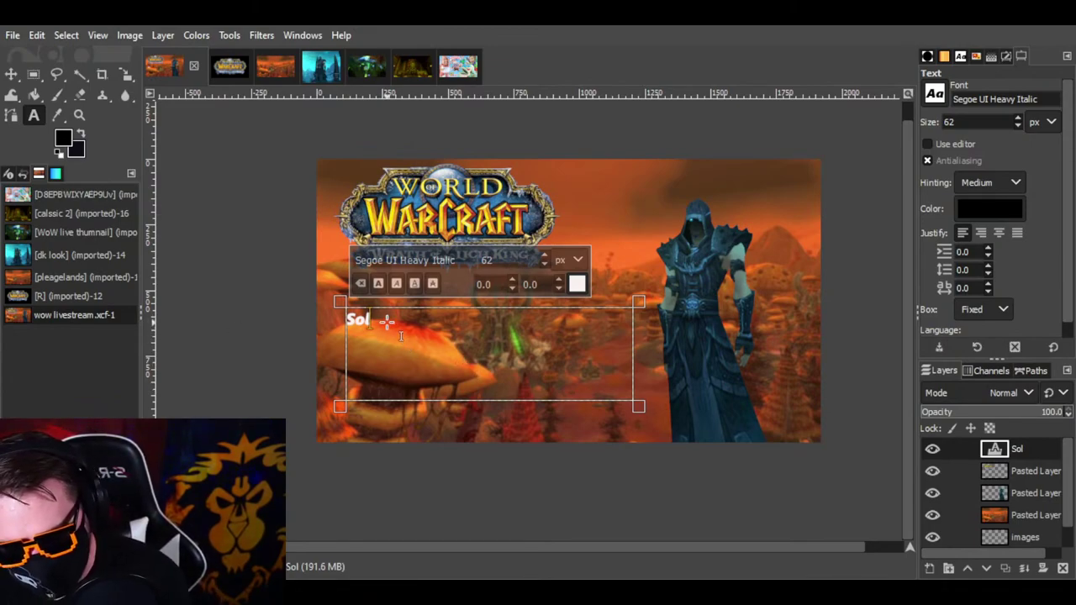
key(ctrl+a)
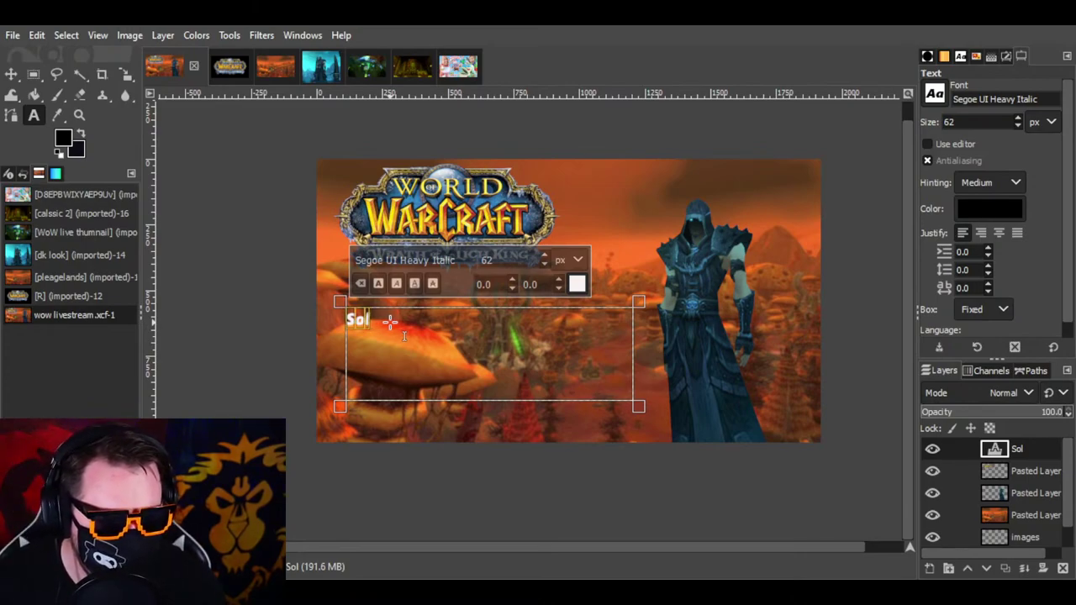
text(\)
key(BackSpace)
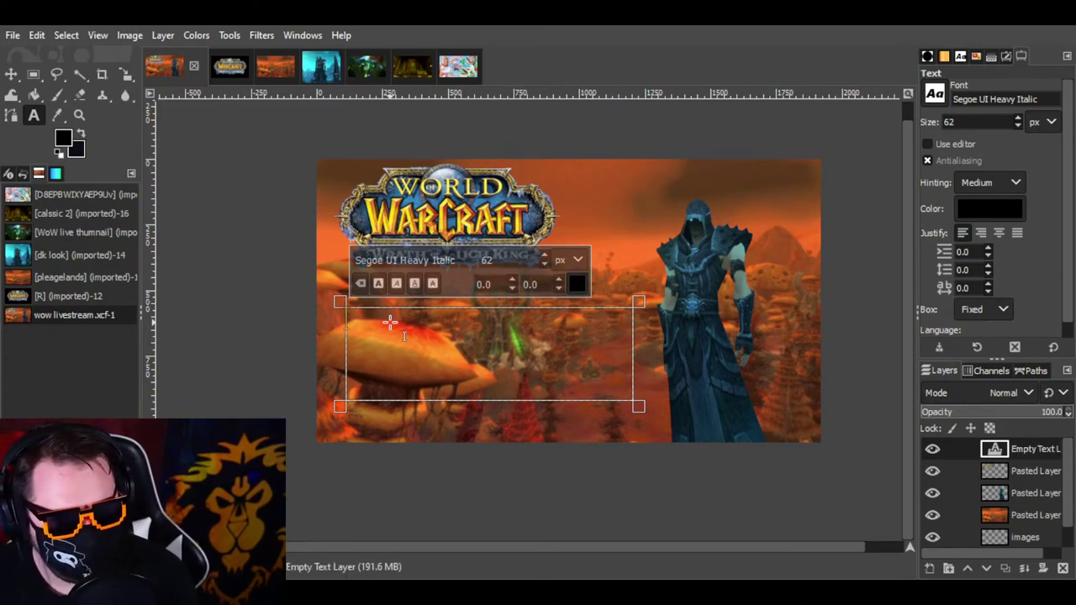
click(577, 285)
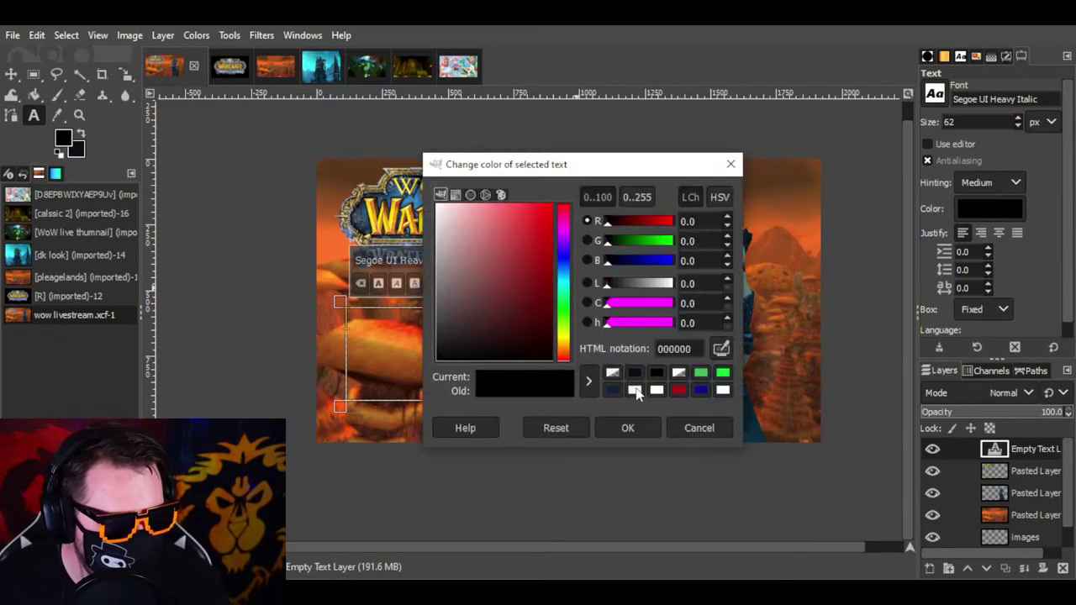
click(635, 392)
click(629, 426)
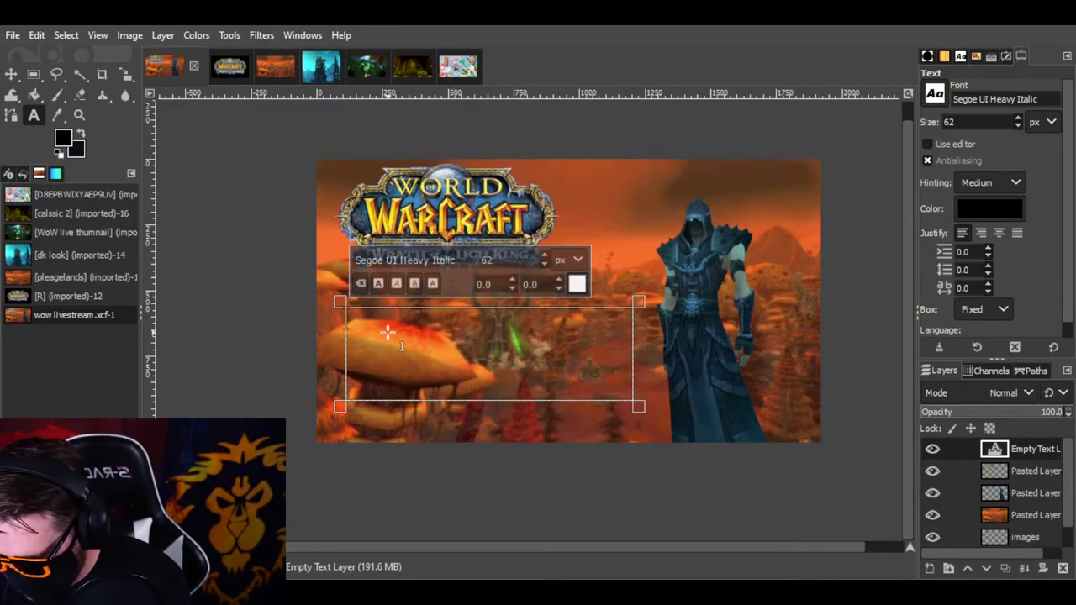
Step: Type the title 'SOLO LEVELING A BLOOD DK!'
text(SOLO LE)
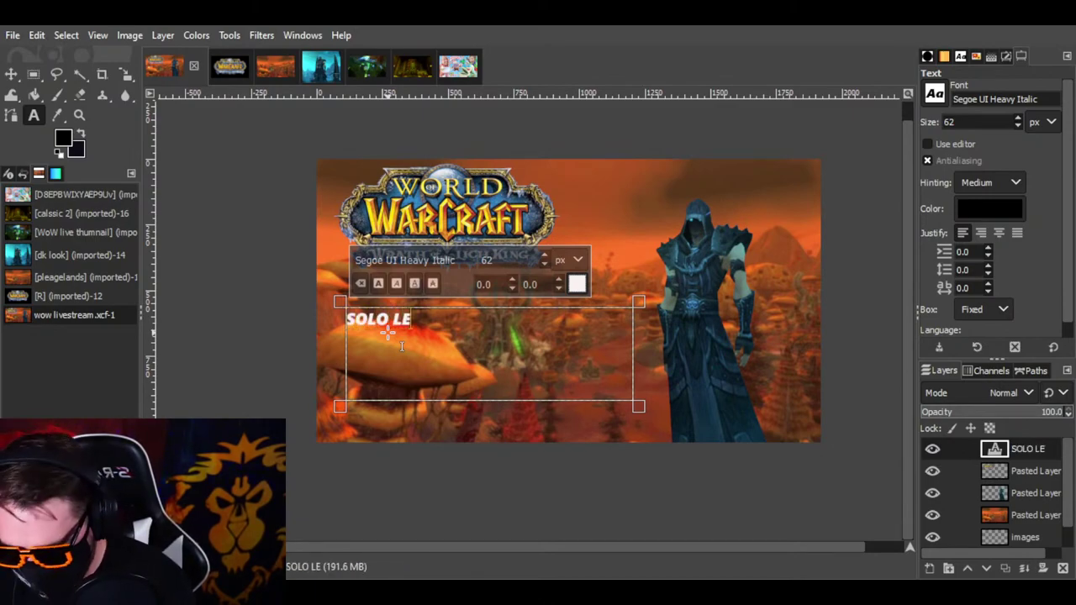
key(BackSpace)
text(VL)
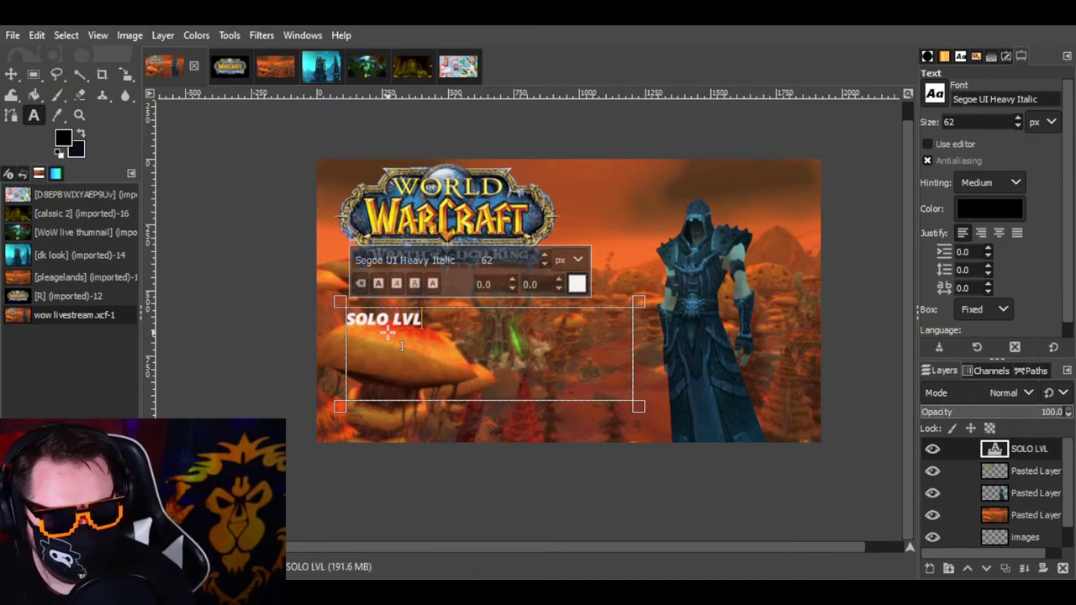
key(BackSpace)
key(BackSpace)
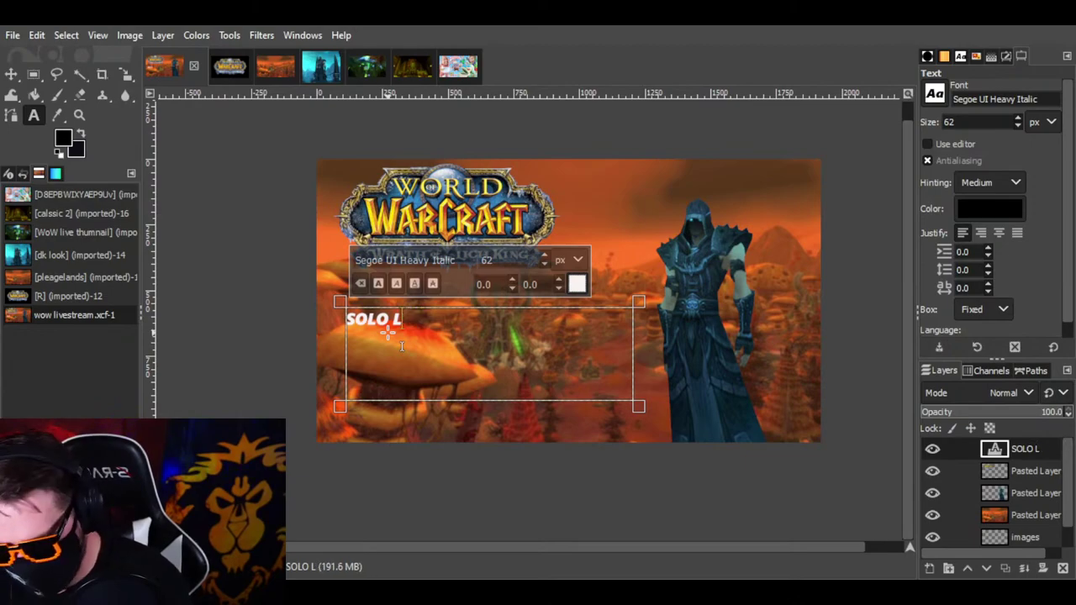
text(EVELI)
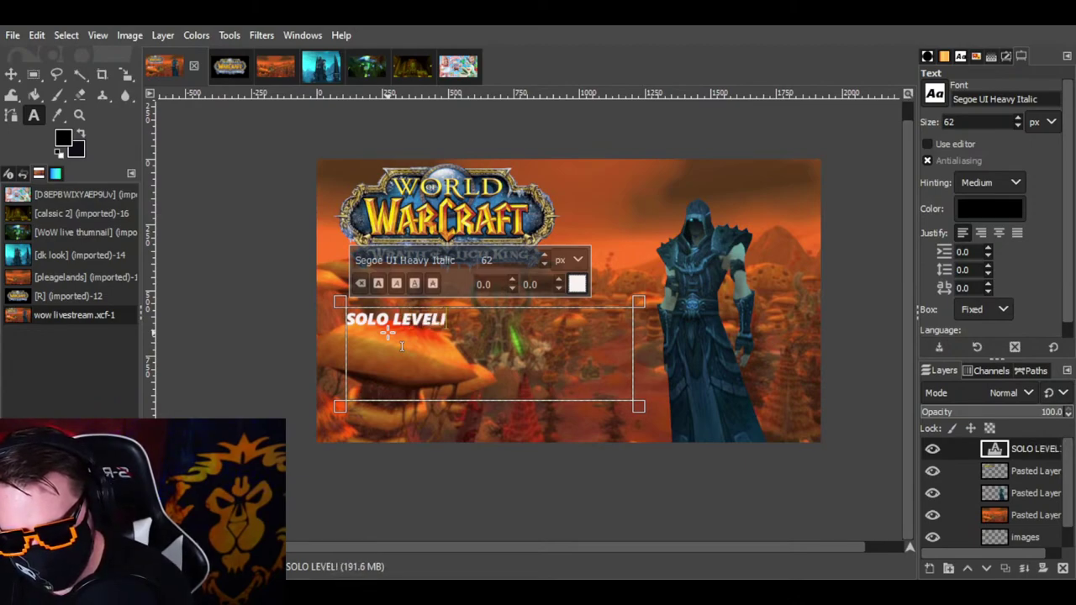
text(NG I)
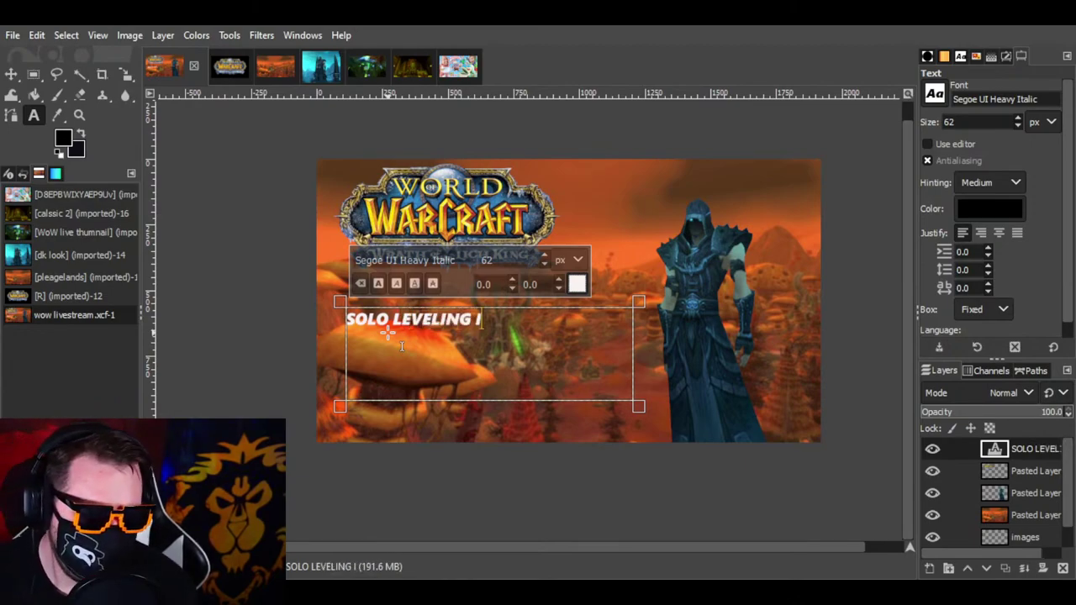
key(BackSpace)
text(A)
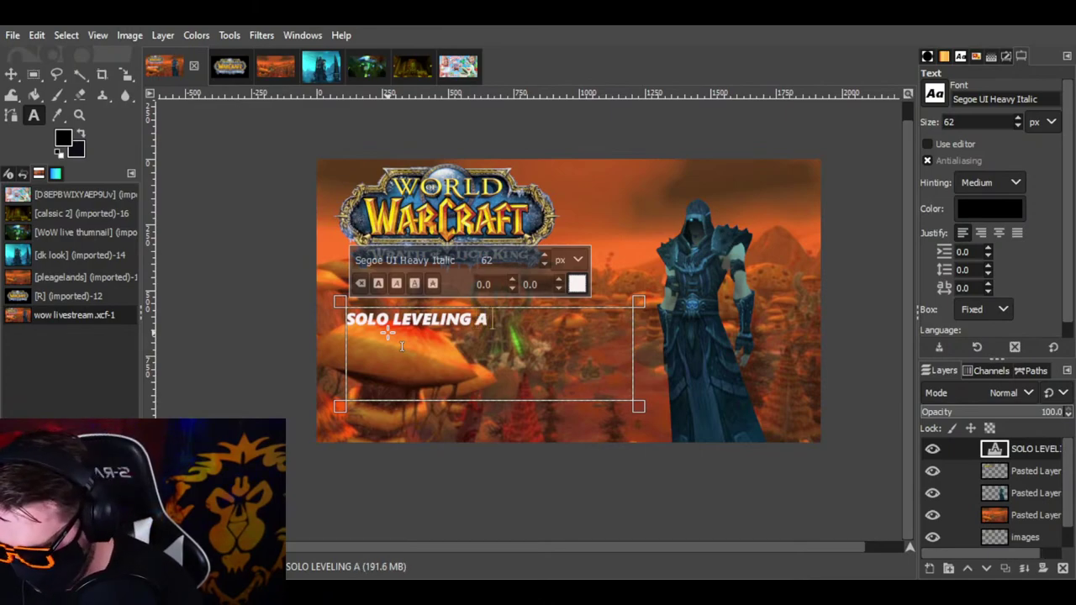
text( B)
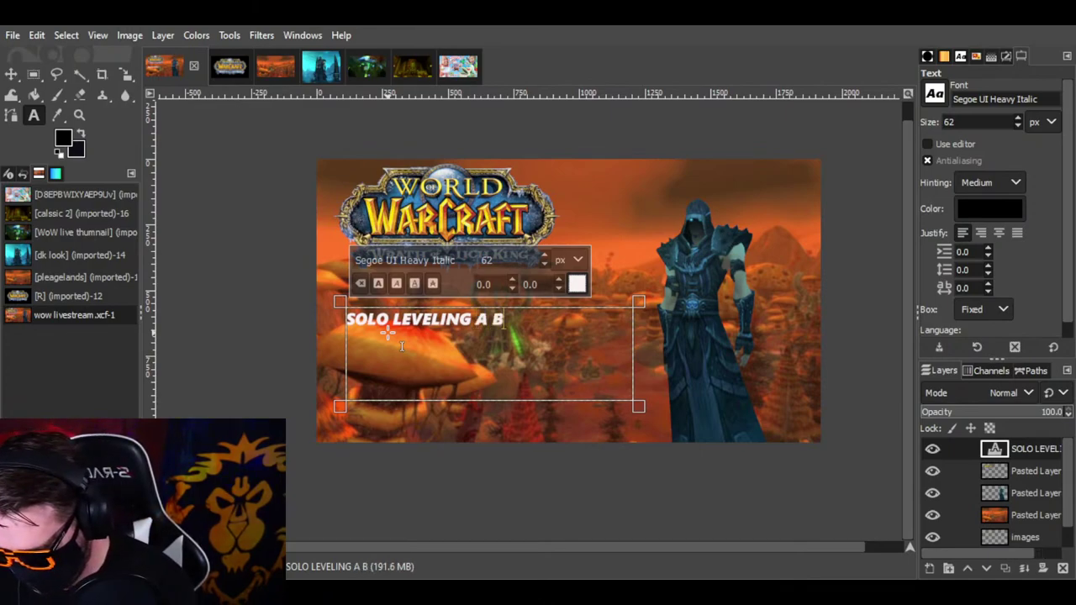
text(LOOD D)
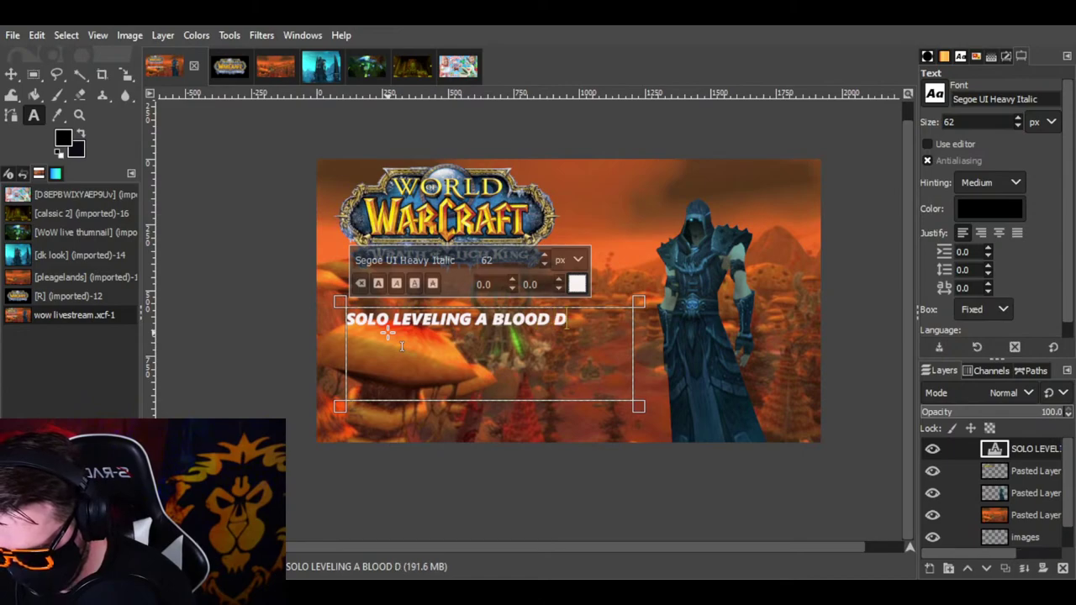
text(EATH K)
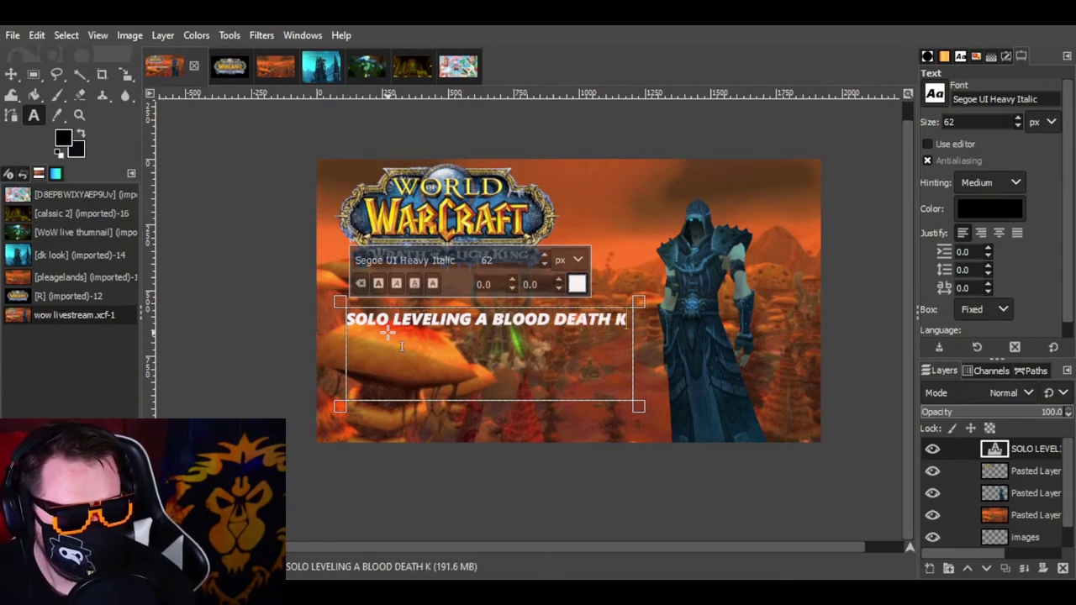
key(BackSpace)
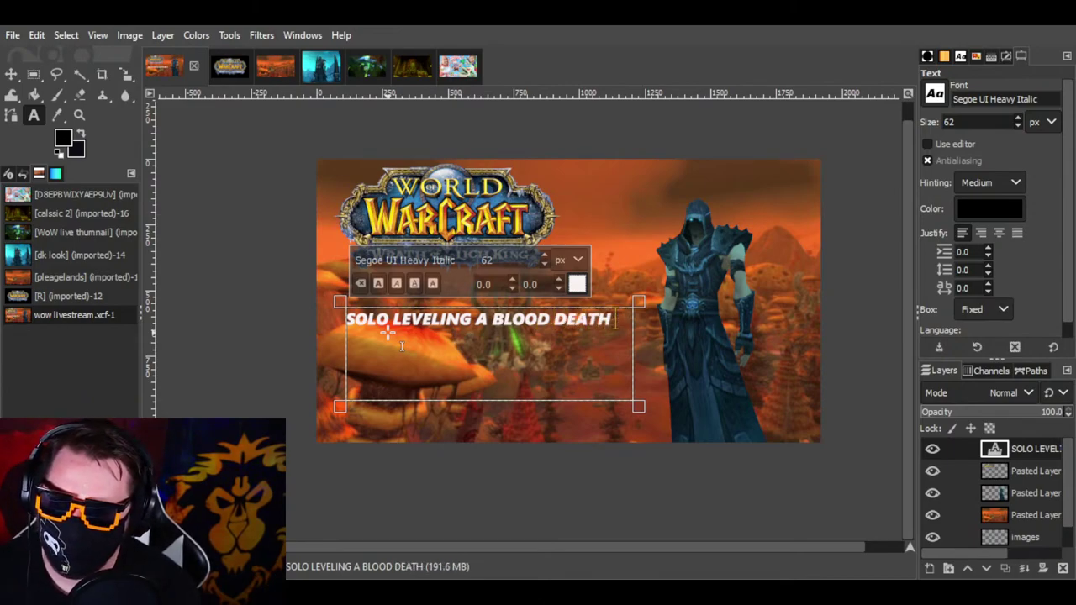
key(BackSpace)
key(BackSpace)
key(BackSpace)
key(BackSpace)
key(BackSpace)
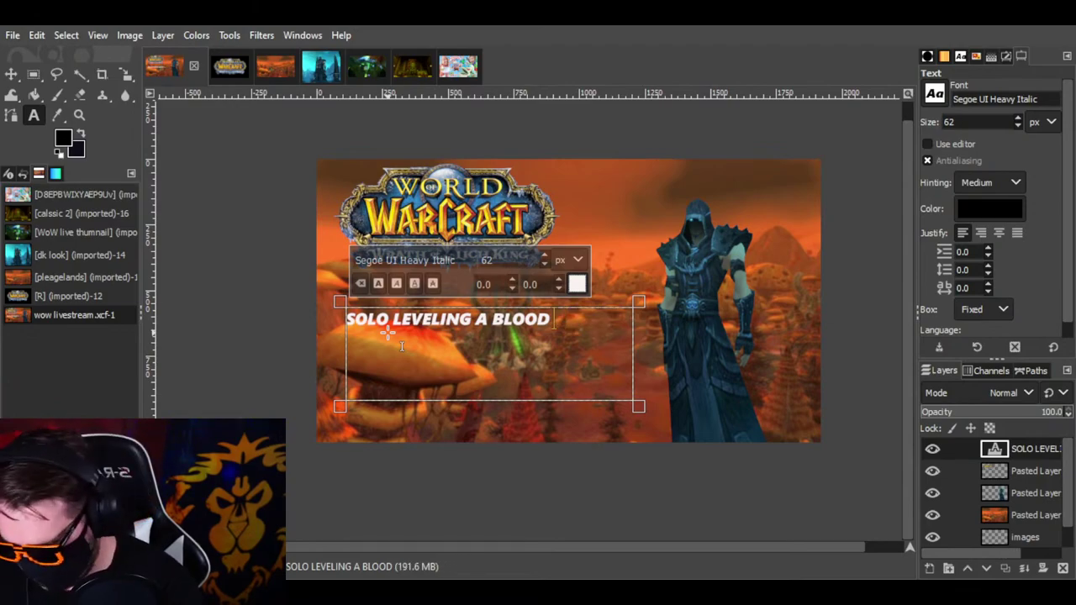
text(DK!)
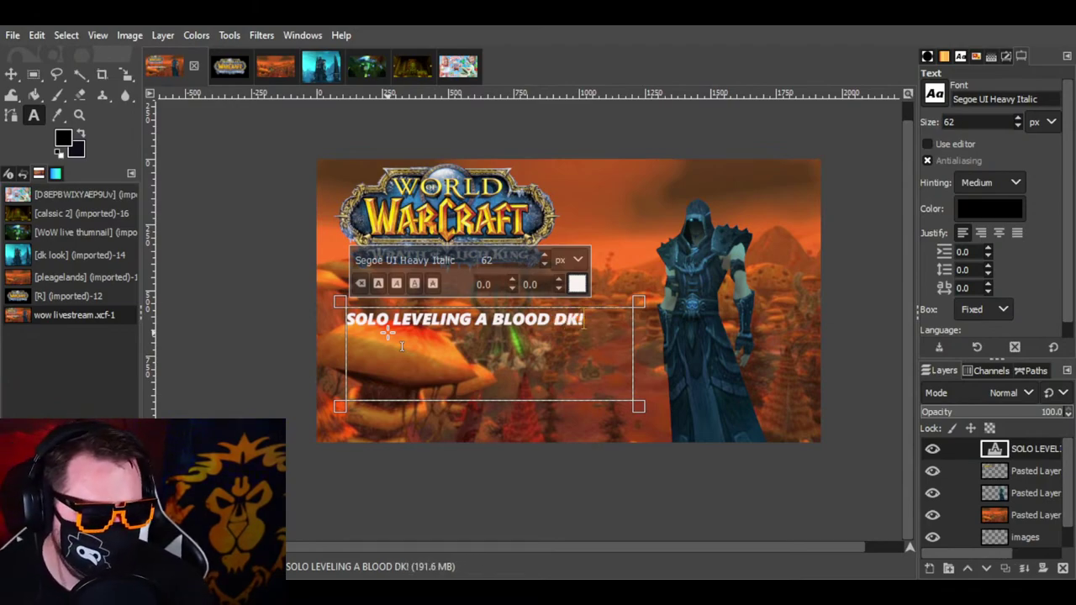
Step: Select the title text and increase its font size with the on-canvas editor
drag(594, 322, 350, 330)
click(545, 258)
click(545, 257)
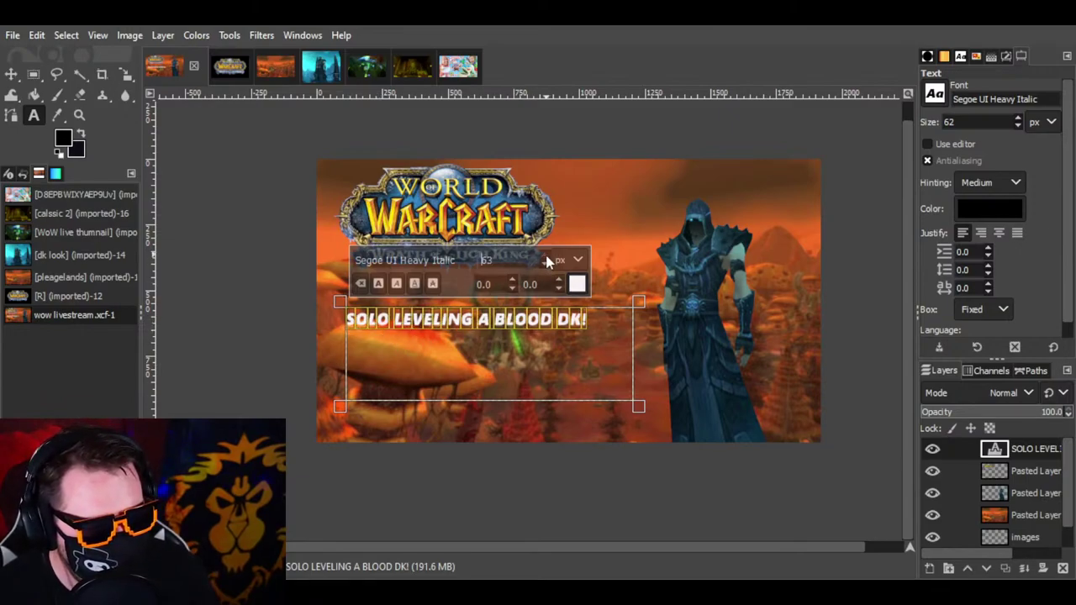
click(545, 257)
click(545, 257)
click(545, 257)
click(545, 258)
click(545, 257)
click(545, 258)
click(545, 257)
click(545, 257)
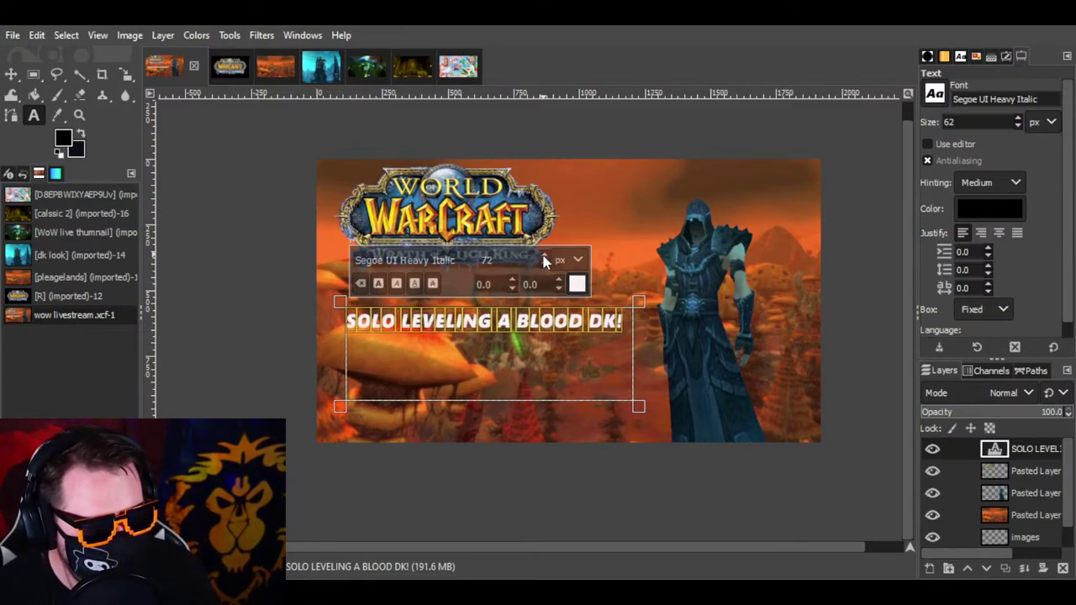
click(545, 258)
click(545, 257)
click(544, 258)
click(545, 257)
click(545, 257)
click(545, 257)
click(544, 256)
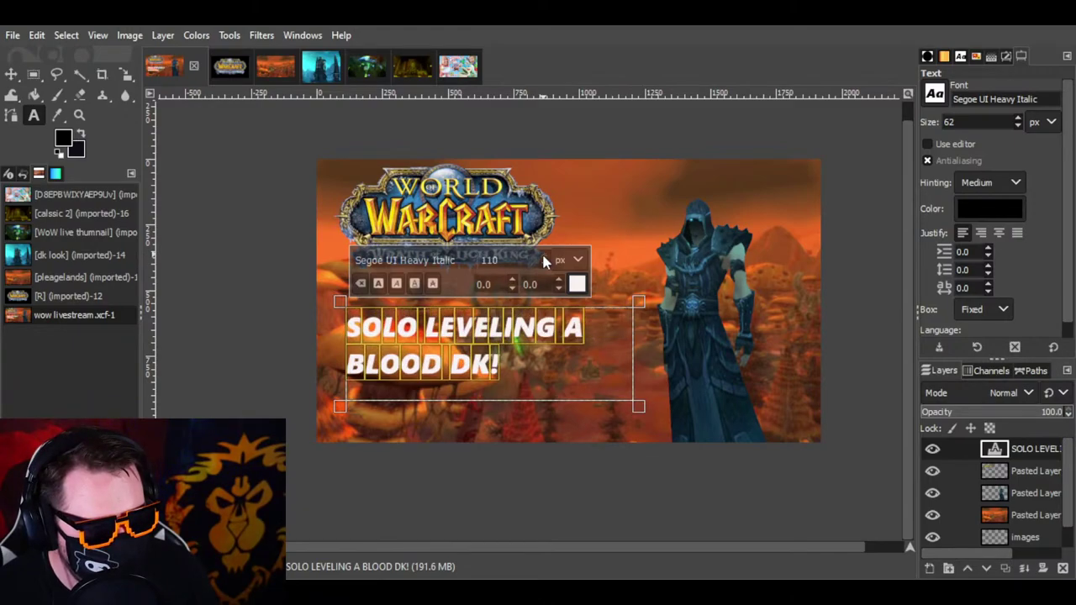
click(544, 257)
click(545, 256)
scroll(545, 268, down, 10)
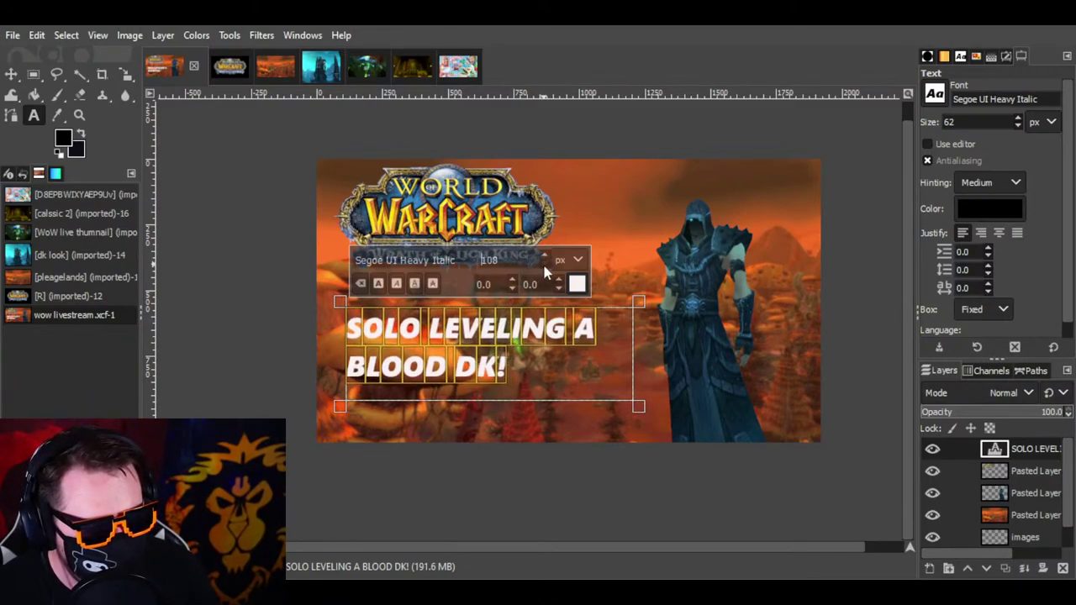
click(546, 258)
click(546, 257)
click(546, 258)
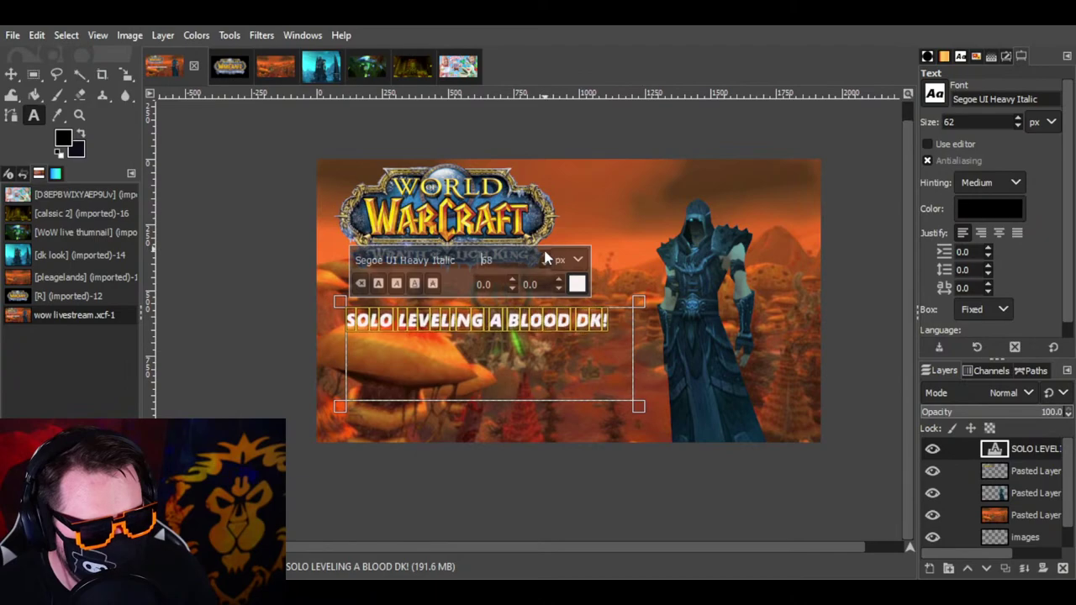
click(546, 257)
click(546, 257)
click(546, 257)
click(545, 257)
click(545, 258)
click(545, 258)
click(545, 258)
click(545, 258)
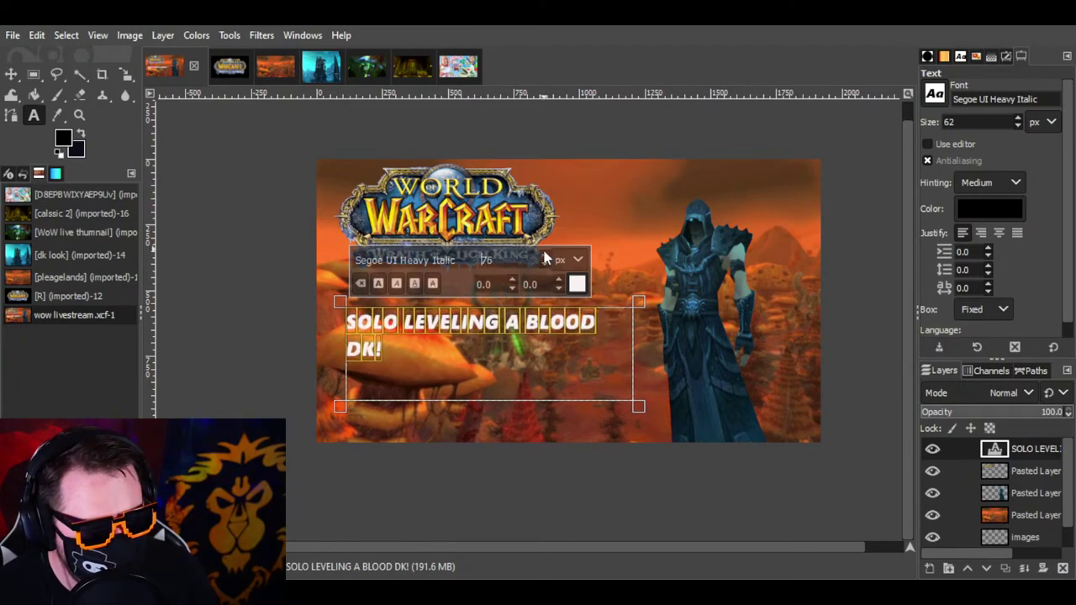
click(545, 258)
click(545, 258)
click(545, 258)
click(545, 259)
click(545, 258)
click(545, 258)
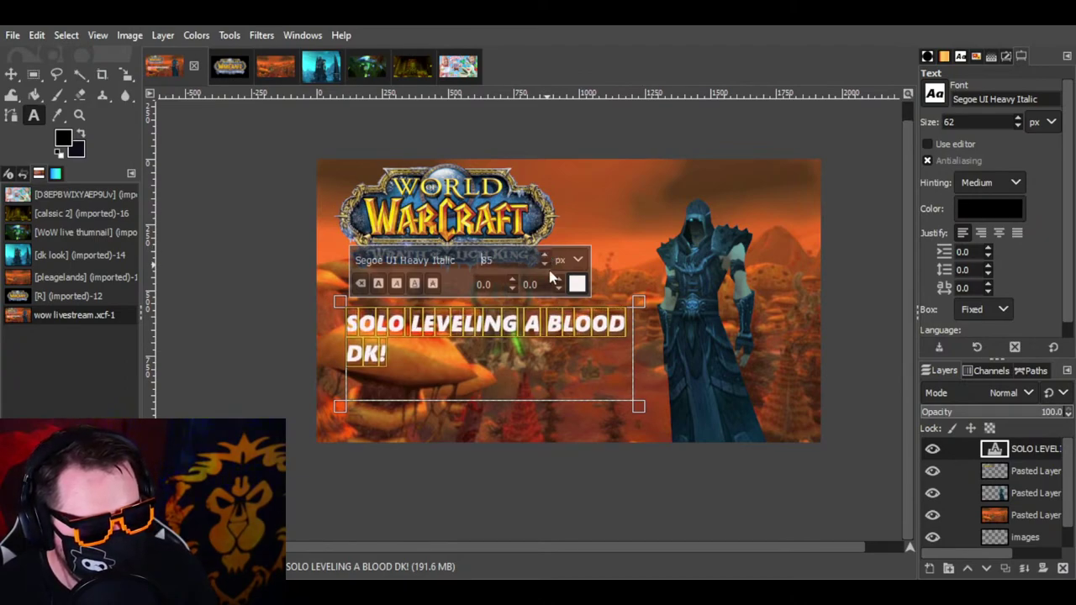
Step: Reshape the title's text box so the title fits on one line
drag(636, 352, 681, 370)
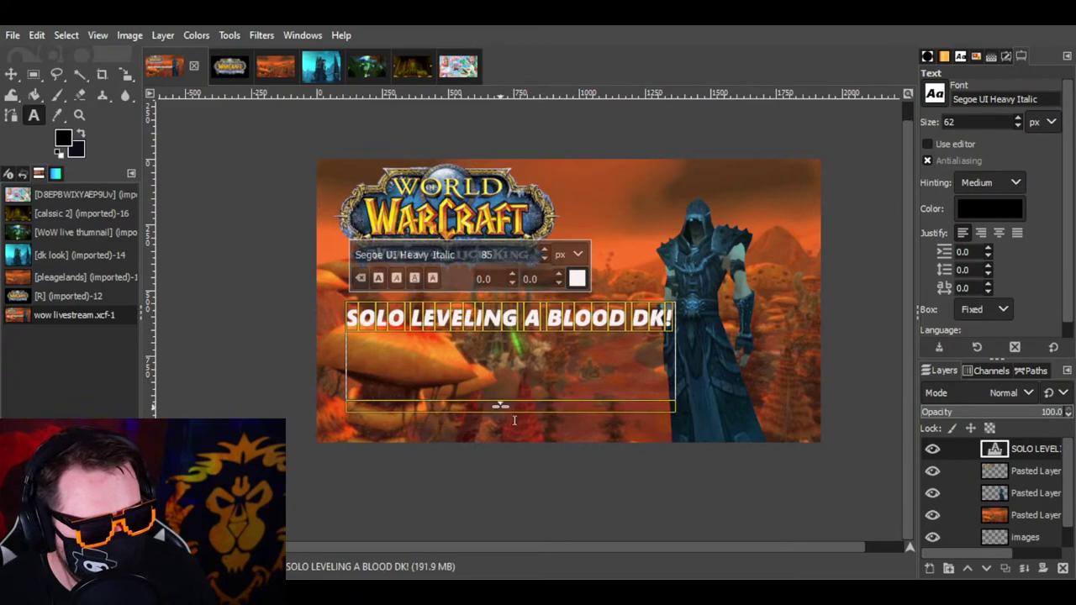
drag(501, 408, 512, 367)
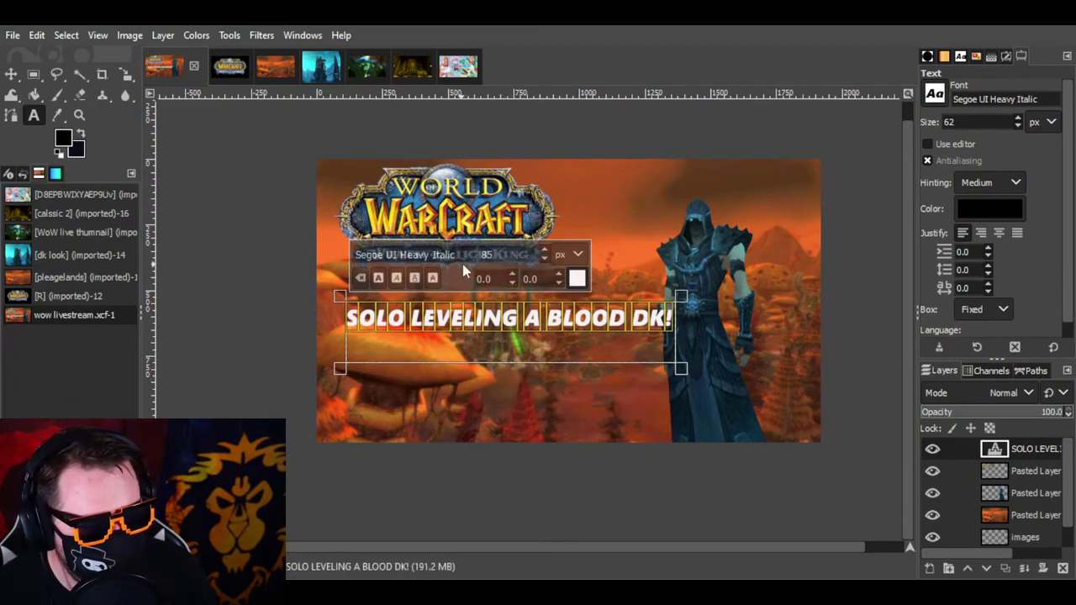
drag(701, 387, 778, 387)
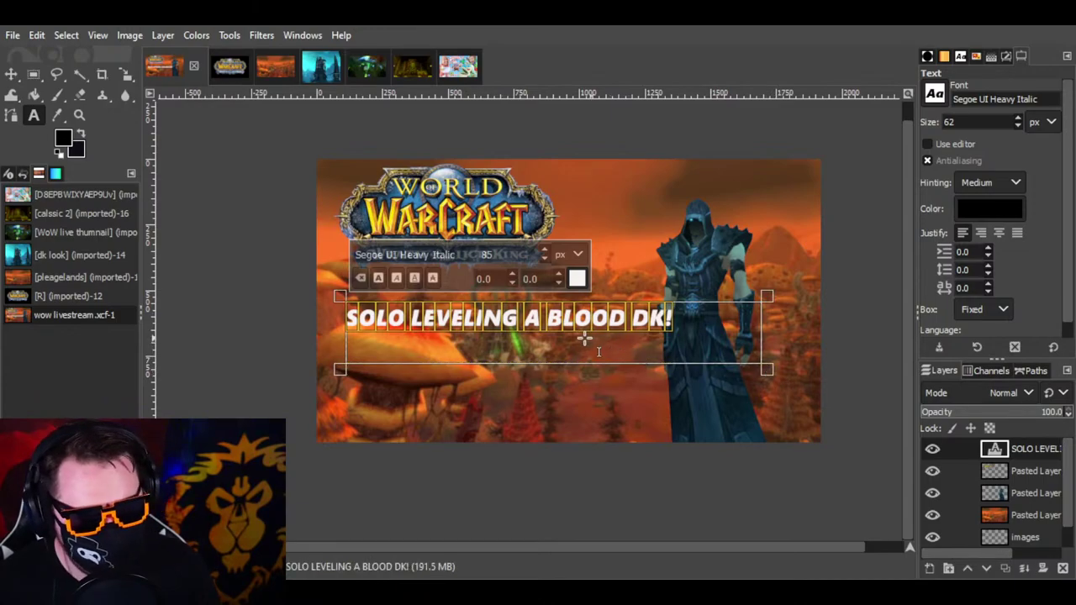
scroll(544, 252, up, 20)
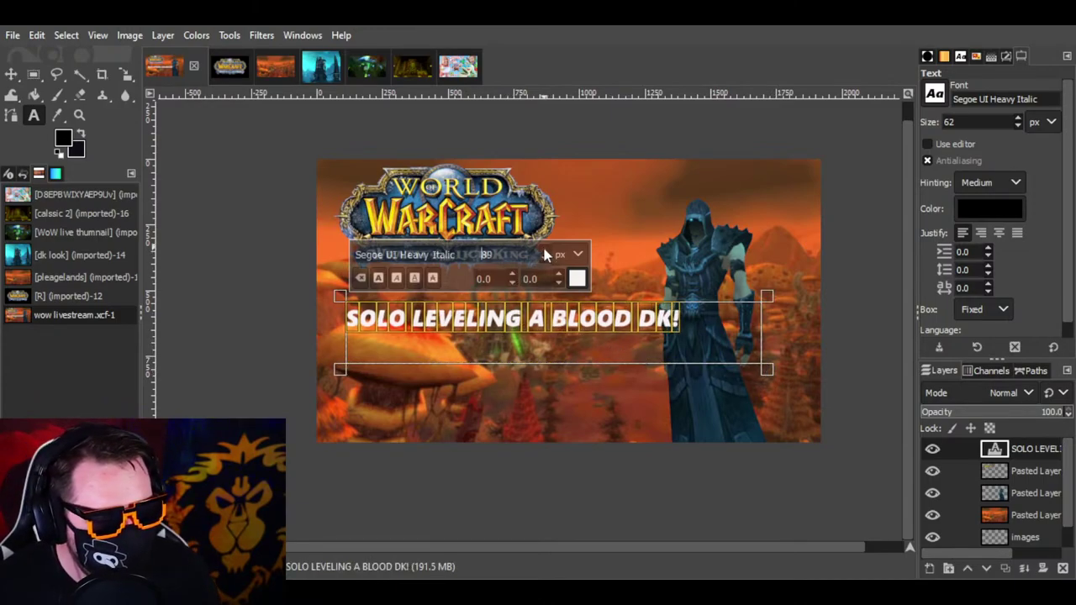
scroll(542, 253, down, 8)
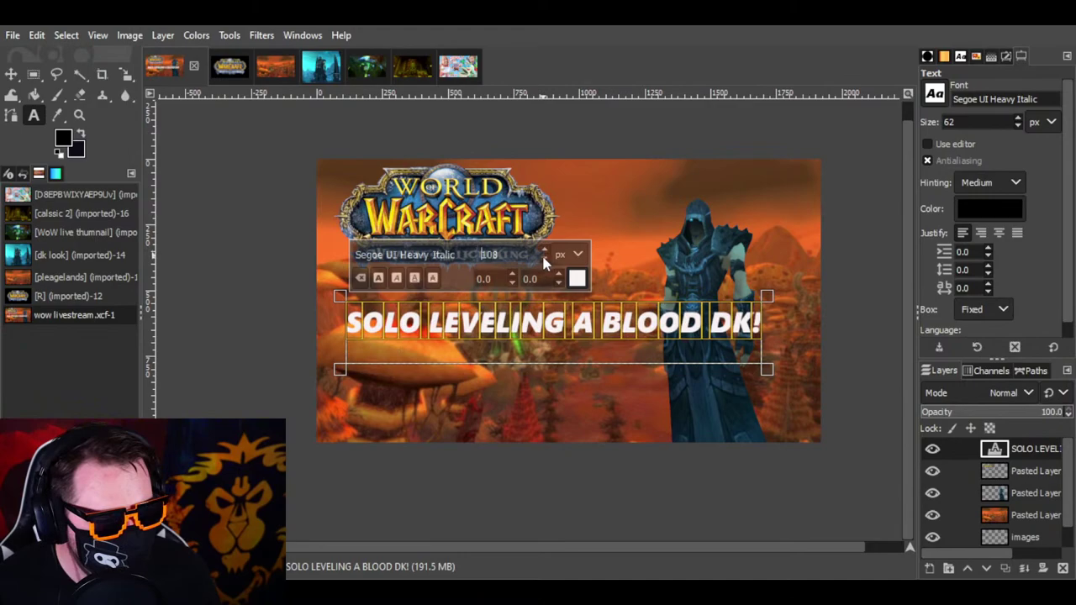
scroll(542, 253, down, 5)
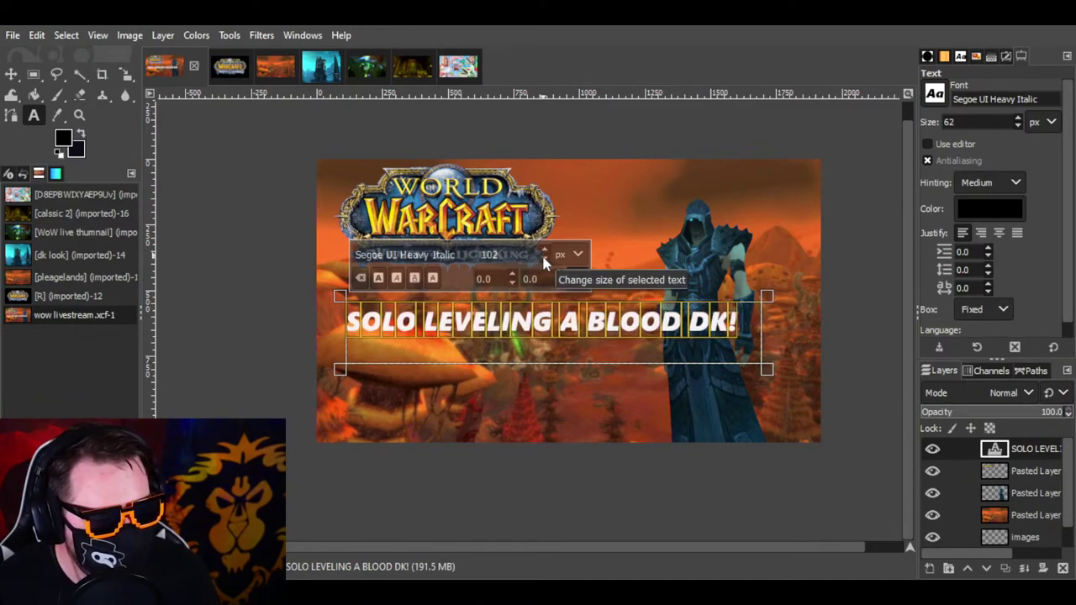
scroll(541, 252, down, 1)
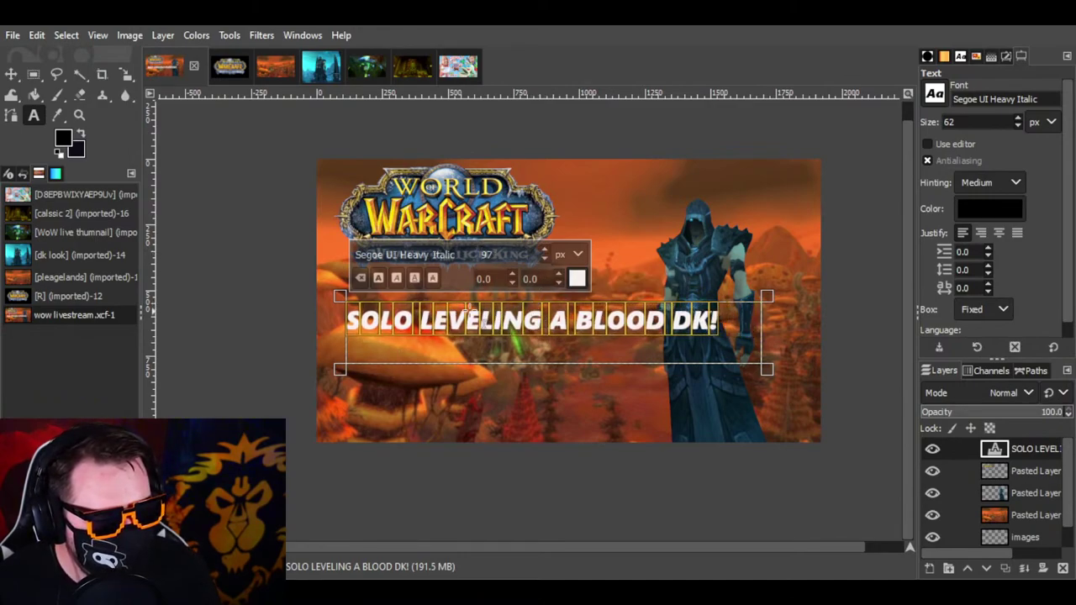
Step: Move the title up and left under the logo and nudge the hooded figure right
click(12, 74)
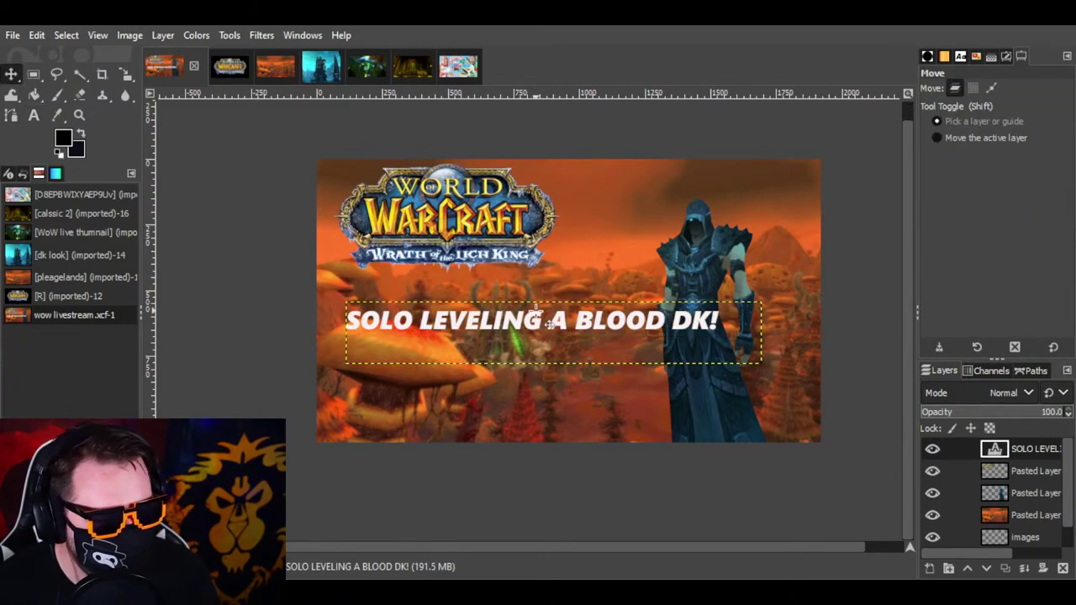
drag(549, 328, 532, 309)
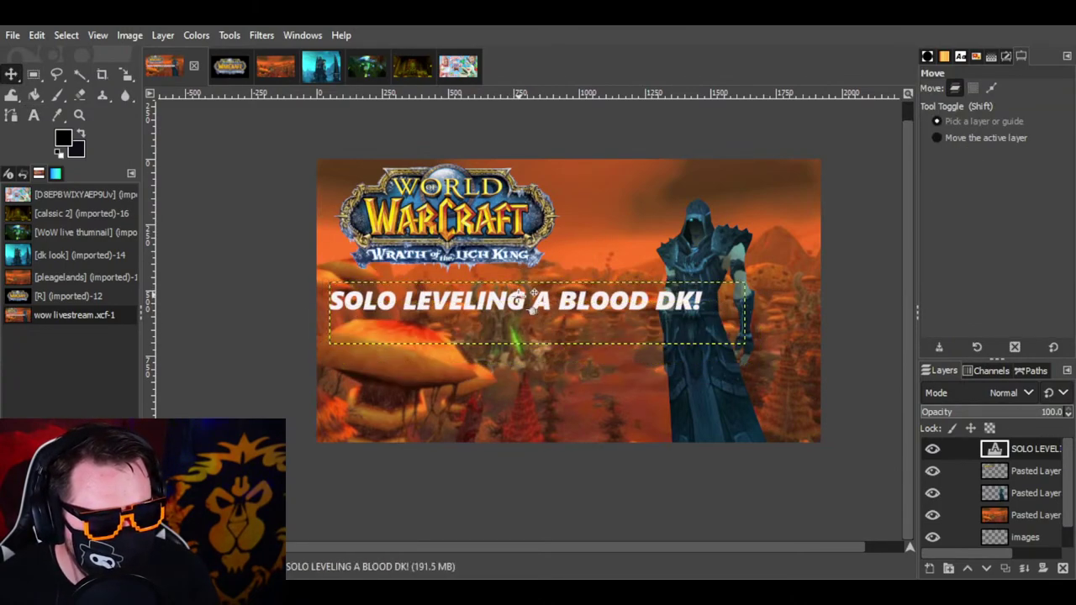
mouse_move(714, 301)
mouse_down()
mouse_move(578, 304)
mouse_move(721, 298)
mouse_up()
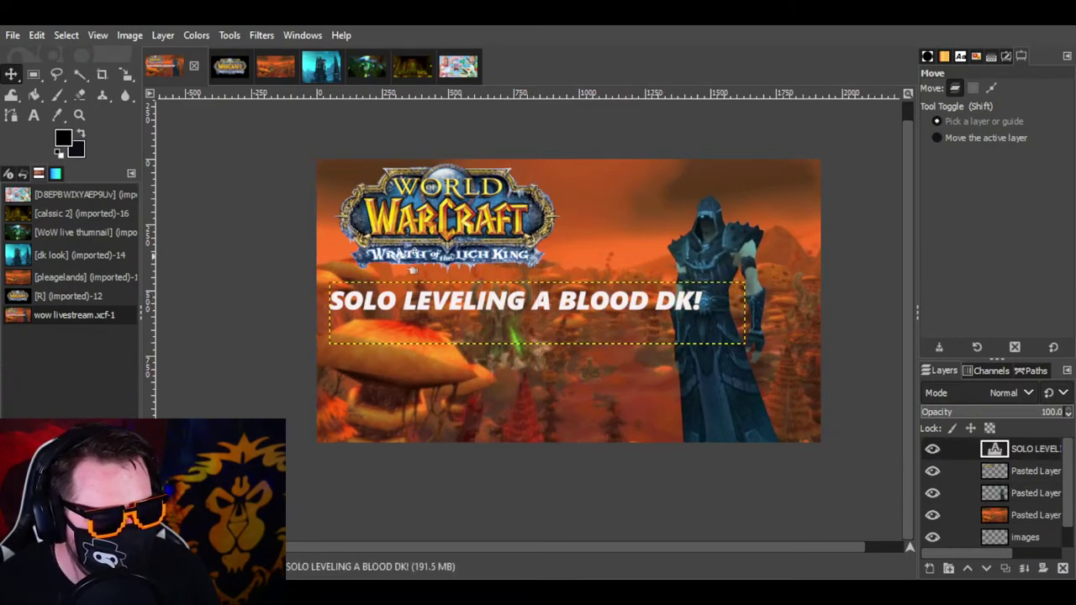
Step: Reselect the whole title line and reduce its font size to 86 px
click(34, 115)
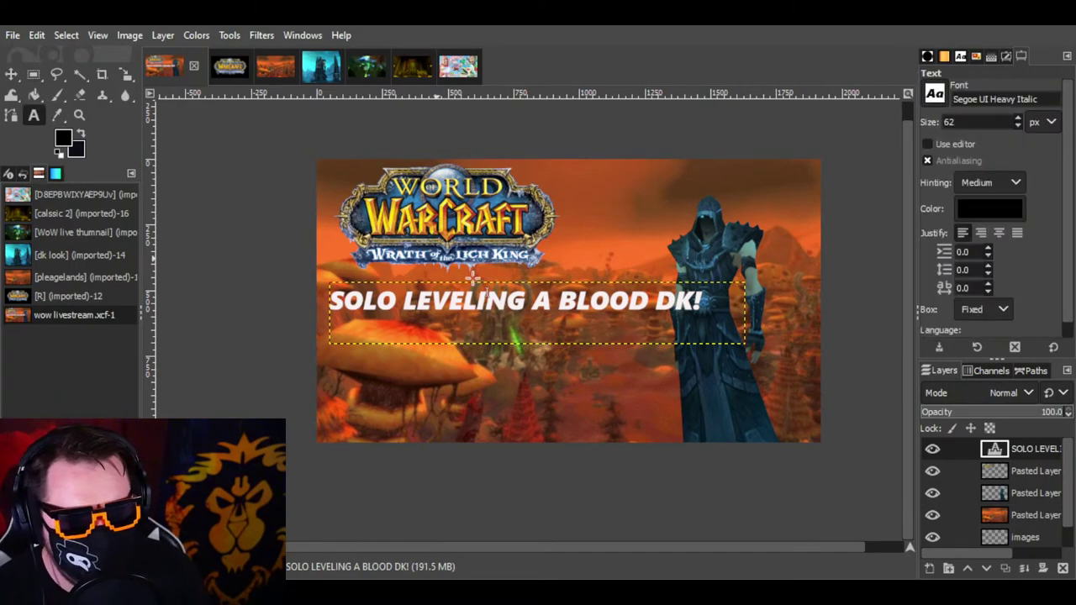
click(1024, 451)
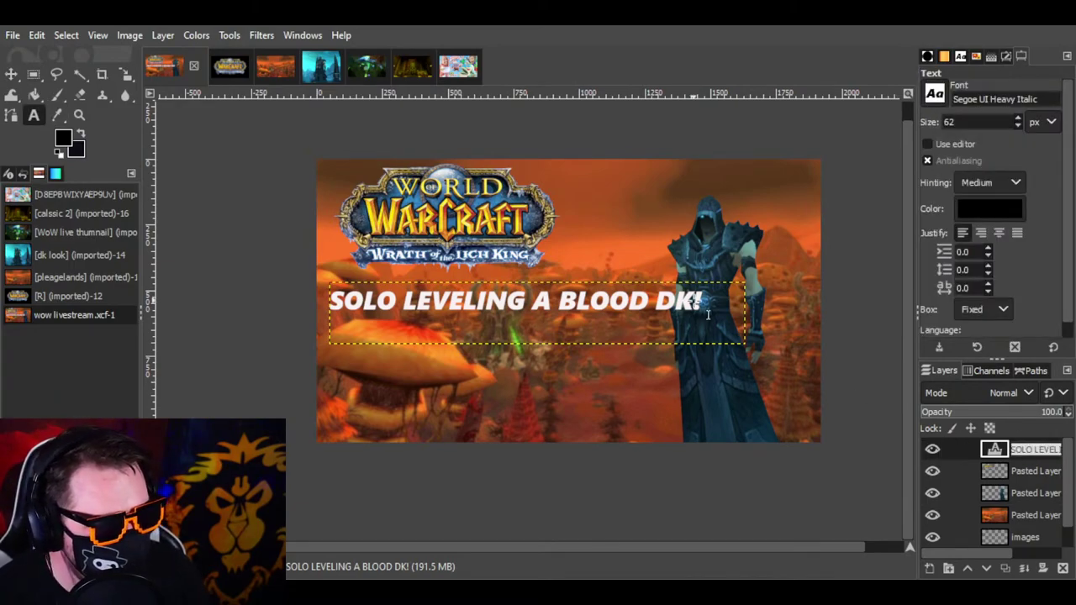
drag(721, 315, 553, 311)
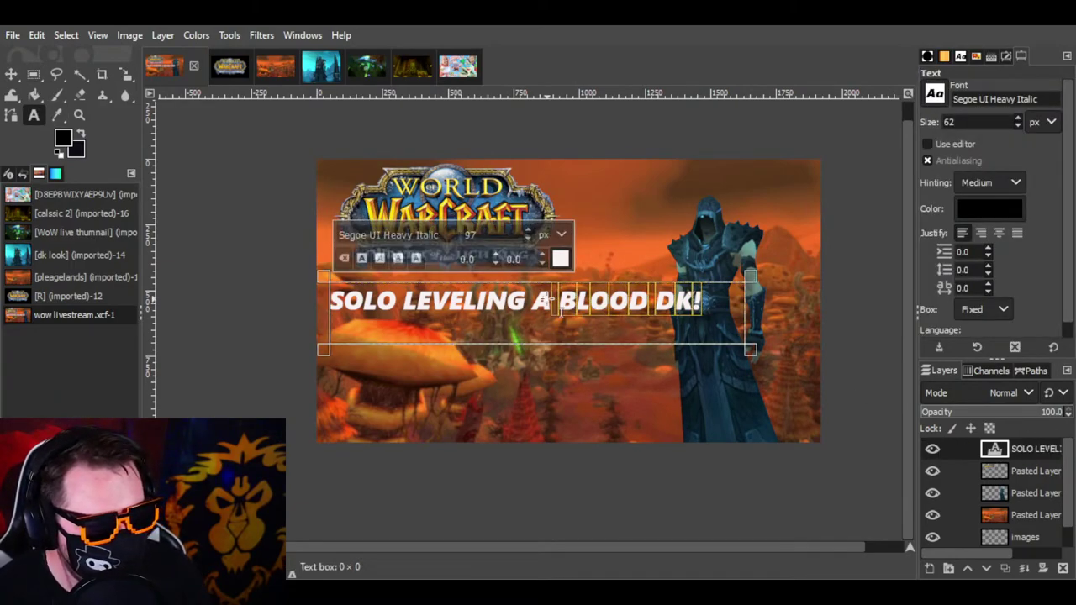
click(715, 318)
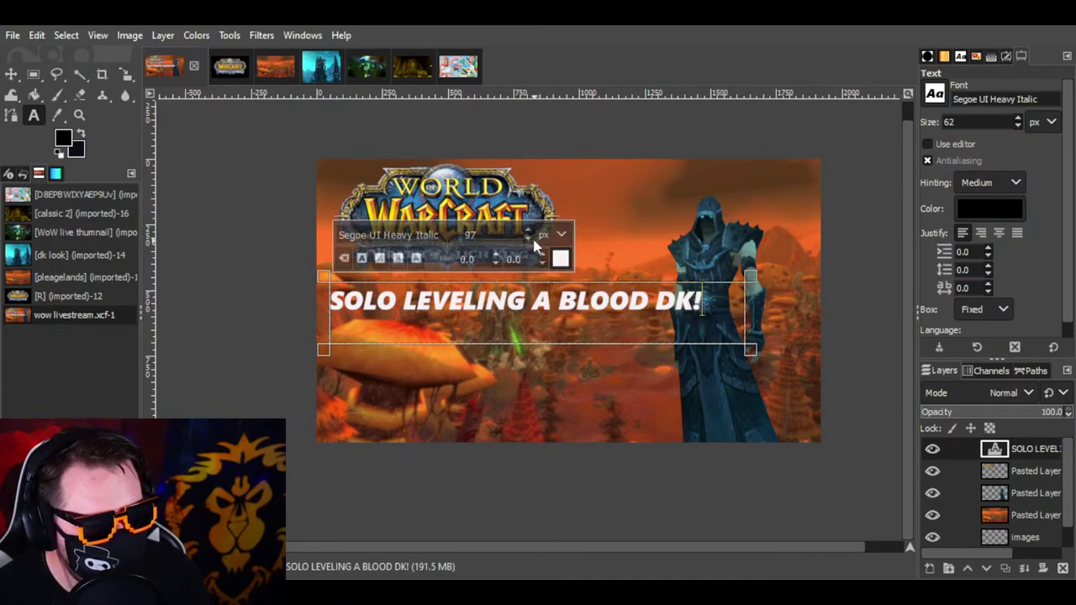
drag(716, 304, 353, 326)
drag(710, 301, 301, 296)
click(527, 240)
click(527, 240)
click(527, 240)
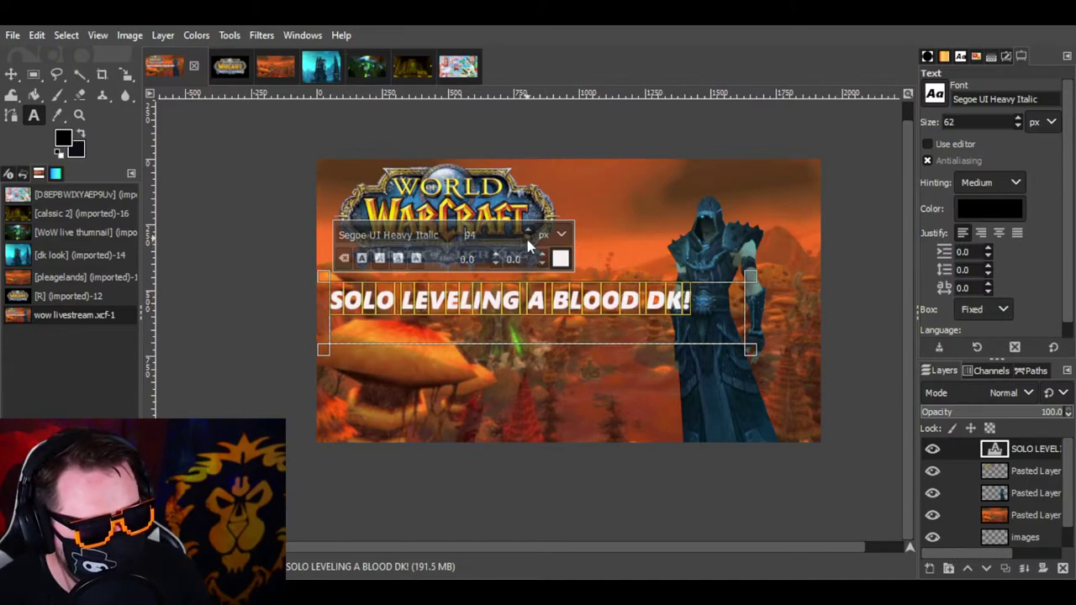
click(527, 240)
click(528, 240)
click(528, 240)
click(528, 240)
click(528, 240)
click(527, 240)
click(528, 239)
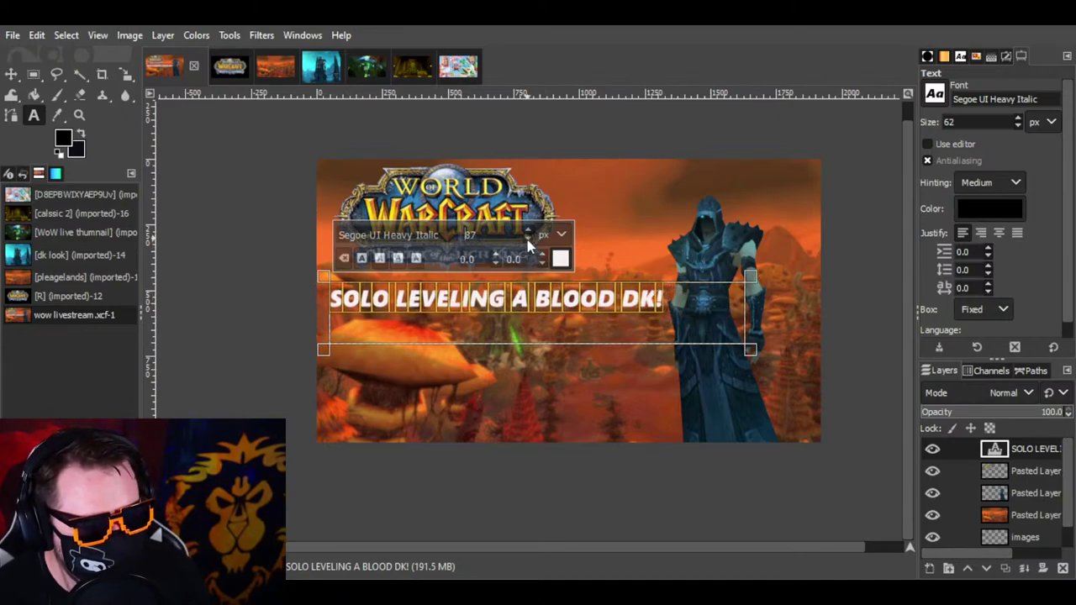
click(527, 239)
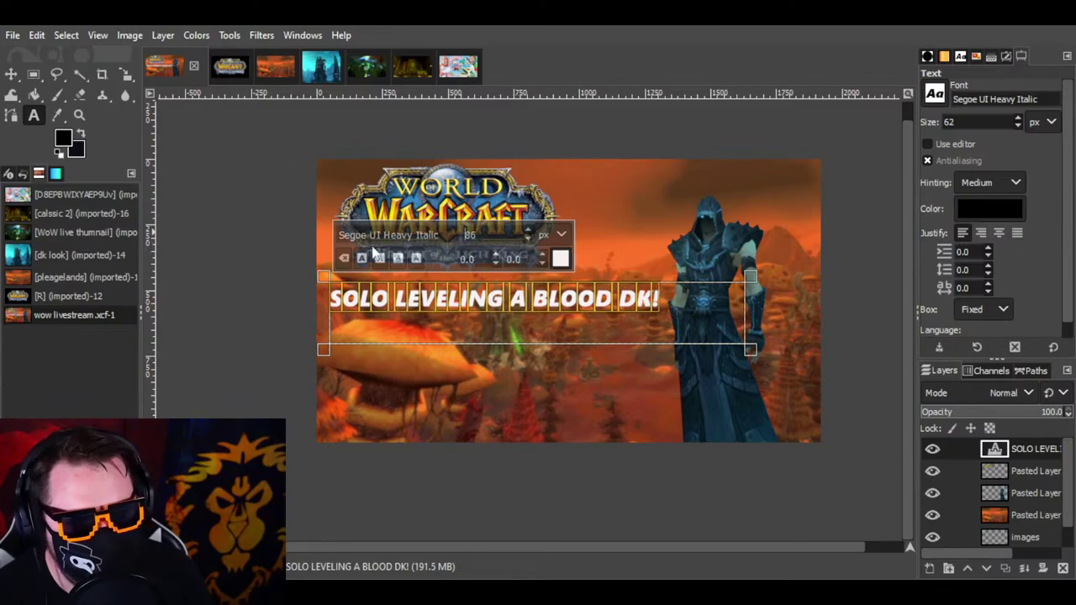
click(216, 279)
Step: Drag the title lower on the picture, cancelling an accidental new layer
click(11, 74)
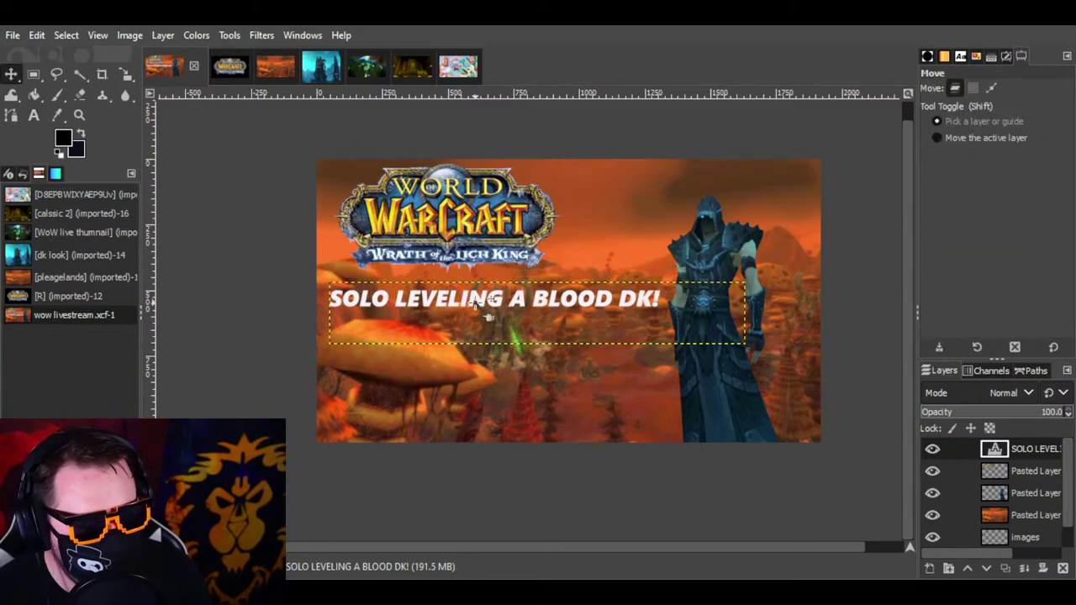
drag(494, 315, 485, 379)
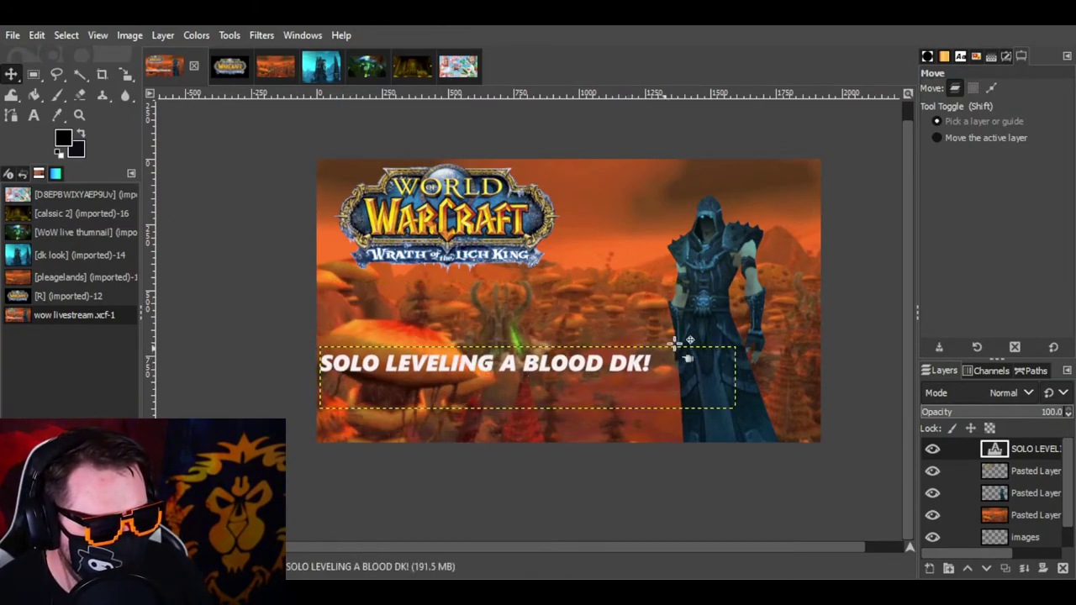
right_click(1040, 454)
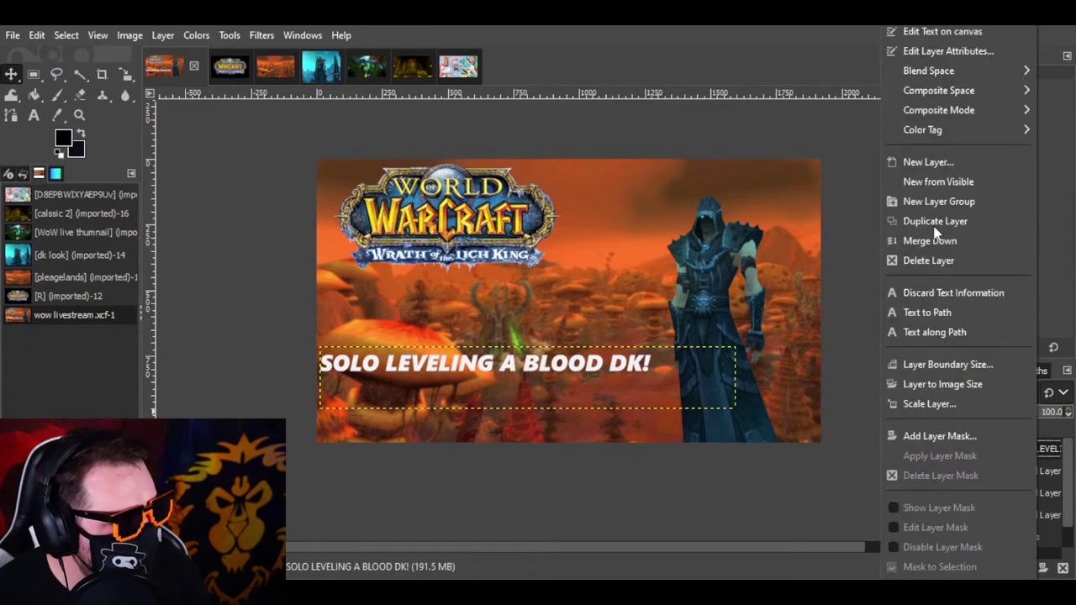
click(938, 163)
click(1026, 407)
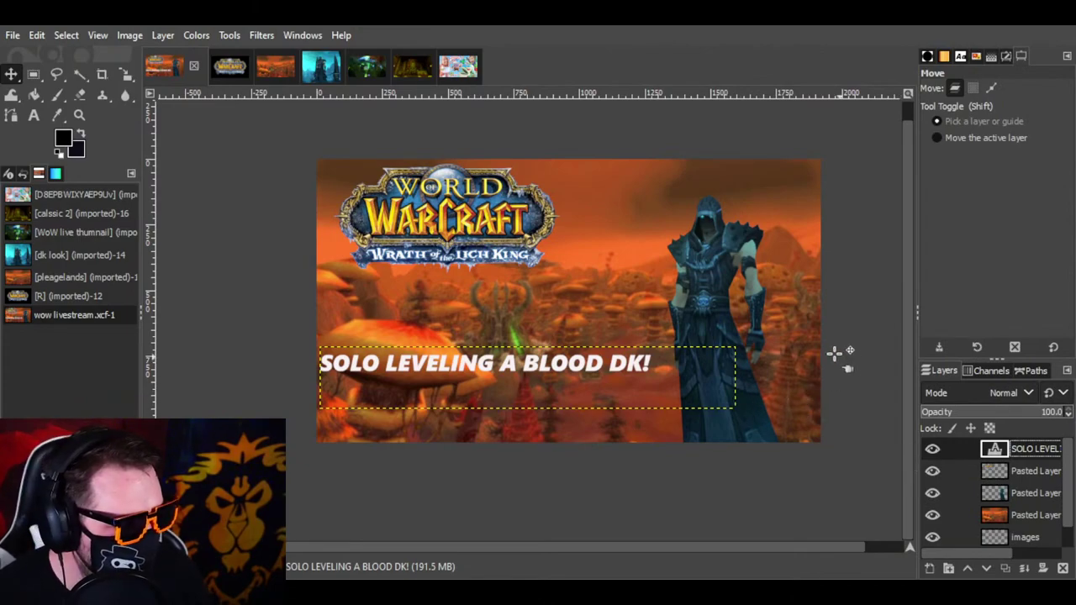
Step: Nudge the WoW logo slightly down and move the character image up and left
scroll(1009, 537, down, 1)
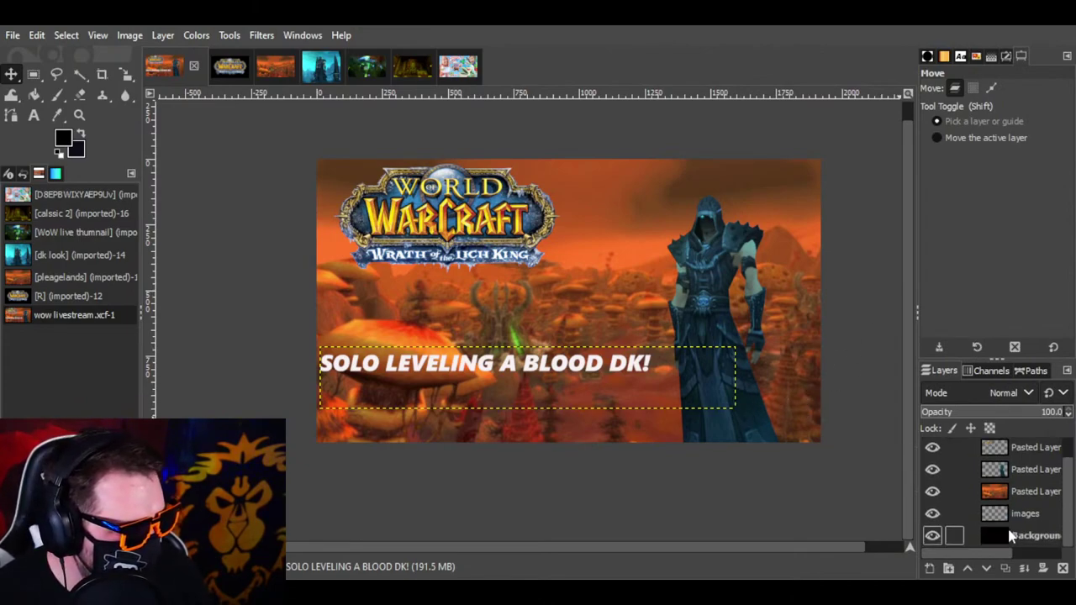
click(1034, 535)
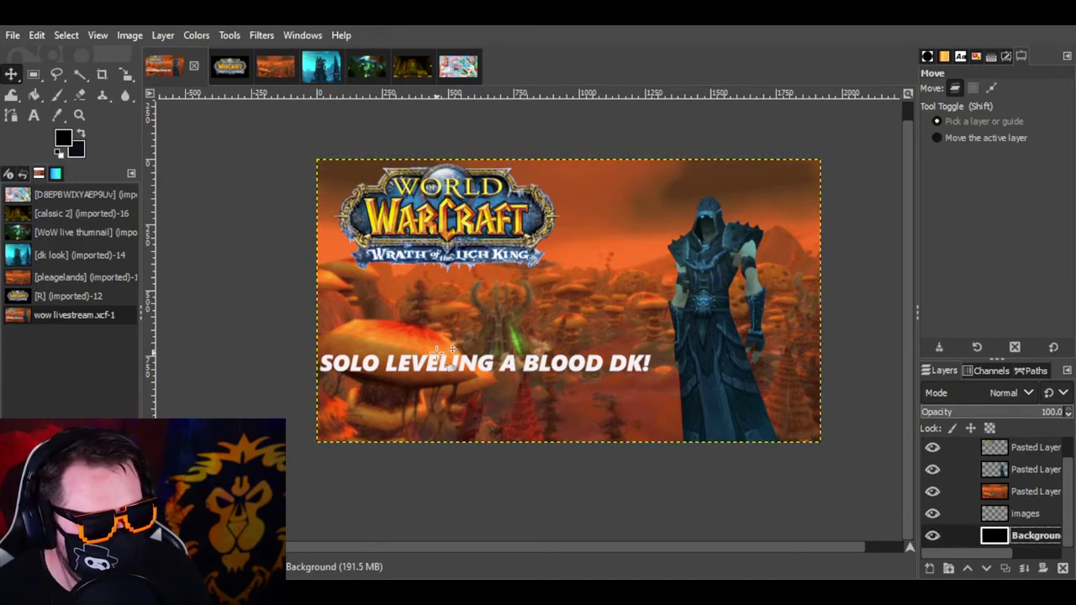
mouse_move(427, 198)
mouse_down()
mouse_move(426, 219)
mouse_move(433, 207)
mouse_up()
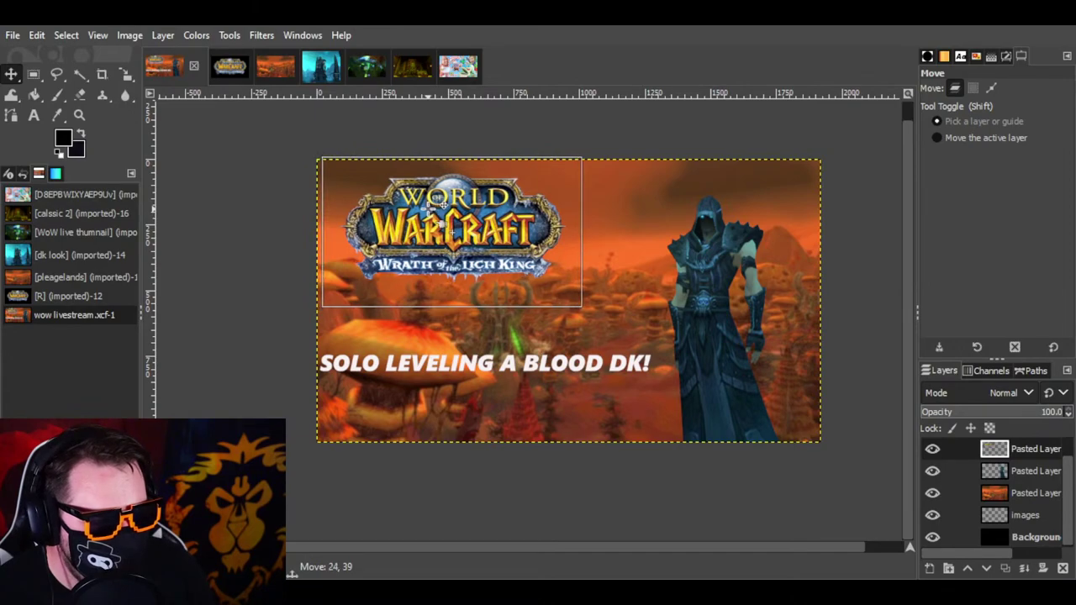
drag(715, 333, 691, 309)
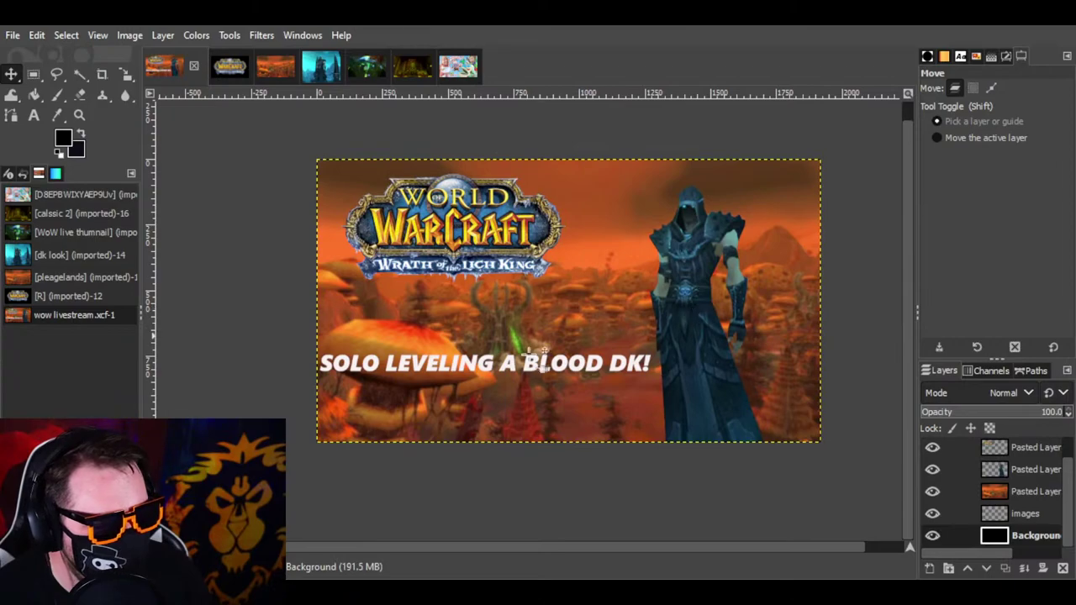
Step: Reposition the title near the bottom edge, then nudge it up slightly
click(457, 360)
drag(457, 359, 458, 311)
click(458, 311)
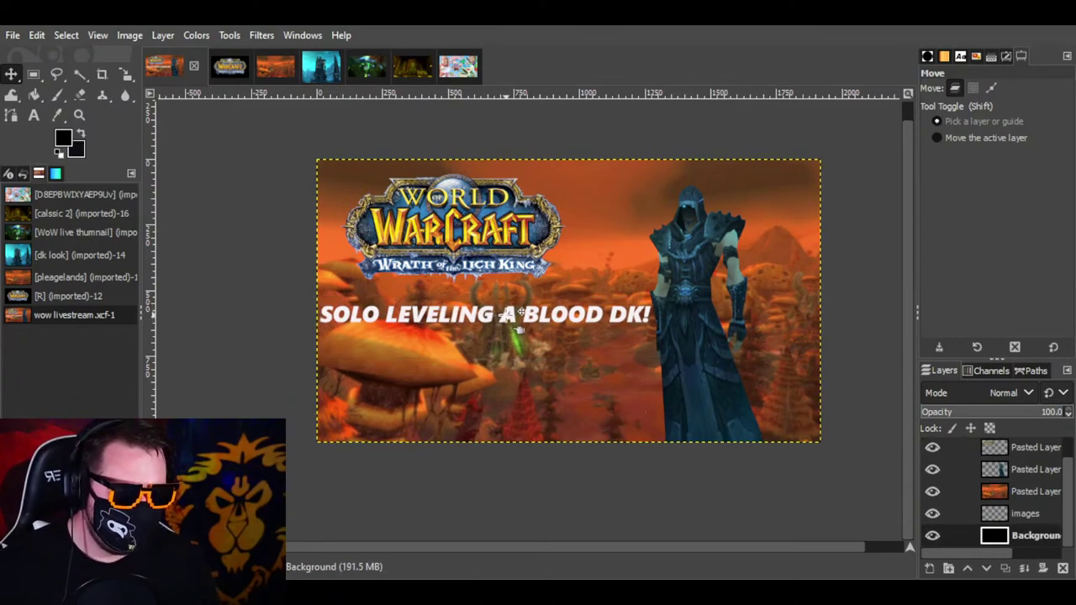
drag(522, 313, 530, 408)
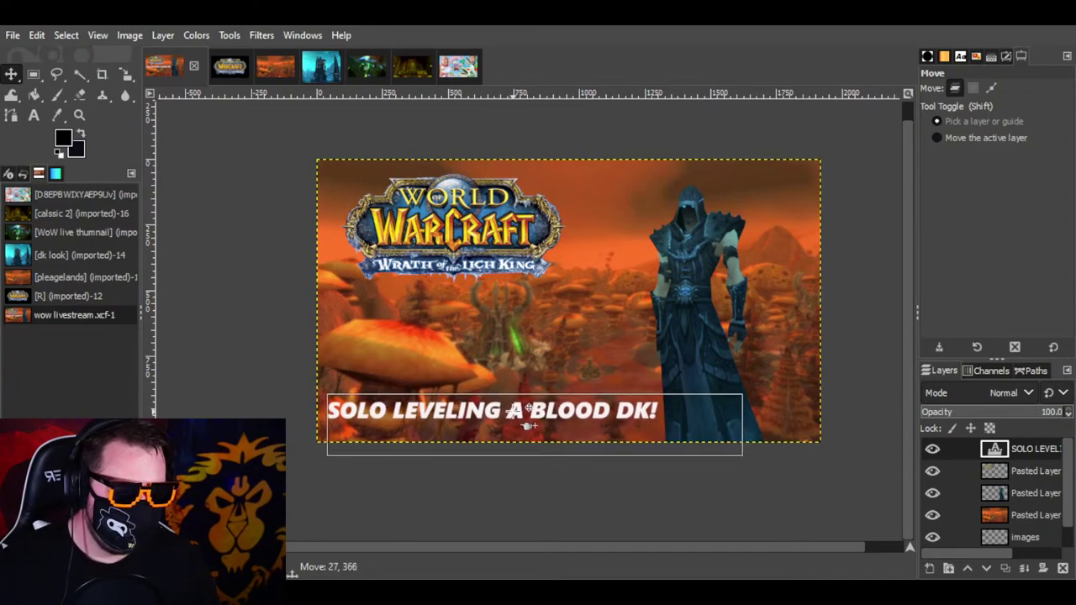
key(End)
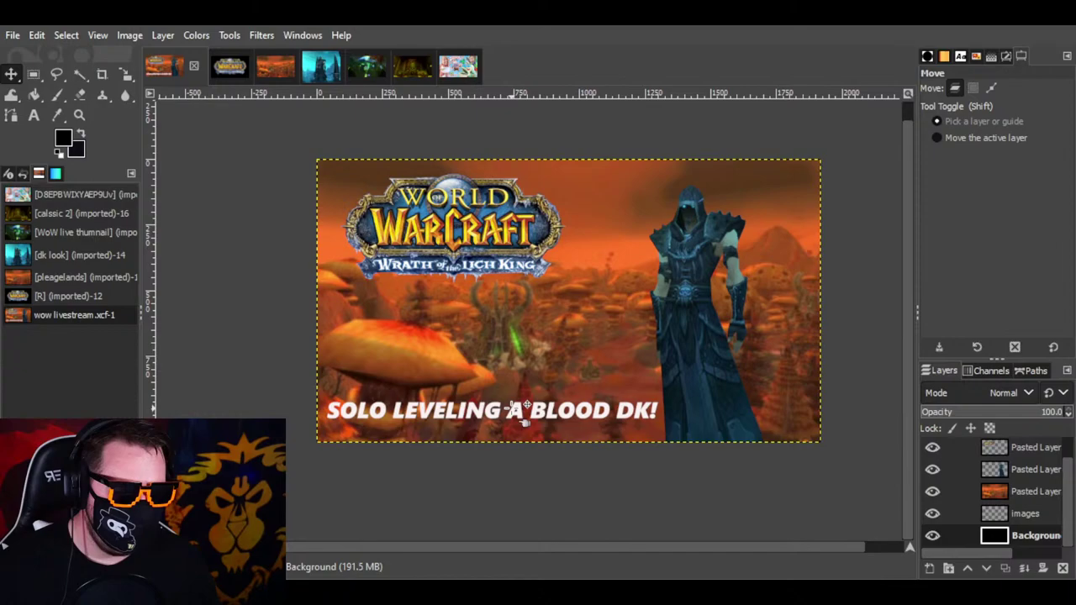
drag(526, 410, 526, 405)
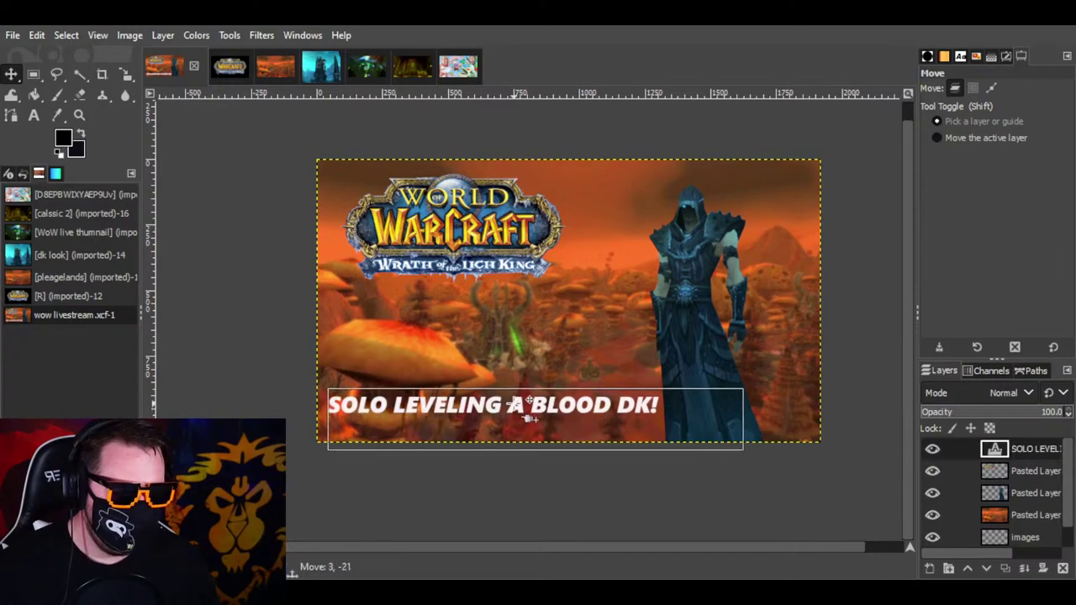
key(End)
scroll(1034, 505, up, 2)
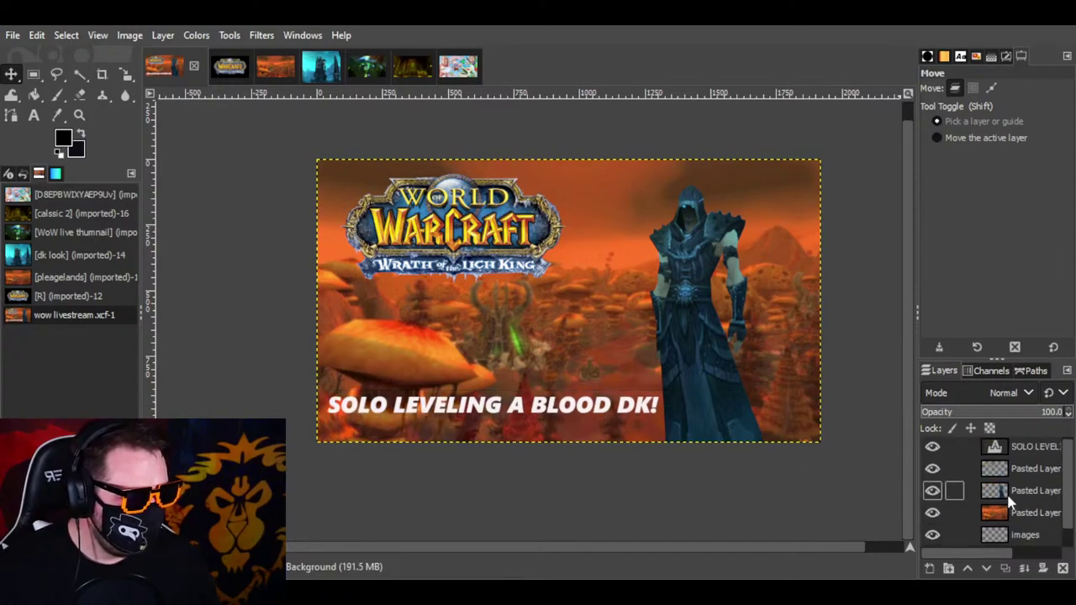
Step: Reselect the title layer and undo an accidental background layer shift
click(1038, 449)
double_click(1041, 451)
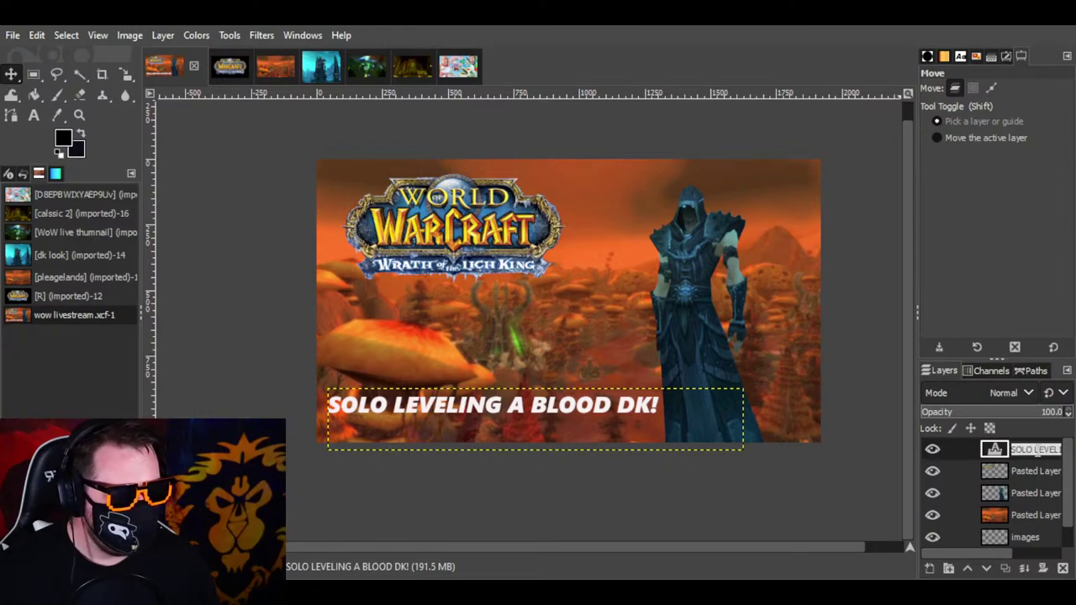
click(957, 448)
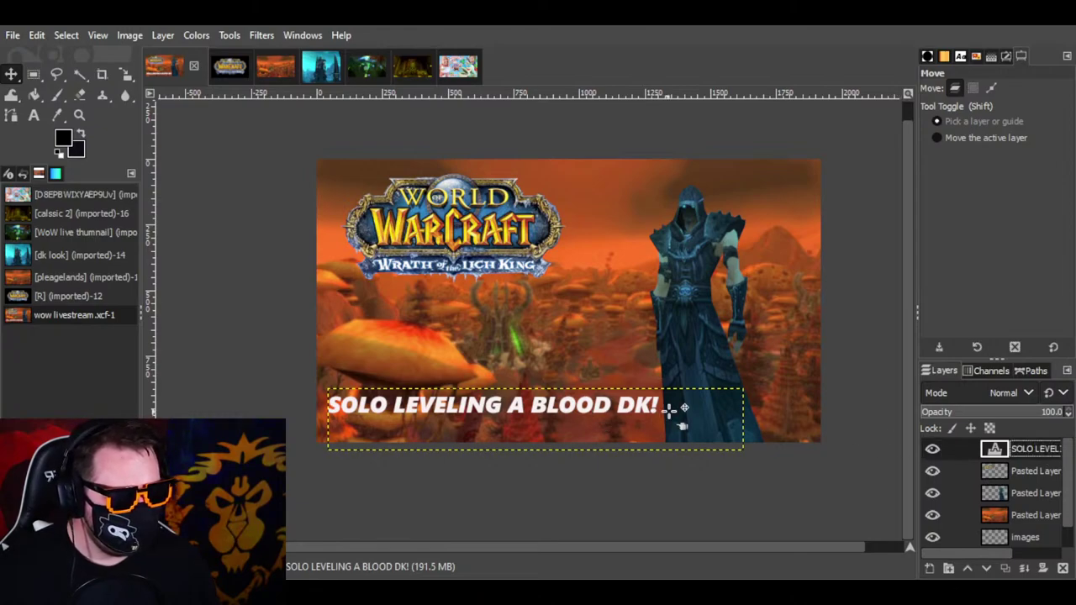
mouse_move(670, 410)
mouse_down()
mouse_move(623, 410)
mouse_move(679, 420)
mouse_move(672, 412)
mouse_up()
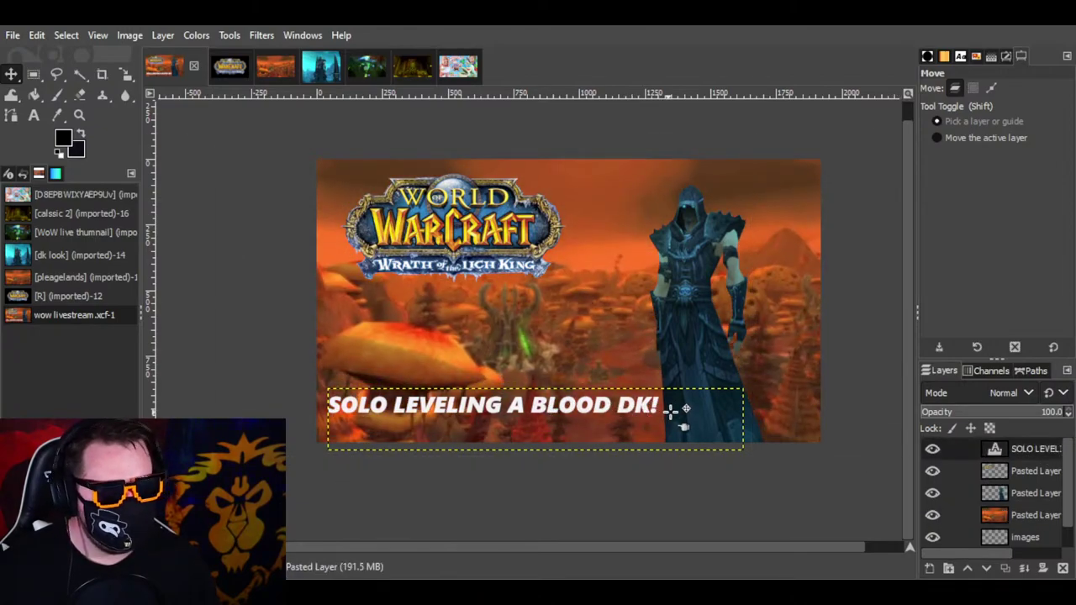
key(ctrl+z)
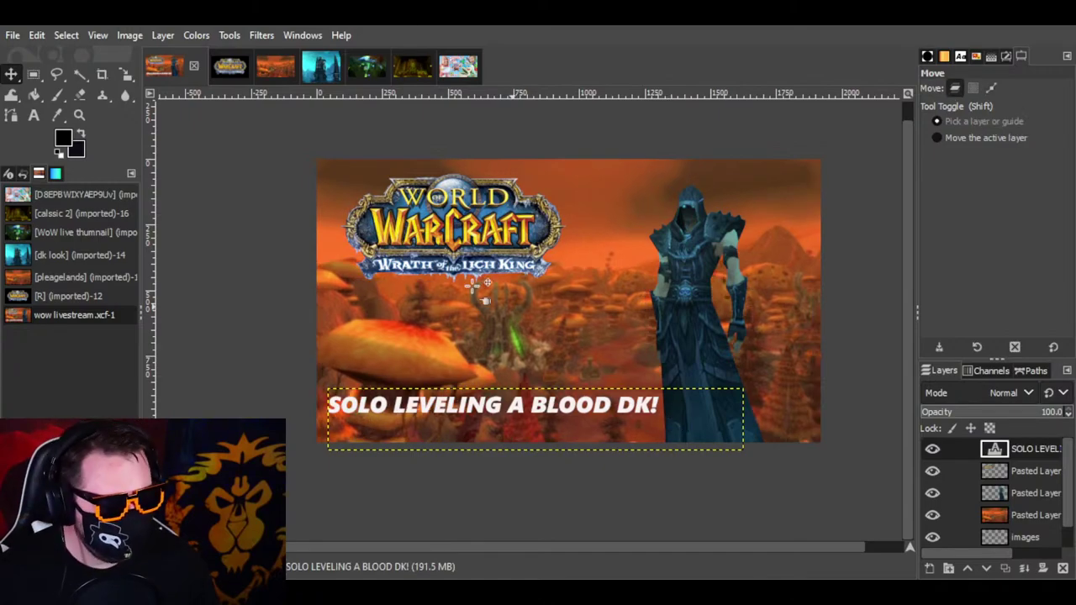
Step: Select the whole title, toggle Bold and Underline, try Clear style, then undo the reset
click(34, 115)
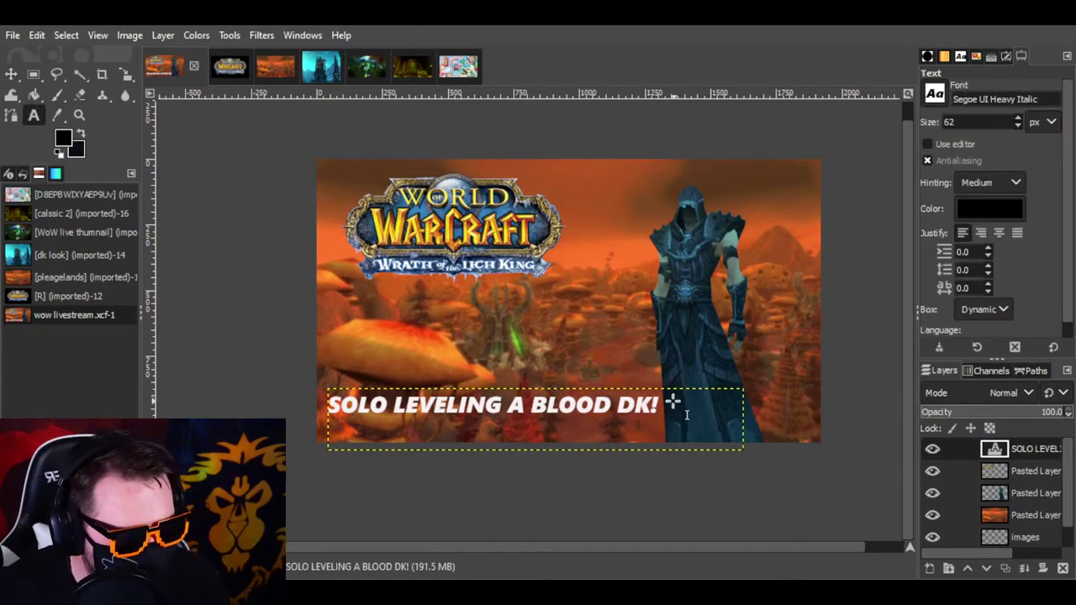
drag(673, 405, 236, 310)
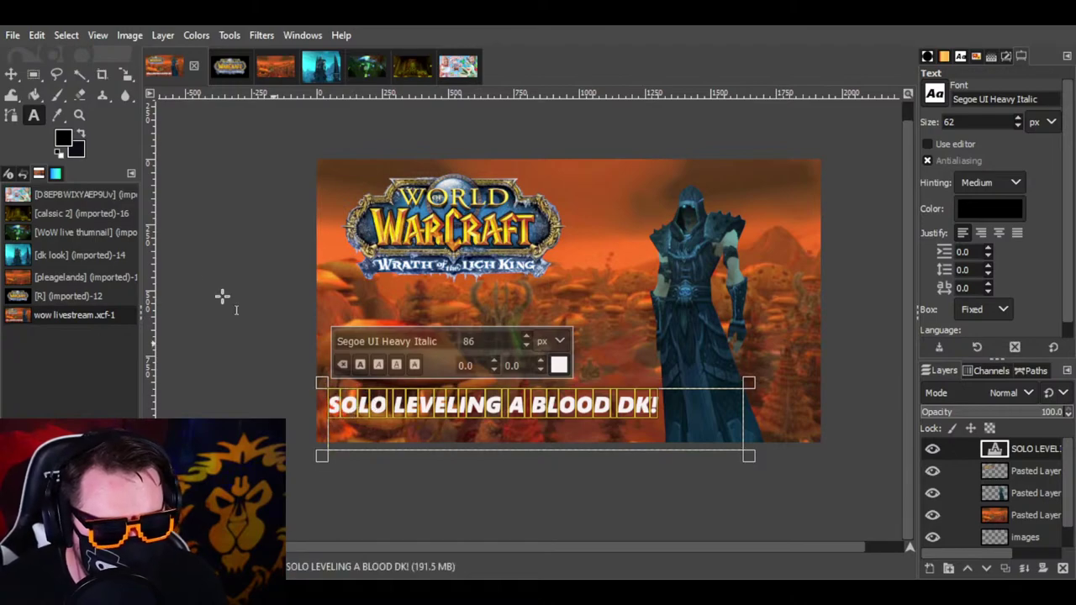
click(364, 368)
click(364, 369)
click(364, 369)
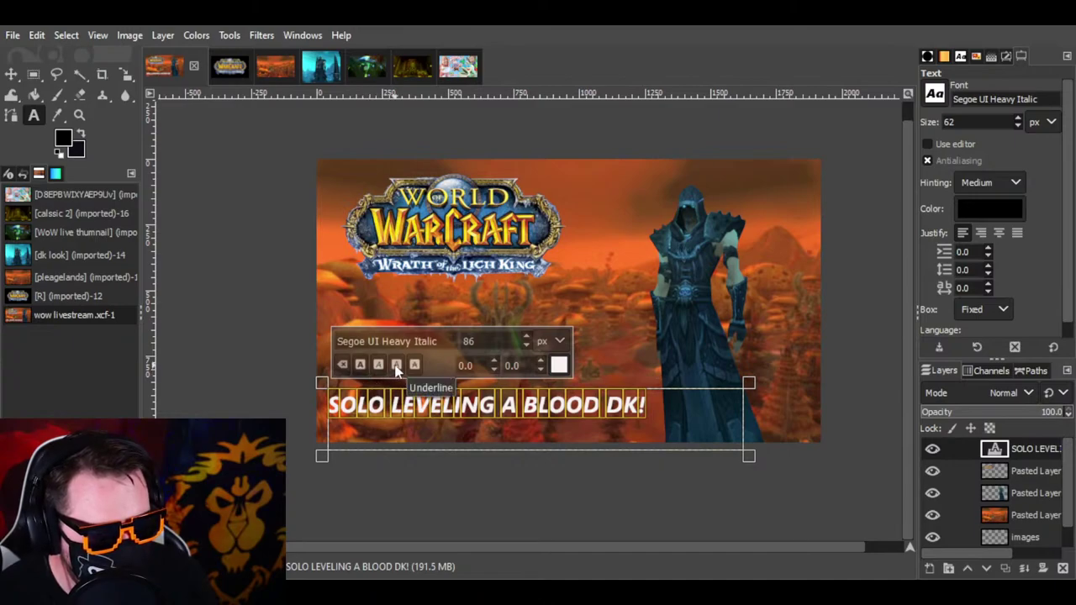
click(407, 368)
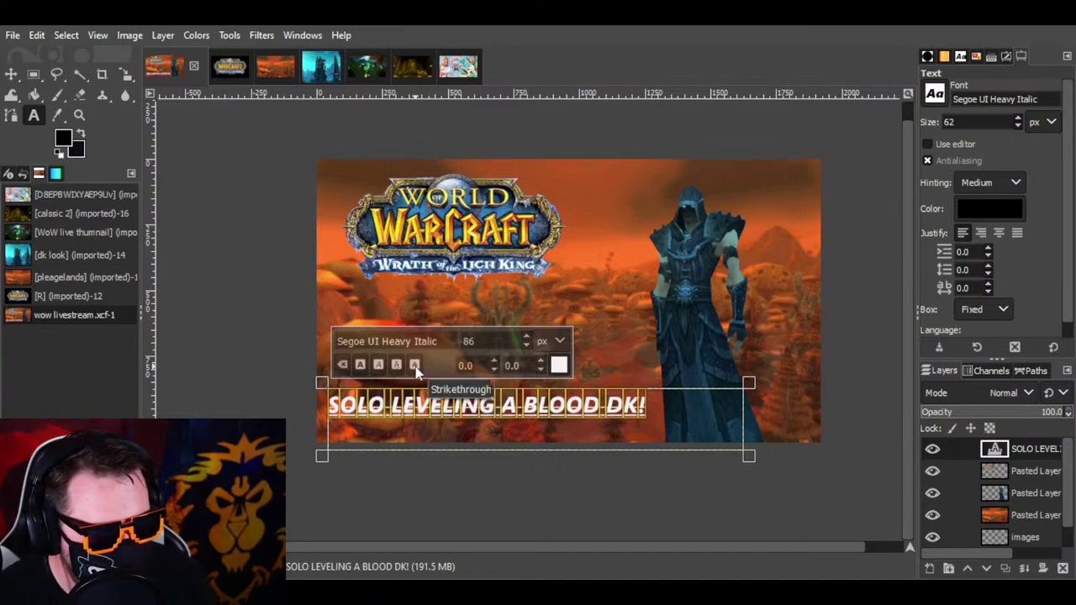
click(342, 367)
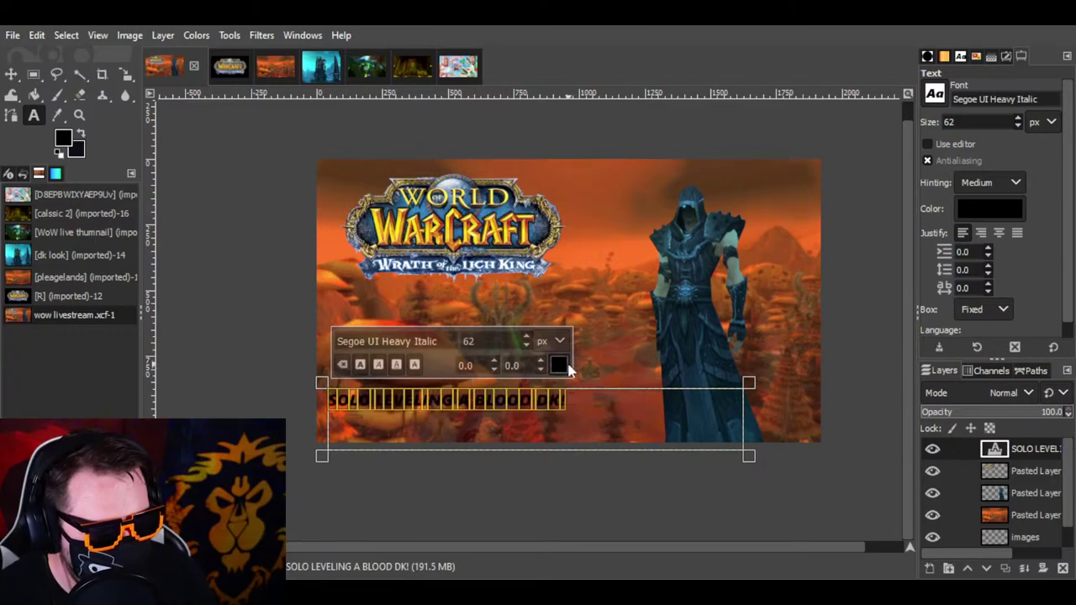
click(559, 366)
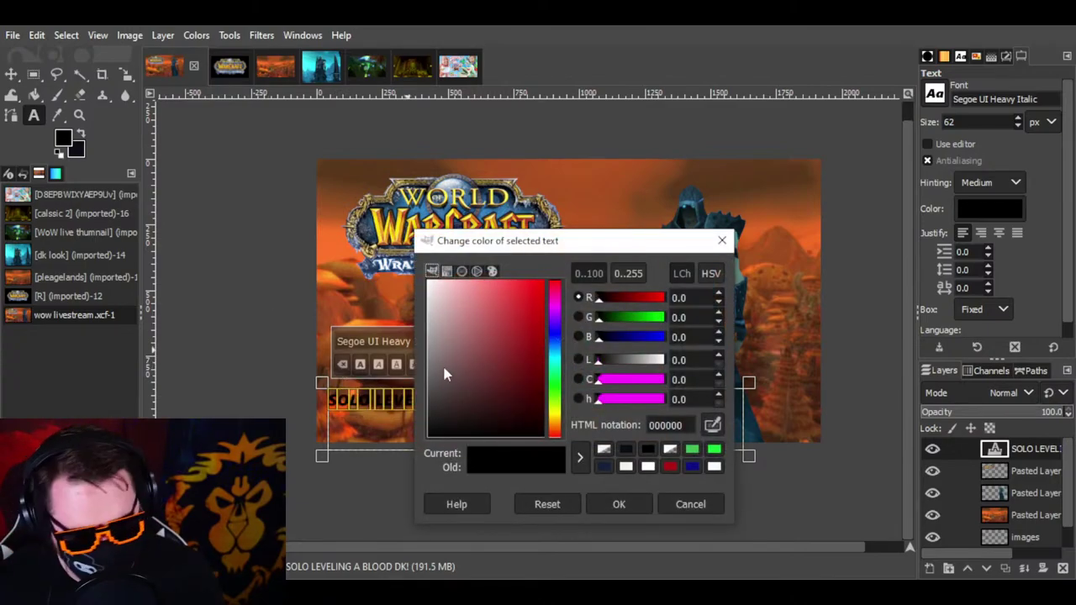
click(690, 504)
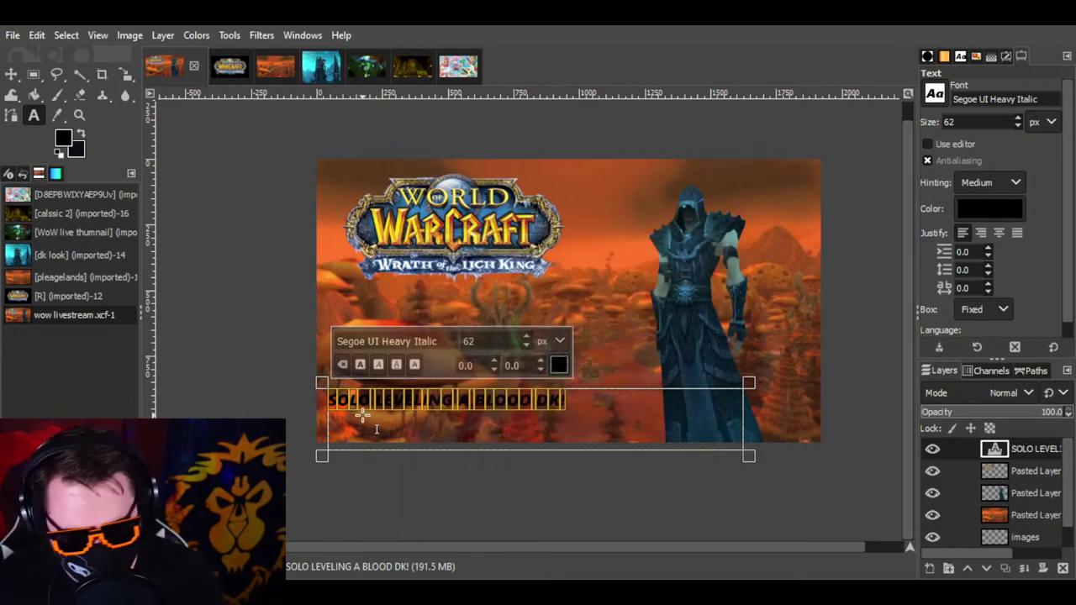
key(ctrl+z)
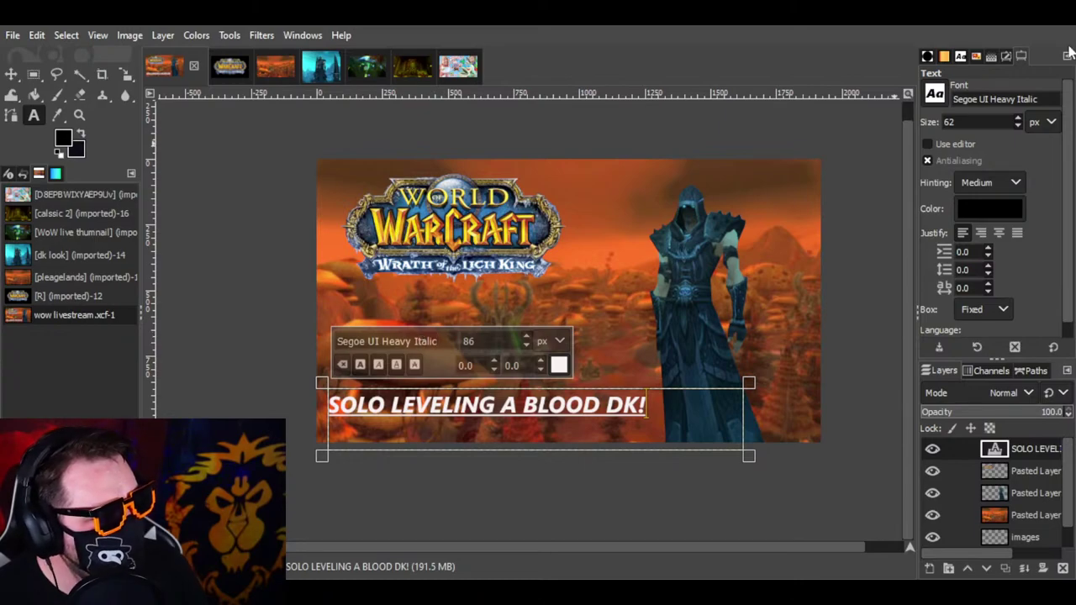
Step: Reselect the title and try the Segoe UI Light Italic and SimSun fonts
click(935, 94)
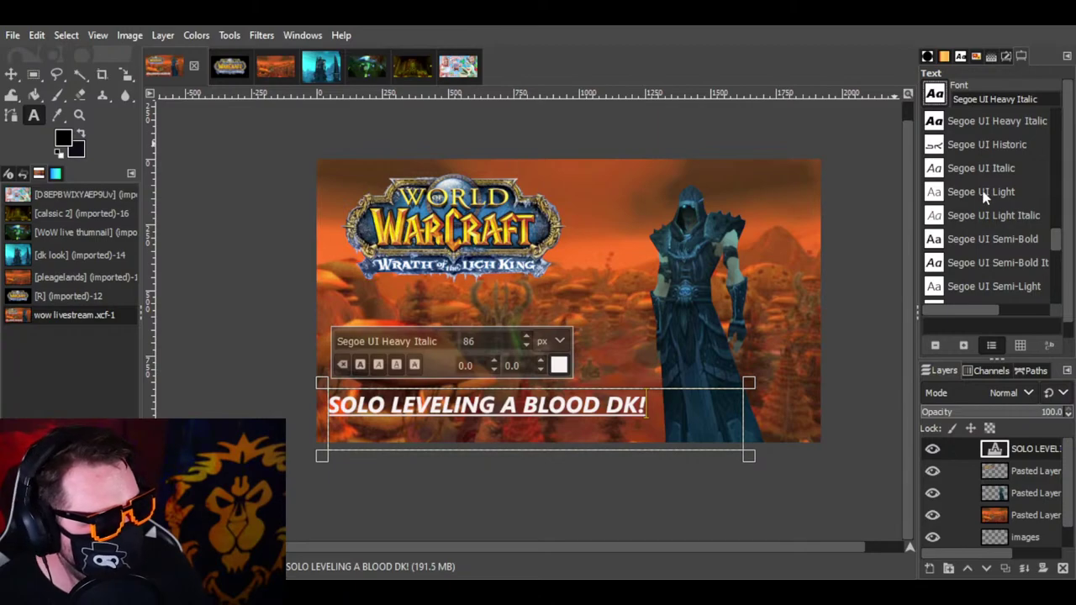
scroll(949, 168, down, 5)
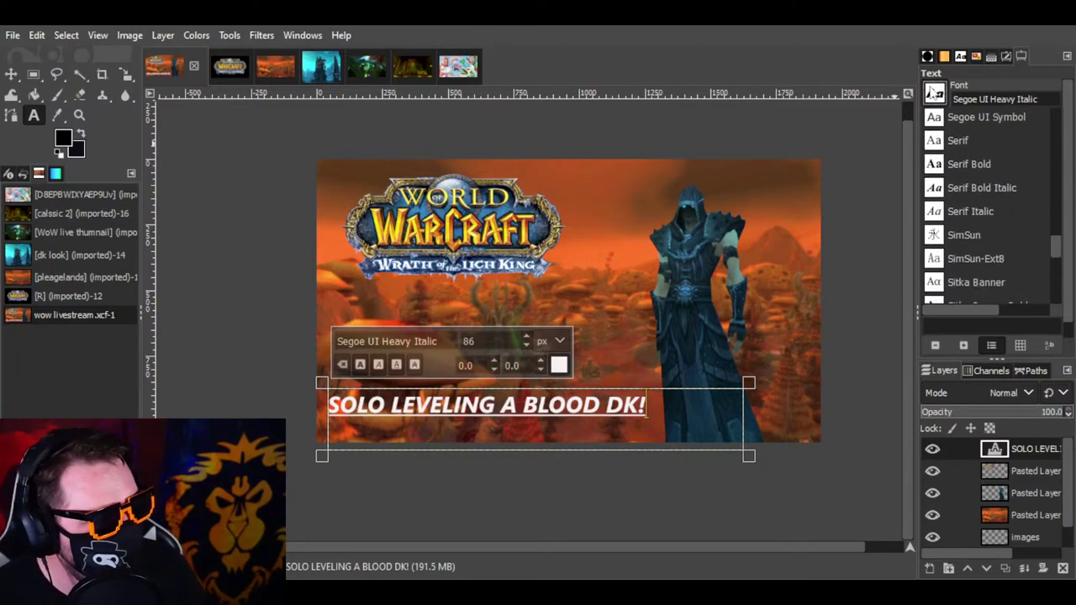
click(933, 92)
click(933, 92)
scroll(990, 219, down, 5)
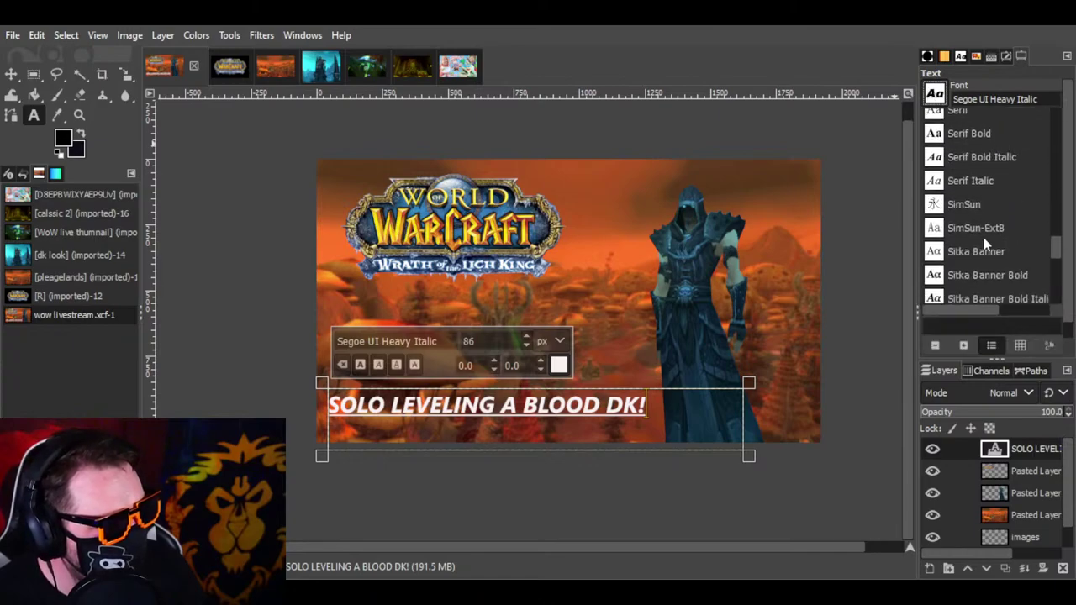
click(623, 460)
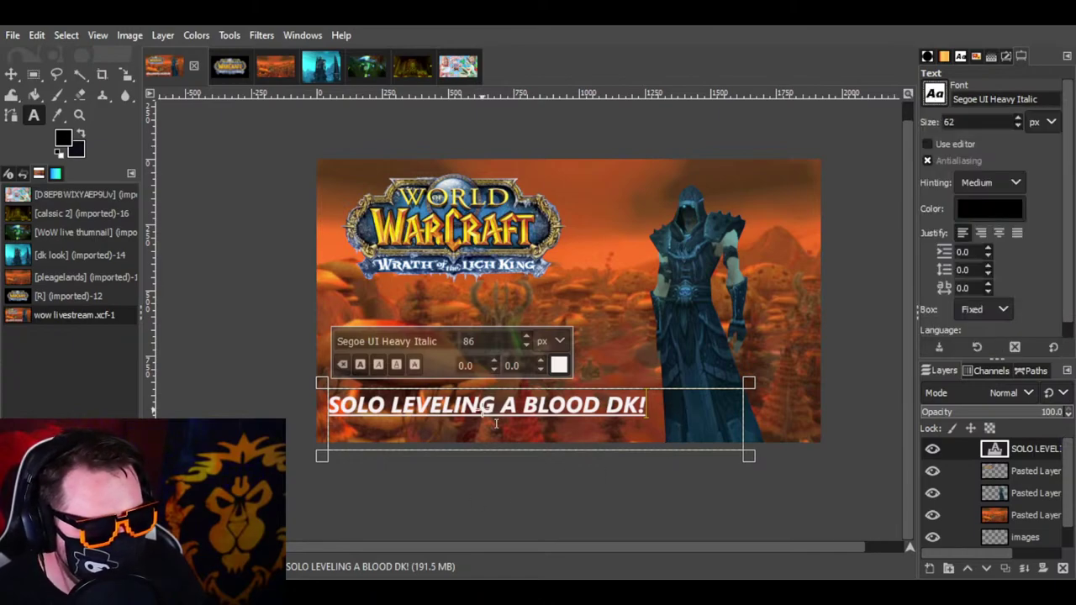
drag(672, 401, 326, 405)
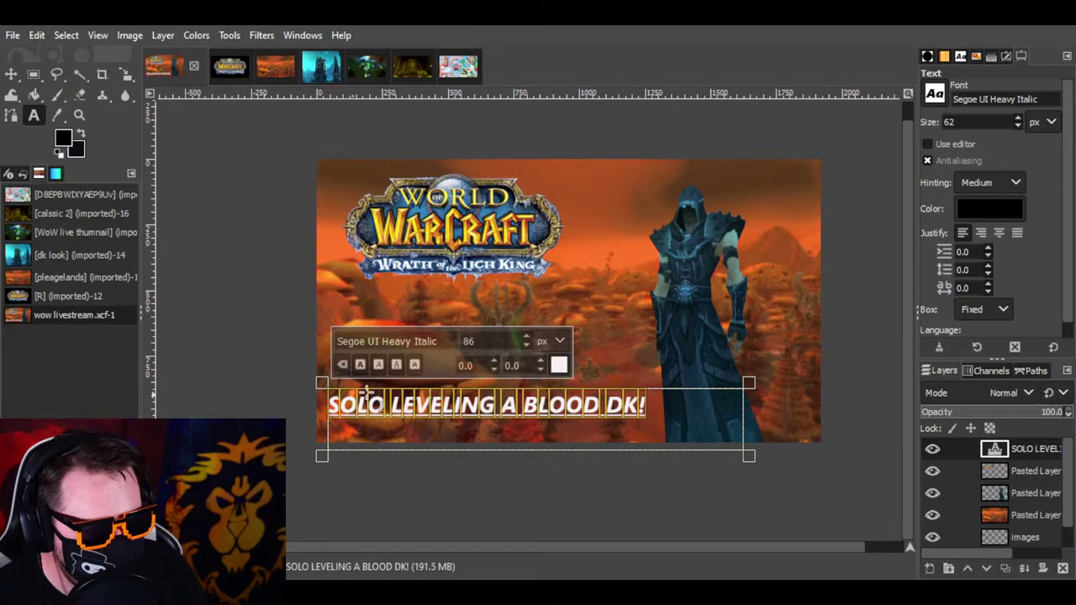
click(933, 93)
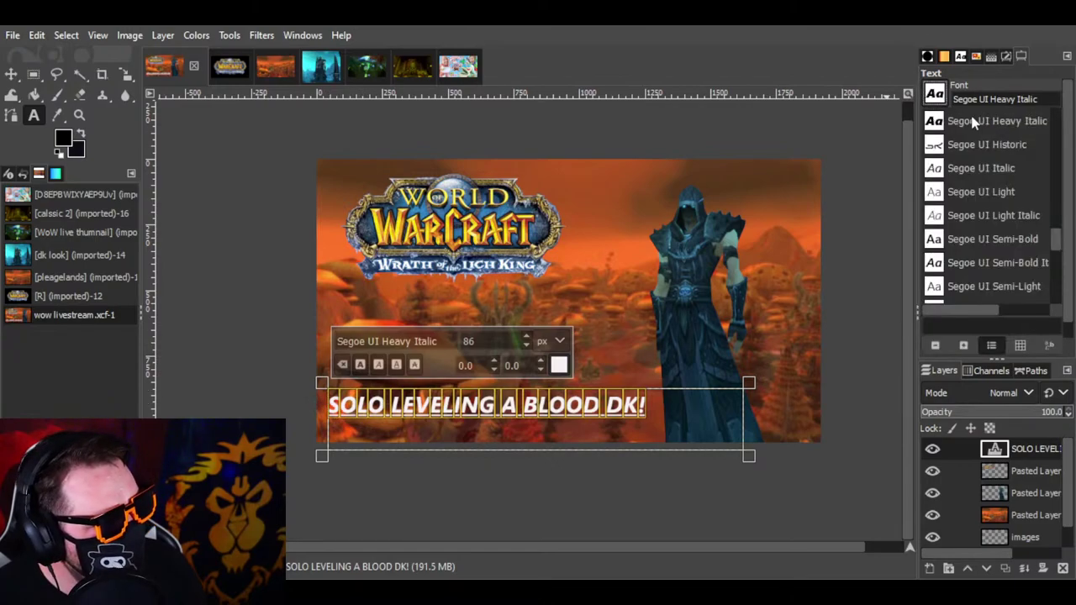
scroll(982, 180, down, 1)
click(986, 189)
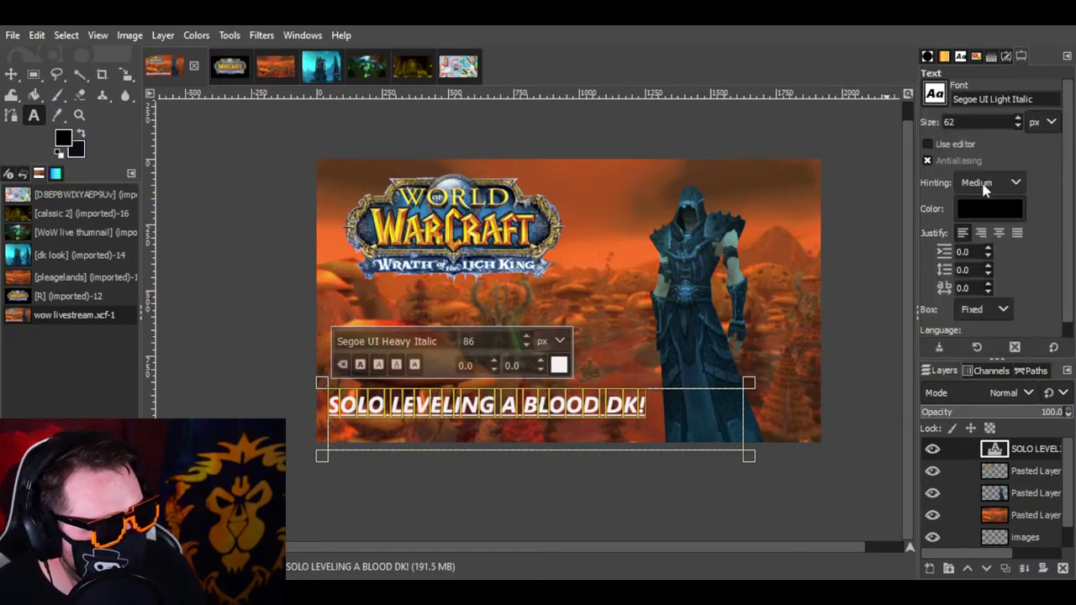
click(935, 92)
scroll(982, 243, down, 5)
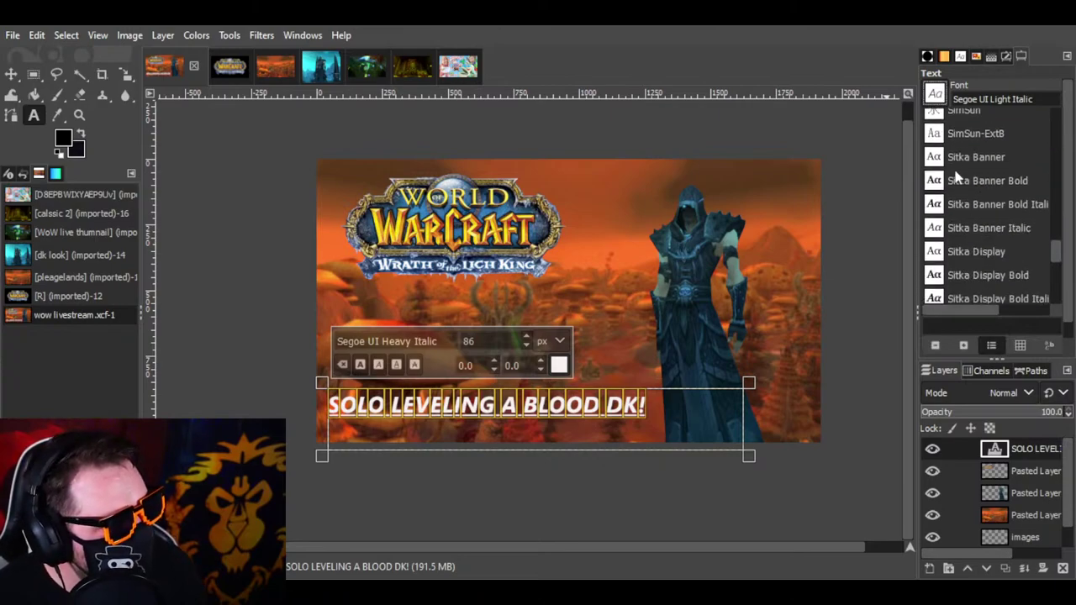
scroll(956, 174, up, 1)
click(961, 141)
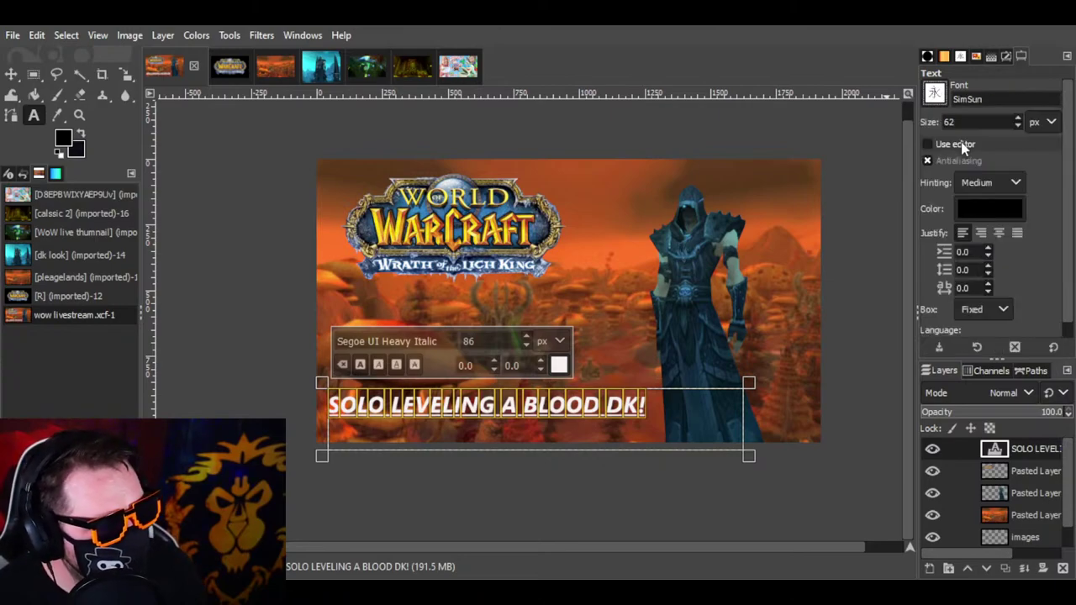
Step: Choose Palatino Linotype Italic as the title font
click(934, 94)
scroll(967, 257, down, 5)
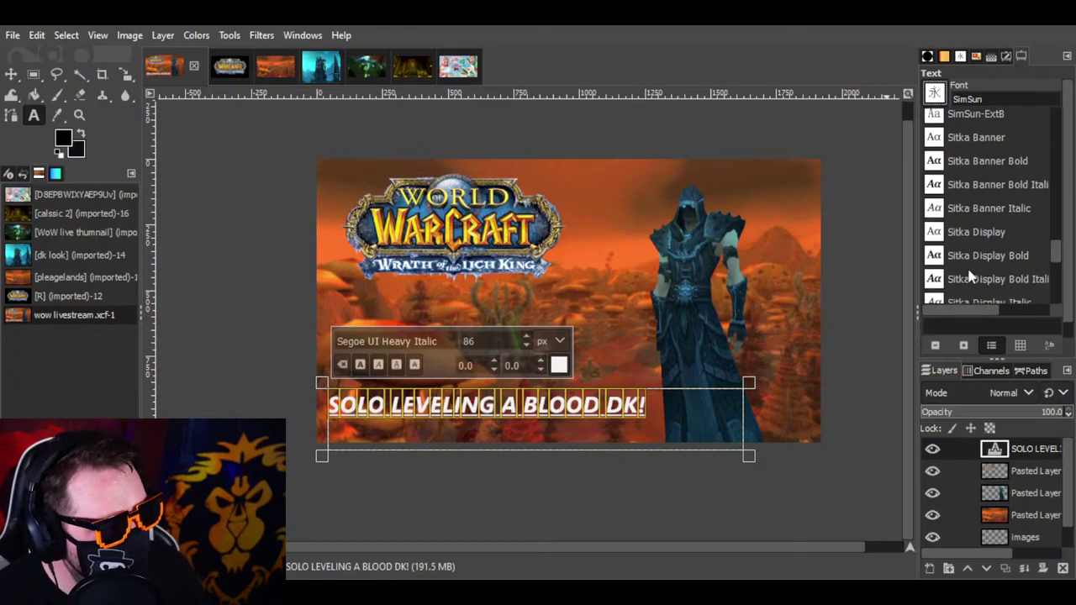
scroll(971, 268, down, 6)
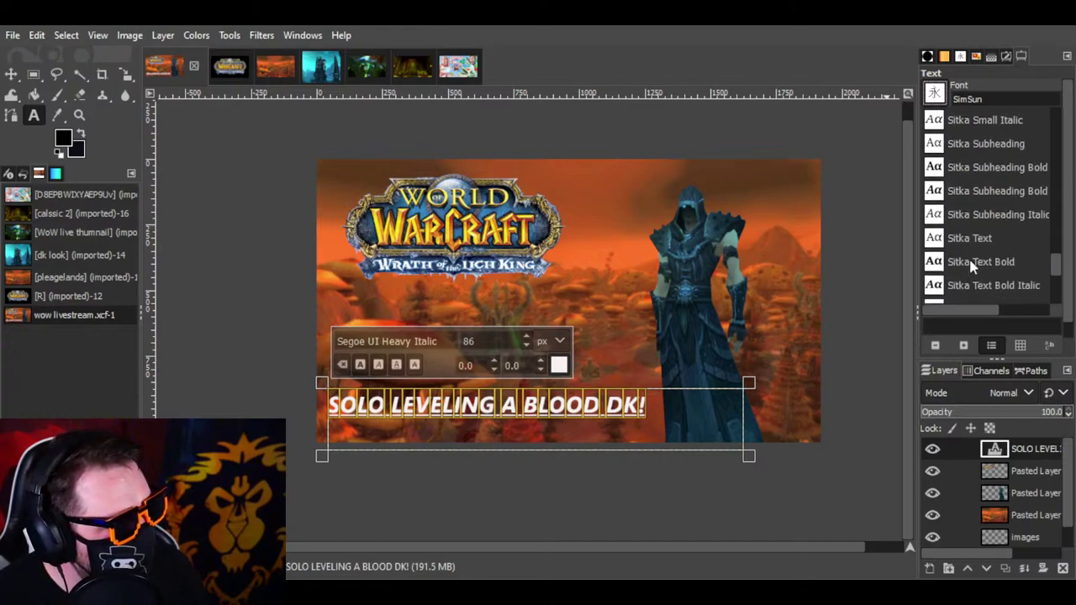
scroll(973, 273, down, 6)
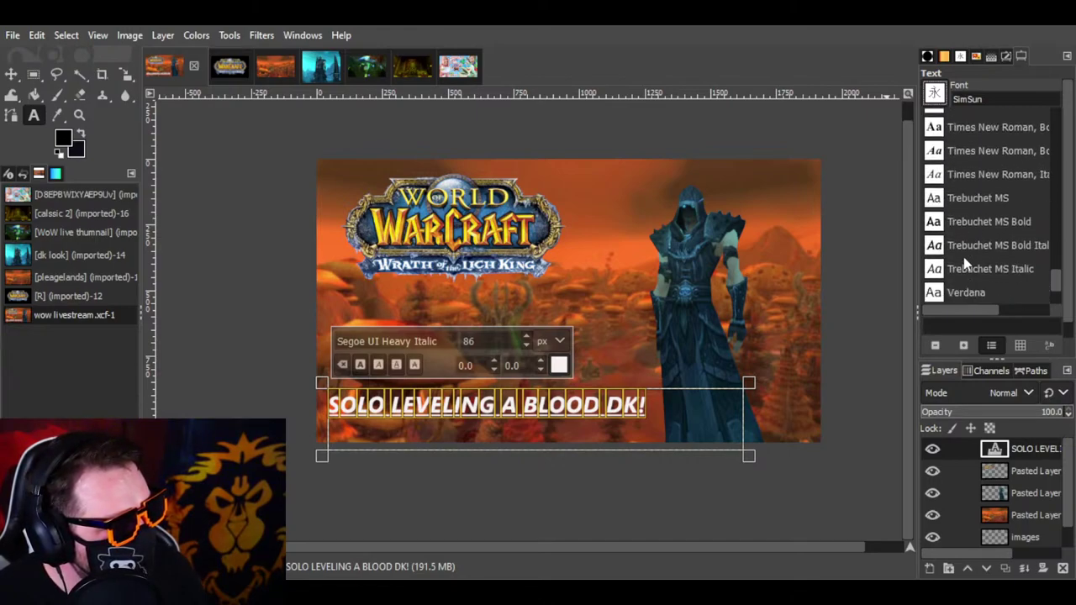
scroll(973, 266, down, 3)
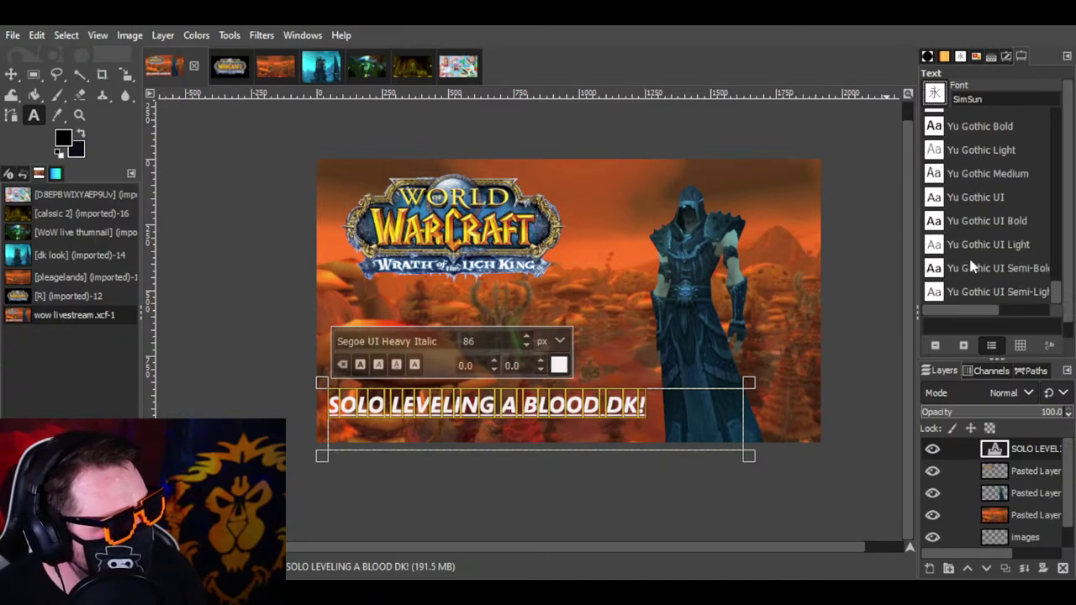
scroll(983, 290, up, 5)
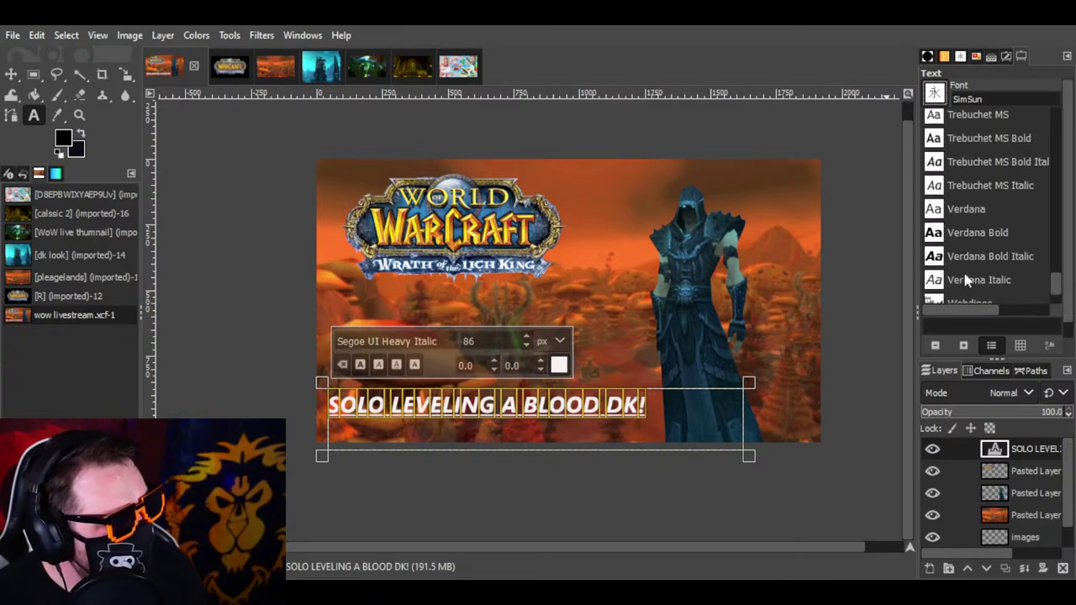
scroll(966, 280, up, 8)
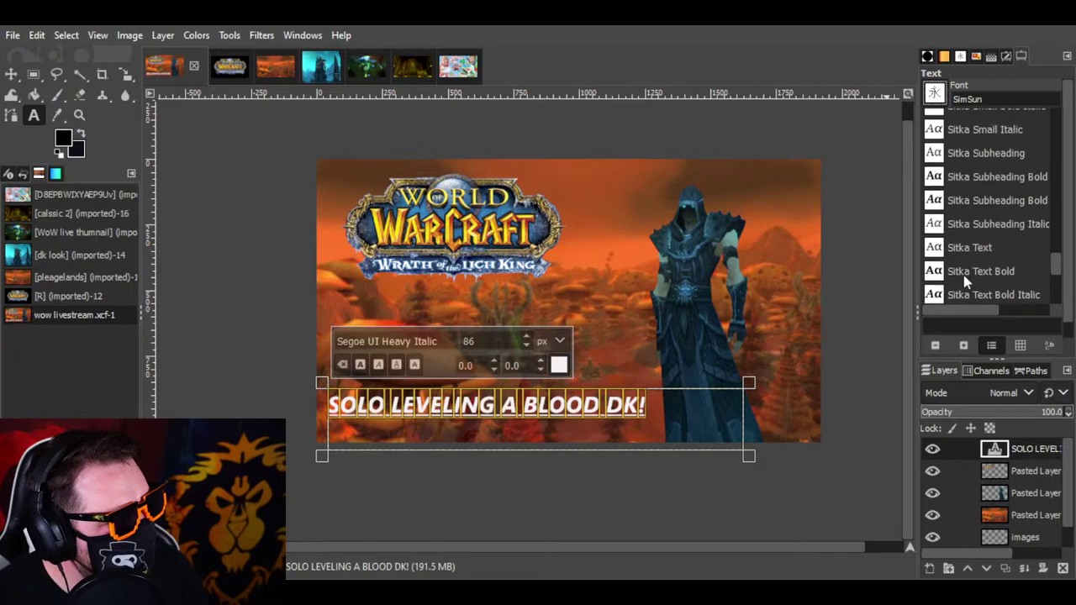
scroll(964, 282, up, 4)
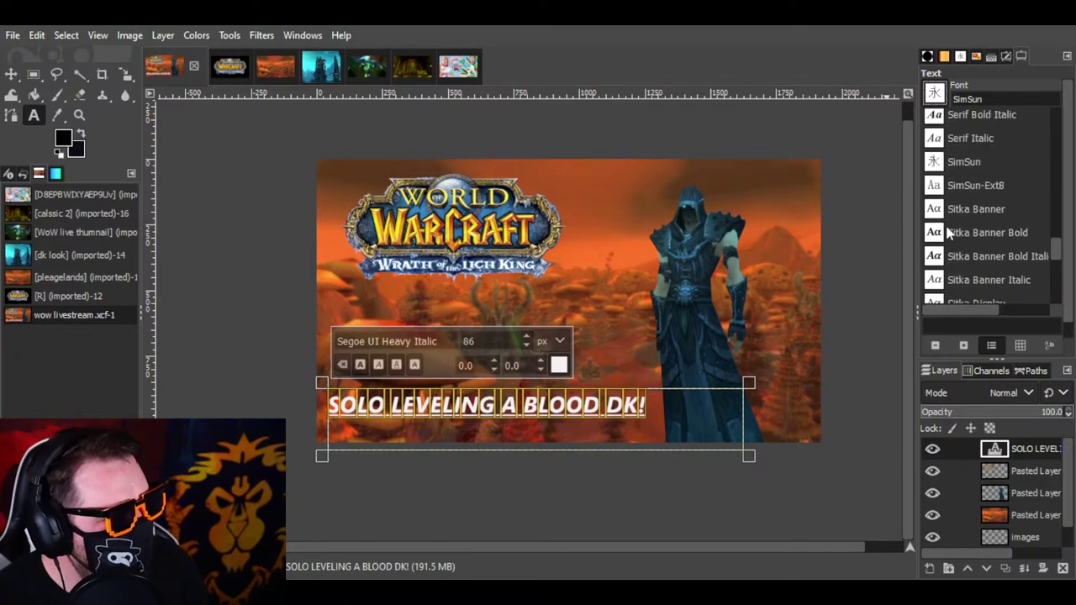
scroll(950, 234, up, 5)
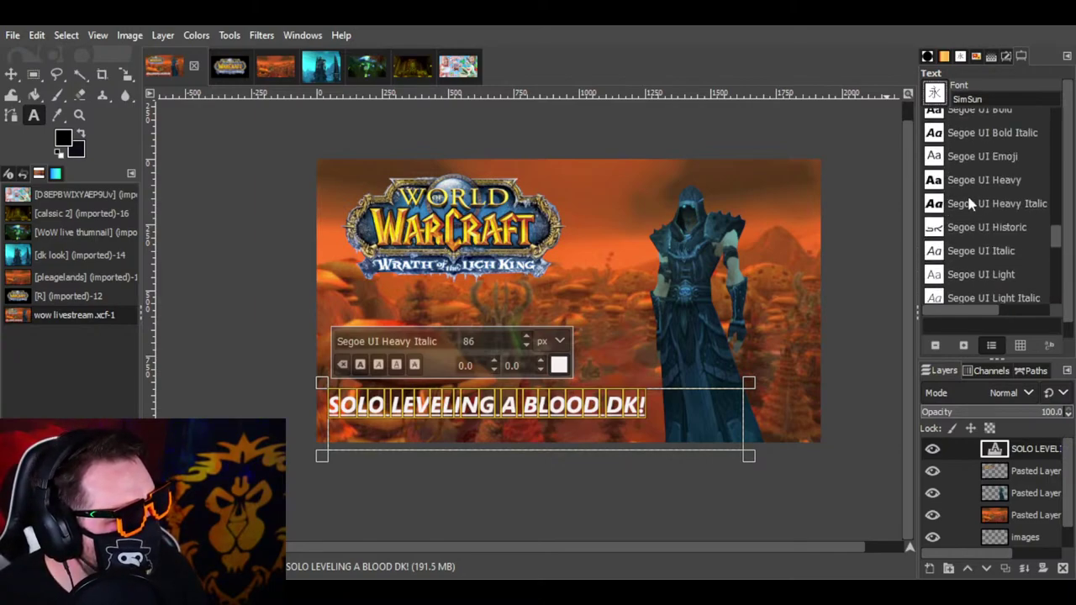
scroll(975, 206, up, 3)
scroll(969, 183, up, 5)
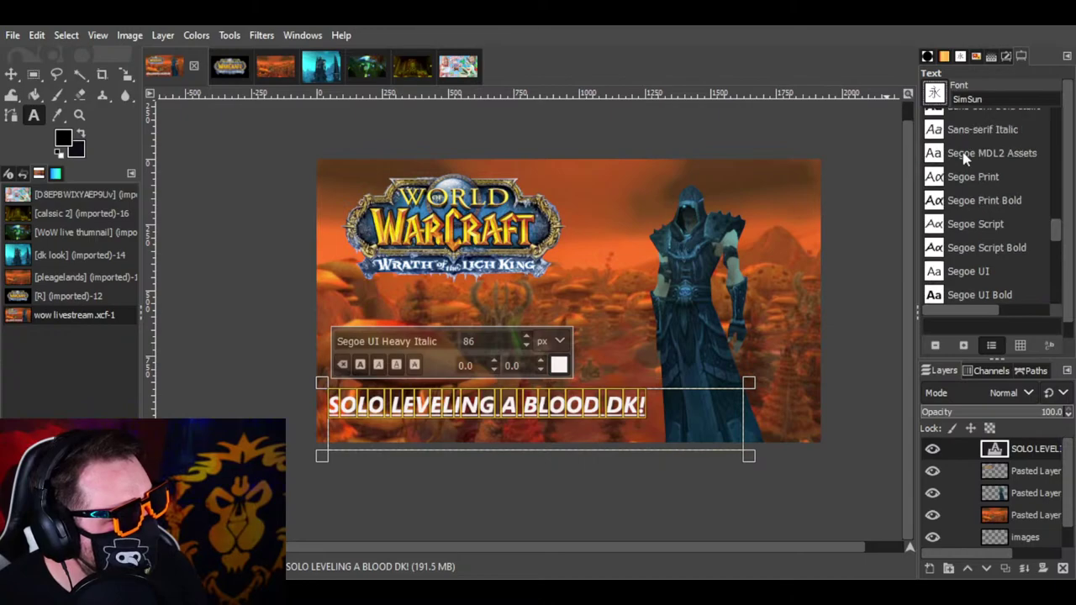
scroll(967, 160, up, 1)
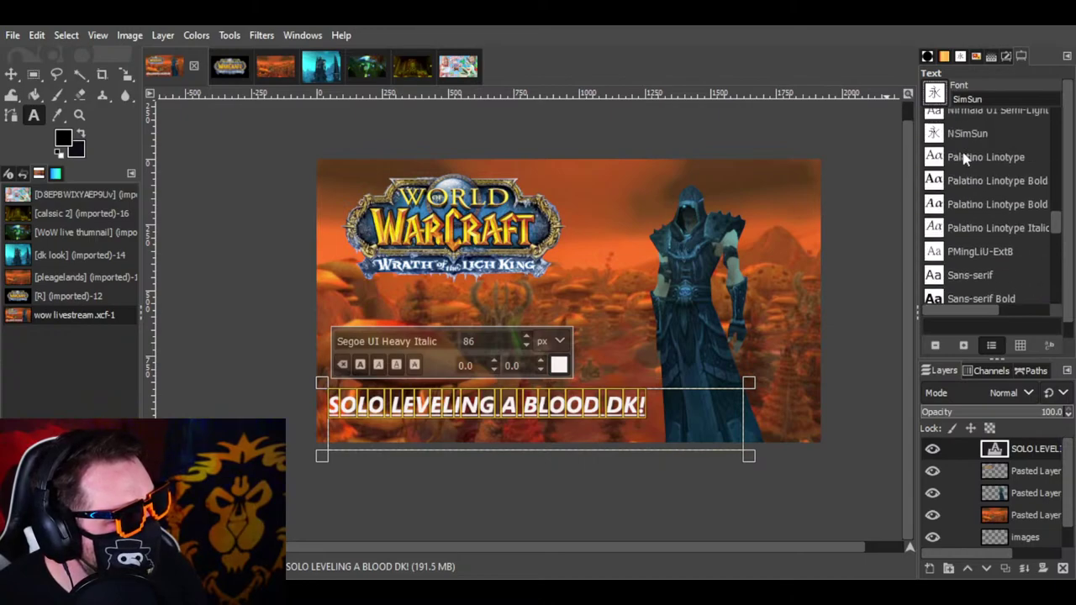
click(986, 236)
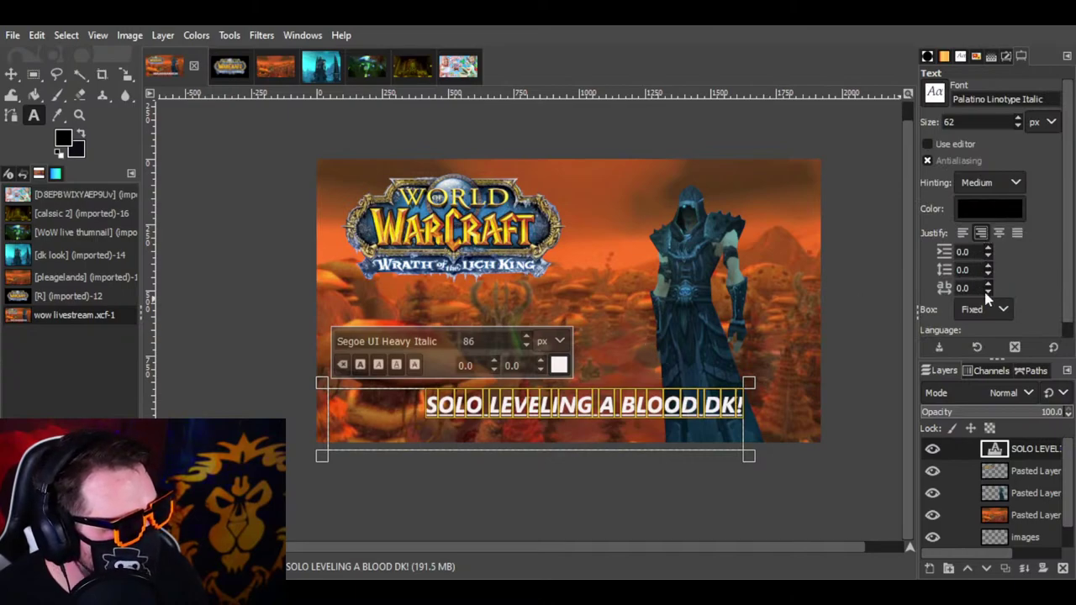
Step: Centre-justify the title and replace its Segoe UI Heavy Italic font with Sans-serif
click(962, 233)
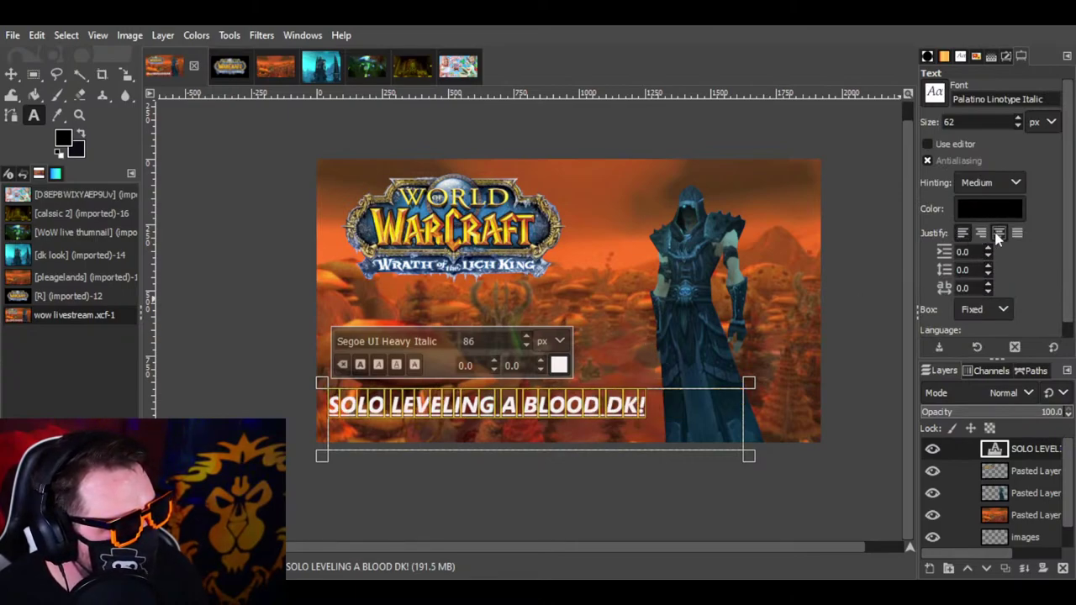
click(999, 233)
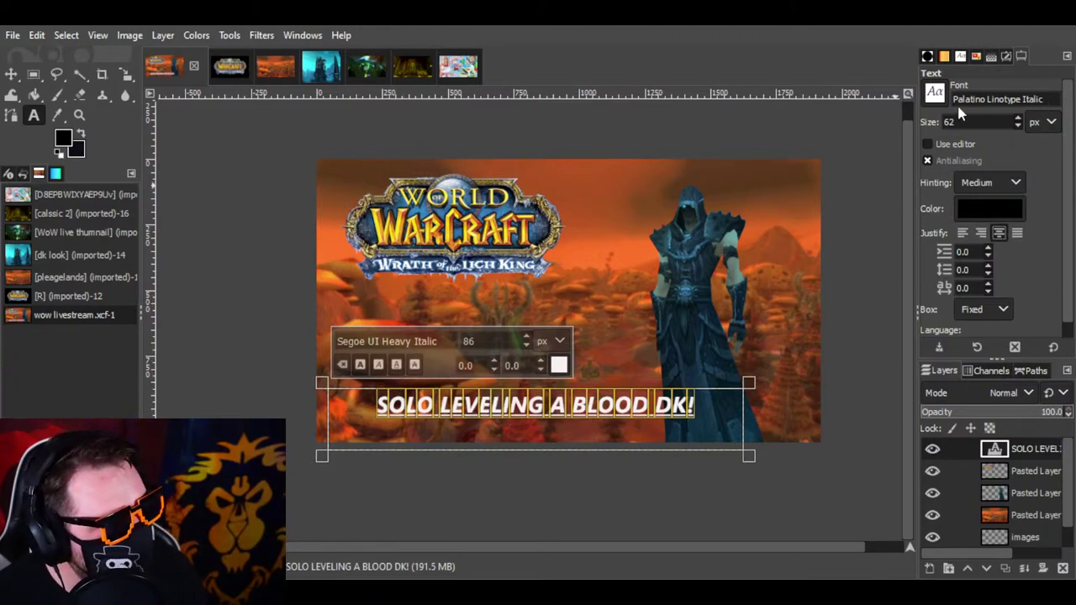
click(935, 91)
click(969, 170)
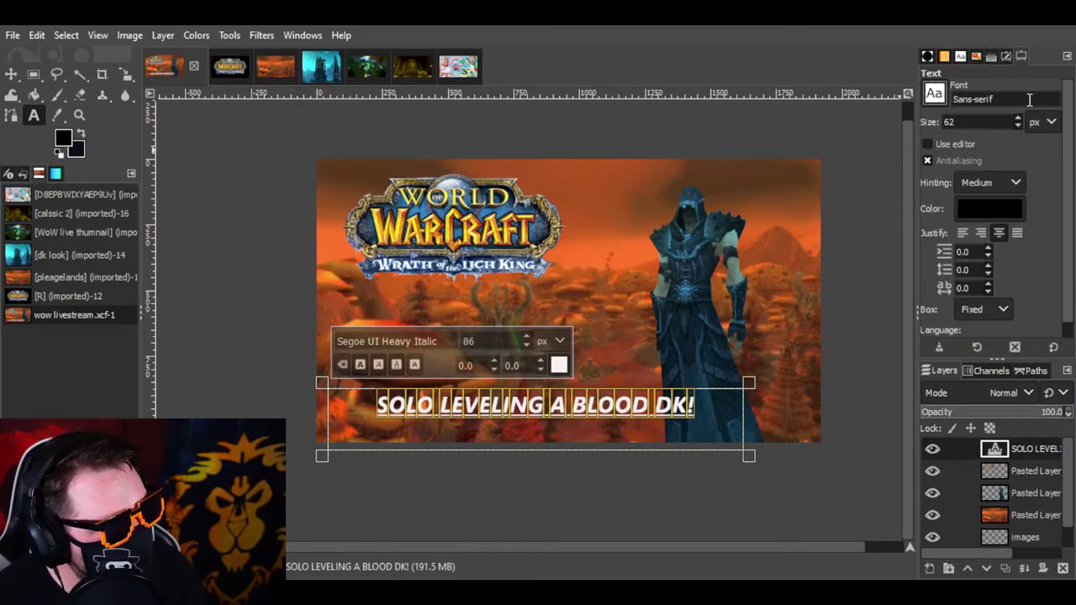
drag(1029, 100, 925, 101)
key(ctrl+c)
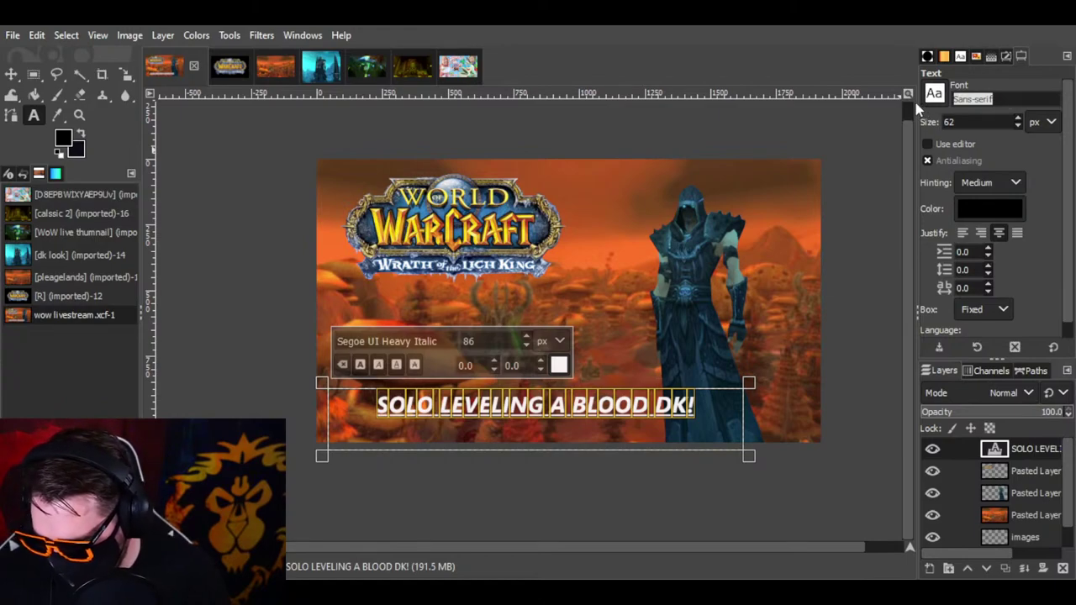
drag(453, 342, 337, 343)
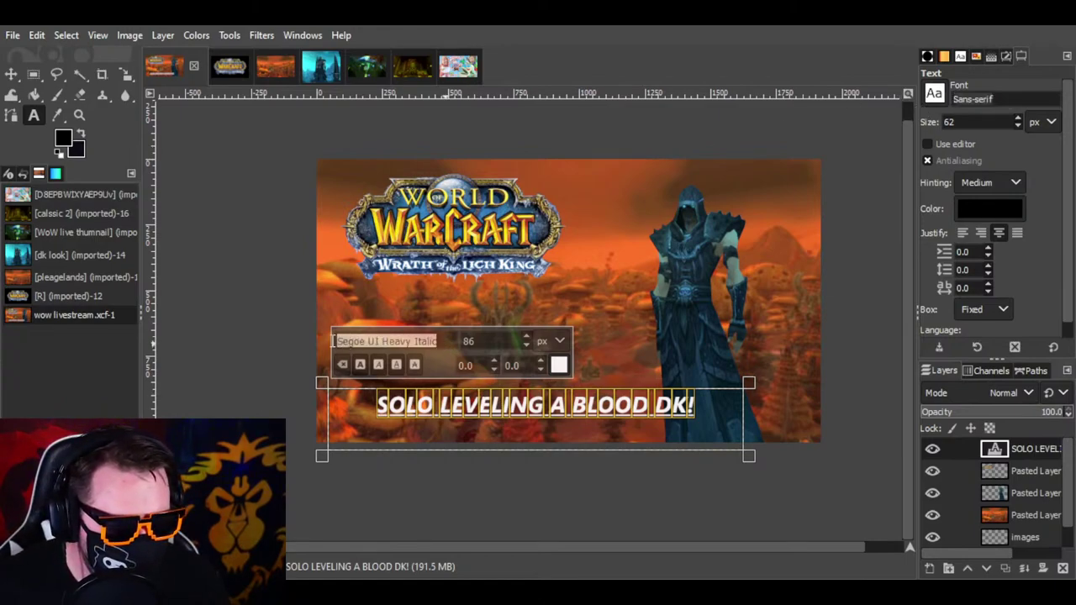
key(ctrl+v)
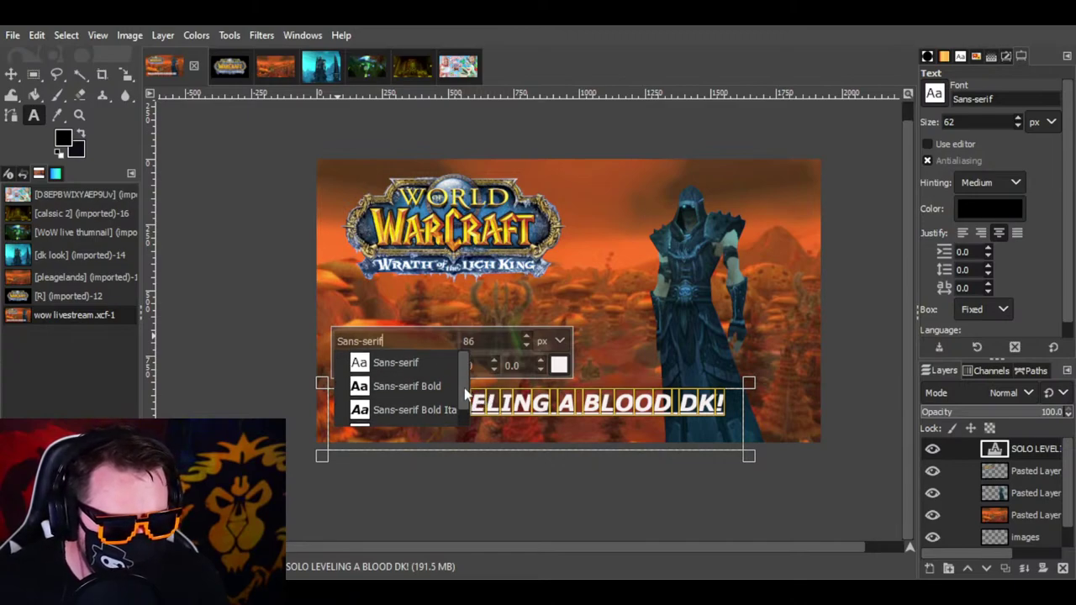
scroll(461, 402, down, 1)
scroll(461, 388, up, 1)
scroll(460, 399, down, 1)
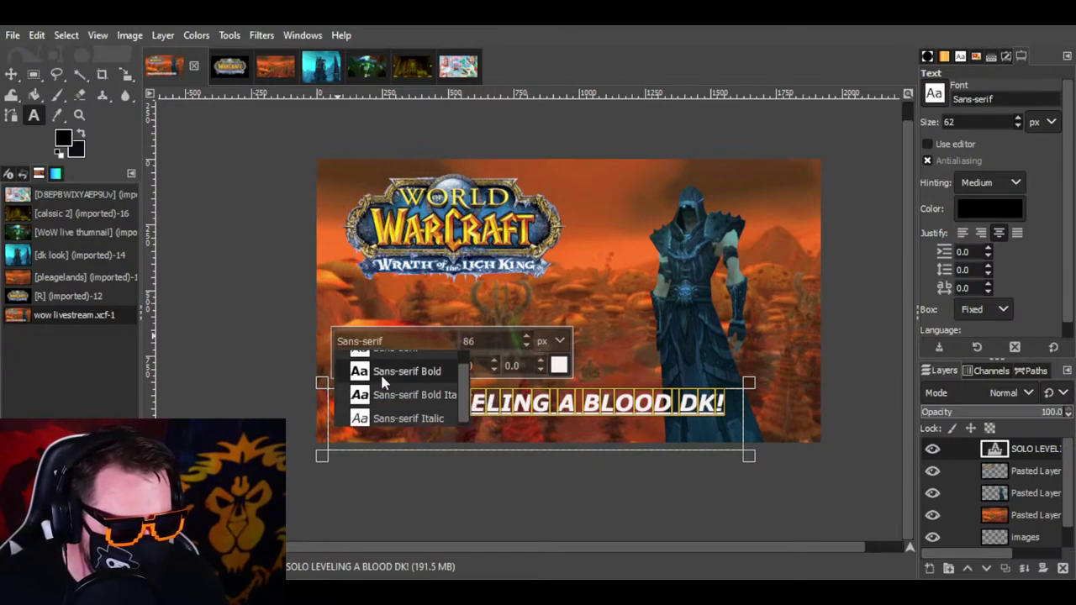
click(552, 439)
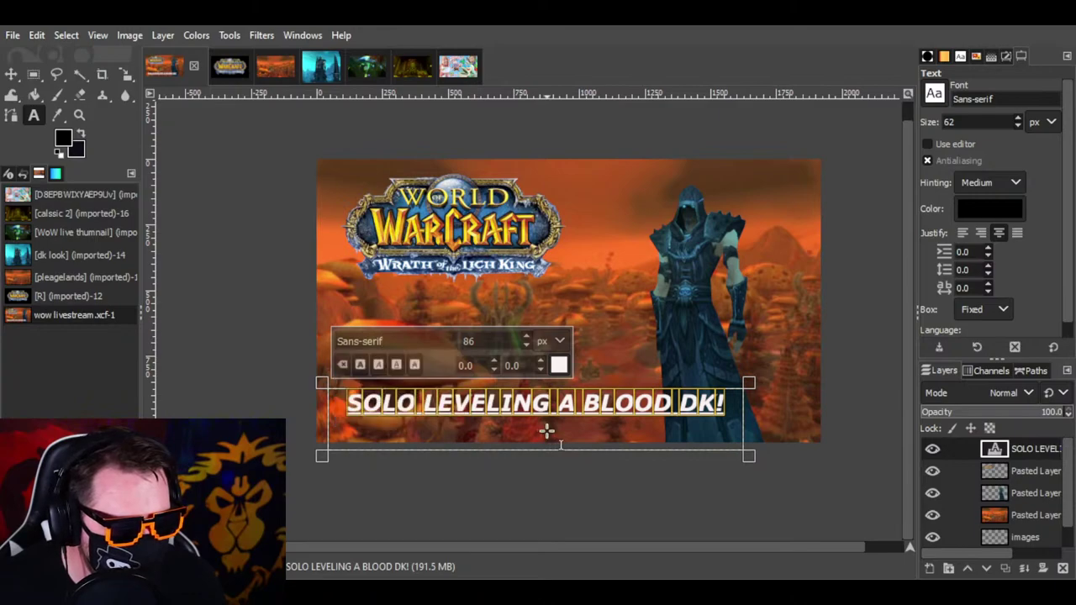
Step: Lift the title to the middle of the image and select its whole text line
click(12, 75)
drag(494, 404, 484, 321)
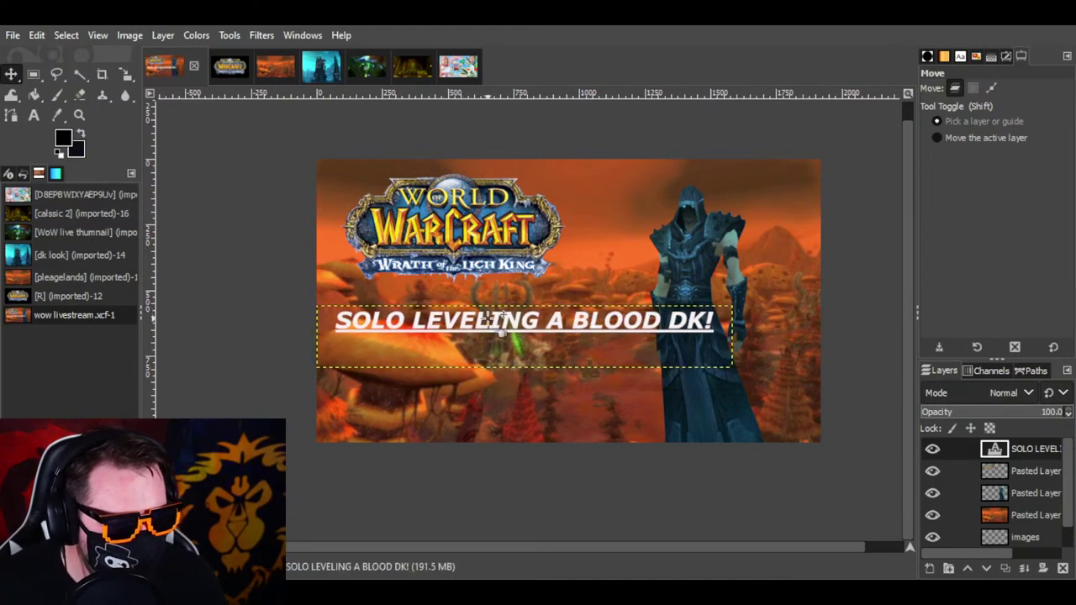
click(34, 115)
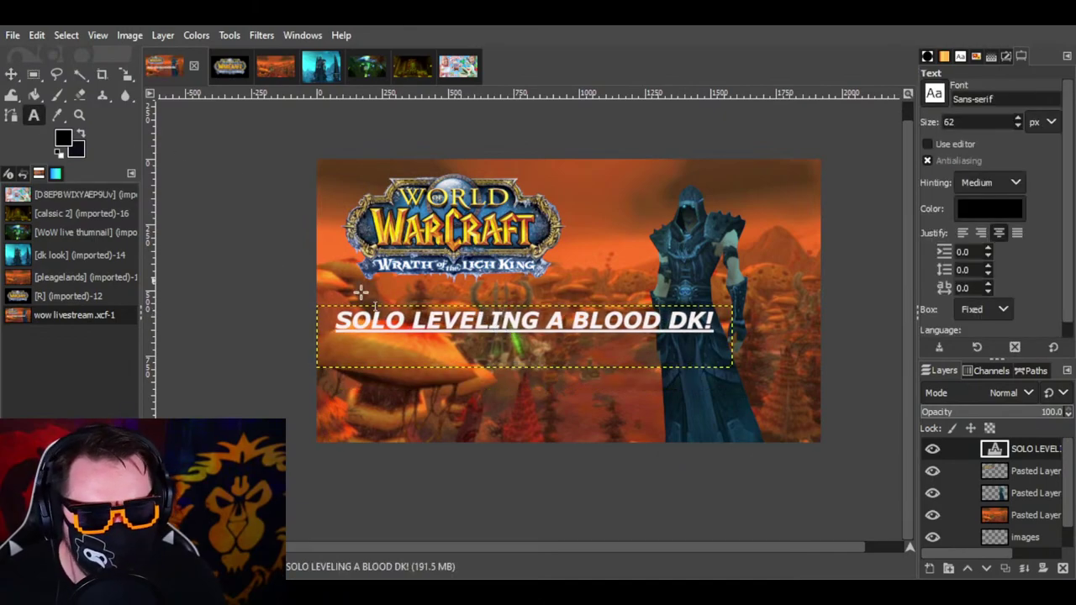
click(528, 334)
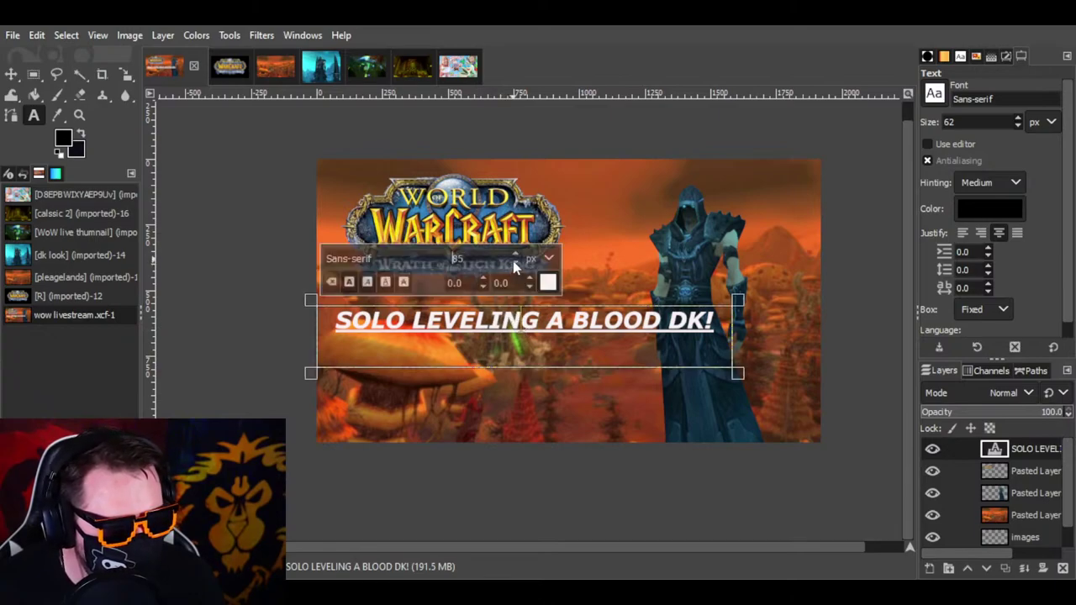
drag(738, 332, 353, 334)
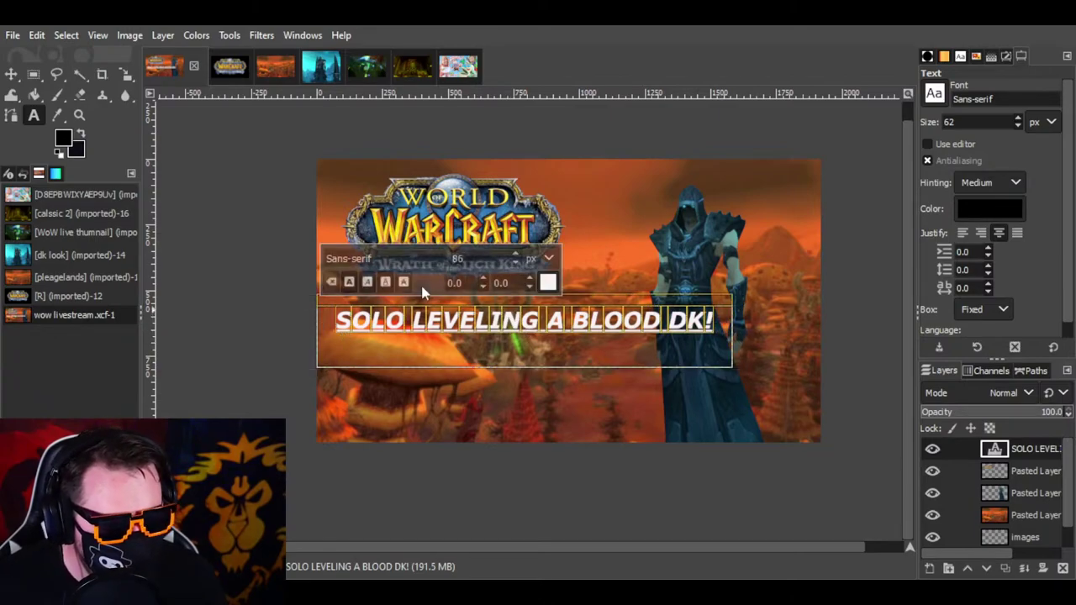
Step: Raise the title's font size to 103 px
click(515, 261)
click(516, 261)
click(516, 261)
click(516, 261)
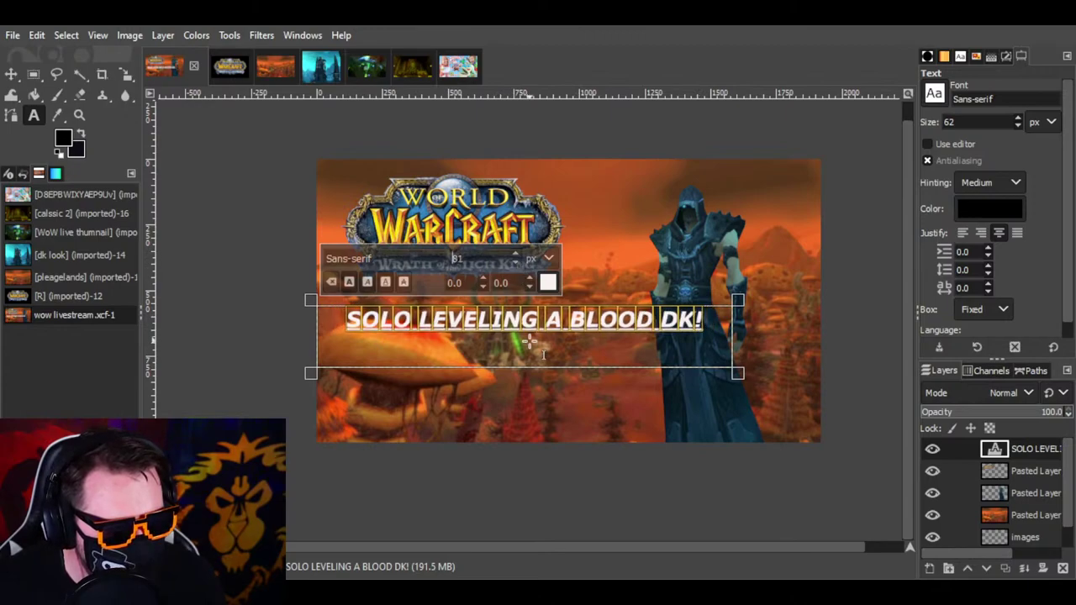
click(517, 253)
click(518, 252)
click(517, 252)
click(517, 253)
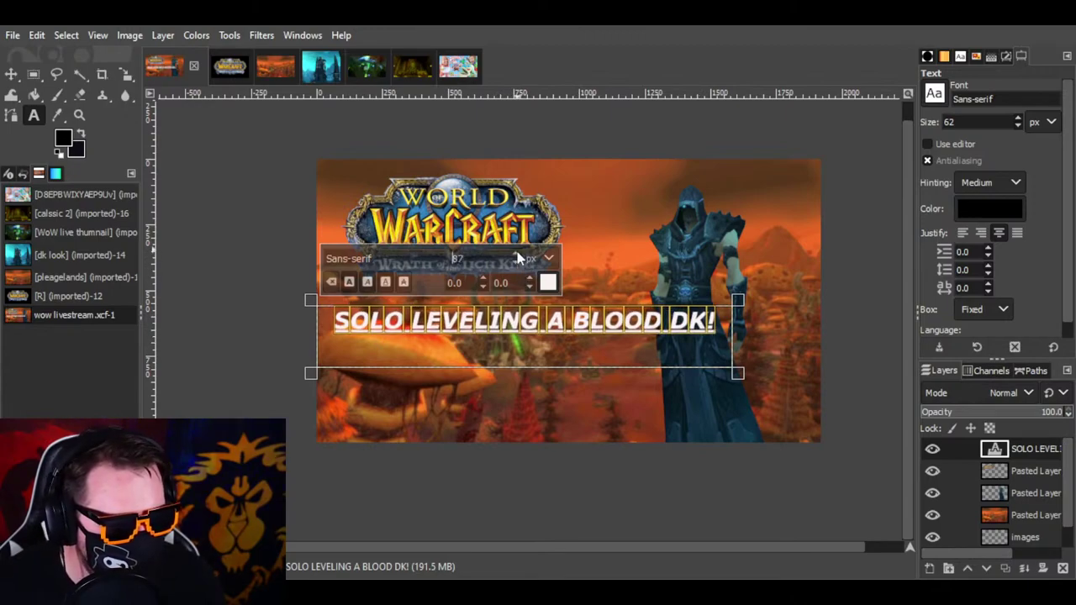
click(517, 253)
click(517, 253)
click(517, 252)
click(517, 253)
click(518, 252)
click(517, 252)
click(517, 253)
click(517, 252)
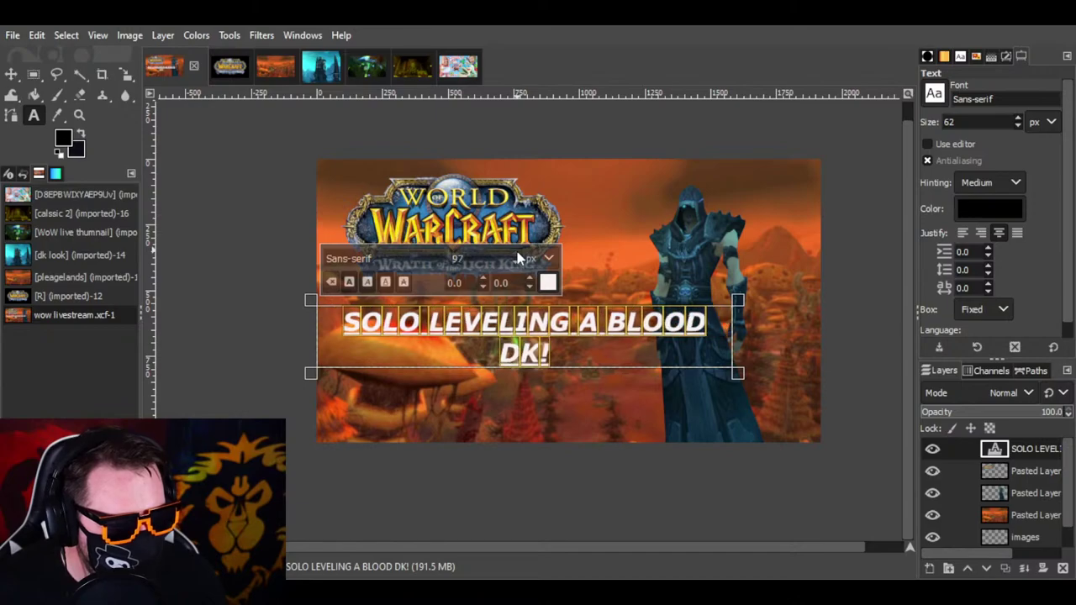
click(517, 252)
click(518, 252)
click(518, 252)
click(517, 253)
click(517, 252)
click(517, 252)
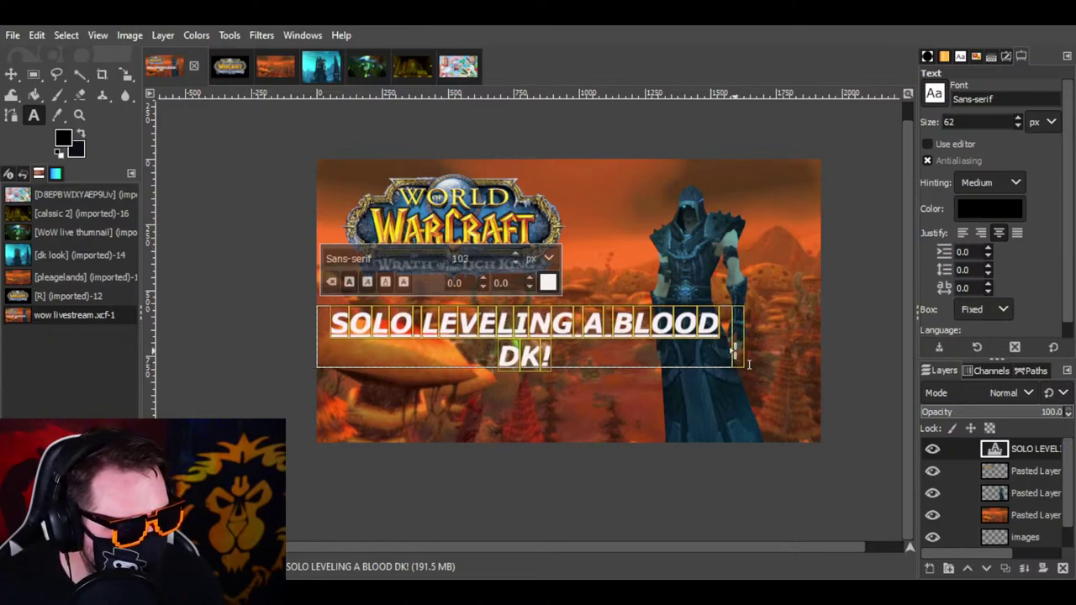
Step: Widen the text box so the title fits one line, and move it to the bottom edge
drag(736, 373, 828, 364)
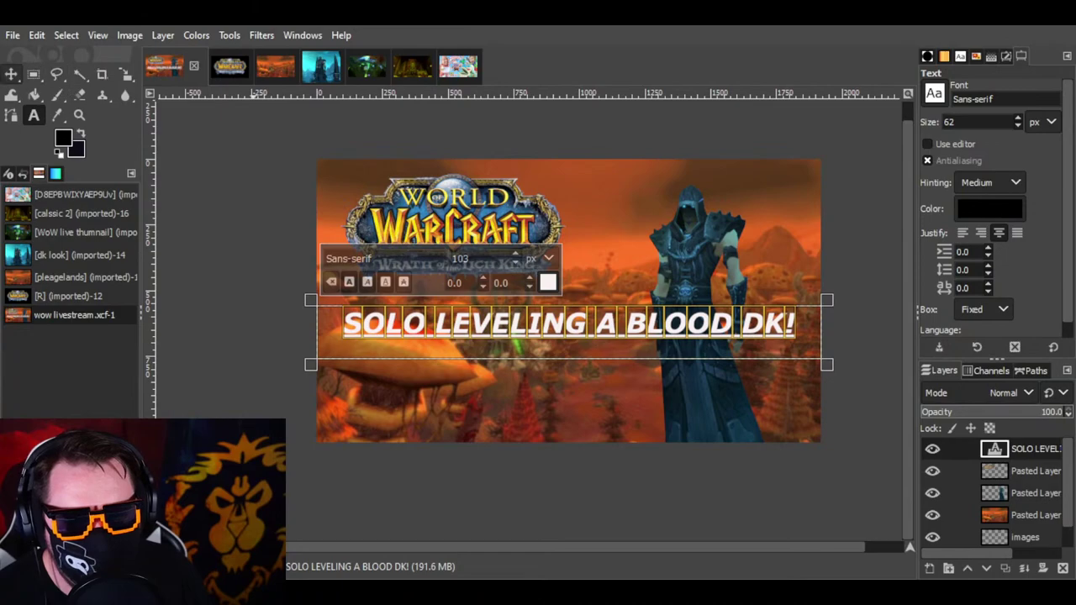
click(10, 74)
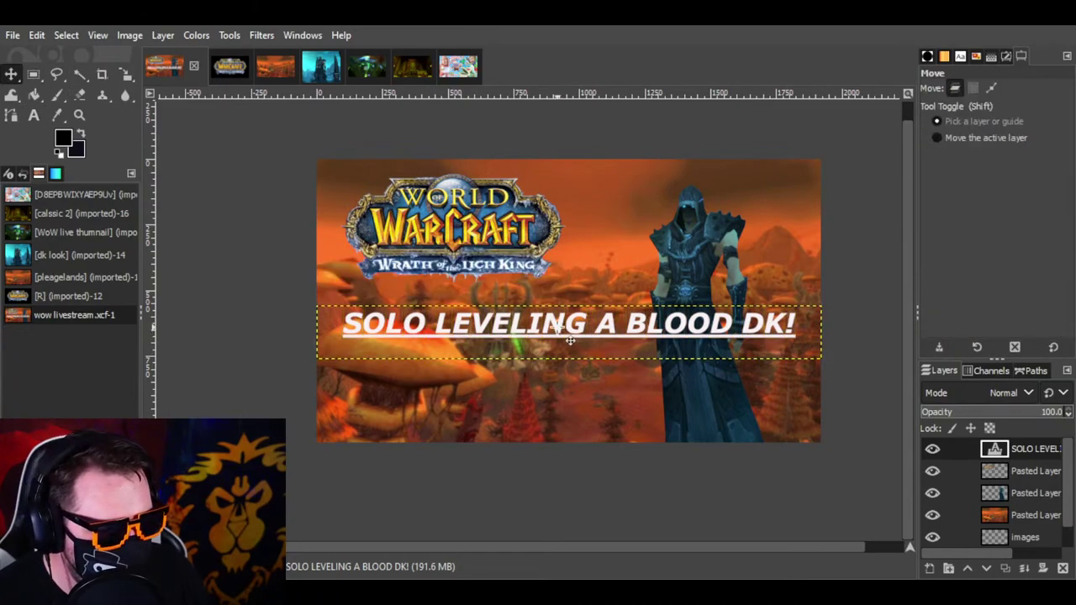
drag(570, 340, 570, 417)
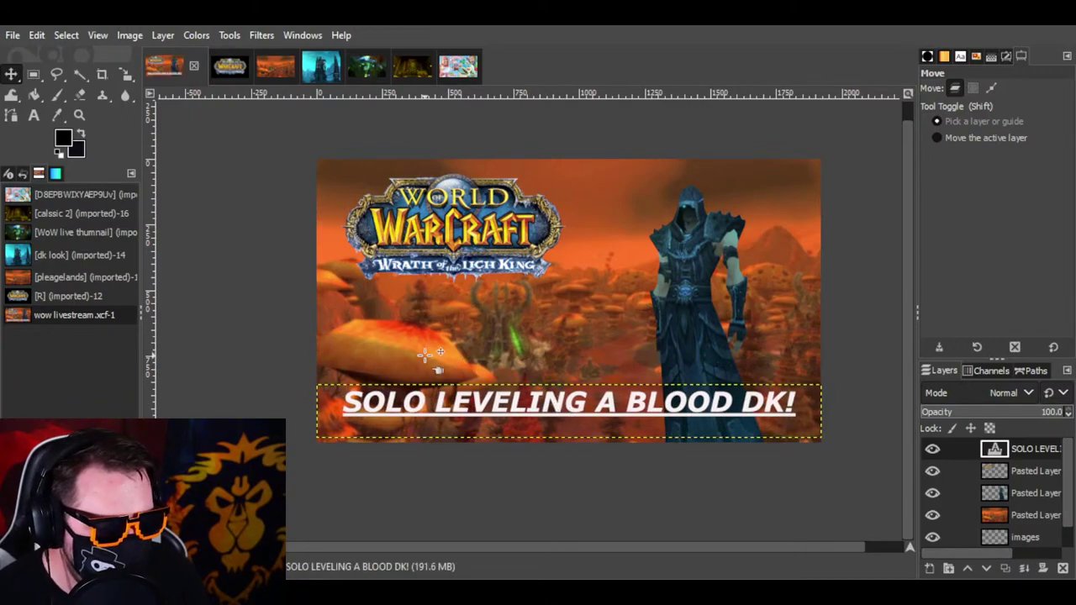
Step: Draw a wide new text box above the caption and type 'SOLO LEVELING A BLOOD DK!'
click(35, 115)
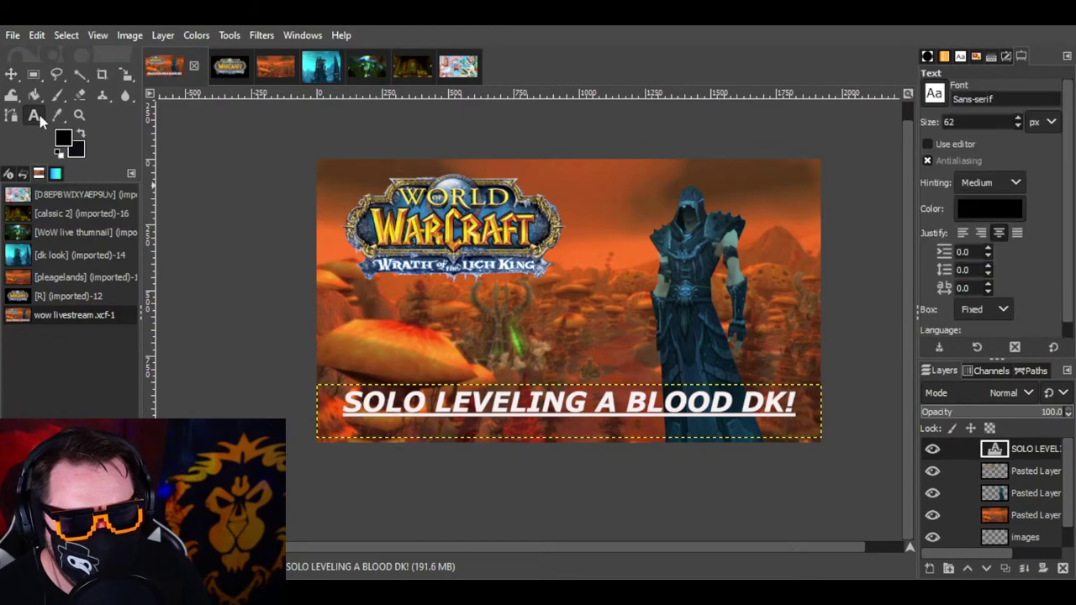
click(324, 320)
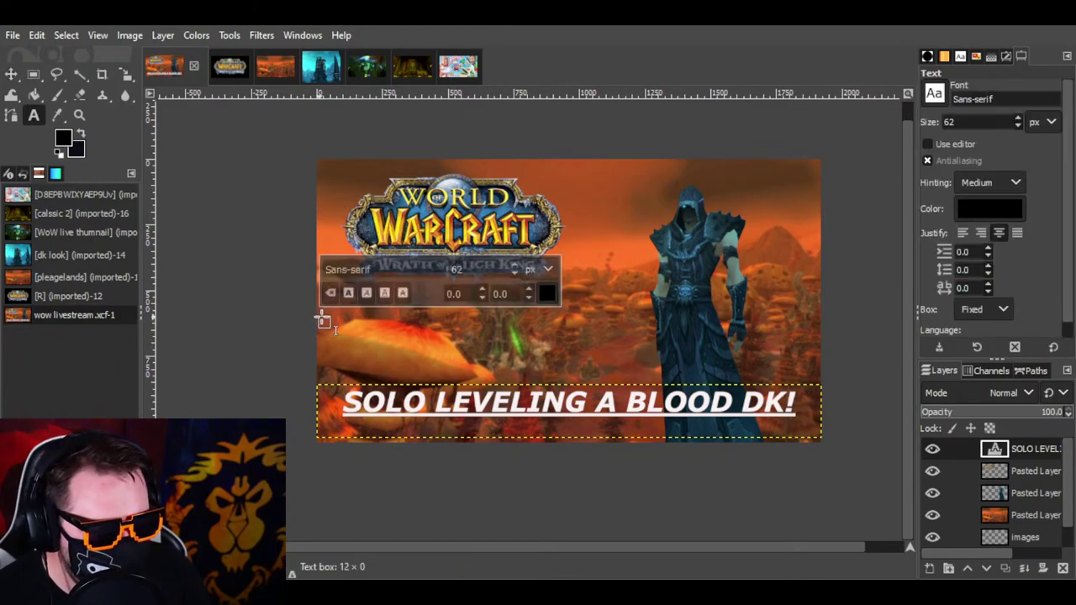
drag(324, 319, 824, 378)
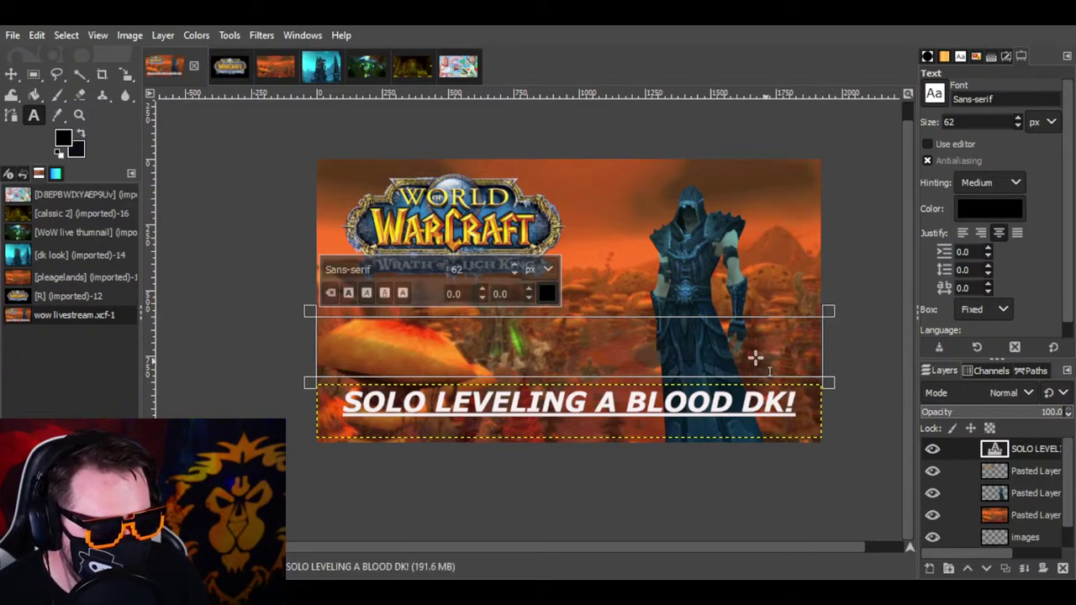
click(546, 295)
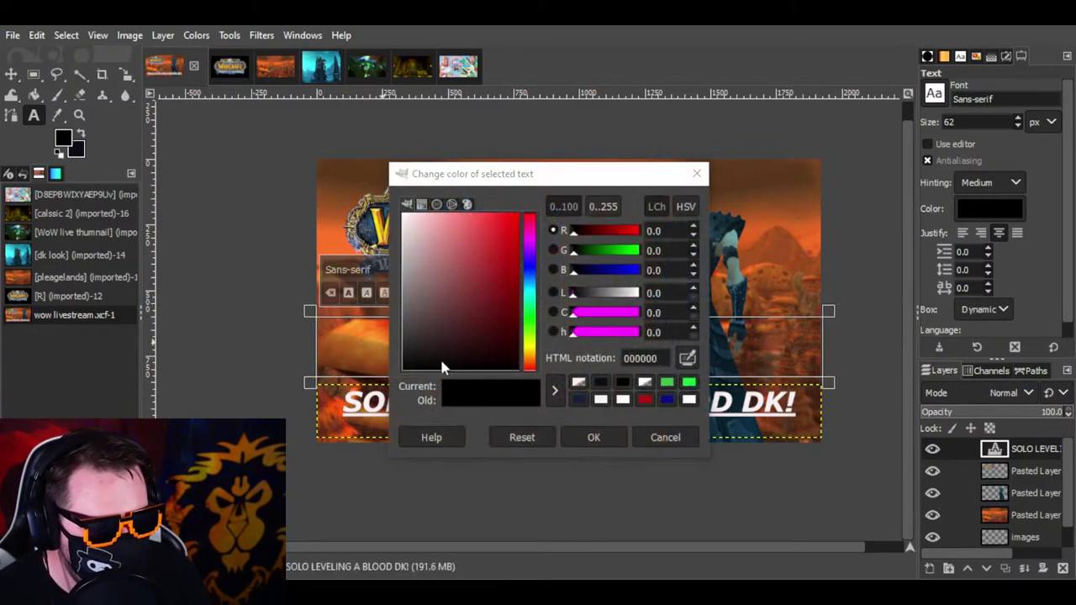
click(613, 437)
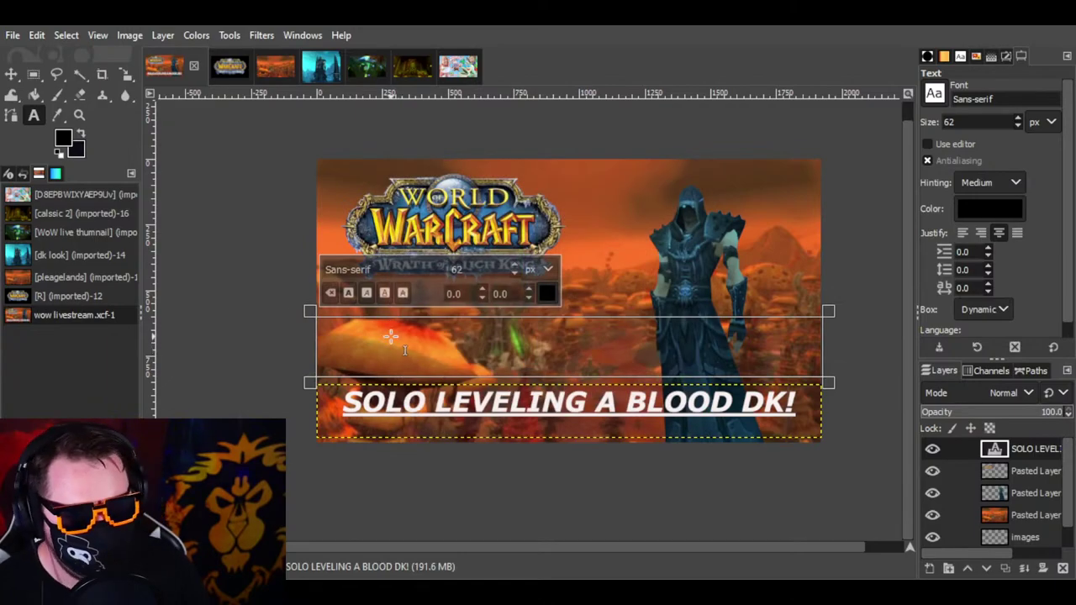
text(sO)
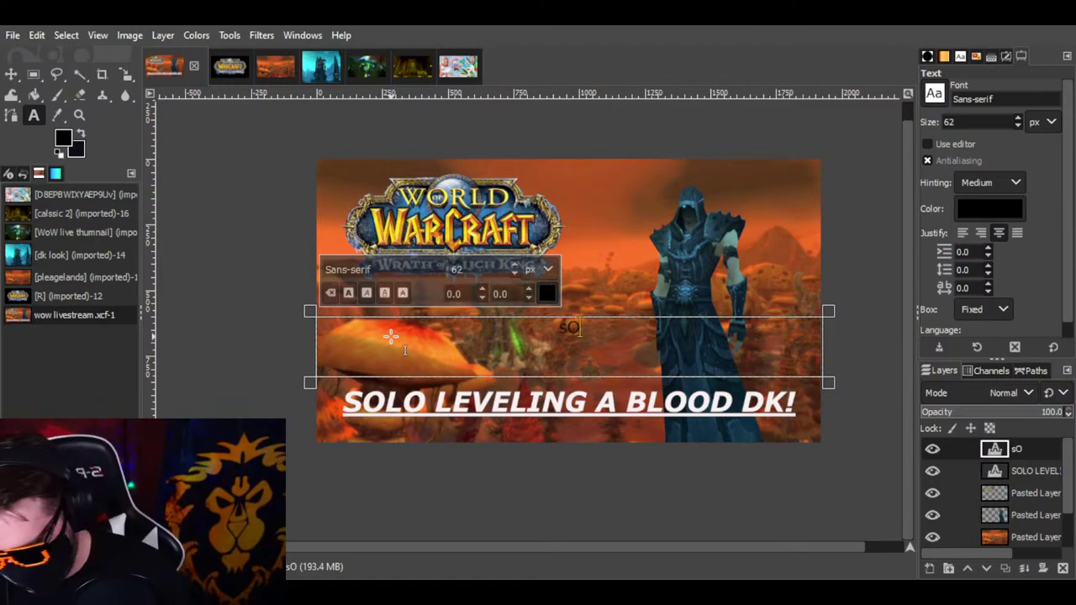
key(BackSpace)
key(BackSpace)
text(SOLO)
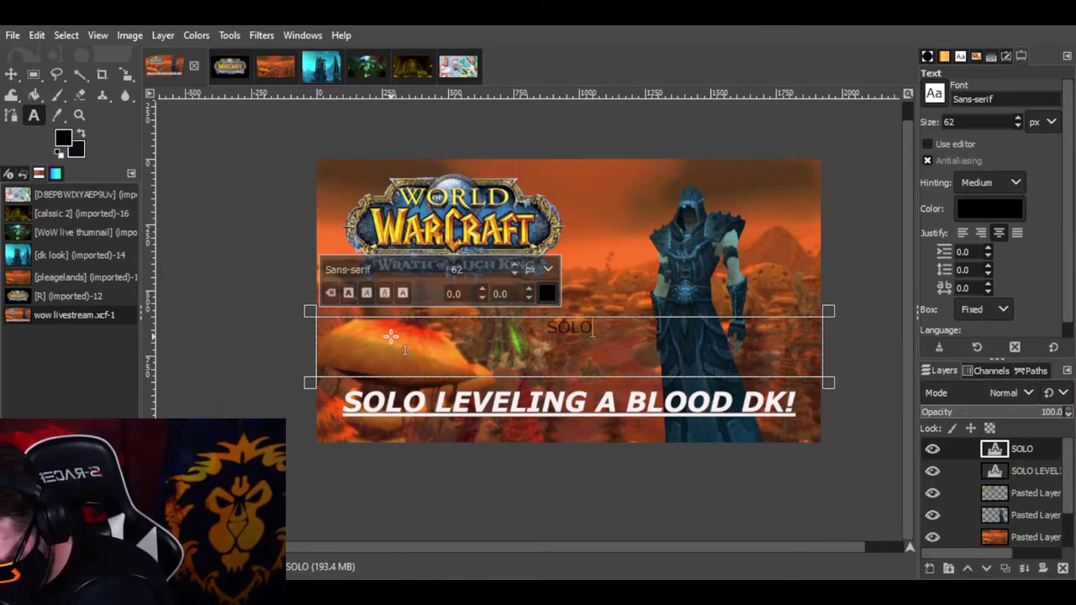
text(ING)
key(BackSpace)
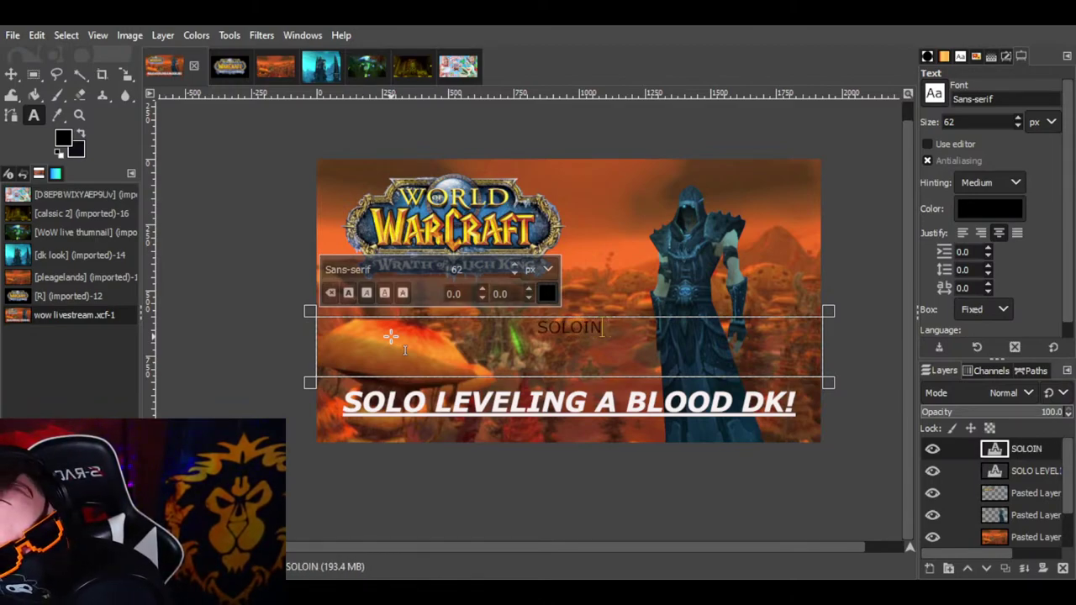
key(BackSpace)
key(BackSpace)
text(LEVELING )
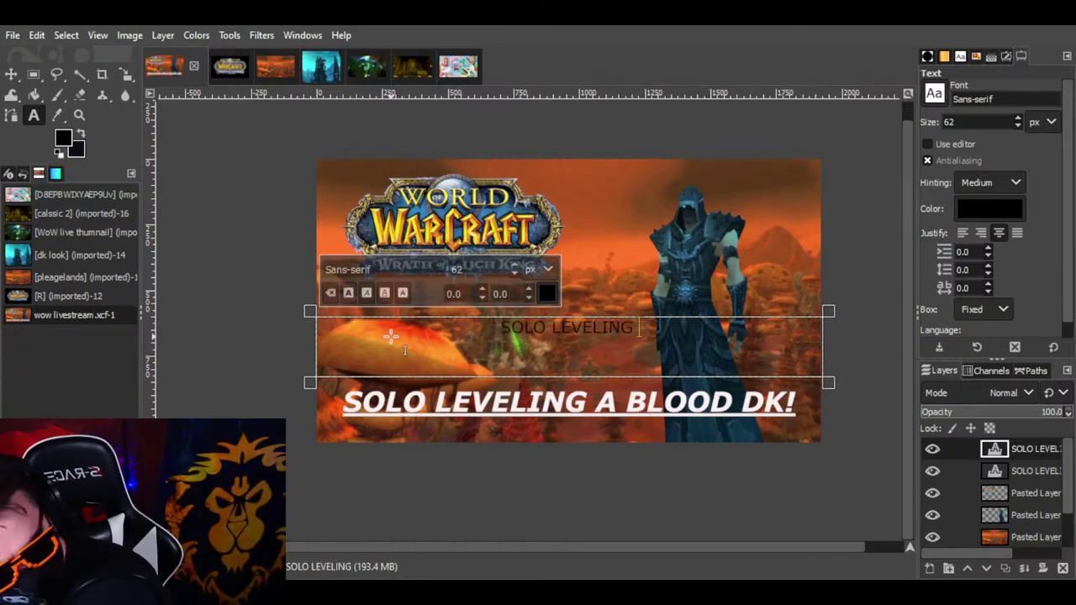
text(A BLOOD)
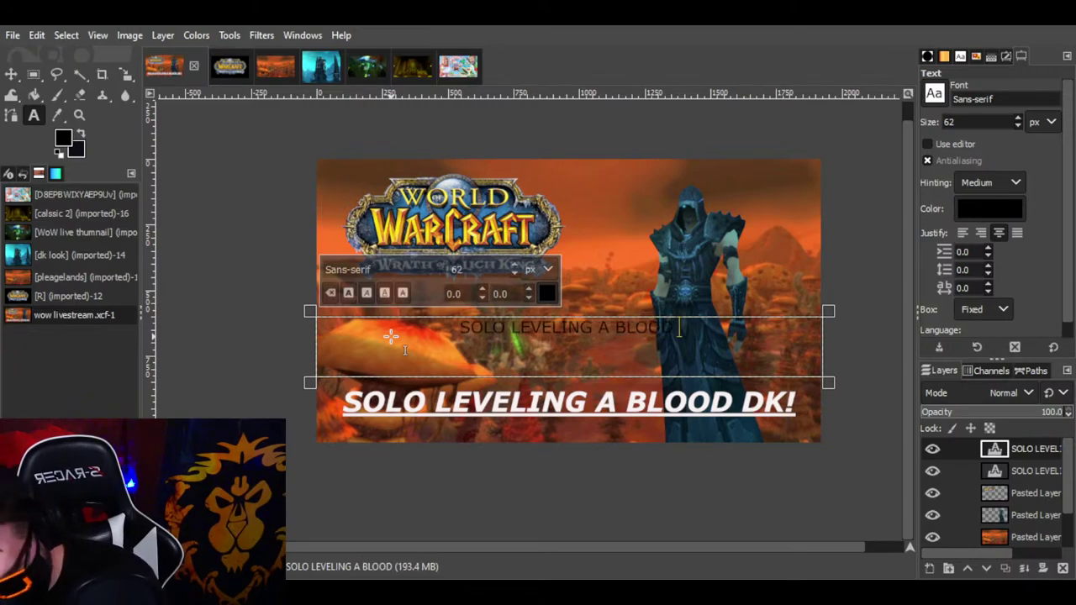
text( DK)
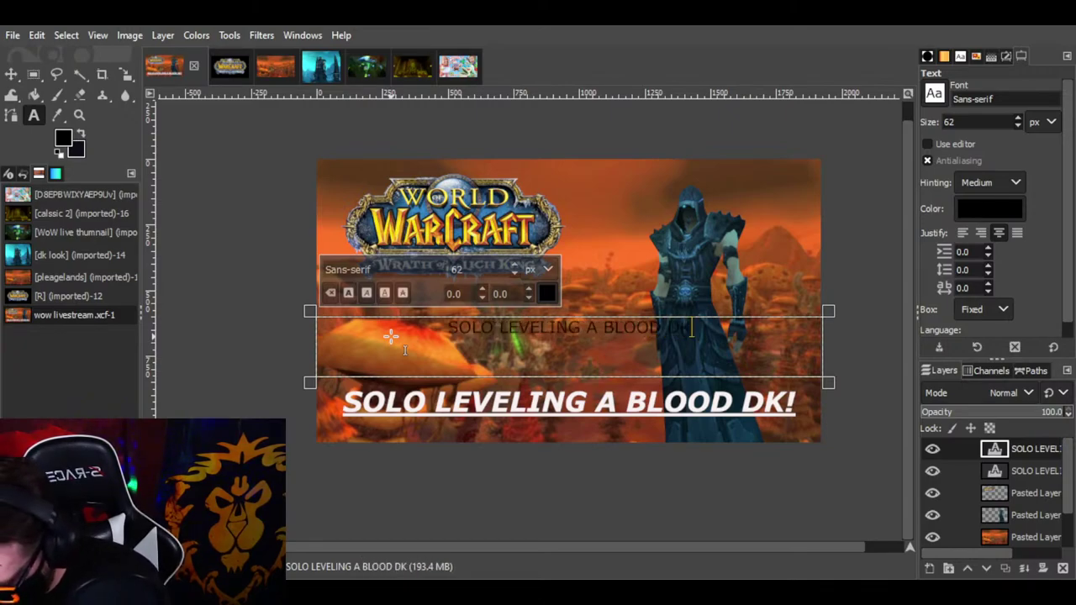
text(!)
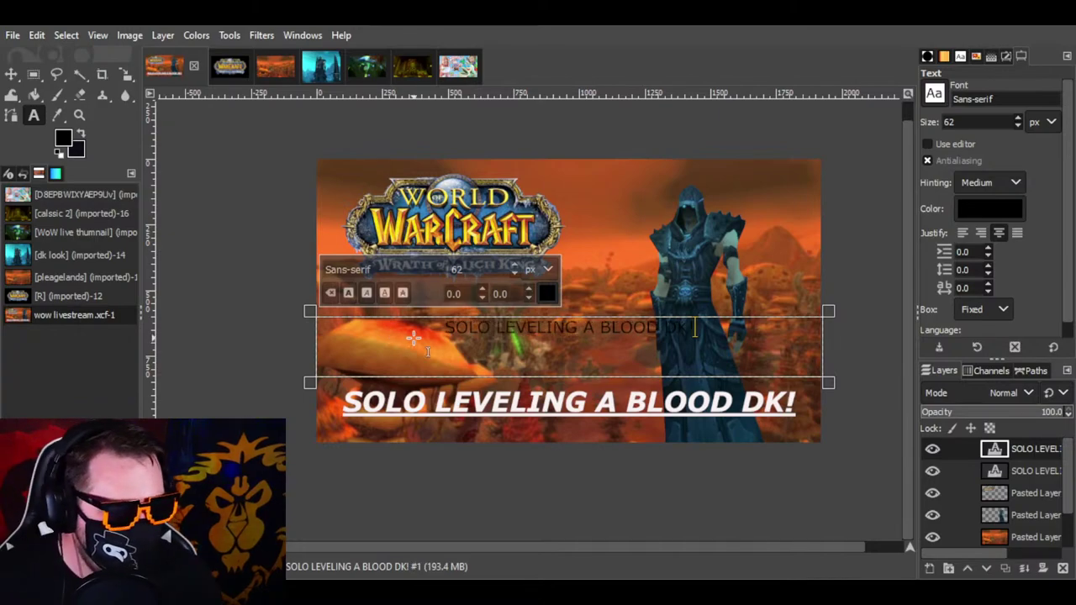
Step: Make the new title text bold and red, and enlarge it to about 102 px
drag(696, 327, 444, 333)
click(350, 296)
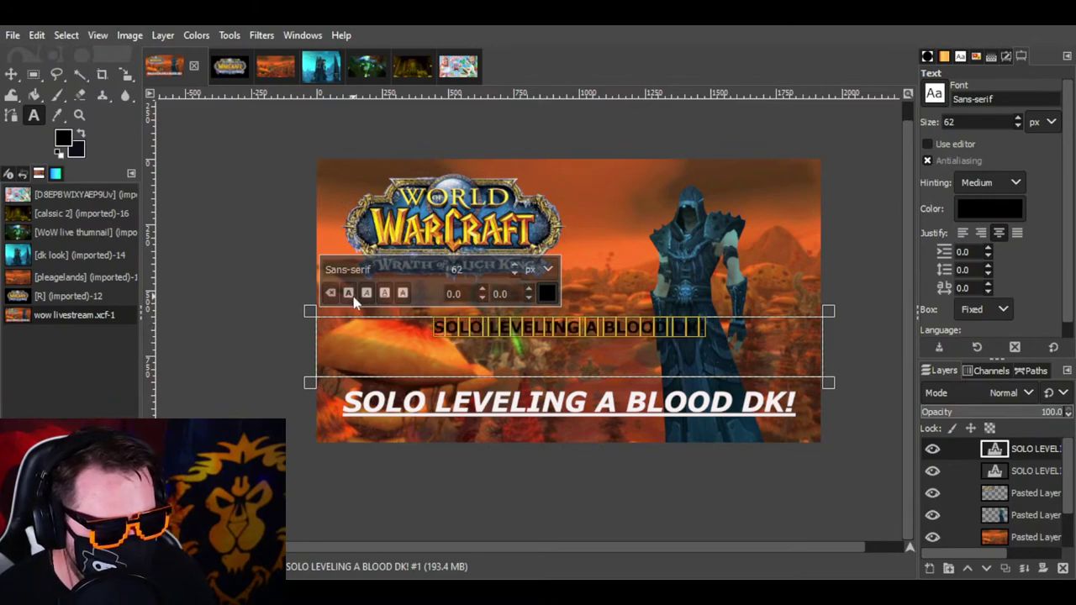
click(544, 291)
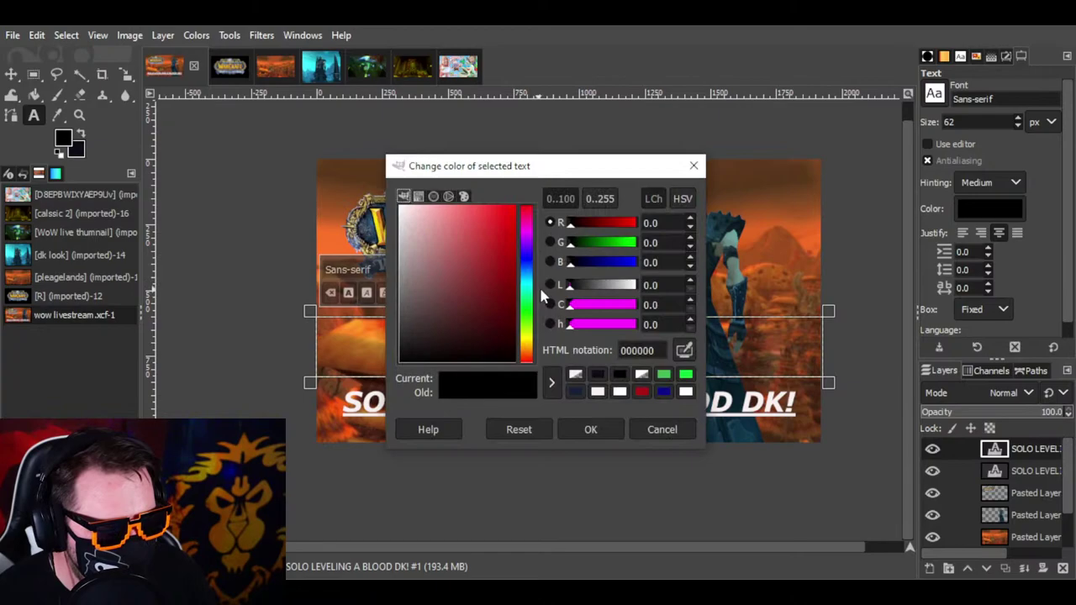
click(642, 392)
click(592, 430)
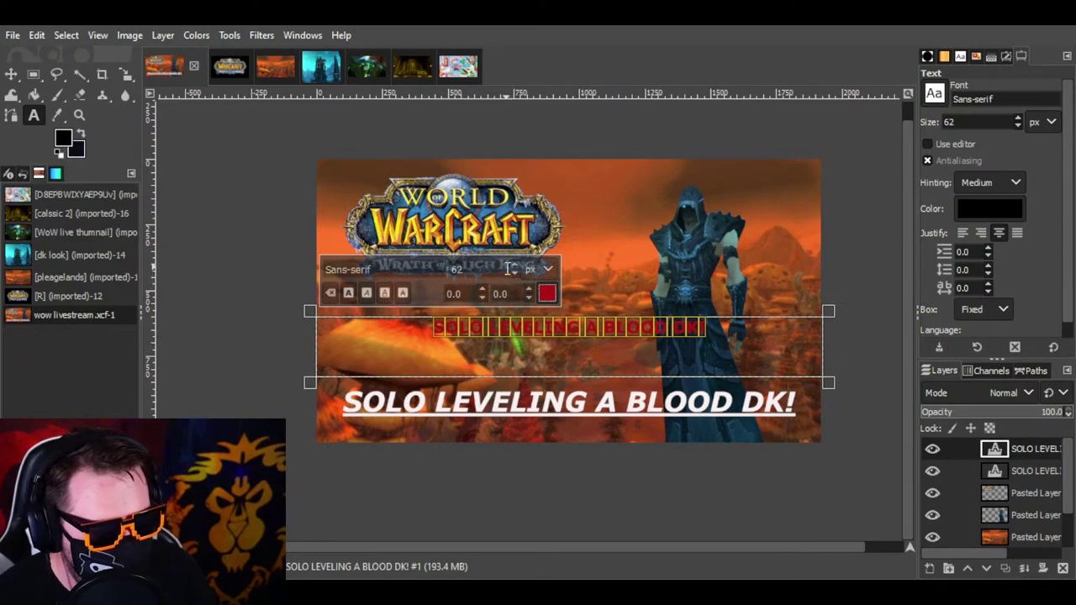
scroll(511, 268, up, 20)
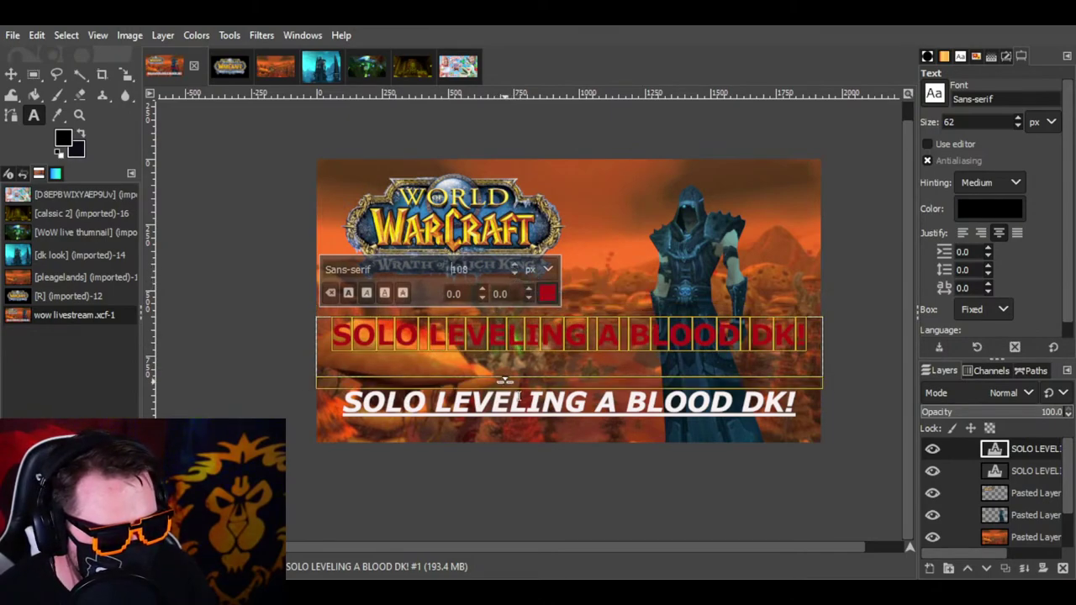
Step: Drag the red text down over the white caption, then select the caption layer
scroll(516, 280, down, 5)
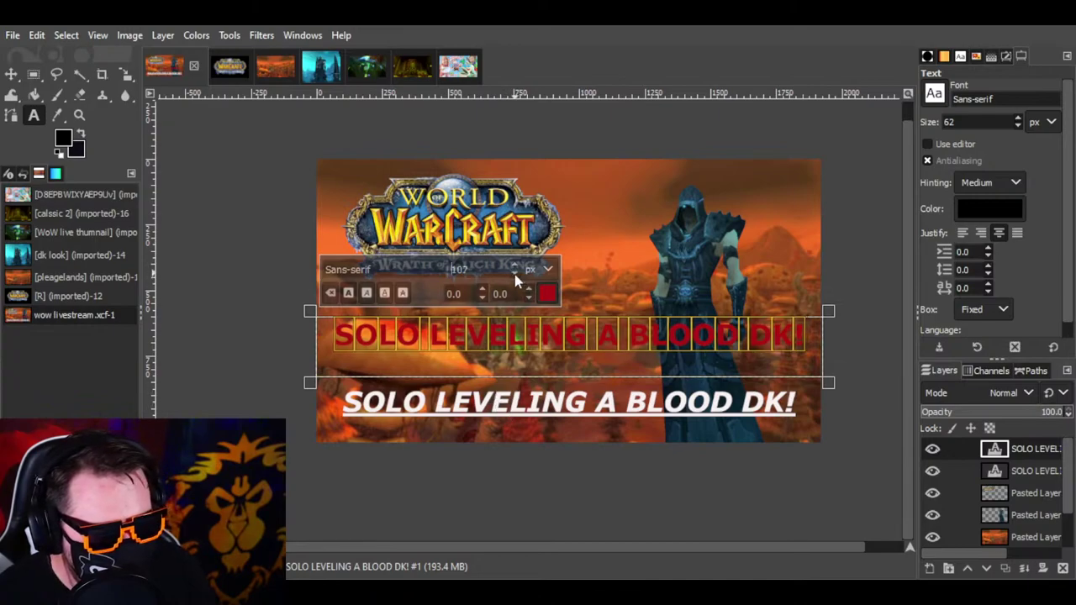
scroll(515, 274, down, 1)
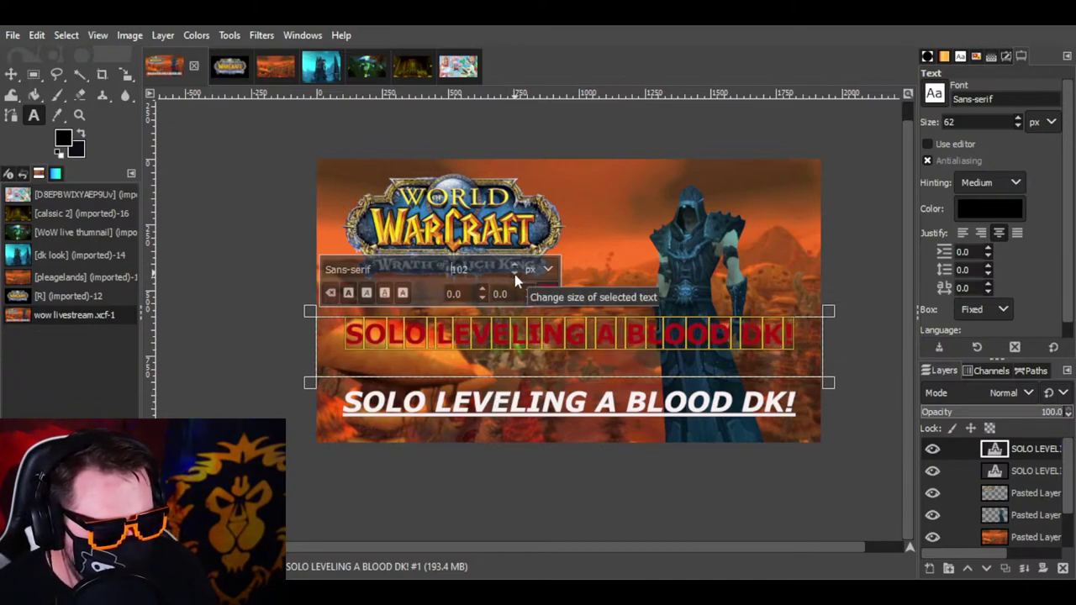
click(12, 74)
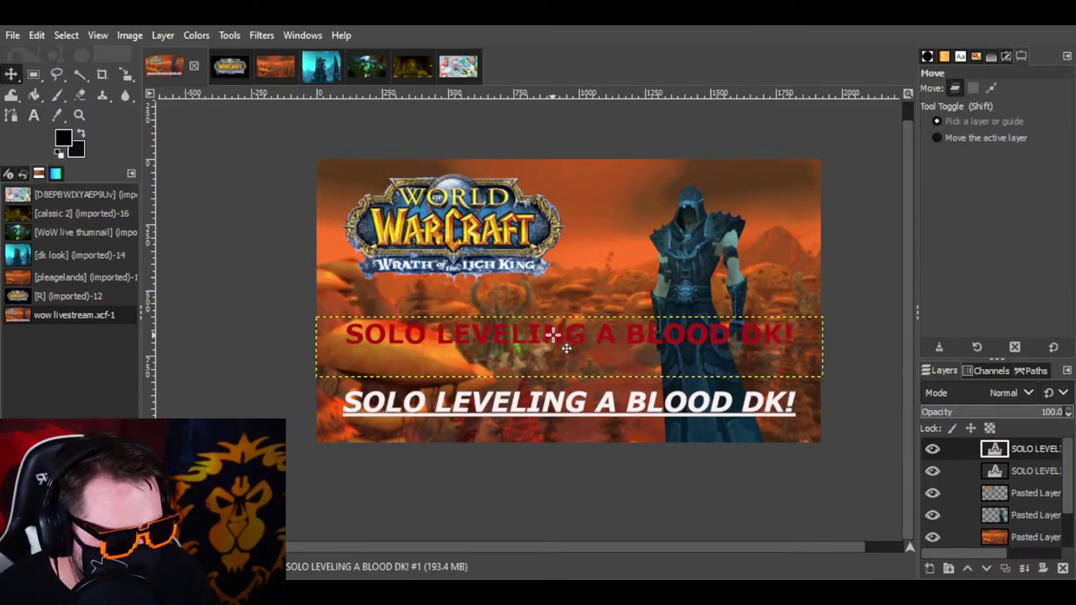
drag(560, 340, 569, 415)
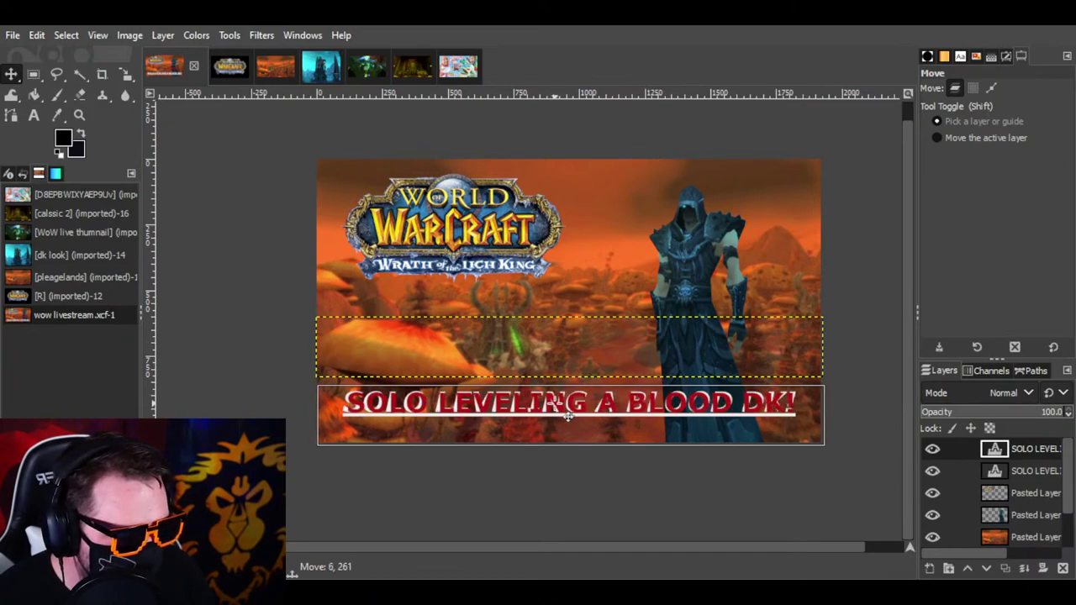
drag(568, 416, 569, 416)
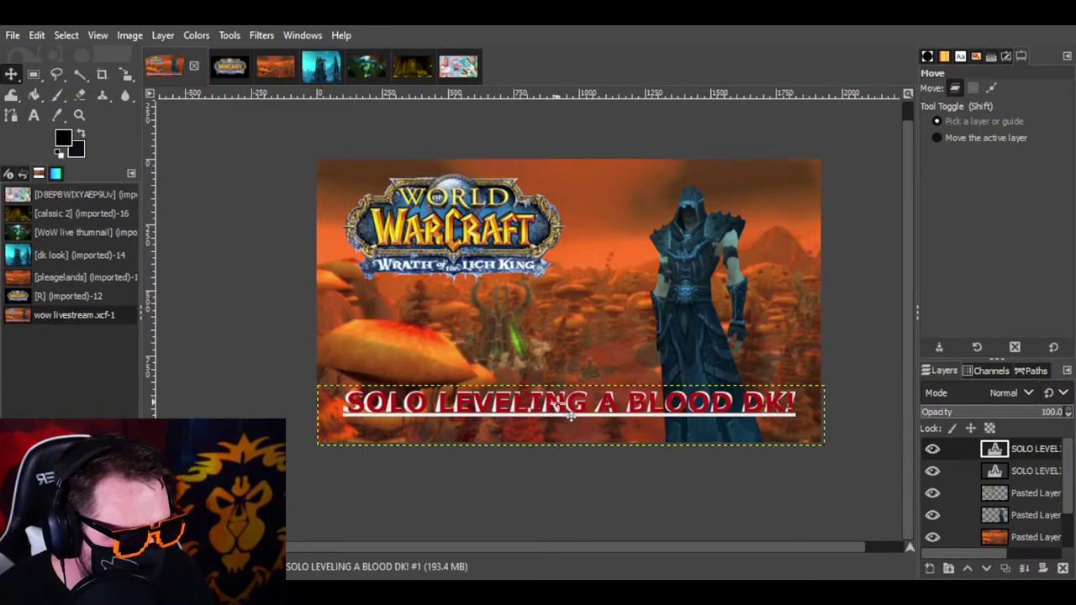
click(1001, 472)
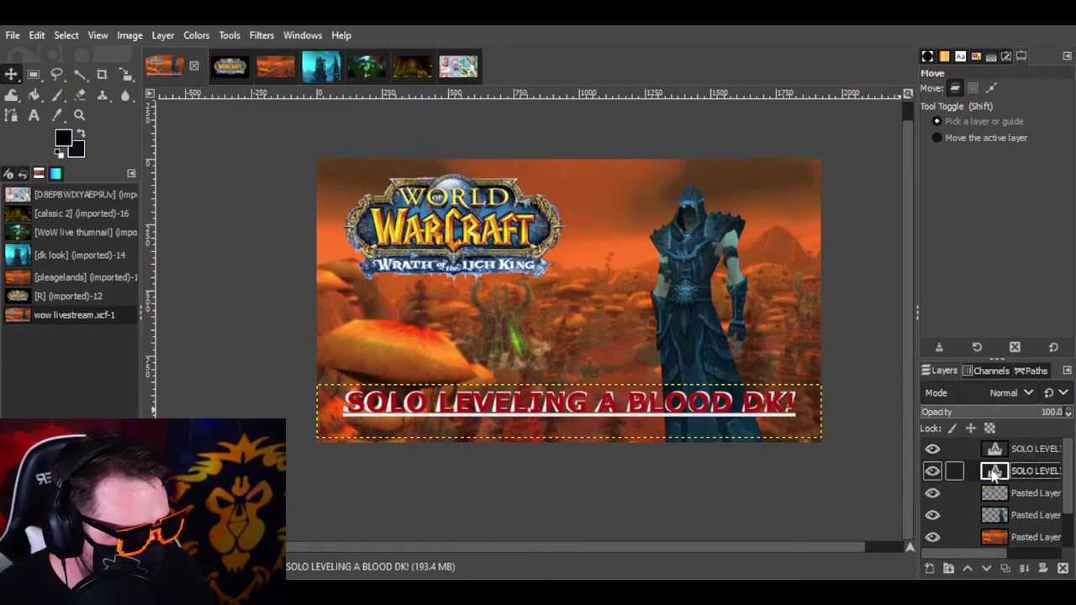
Step: Inspect both title layers' font settings, then view the Captain Underpants reference image
click(33, 115)
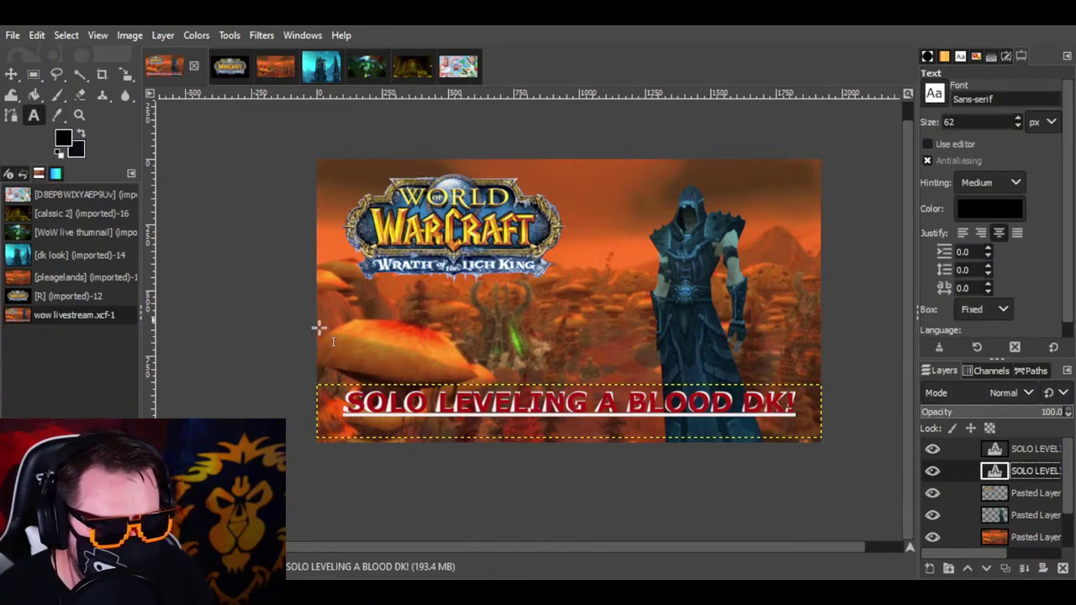
click(508, 427)
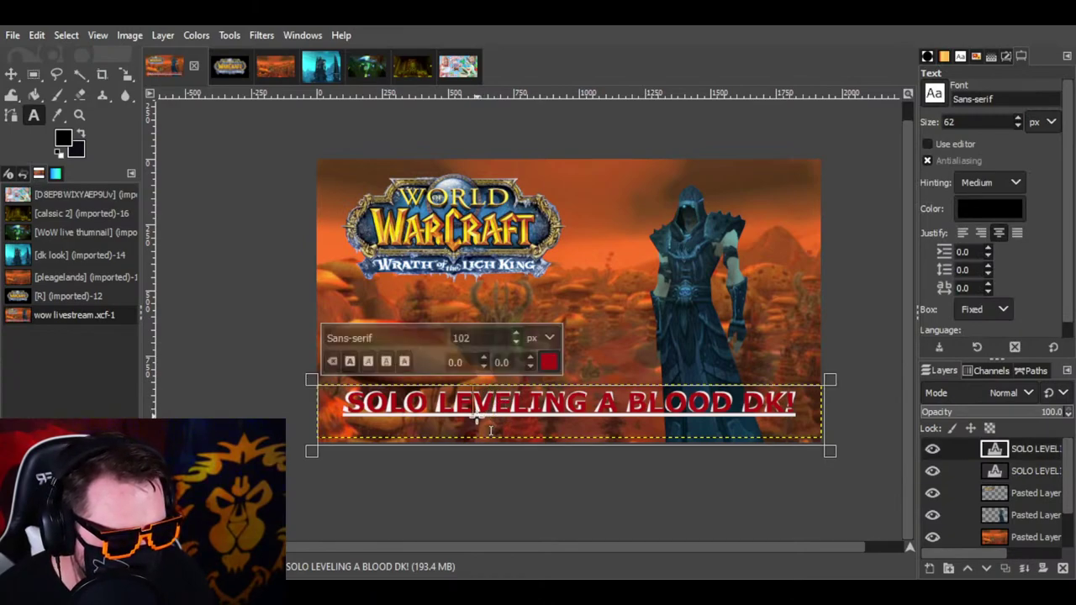
click(1043, 472)
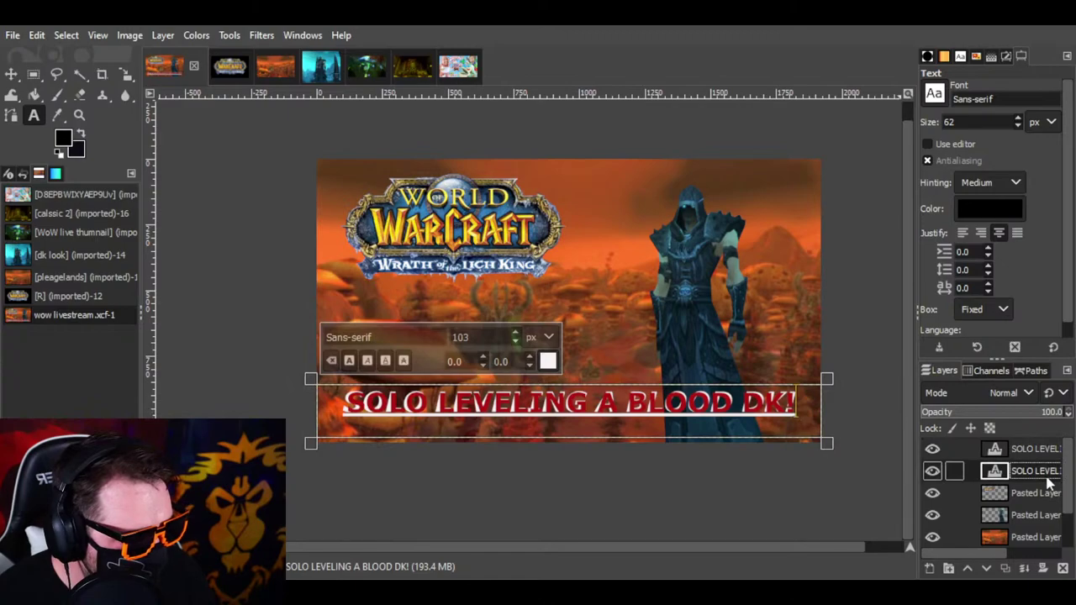
drag(382, 338, 296, 337)
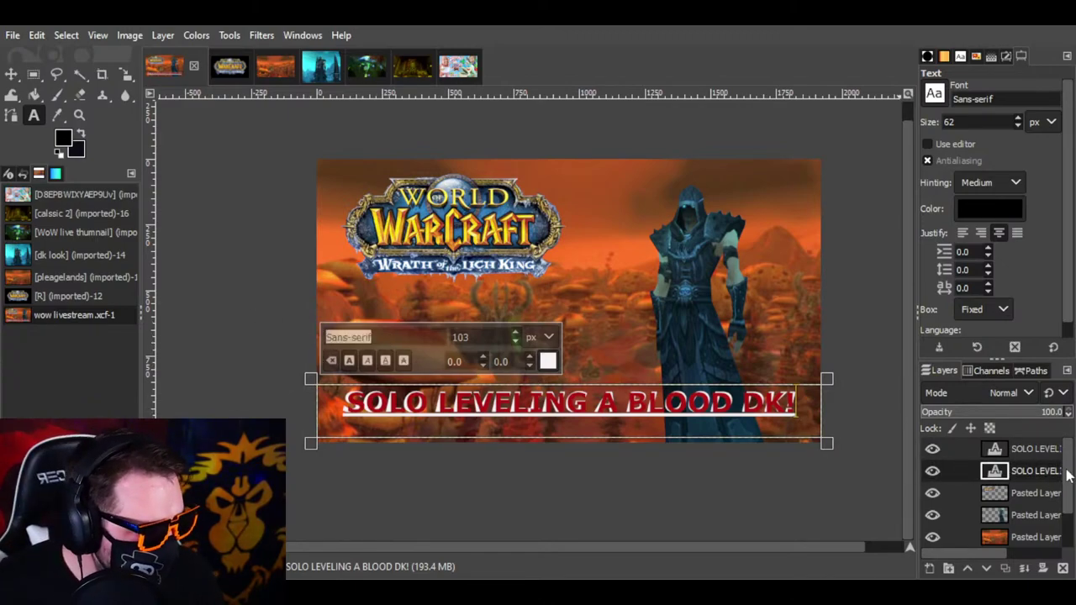
click(1047, 449)
drag(384, 339, 310, 339)
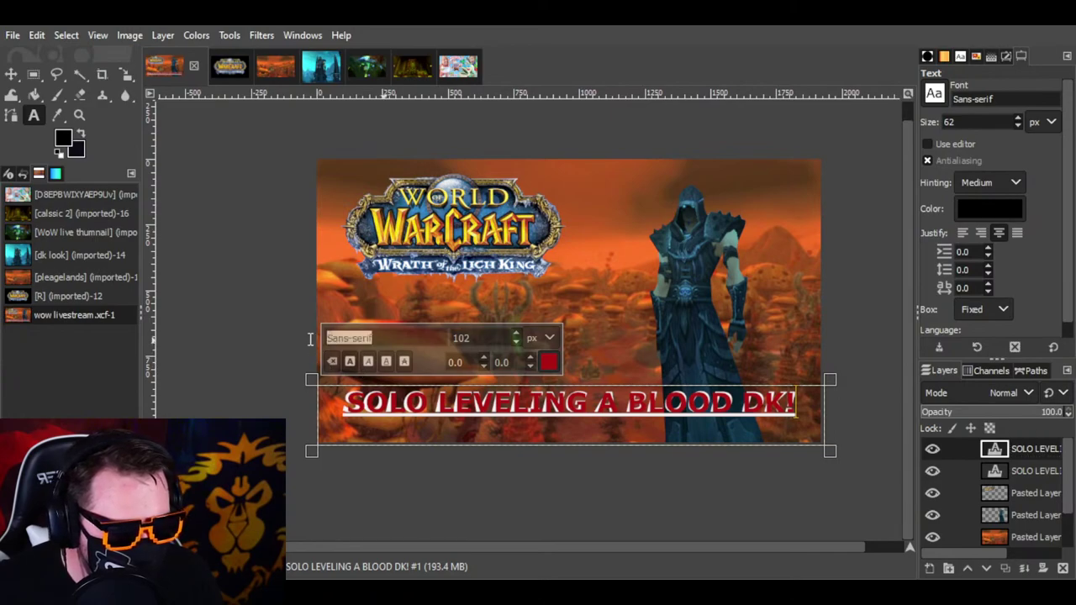
click(393, 339)
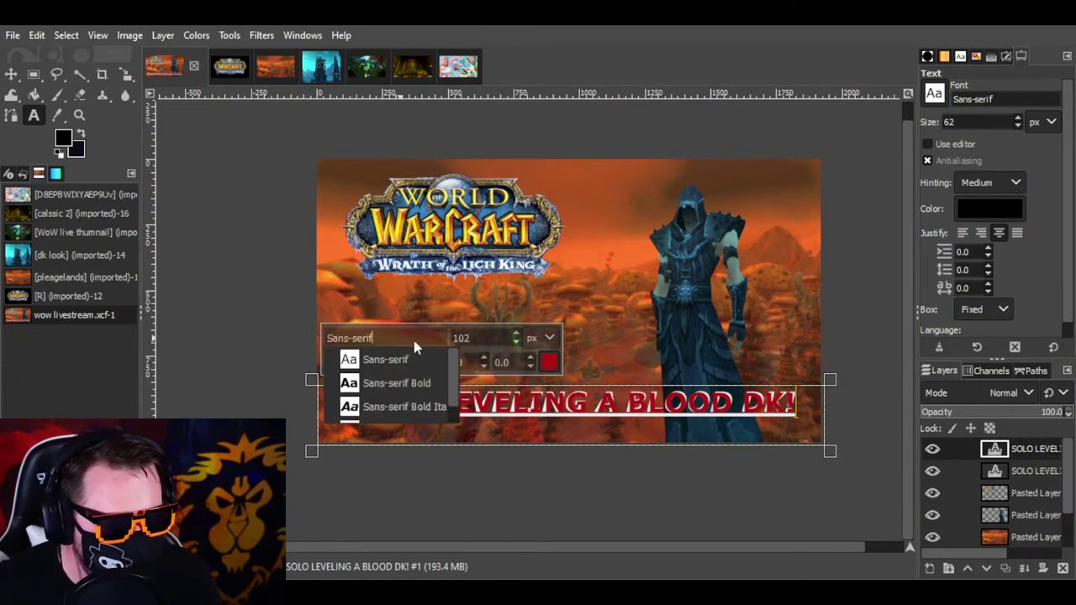
click(443, 341)
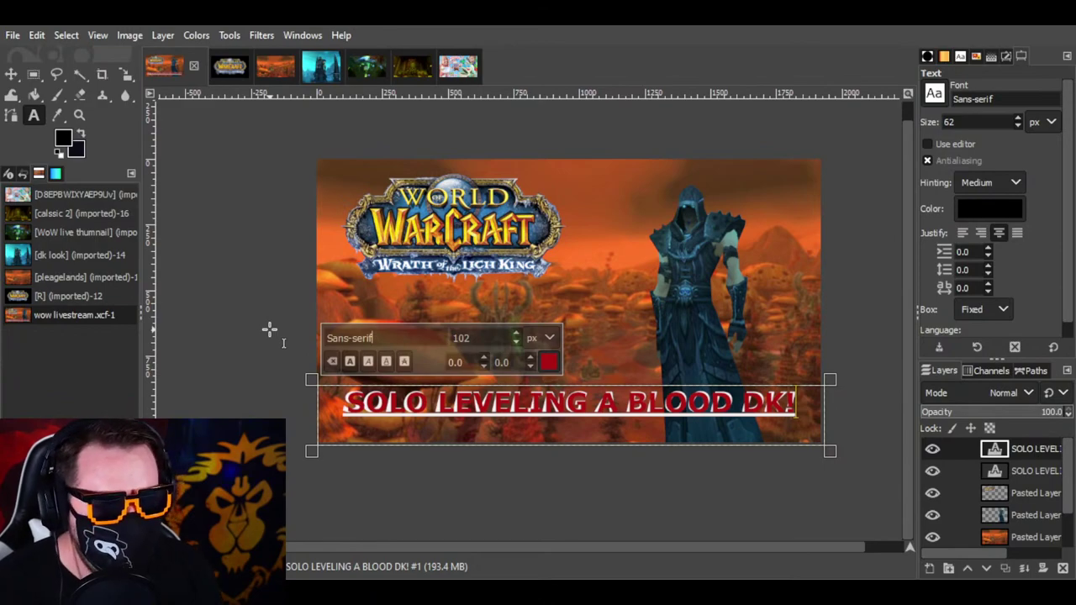
click(469, 65)
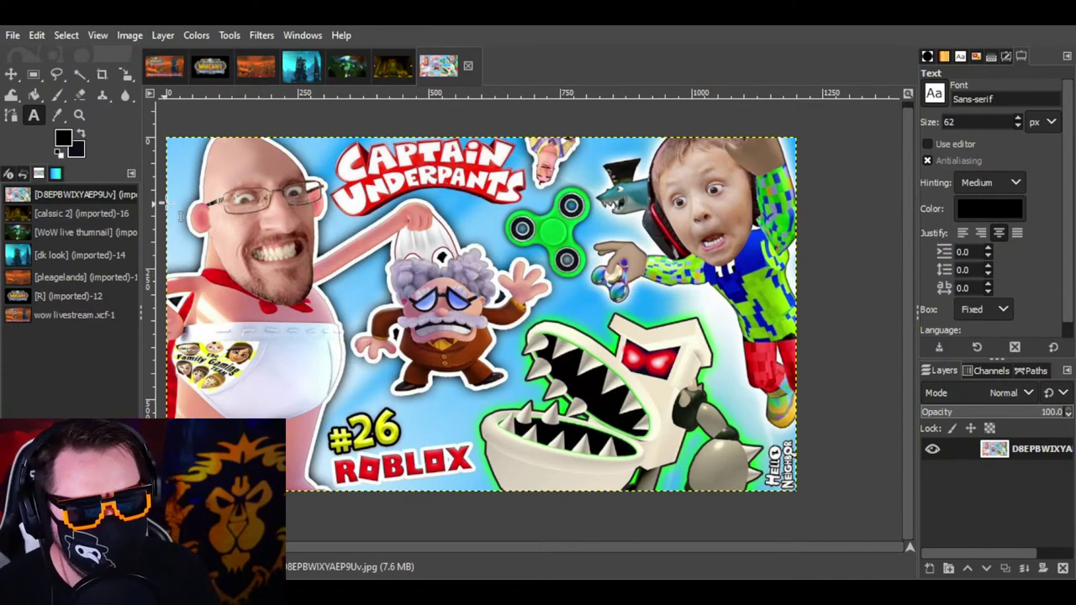
Step: Switch back to the wow livestream.xcf image
click(155, 71)
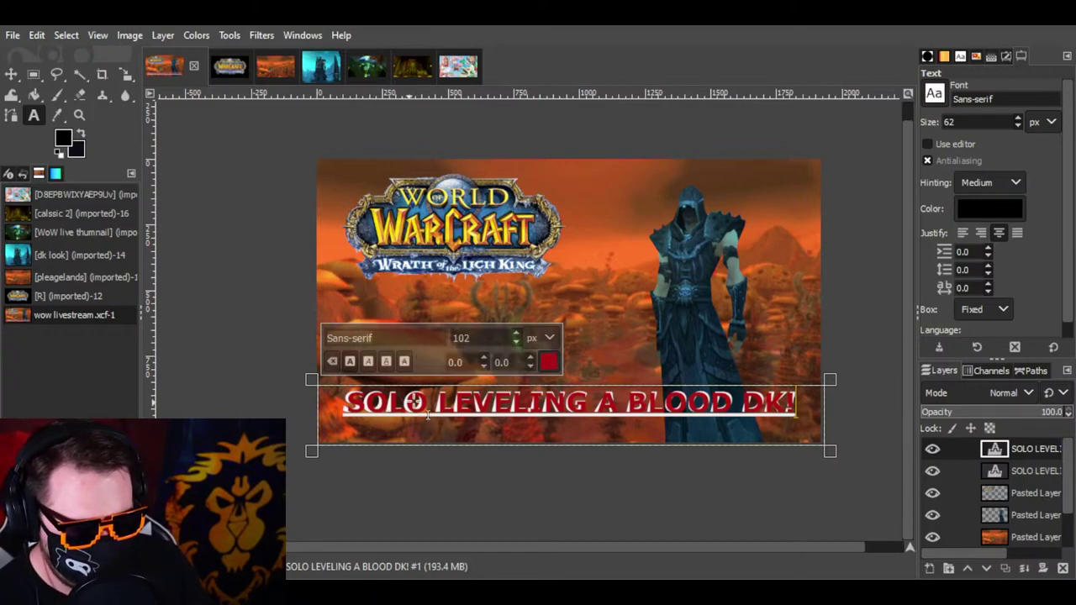
Step: Set the Text tool's font to Sans-serif Bold with the white caption layer active
click(1017, 473)
click(403, 337)
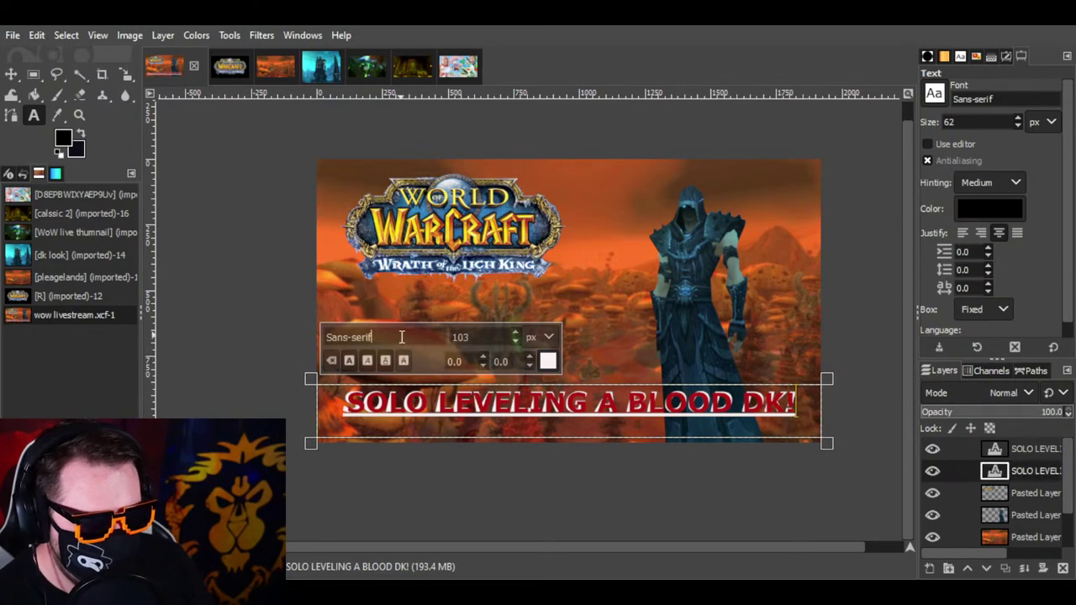
click(940, 96)
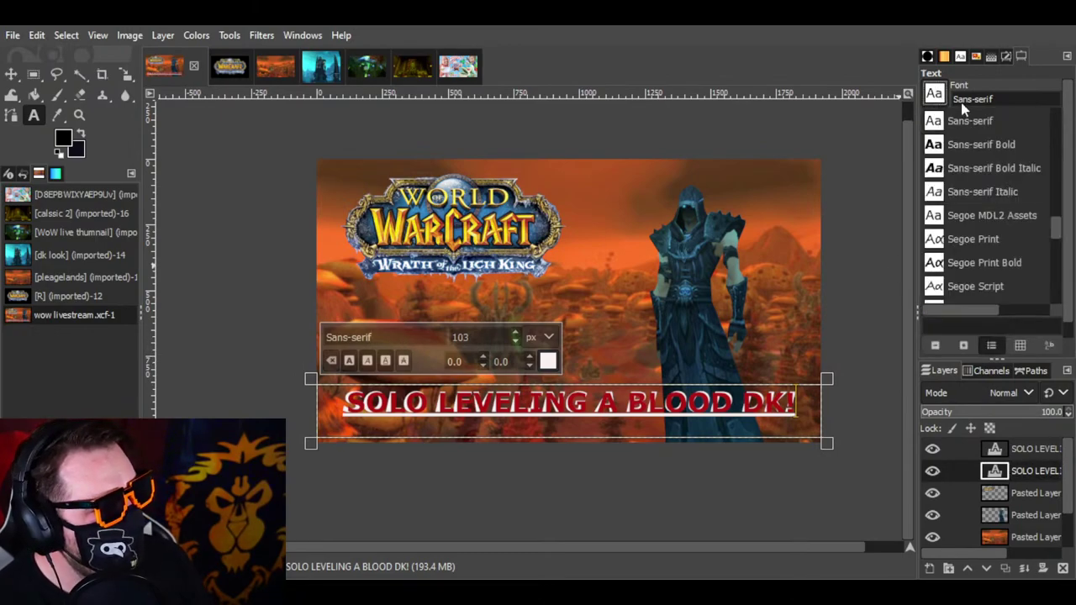
click(980, 145)
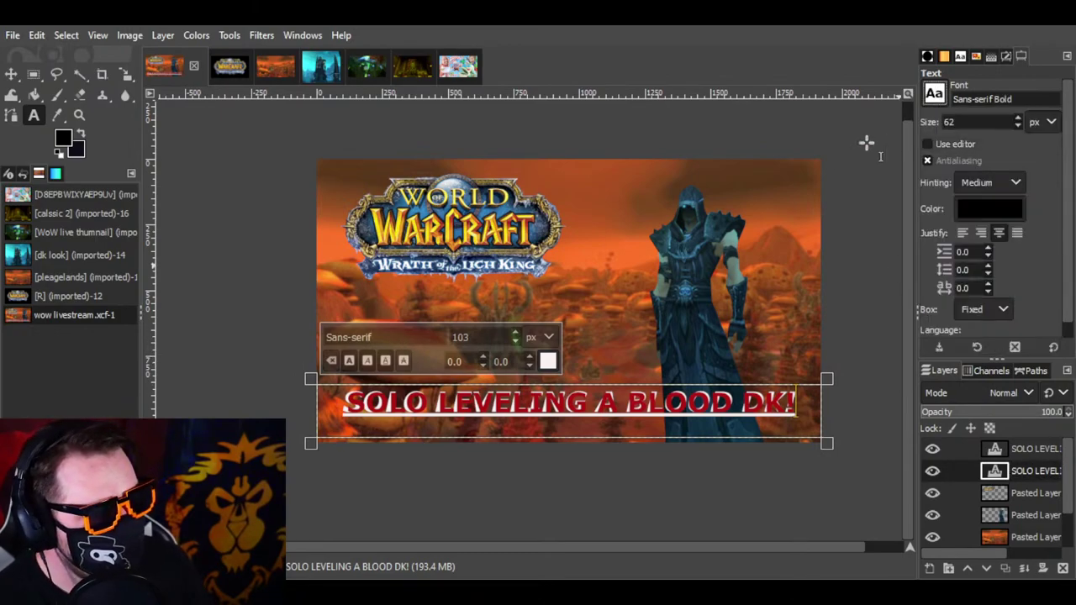
scroll(1036, 309, down, 1)
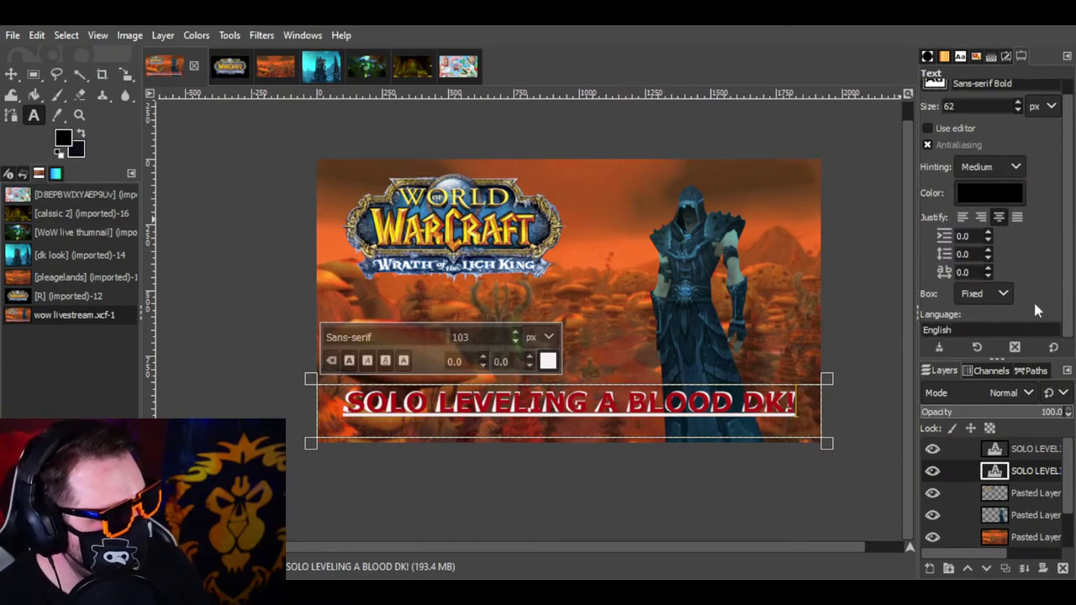
Step: Save the text settings as a tool preset and browse the installed fonts list
click(938, 350)
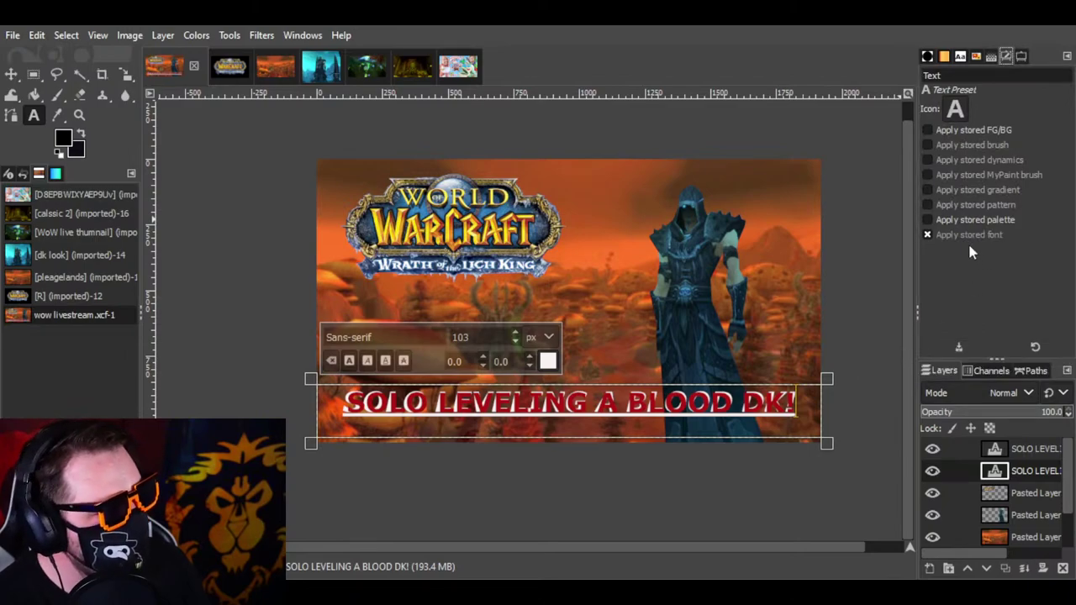
click(959, 346)
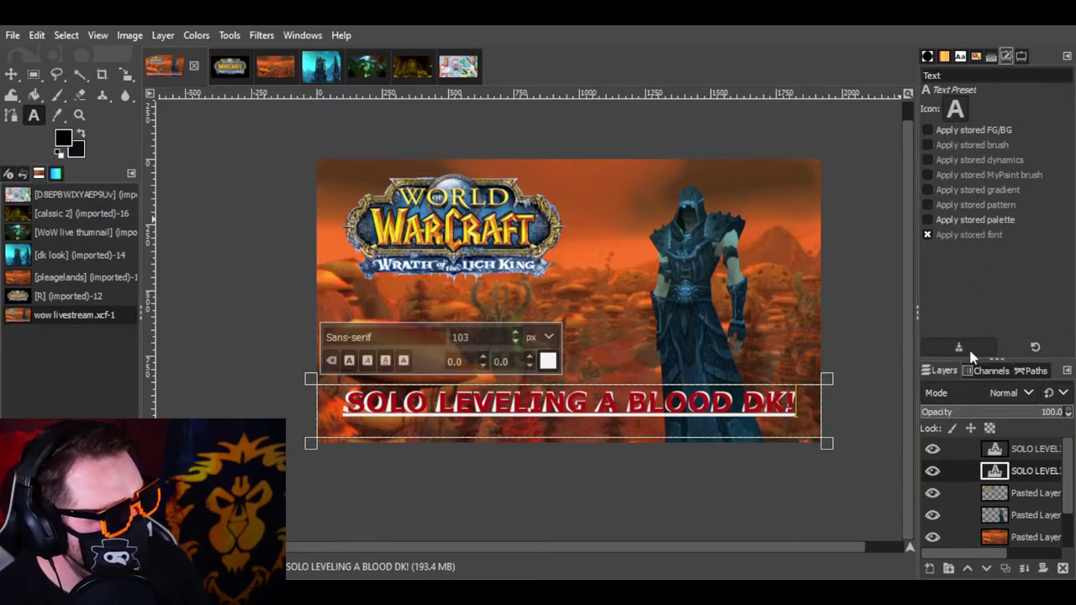
click(960, 57)
scroll(989, 227, down, 10)
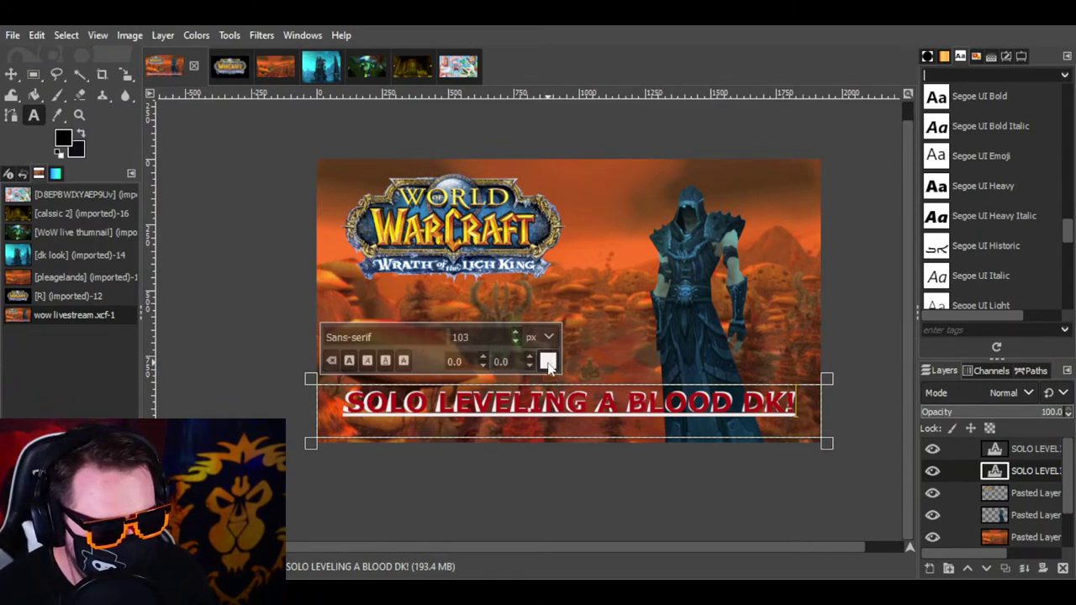
click(1005, 449)
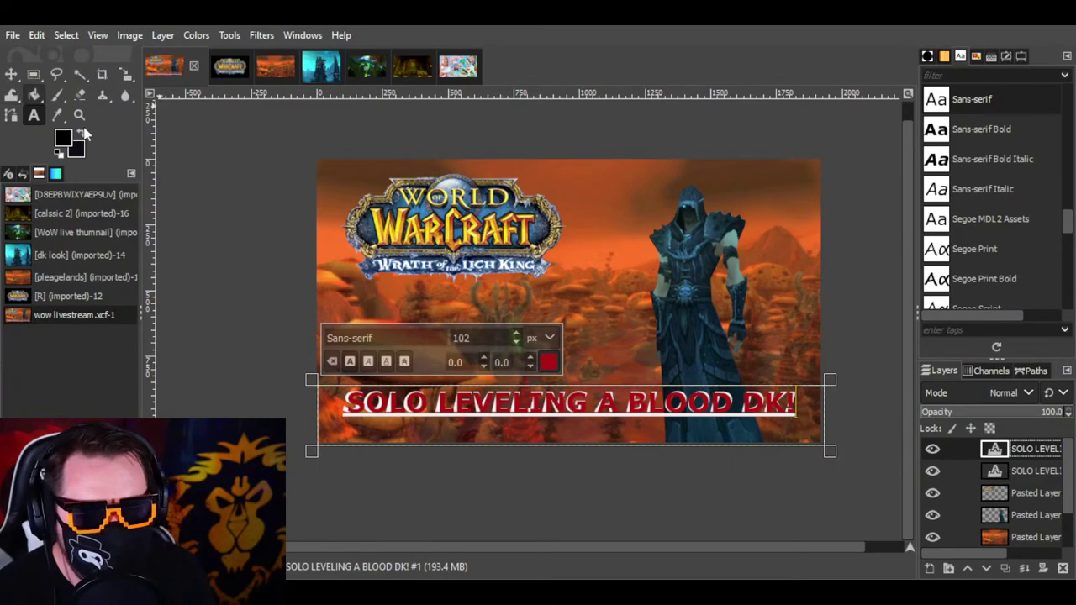
Step: Change the red title's font to Sans-serif Bold Italic
click(387, 339)
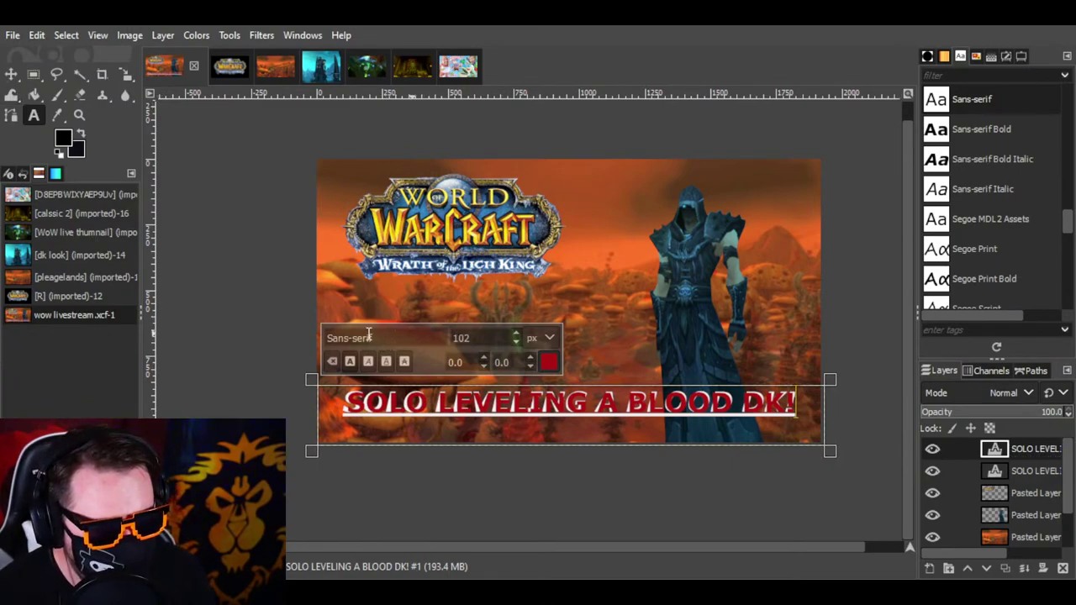
key(BackSpace)
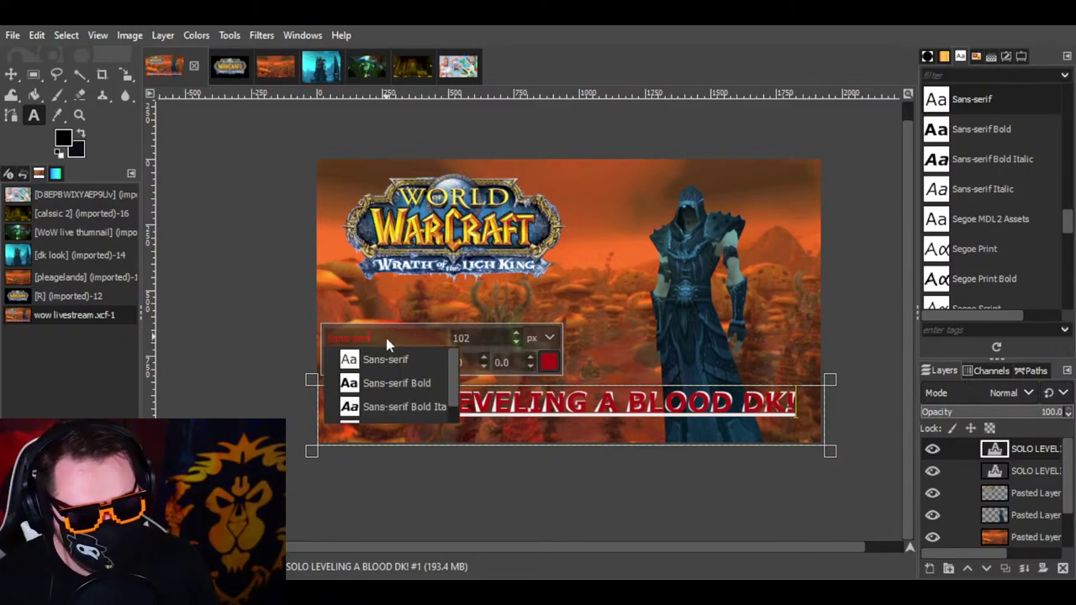
scroll(417, 388, down, 1)
click(414, 390)
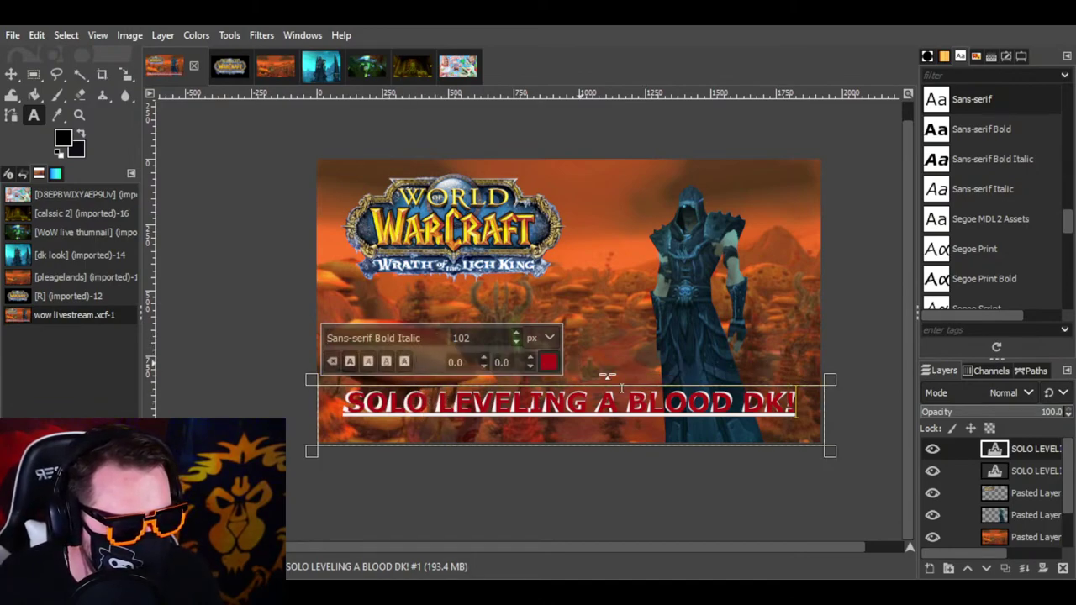
Step: Lift the red title just above the white one and make its text italic
click(10, 73)
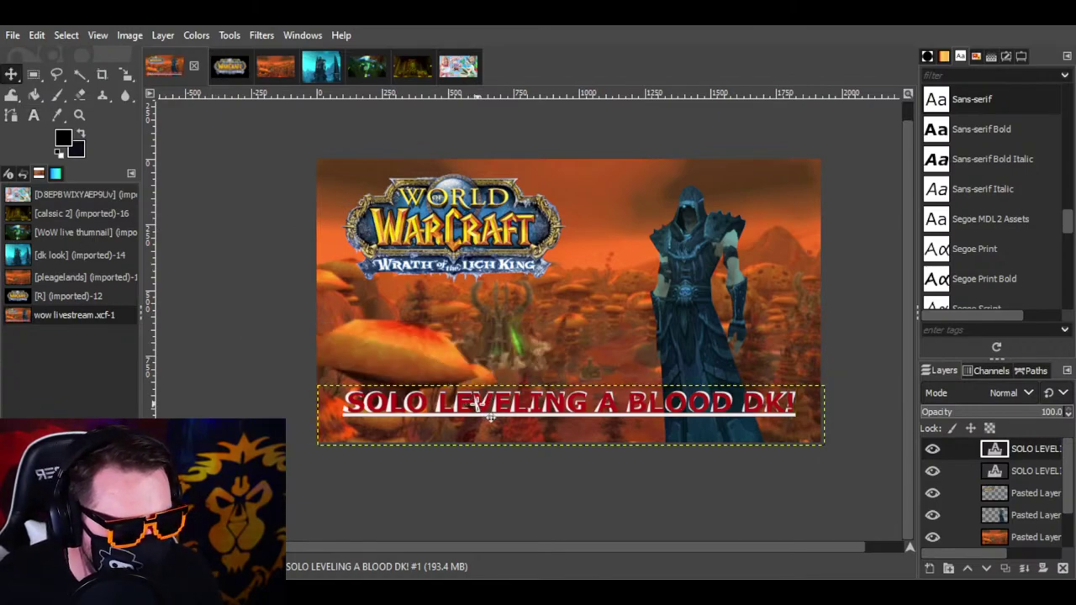
drag(476, 405, 476, 361)
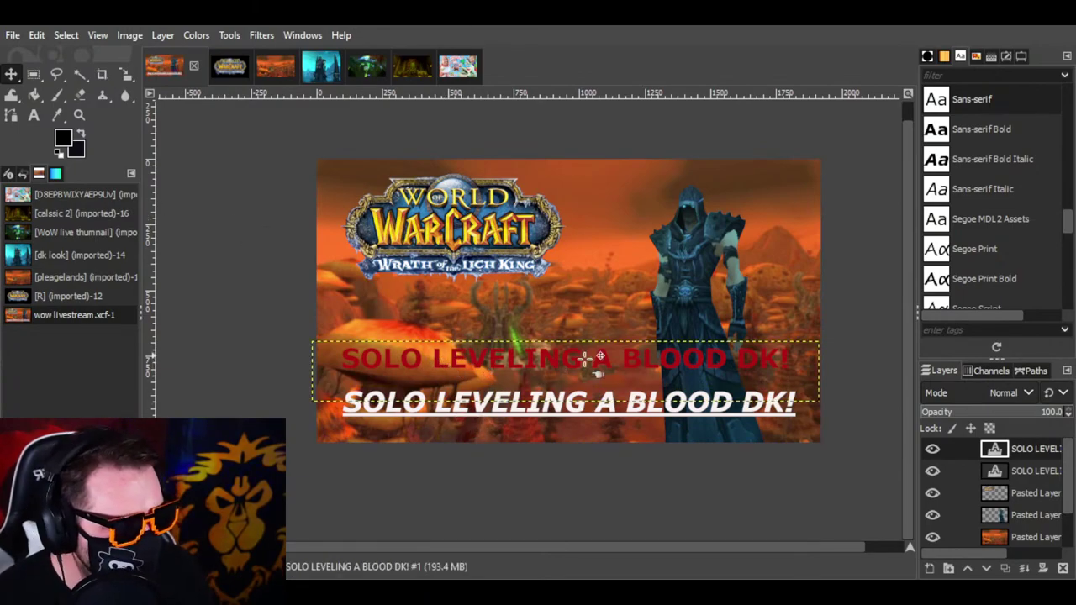
click(34, 118)
click(436, 353)
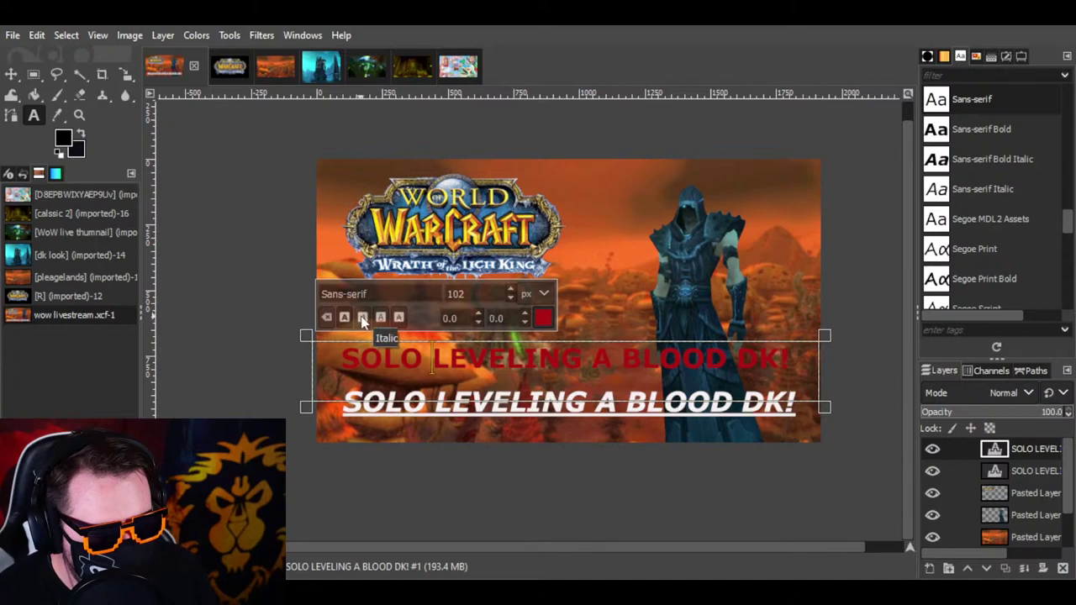
drag(337, 360, 787, 373)
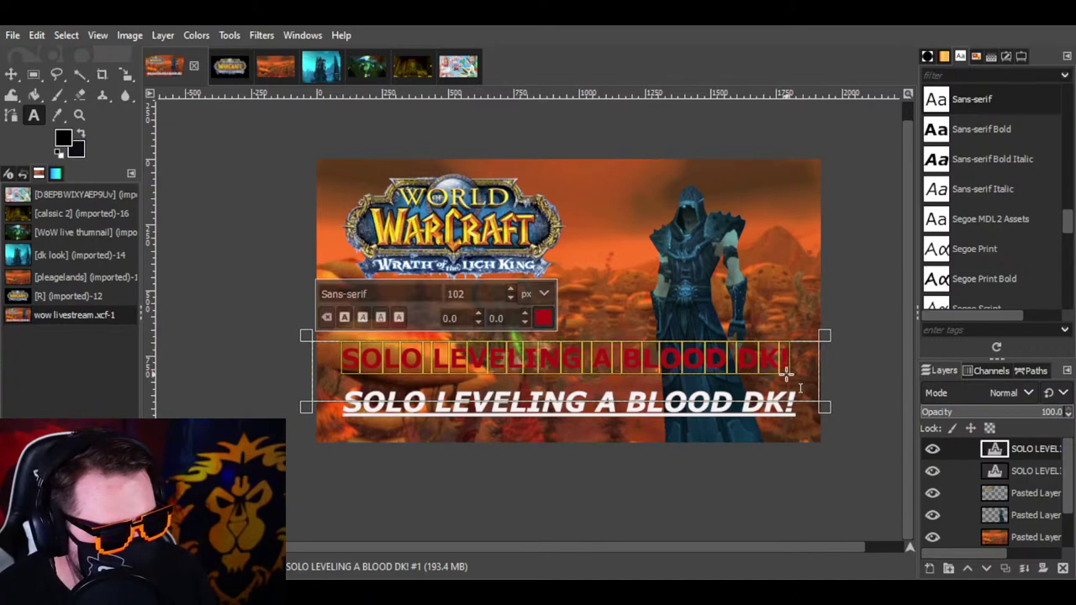
click(362, 318)
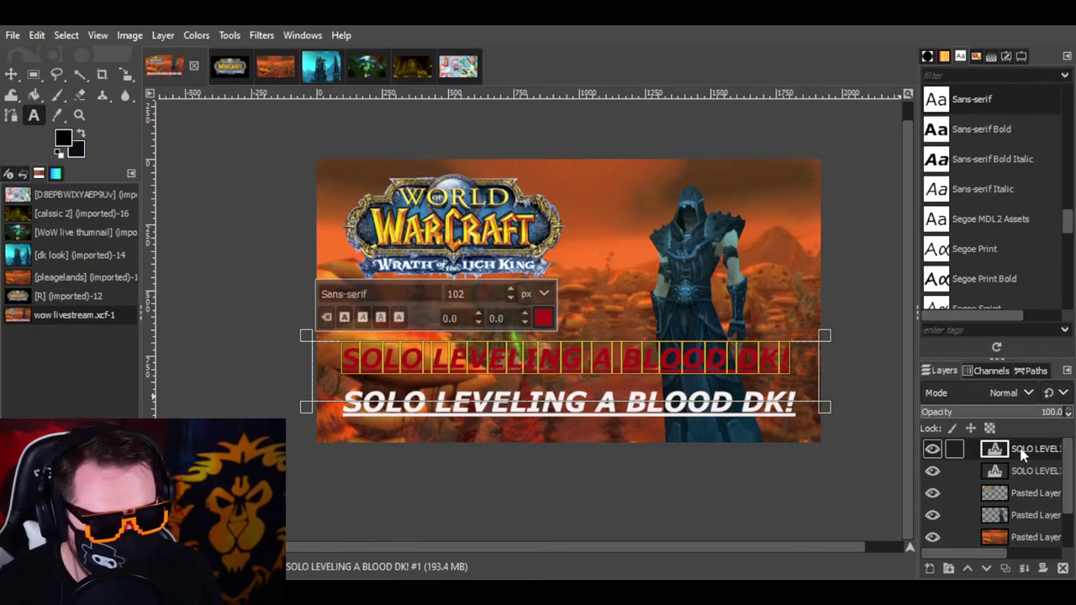
Step: Move the red title onto the white one and put its layer beneath the white layer
click(11, 74)
drag(558, 356, 571, 413)
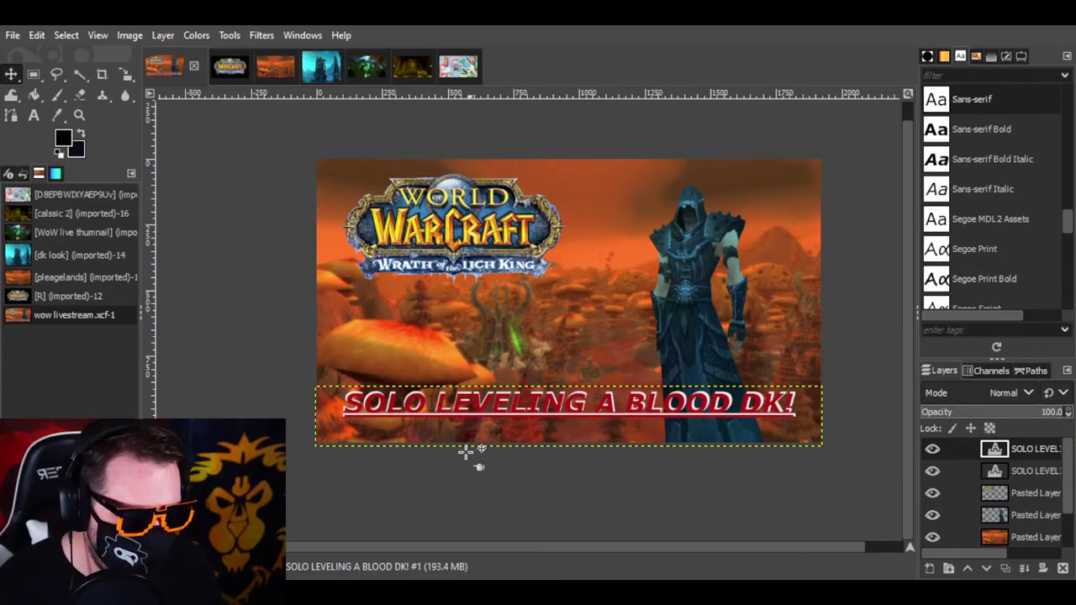
drag(1047, 464, 1040, 488)
click(1021, 449)
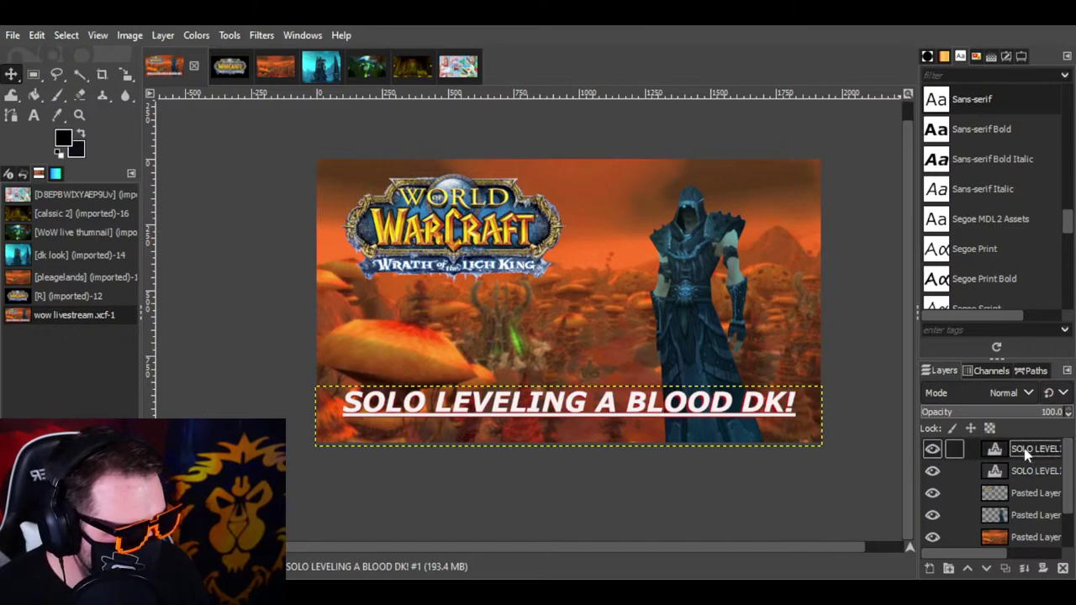
click(932, 449)
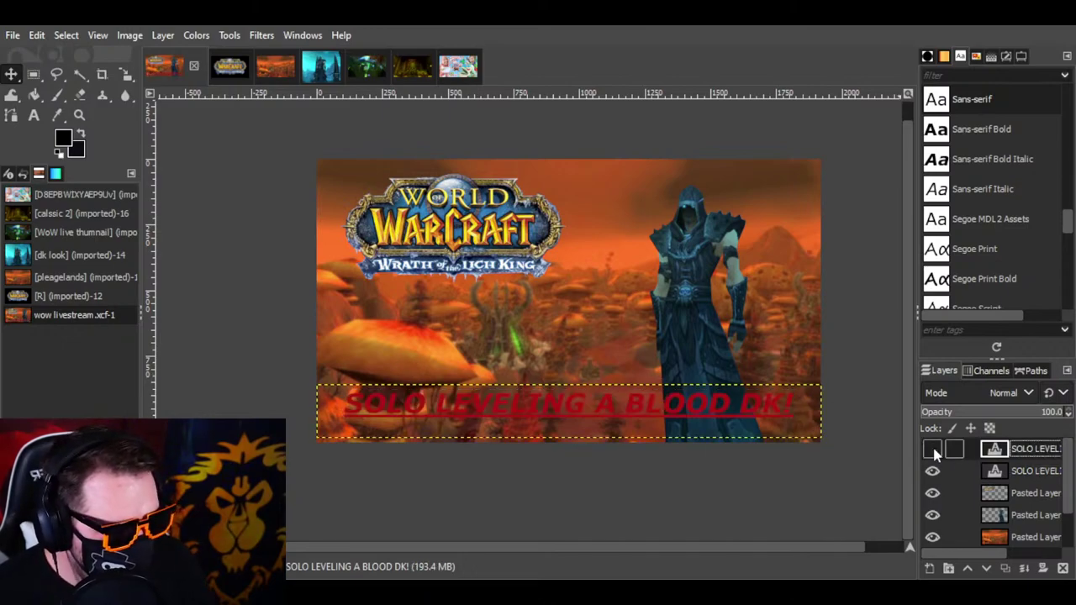
click(932, 449)
click(933, 449)
click(932, 449)
click(933, 450)
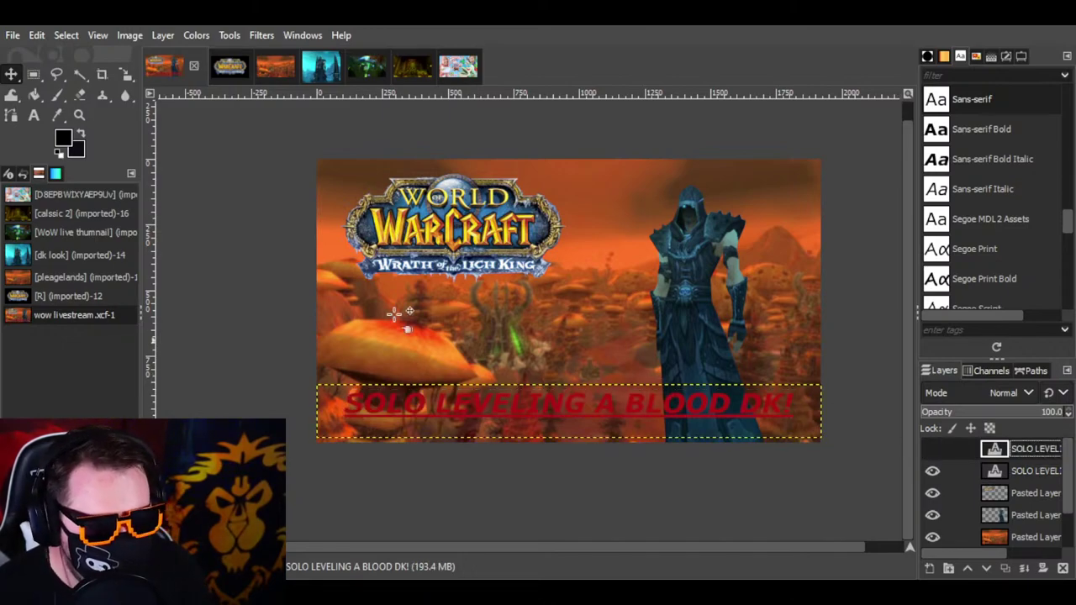
Step: Reposition the red title back under the white title as its shadow
drag(480, 402, 478, 329)
click(932, 450)
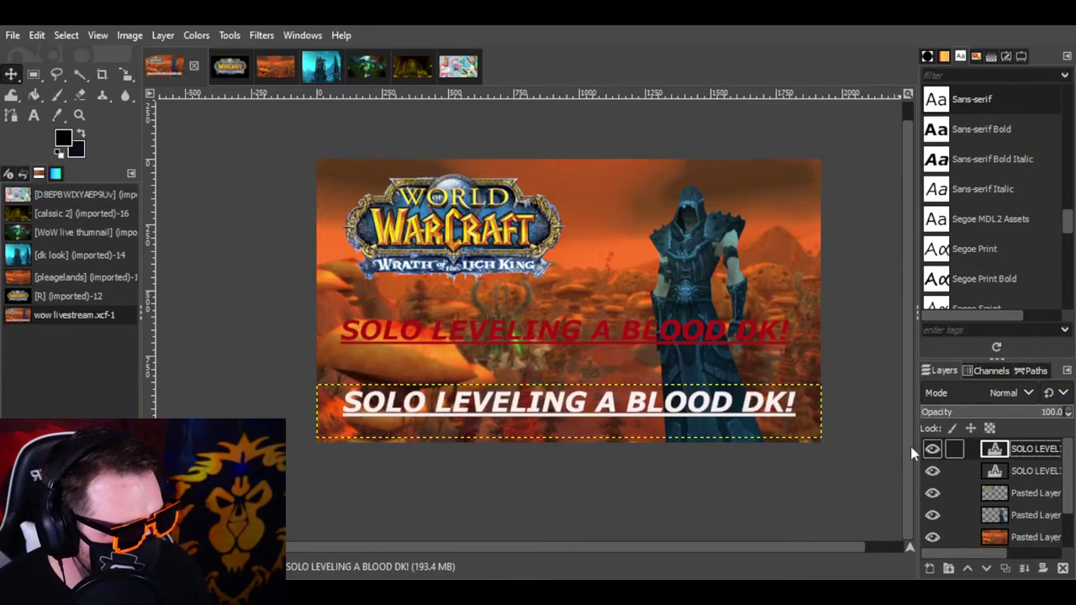
drag(542, 335, 545, 338)
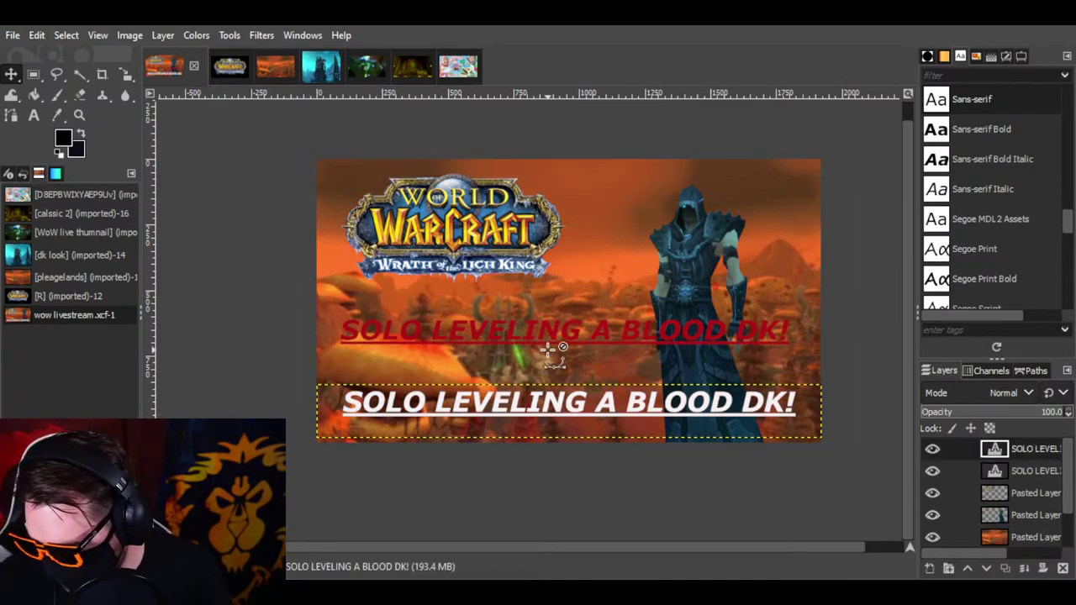
click(475, 331)
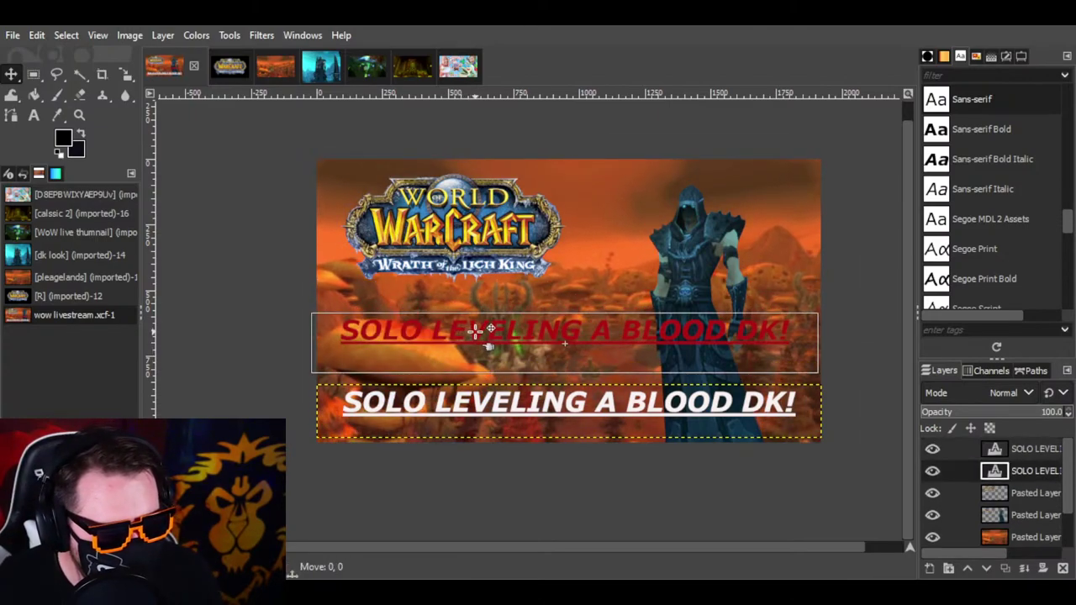
drag(476, 331, 491, 404)
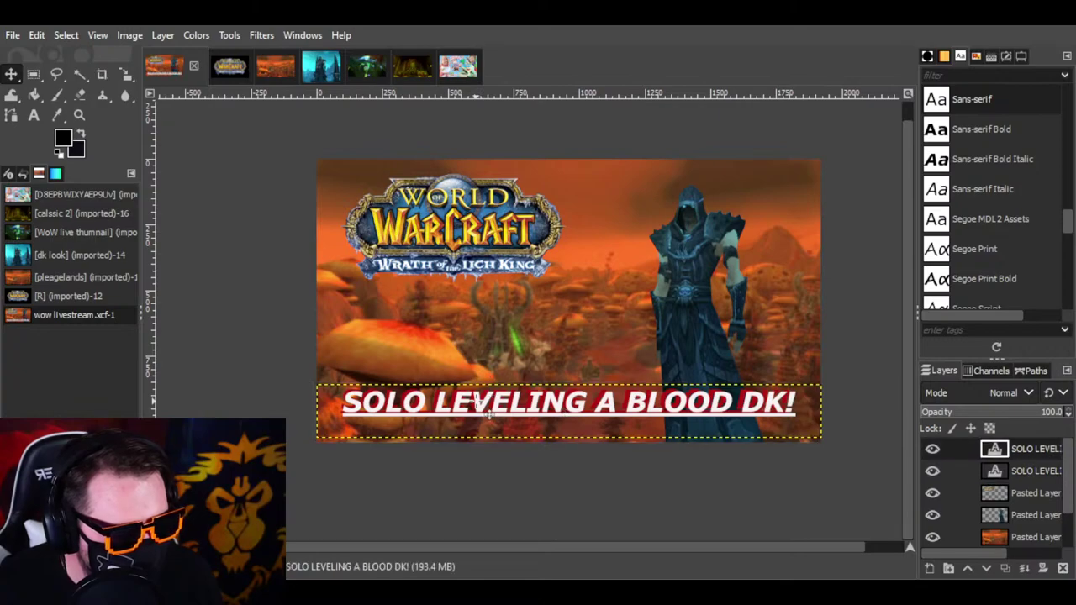
Step: Compare the layers by toggling visibility, leaving the white title layer hidden
double_click(1034, 449)
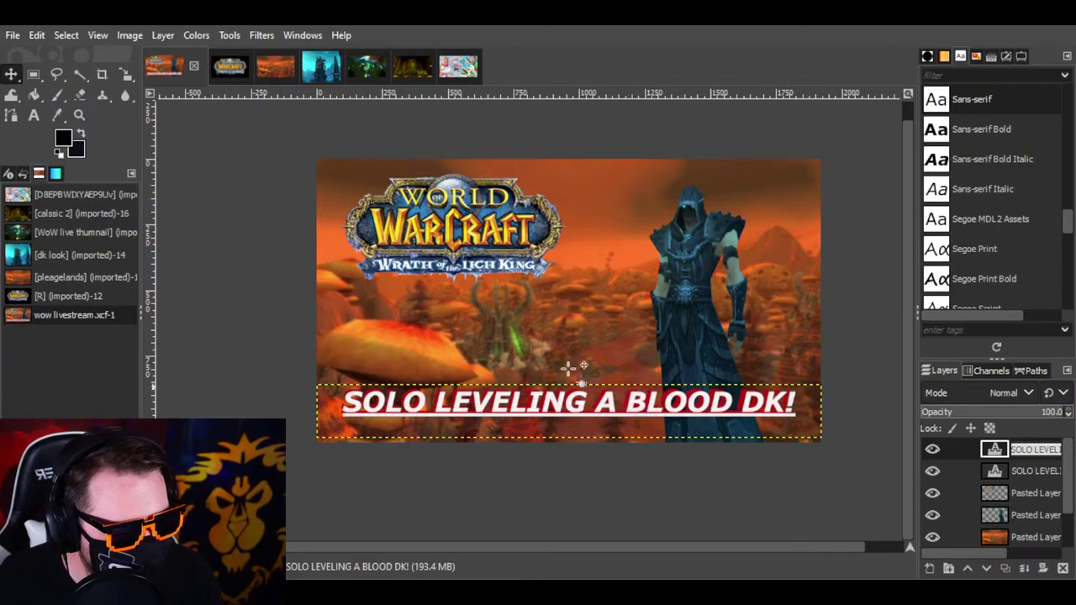
key(t)
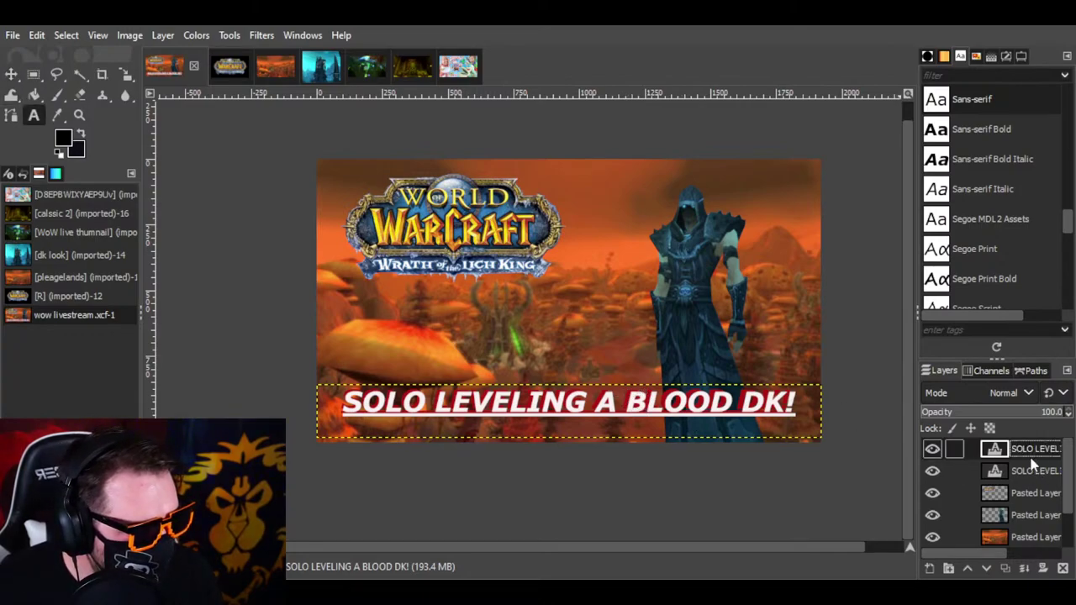
click(1034, 471)
click(1035, 449)
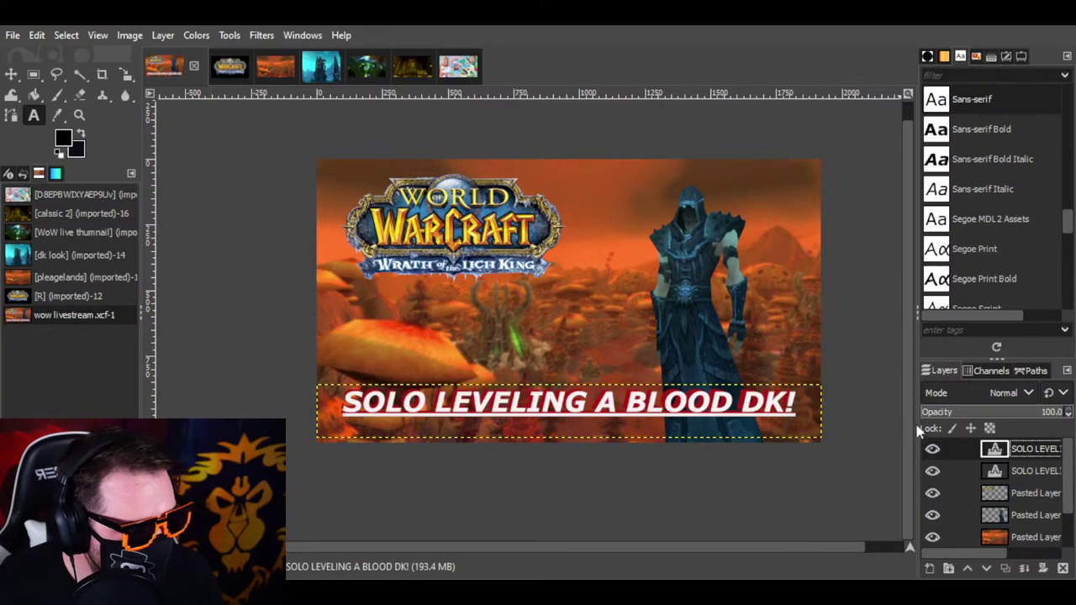
click(691, 395)
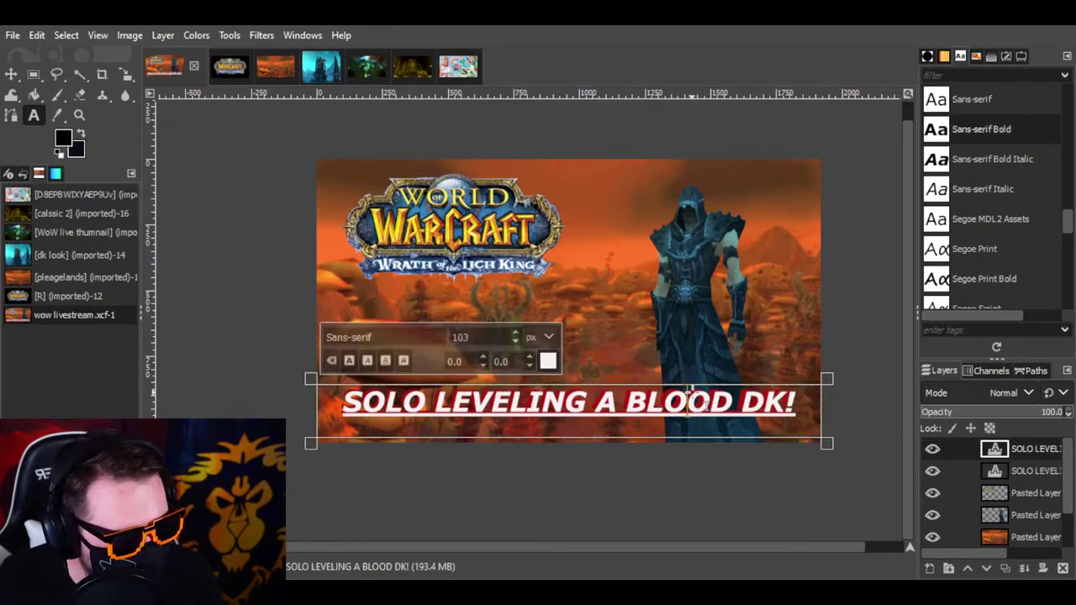
click(932, 471)
click(932, 471)
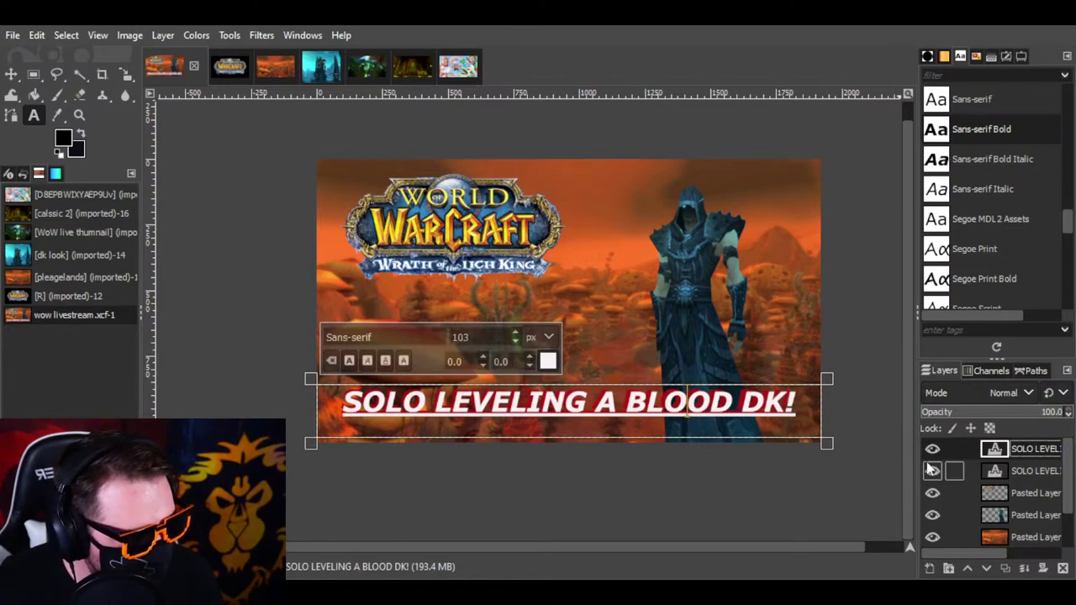
click(932, 449)
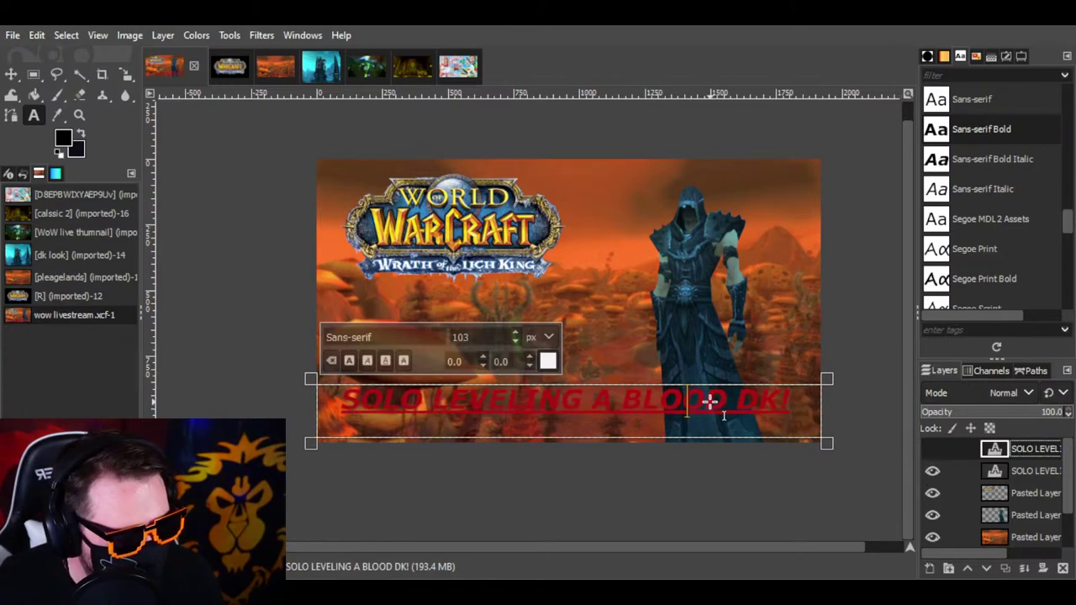
click(615, 303)
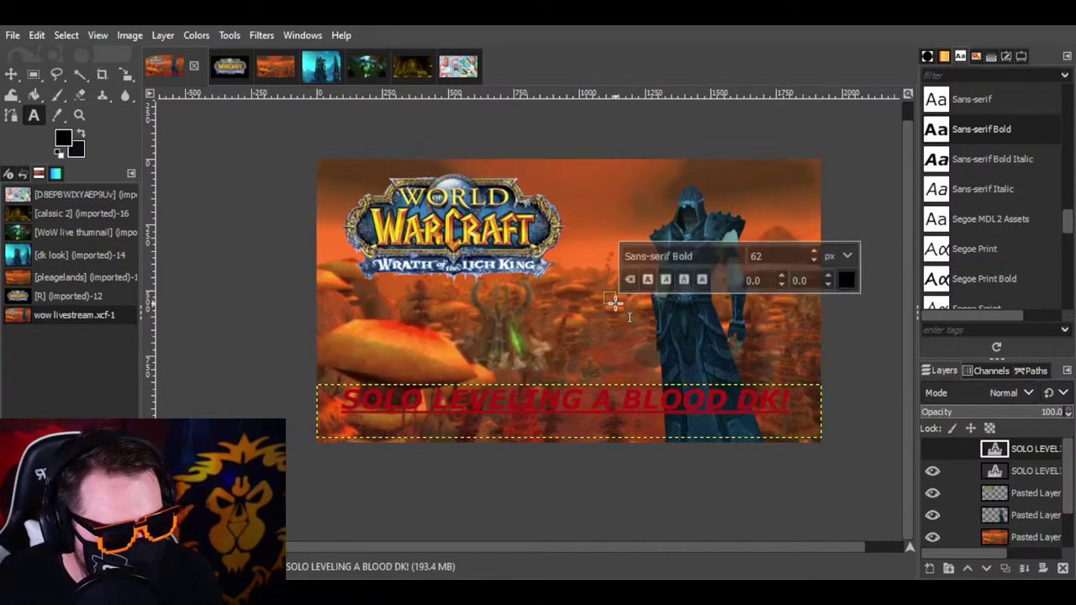
Step: Recolour the shadow title to brighter red f60808 and unhide the white title layer
click(671, 407)
click(544, 360)
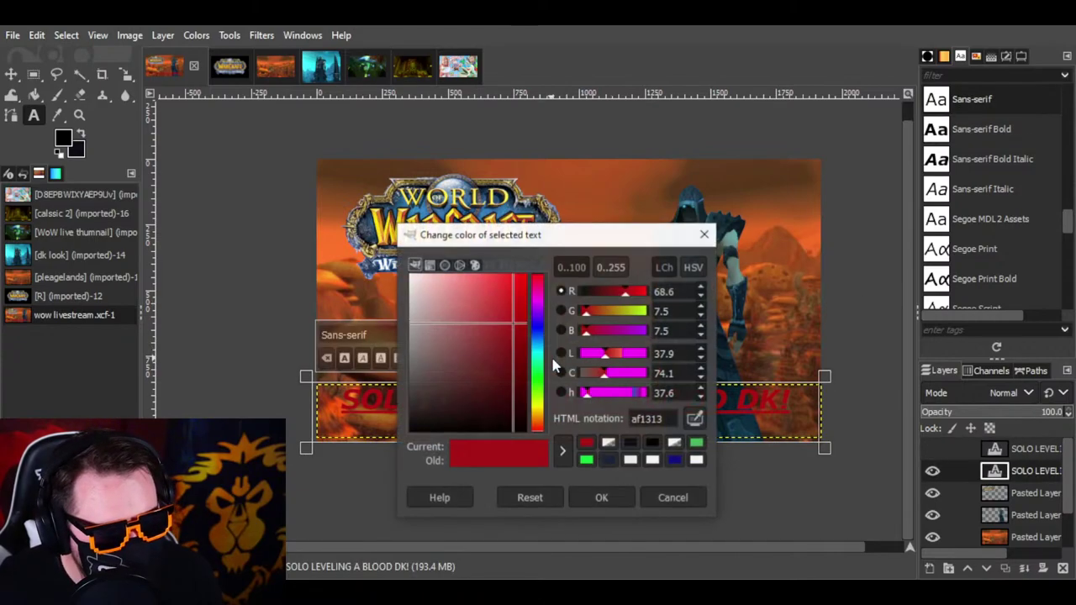
drag(513, 294, 516, 284)
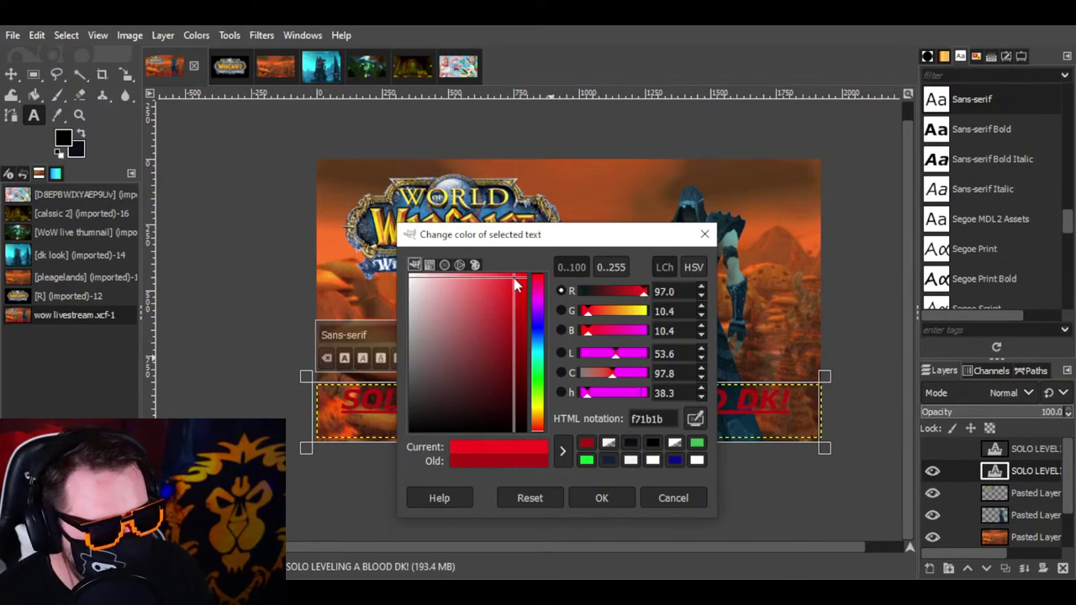
click(602, 499)
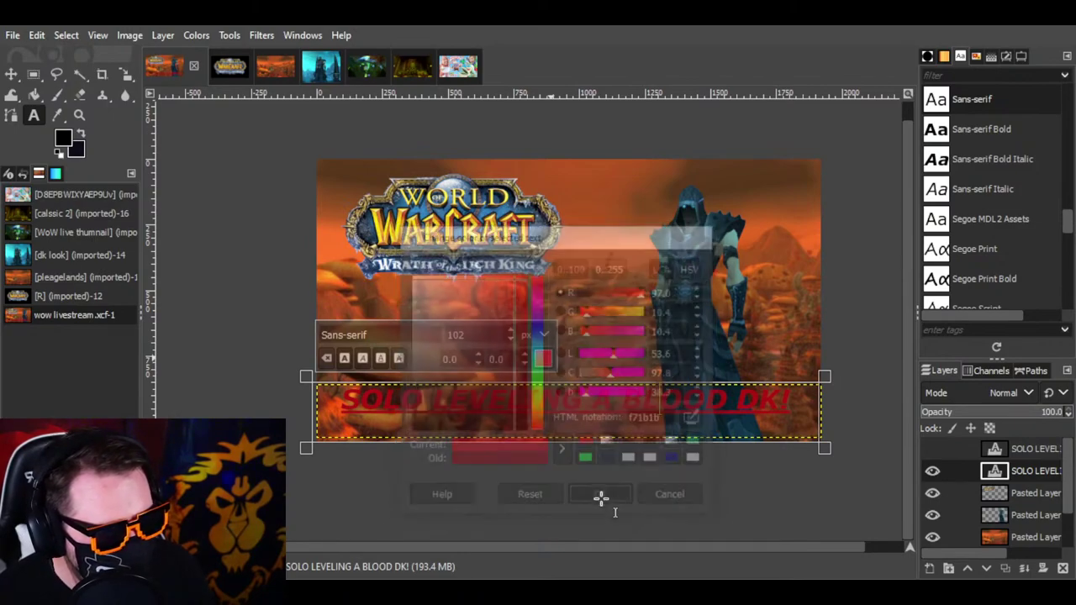
drag(809, 407, 340, 392)
click(544, 360)
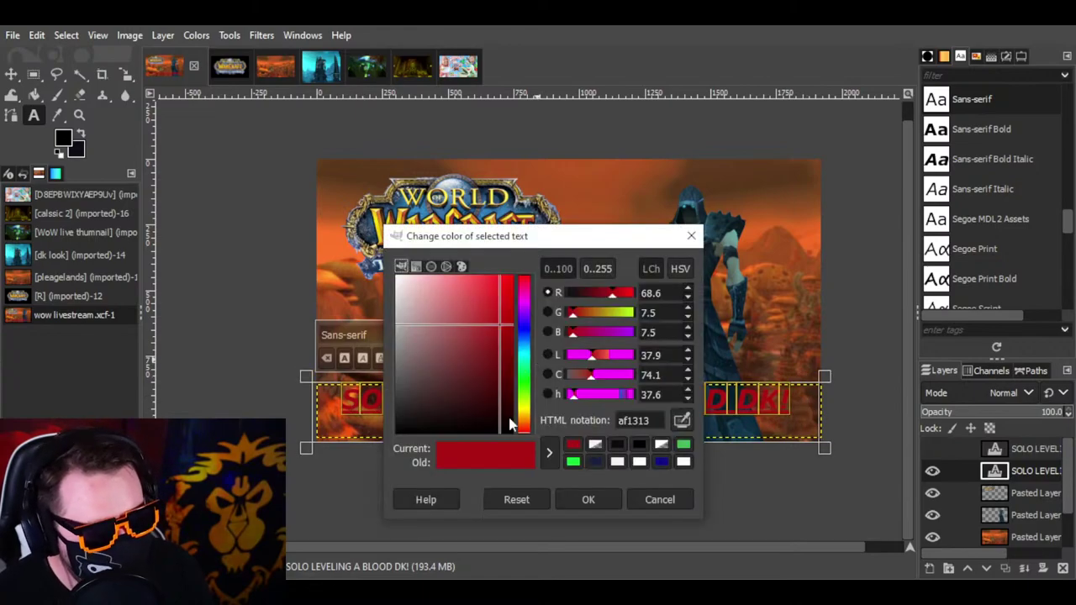
drag(501, 334, 509, 287)
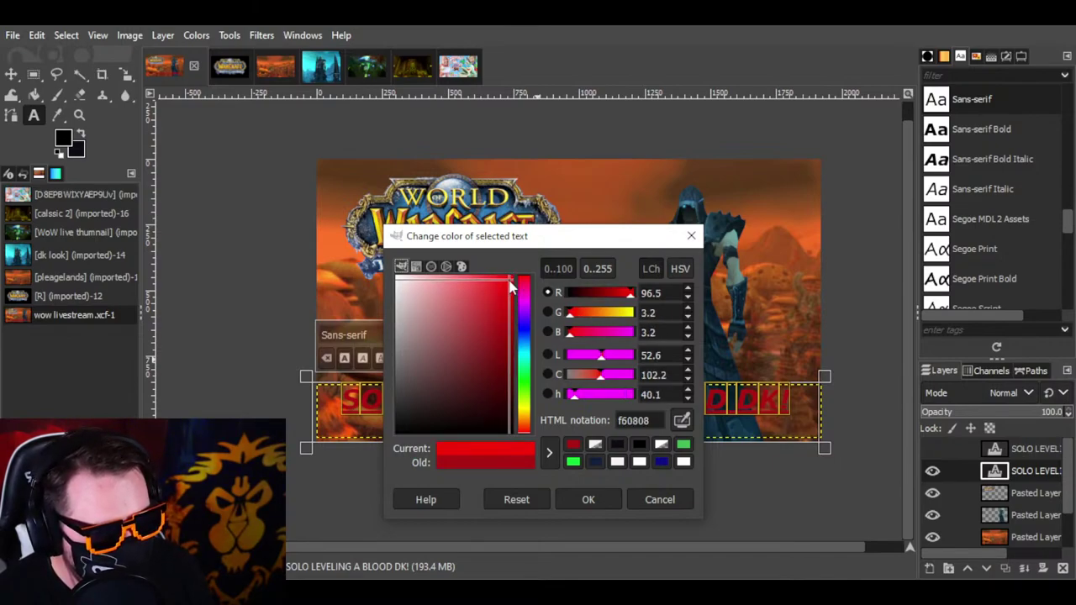
click(593, 499)
click(933, 451)
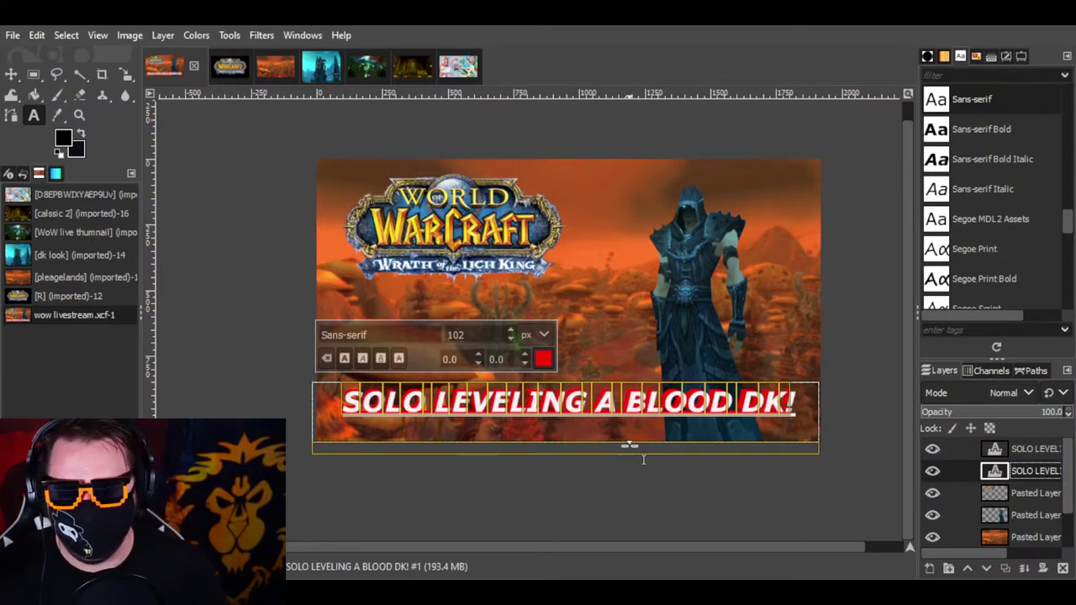
scroll(980, 544, down, 2)
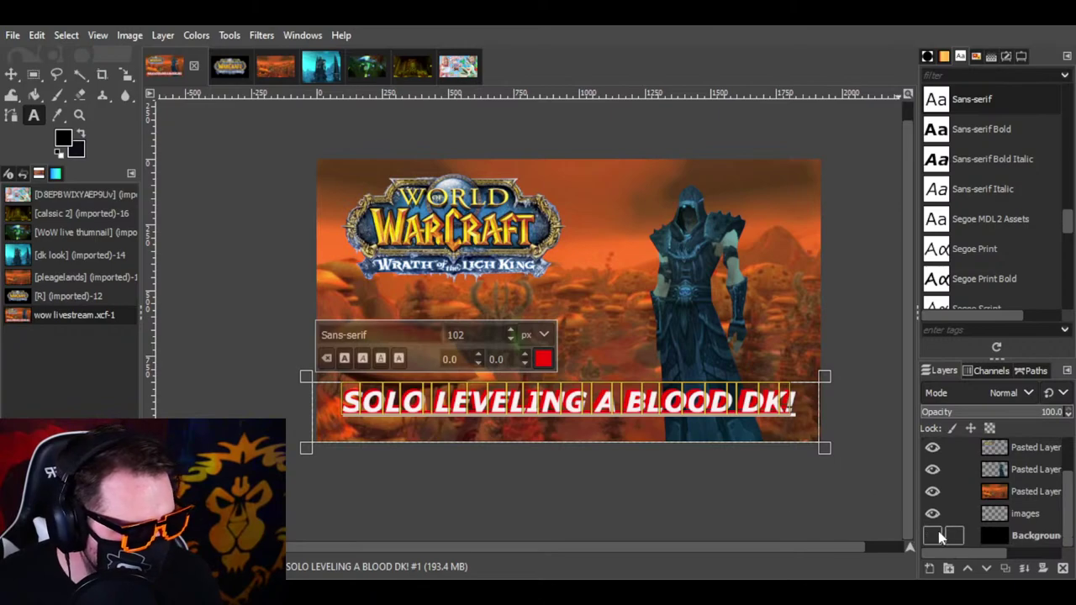
click(1001, 536)
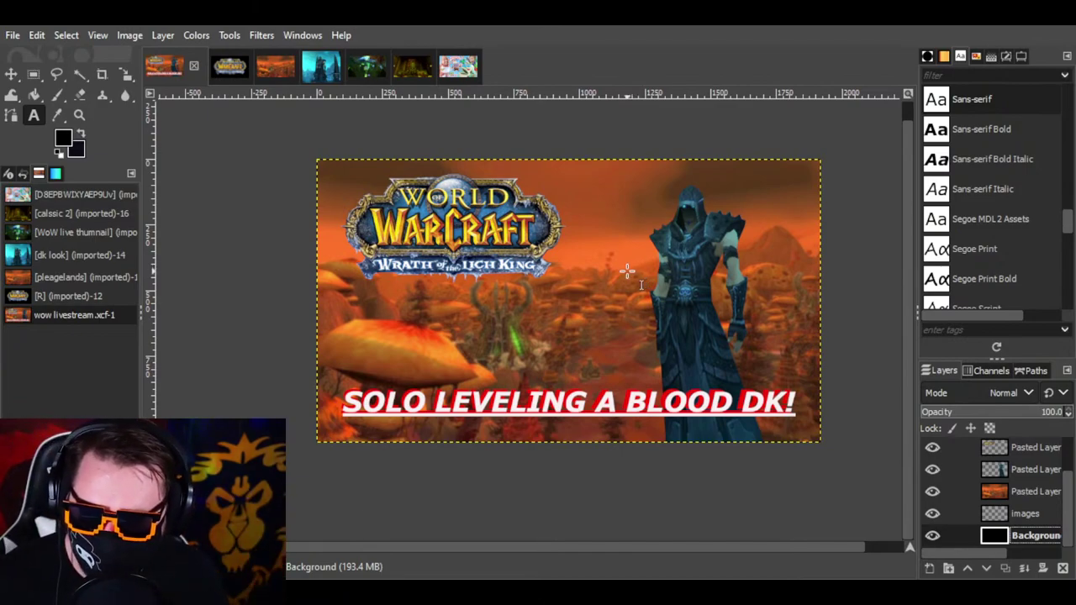
Step: Select the Zoom tool and set its Tool Options direction to Zoom out
click(79, 116)
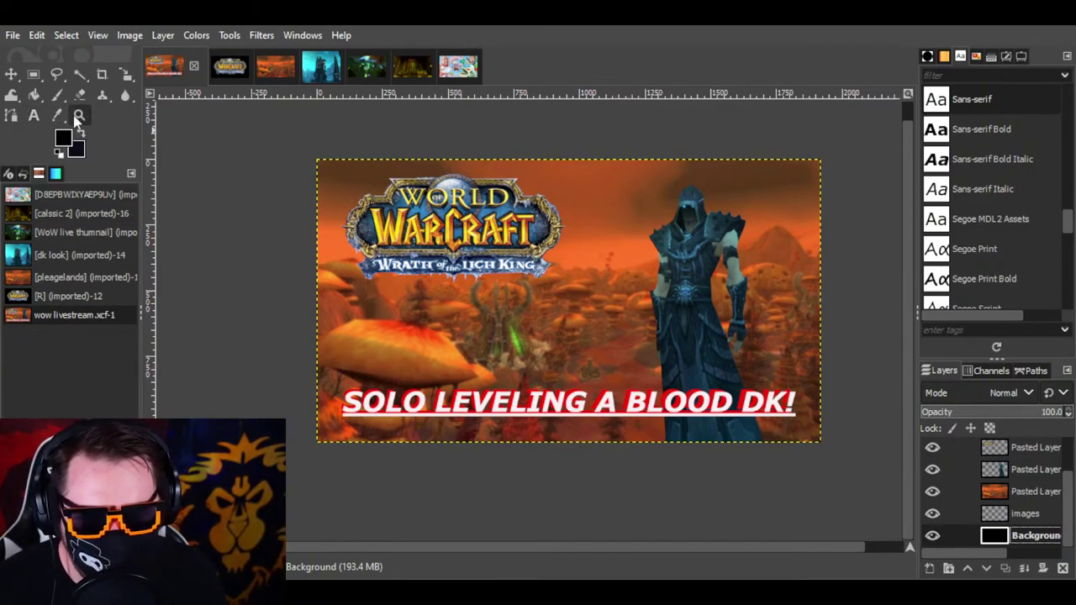
click(930, 57)
click(946, 57)
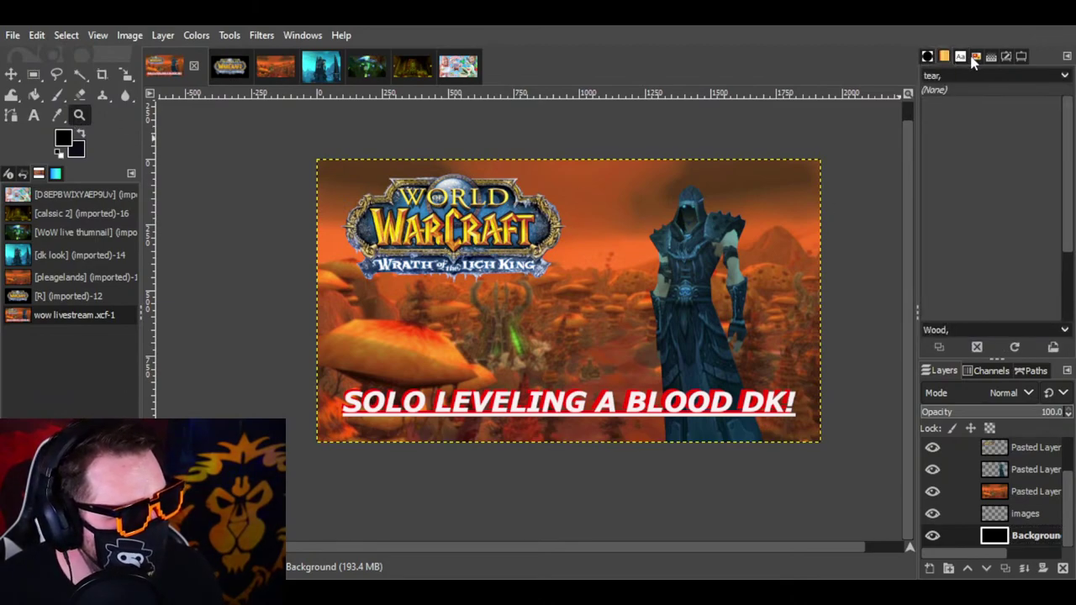
click(962, 59)
click(976, 58)
click(998, 59)
click(1012, 60)
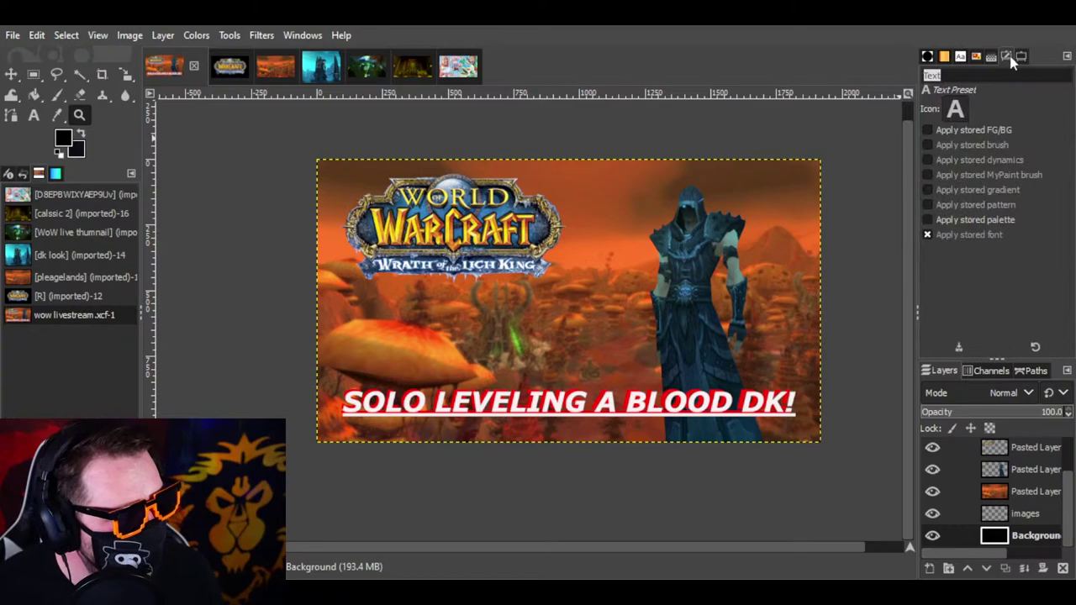
click(1022, 57)
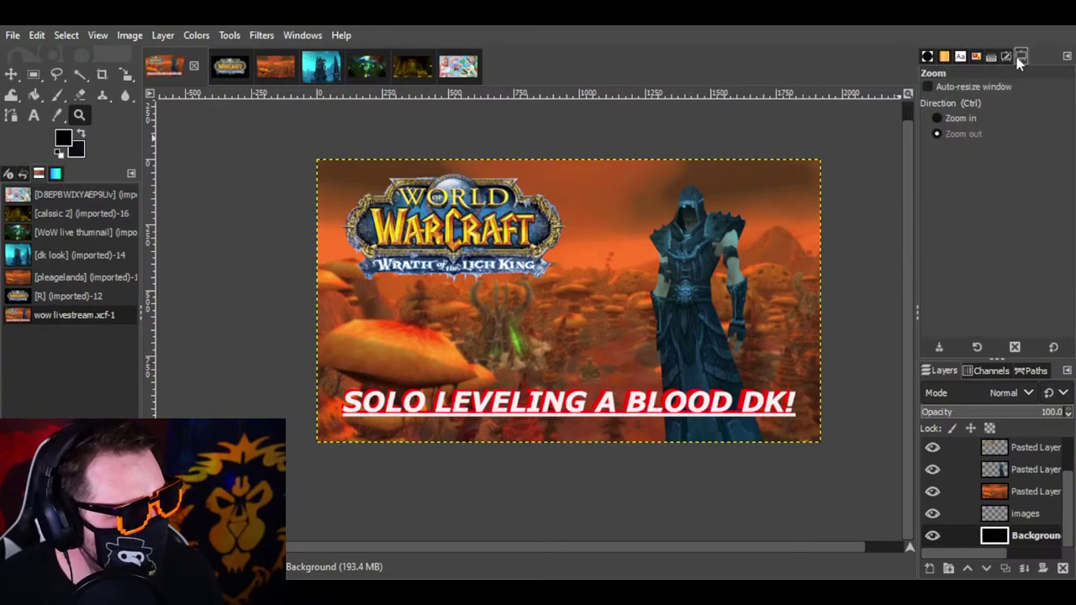
click(938, 133)
Step: Zoom out four steps to preview the thumbnail small, then zoom back in
click(569, 304)
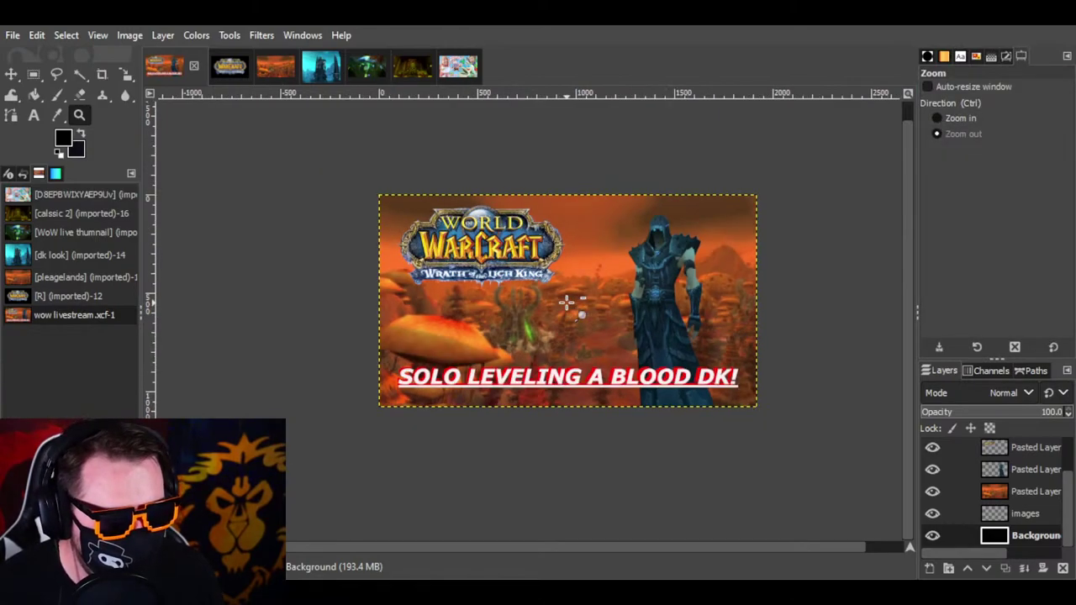
click(568, 304)
click(569, 303)
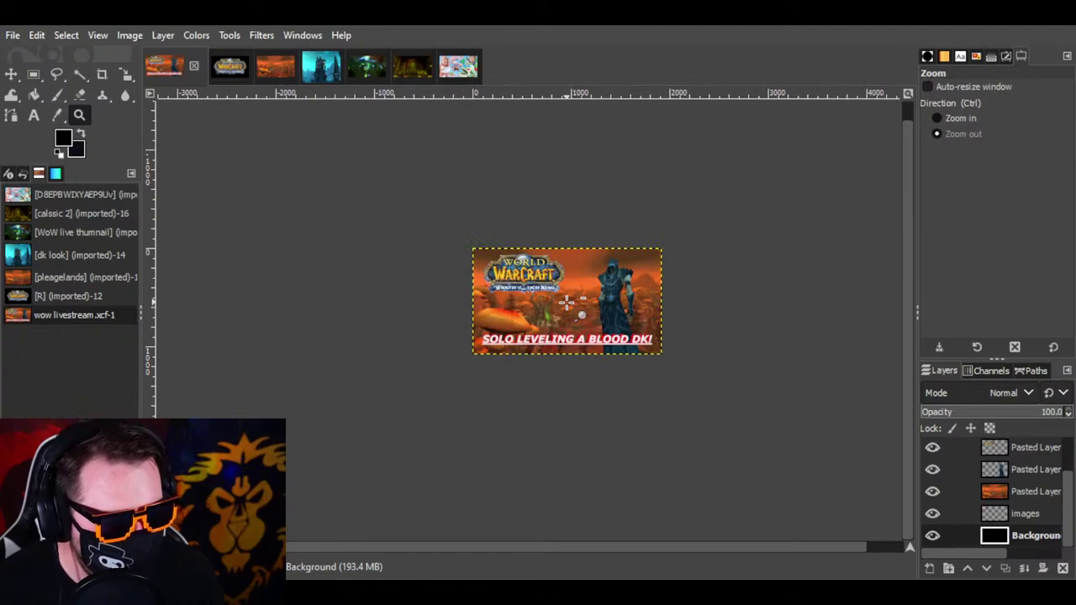
click(569, 303)
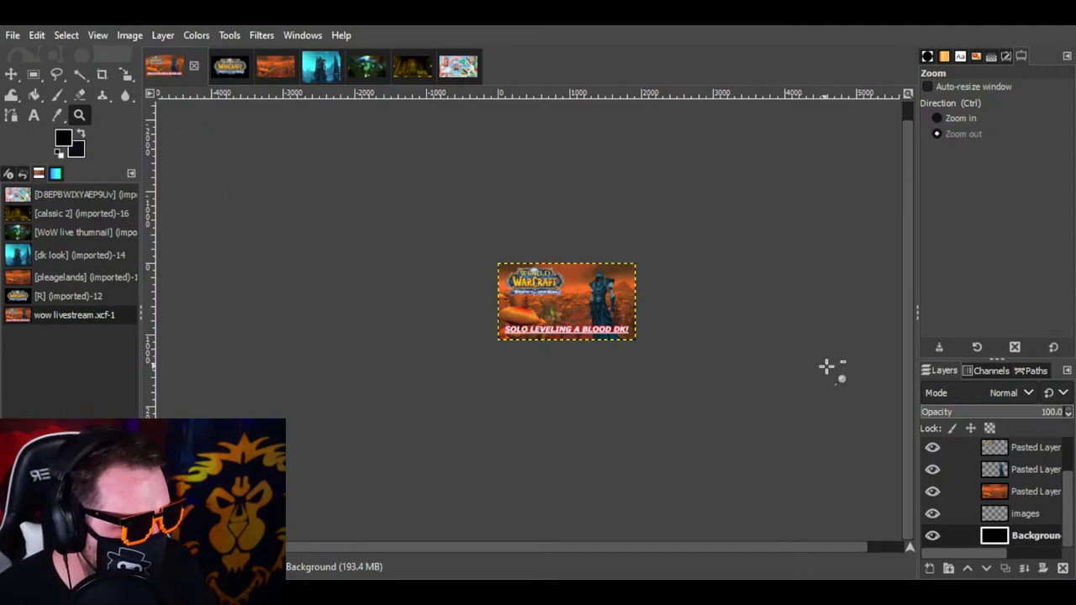
click(937, 118)
click(563, 317)
Step: Zoom in one more step and hide the red shadow text layer
click(563, 316)
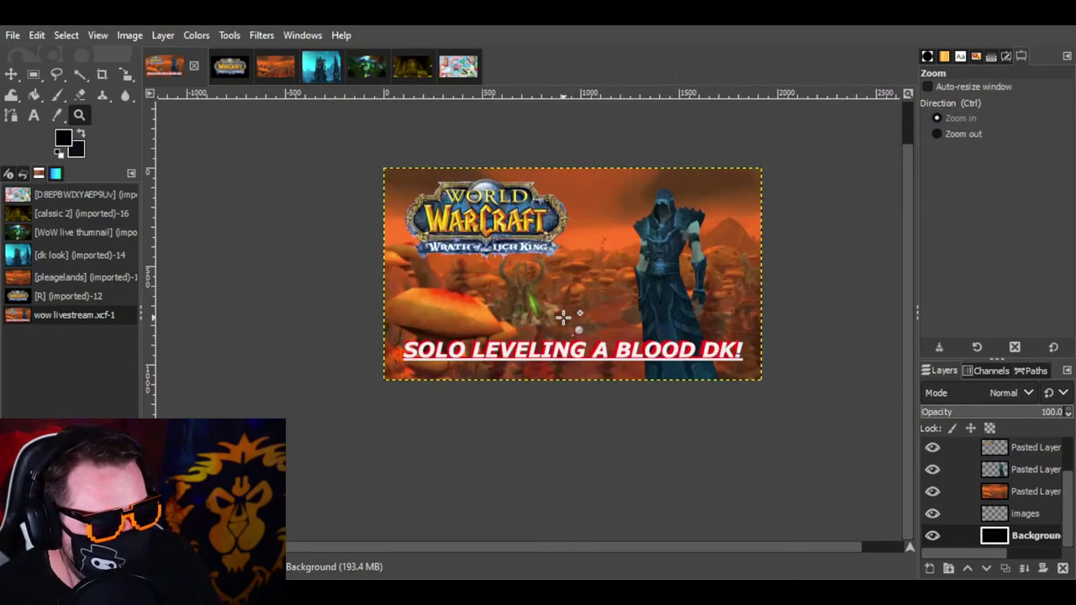
click(34, 115)
scroll(966, 504, up, 2)
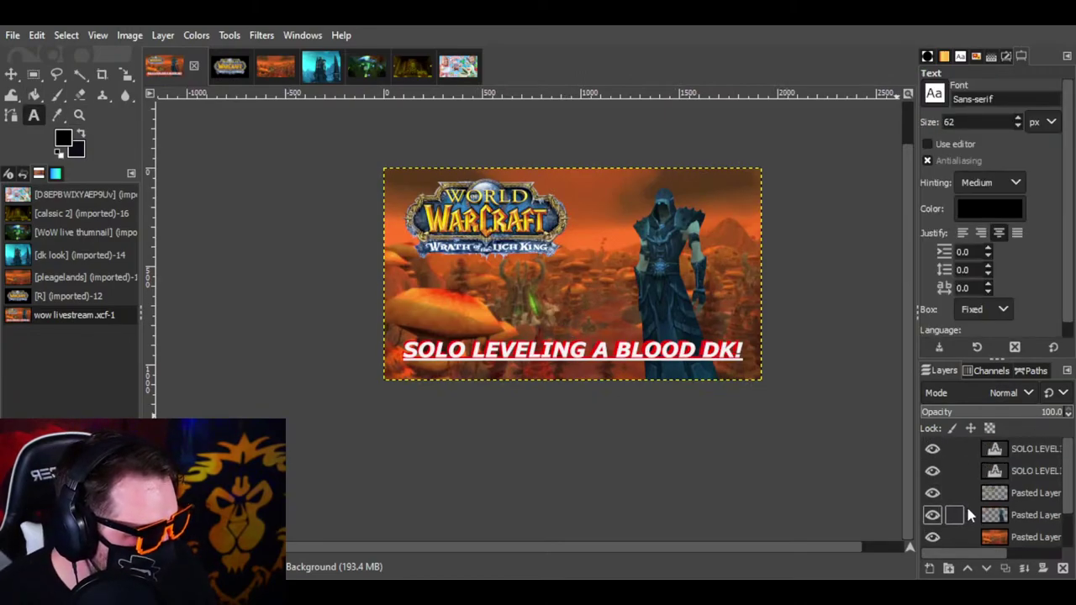
click(934, 472)
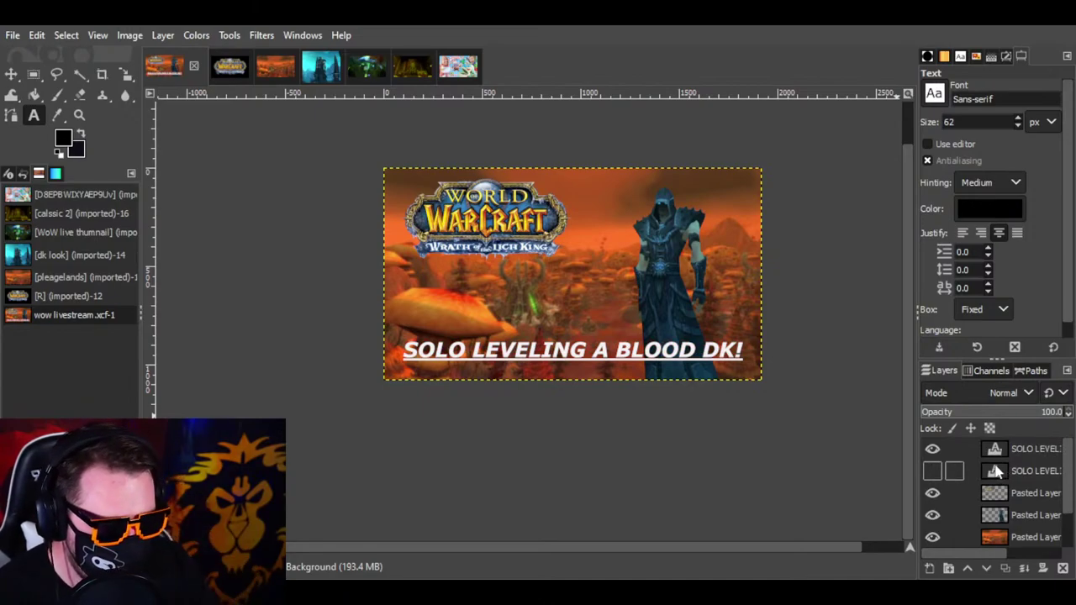
Step: Select the whole white title text and enlarge it to 112 px
click(650, 369)
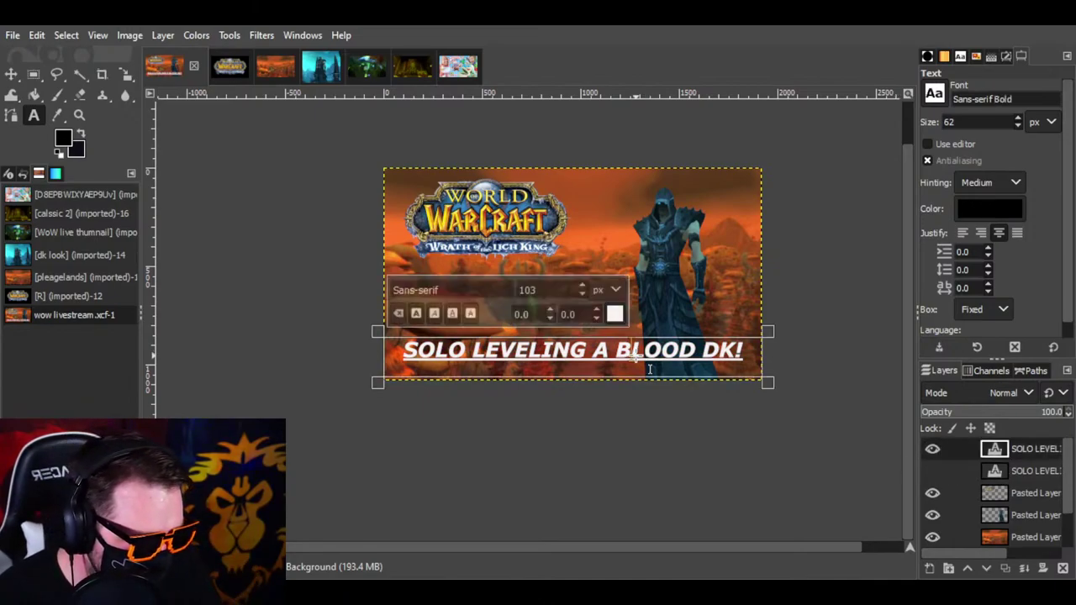
drag(750, 350, 399, 350)
scroll(581, 290, up, 6)
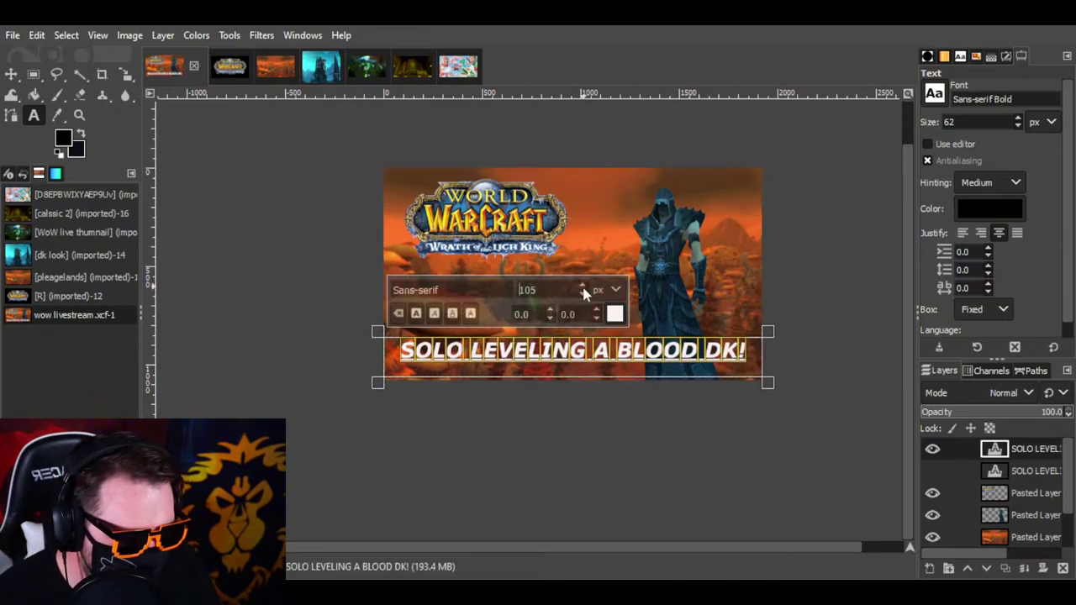
scroll(586, 293, up, 1)
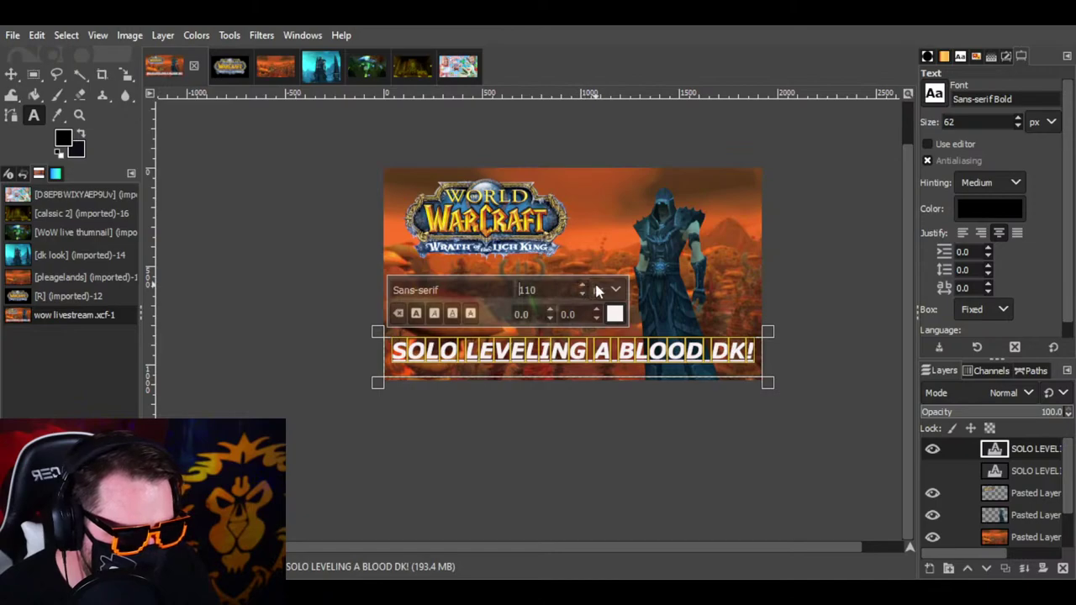
scroll(586, 291, up, 2)
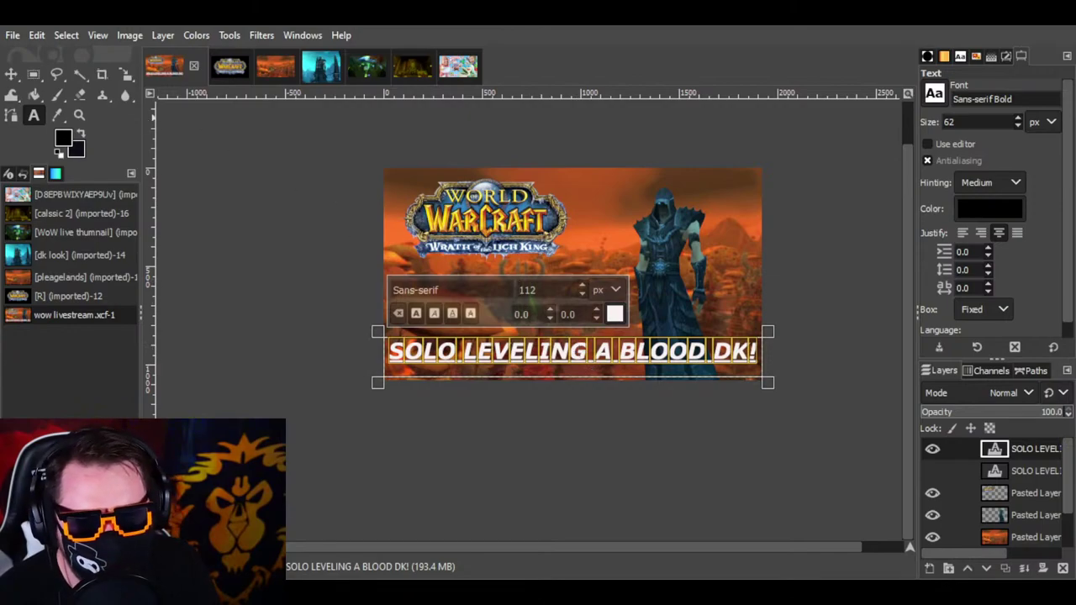
click(12, 75)
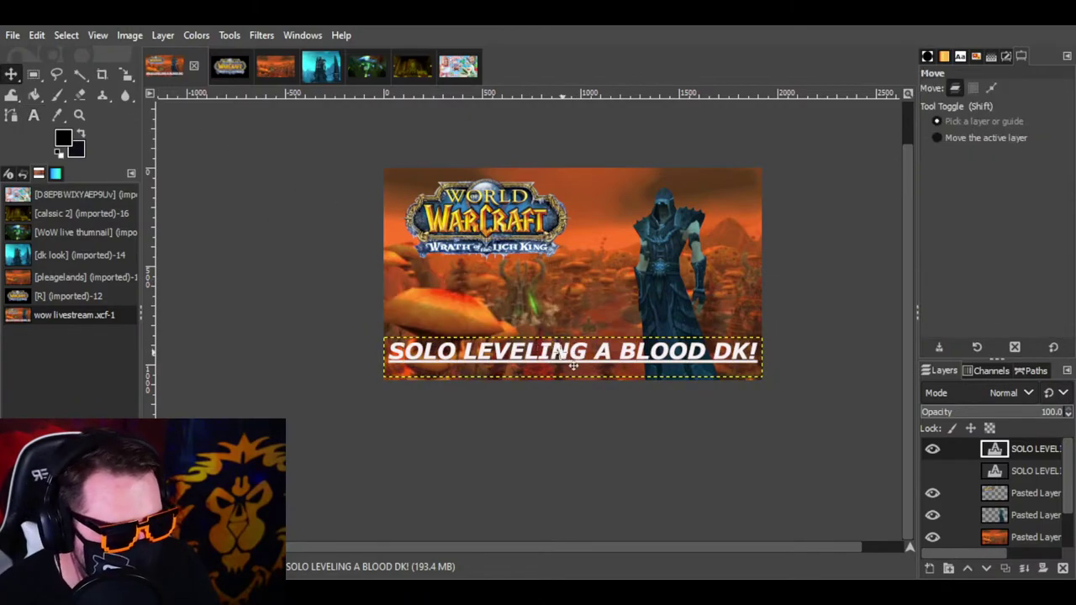
Step: Nudge the white title up slightly and compare it against the red shadow layer
drag(560, 366, 559, 336)
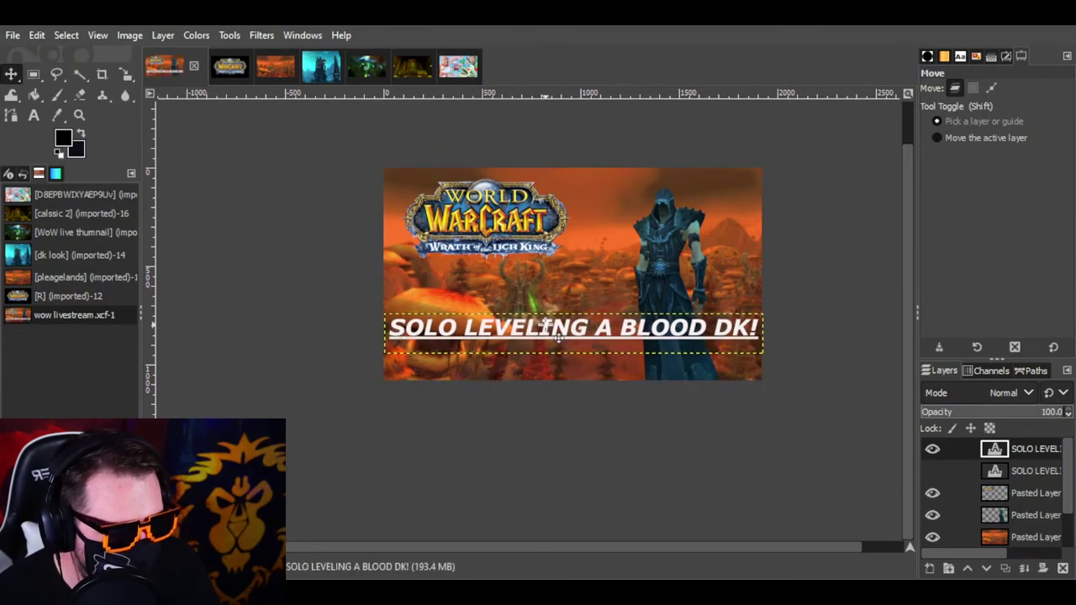
click(1005, 473)
click(933, 471)
click(933, 449)
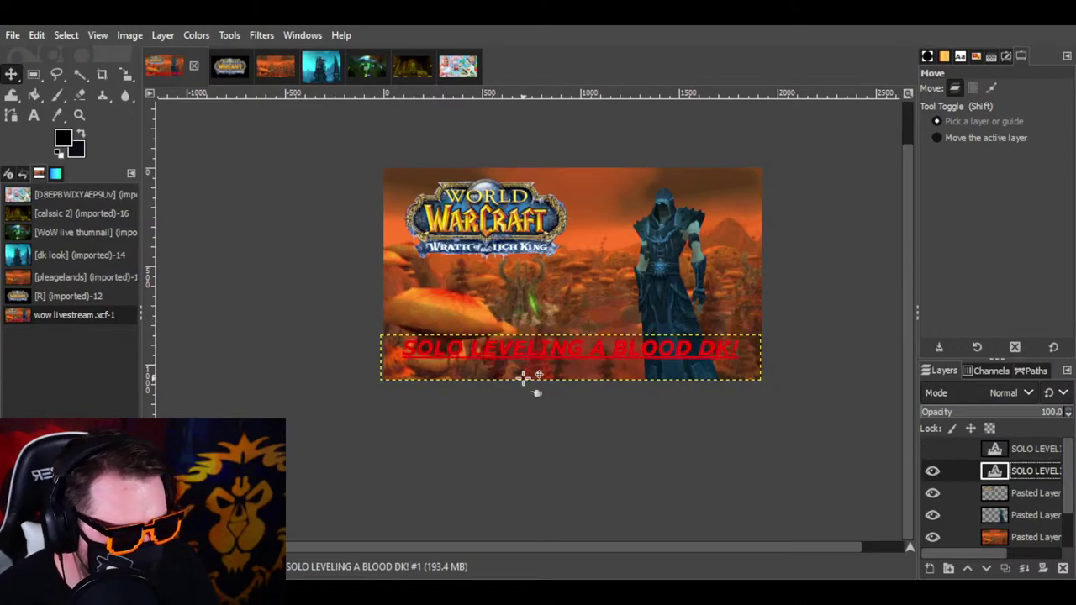
click(934, 450)
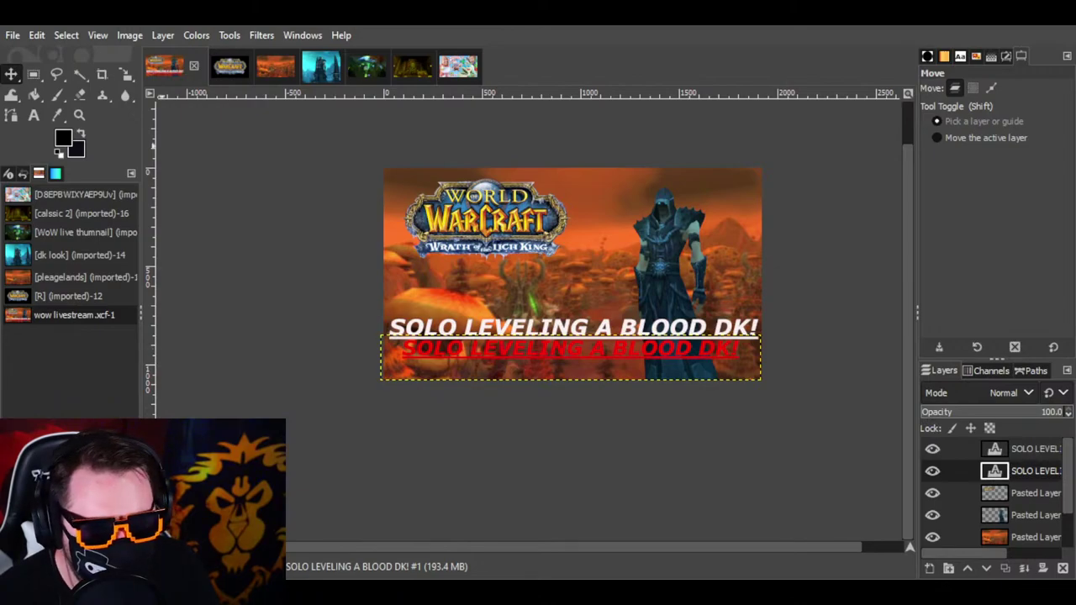
Step: Widen the white title's text box to a fixed size, then hide its layer
click(33, 116)
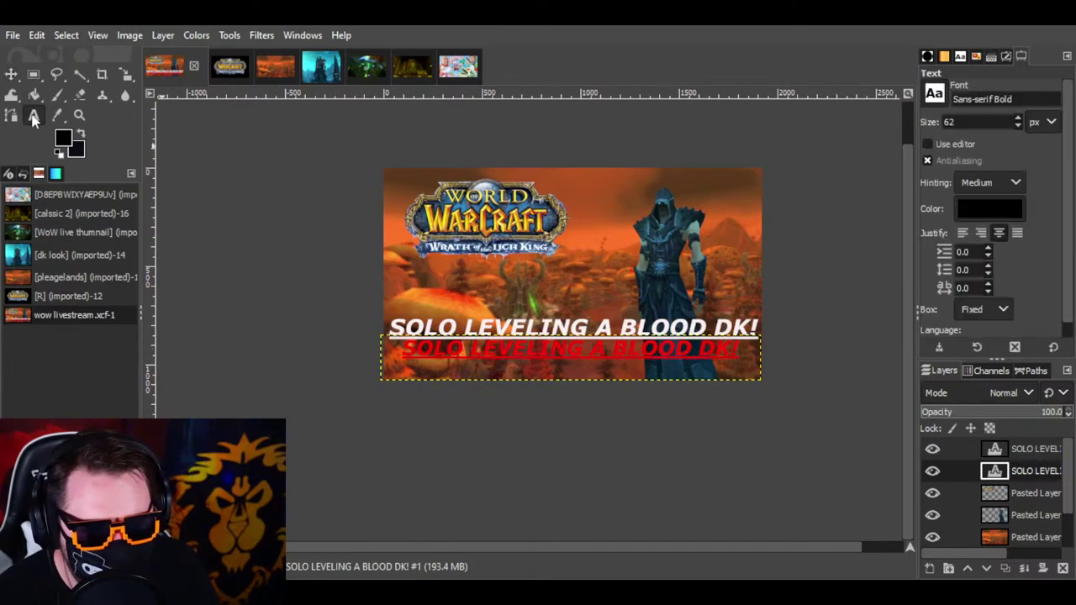
click(473, 353)
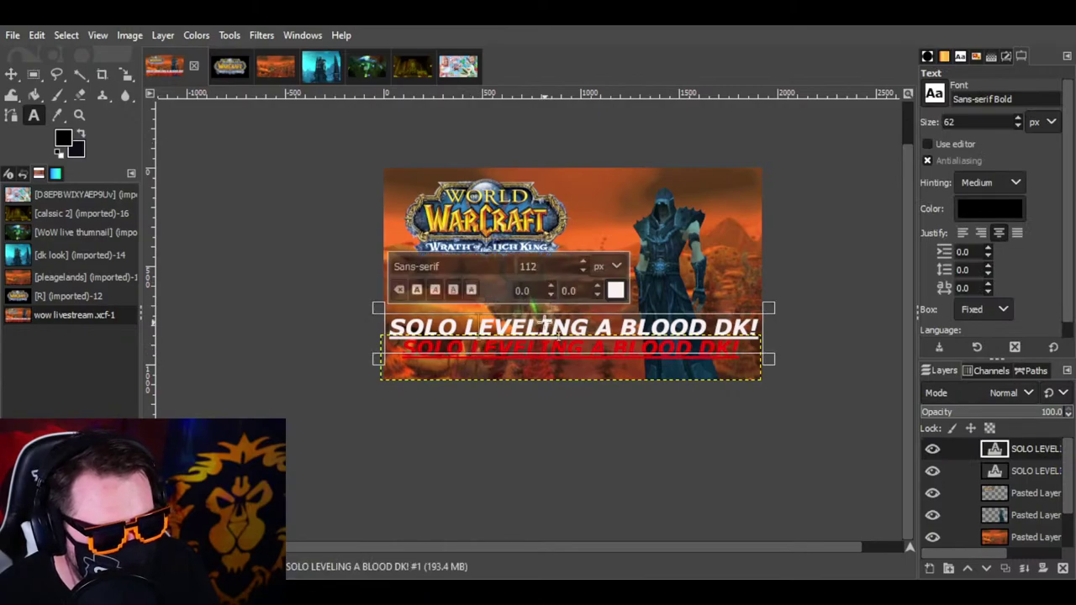
click(519, 360)
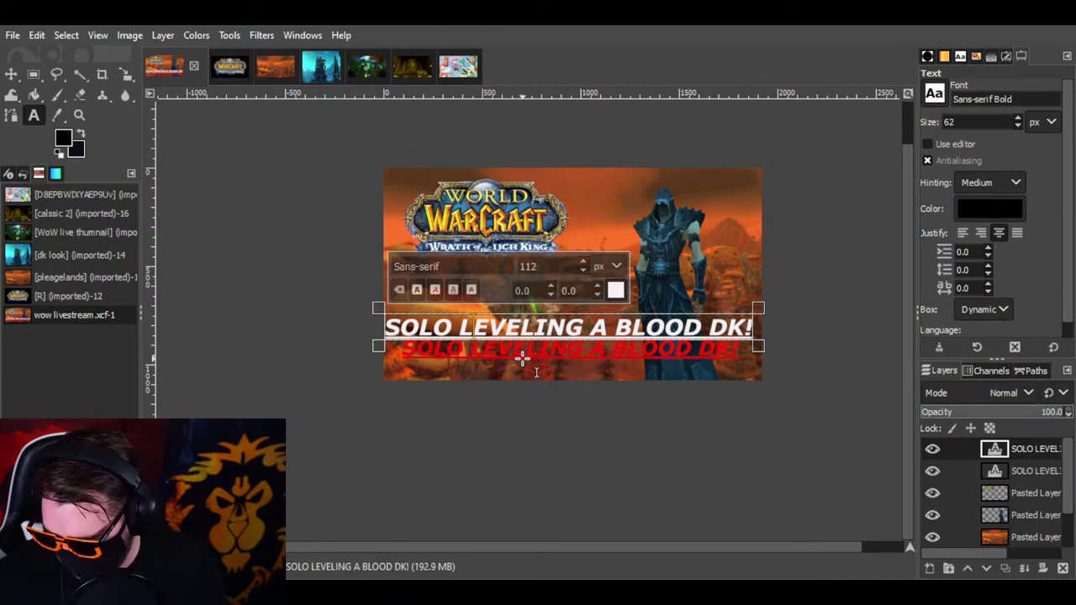
click(521, 359)
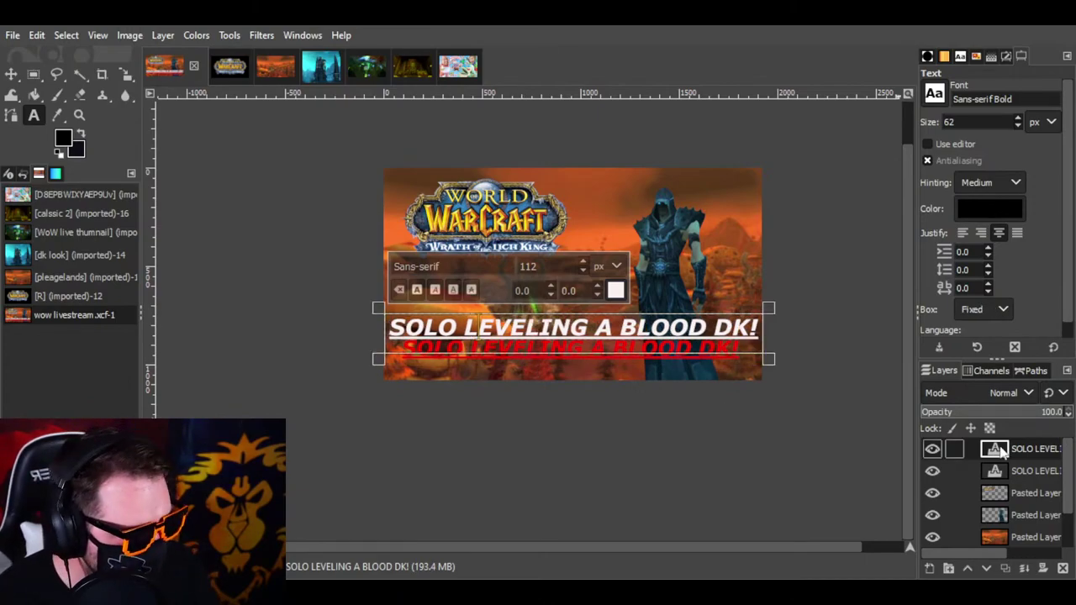
click(934, 449)
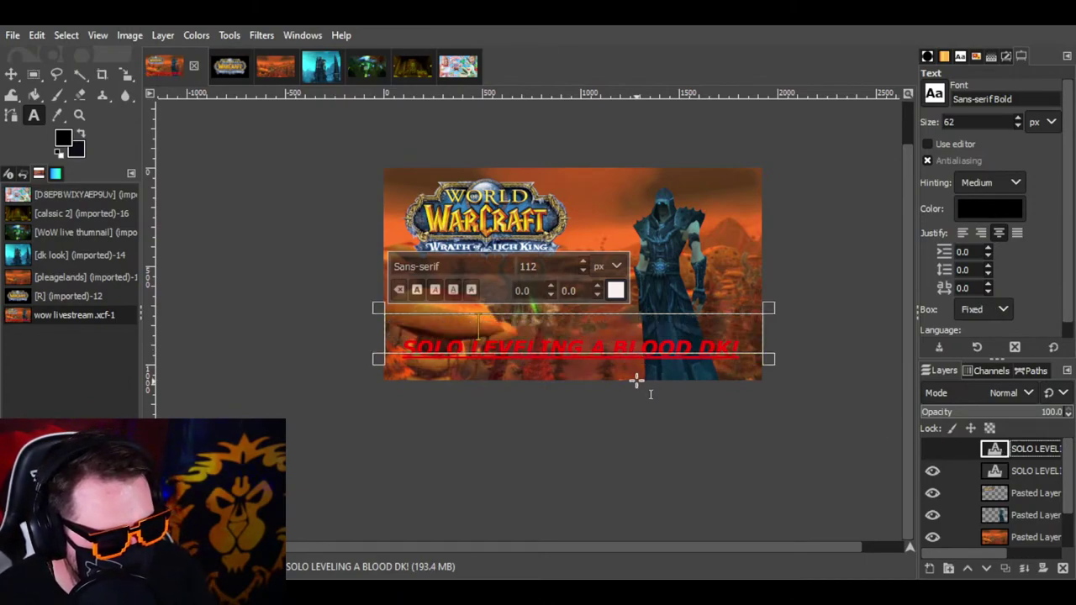
Step: Enlarge the red shadow text to 111 px and show the white title layer again
click(711, 352)
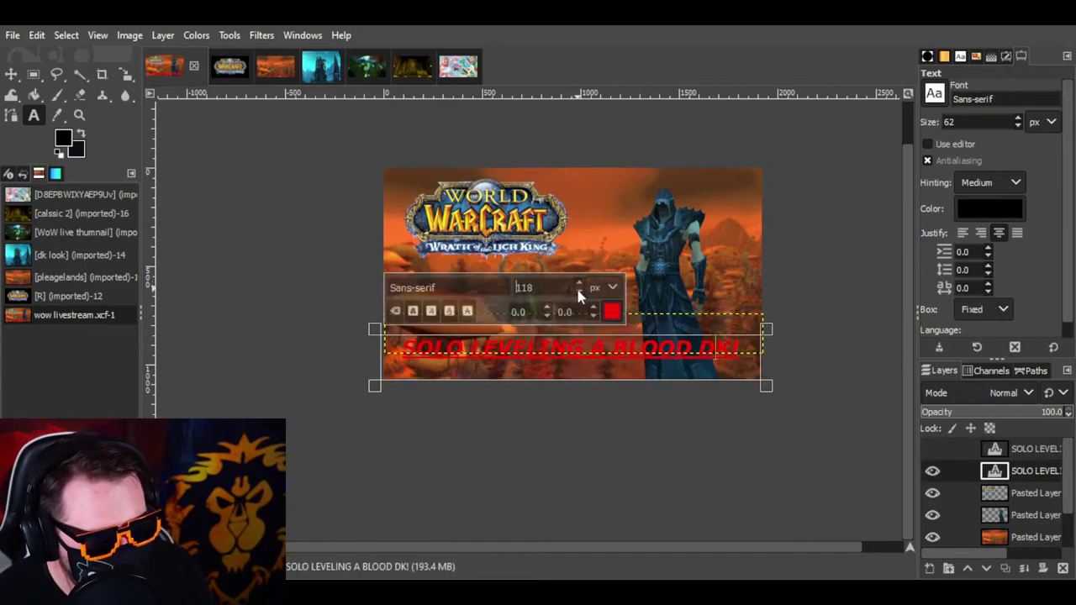
drag(740, 351, 404, 356)
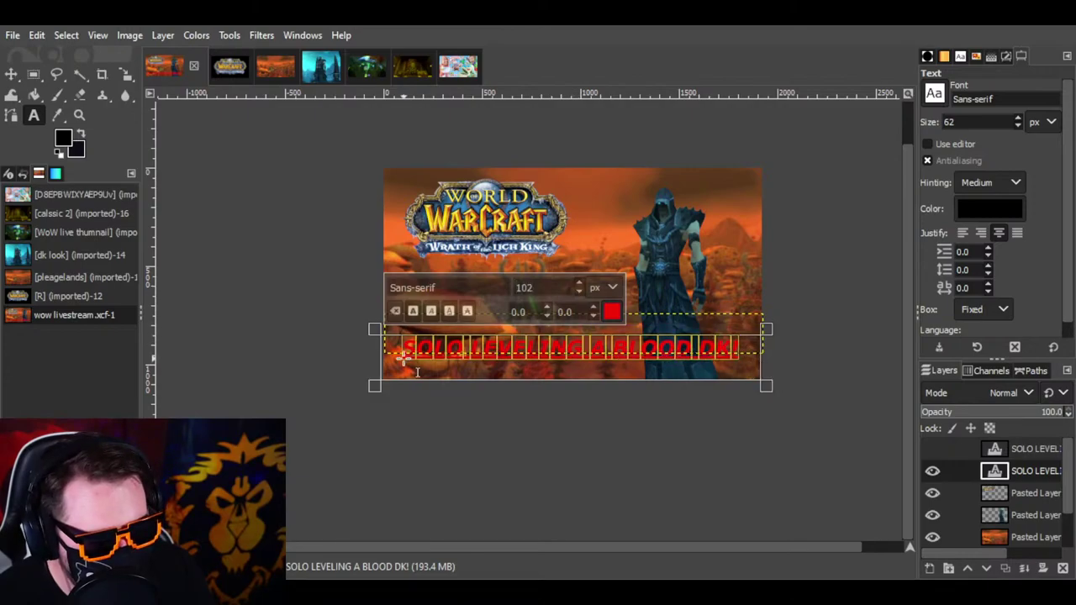
scroll(578, 287, up, 9)
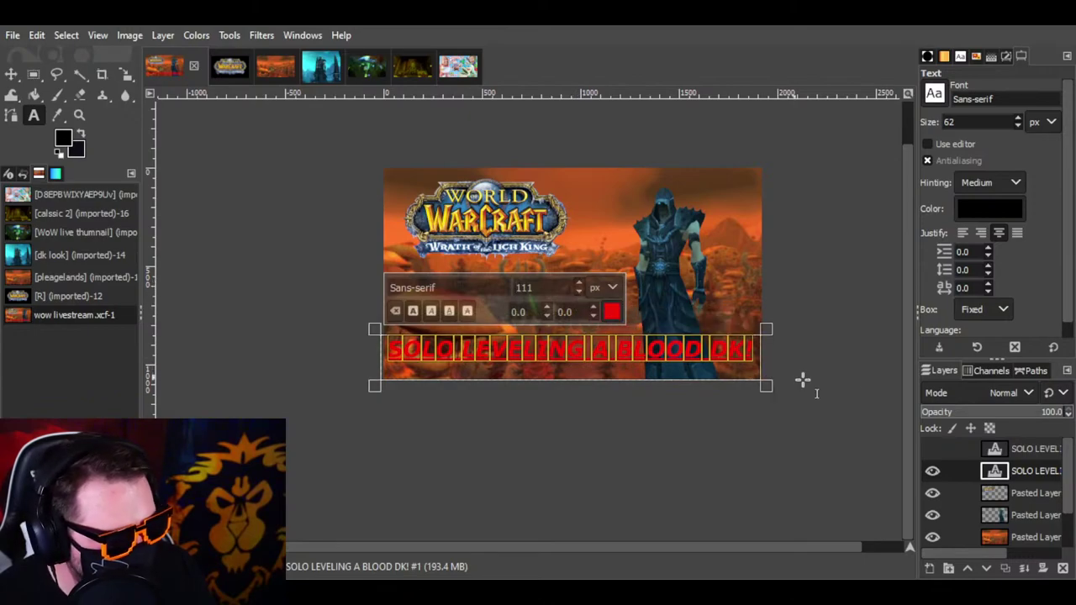
click(932, 450)
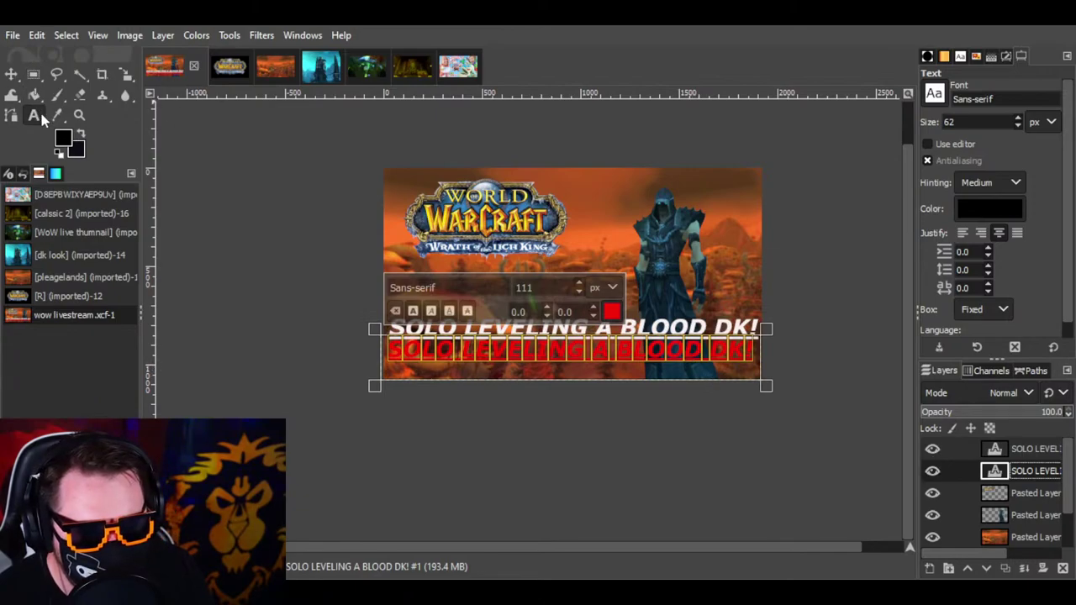
click(12, 75)
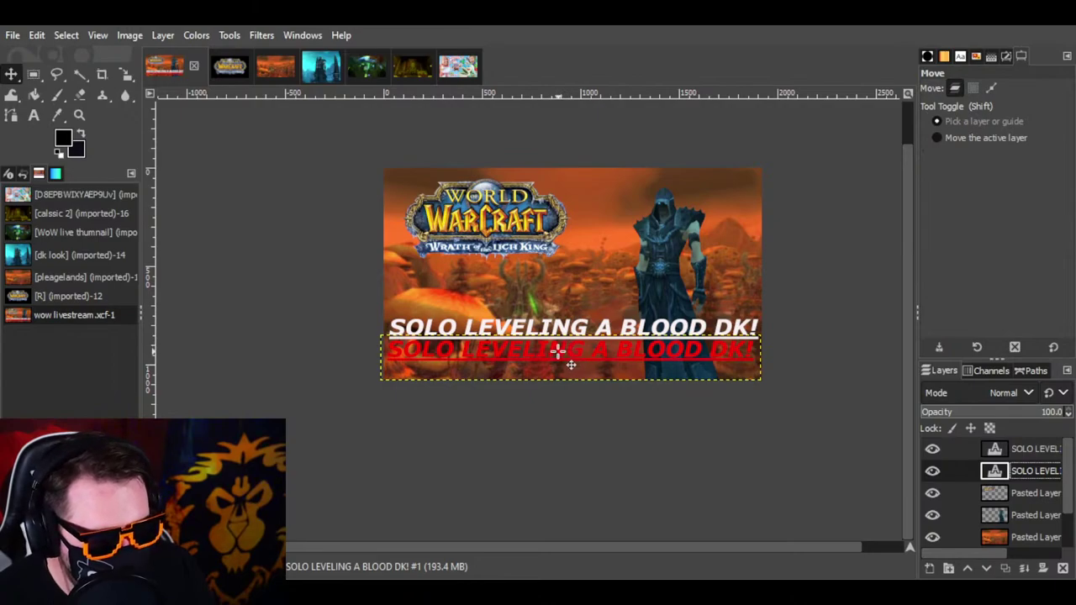
Step: Drag the red text up behind the white title and hide the white layer
mouse_move(558, 351)
mouse_down()
mouse_move(558, 327)
mouse_move(574, 343)
mouse_up()
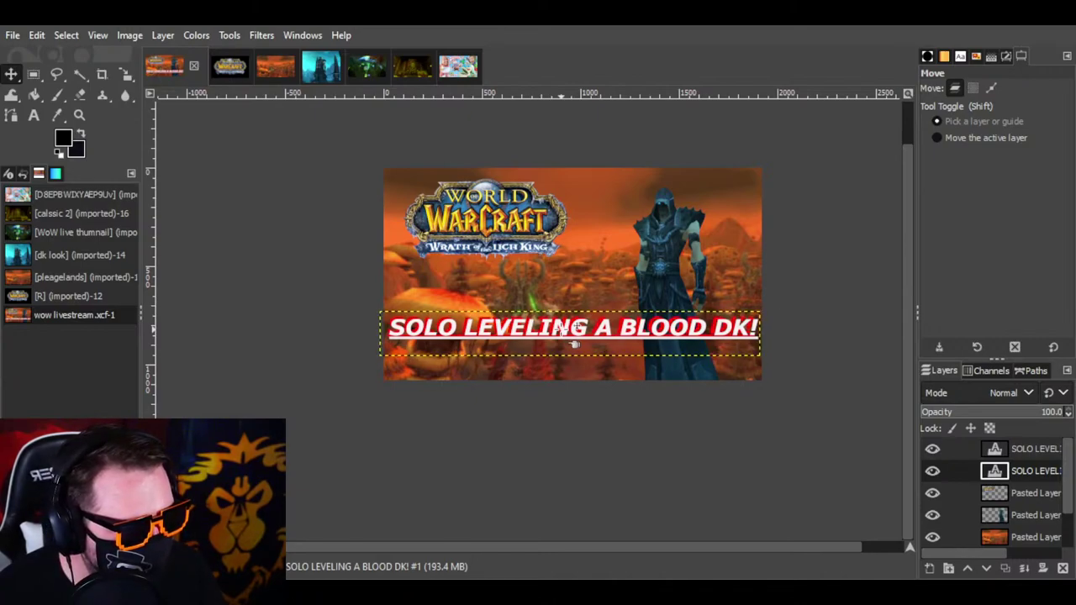
click(933, 449)
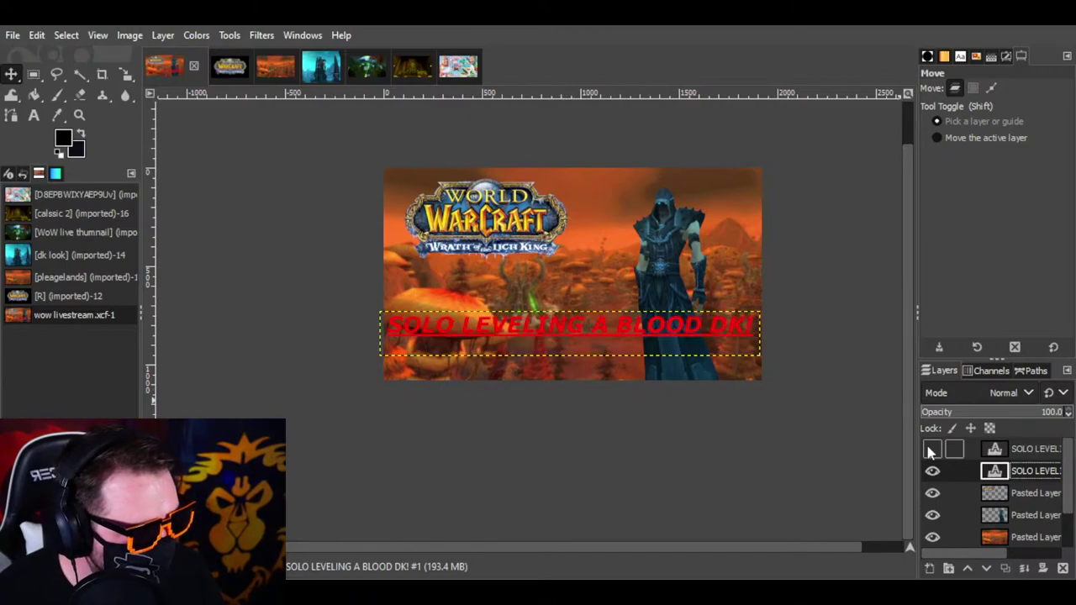
Step: Narrow the red text's box, enlarge it to 114 px, and show the white title again
click(33, 116)
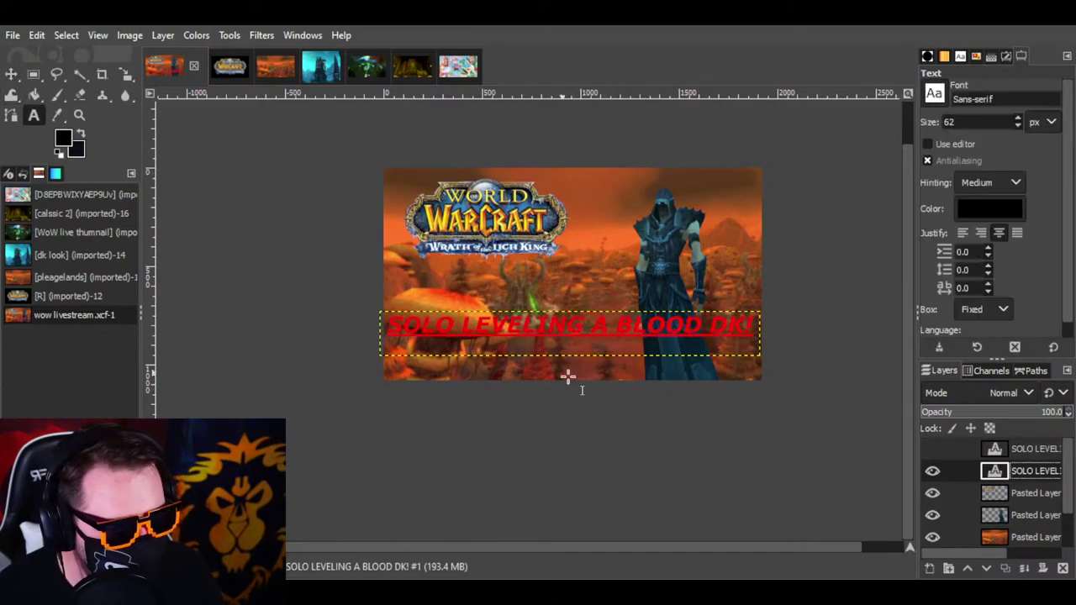
click(605, 328)
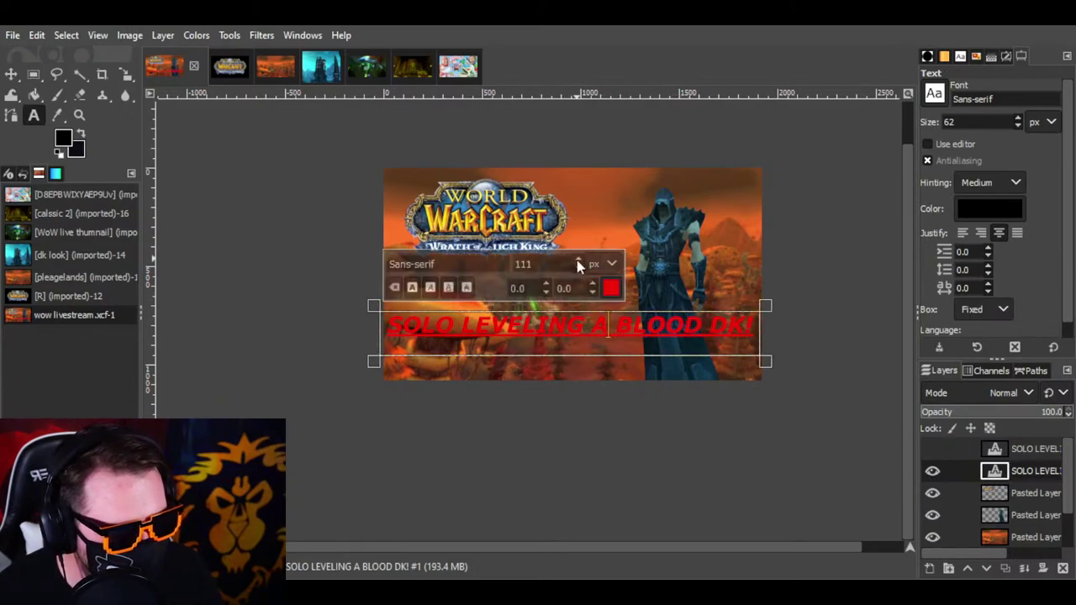
scroll(577, 260, up, 3)
drag(765, 336, 375, 311)
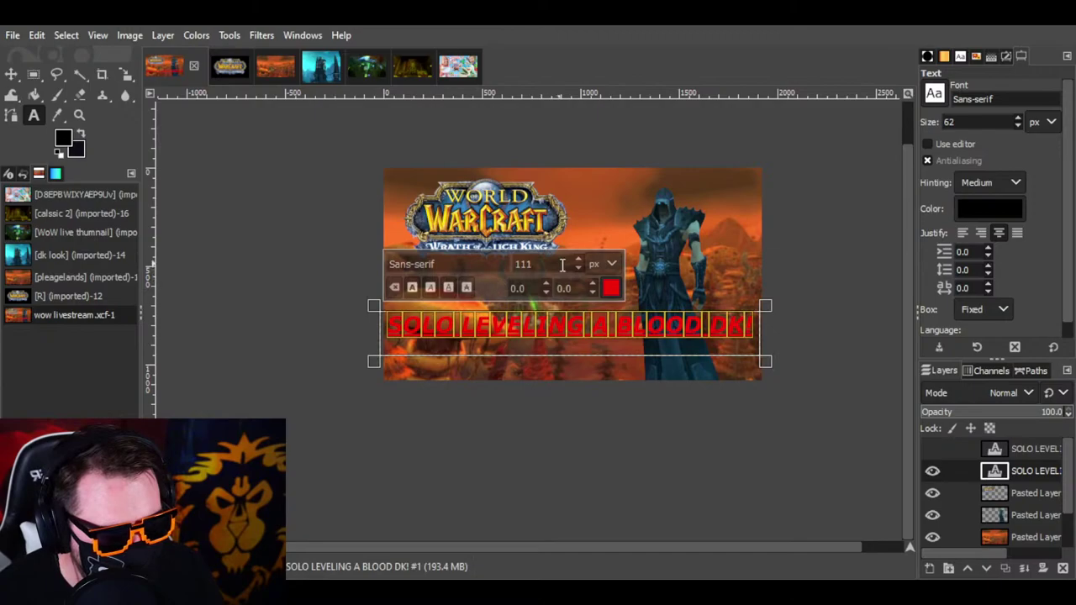
click(577, 260)
click(577, 261)
click(577, 261)
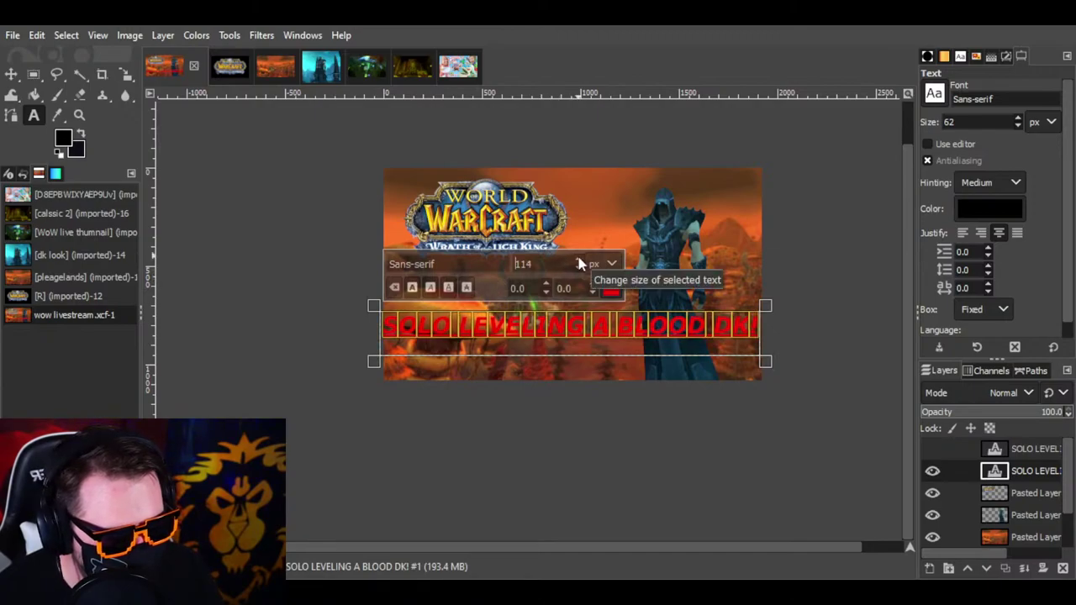
click(933, 449)
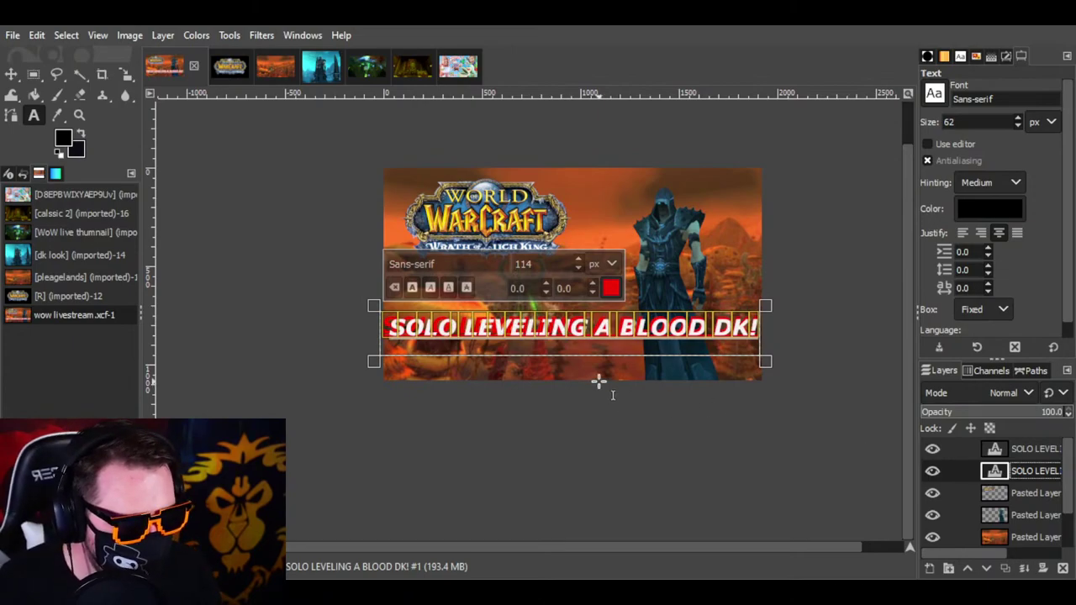
Step: Leave text editing and bring the Layers list back into view in the side panel
click(631, 451)
key(m)
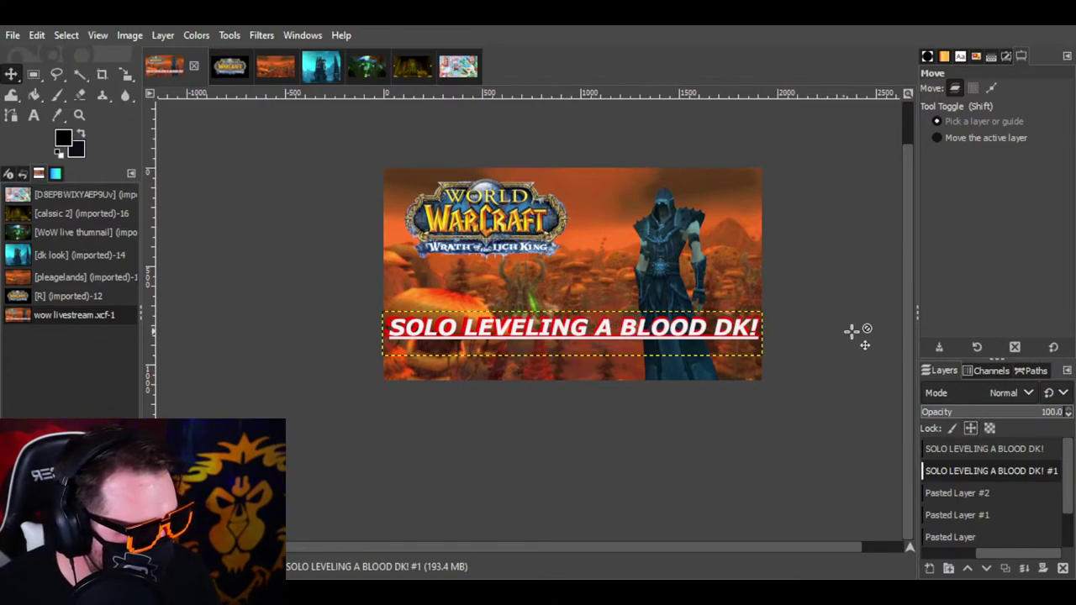
click(986, 373)
click(1028, 377)
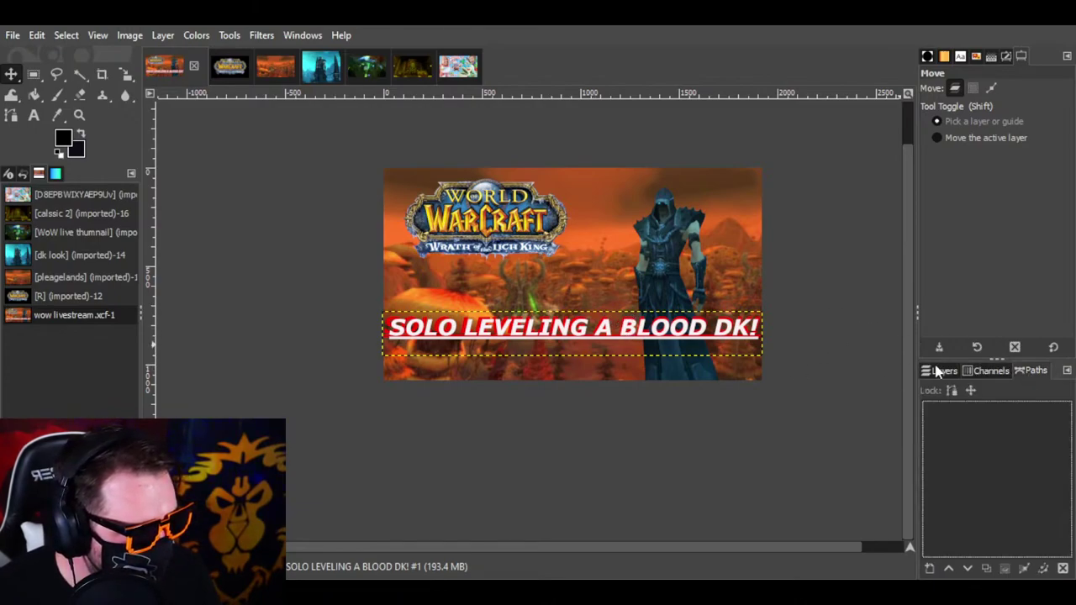
click(935, 372)
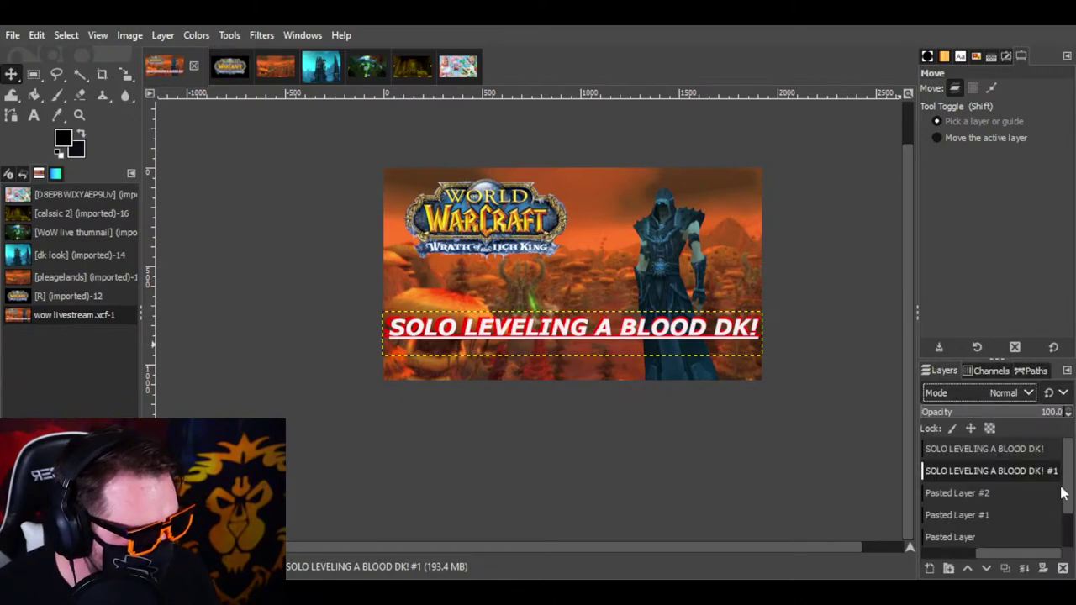
scroll(1062, 493, down, 2)
scroll(1052, 493, up, 2)
Step: Make the white title layer active, undoing an accidental delete of its text
click(956, 451)
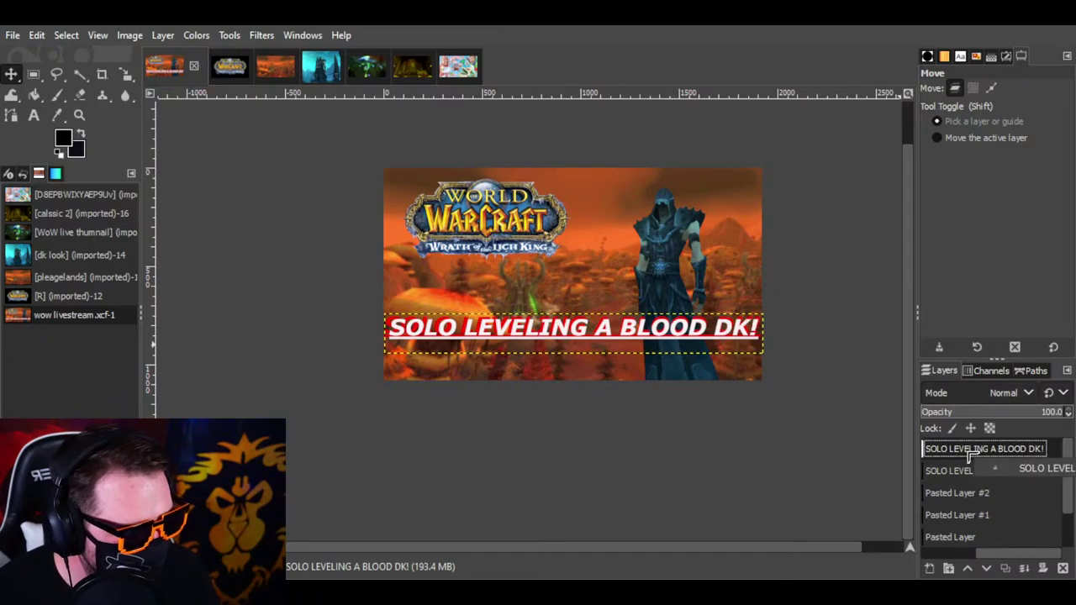
right_click(955, 455)
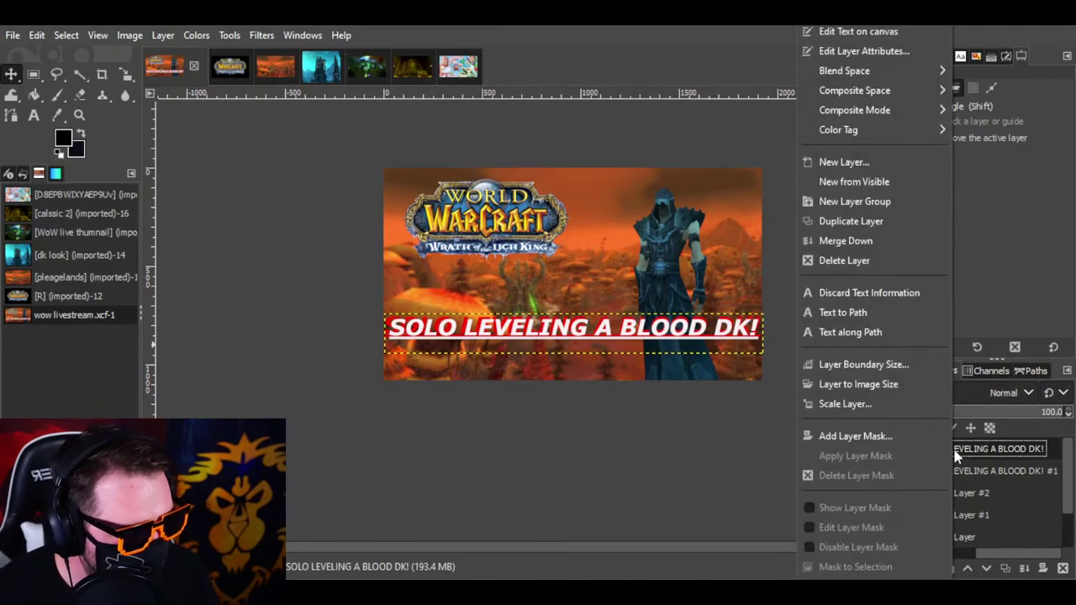
click(603, 434)
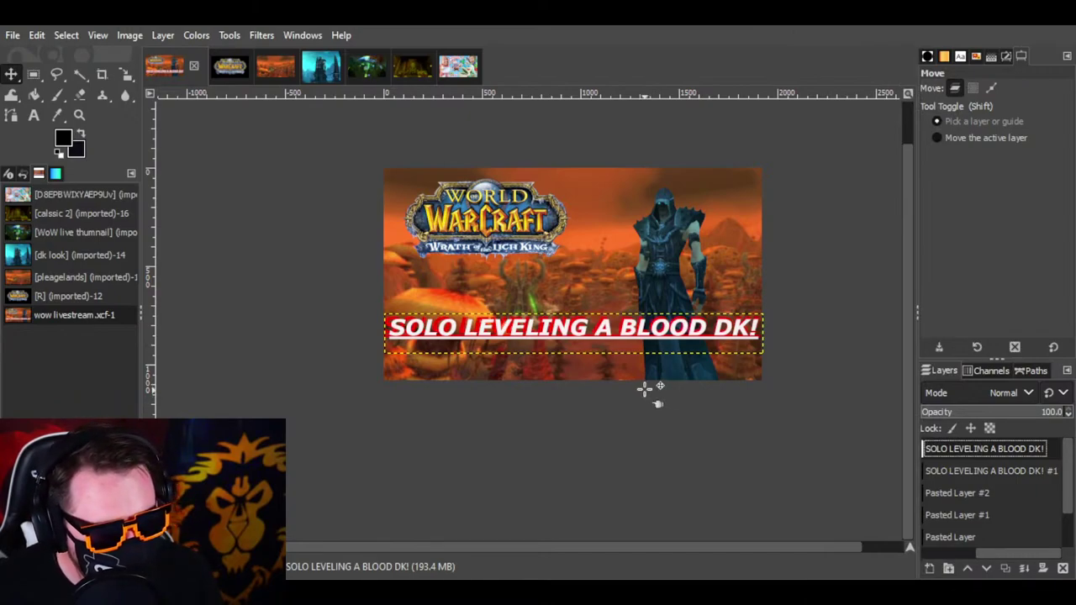
key(Delete)
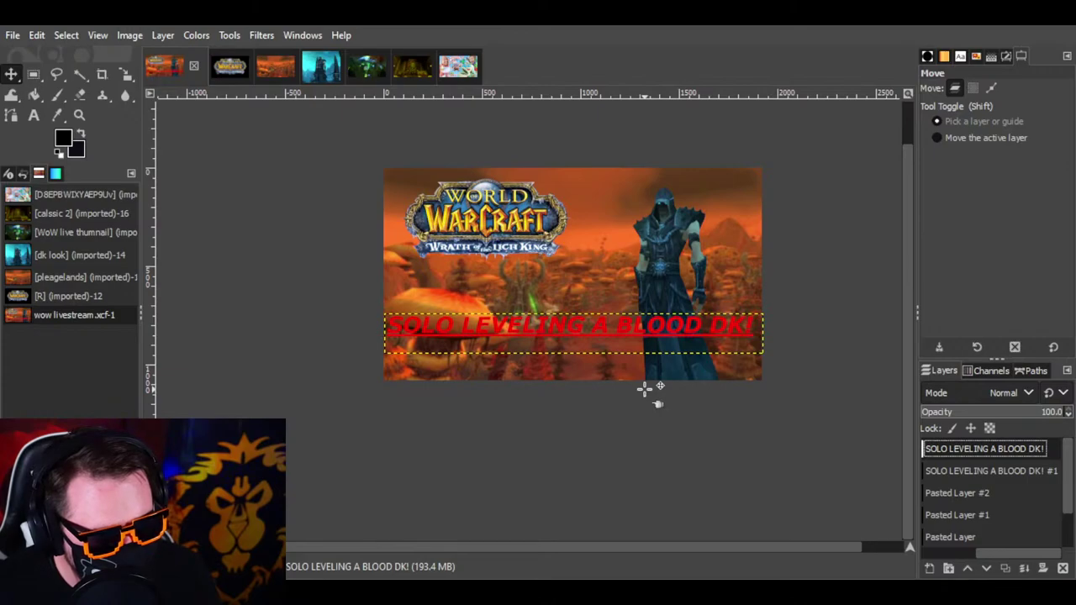
key(ctrl+z)
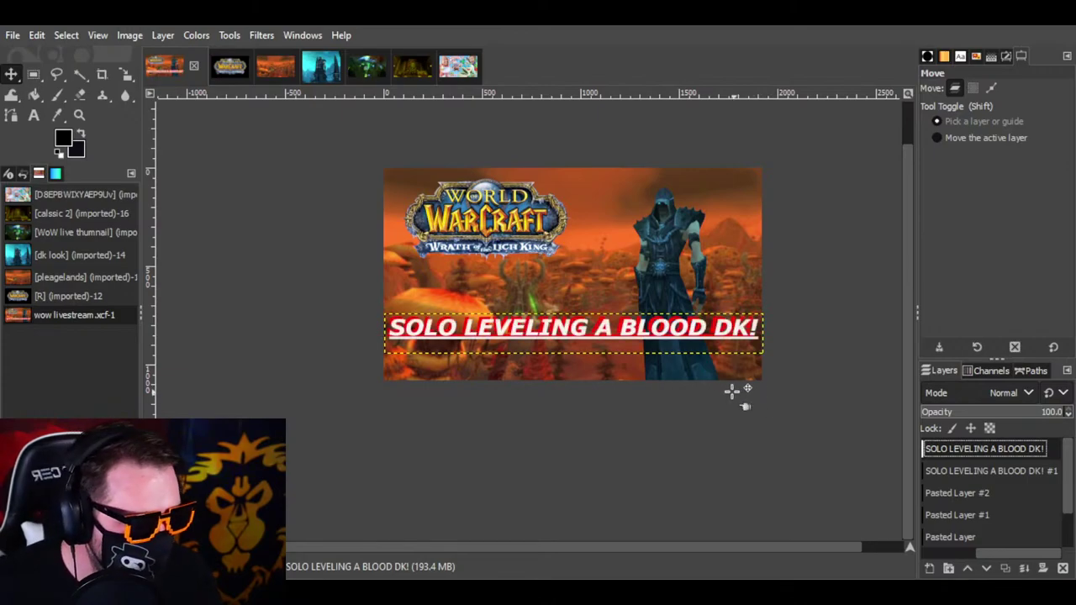
click(33, 115)
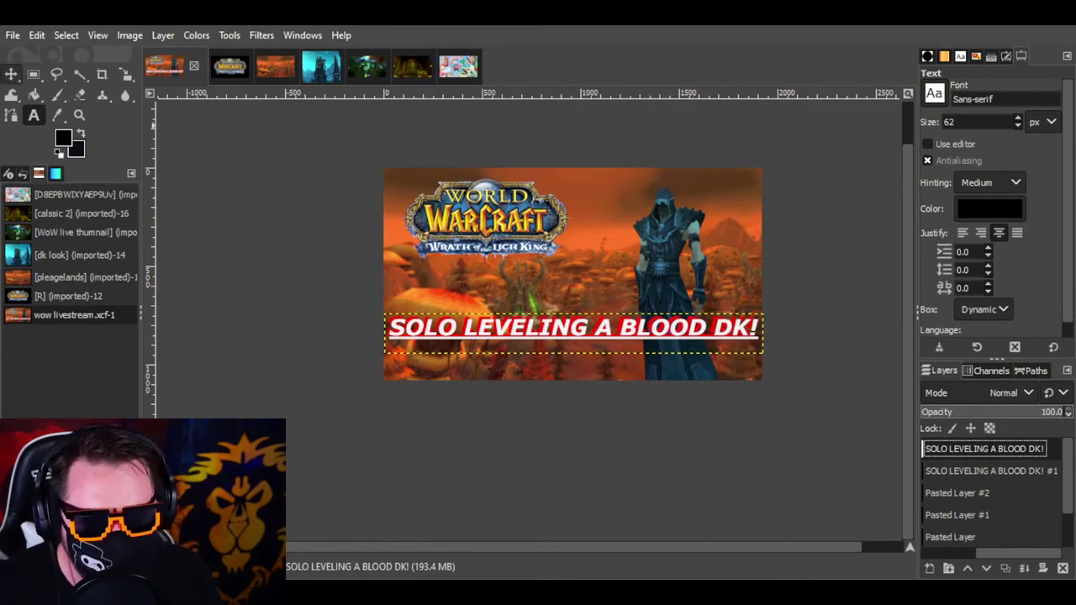
click(11, 72)
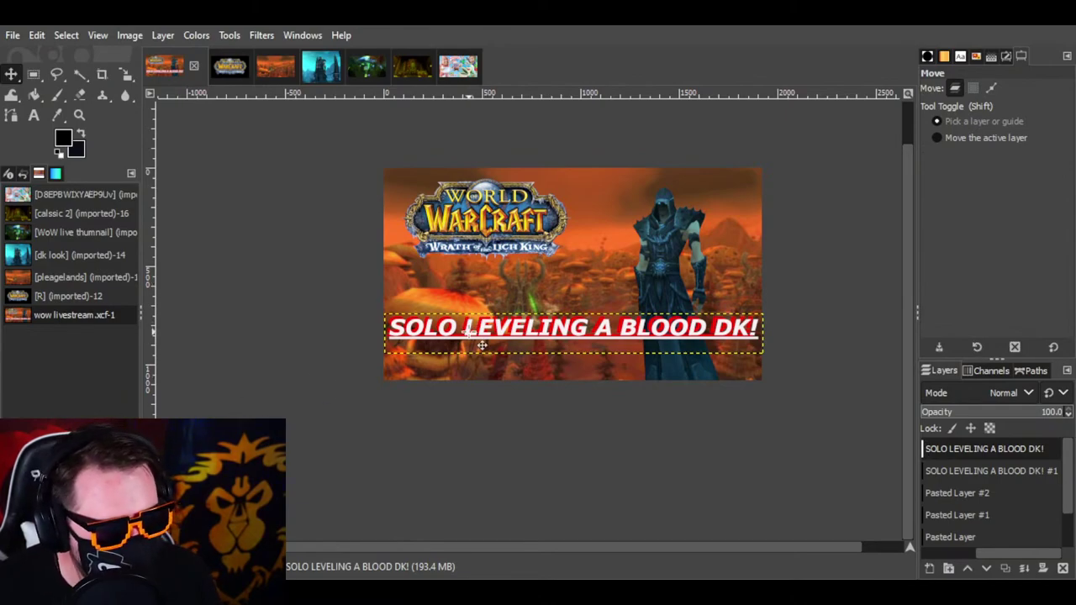
Step: Move the white title up and fine-tune the red text's size around 110–112 px
drag(481, 346, 476, 299)
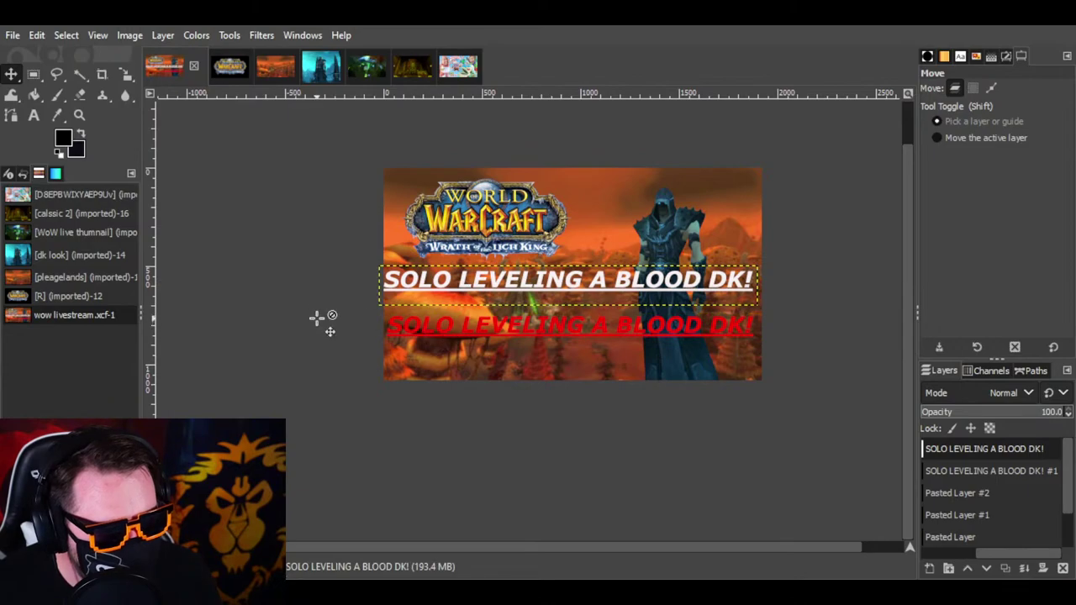
click(33, 115)
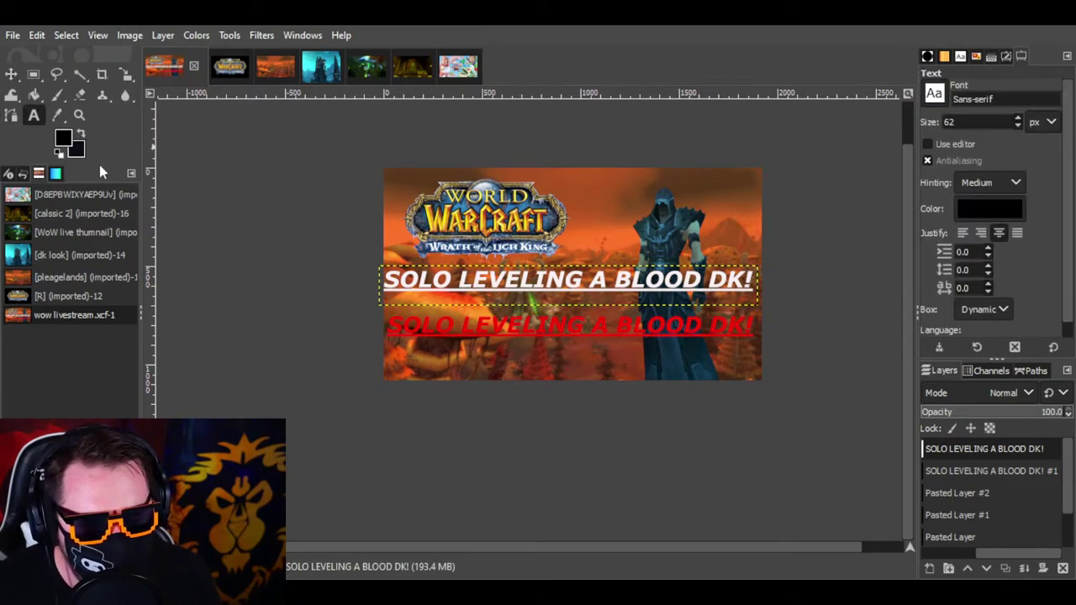
click(416, 326)
drag(388, 326, 787, 335)
click(577, 267)
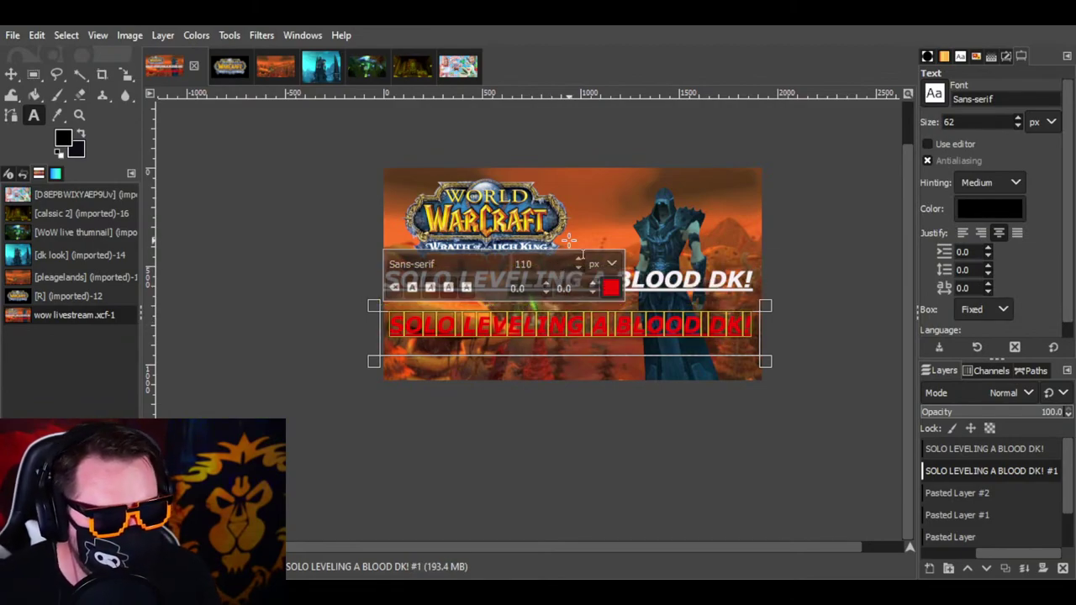
click(579, 262)
click(578, 261)
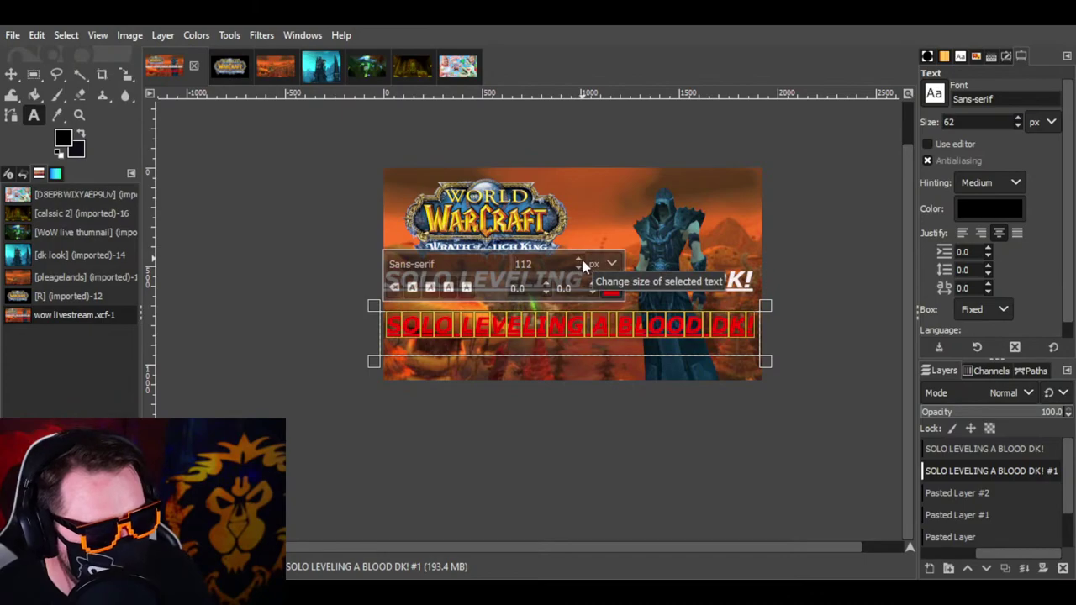
click(299, 245)
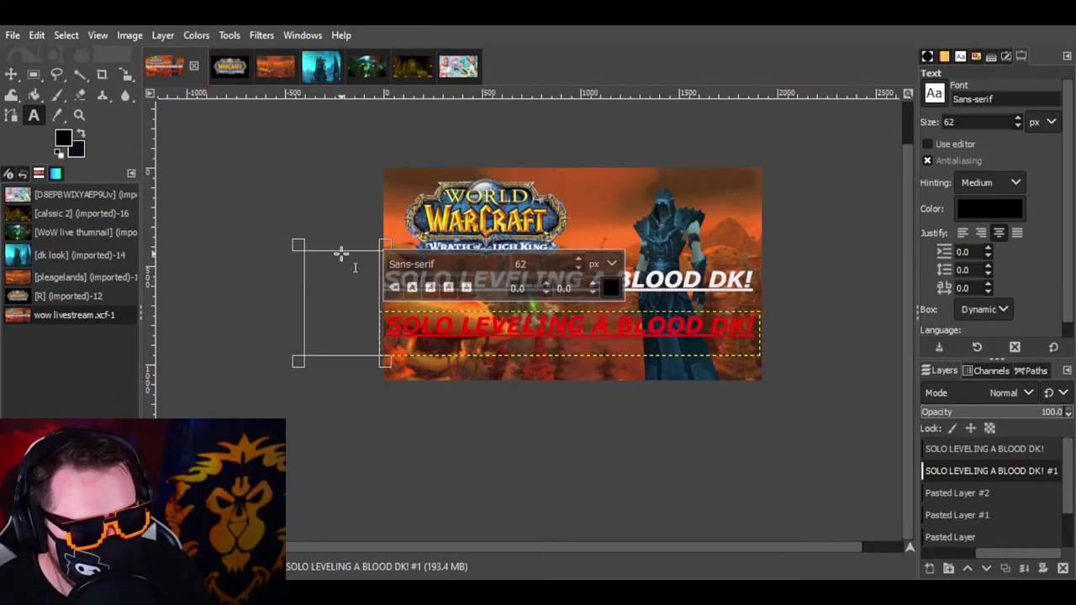
Step: Drag the white title down onto the red copy as its shadow, then select Background
click(743, 294)
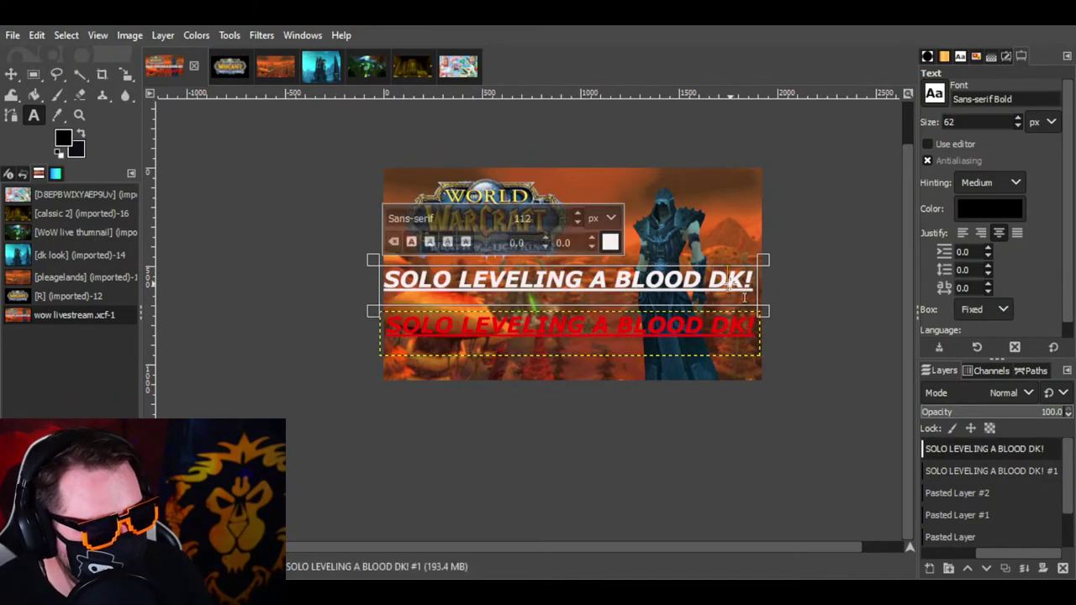
click(10, 74)
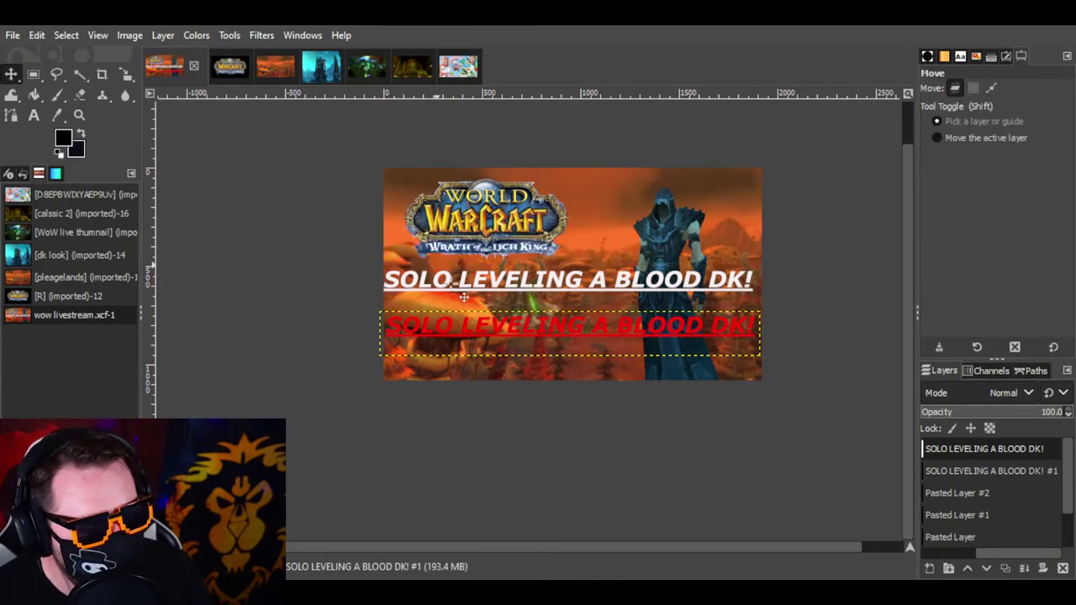
drag(547, 302, 548, 346)
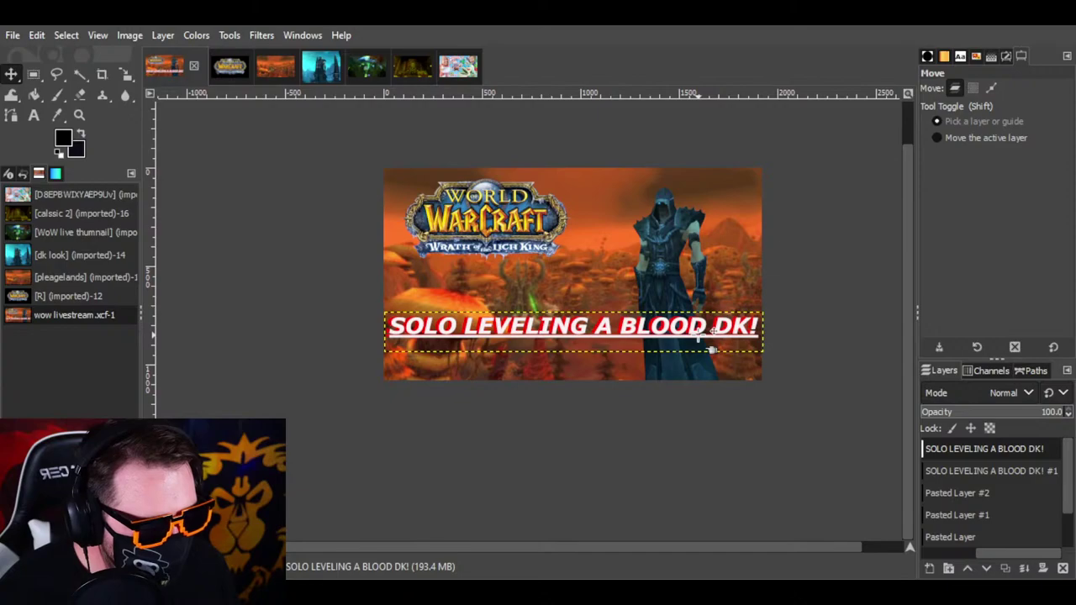
drag(707, 345, 707, 346)
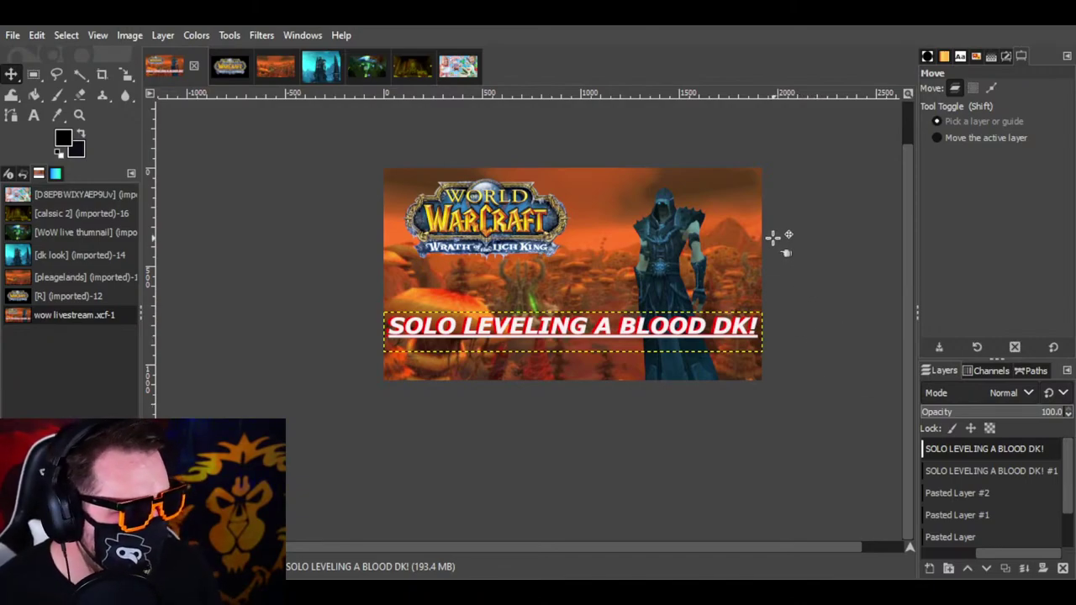
scroll(1000, 505, down, 1)
scroll(999, 509, down, 1)
click(972, 538)
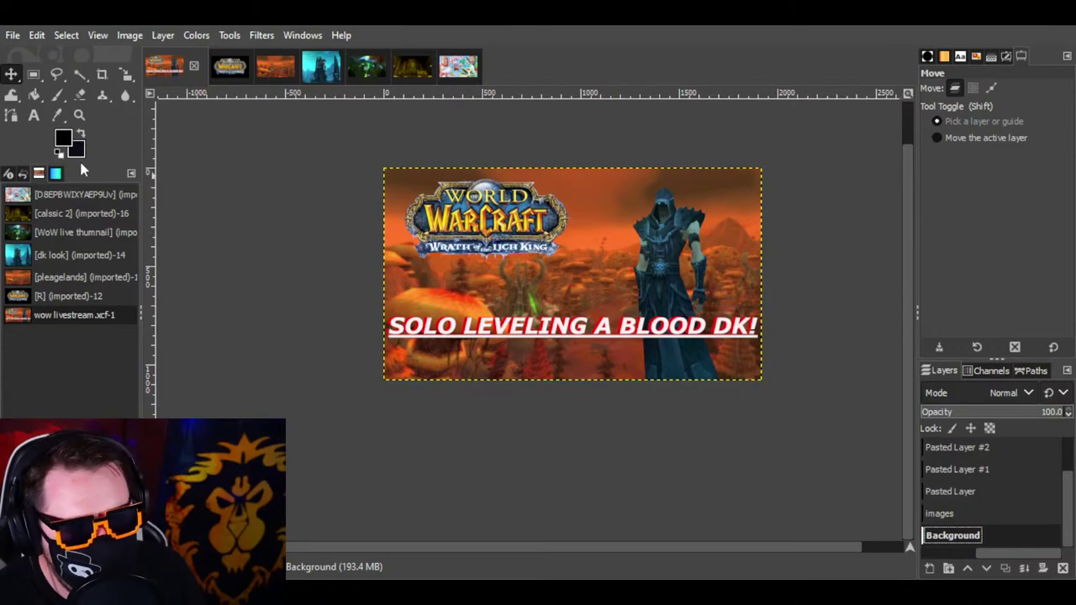
click(79, 116)
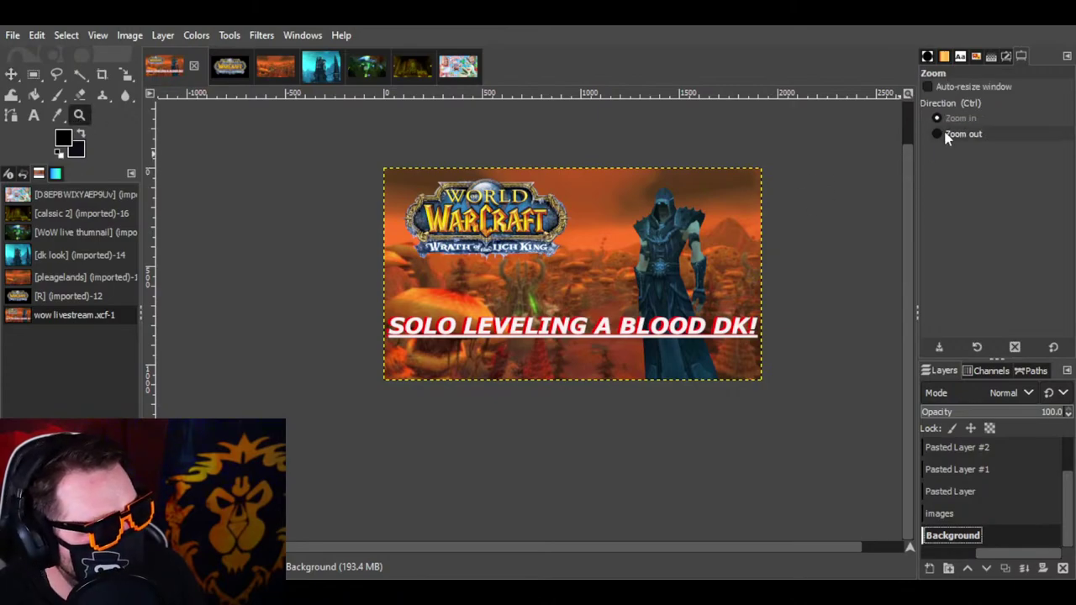
click(940, 133)
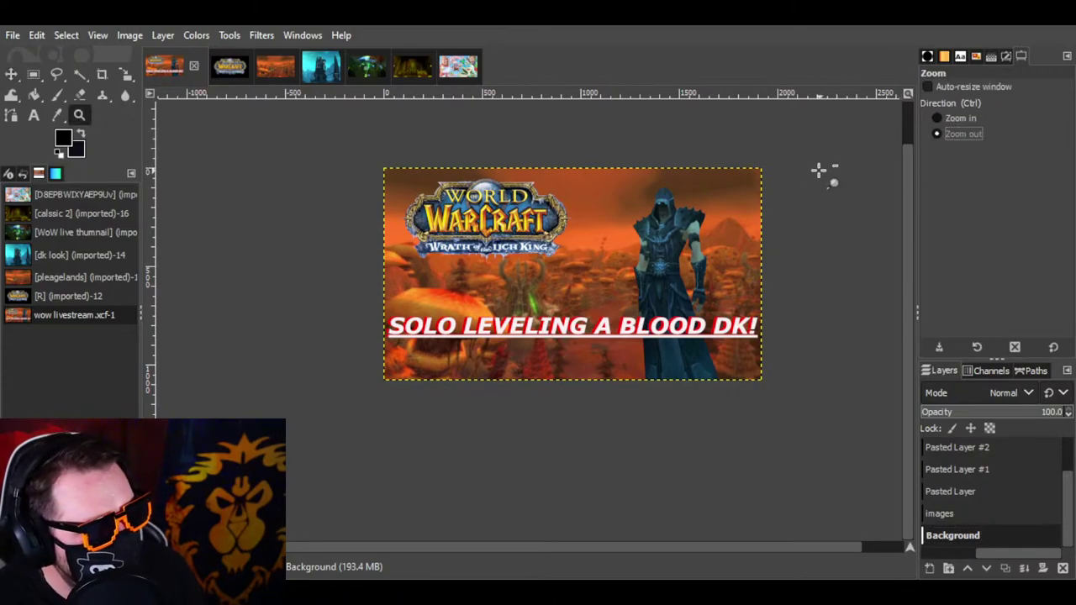
click(607, 294)
click(607, 294)
click(607, 294)
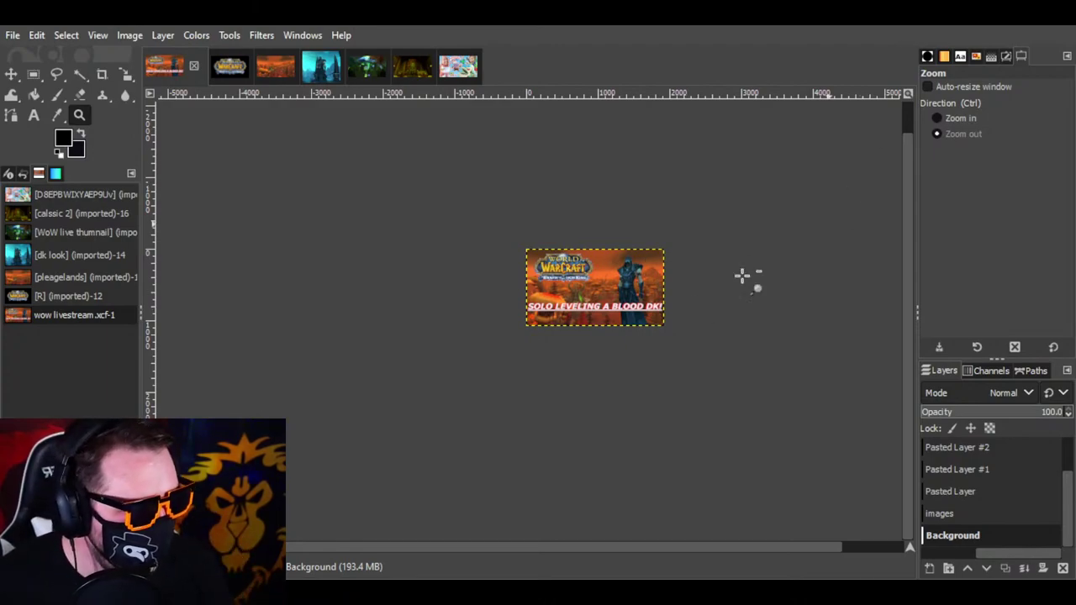
click(565, 271)
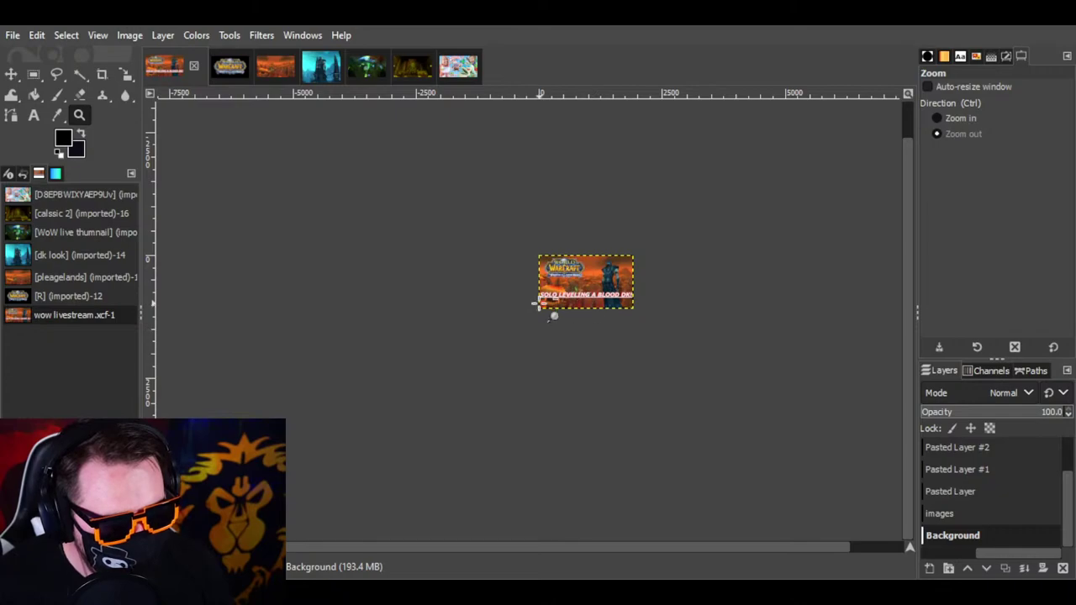
click(937, 119)
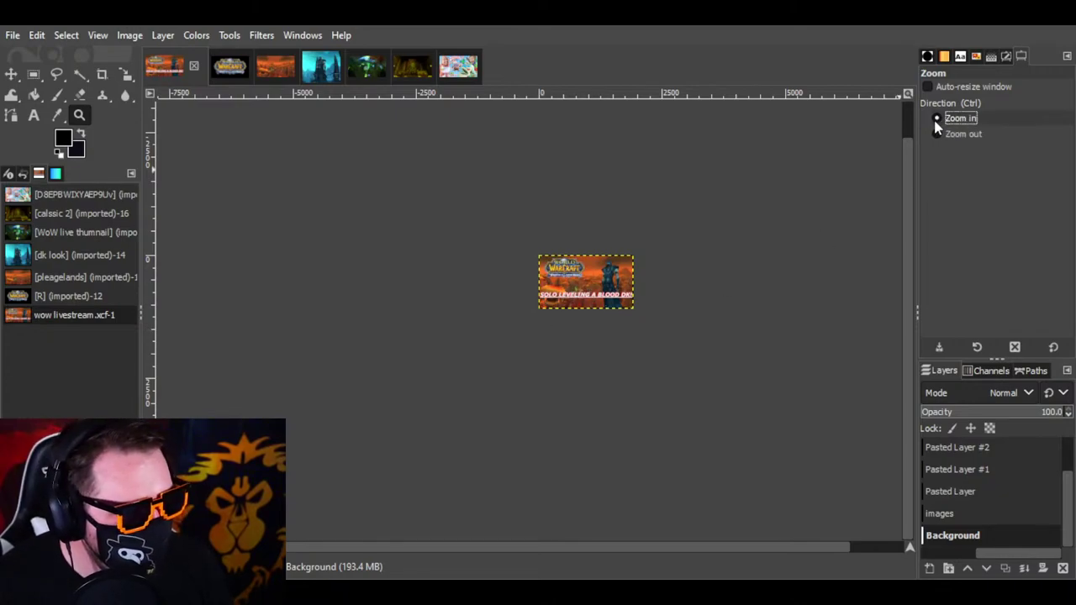
click(583, 288)
click(584, 288)
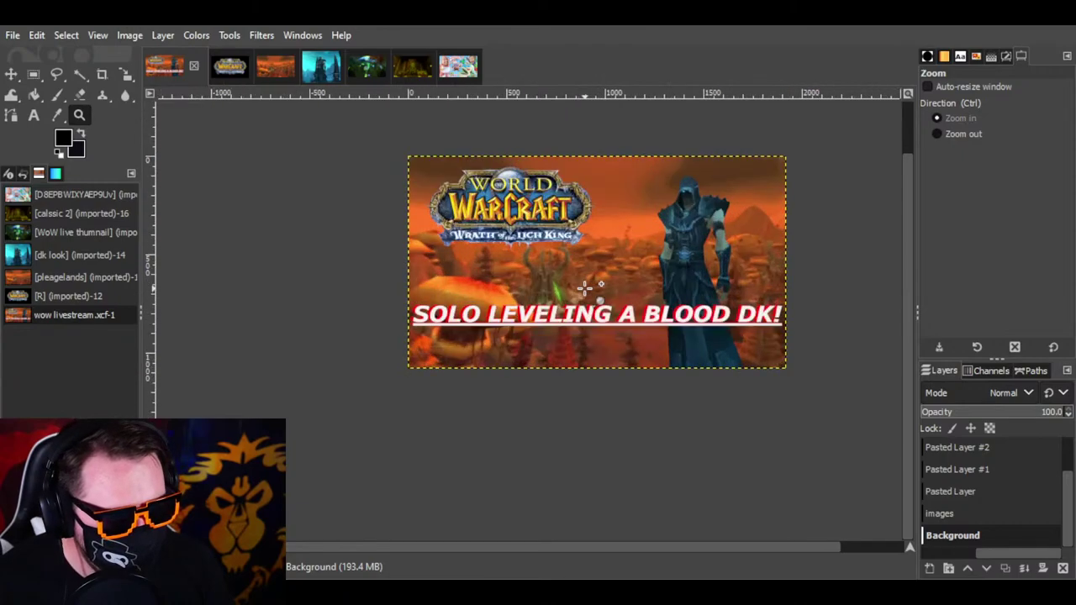
click(585, 288)
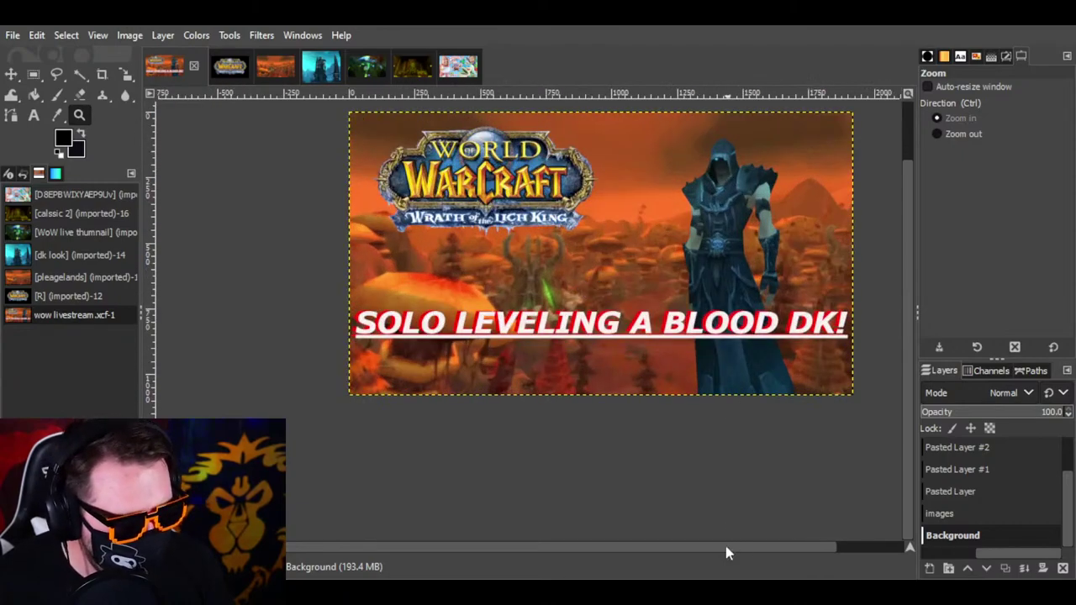
drag(726, 547, 760, 555)
scroll(671, 436, up, 2)
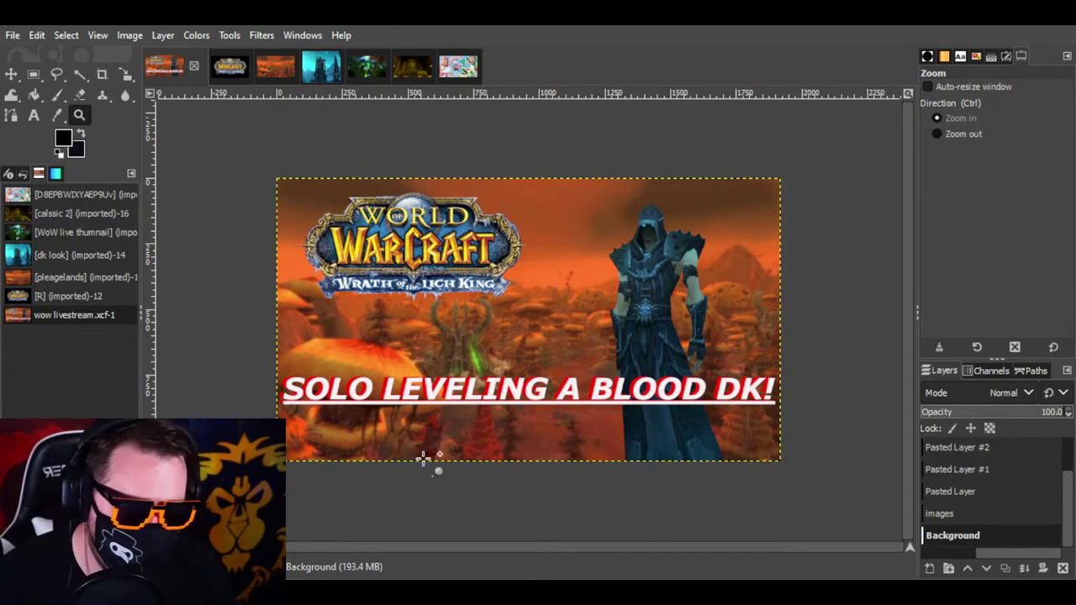
Step: Save the thumbnail as wow livestream.xcf in Documents
click(13, 35)
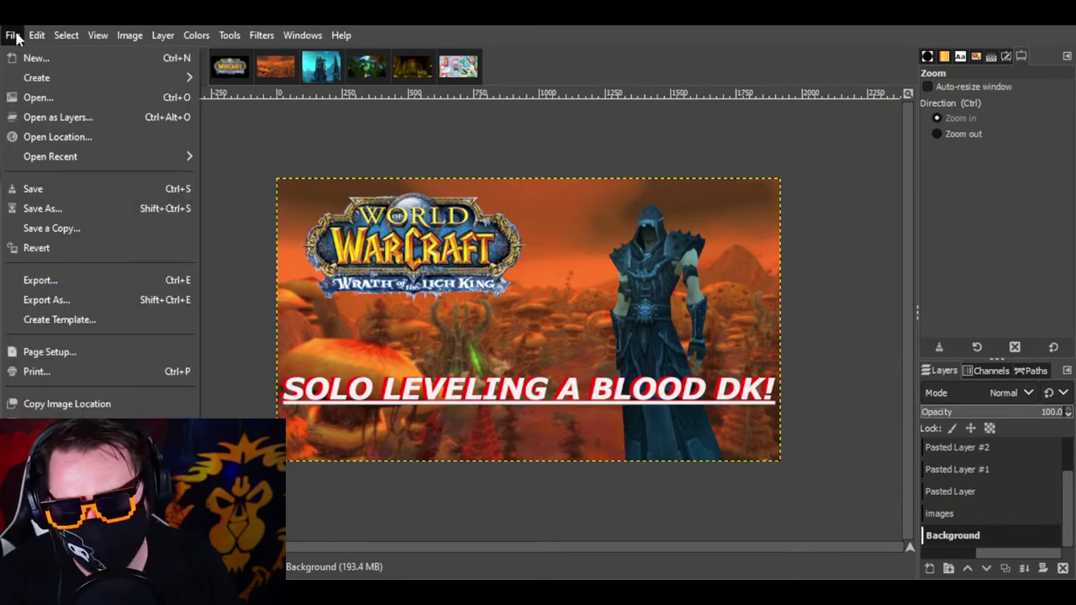
click(37, 35)
click(12, 35)
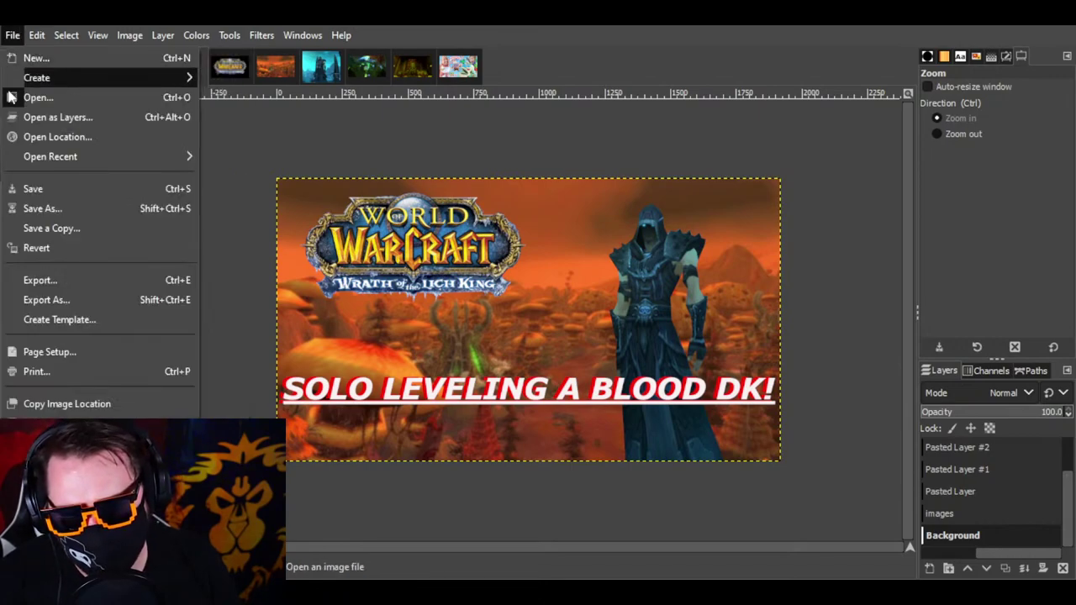
click(32, 188)
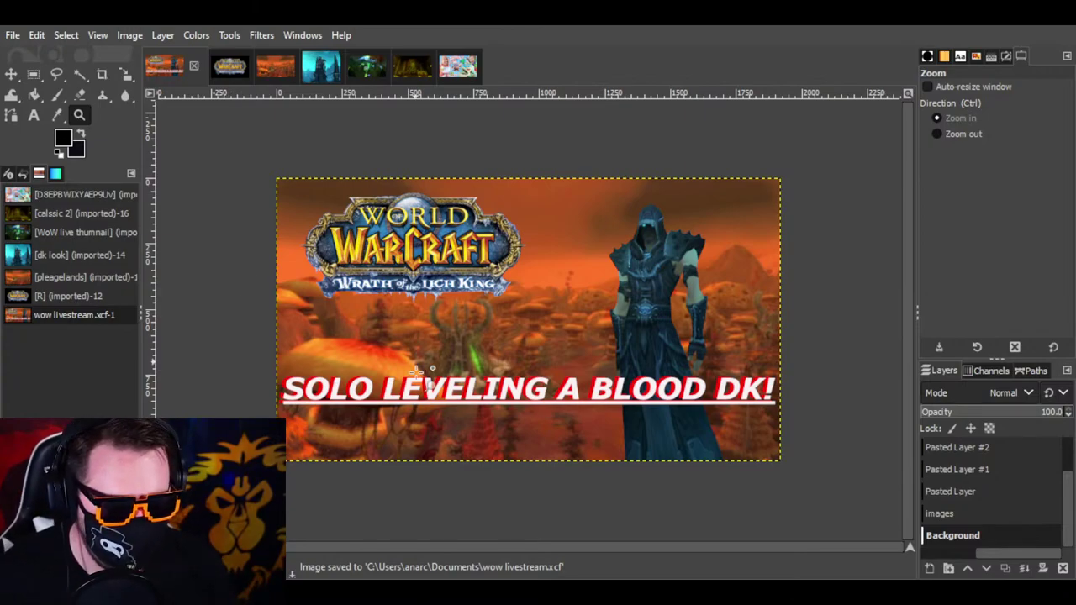
Step: Try a new text box below the title, discard it, and select the Background layer
click(34, 117)
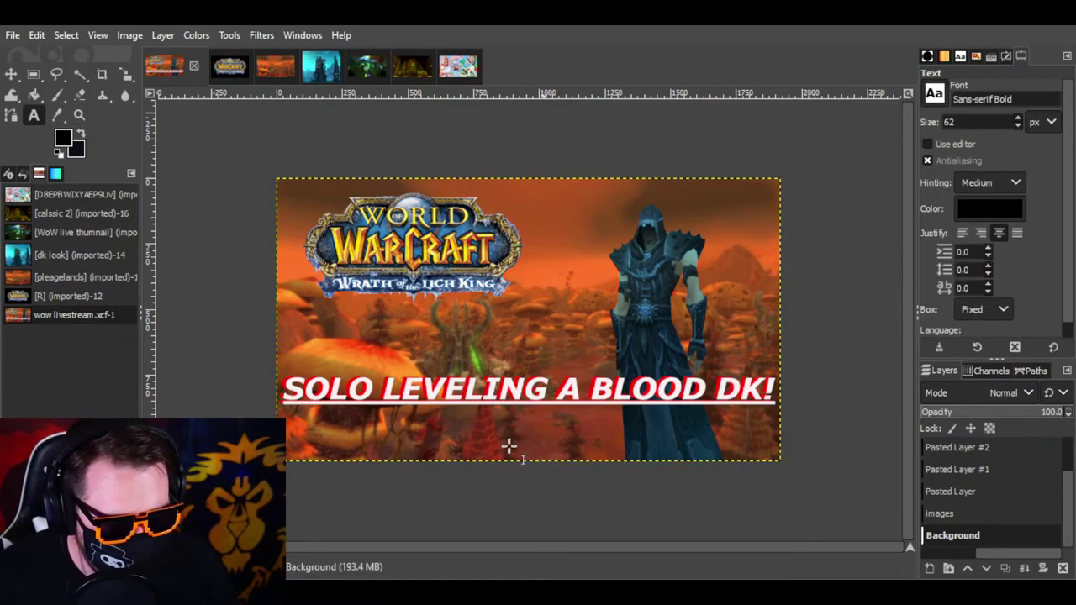
click(306, 427)
click(469, 446)
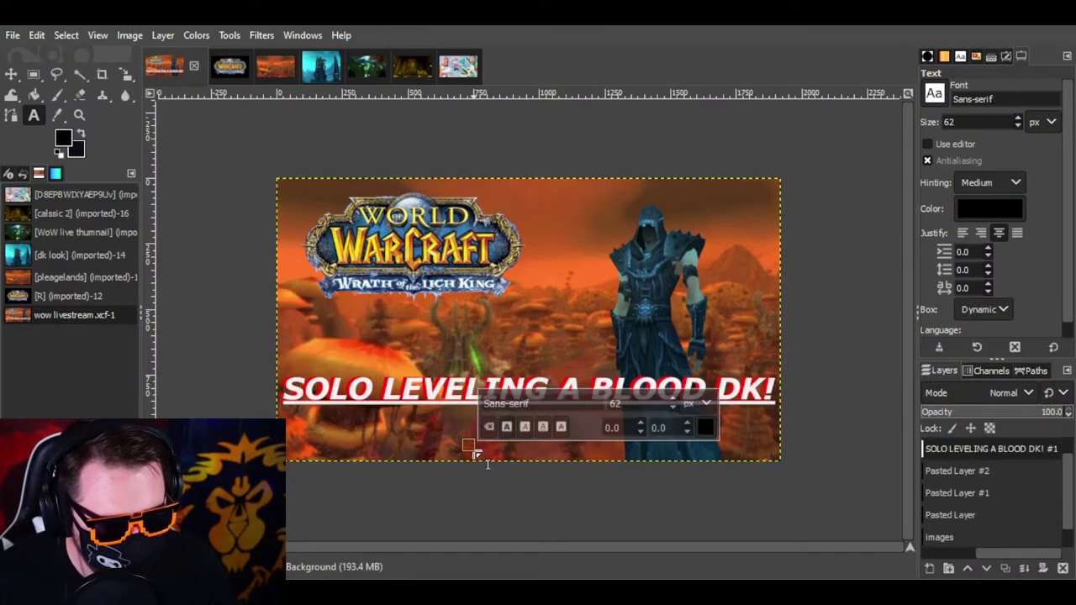
drag(292, 443, 588, 462)
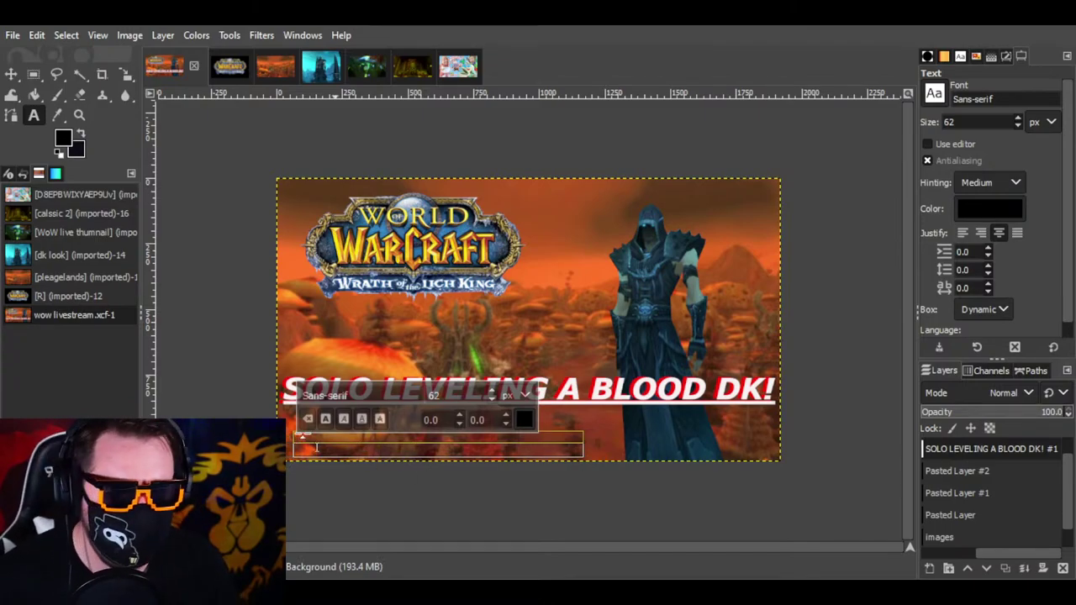
click(208, 360)
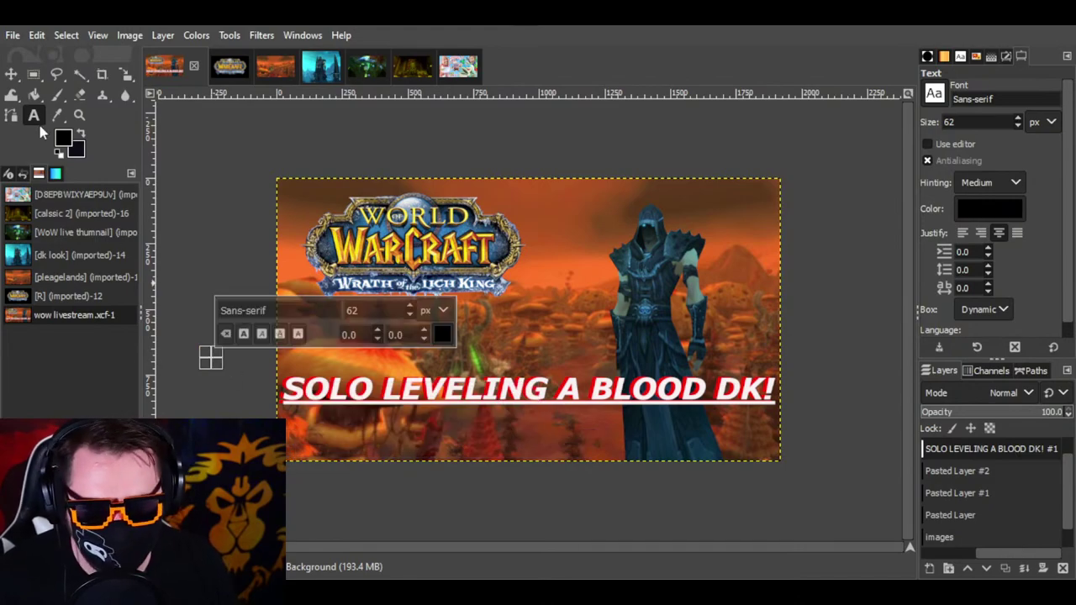
click(11, 74)
scroll(975, 542, down, 1)
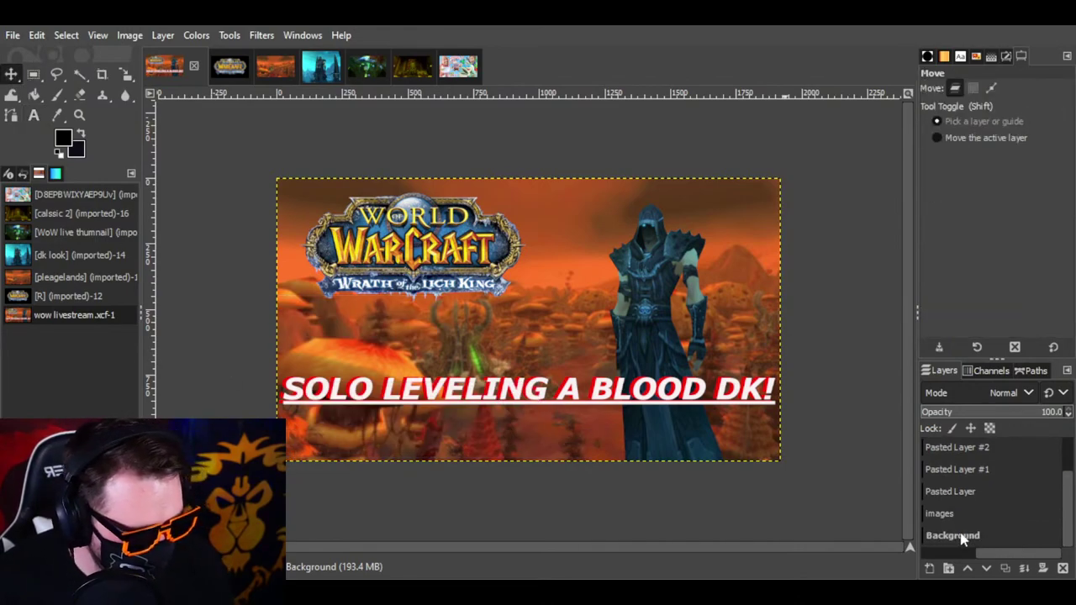
click(959, 536)
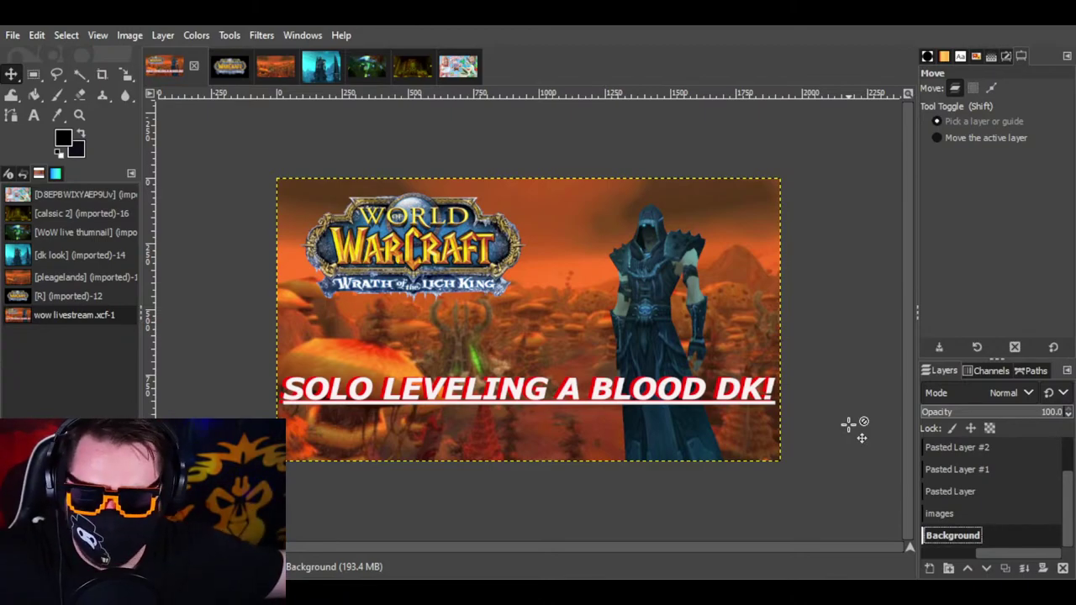
click(458, 74)
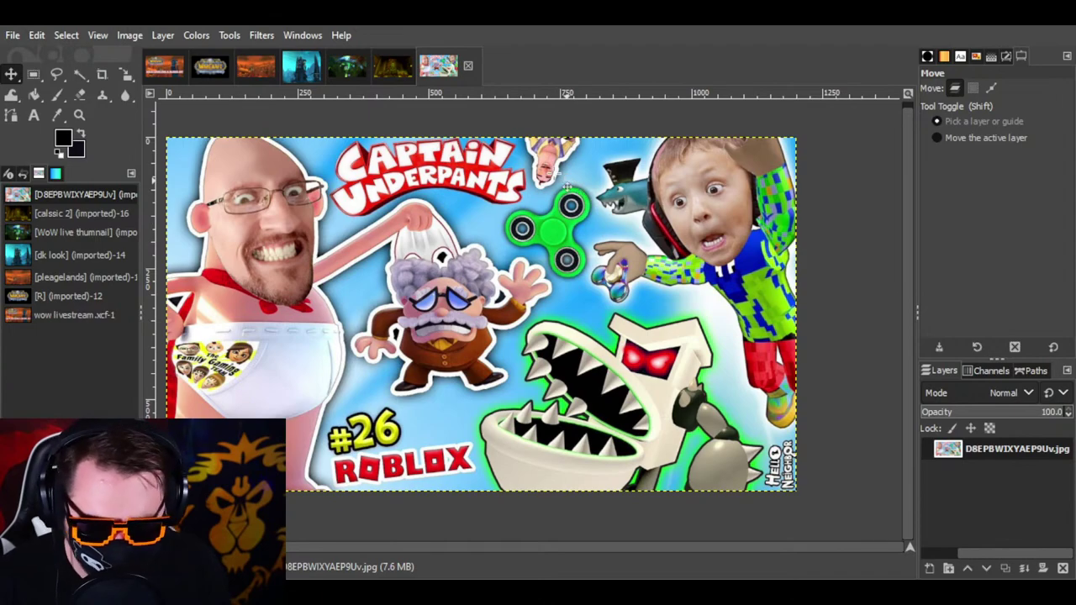
click(178, 69)
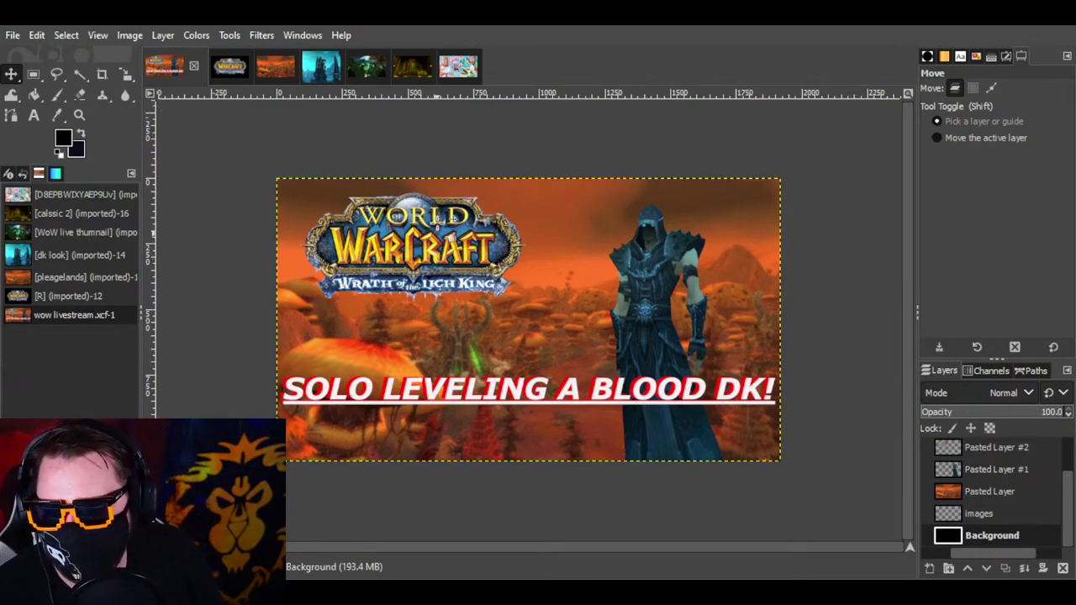
click(463, 68)
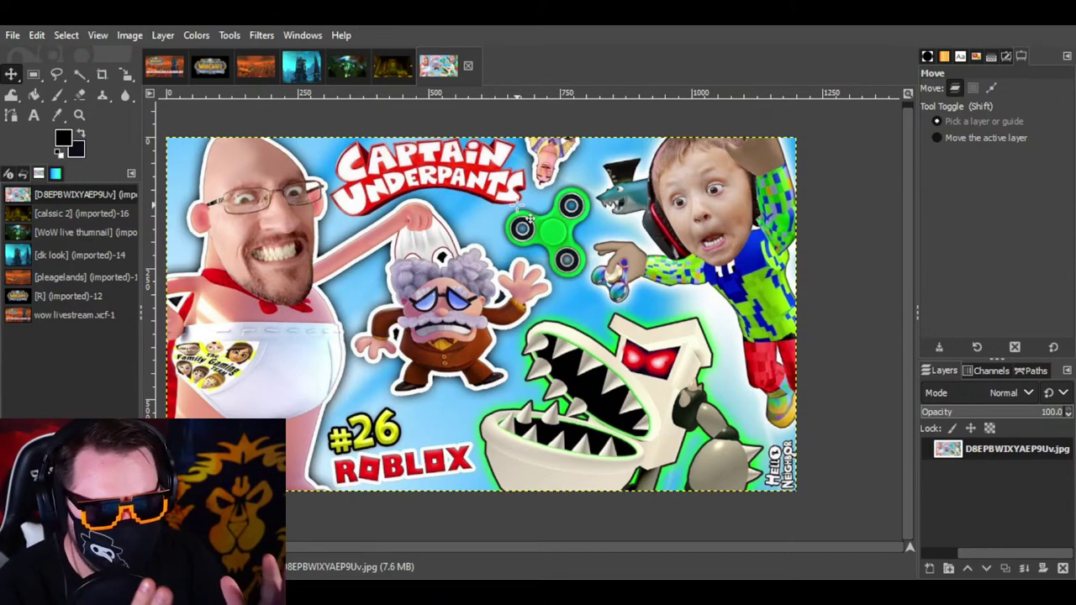
click(157, 69)
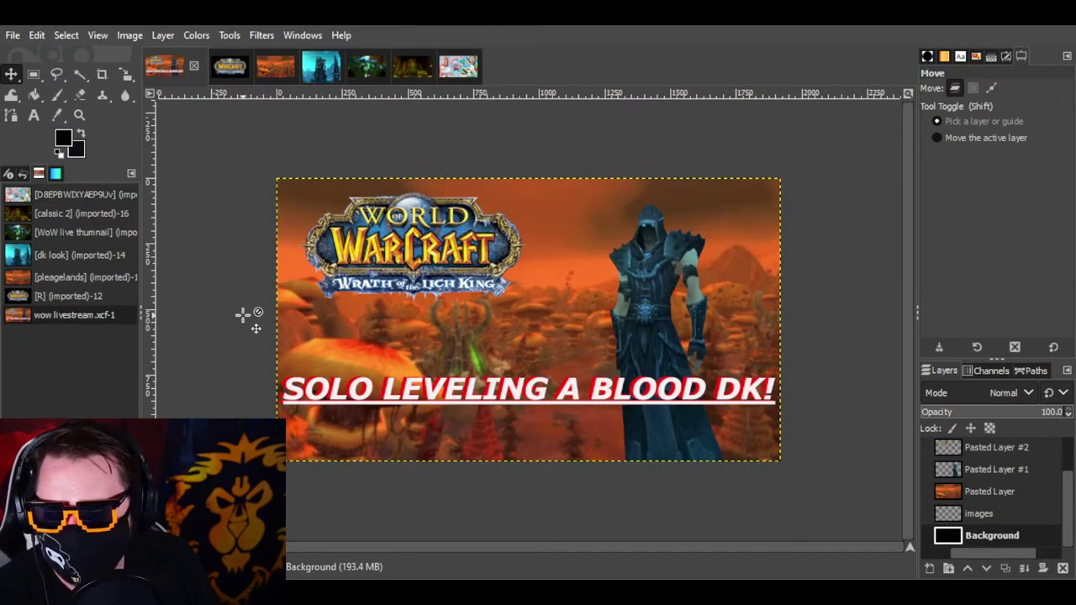
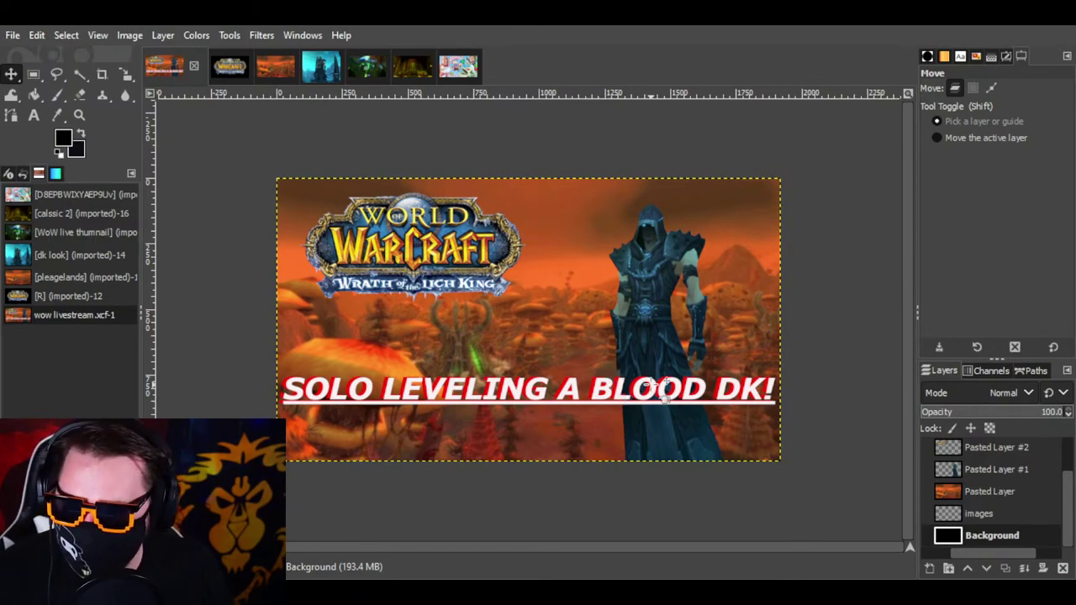
Step: From the Captain Underpants image, preview the saved downloads and open maxresdefault (1).jpg
click(459, 68)
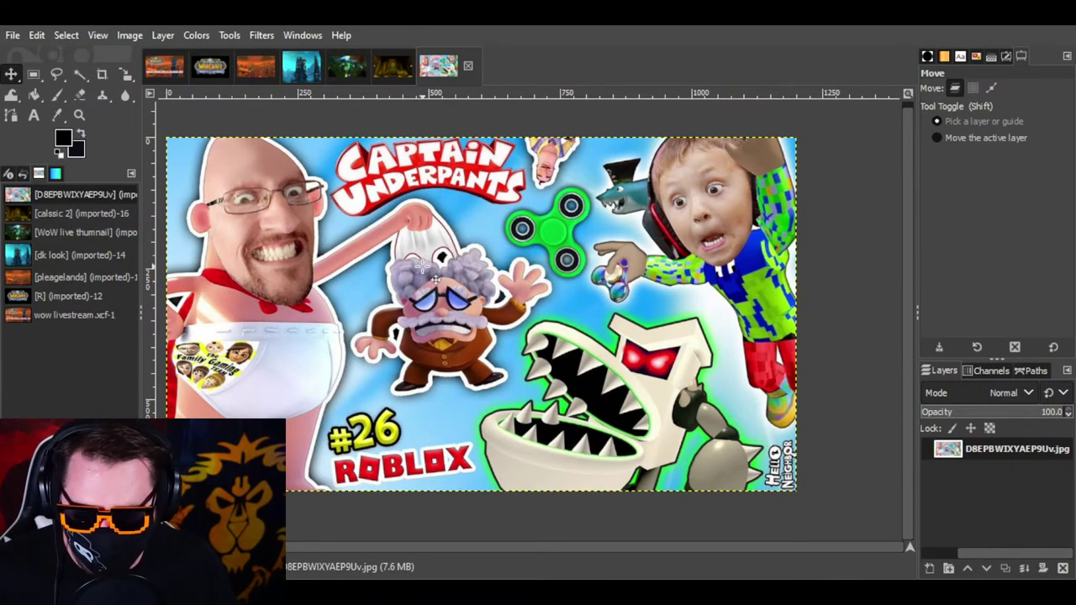
click(12, 36)
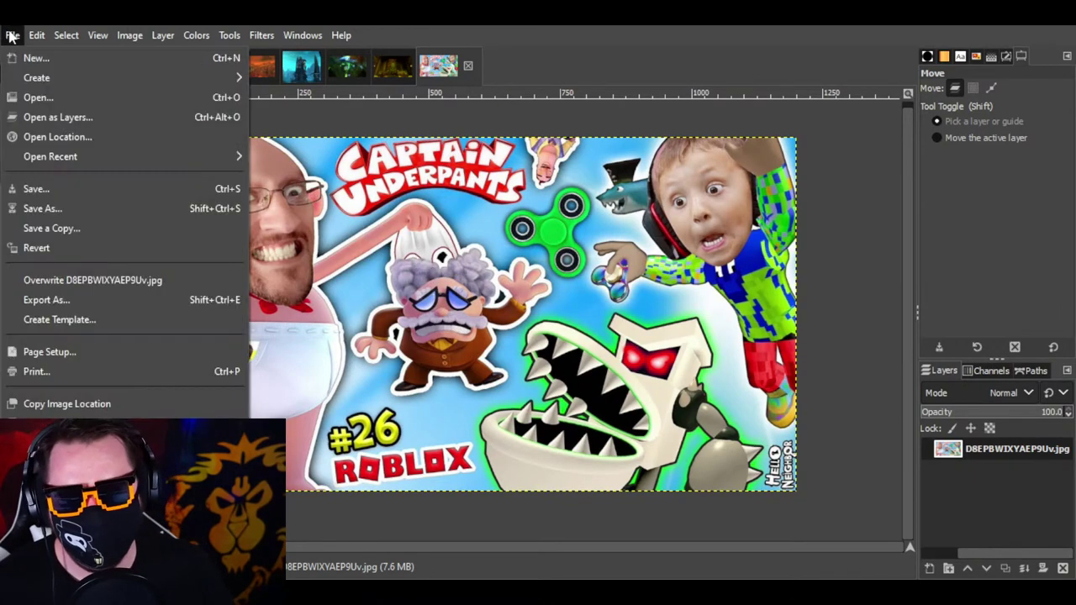
click(37, 98)
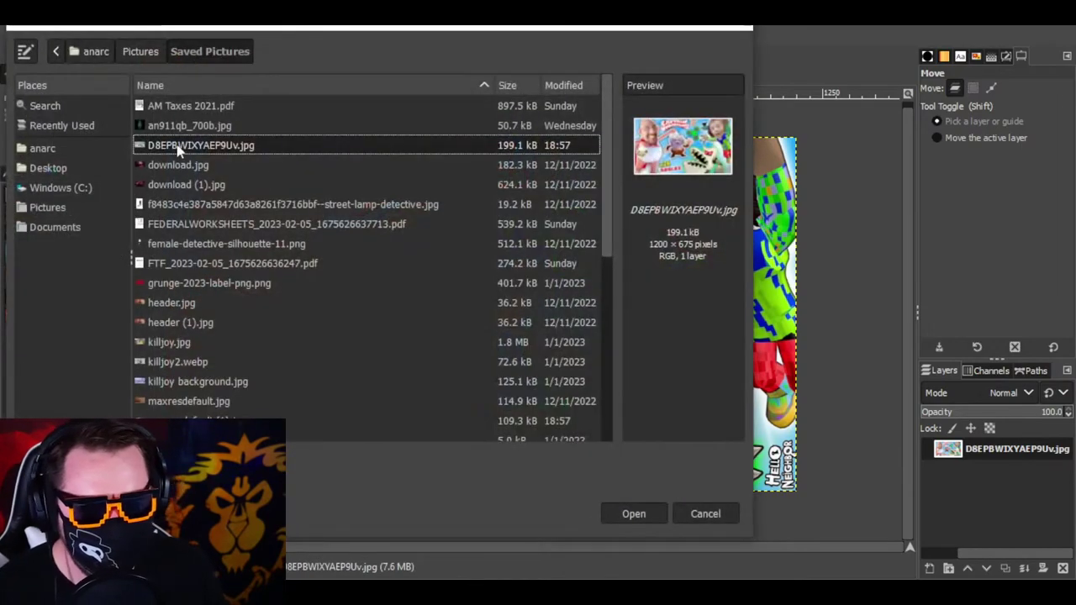
click(212, 169)
click(206, 185)
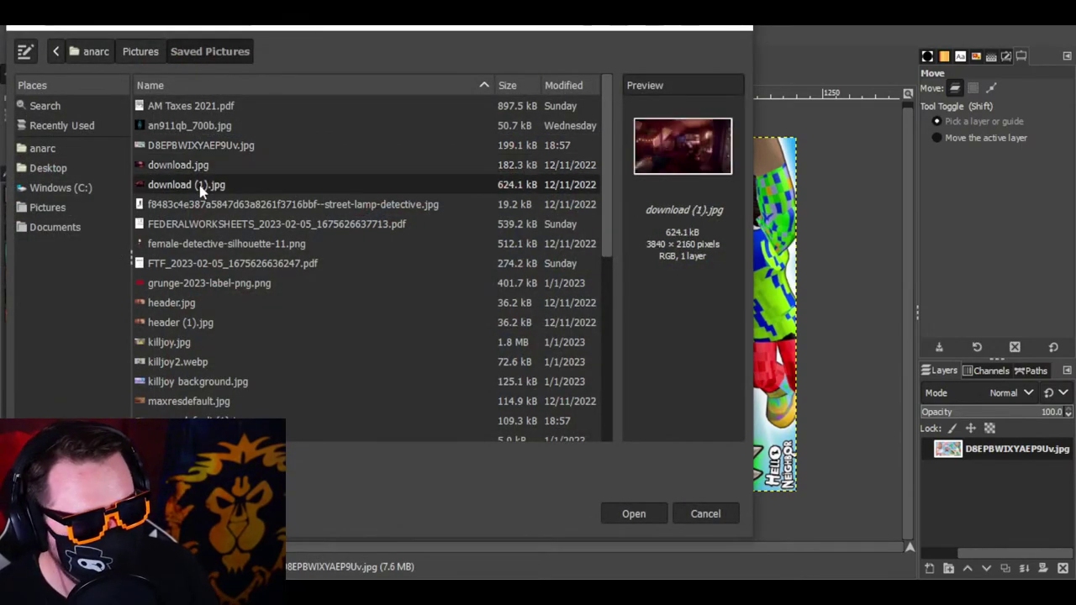
key(Down)
key(Down)
key(Down)
key(Down)
key(Down)
key(Down)
key(Down)
key(Down)
key(Down)
key(Down)
key(Down)
key(Down)
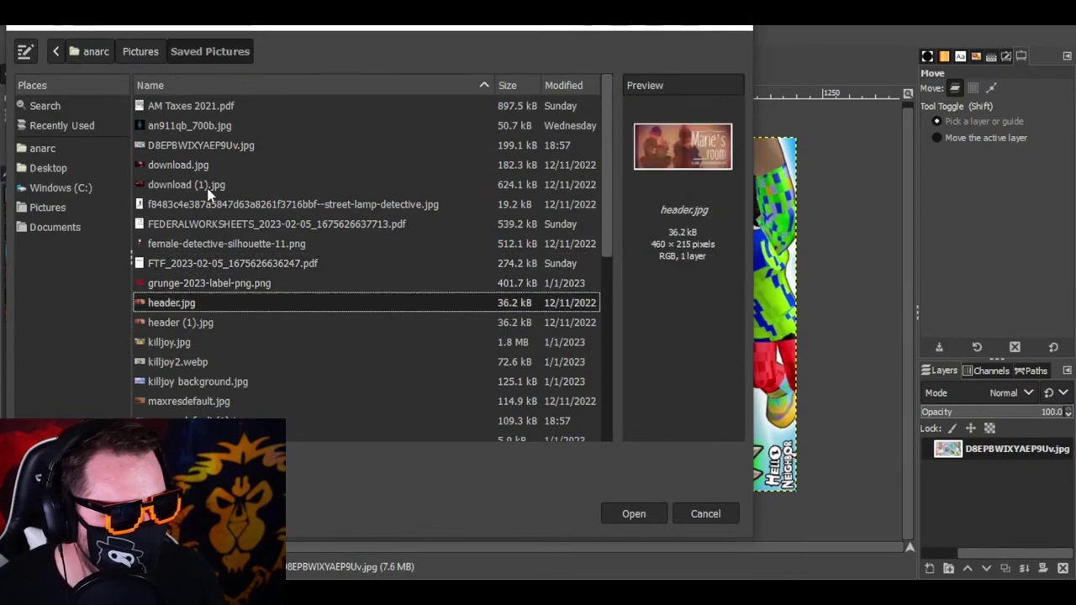
key(Down)
key(Down)
key(Down)
key(Up)
key(Up)
key(Up)
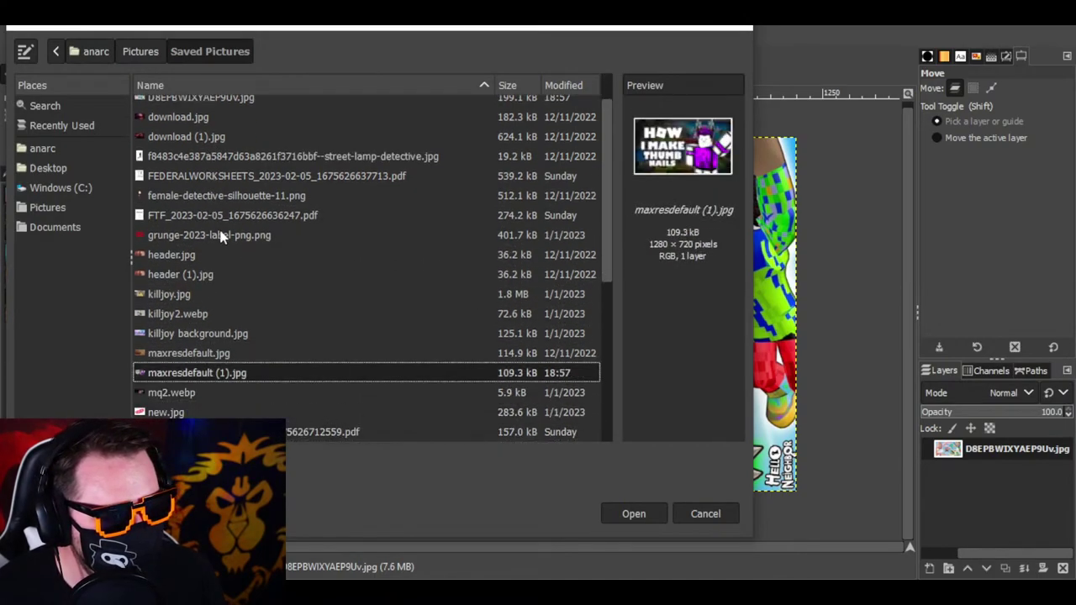
double_click(213, 376)
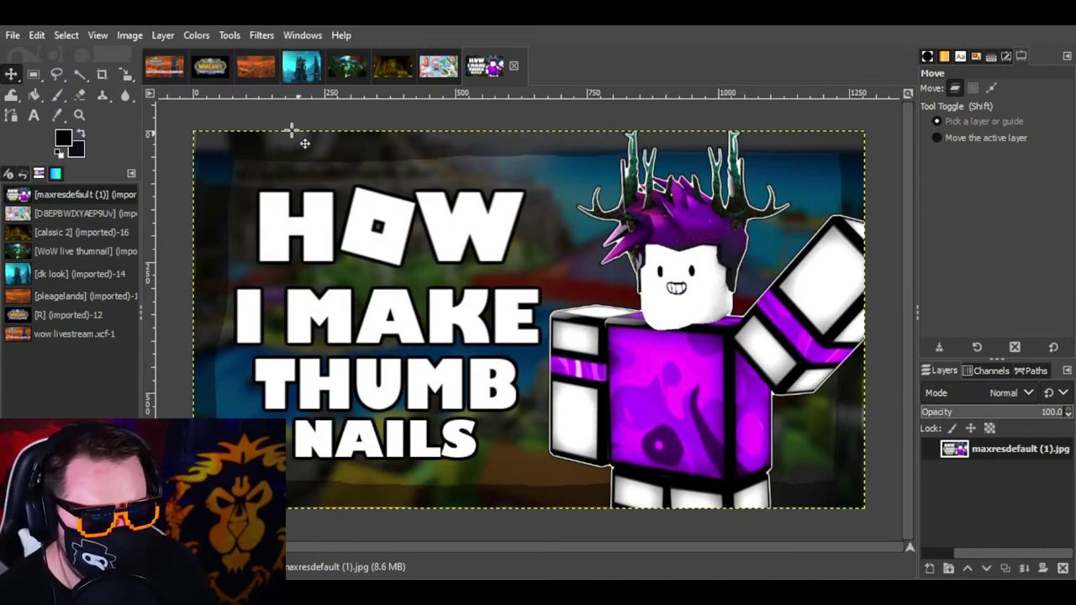
Step: Flip through the Captain Underpants and HOW I MAKE THUMBNAILS images, then return to wow livestream.xcf
click(448, 71)
click(496, 69)
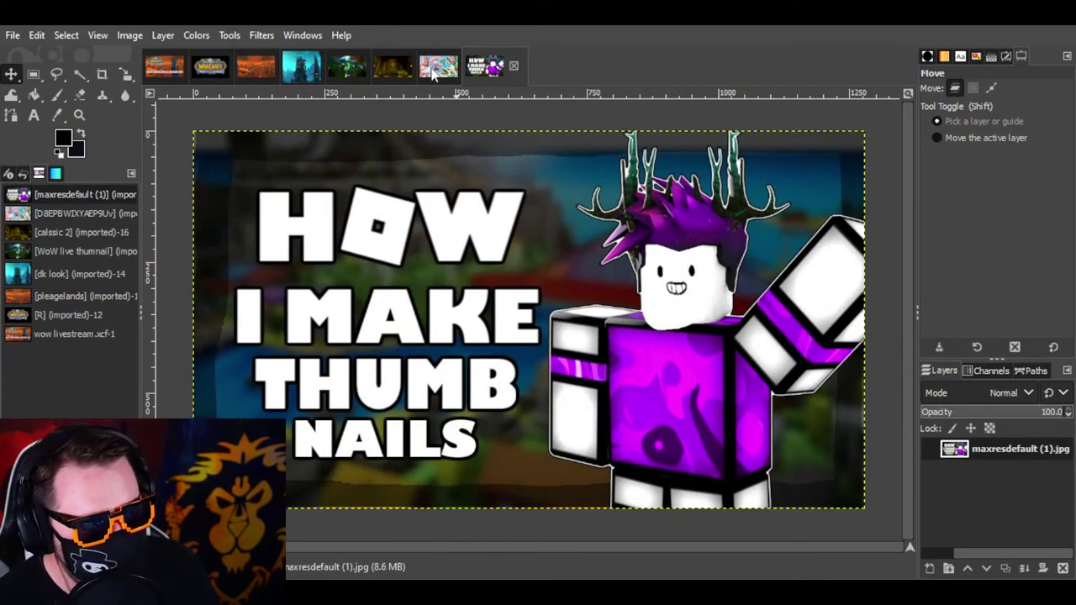
click(170, 74)
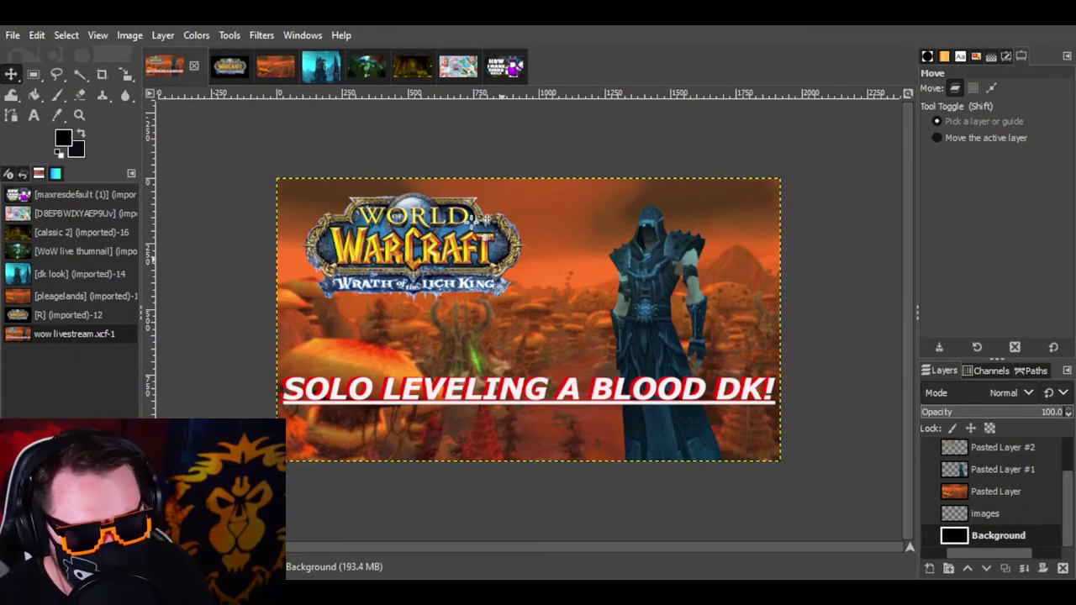
Step: Show maxresdefault (1).jpg, the Roblox HOW I MAKE THUMBNAILS image, on the canvas
click(504, 67)
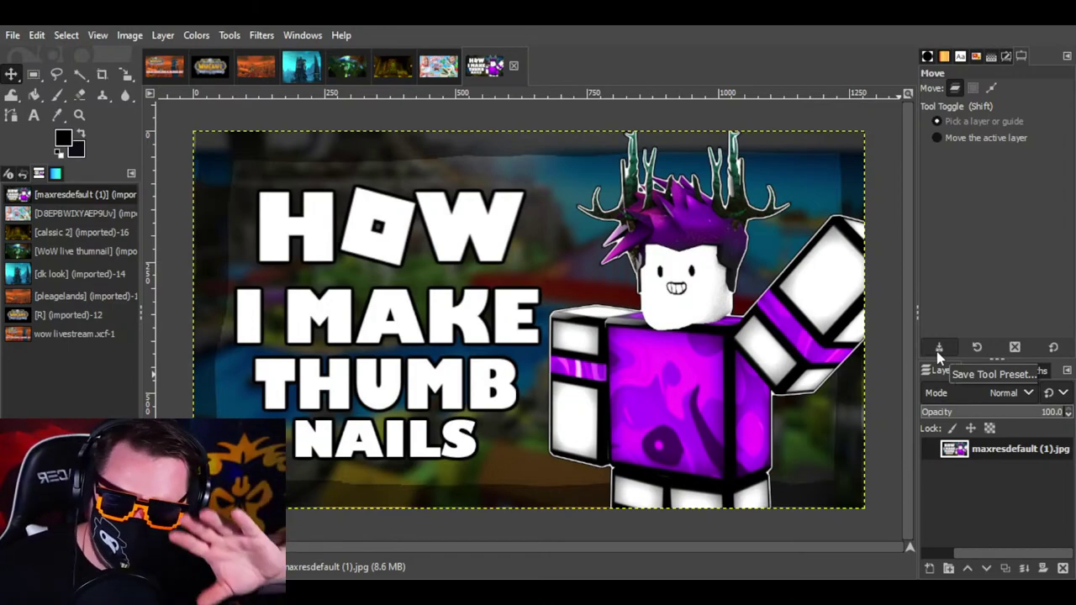
Step: Compare the two Roblox thumbnails, ending on the Captain Underpants image DEPBWIXYAEP9Uv.jpg
click(446, 65)
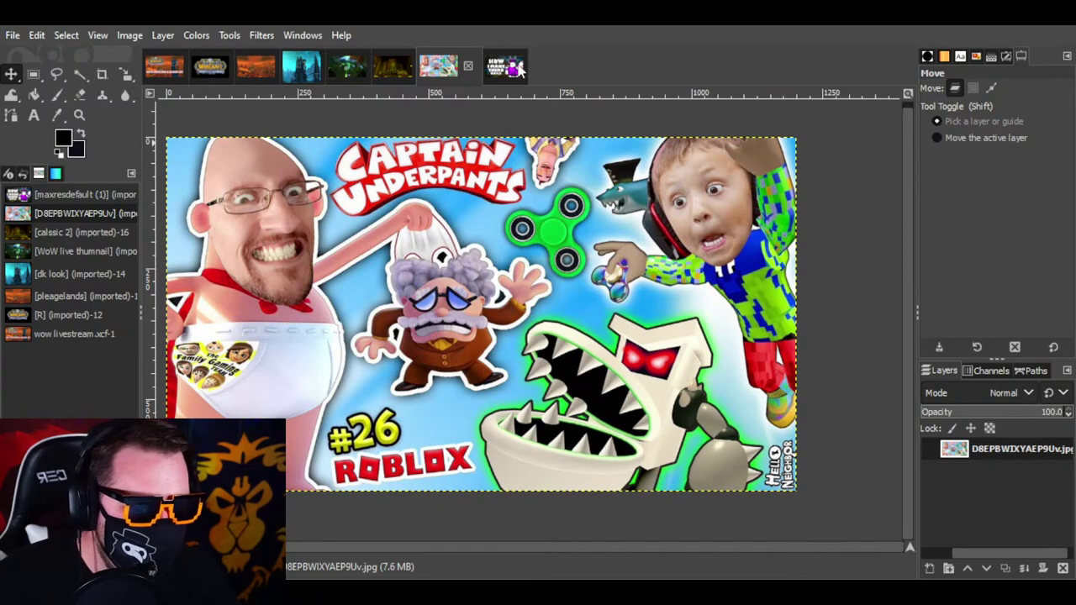
click(504, 66)
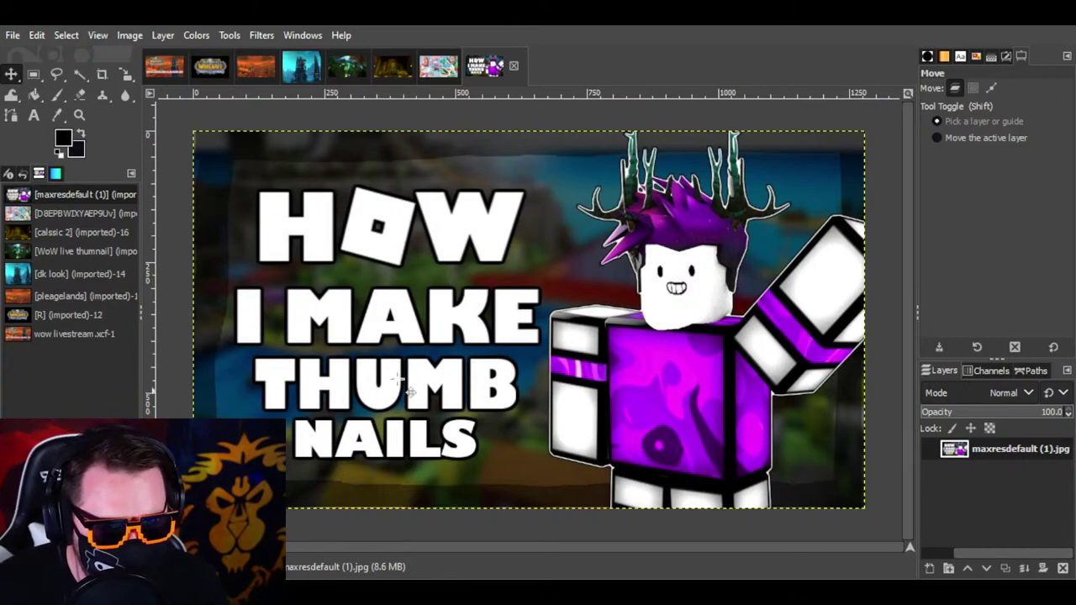
click(434, 69)
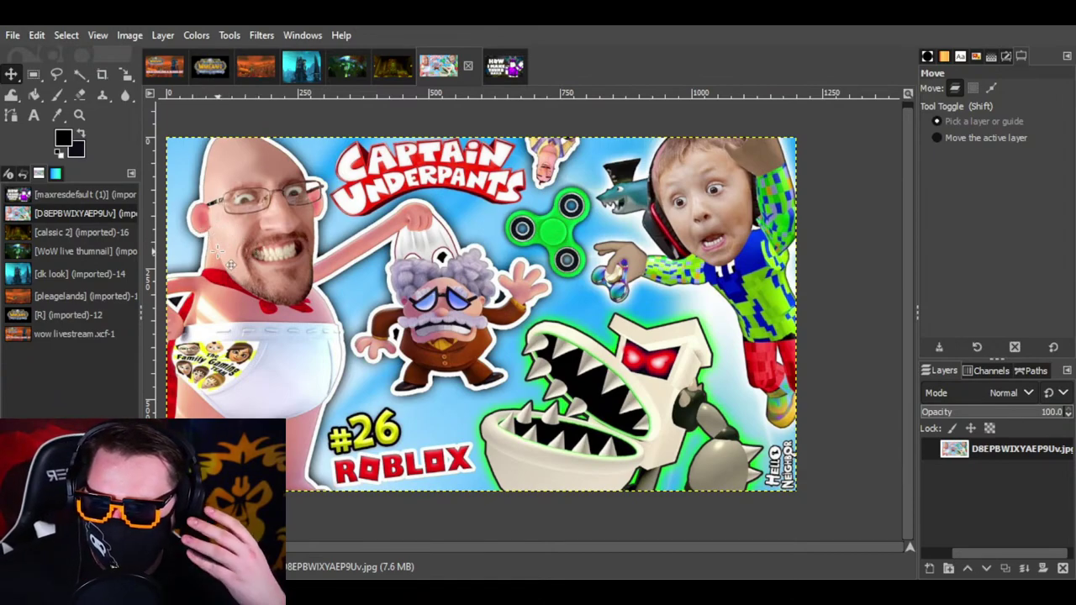
Step: Preview Wow Gold Thumbnail.png, an911qb_700b.jpg and neighbouring files in the Open Image browser
click(23, 34)
mouse_move(37, 35)
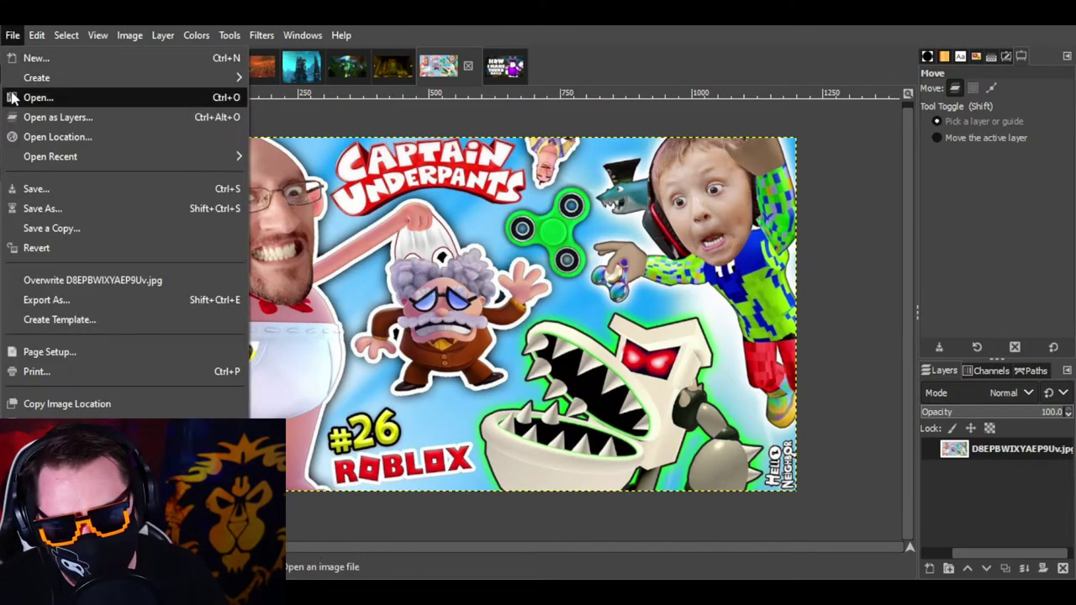
click(38, 97)
scroll(185, 336, down, 5)
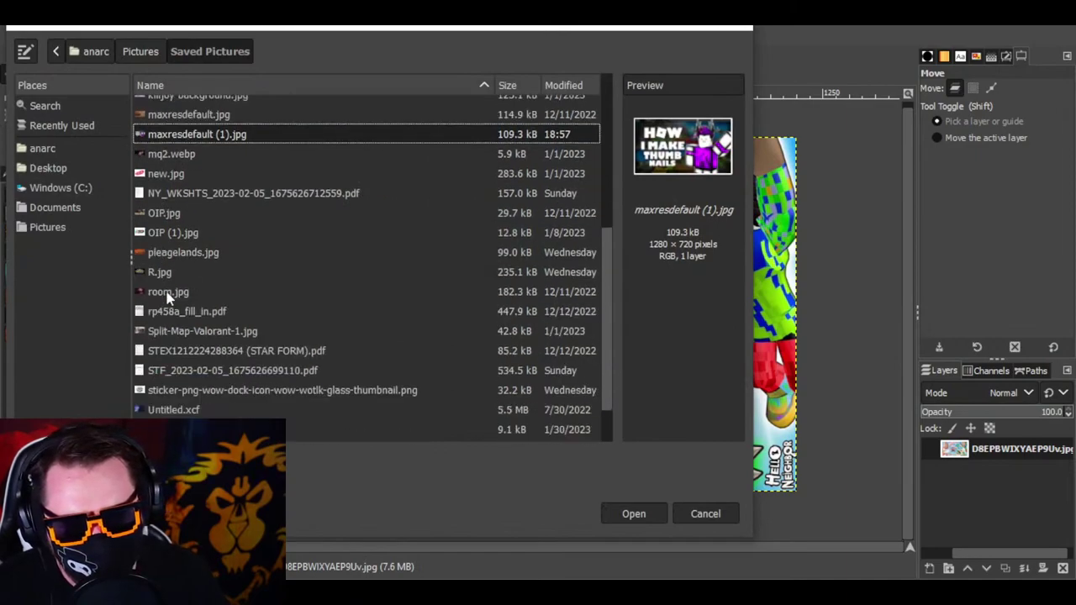
click(177, 393)
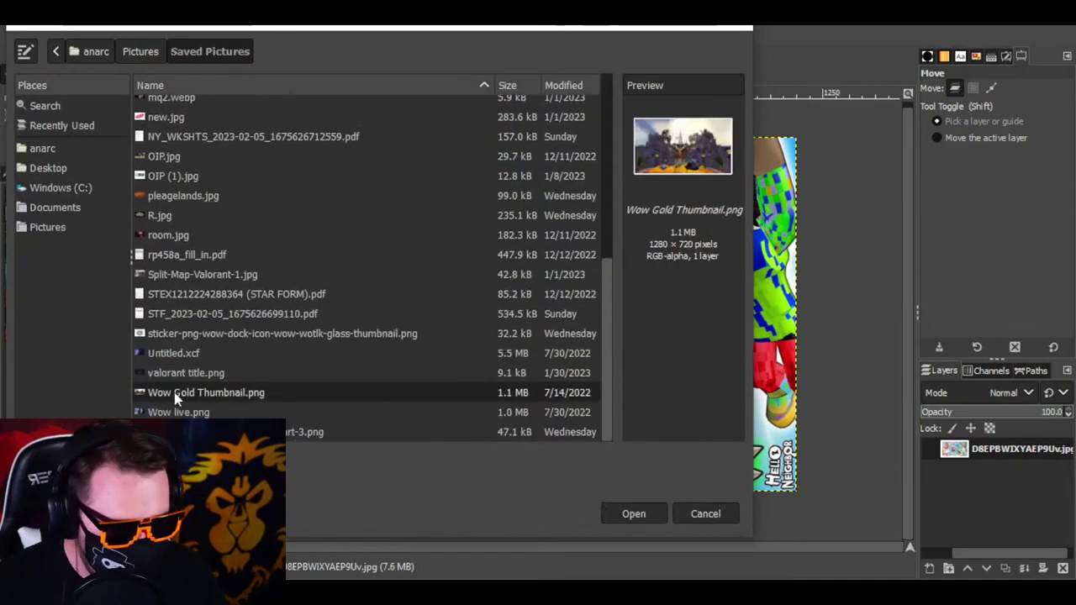
key(Up)
key(Up)
key(Up)
key(Up)
key(Up)
key(Up)
key(Up)
key(Up)
key(Up)
key(Up)
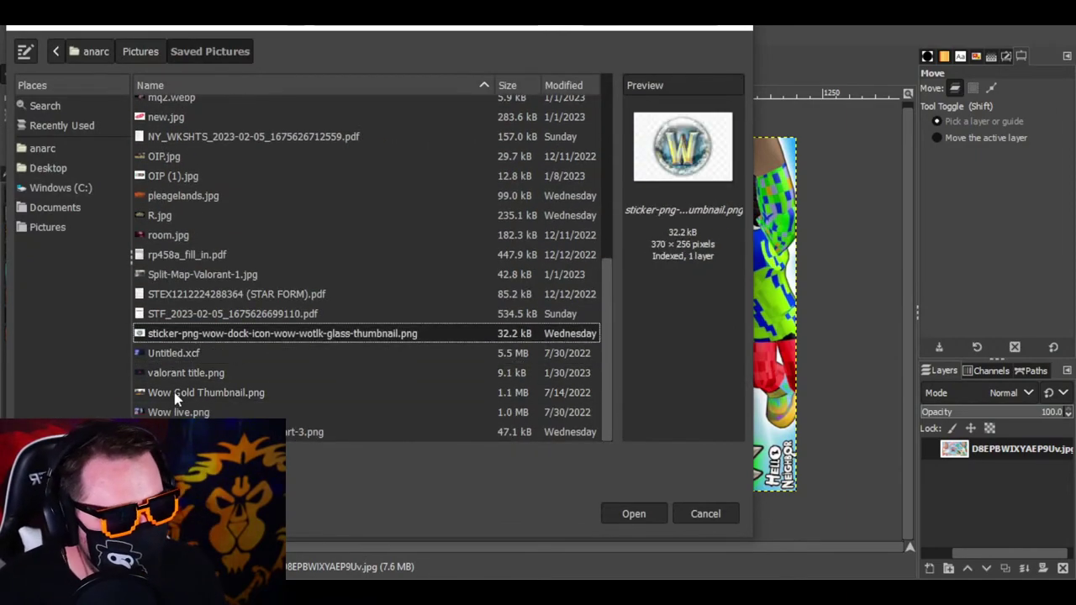
key(Up)
key(Up)
key(Up)
key(Up)
key(Up)
key(Up)
key(Up)
key(Up)
key(Up)
key(Up)
key(Up)
key(Up)
key(Up)
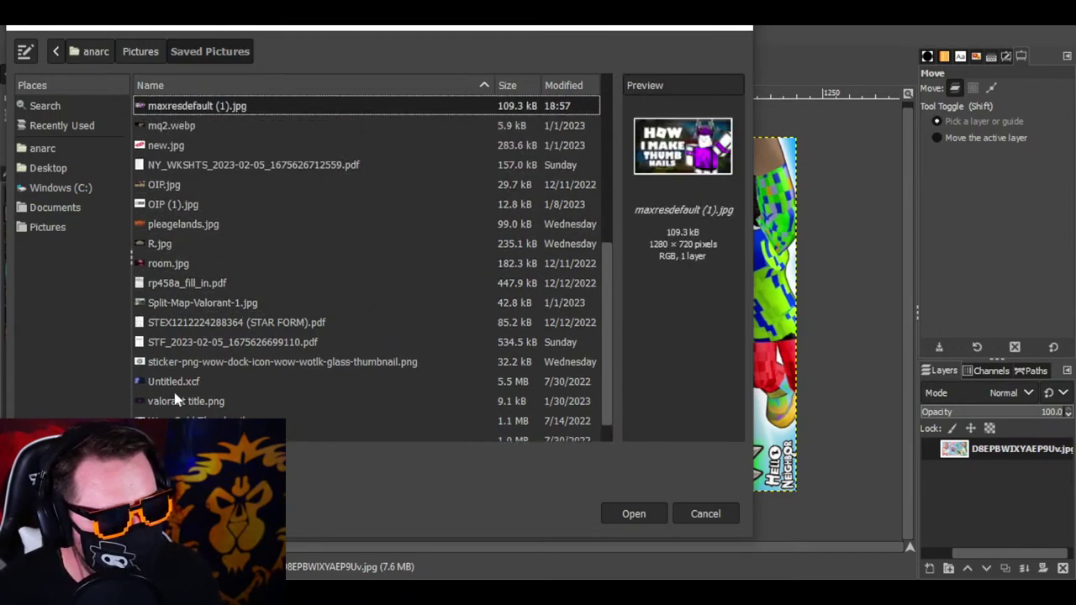
key(Up)
key(Up)
key(Up)
key(Up)
key(Up)
key(Up)
key(Up)
key(Up)
key(Up)
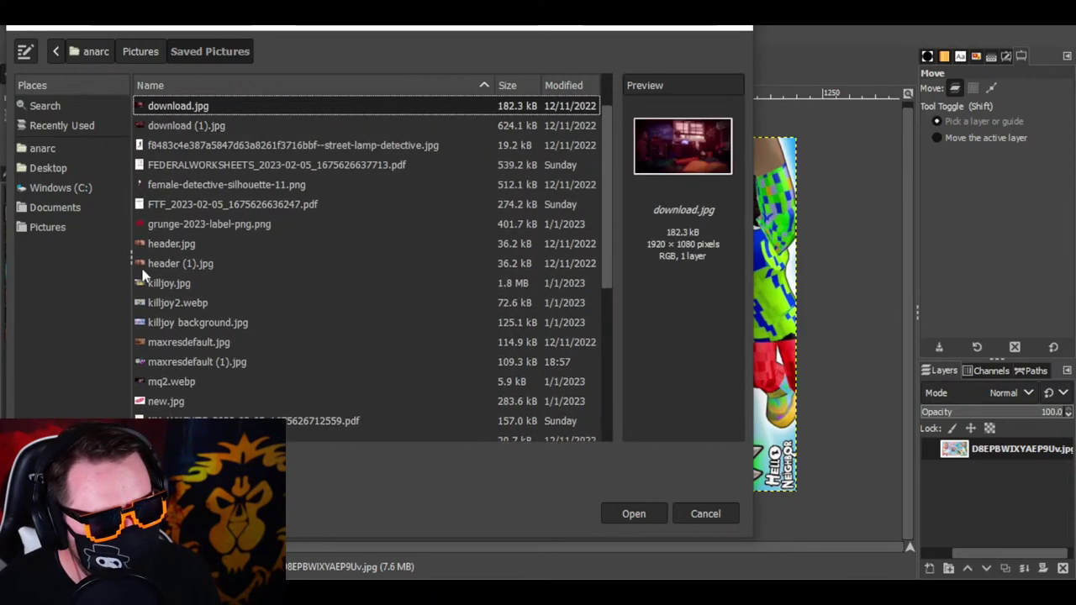
key(Down)
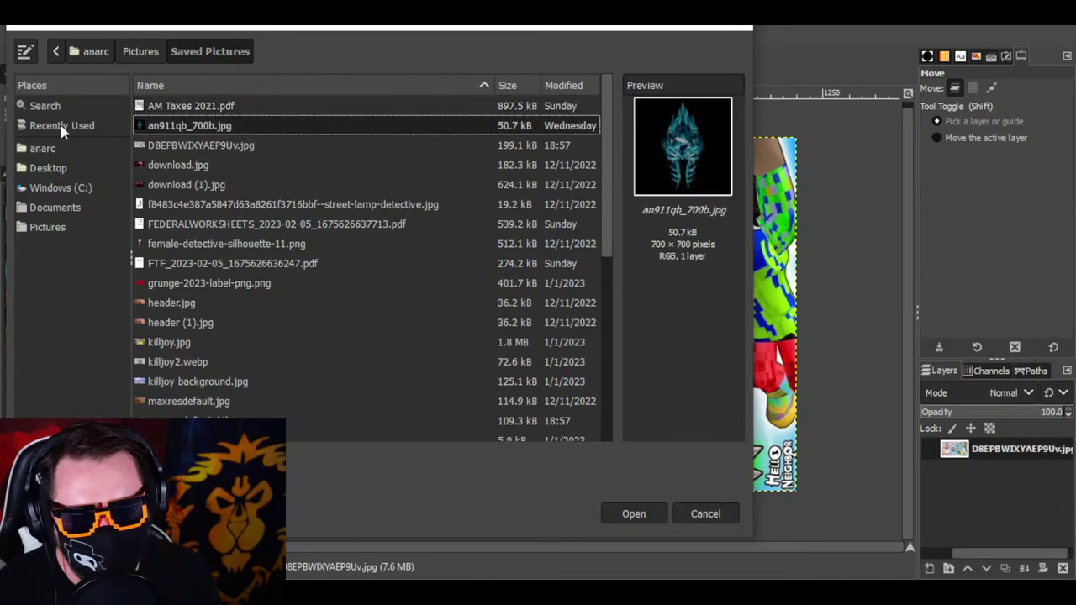
Step: Browse Desktop, Pictures, Saved Pictures and Camera Roll, previewing images such as rouge.png
click(48, 168)
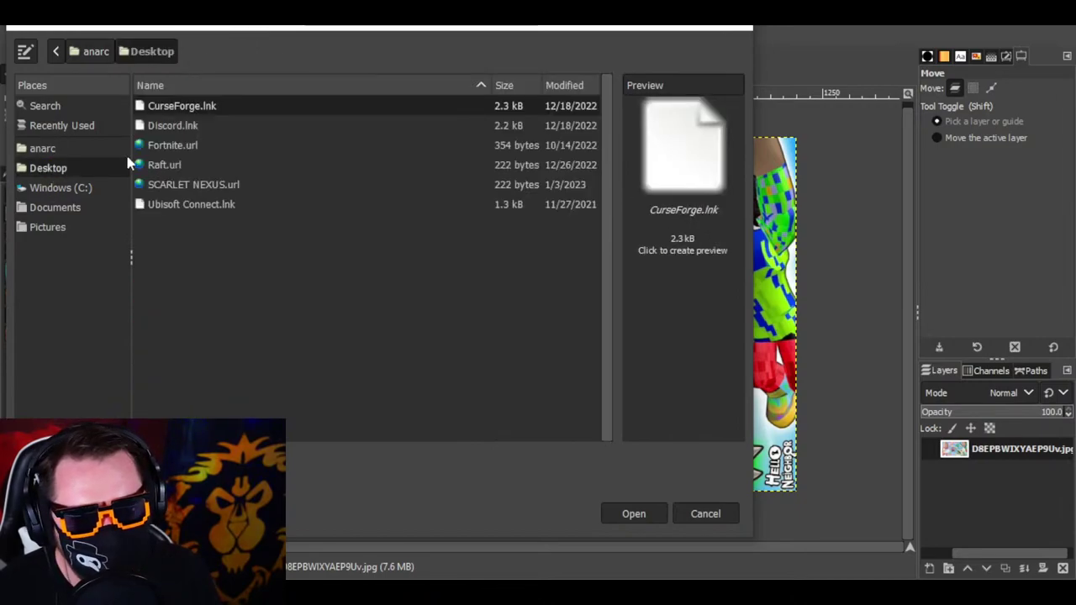
click(46, 227)
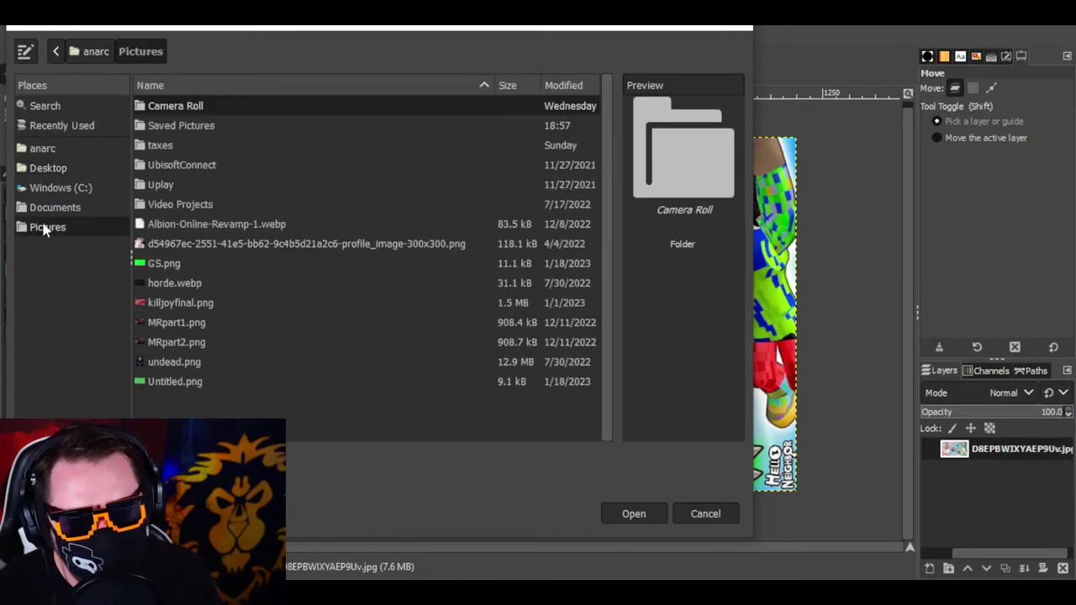
double_click(178, 127)
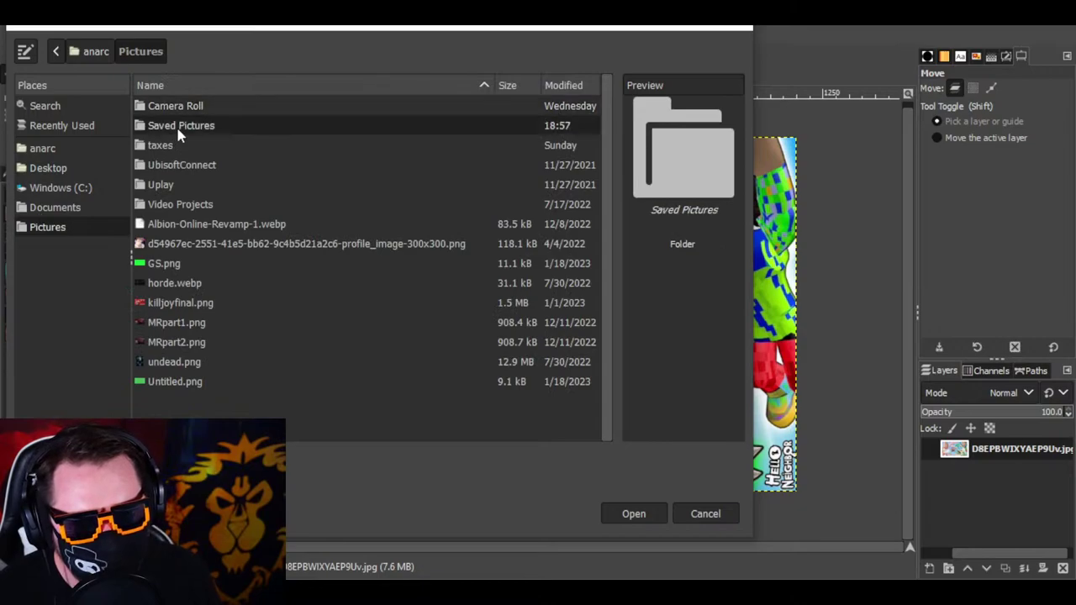
click(178, 128)
click(195, 144)
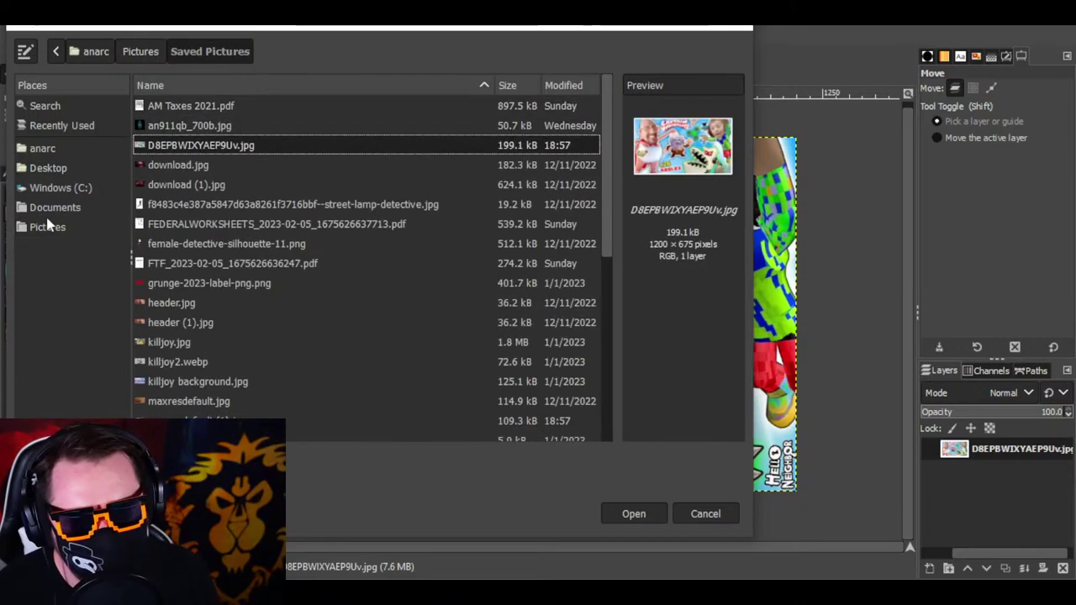
click(85, 225)
double_click(165, 113)
key(Down)
key(Down)
key(Down)
key(Down)
key(Down)
key(Down)
key(Down)
key(Down)
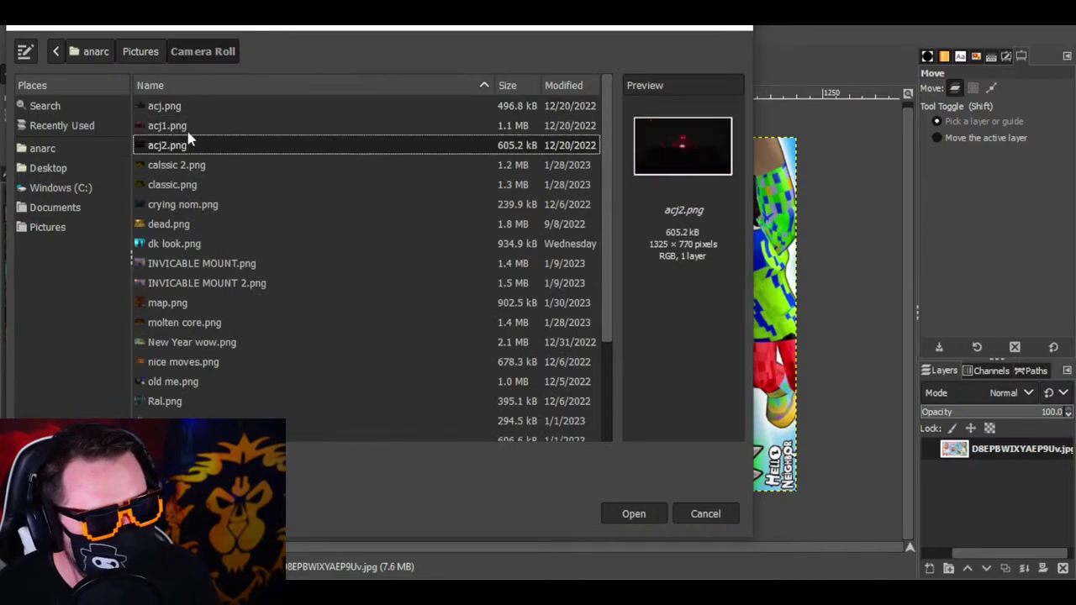
key(Down)
key(Down)
key(Down)
key(Down)
key(Down)
key(Down)
key(Down)
key(Down)
key(Down)
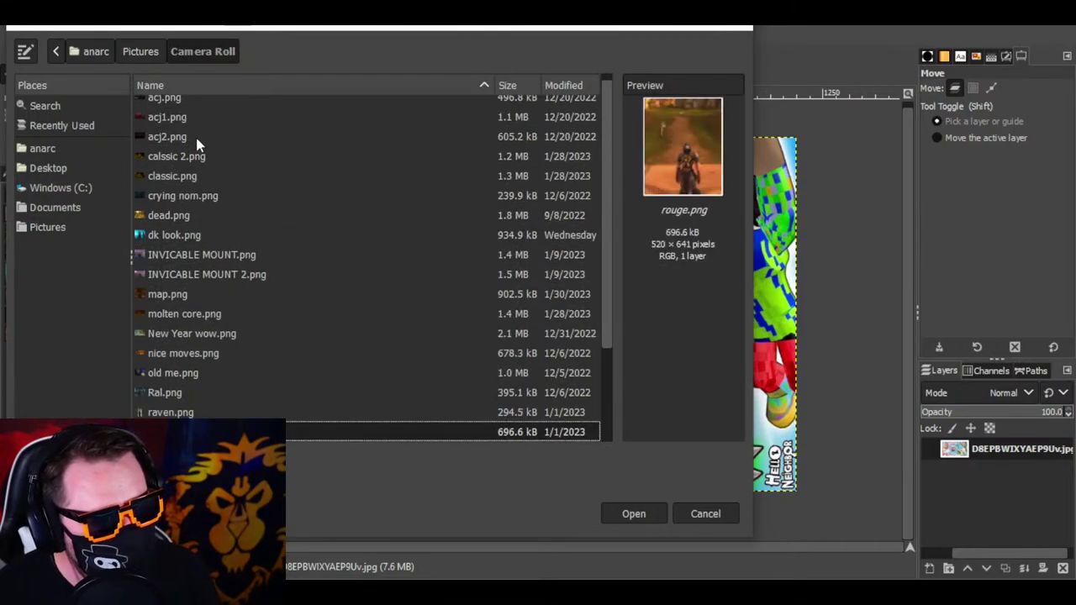
key(Up)
key(Up)
key(Up)
key(Up)
key(Up)
key(Up)
key(Up)
key(Up)
key(Up)
key(Up)
key(Up)
key(Up)
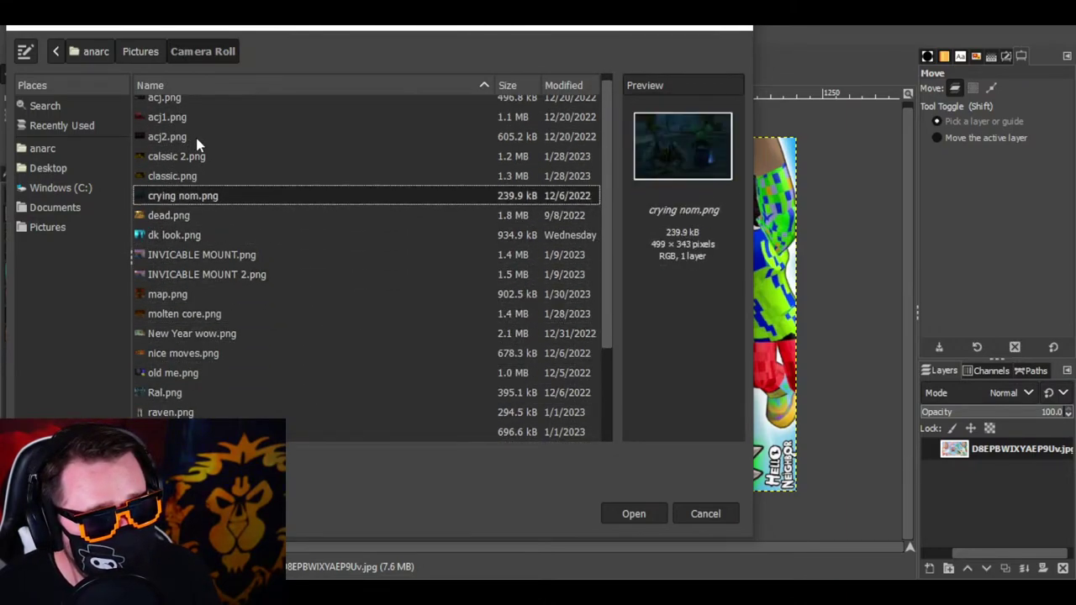
key(Down)
key(Down)
key(Down)
key(Down)
key(Down)
key(Down)
key(Down)
key(Down)
key(Down)
key(Down)
key(Down)
key(Down)
key(Down)
key(Down)
key(Down)
key(Down)
key(Down)
key(Down)
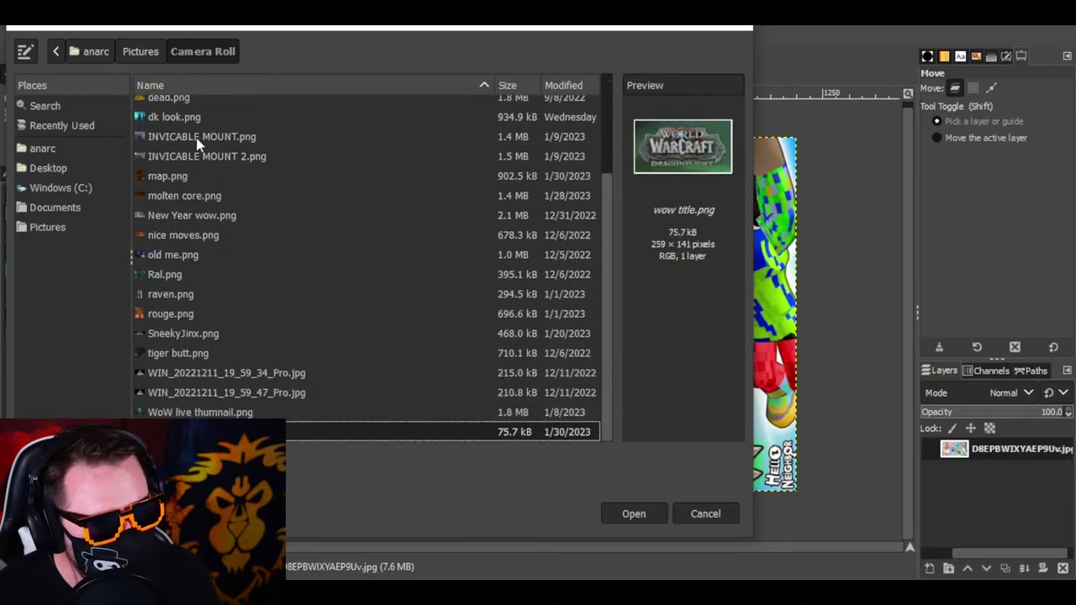
key(Up)
key(Up)
key(Up)
key(Up)
key(Up)
key(Up)
key(Down)
key(Down)
key(Down)
key(Down)
key(Down)
key(Down)
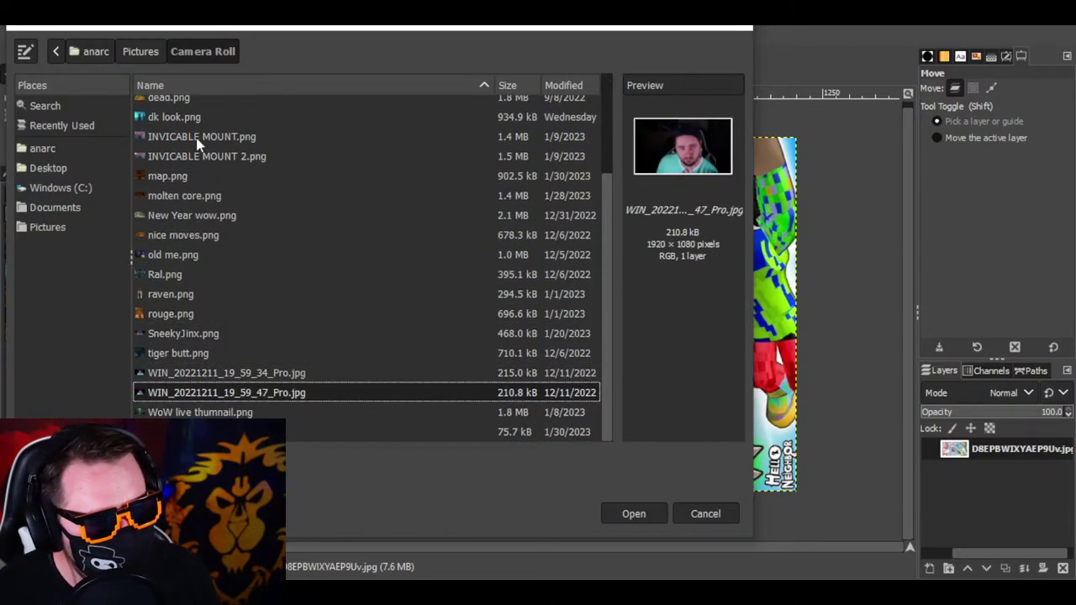
Step: Preview Untitled.png, Albion-Online-Revamp-1.webp and Saved Pictures images, then cancel without opening anything
click(46, 227)
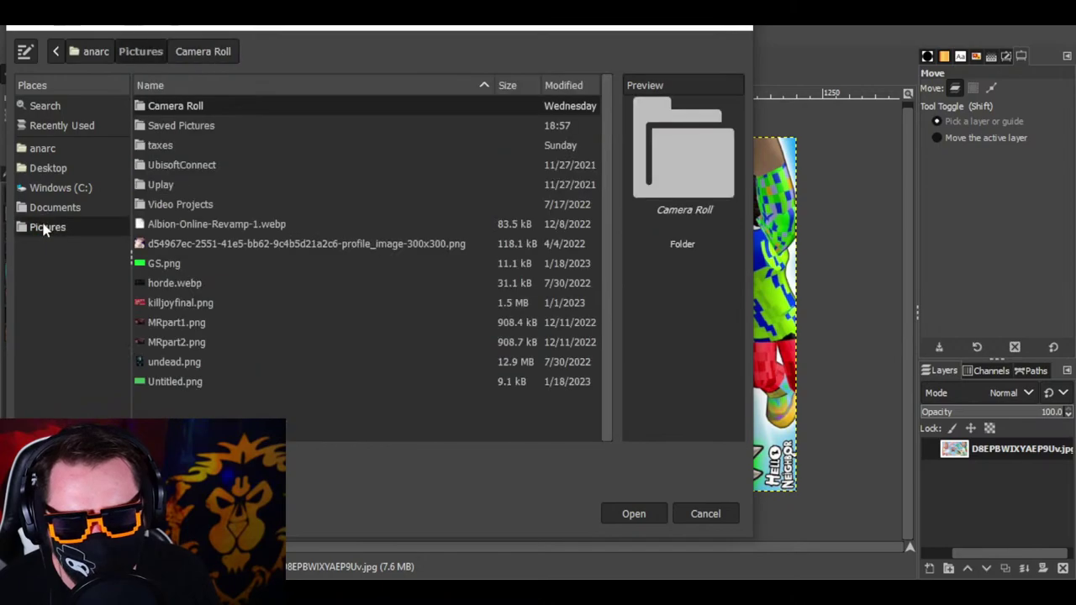
click(177, 246)
key(Down)
key(Down)
key(Down)
key(Down)
key(Down)
key(Down)
key(Down)
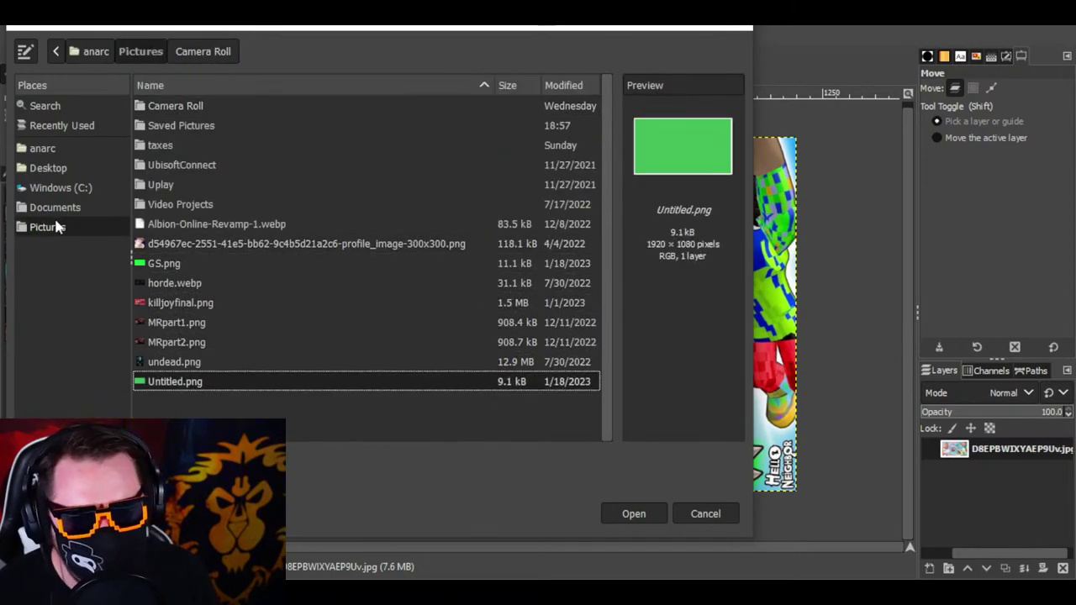
click(193, 225)
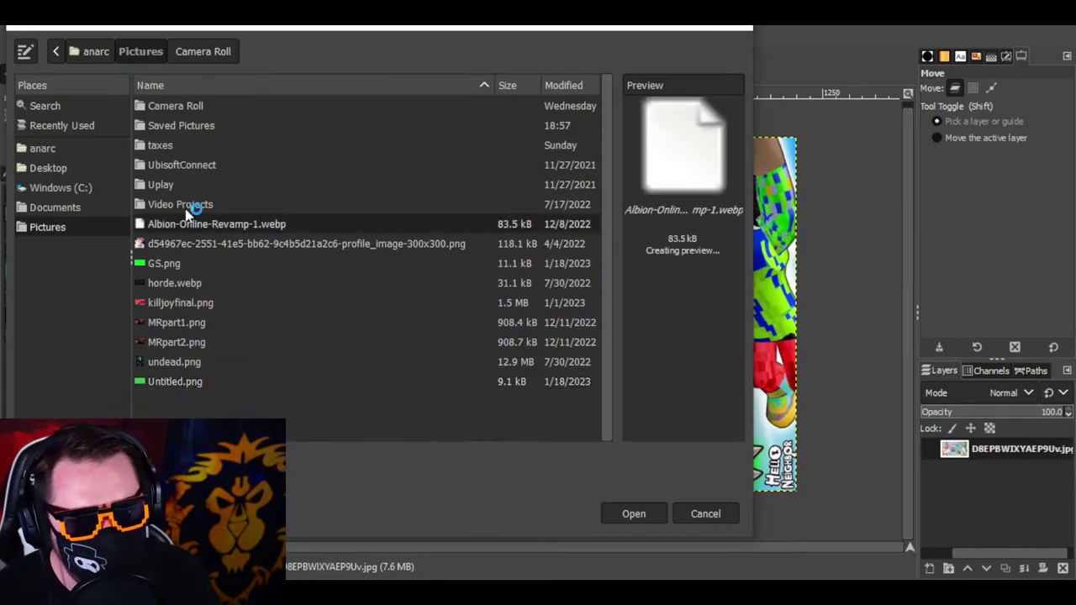
click(173, 126)
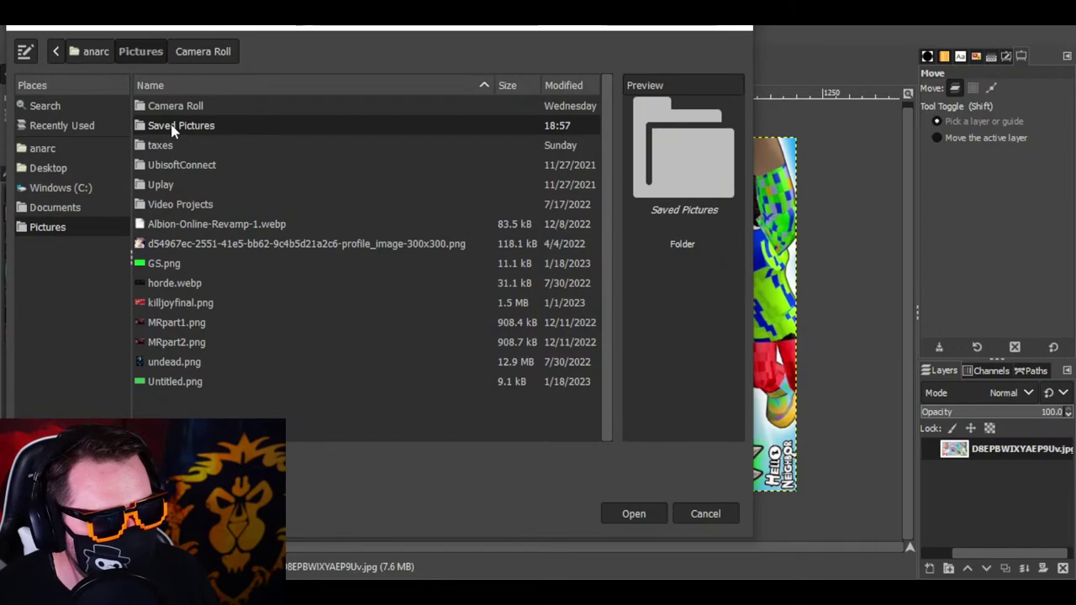
double_click(173, 126)
click(174, 126)
key(Down)
key(Down)
key(Down)
key(Down)
key(Down)
key(Down)
key(Down)
key(Down)
key(Down)
key(Down)
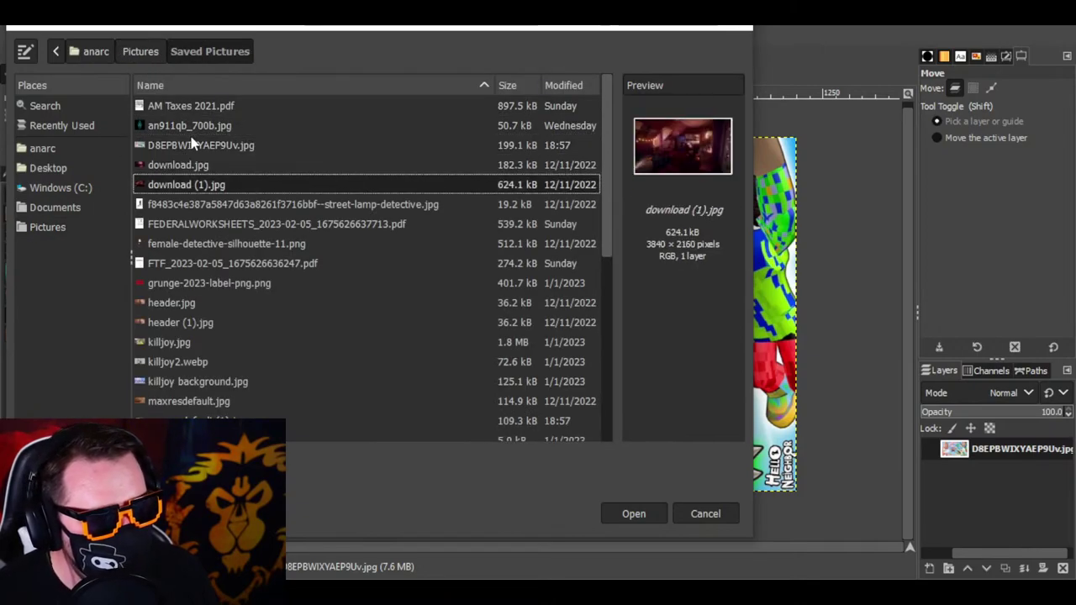
key(Down)
key(Down)
key(Down)
key(Down)
key(Down)
key(Down)
key(Down)
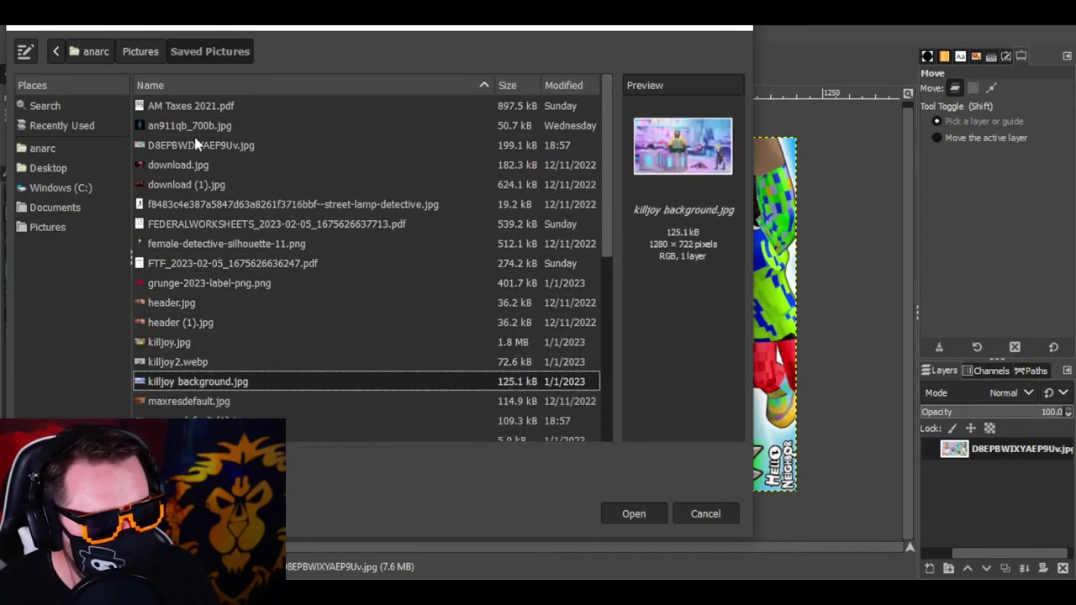
key(Down)
key(Down)
key(Down)
key(Down)
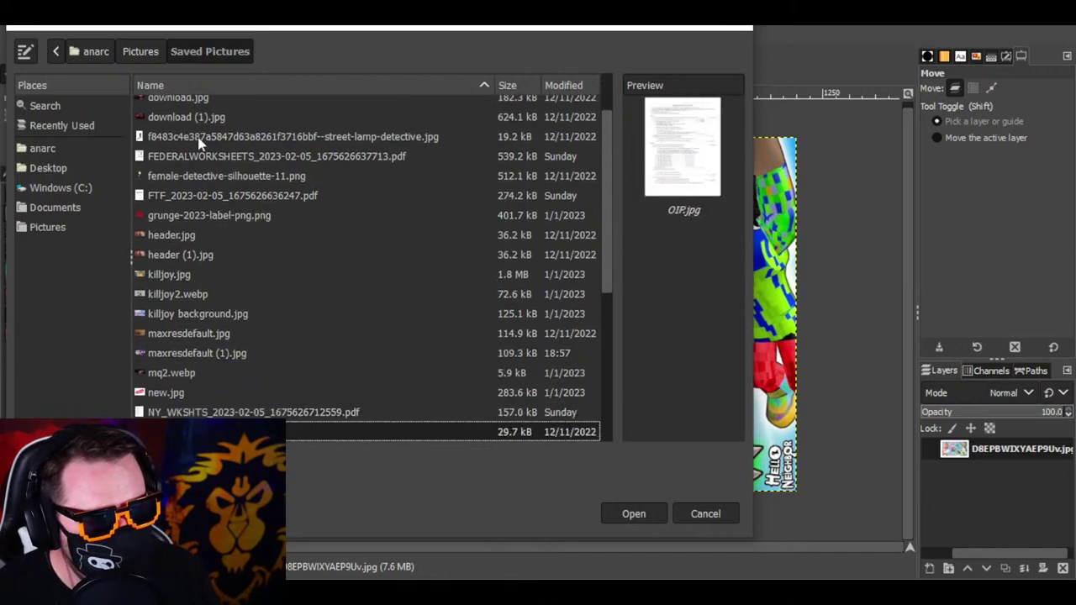
key(Down)
key(Down)
key(Down)
key(Down)
key(Down)
key(Down)
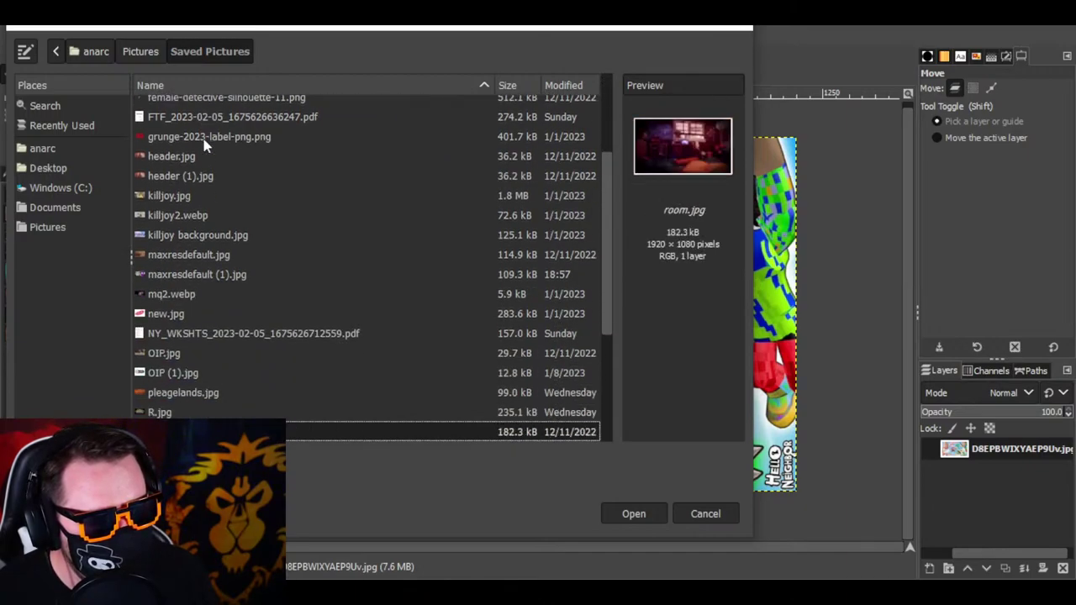
key(Down)
key(Down)
key(Down)
key(Down)
key(Down)
key(Down)
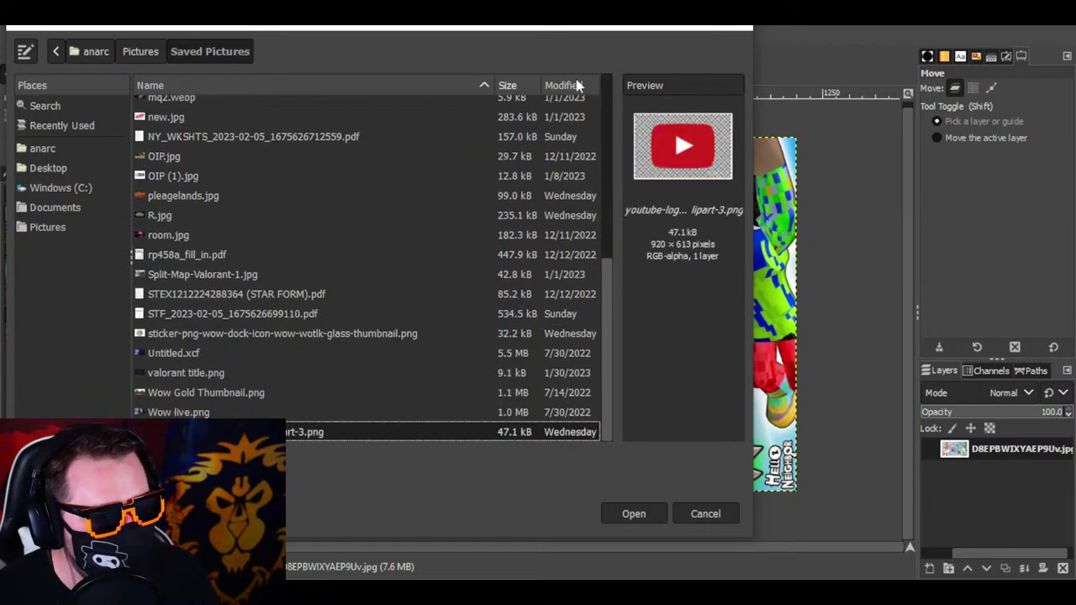
key(Escape)
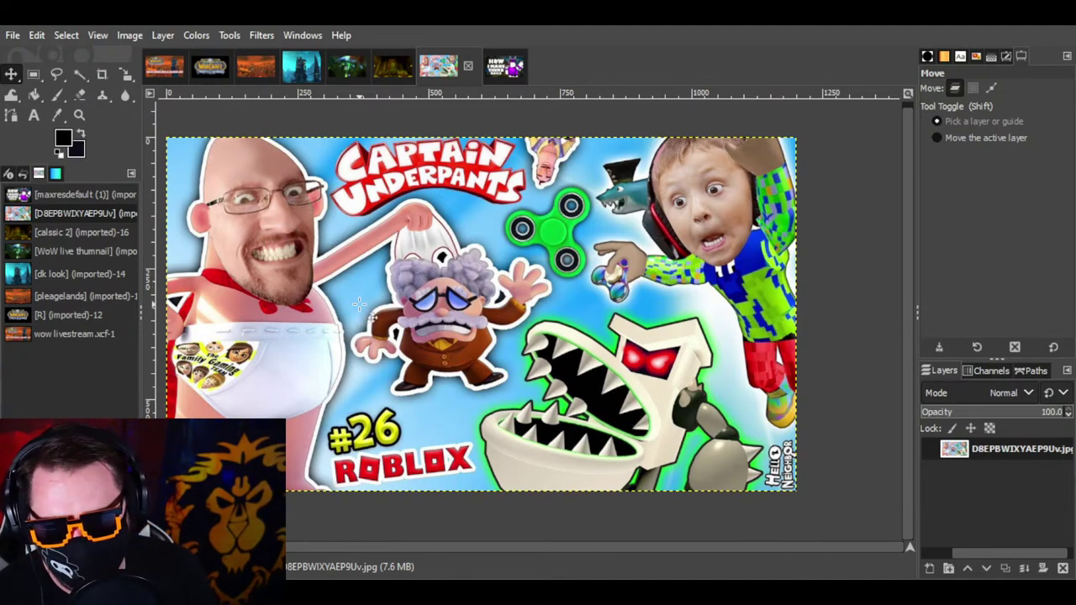
Step: Glance at the How I Make Thumbnails image, then return to wow livestream.xcf
click(504, 72)
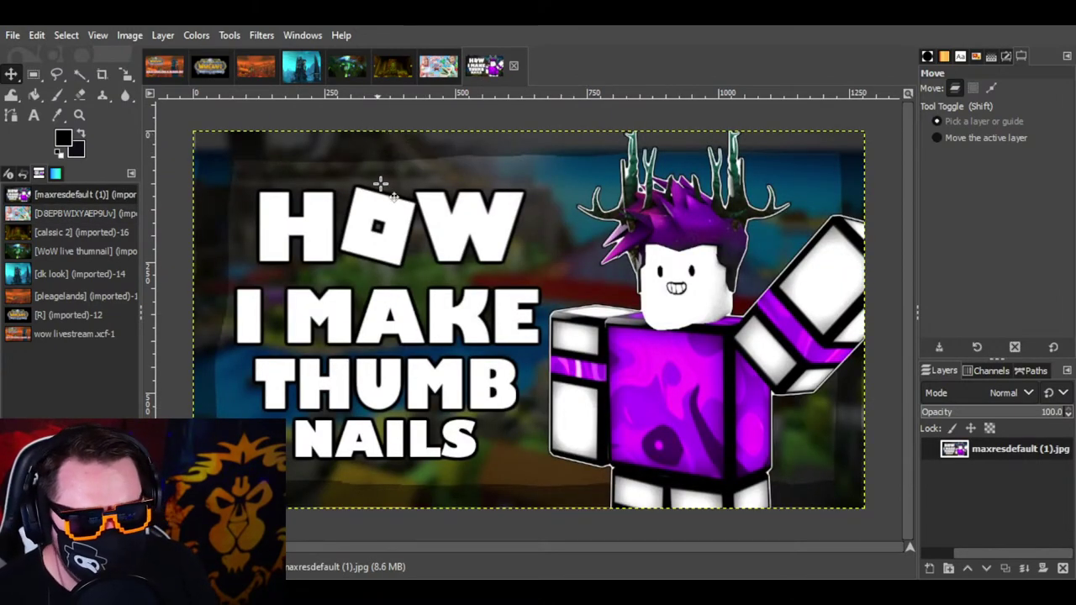
click(162, 74)
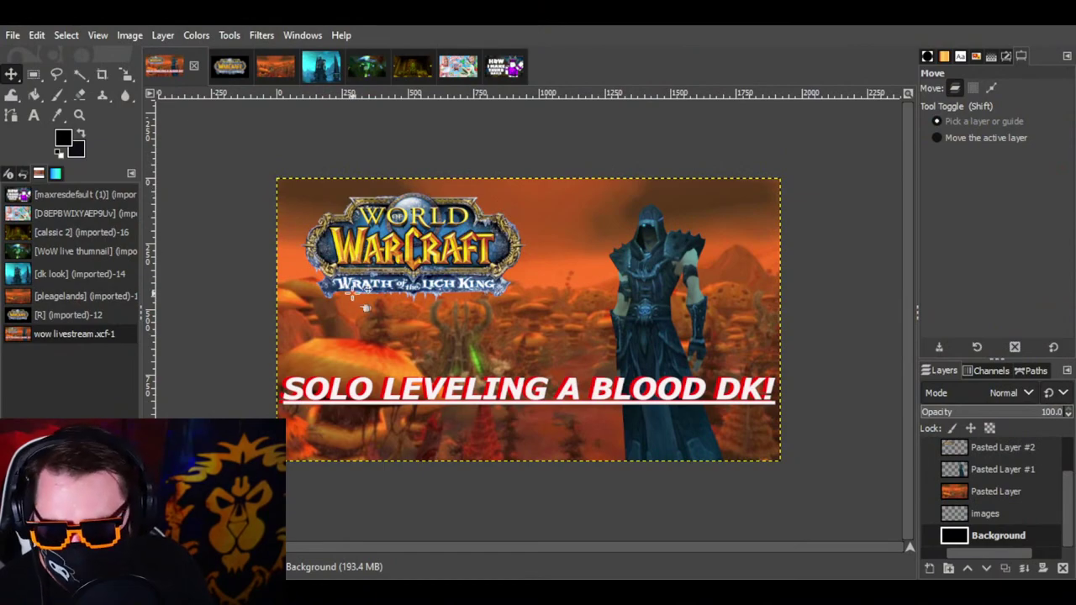
Step: Save wow livestream.xcf, then export wow livestream.png to Pictures instead of Documents
click(13, 36)
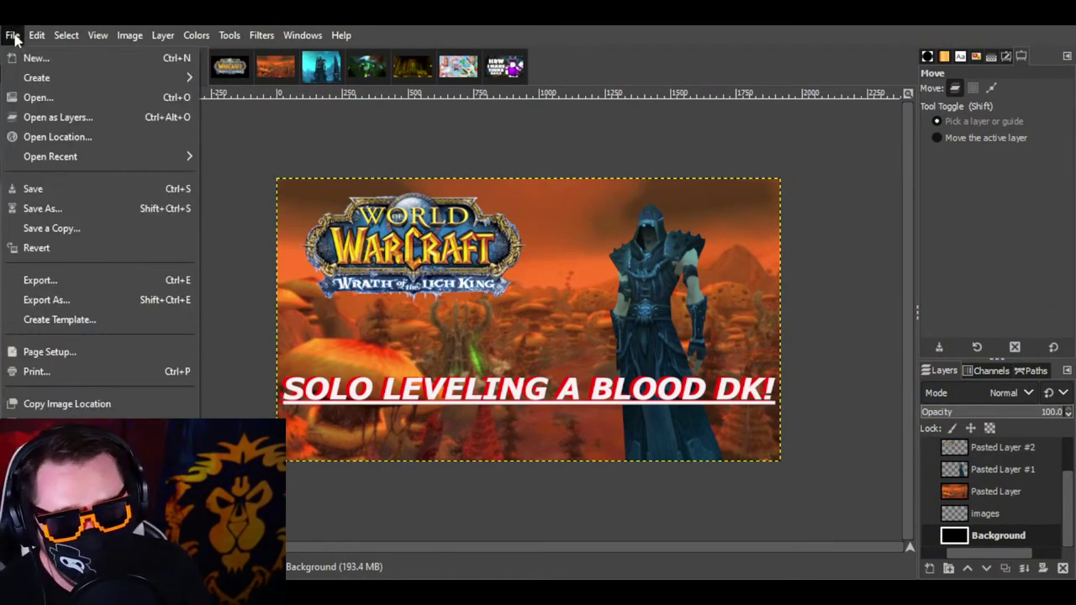
click(38, 189)
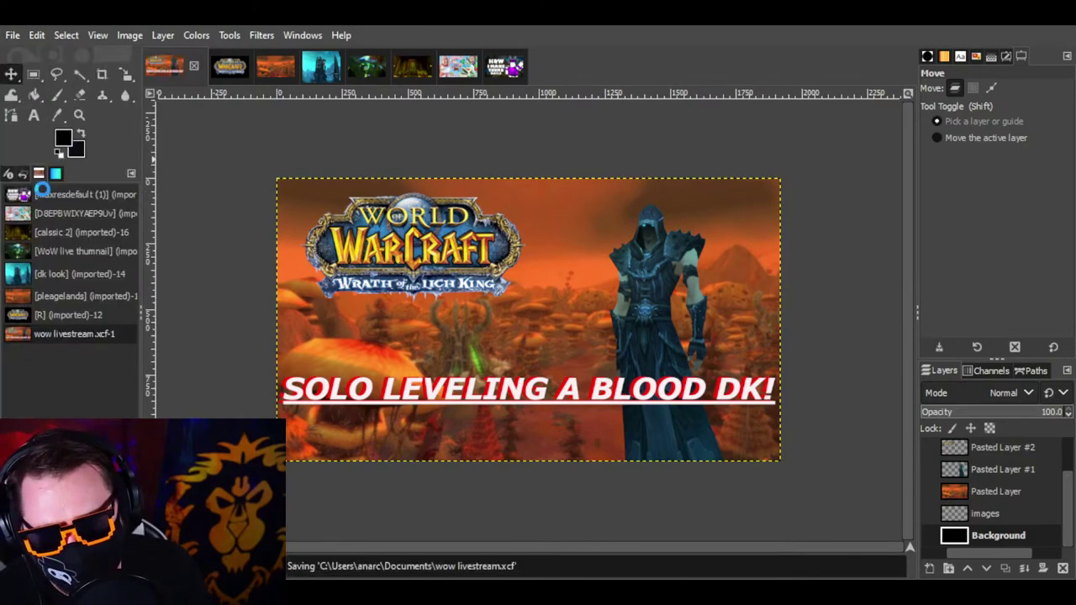
click(12, 38)
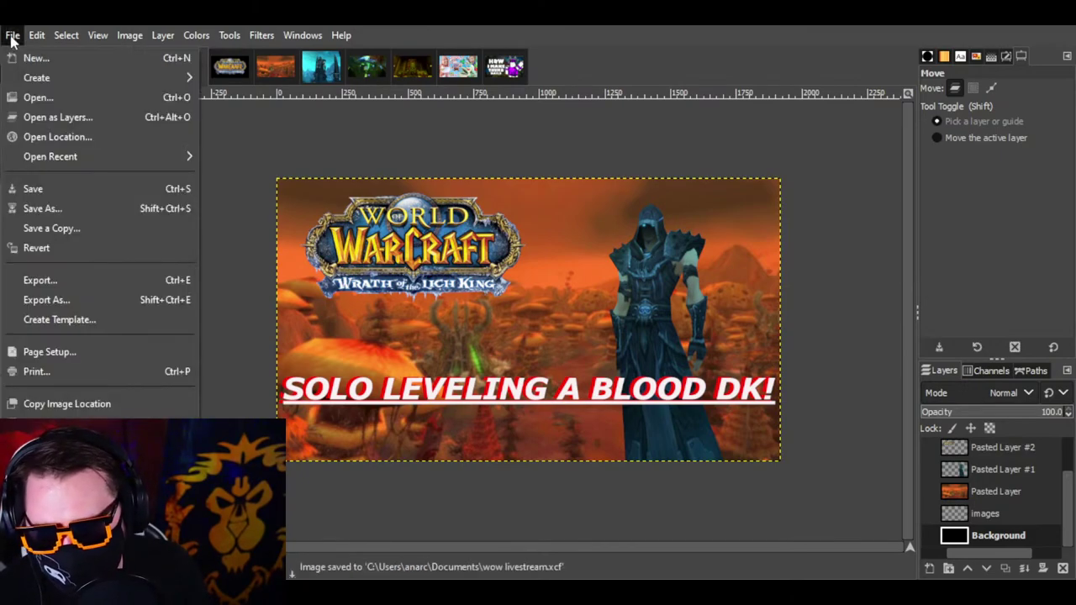
click(34, 280)
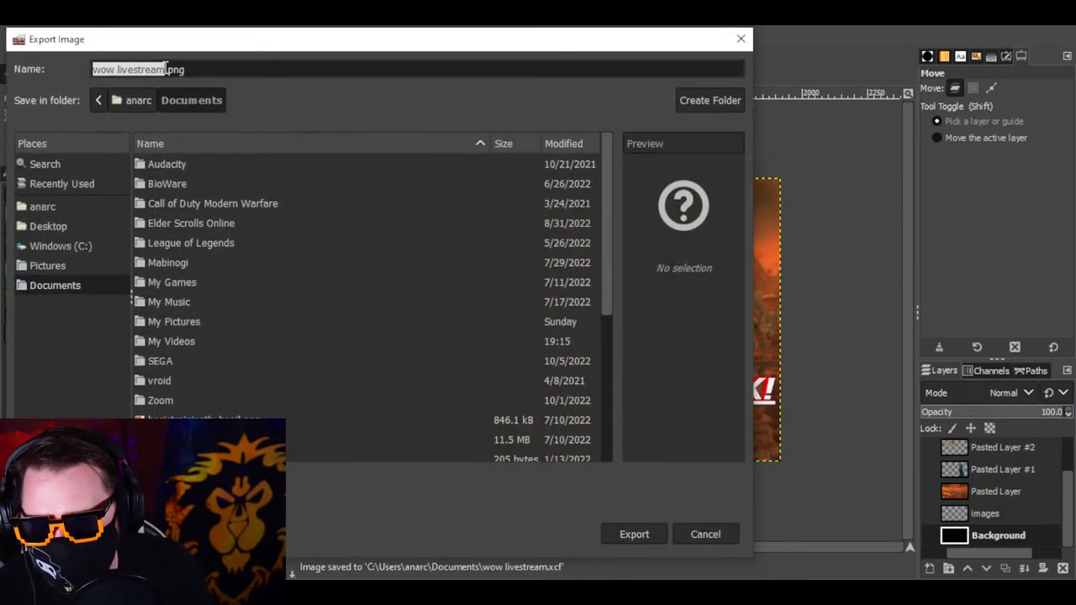
click(635, 538)
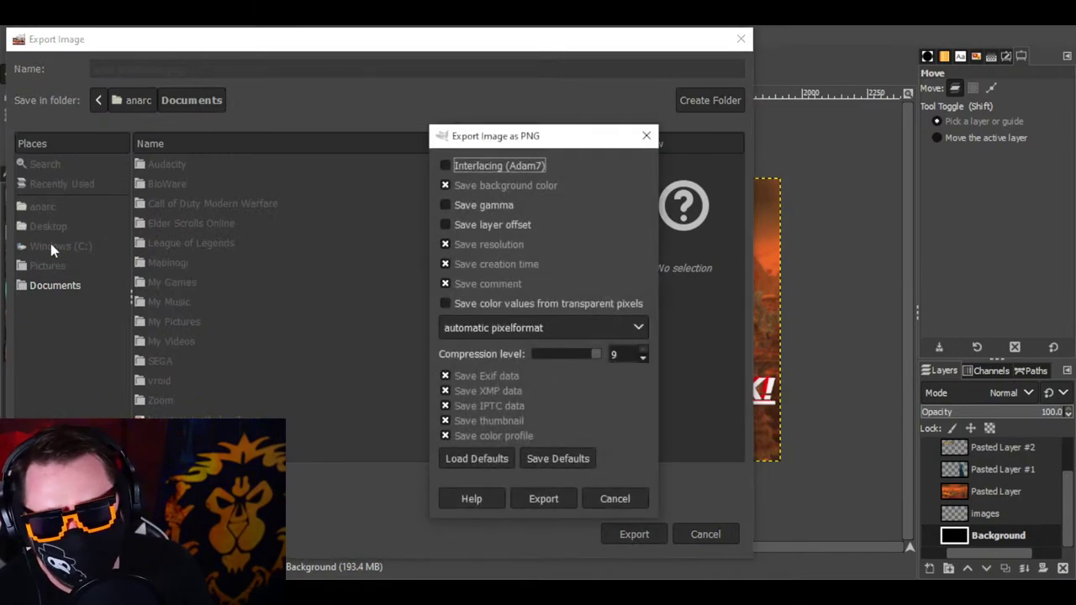
click(597, 498)
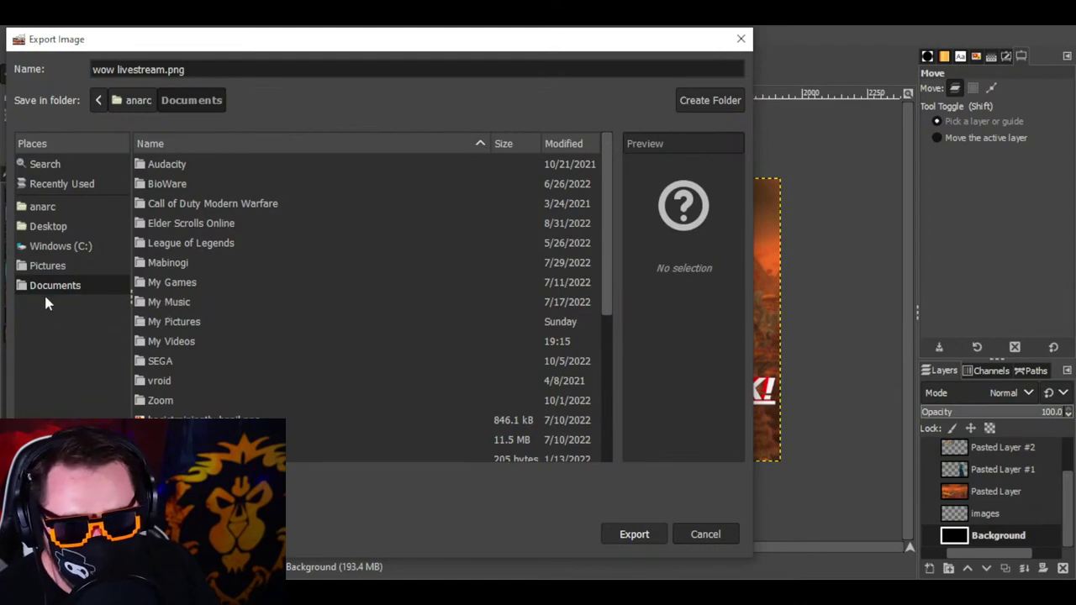
click(42, 270)
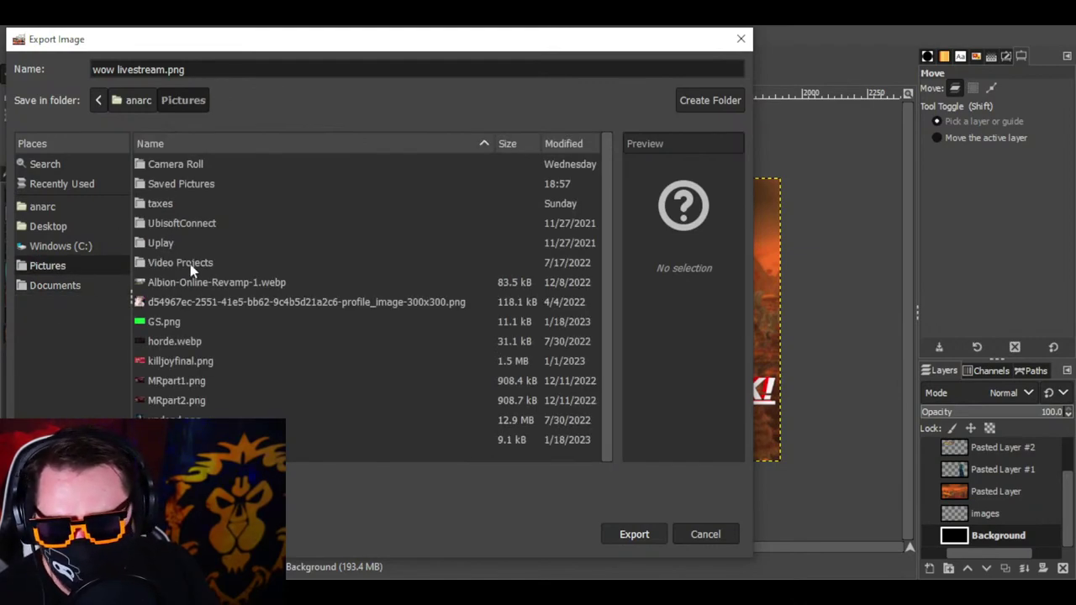
click(615, 536)
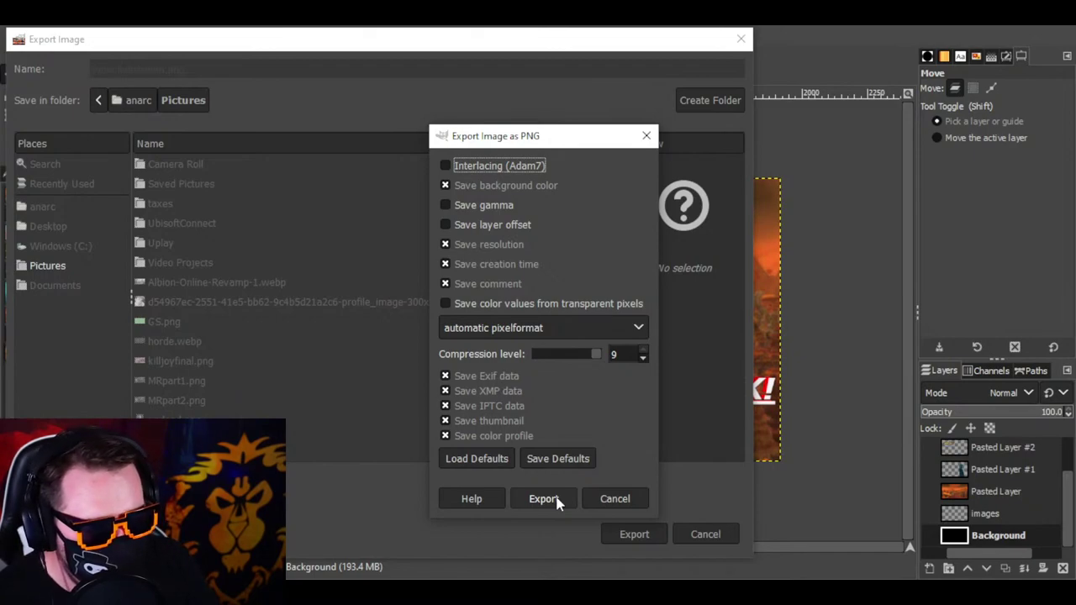
click(543, 499)
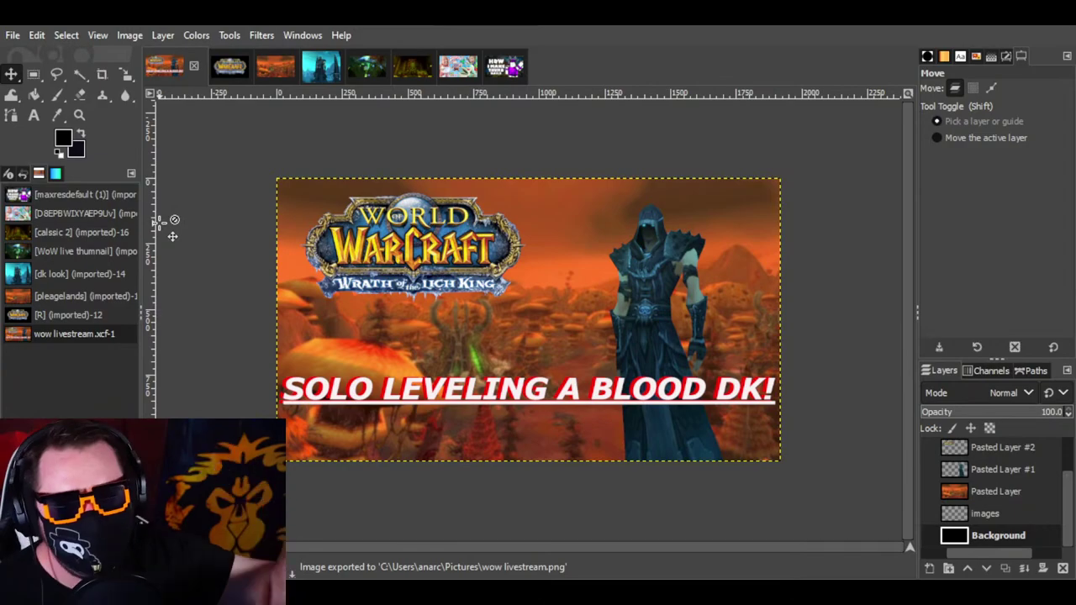
Step: Open basictrainingthubnail.png as a new image, then start opening another file from Documents
click(12, 36)
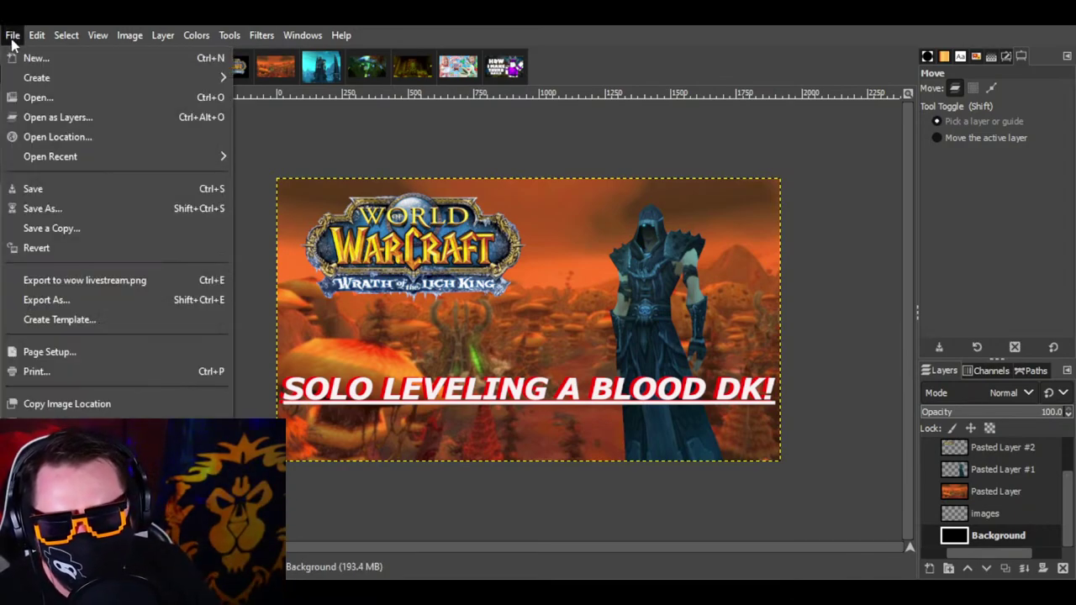
click(34, 95)
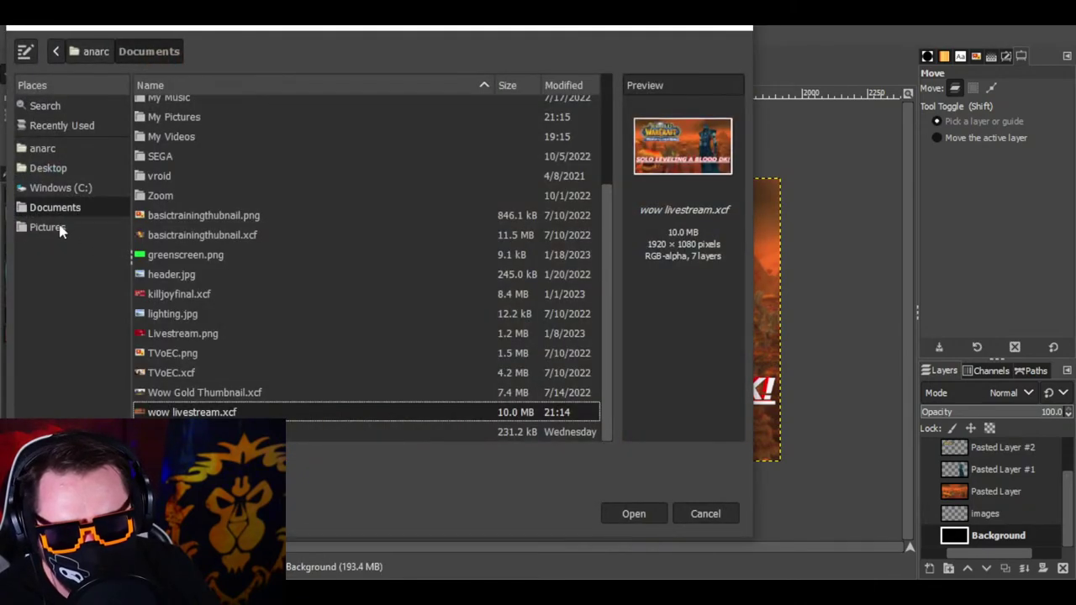
click(169, 217)
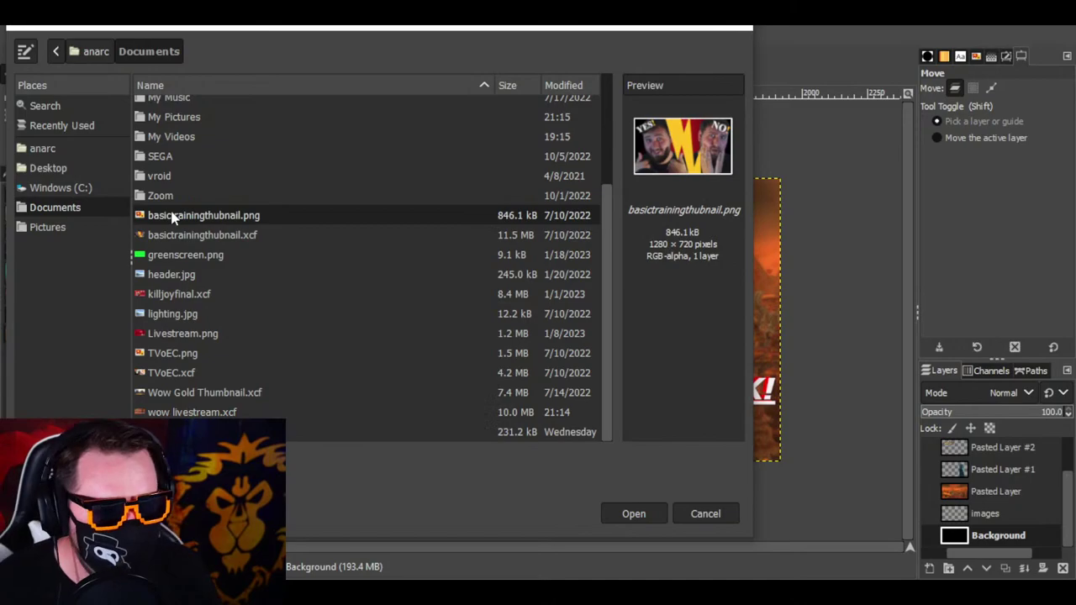
double_click(172, 217)
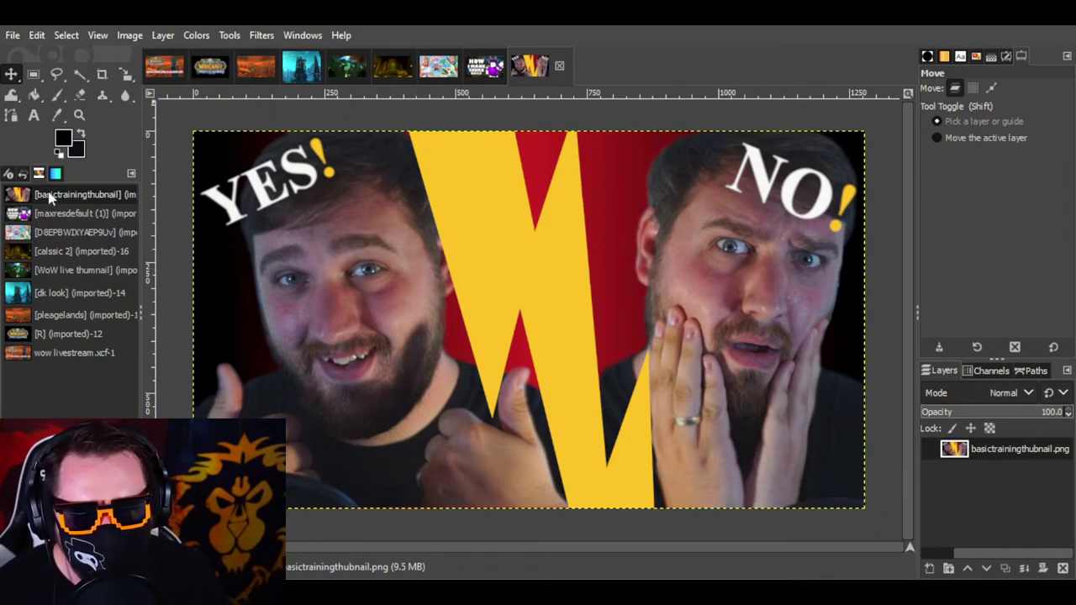
click(14, 36)
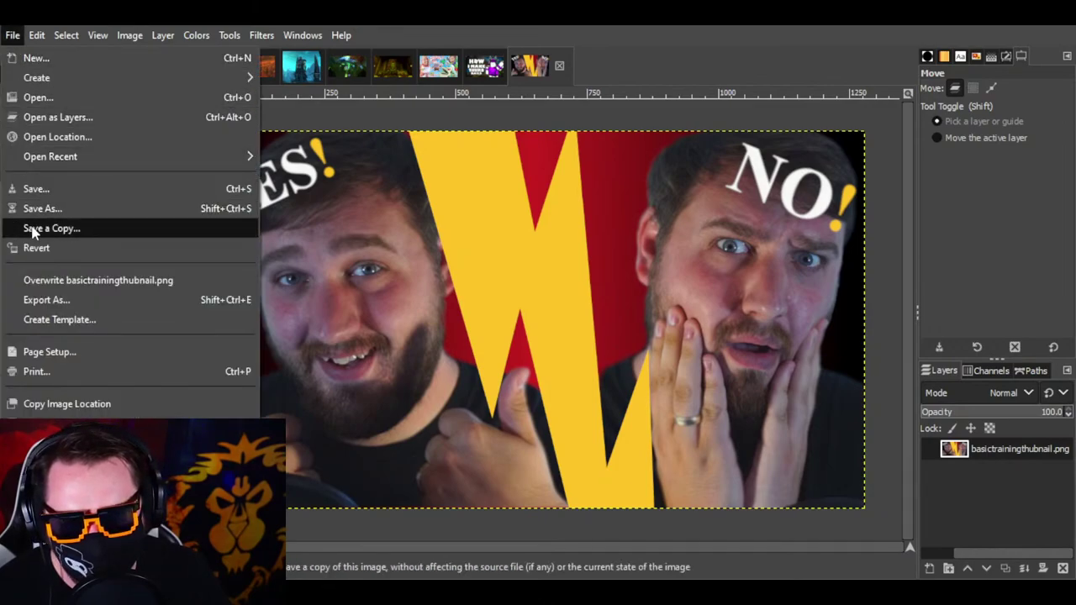
click(53, 101)
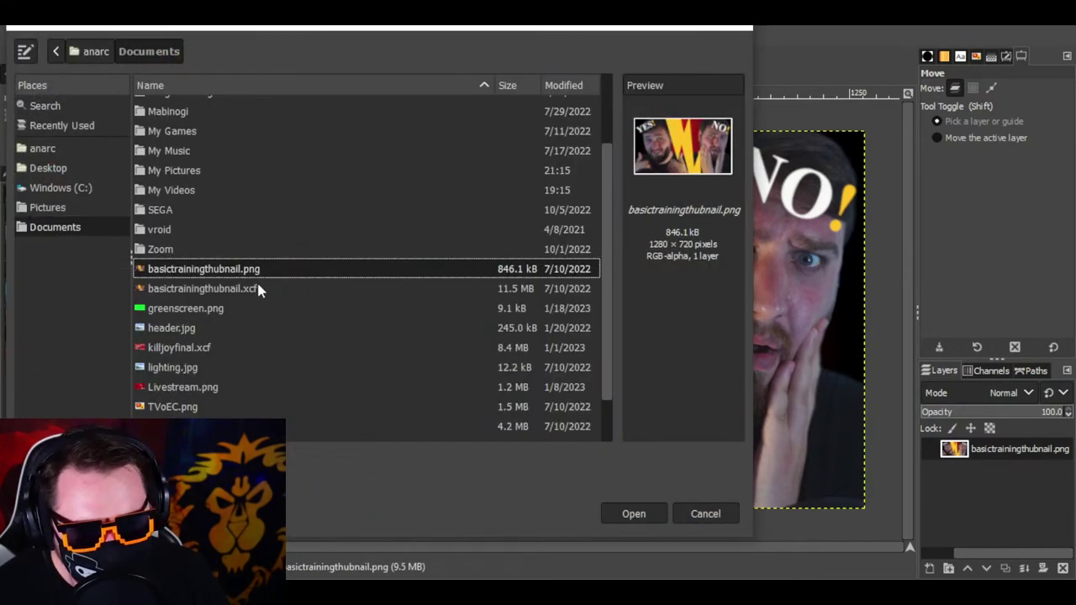
Step: Preview the Documents files and open header.jpg, the 1360 × 768 castle scene
click(248, 288)
key(Down)
key(Down)
key(Down)
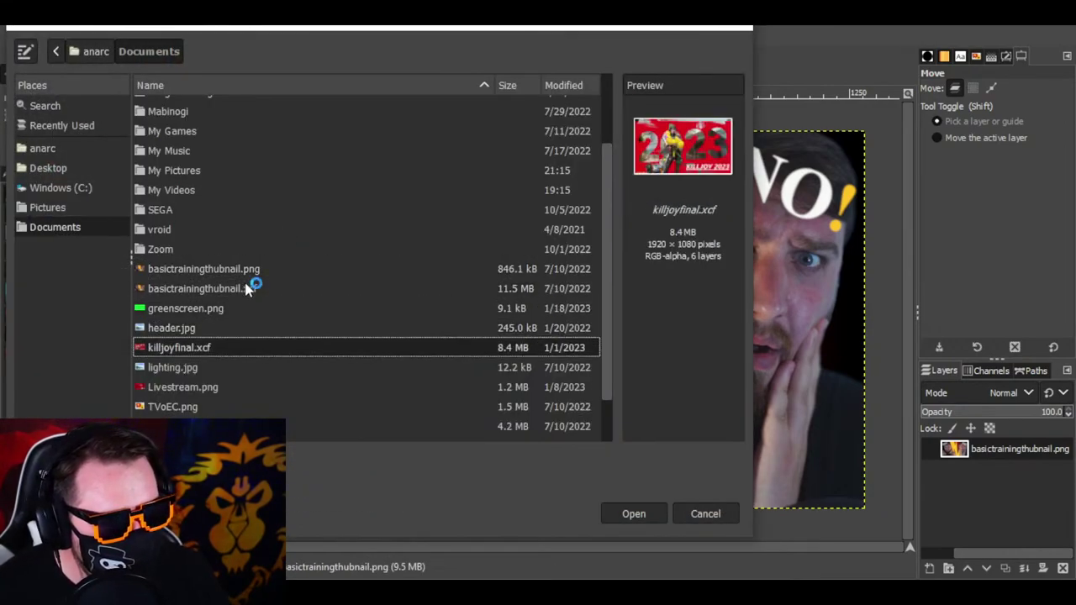
key(Up)
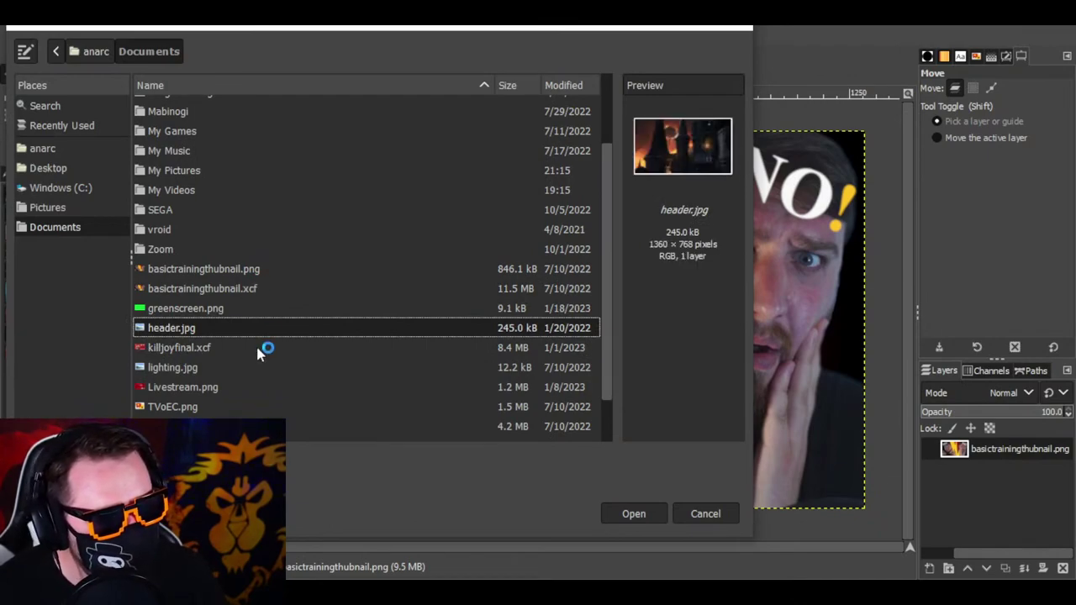
click(632, 515)
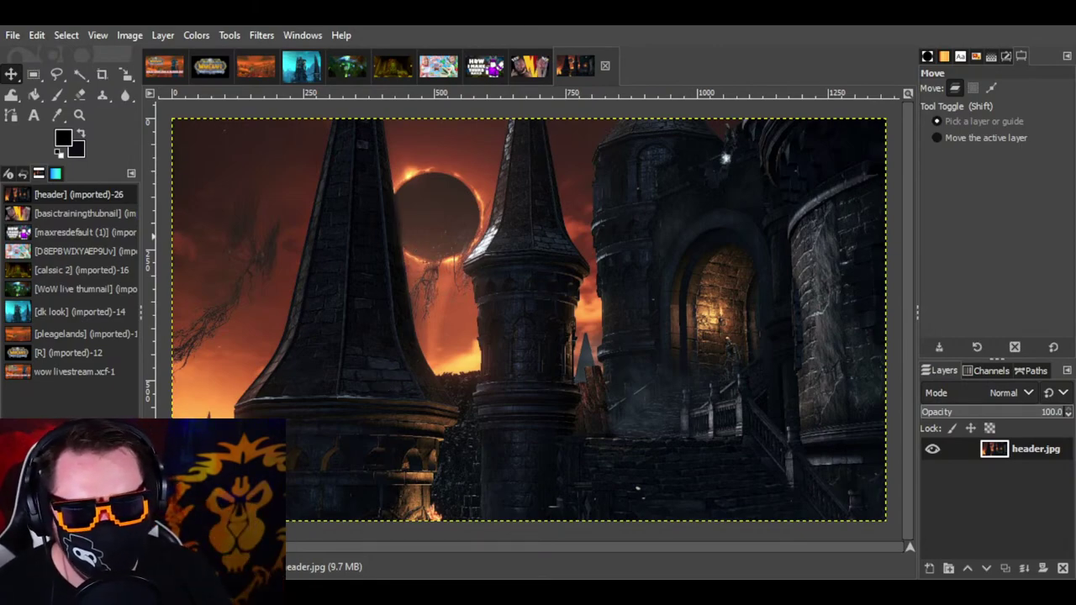
Step: Preview lighting.jpg and nearby Documents files, then open the TVoEC.xcf Ethan Carter project
click(20, 35)
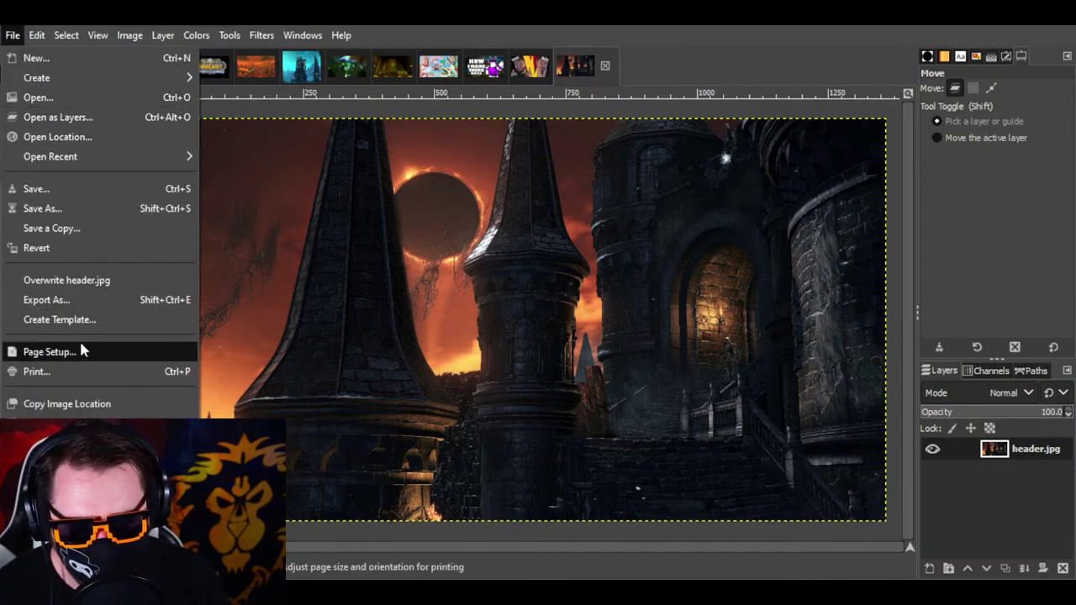
click(36, 98)
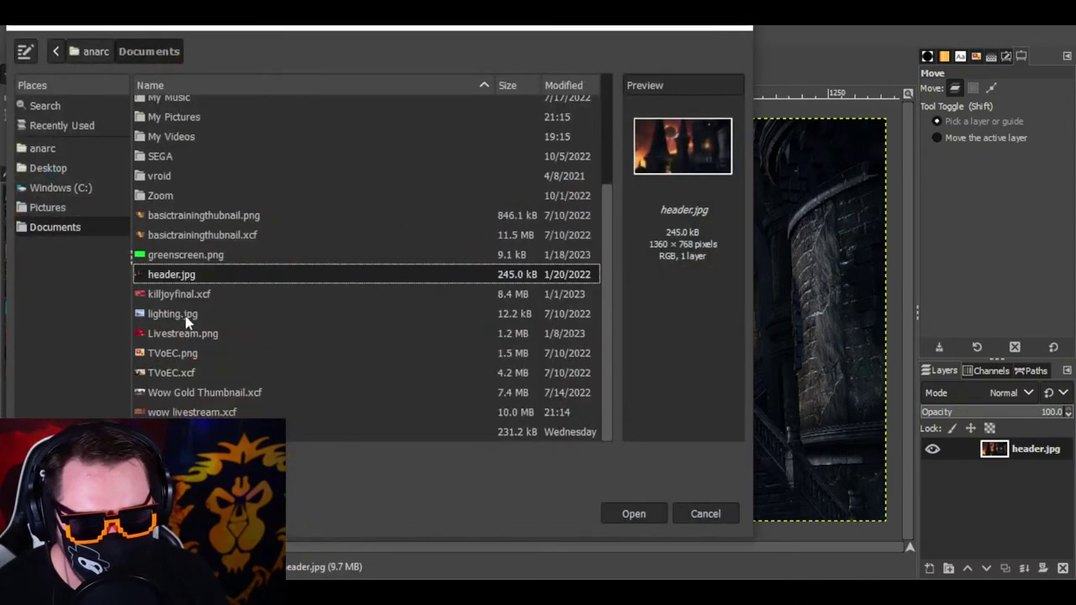
click(188, 317)
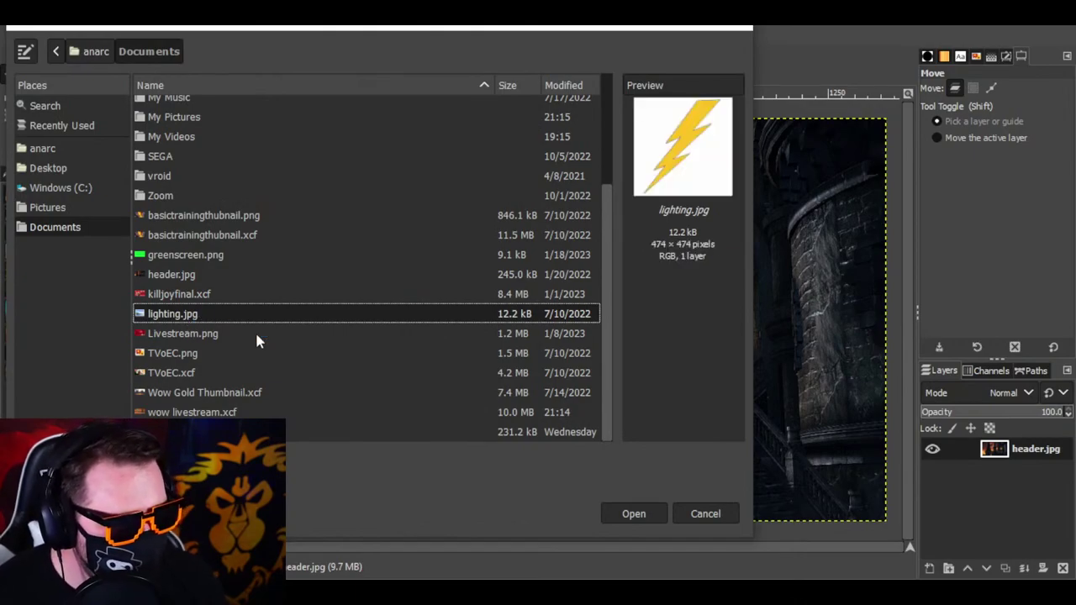
key(Down)
key(Down)
key(Down)
key(Up)
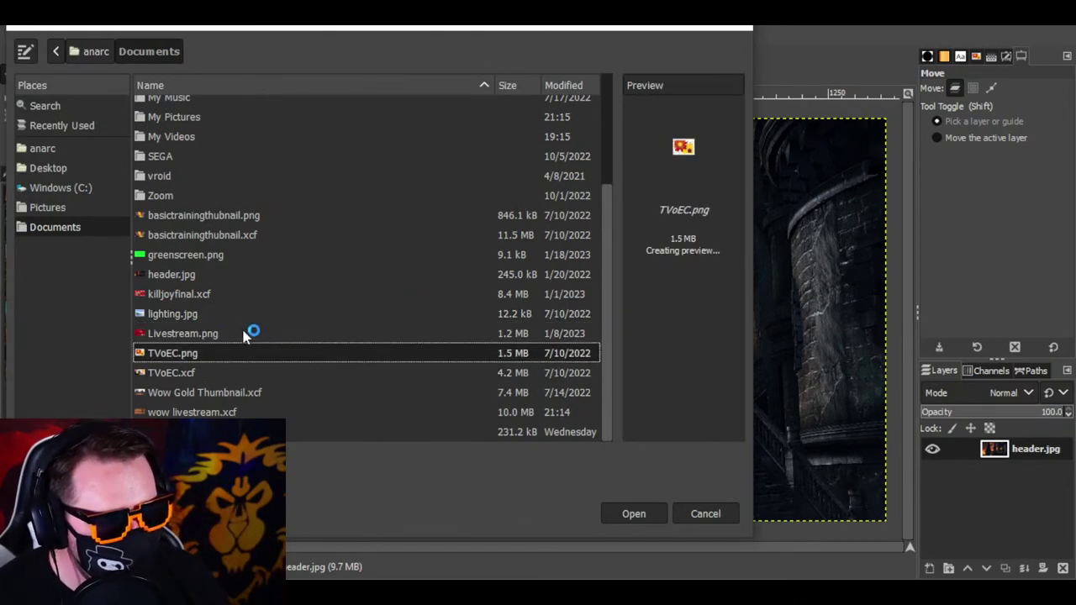
key(Down)
double_click(215, 374)
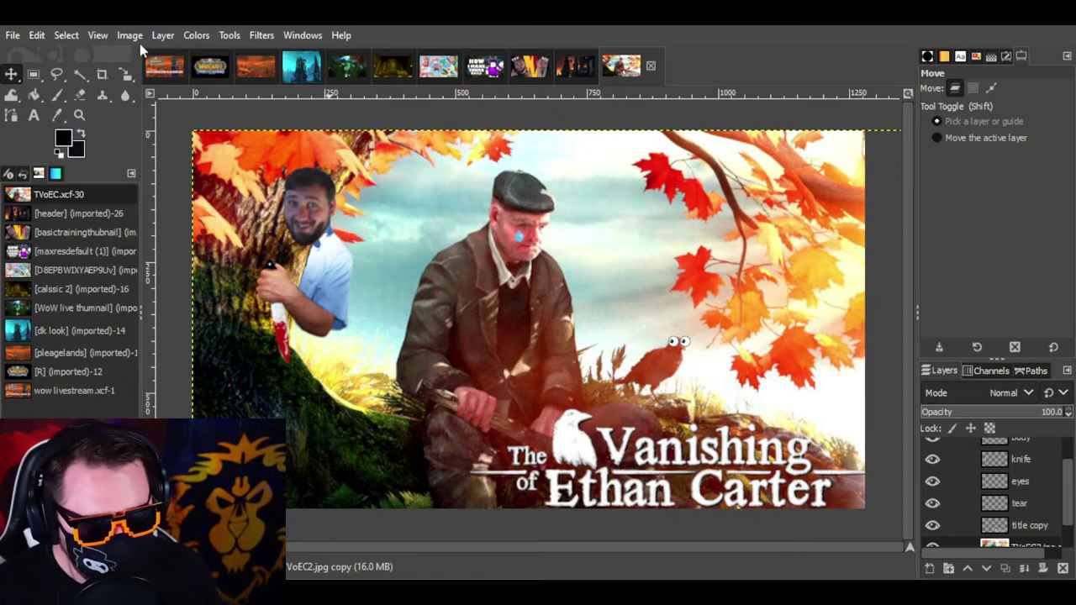
Step: Preview Wow Gold Thumbnail.xcf and wow livestream.xcf, then open youtub thumbnail.png
click(12, 35)
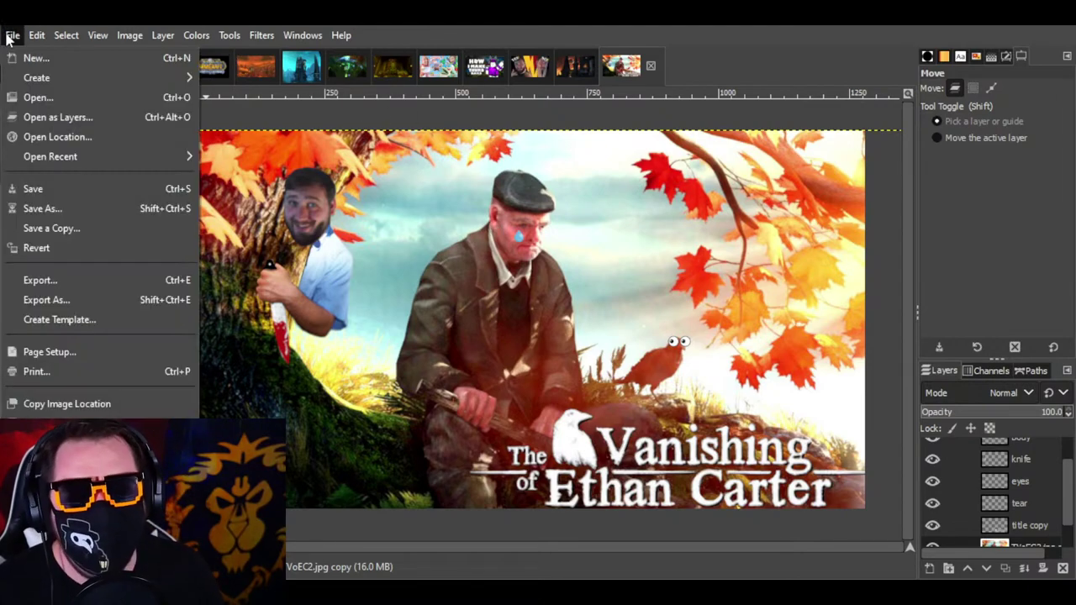
click(15, 96)
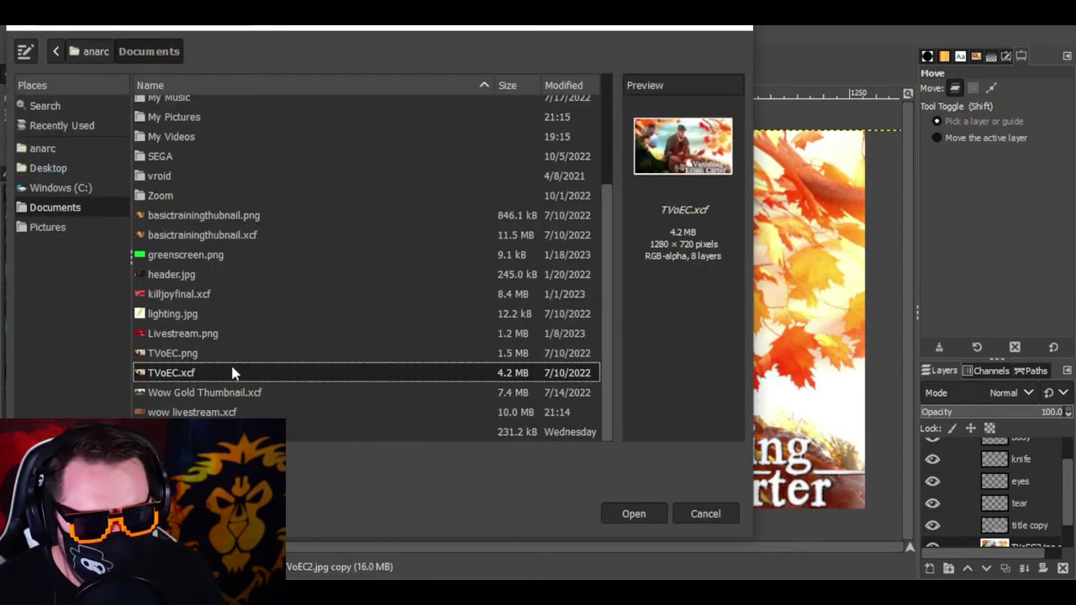
click(221, 393)
click(223, 412)
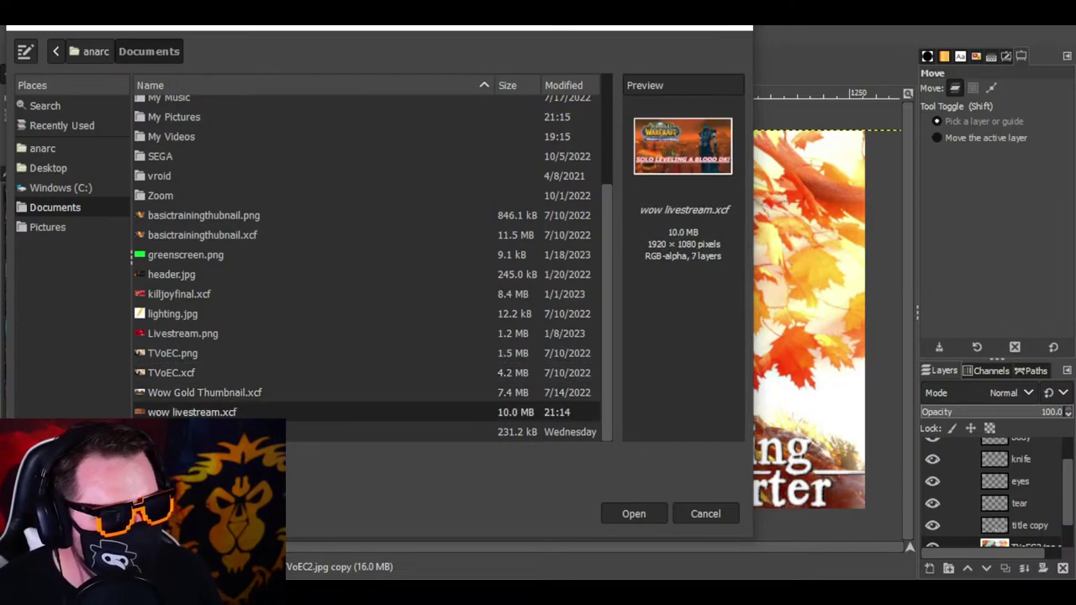
click(223, 431)
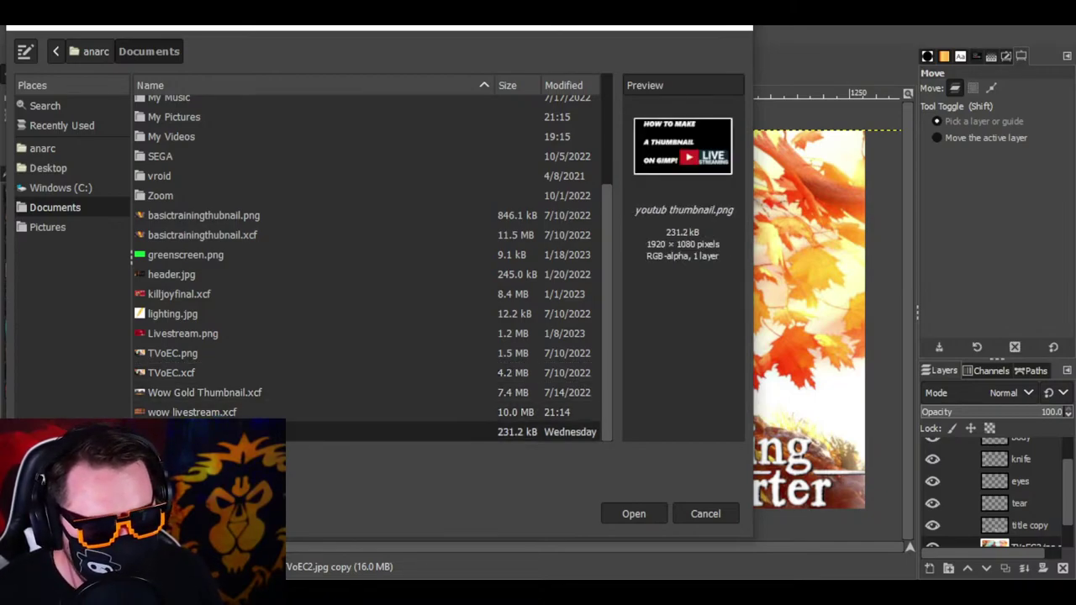
click(637, 514)
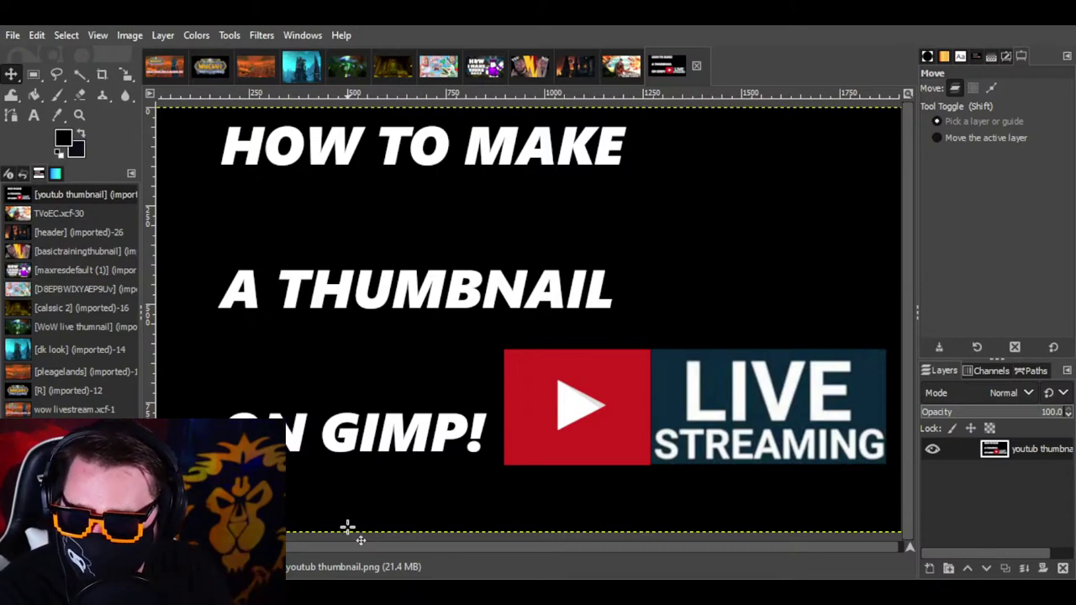
Step: Compare the Blood DK, Captain Underpants and How I Make Thumbnails images, ending on the Blood DK
click(165, 66)
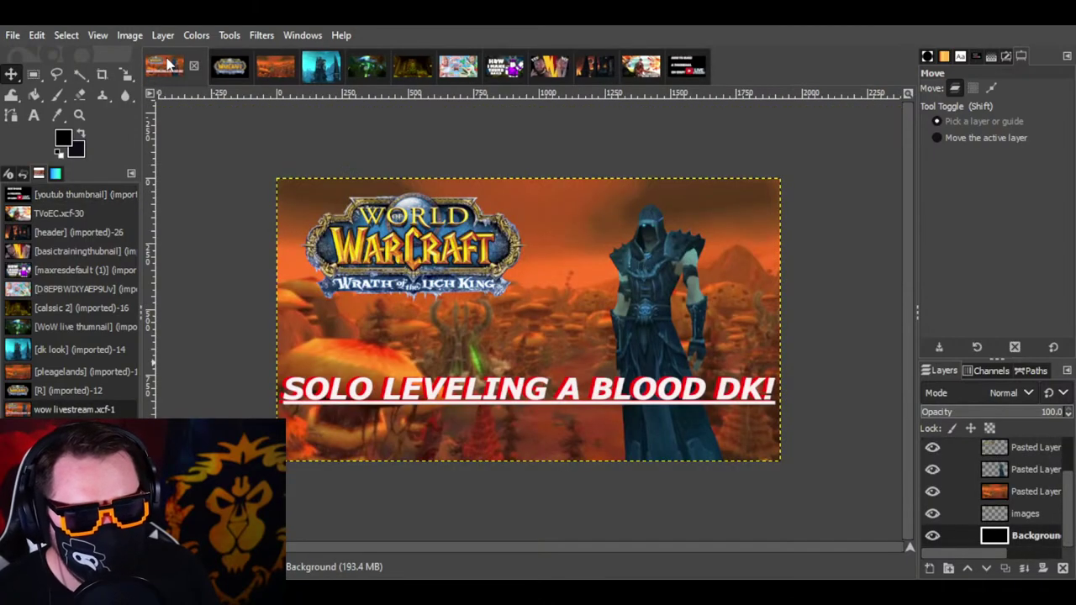
click(459, 74)
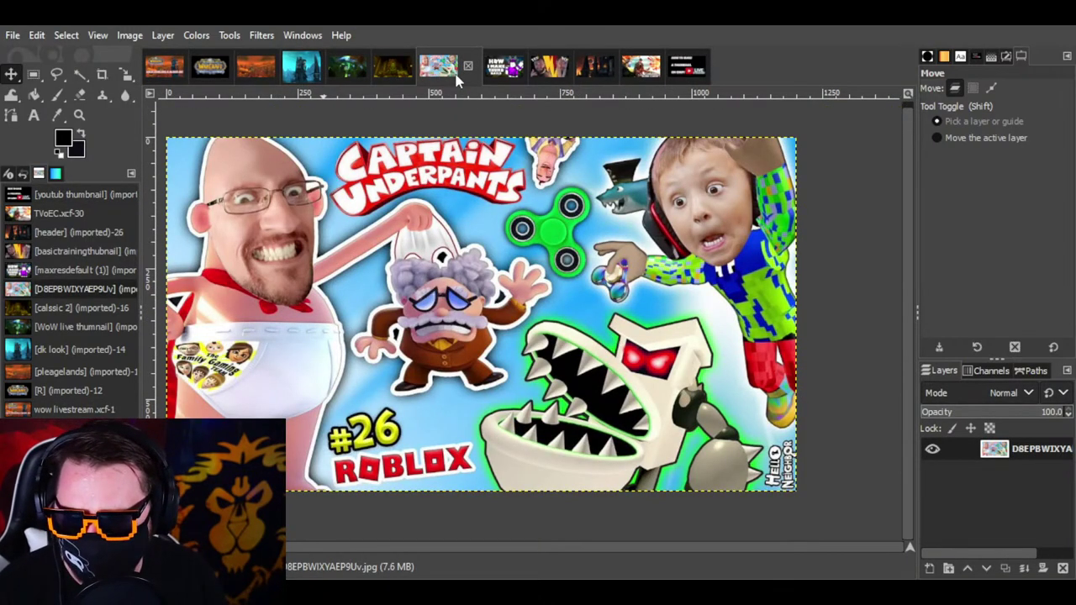
click(502, 72)
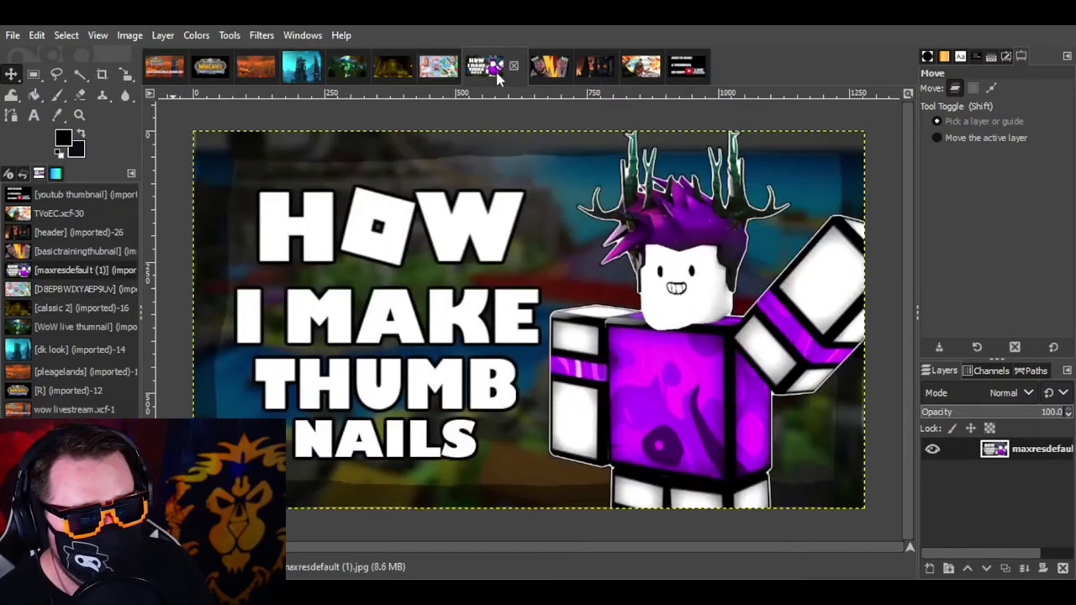
click(164, 66)
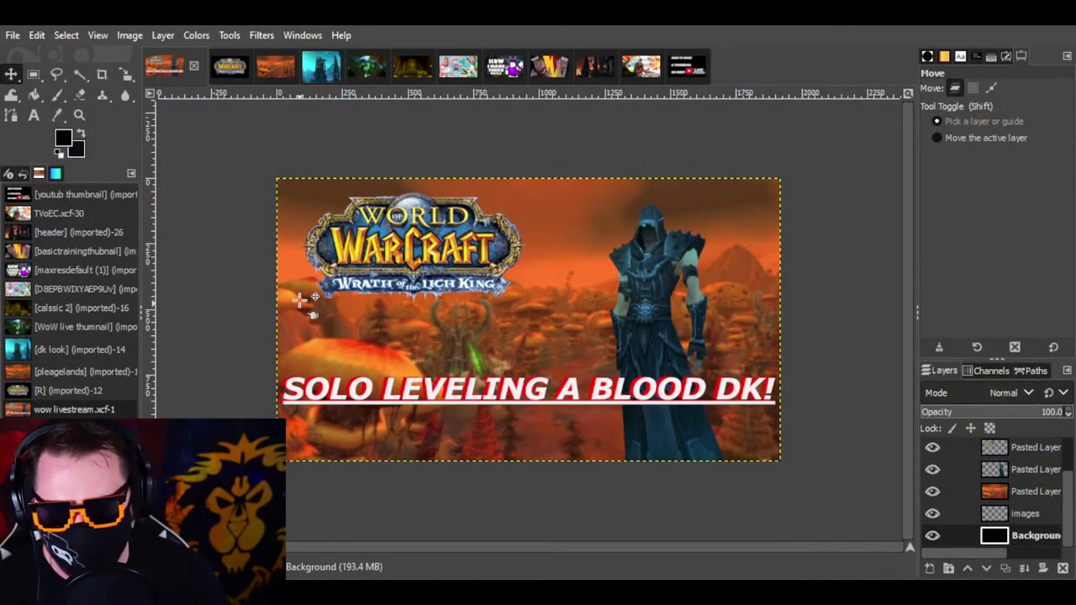
click(505, 71)
click(437, 73)
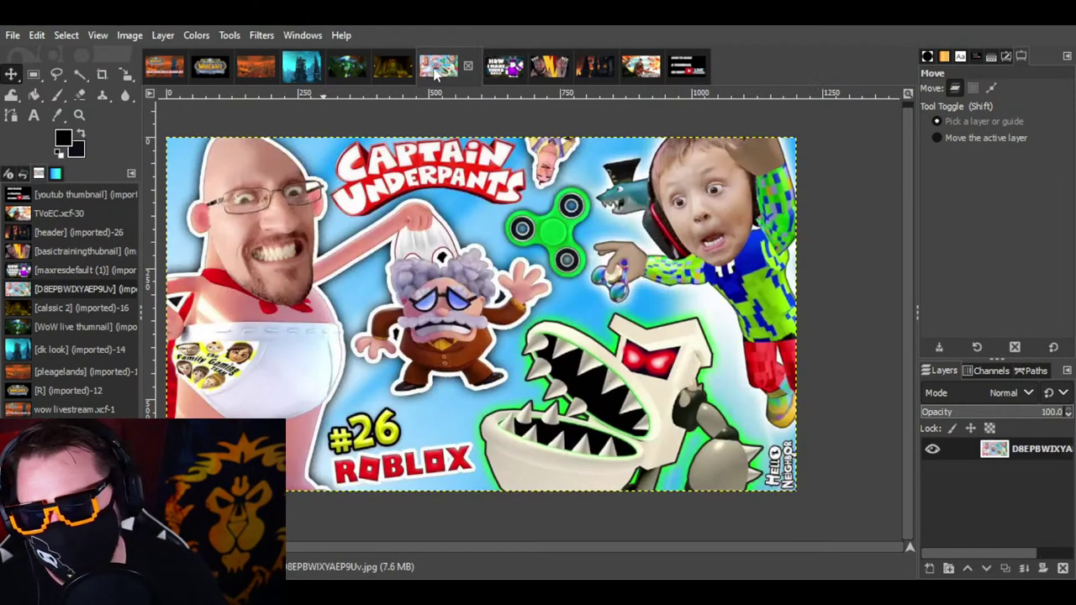
click(495, 74)
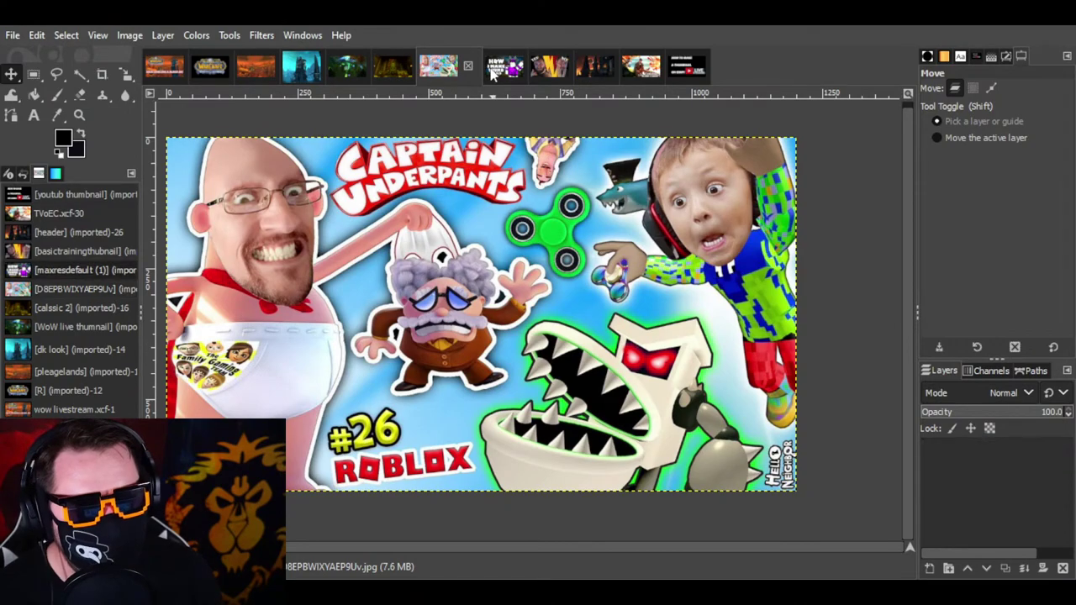
click(151, 73)
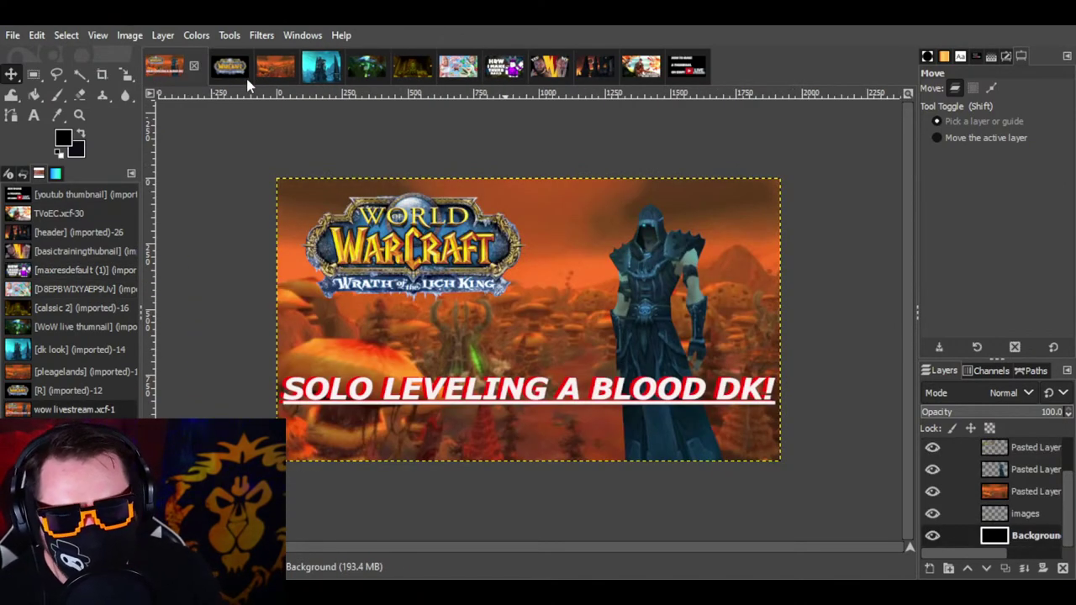
click(220, 67)
click(268, 67)
click(316, 67)
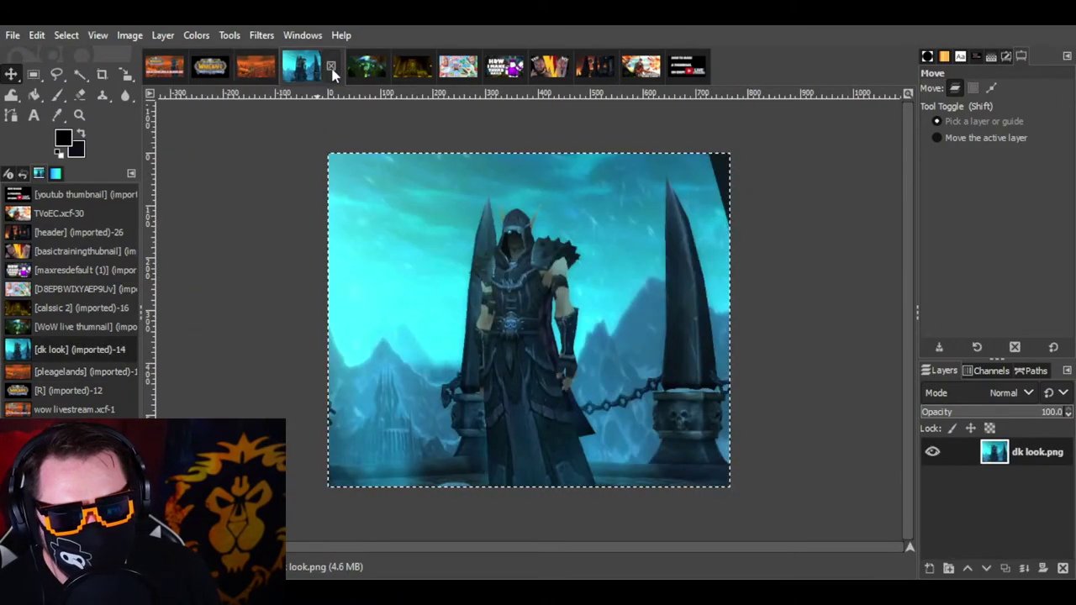
click(167, 73)
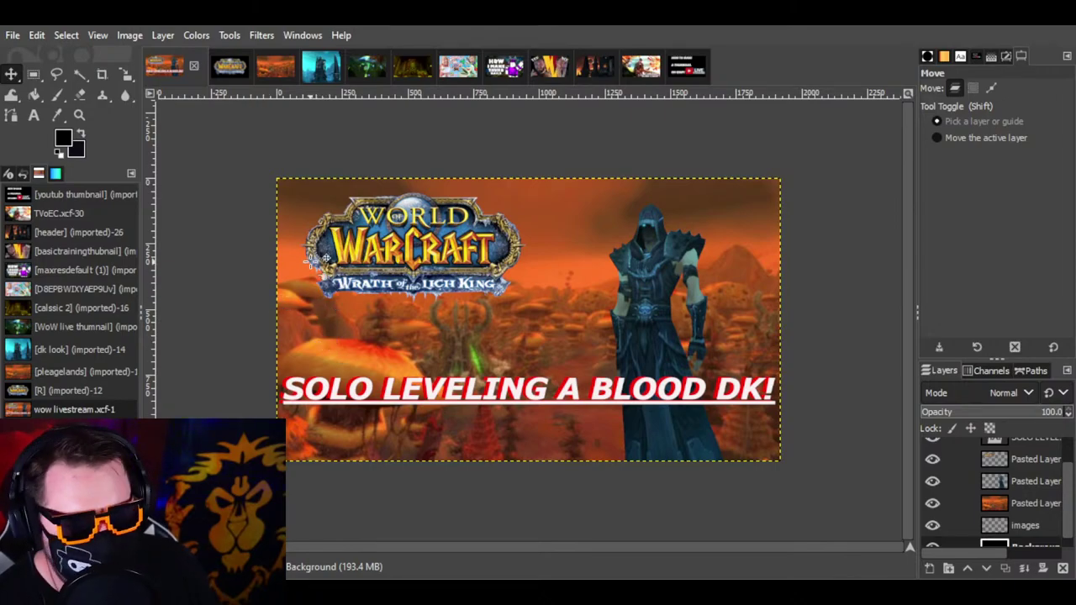
click(647, 71)
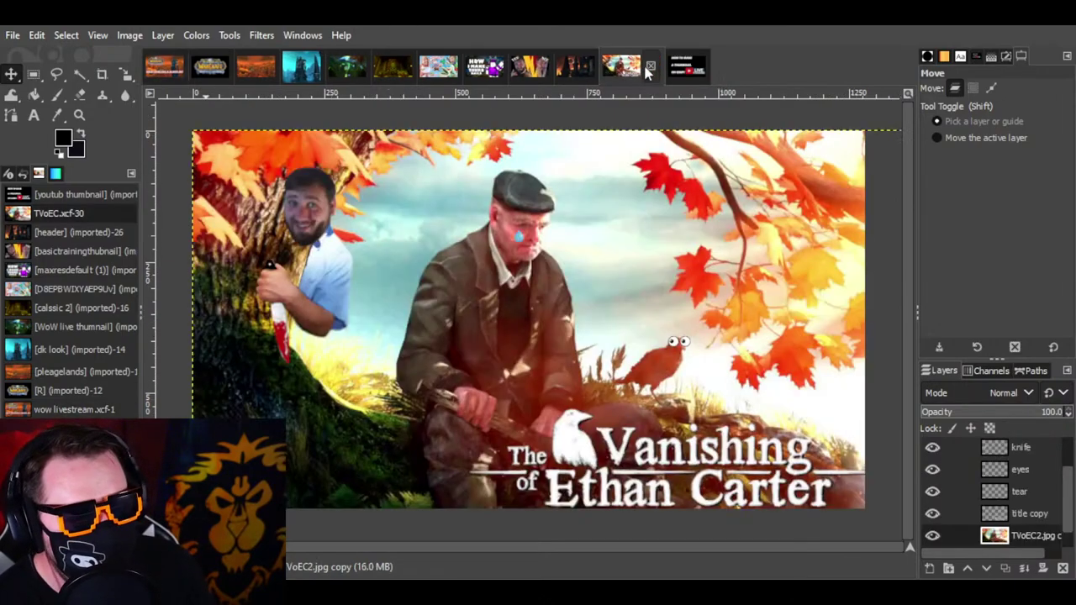
click(530, 74)
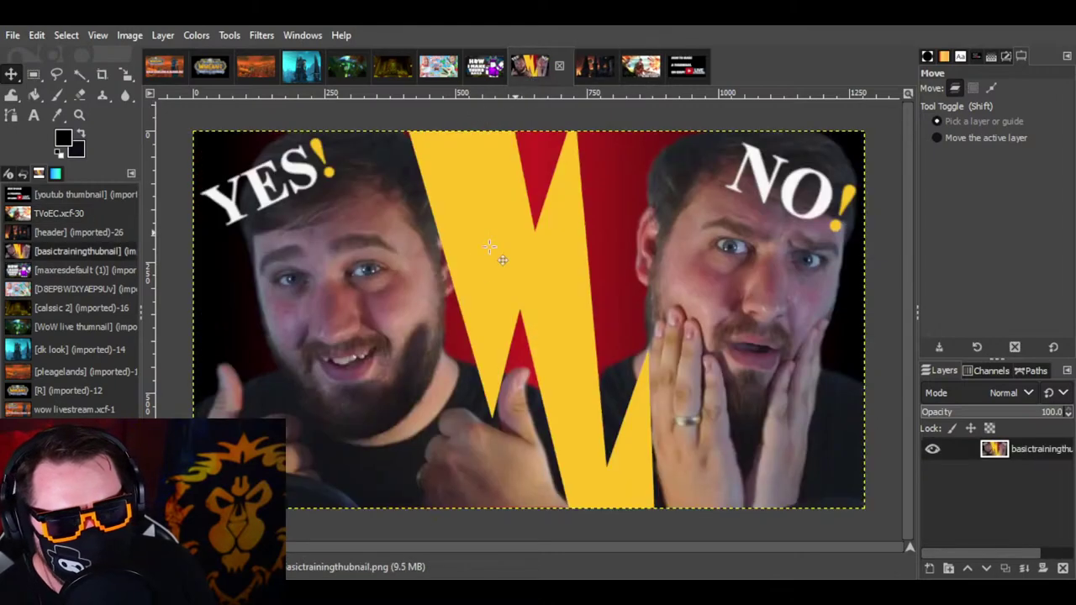
click(175, 75)
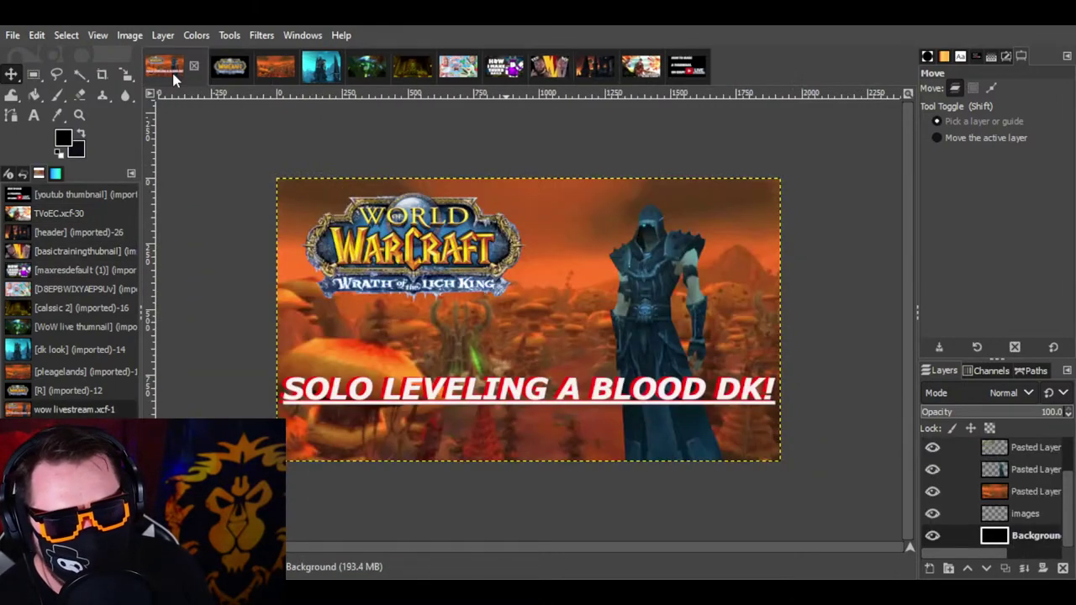